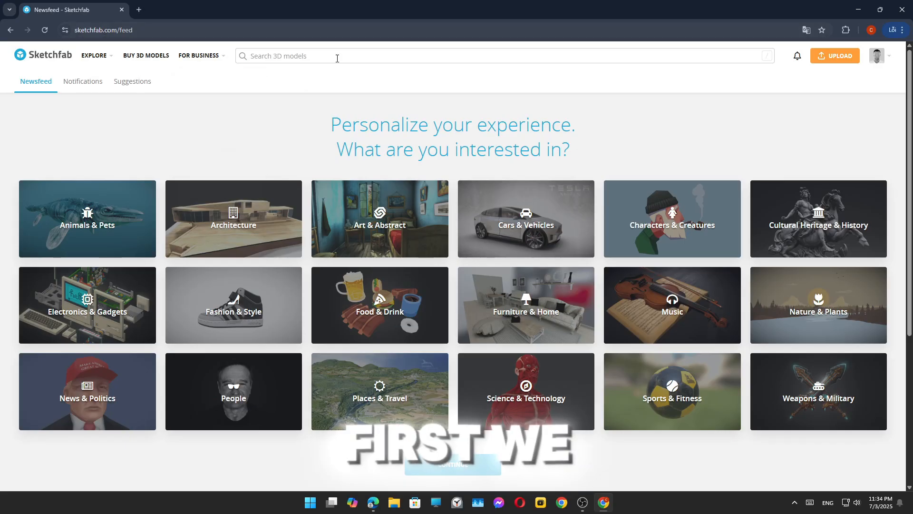
# - Search the Sketchfab model library for "bugatti"
pyautogui.moveTo(884, 73)
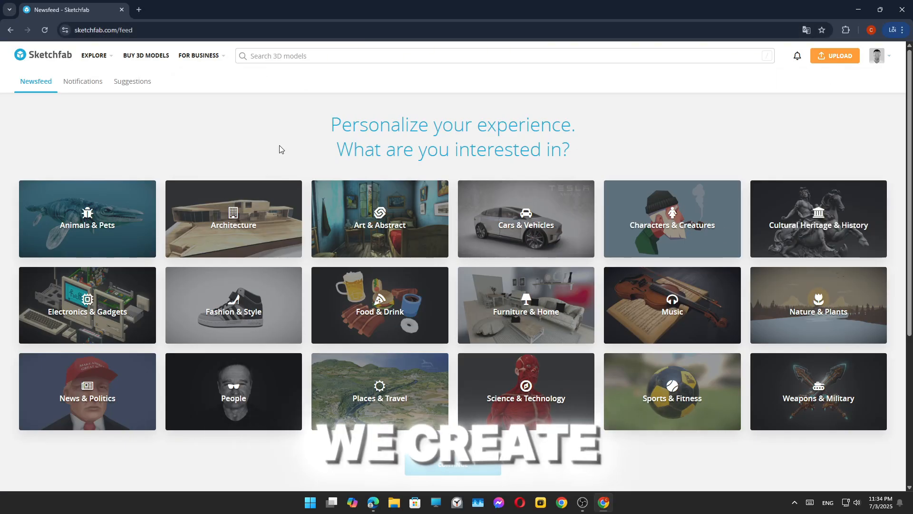
pyautogui.click(261, 55)
pyautogui.write('bug')
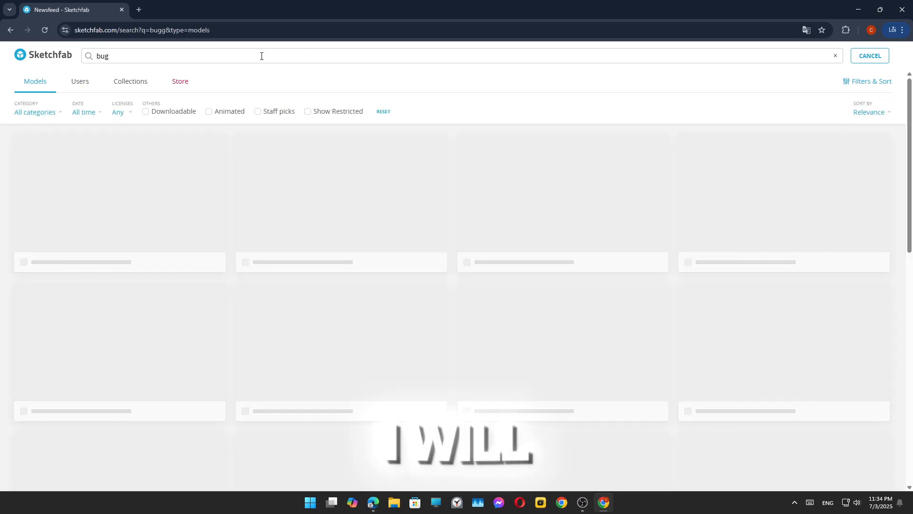
pyautogui.write('atti')
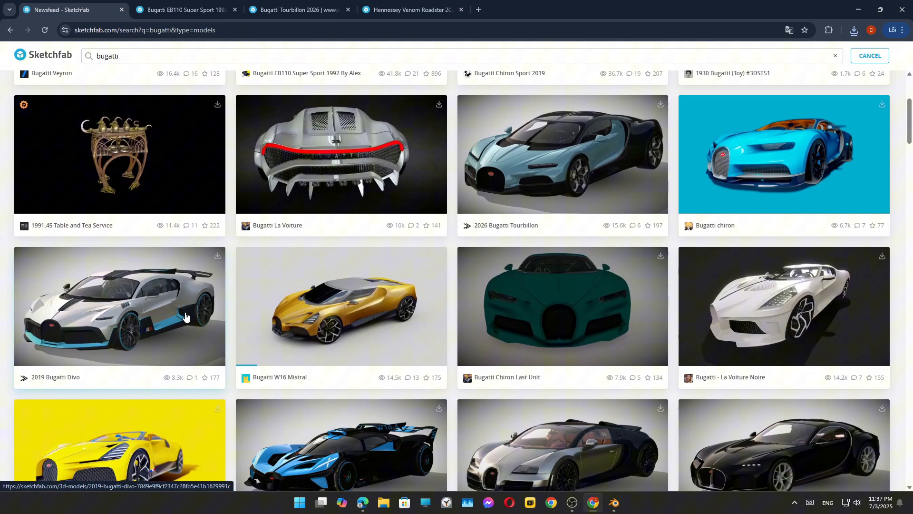
# - Open the 2019 Bugatti Divo model and examine its download formats and its geometry with the Model Inspector
pyautogui.click(119, 305)
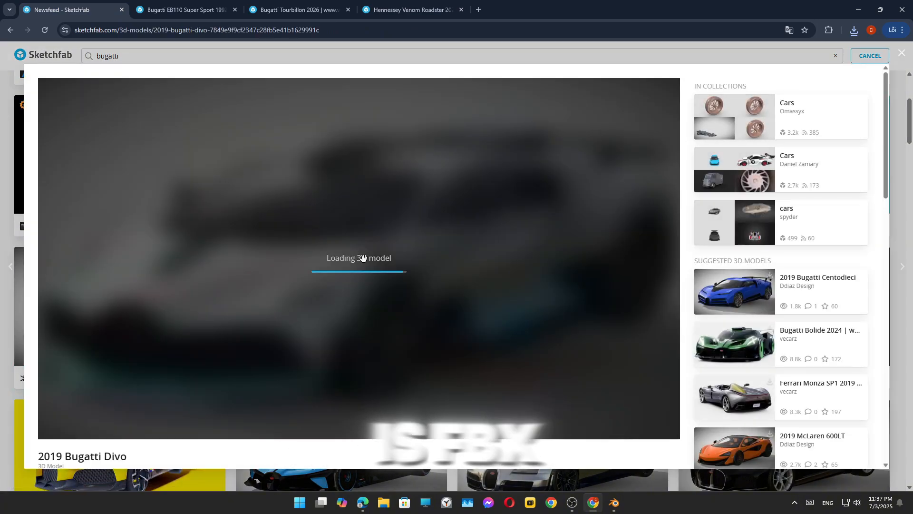
pyautogui.scroll(-4, 345, 306)
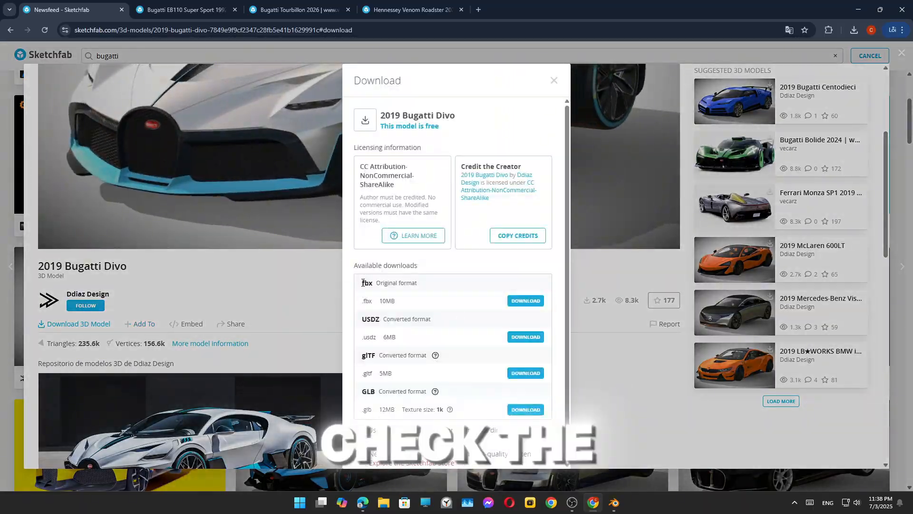
pyautogui.press('Escape')
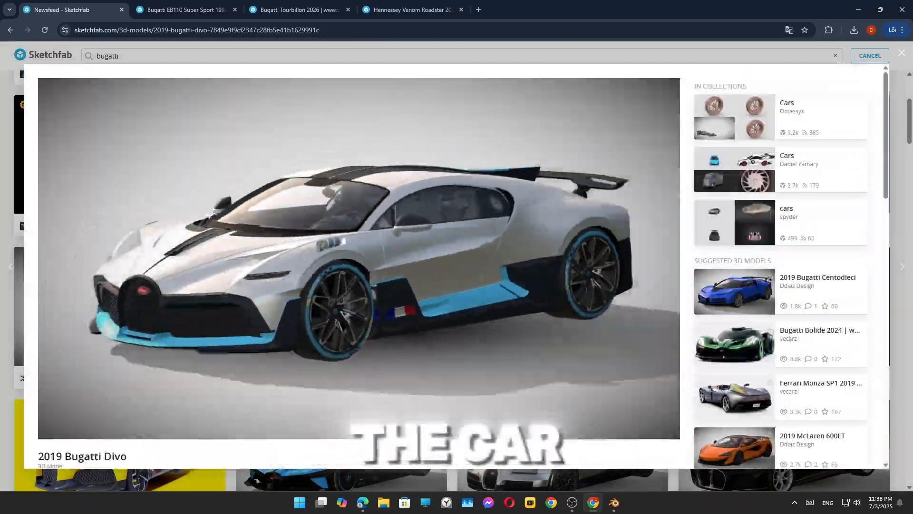
pyautogui.press('i')
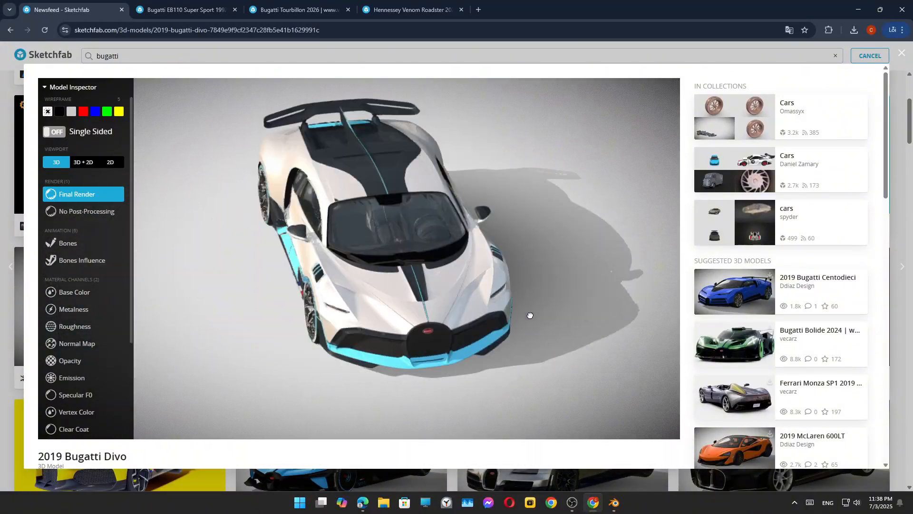
pyautogui.scroll(-5, 106, 279)
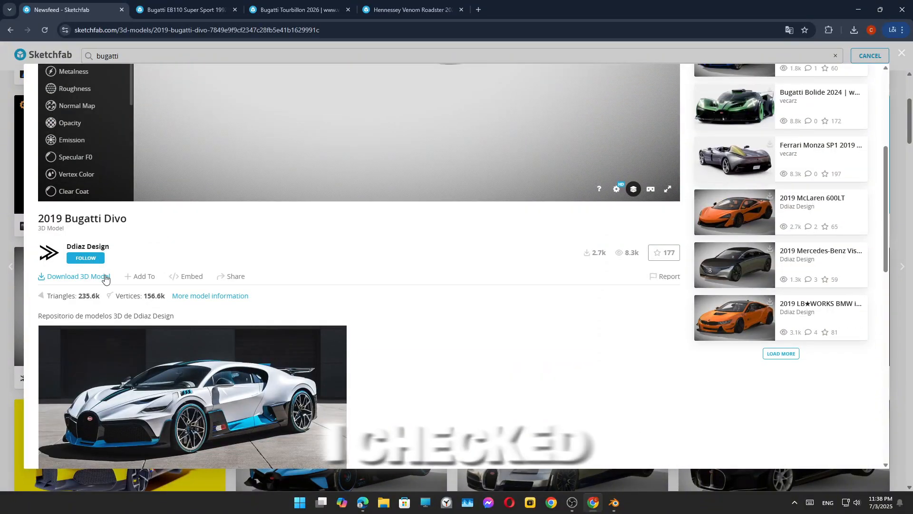
# - Download the 2019 Bugatti Divo model in its original FBX format
pyautogui.click(106, 279)
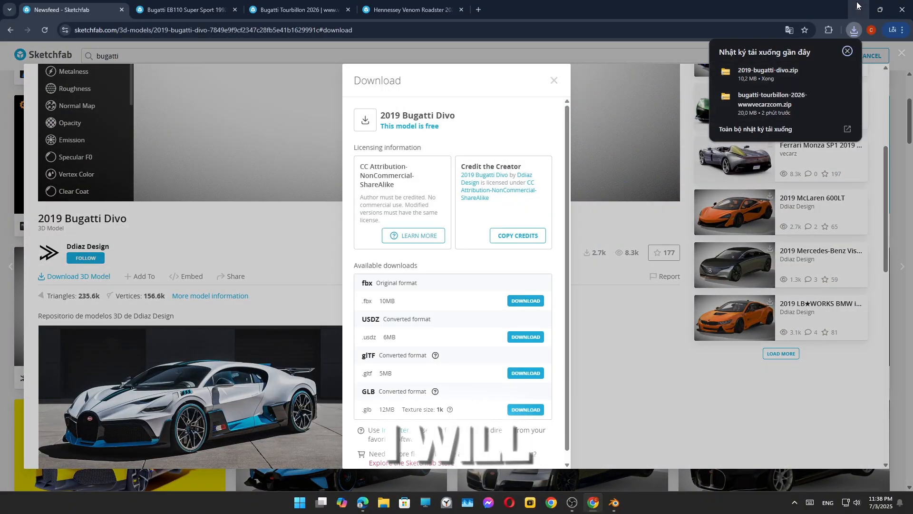
pyautogui.click(826, 73)
pyautogui.moveTo(668, 104); pyautogui.dragTo(416, 109)
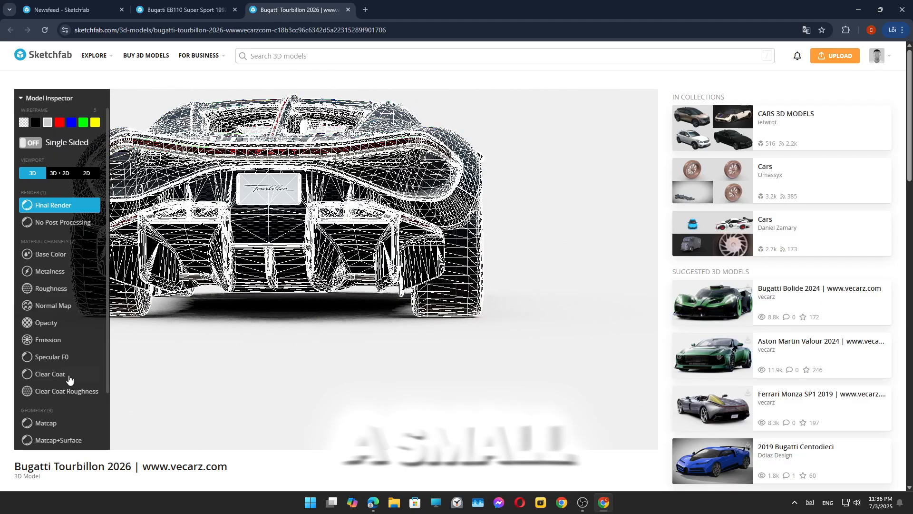
# - Inspect the rear of the Bugatti Tourbillon 2026 model in Matcap shading with the wireframe turned off
pyautogui.click(64, 423)
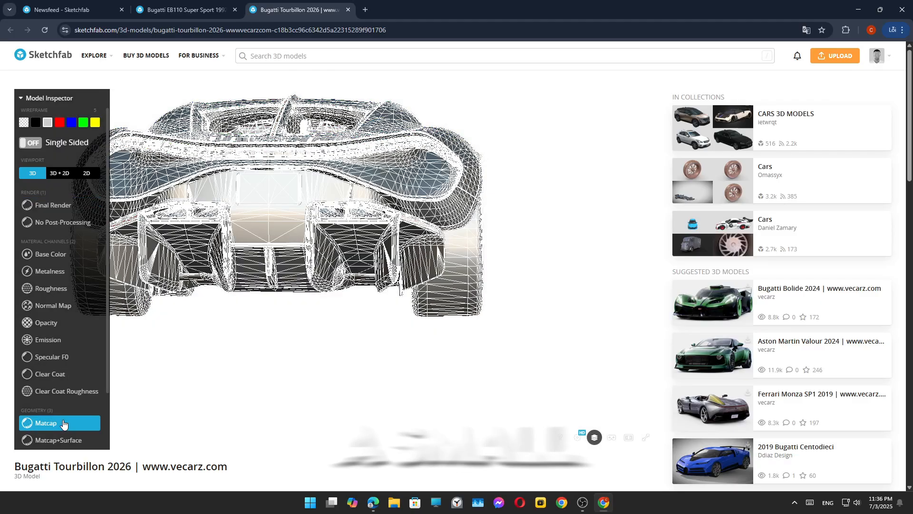
pyautogui.click(23, 123)
pyautogui.moveTo(424, 173); pyautogui.dragTo(442, 242)
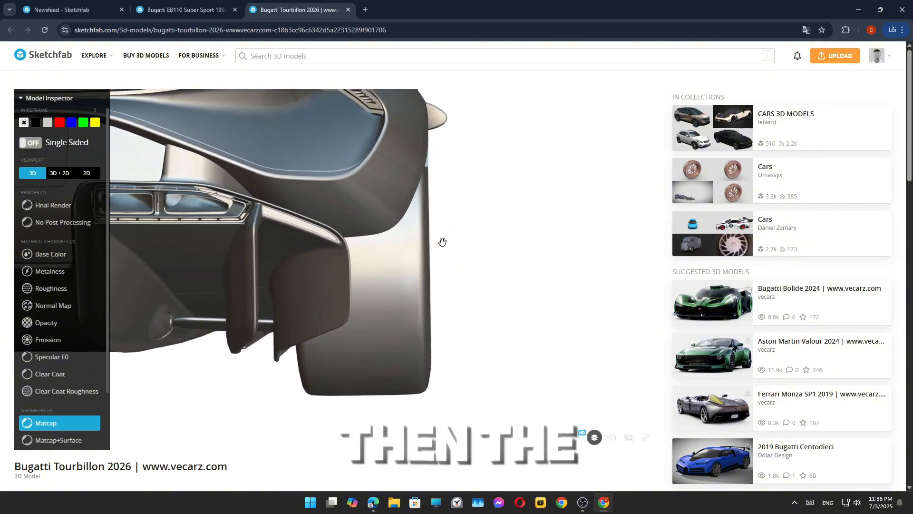
pyautogui.moveTo(445, 377); pyautogui.dragTo(318, 301)
# - Extract 2019-bugatti-divo.zip and the bugatti-tourbillon-2026 archive in 1.Tutorial_car_in_space, each into its own separate folder
pyautogui.moveTo(317, 120); pyautogui.dragTo(204, 85)
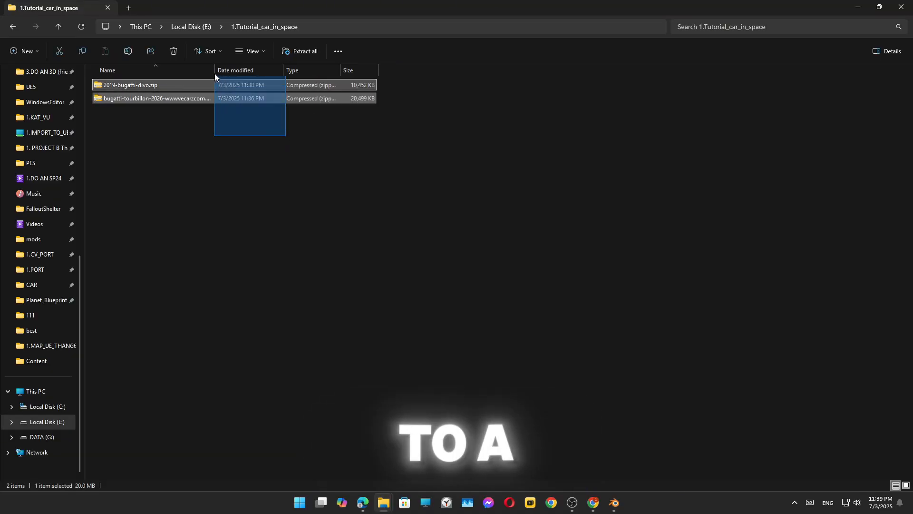
pyautogui.rightClick(204, 85)
pyautogui.click(254, 272)
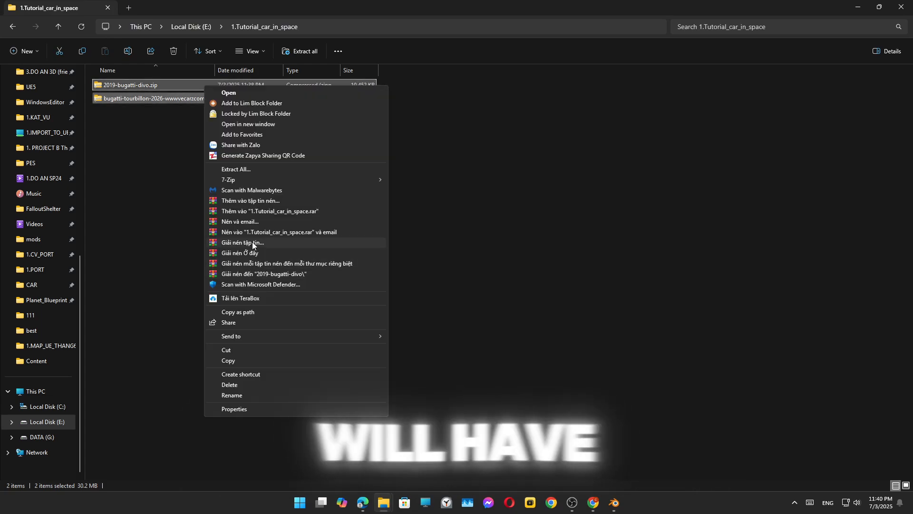
pyautogui.click(262, 264)
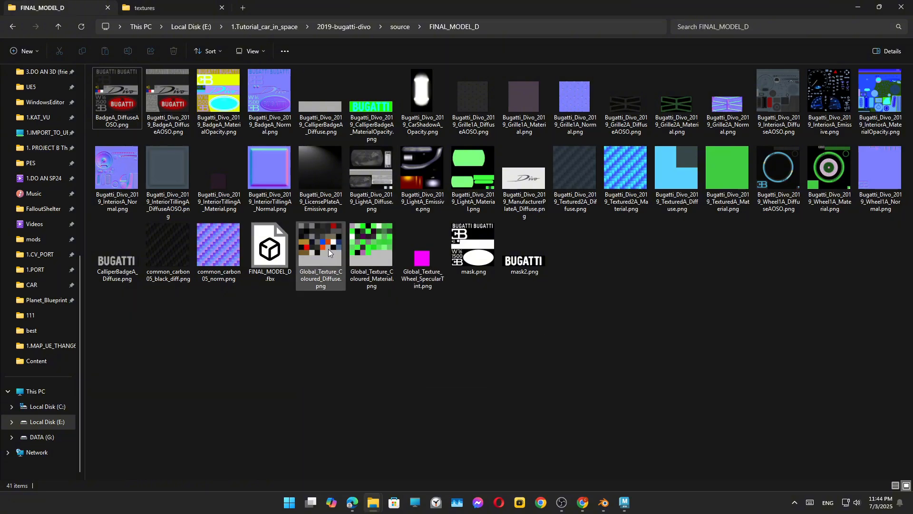
# - Import FINAL_MODEL_D.fbx from the 2019-bugatti-divo source folder into the Autodesk Maya scene
pyautogui.moveTo(308, 307); pyautogui.dragTo(628, 505)
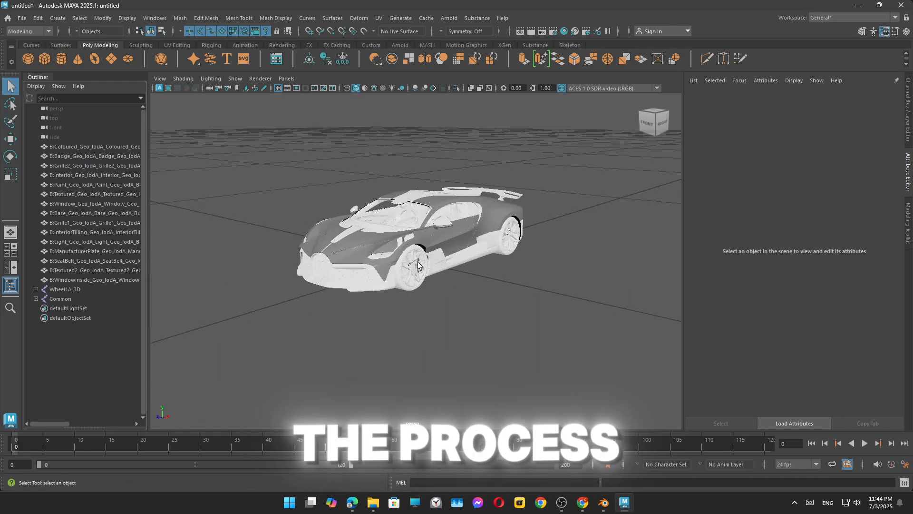
pyautogui.moveTo(254, 144); pyautogui.dragTo(428, 266)
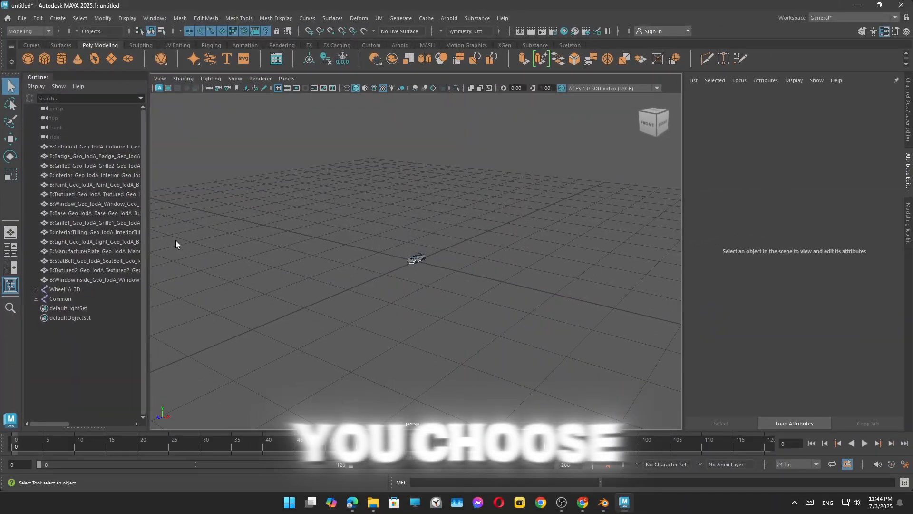
# - Frame the Wheel1A_3D group, expand it and select its four wheel meshes one after another to identify each
pyautogui.click(95, 279)
pyautogui.click(95, 289)
pyautogui.press('f')
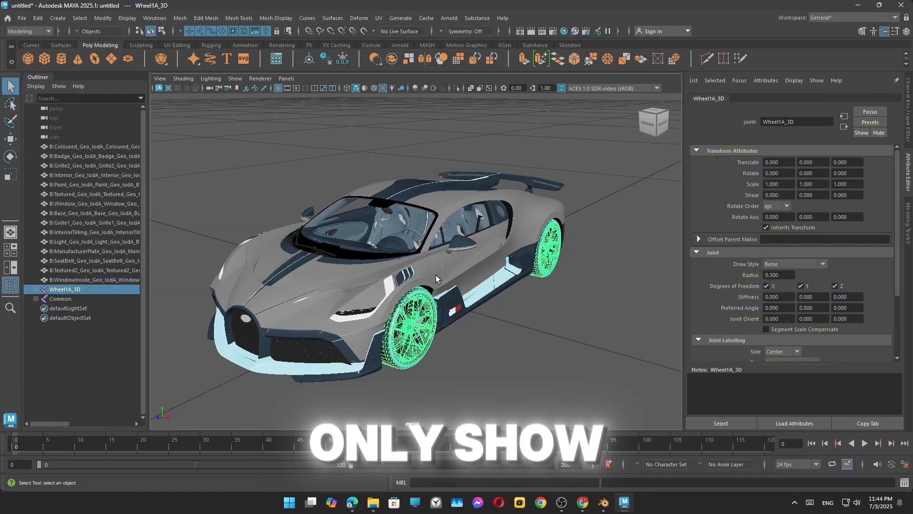
pyautogui.keyDown('alt'); pyautogui.moveTo(452, 337); pyautogui.dragTo(433, 319); pyautogui.keyUp('alt')
pyautogui.click(36, 289)
pyautogui.click(88, 300)
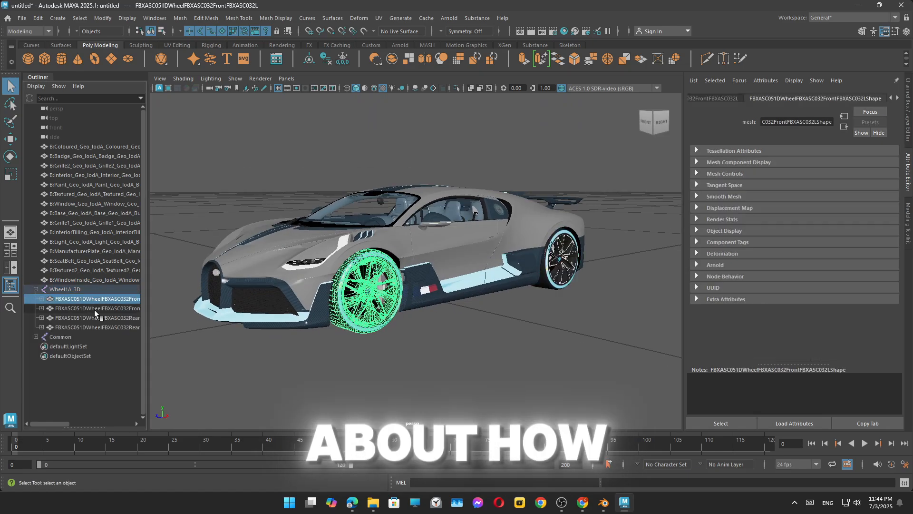
pyautogui.click(95, 309)
pyautogui.click(99, 318)
pyautogui.click(104, 328)
# - Test rotating the rear wheel mesh around its axle and deselect it
pyautogui.keyDown('alt'); pyautogui.moveTo(492, 287); pyautogui.dragTo(475, 191); pyautogui.keyUp('alt')
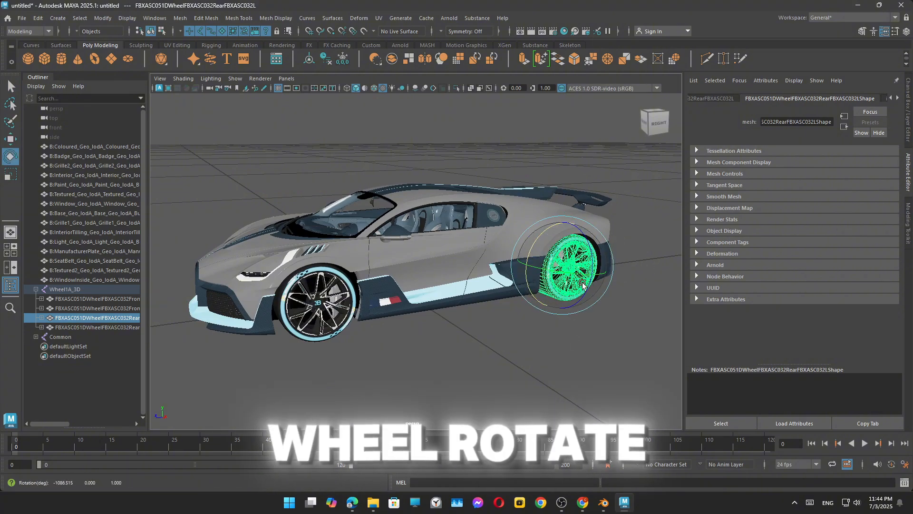
pyautogui.click(466, 330)
pyautogui.scroll(-6, 426, 334)
pyautogui.keyDown('alt'); pyautogui.moveTo(424, 335); pyautogui.dragTo(438, 332); pyautogui.keyUp('alt')
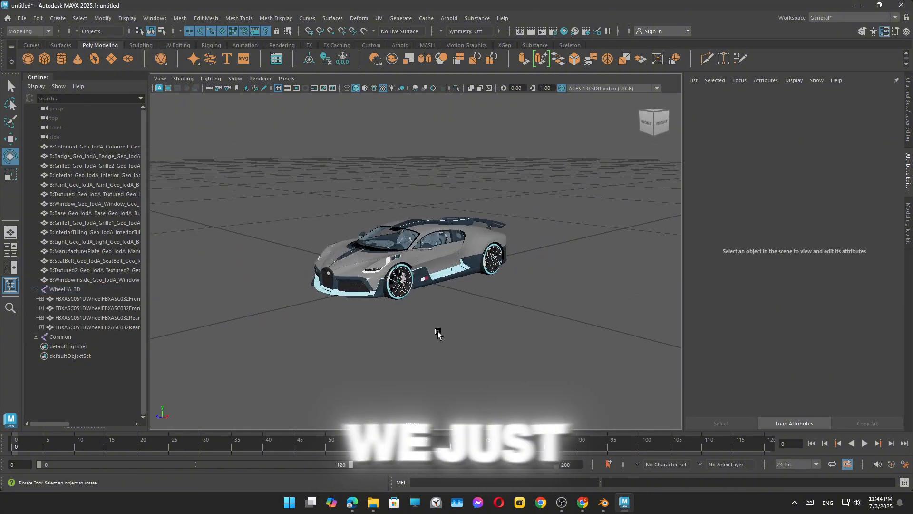
# - Examine which parts of the car belong to the Coloured mesh and the Common group
pyautogui.click(59, 147)
pyautogui.click(52, 298)
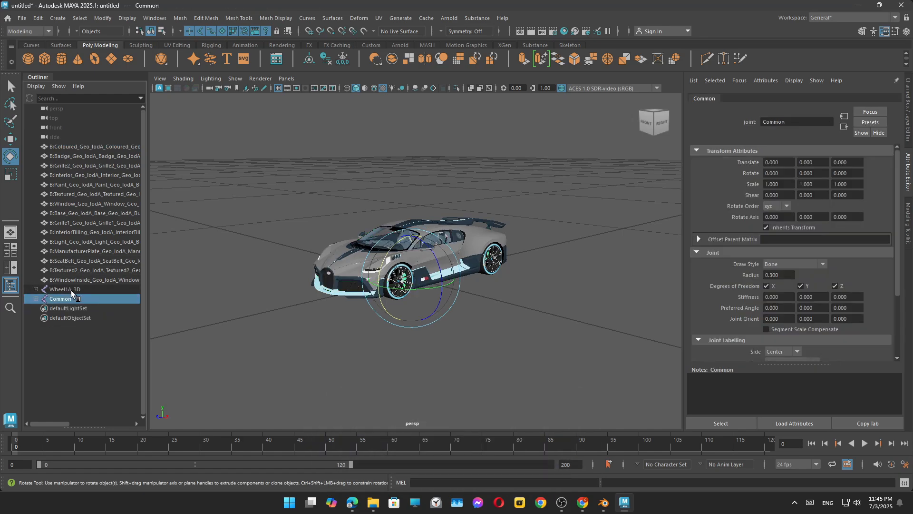
pyautogui.scroll(5, 395, 308)
pyautogui.keyDown('alt'); pyautogui.moveTo(423, 366); pyautogui.dragTo(370, 371); pyautogui.keyUp('alt')
pyautogui.click(370, 371)
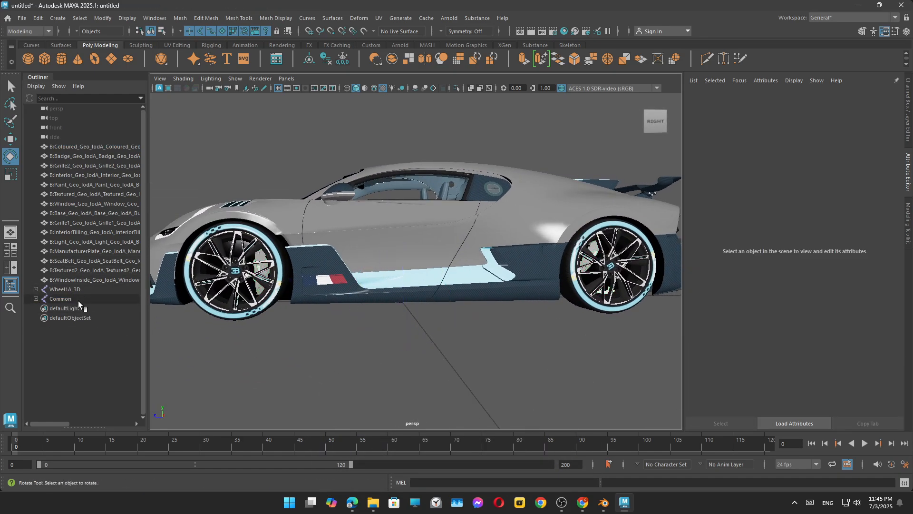
# - Combine the parts of the first front wheel in Wheel1A_3D into one mesh and rename it wheel1
pyautogui.click(44, 291)
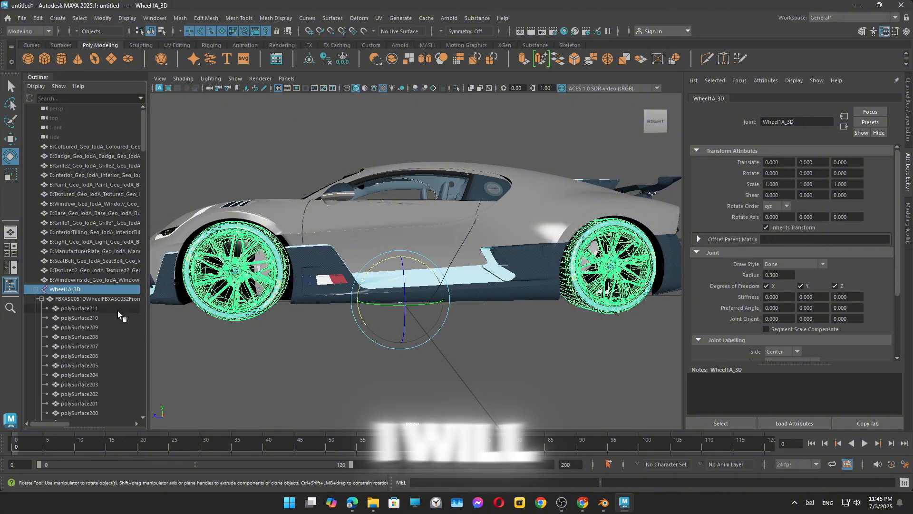
pyautogui.click(111, 300)
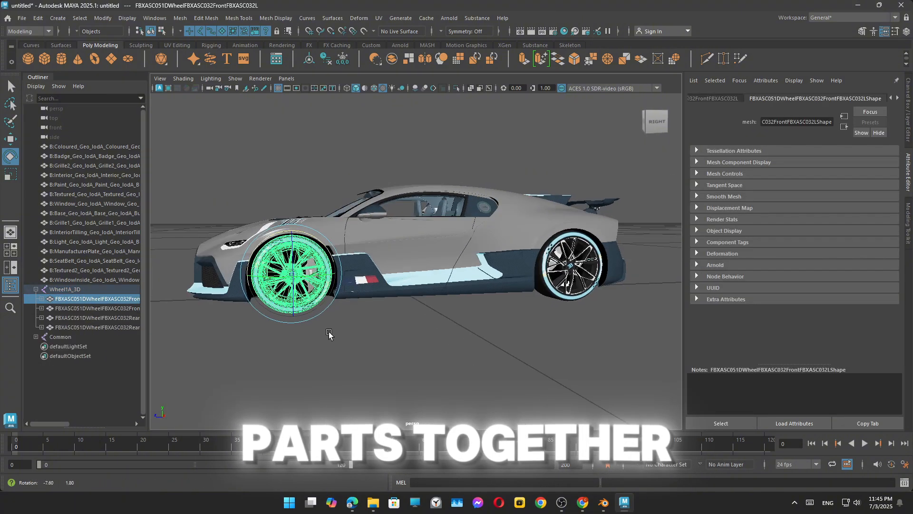
pyautogui.scroll(3, 378, 296)
pyautogui.keyDown('shift'); pyautogui.moveTo(336, 288); pyautogui.dragTo(327, 421, button='right'); pyautogui.keyUp('shift')
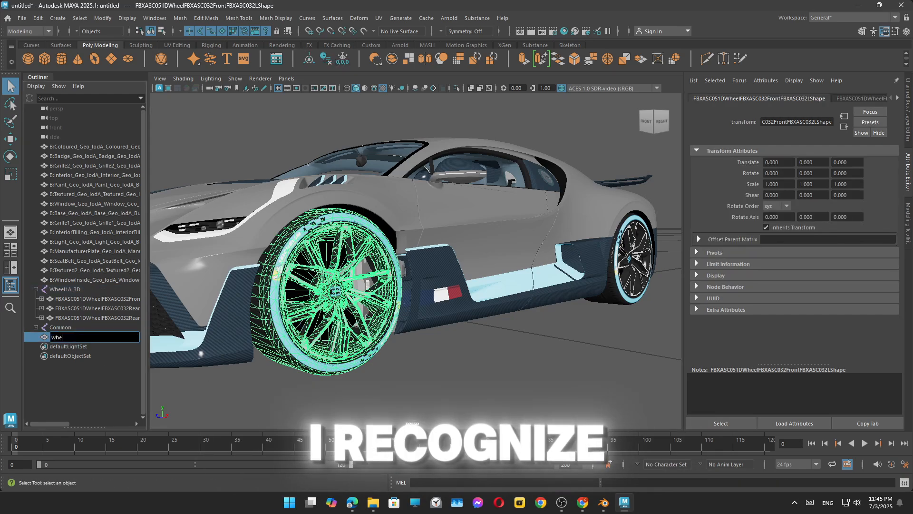
pyautogui.click(480, 395)
# - Inspect the positions of the four wheels from beneath the car and the Common group's brake caliper behind wheel1
pyautogui.keyDown('alt'); pyautogui.moveTo(480, 394); pyautogui.dragTo(545, 226); pyautogui.keyUp('alt')
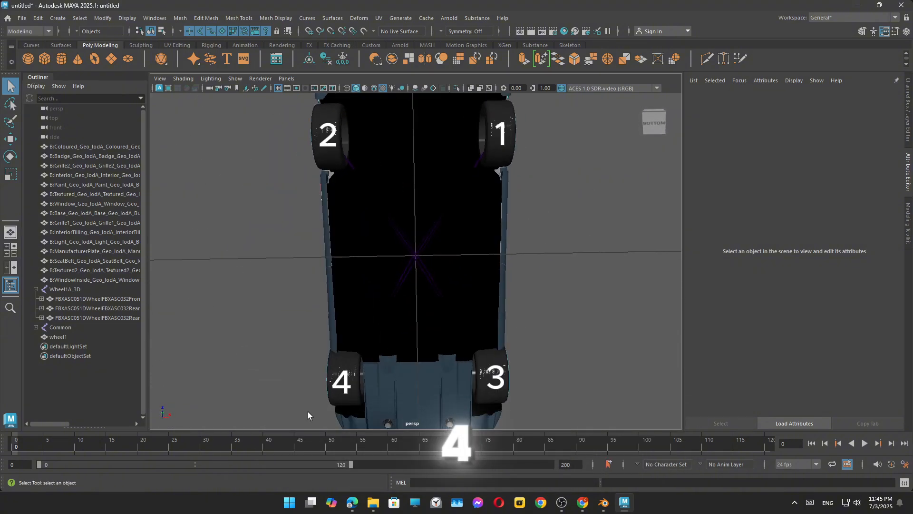
pyautogui.keyDown('alt'); pyautogui.moveTo(569, 192); pyautogui.dragTo(480, 314); pyautogui.keyUp('alt')
pyautogui.scroll(3, 442, 306)
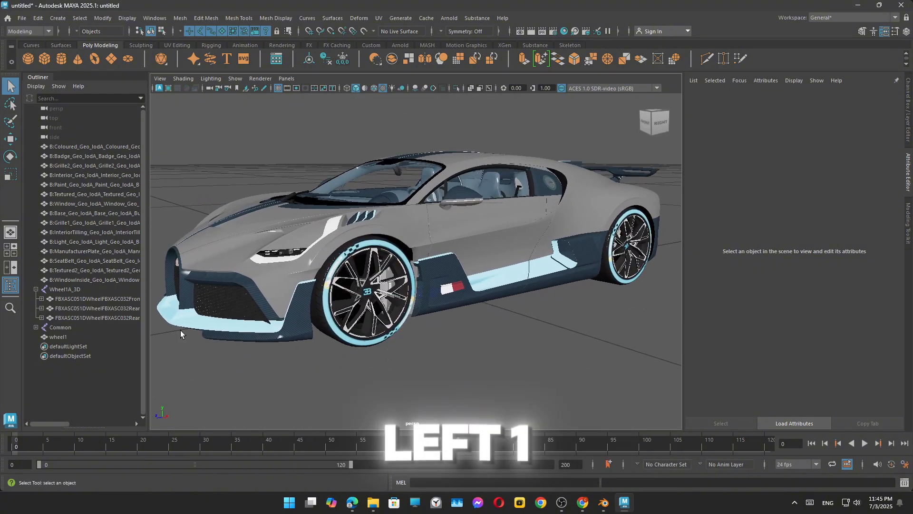
pyautogui.click(82, 336)
pyautogui.click(80, 328)
pyautogui.scroll(6, 428, 352)
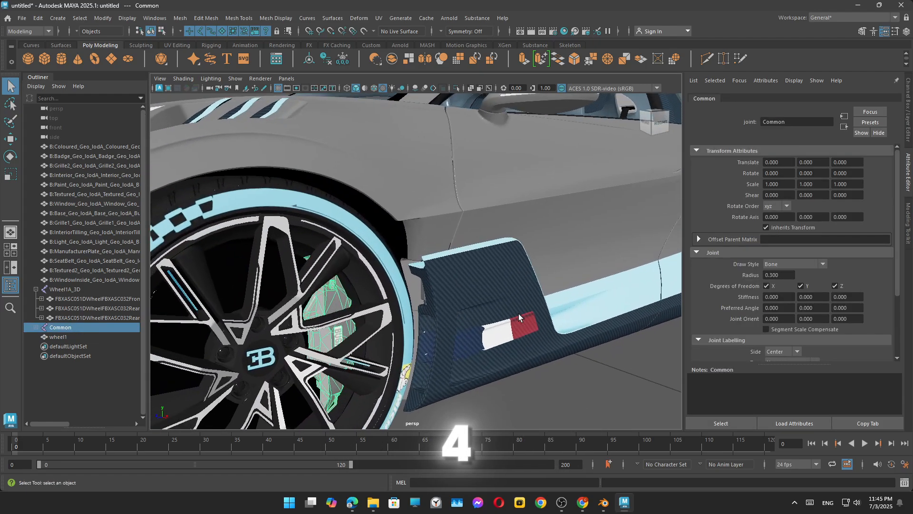
pyautogui.keyDown('alt'); pyautogui.moveTo(428, 359); pyautogui.dragTo(488, 299, button='middle'); pyautogui.keyUp('alt')
pyautogui.keyDown('alt'); pyautogui.moveTo(488, 299); pyautogui.dragTo(456, 266); pyautogui.keyUp('alt')
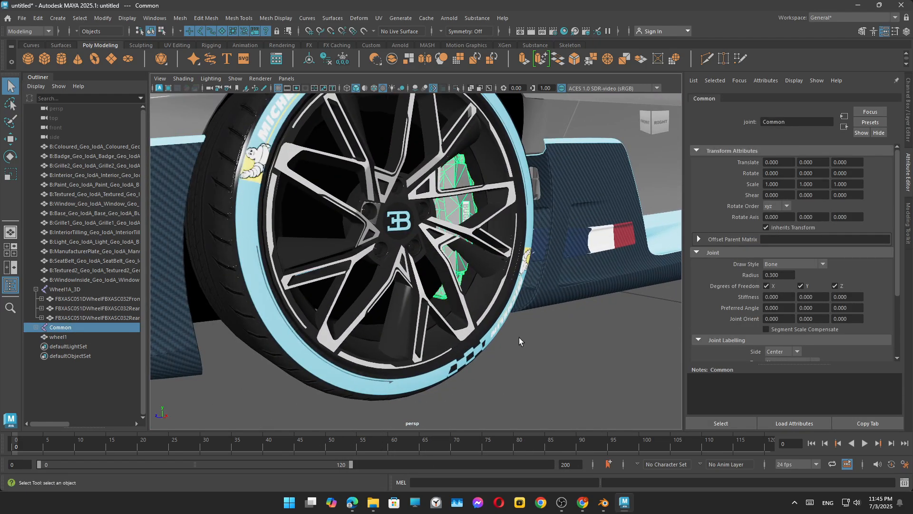
# - Select wheel1 and try rotating it to check how it turns in the wheel arch
pyautogui.click(90, 337)
pyautogui.scroll(-6, 394, 222)
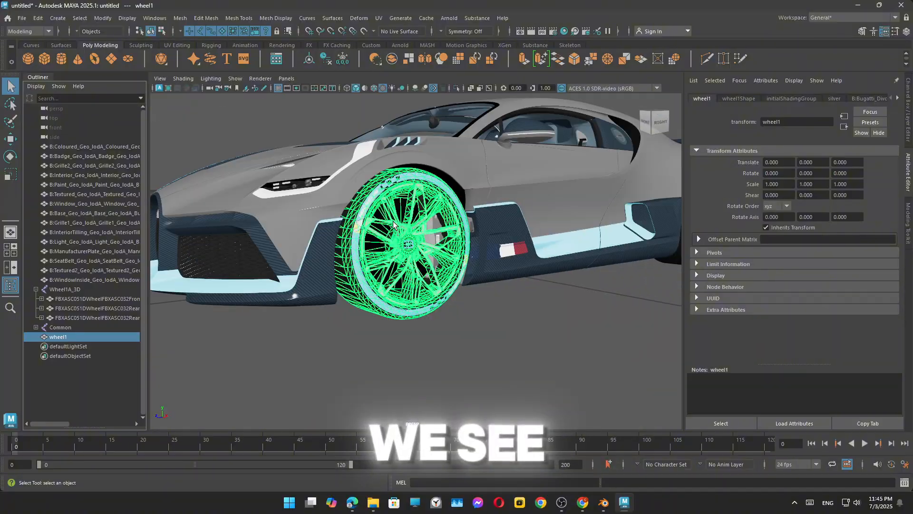
pyautogui.scroll(6, 417, 218)
pyautogui.moveTo(343, 184); pyautogui.dragTo(380, 179)
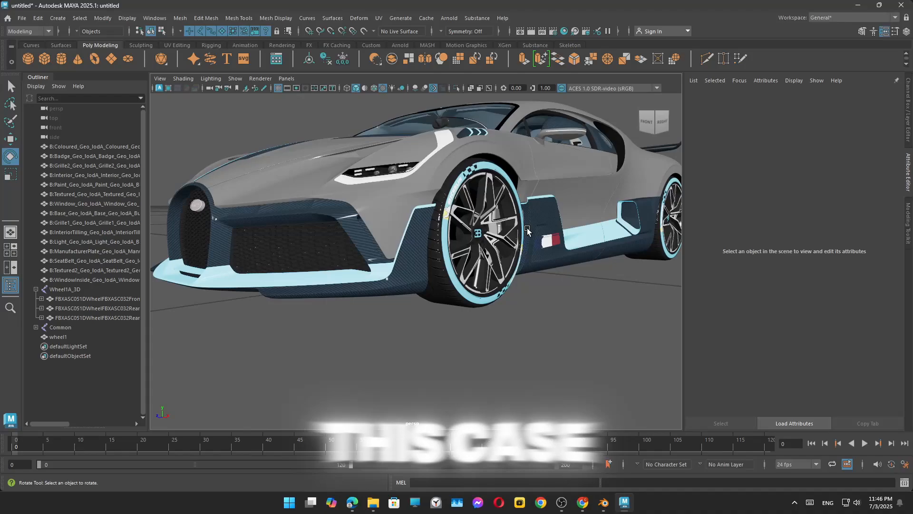
# - Isolate wheel1 in the viewport so only that wheel is displayed
pyautogui.click(504, 252)
pyautogui.click(457, 89)
pyautogui.scroll(-4, 550, 242)
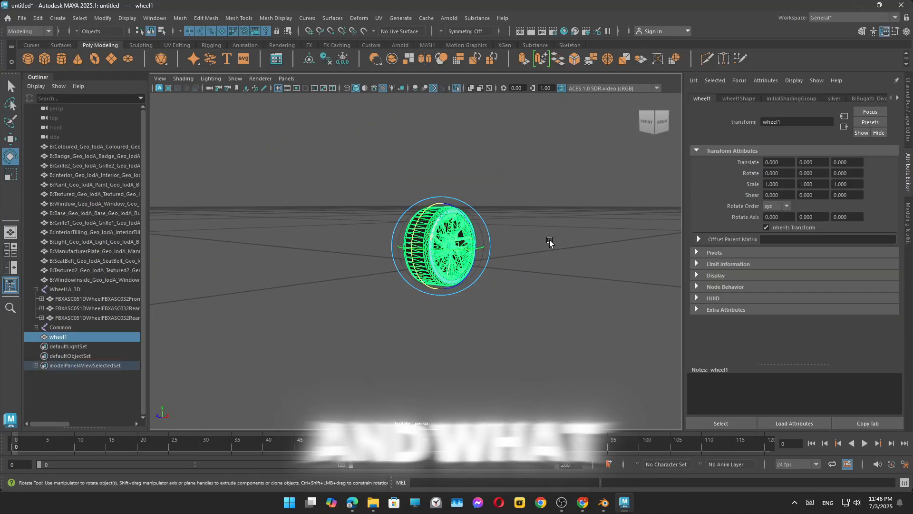
# - Examine the isolated wheel1 from its outer side around to its inner side
pyautogui.click(550, 243)
pyautogui.keyDown('alt'); pyautogui.moveTo(550, 243); pyautogui.dragTo(494, 233); pyautogui.keyUp('alt')
pyautogui.keyDown('alt'); pyautogui.moveTo(495, 233); pyautogui.dragTo(615, 265, button='right'); pyautogui.keyUp('alt')
pyautogui.keyDown('alt'); pyautogui.moveTo(485, 254); pyautogui.dragTo(440, 252); pyautogui.keyUp('alt')
pyautogui.click(364, 198)
pyautogui.keyDown('alt'); pyautogui.moveTo(587, 269); pyautogui.dragTo(640, 271); pyautogui.keyUp('alt')
pyautogui.click(639, 271)
pyautogui.click(441, 259)
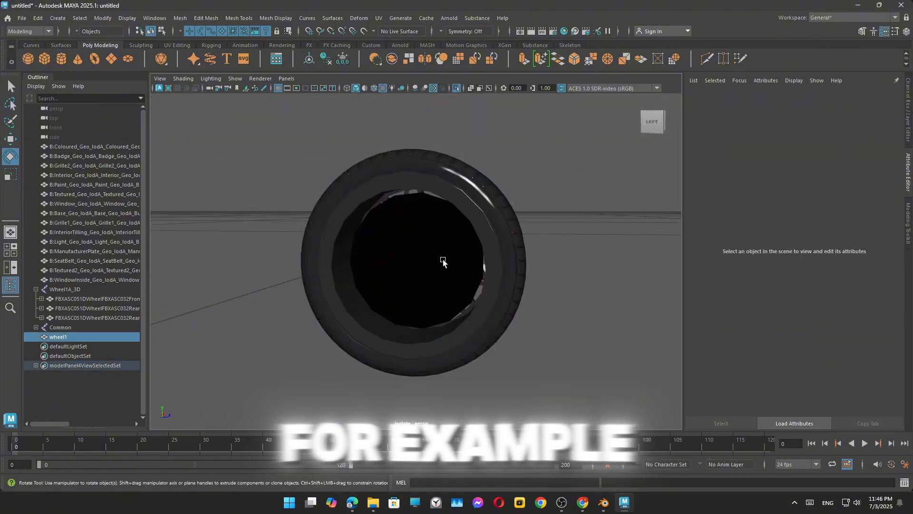
# - Pick the near-vertical radial edge on wheel1's inner face and align wheel1's pivot to it
pyautogui.scroll(5, 442, 258)
pyautogui.moveTo(426, 174); pyautogui.dragTo(426, 186, button='right')
pyautogui.click(424, 155)
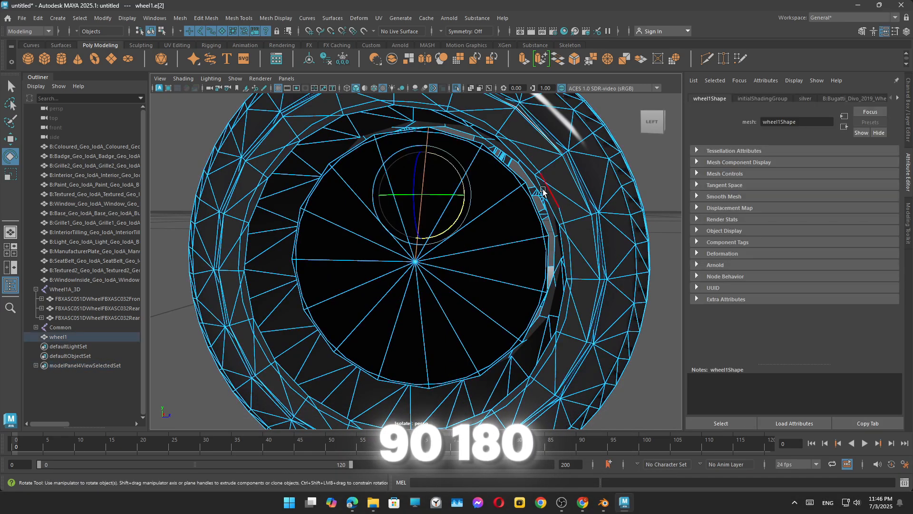
pyautogui.moveTo(456, 223); pyautogui.dragTo(477, 212, button='right')
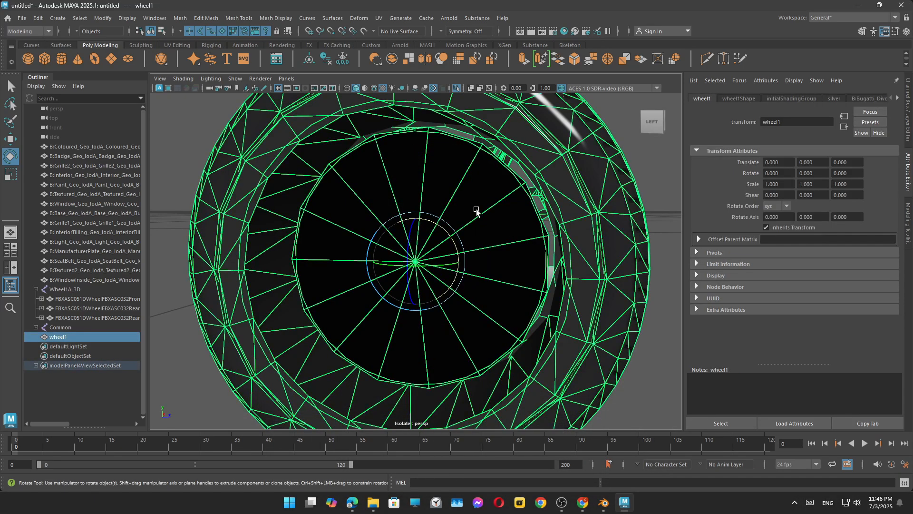
pyautogui.keyDown('alt'); pyautogui.moveTo(515, 216); pyautogui.dragTo(477, 215); pyautogui.keyUp('alt')
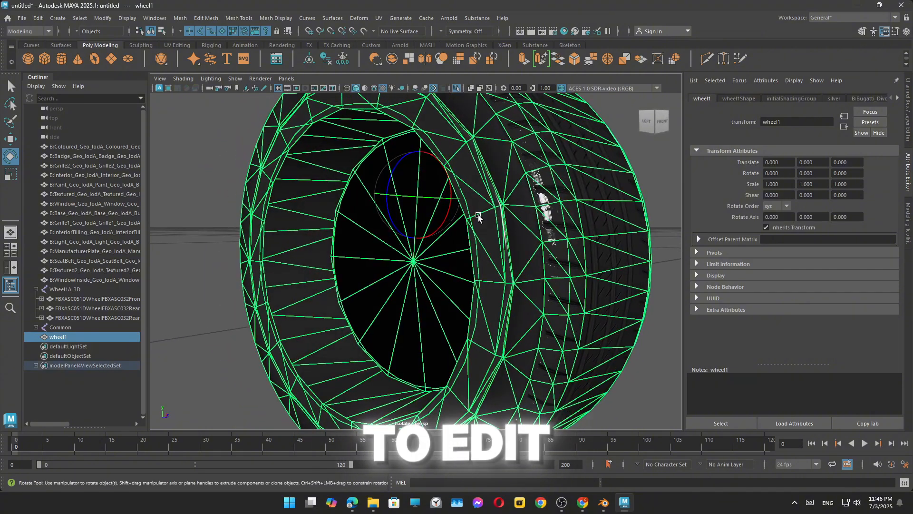
# - Bake wheel1's pivot using the Orientation option
pyautogui.click(127, 22)
pyautogui.moveTo(106, 19)
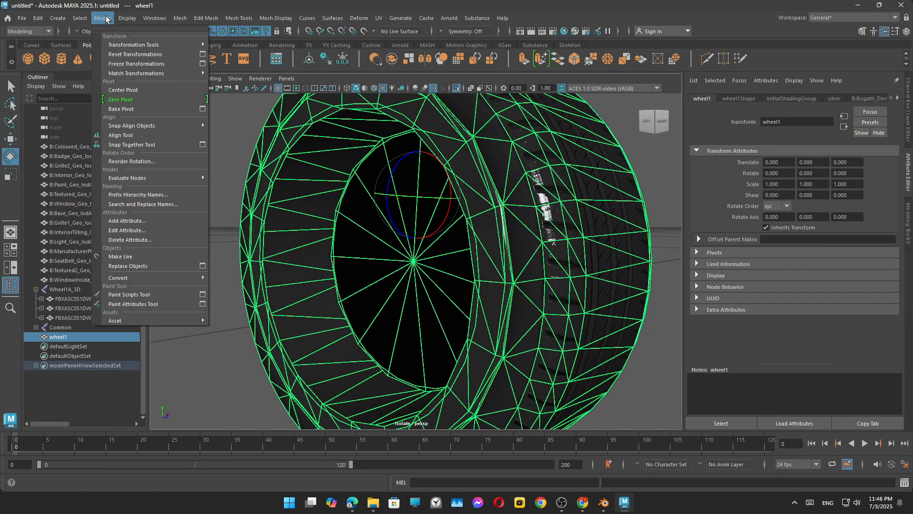
pyautogui.click(201, 110)
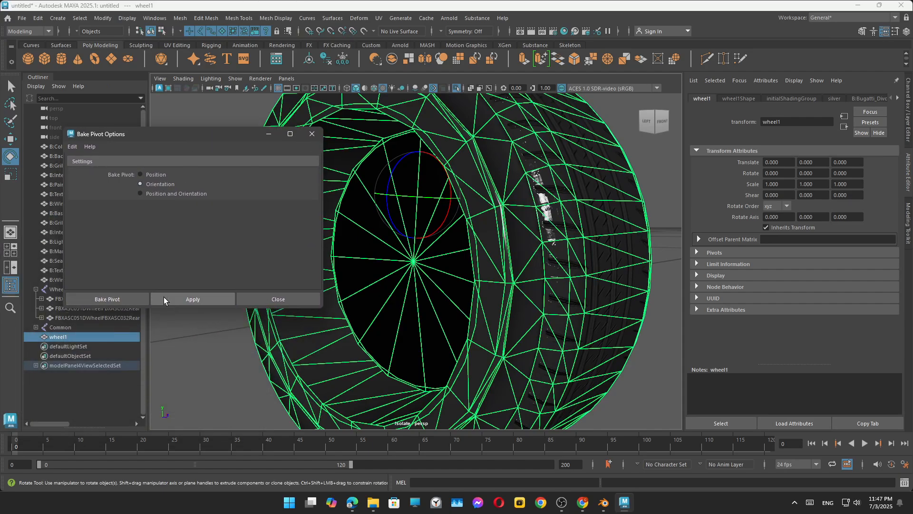
pyautogui.click(175, 299)
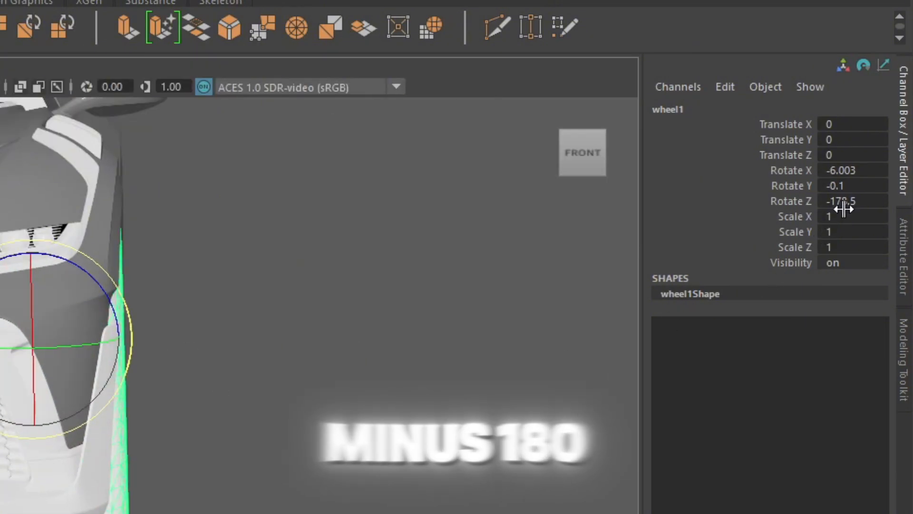
# - Edit wheel1's Rotate Z value to straighten the wheel
pyautogui.write('0')
pyautogui.press('Return')
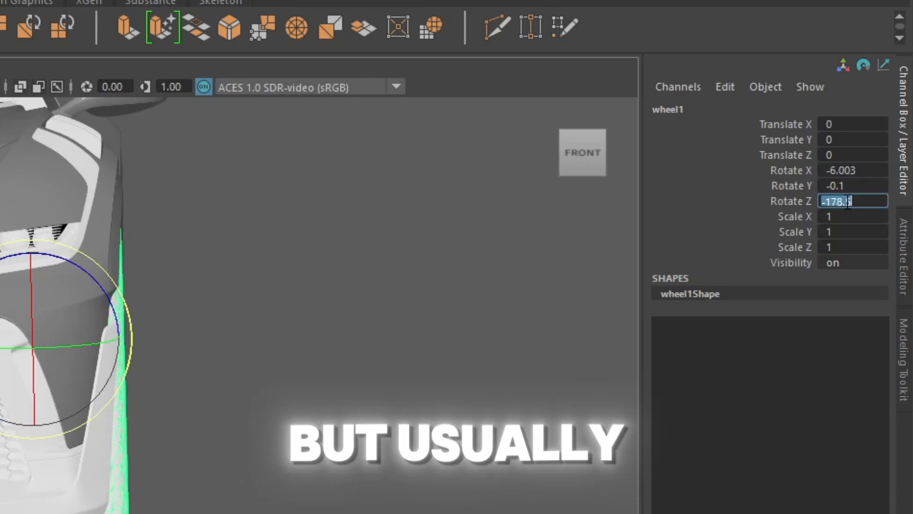
pyautogui.write('-')
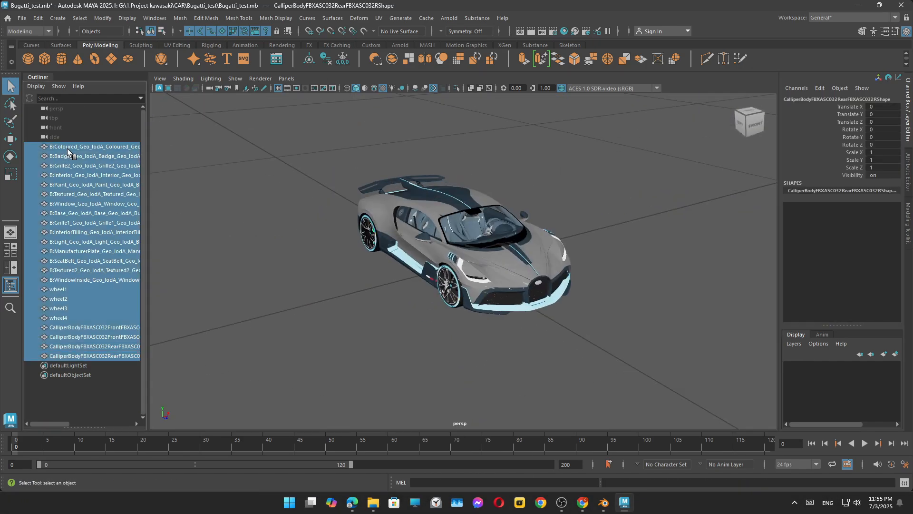
# - Freeze the transformations of all car parts and put them into one group
pyautogui.click(343, 58)
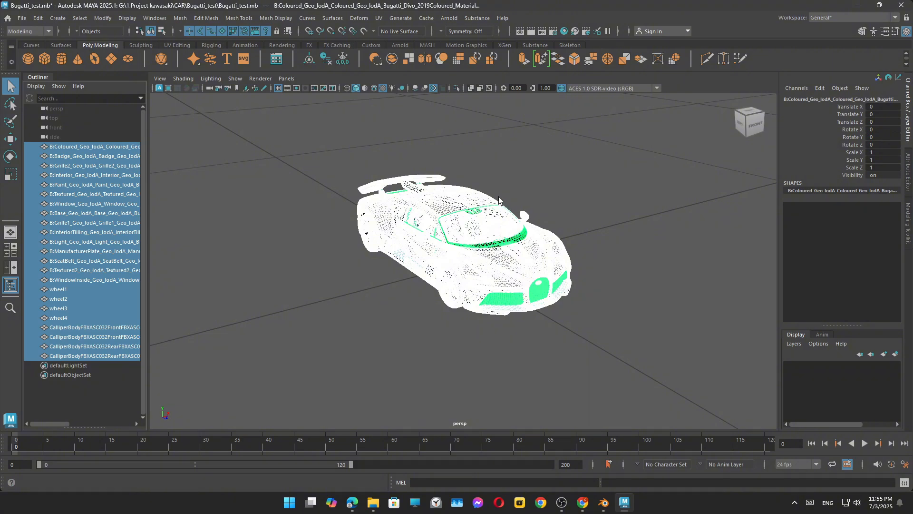
pyautogui.hotkey('ctrl', 'g')
pyautogui.press('w')
# - Scale the car group up uniformly from the grid centre to a factor of about 79
pyautogui.scroll(-5, 577, 224)
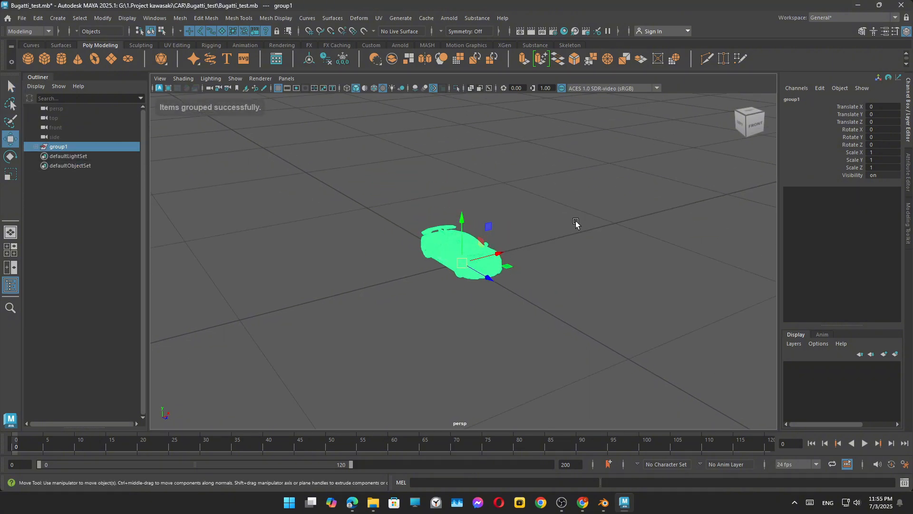
pyautogui.keyDown('alt'); pyautogui.moveTo(579, 229); pyautogui.dragTo(494, 186); pyautogui.keyUp('alt')
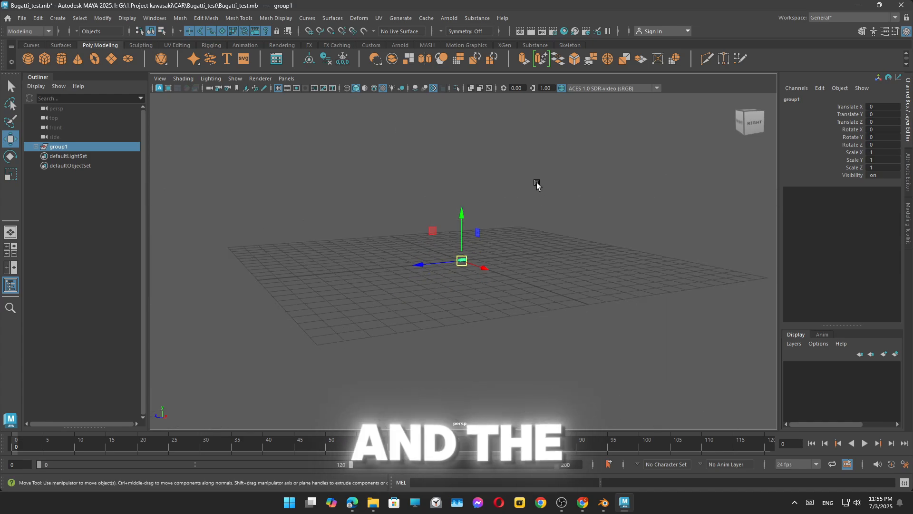
pyautogui.keyDown('alt'); pyautogui.moveTo(537, 186); pyautogui.dragTo(507, 244); pyautogui.keyUp('alt')
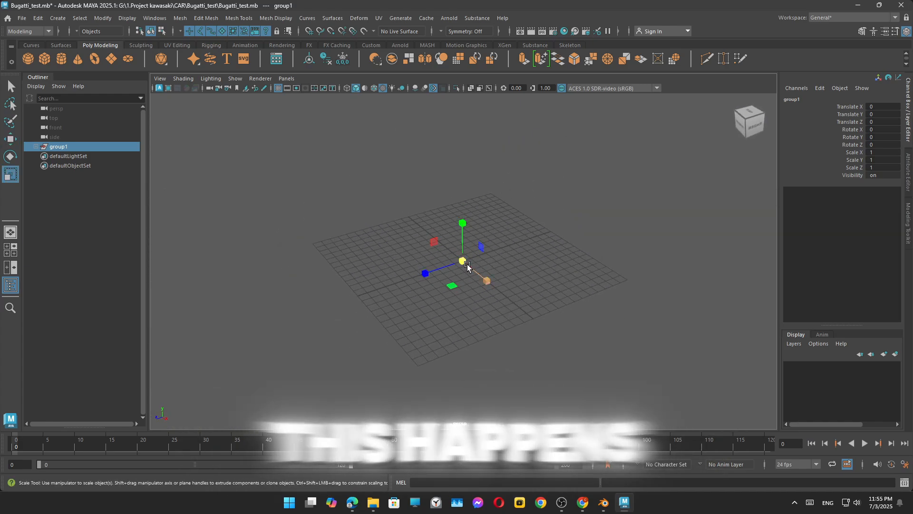
pyautogui.moveTo(466, 264); pyautogui.dragTo(667, 245)
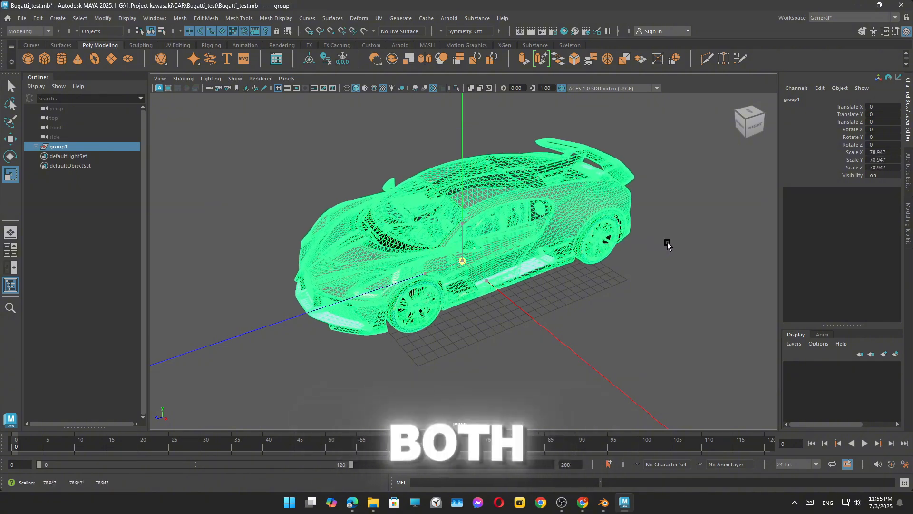
pyautogui.click(667, 242)
pyautogui.keyDown('alt'); pyautogui.moveTo(637, 280); pyautogui.dragTo(629, 248); pyautogui.keyUp('alt')
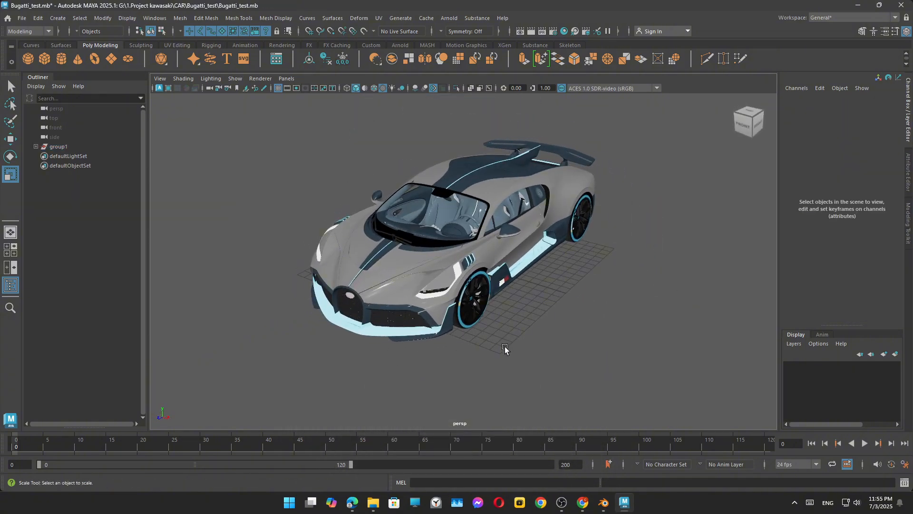
pyautogui.keyDown('alt'); pyautogui.moveTo(504, 349); pyautogui.dragTo(503, 319); pyautogui.keyUp('alt')
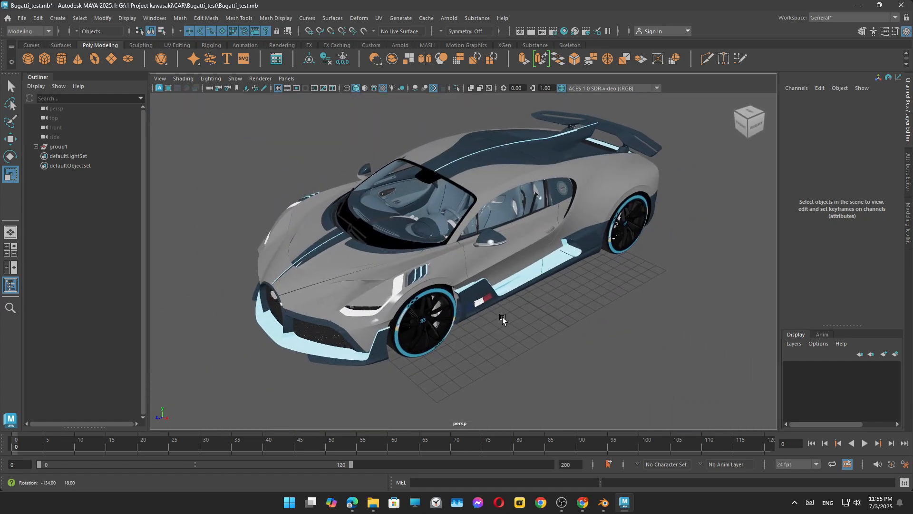
# - Select all the car parts and activate the Universal Manipulator to check the car's dimensions
pyautogui.scroll(-5, 502, 319)
pyautogui.click(457, 248)
pyautogui.click(103, 18)
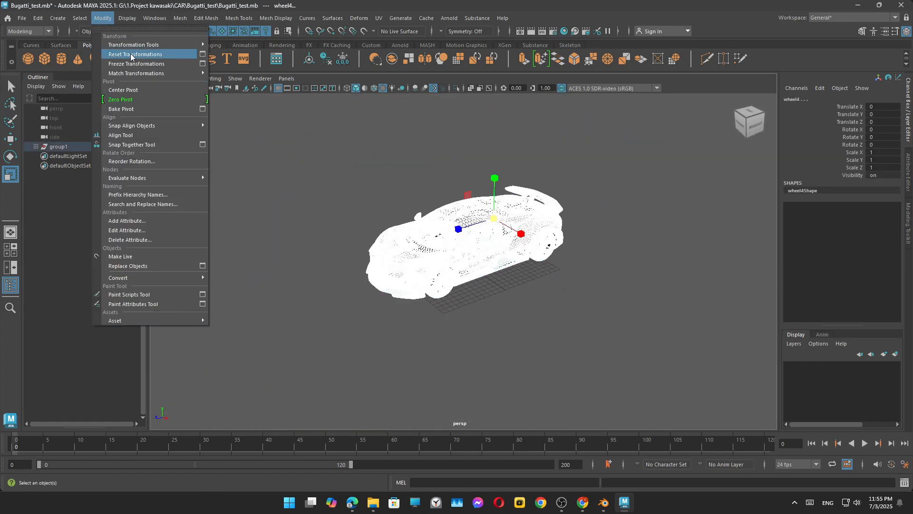
pyautogui.moveTo(161, 47)
pyautogui.click(265, 75)
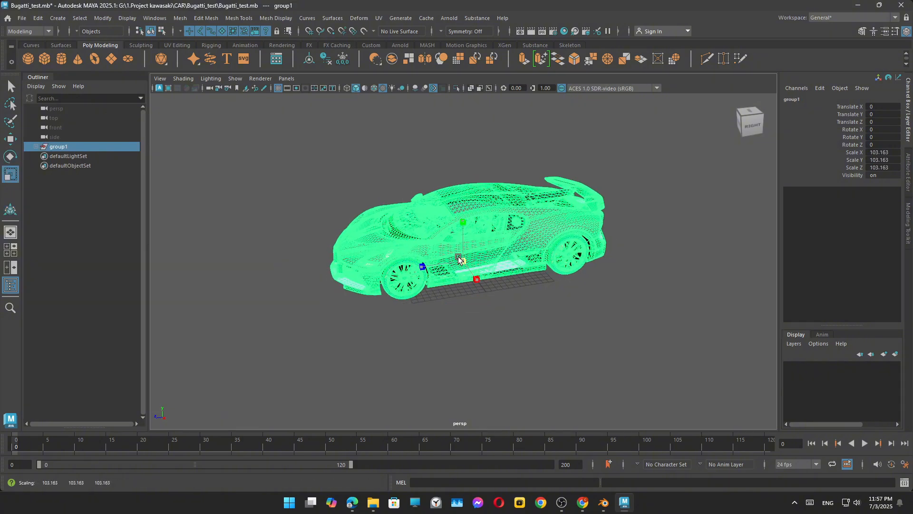
# - Undo the last scaling of the car group and save the scene
pyautogui.hotkey('ctrl', 'z')
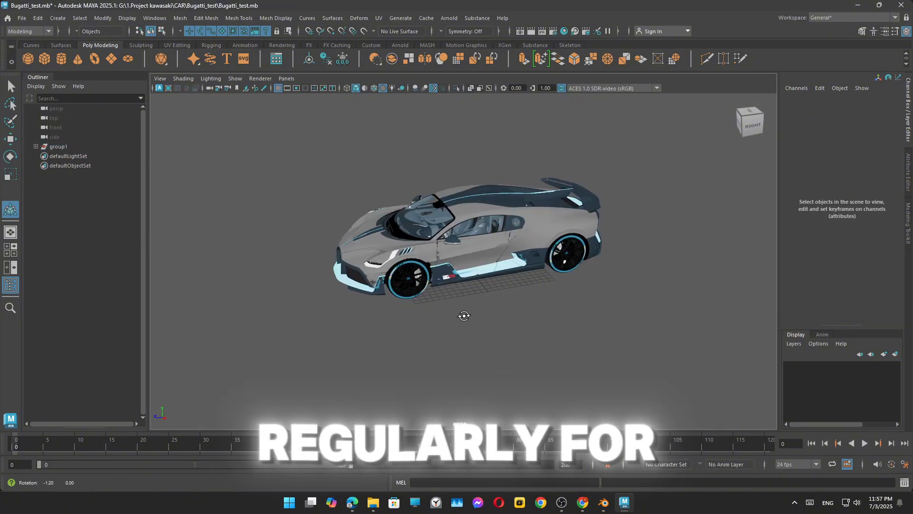
pyautogui.keyDown('alt'); pyautogui.moveTo(467, 312); pyautogui.dragTo(402, 313); pyautogui.keyUp('alt')
pyautogui.click(22, 18)
pyautogui.click(47, 58)
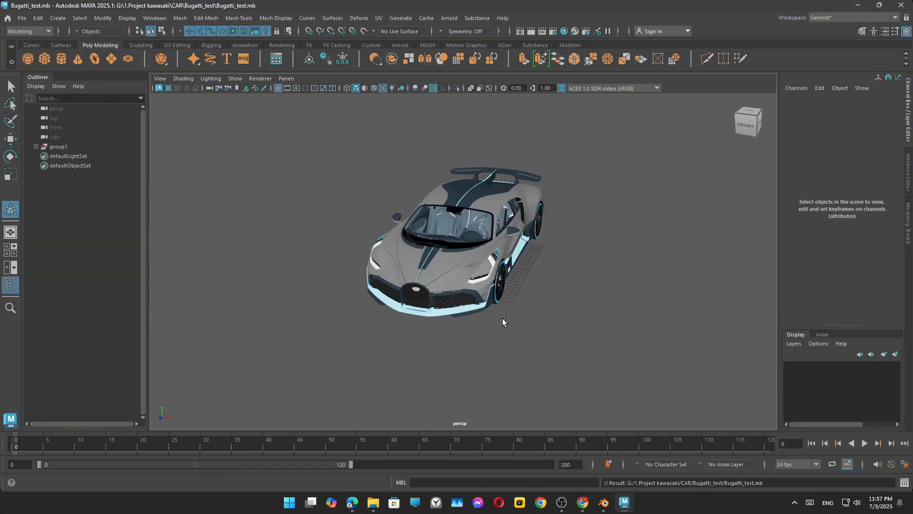
# - Expand group1 and select its body meshes to see which parts are separate from the wheels
pyautogui.keyDown('alt'); pyautogui.moveTo(523, 305); pyautogui.dragTo(641, 302); pyautogui.keyUp('alt')
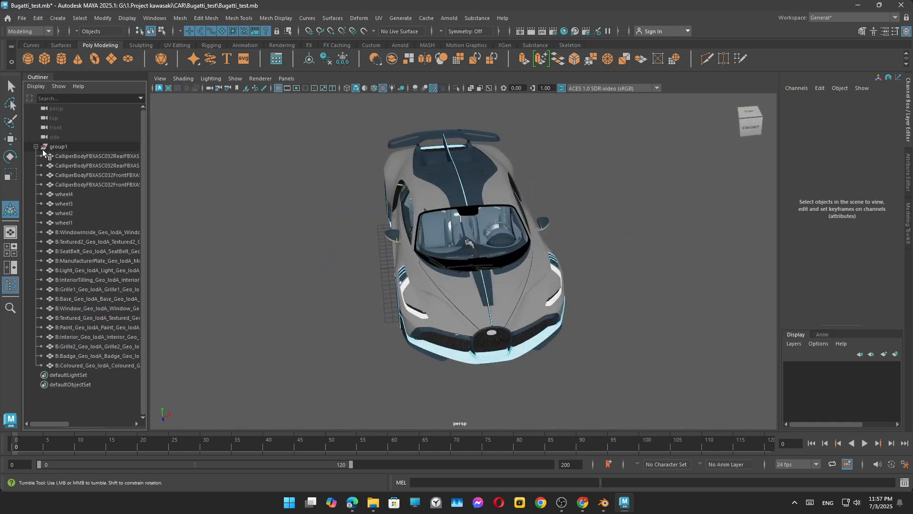
pyautogui.click(74, 157)
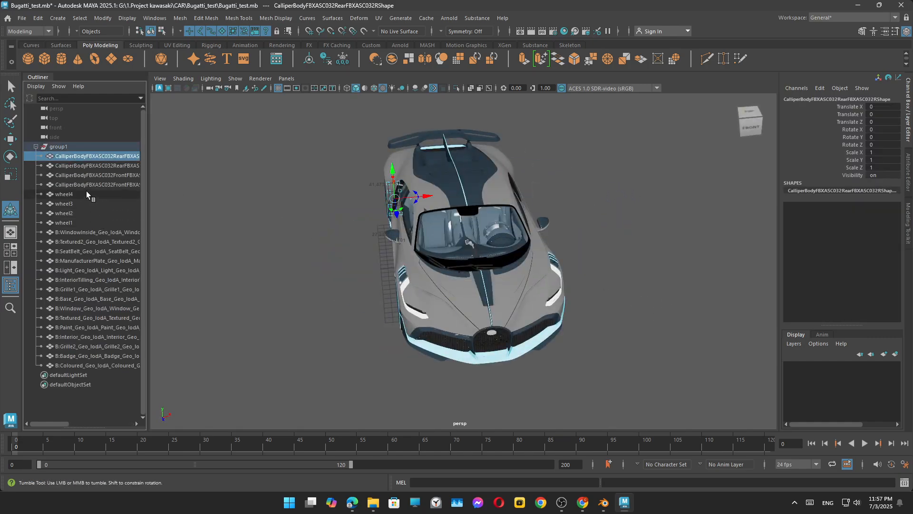
pyautogui.keyDown('shift'); pyautogui.click(97, 364); pyautogui.keyUp('shift')
pyautogui.keyDown('alt'); pyautogui.moveTo(475, 267); pyautogui.dragTo(547, 282); pyautogui.keyUp('alt')
pyautogui.keyDown('alt'); pyautogui.moveTo(546, 282); pyautogui.dragTo(590, 284, button='right'); pyautogui.keyUp('alt')
pyautogui.keyDown('alt'); pyautogui.moveTo(590, 284); pyautogui.dragTo(575, 259); pyautogui.keyUp('alt')
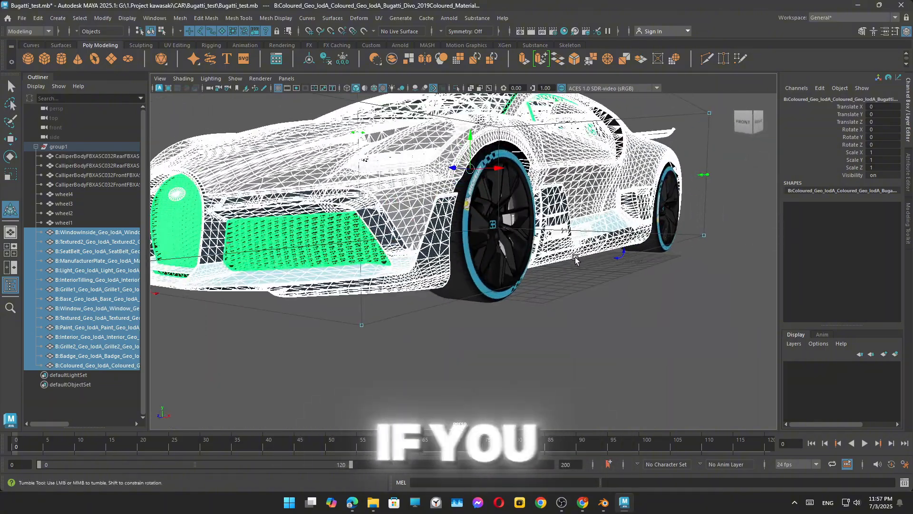
pyautogui.click(259, 385)
# - Delete the Divo manufacturer plate from the rear of the car
pyautogui.keyDown('alt'); pyautogui.moveTo(266, 361); pyautogui.dragTo(371, 322); pyautogui.keyUp('alt')
pyautogui.keyDown('alt'); pyautogui.moveTo(271, 238); pyautogui.dragTo(479, 255); pyautogui.keyUp('alt')
pyautogui.click(384, 245)
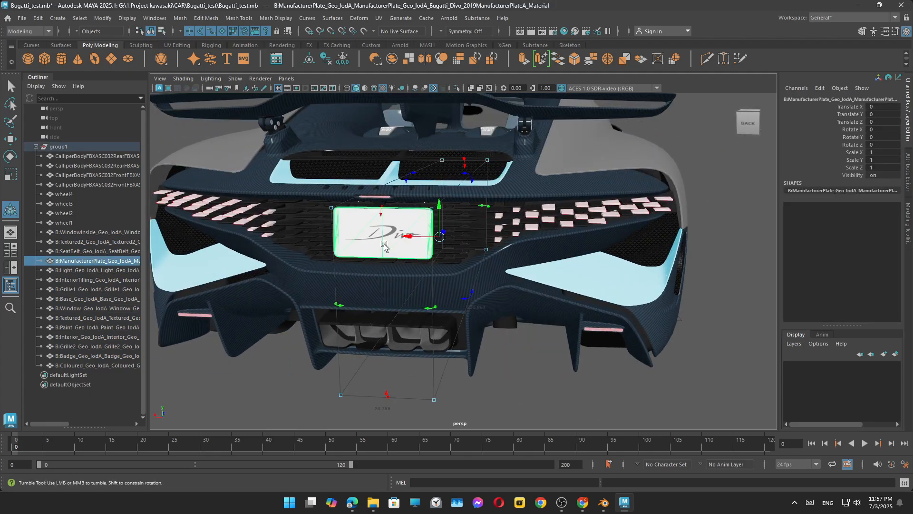
pyautogui.keyDown('alt'); pyautogui.moveTo(384, 245); pyautogui.dragTo(476, 271); pyautogui.keyUp('alt')
pyautogui.press('w')
pyautogui.press('Delete')
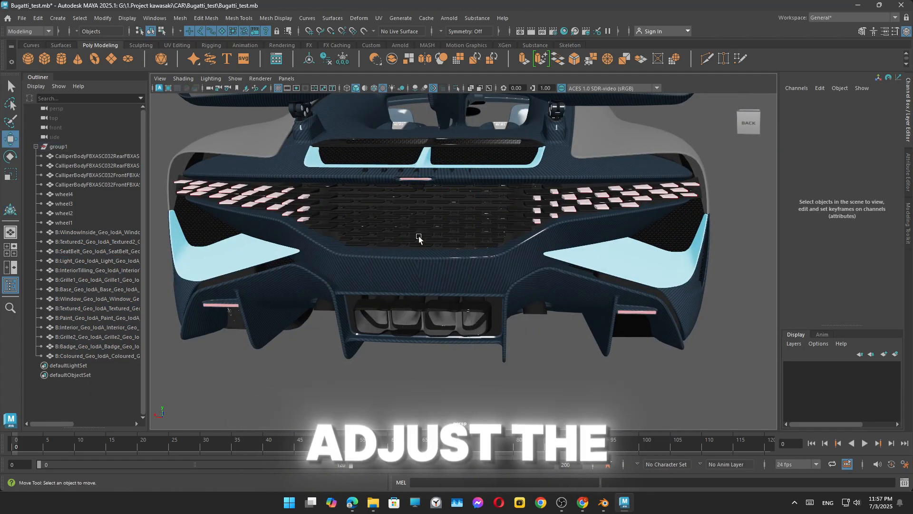
# - Inspect the textured trim around the rear vents above the BUGATTI lettering
pyautogui.keyDown('alt'); pyautogui.moveTo(382, 236); pyautogui.dragTo(451, 262); pyautogui.keyUp('alt')
pyautogui.scroll(5, 502, 297)
pyautogui.click(467, 283)
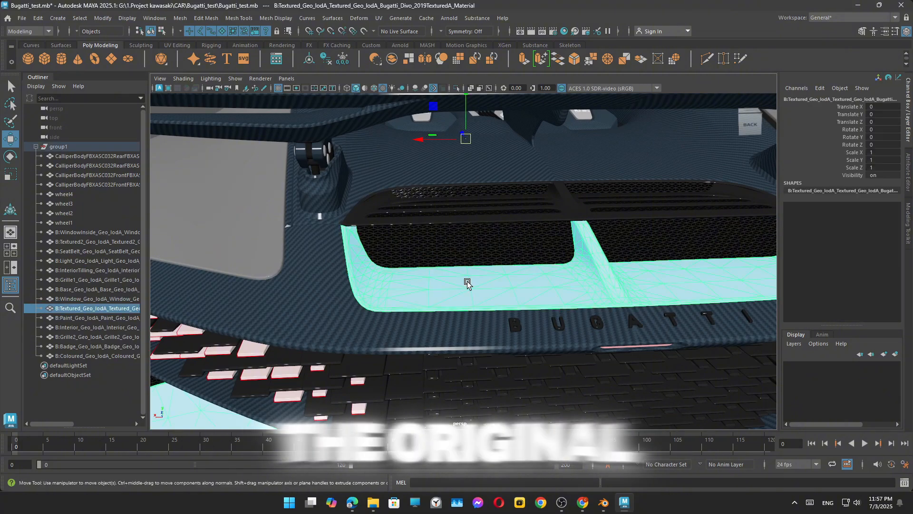
pyautogui.click(366, 327)
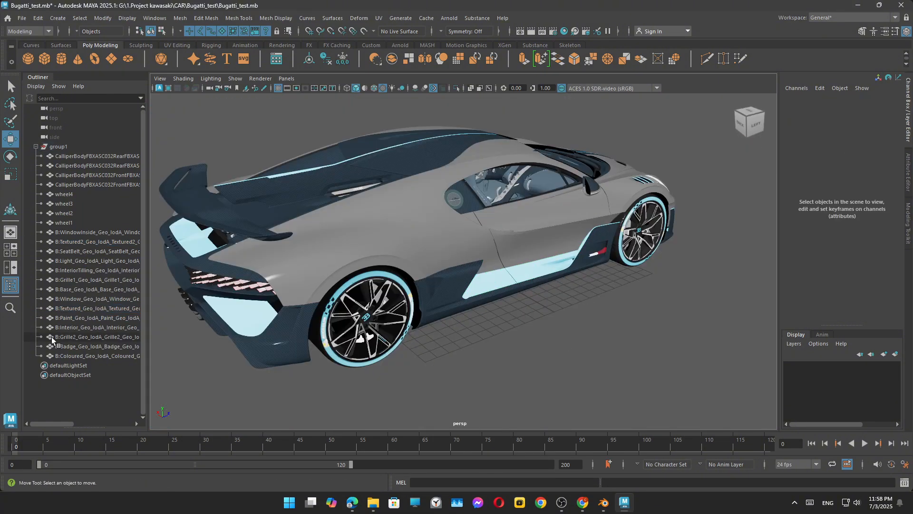
# - Save the scene under the new name Bugatti_test_2
pyautogui.press('q')
pyautogui.click(22, 18)
pyautogui.click(53, 70)
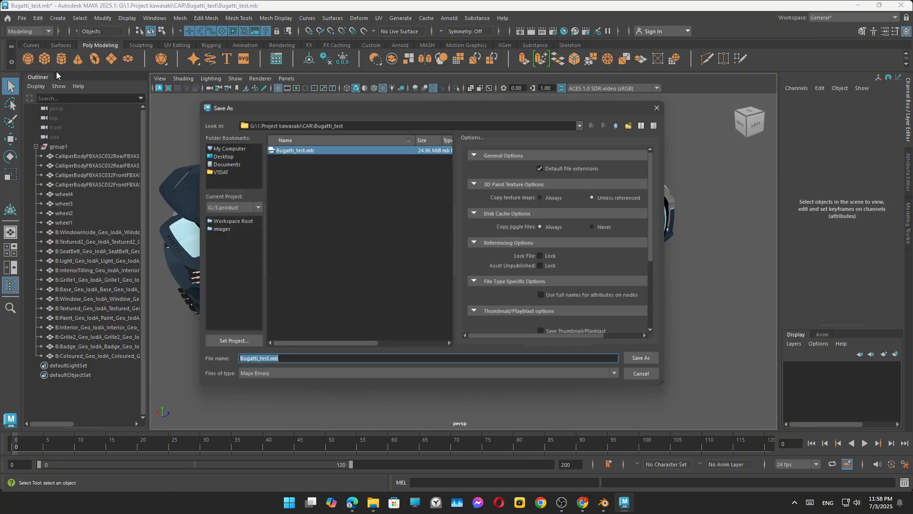
pyautogui.click(267, 362)
pyautogui.write('_2')
pyautogui.press('Return')
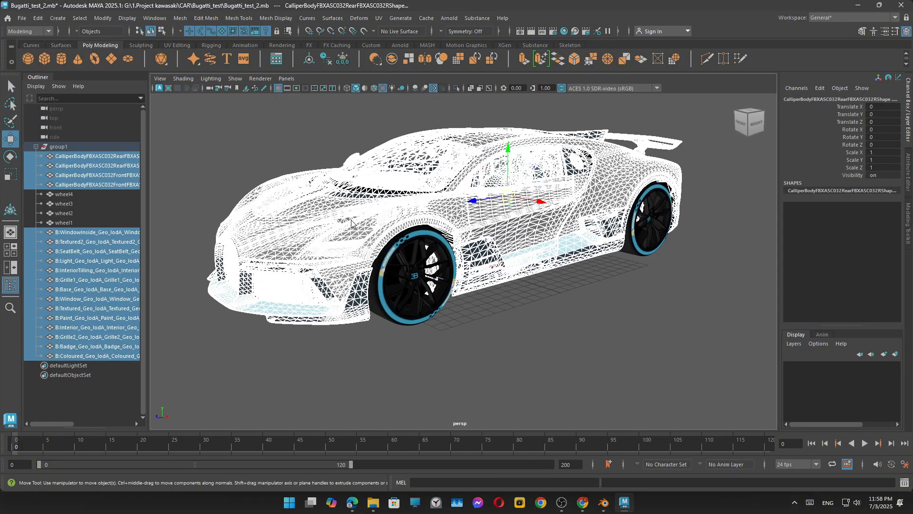
# - Combine all the body and calliper meshes into one object named BODY inside group1
pyautogui.click(84, 194)
pyautogui.doubleClick(85, 194)
pyautogui.write('BODY')
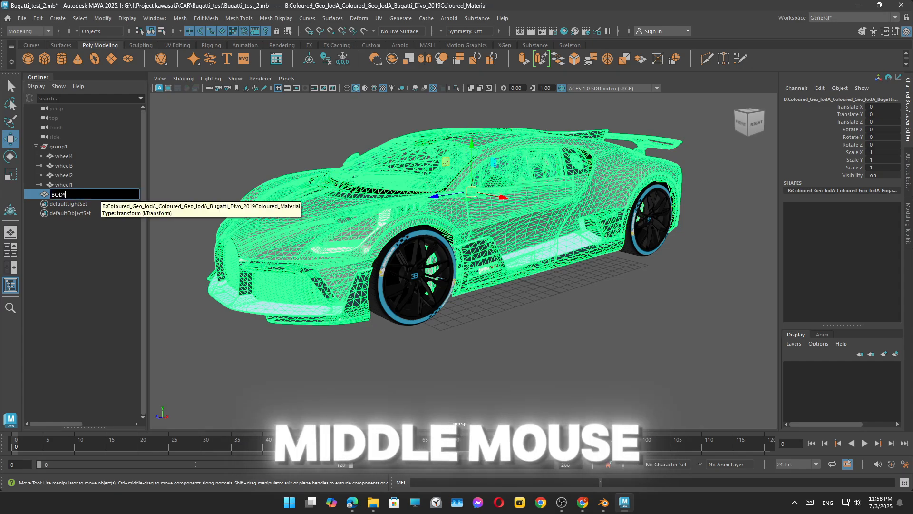
pyautogui.click(184, 195)
pyautogui.click(61, 194)
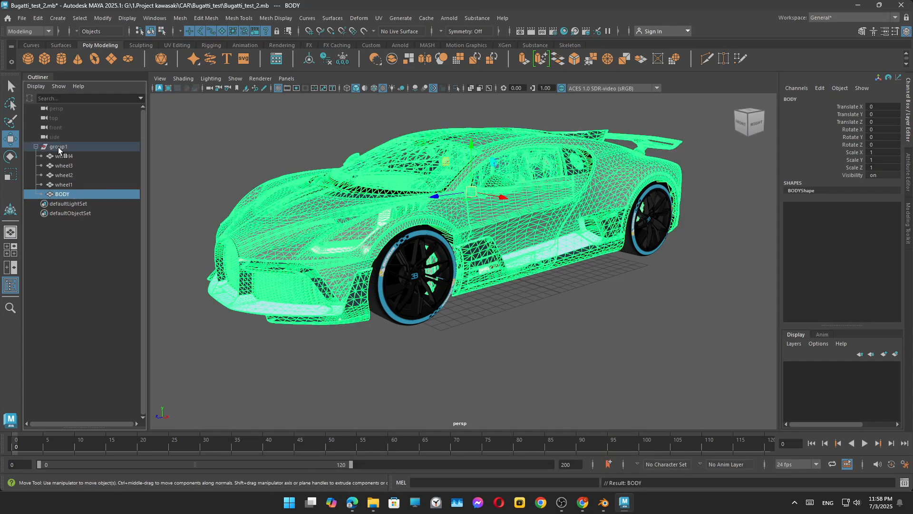
# - Select wheel1 to check that it is separate from BODY, and look at the car's underside
pyautogui.click(75, 185)
pyautogui.click(384, 298)
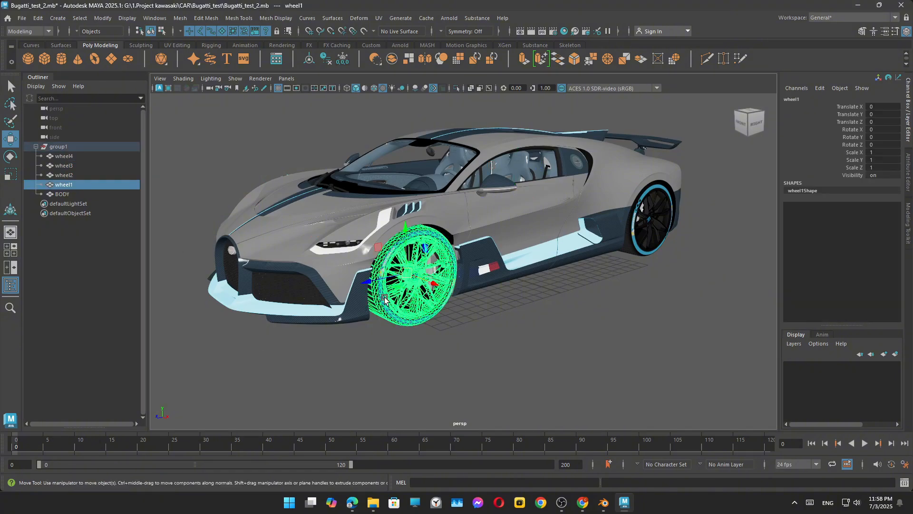
pyautogui.keyDown('alt'); pyautogui.moveTo(524, 296); pyautogui.dragTo(650, 284); pyautogui.keyUp('alt')
pyautogui.click(364, 138)
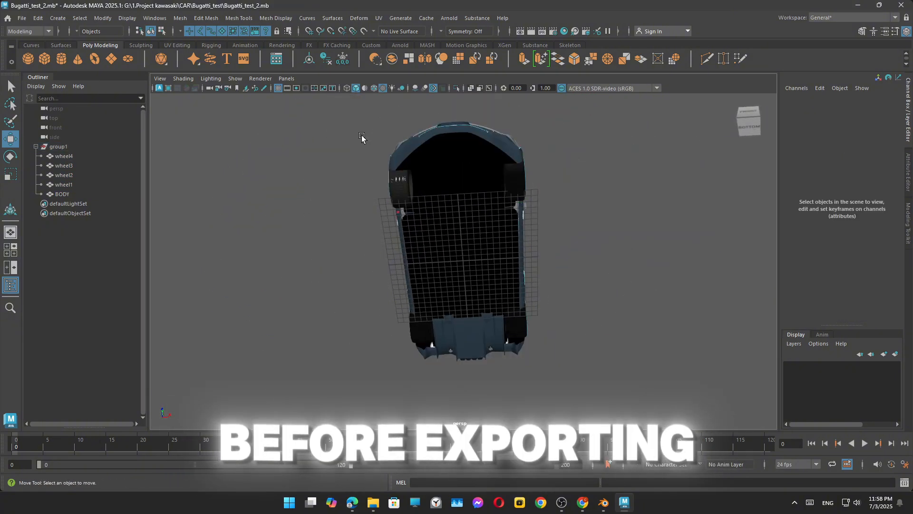
# - Select BODY and all four wheels and zero their pivots to the origin
pyautogui.moveTo(347, 99); pyautogui.dragTo(589, 391)
pyautogui.click(102, 18)
pyautogui.click(128, 74)
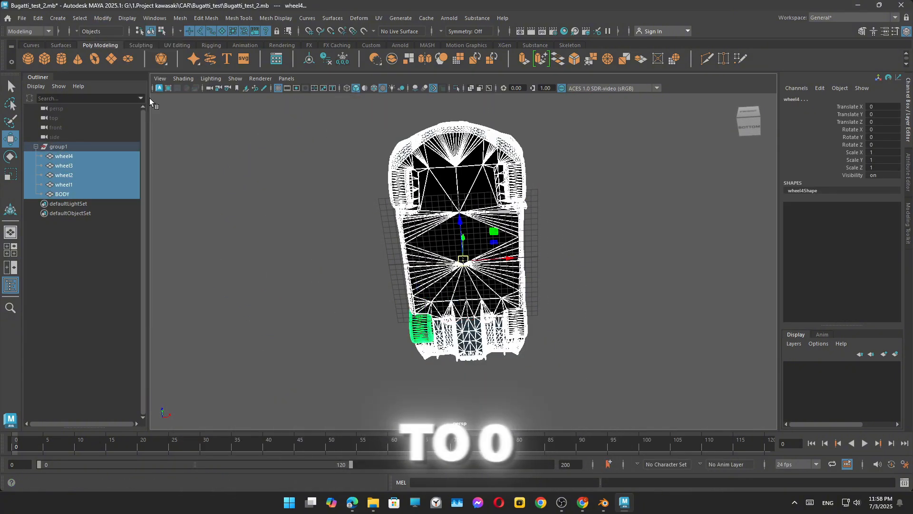
# - Try rotating wheel1 about the X axis to check its pivot, and undo the rotation
pyautogui.keyDown('alt'); pyautogui.moveTo(614, 227); pyautogui.dragTo(523, 285); pyautogui.keyUp('alt')
pyautogui.keyDown('alt'); pyautogui.moveTo(460, 273); pyautogui.dragTo(574, 346); pyautogui.keyUp('alt')
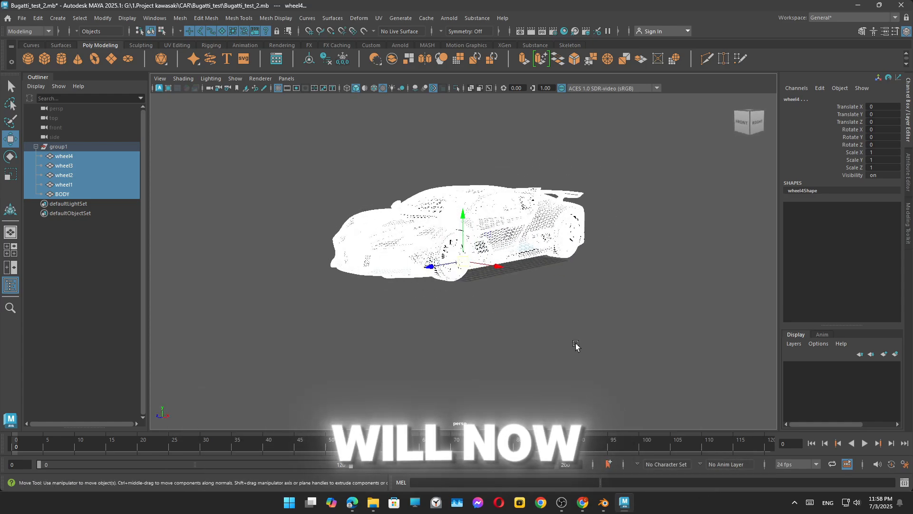
pyautogui.click(474, 281)
pyautogui.press('e')
pyautogui.moveTo(433, 272); pyautogui.dragTo(436, 316)
pyautogui.hotkey('ctrl', 'z')
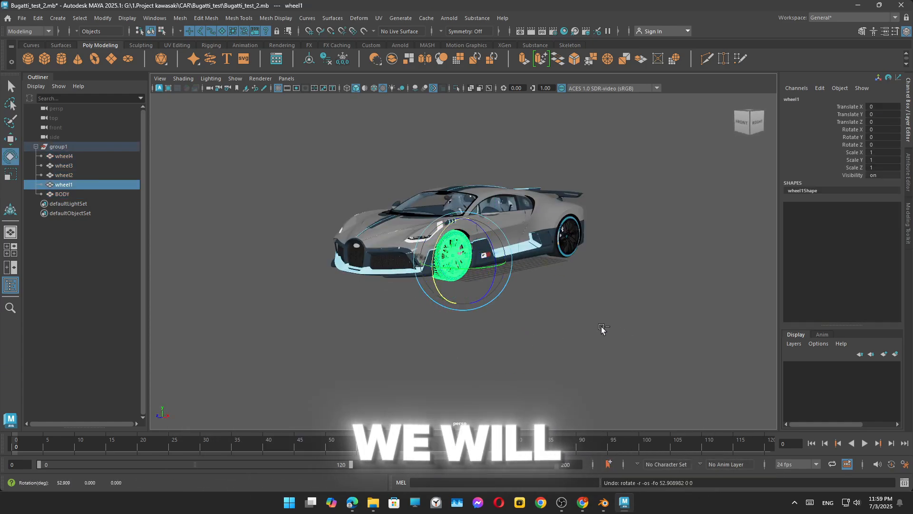
# - Clear the wheel1 selection and save the Bugatti_test_2 scene
pyautogui.hotkey('ctrl', 's')
pyautogui.click(602, 328)
pyautogui.keyDown('alt'); pyautogui.moveTo(663, 290); pyautogui.dragTo(523, 285); pyautogui.keyUp('alt')
pyautogui.click(22, 18)
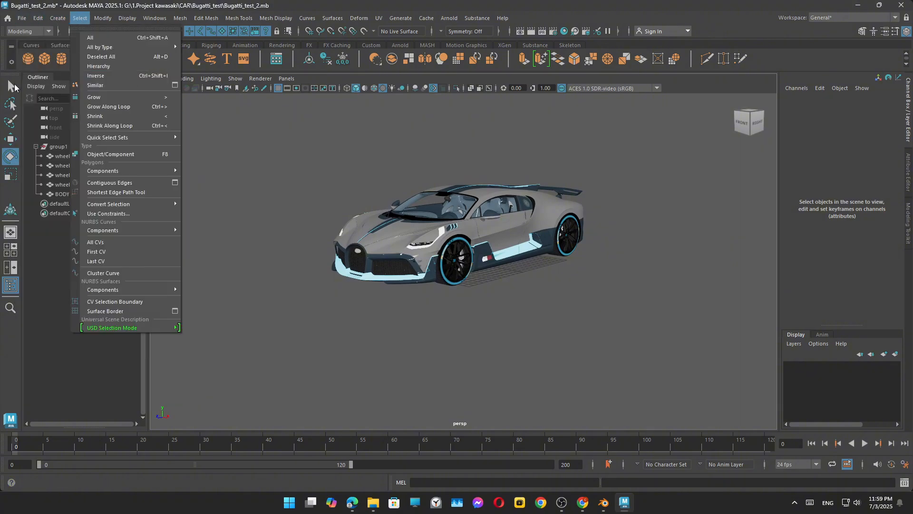
pyautogui.click(42, 60)
# - Select BODY and all four wheels and open the export dialog for the selection
pyautogui.click(68, 144)
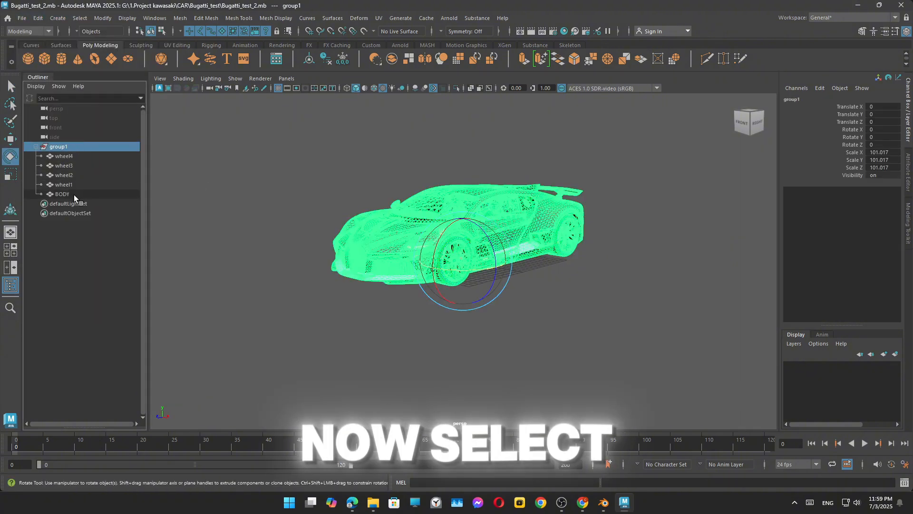
pyautogui.click(73, 194)
pyautogui.keyDown('shift'); pyautogui.click(68, 156); pyautogui.keyUp('shift')
pyautogui.click(20, 19)
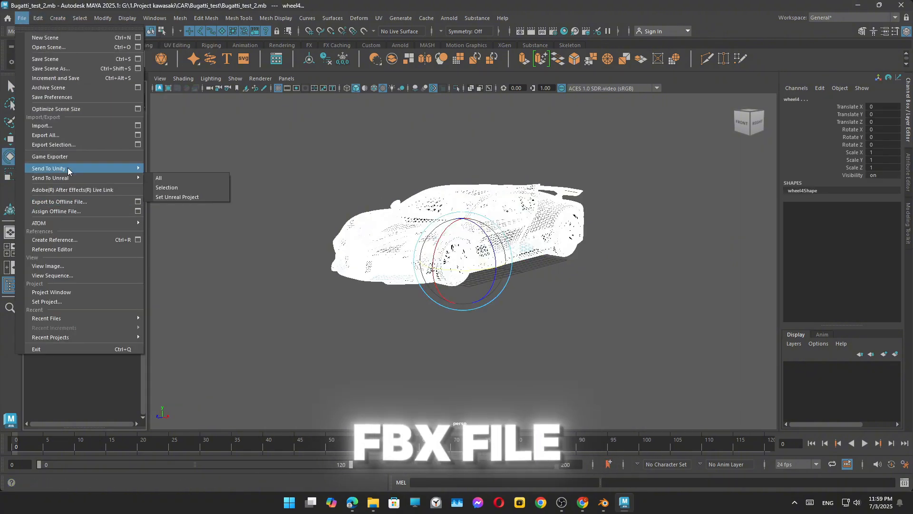
pyautogui.click(70, 145)
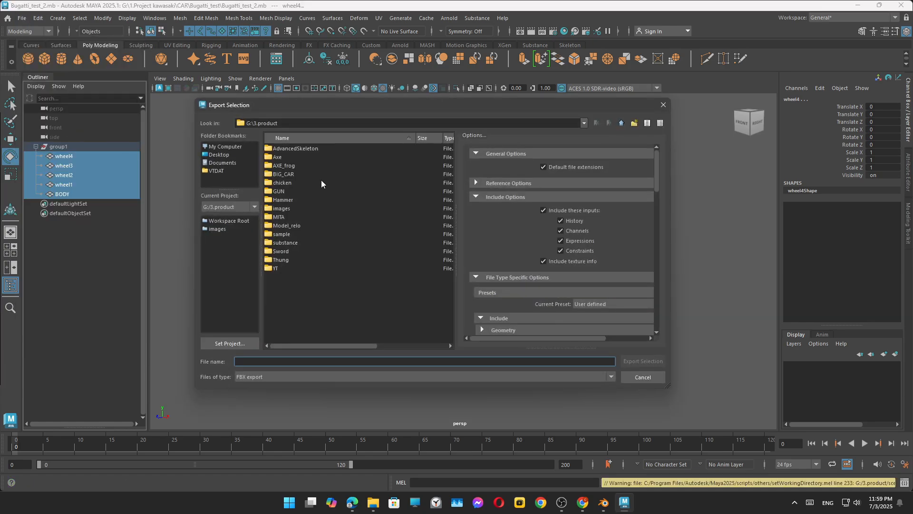
# - Export the selected meshes as an FBX file named BUGATTI_1 into the CAR\Bugatti_test folder
pyautogui.click(621, 123)
pyautogui.doubleClick(307, 157)
pyautogui.doubleClick(303, 159)
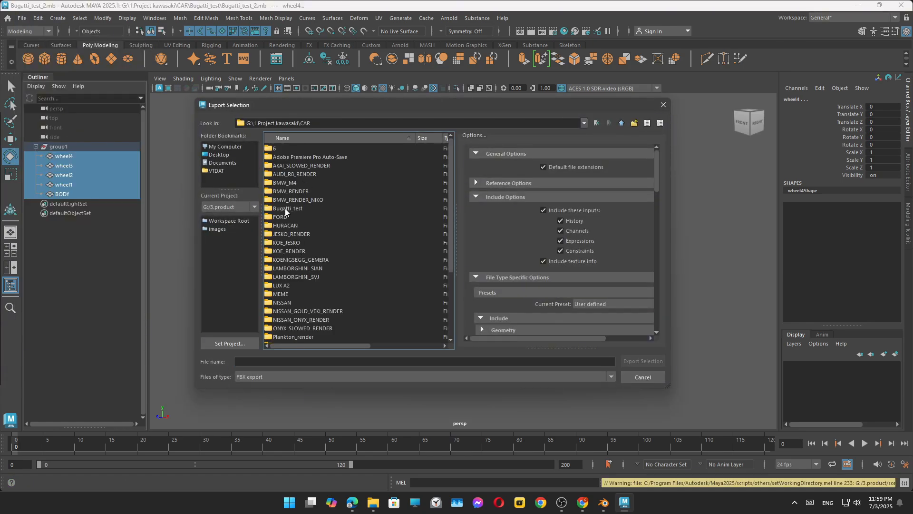
pyautogui.click(274, 360)
pyautogui.write('BUGA')
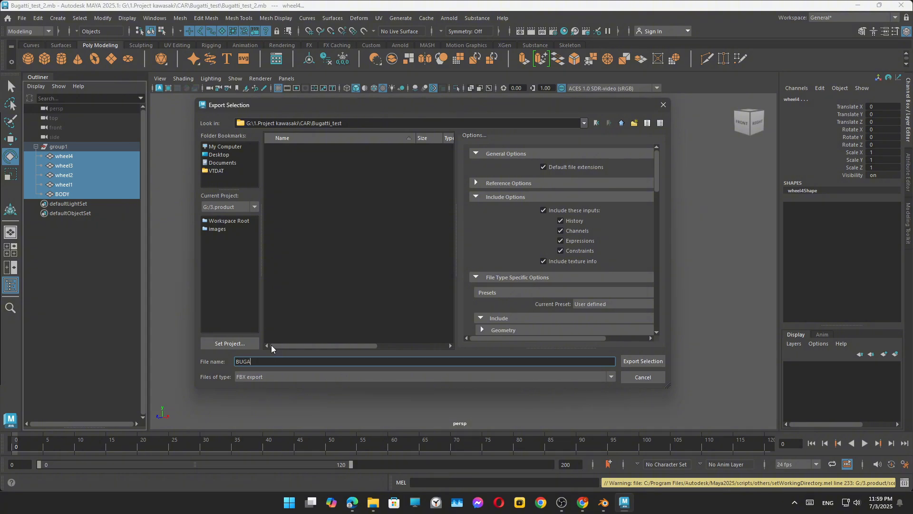
pyautogui.write('TTI_1')
pyautogui.press('Return')
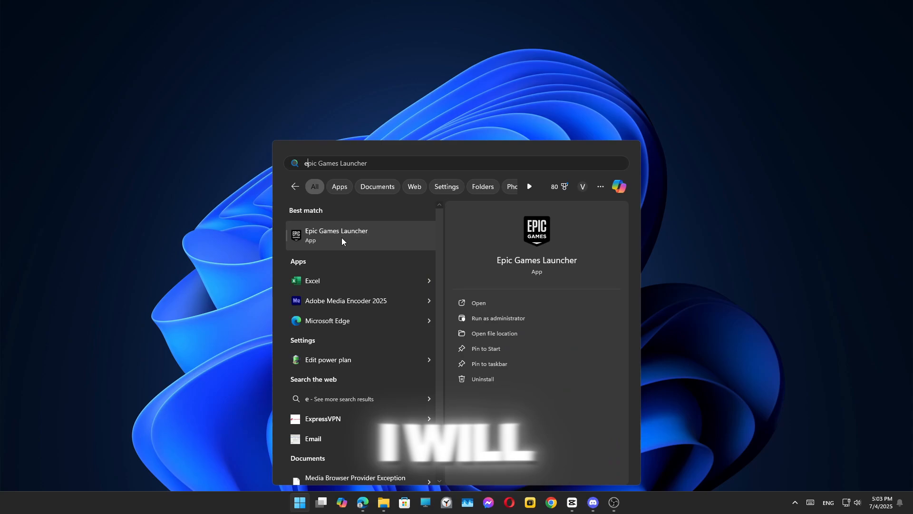
# - Switch to the Epic Games Launcher and launch Unreal Engine 5.6.0 from it
pyautogui.click(341, 238)
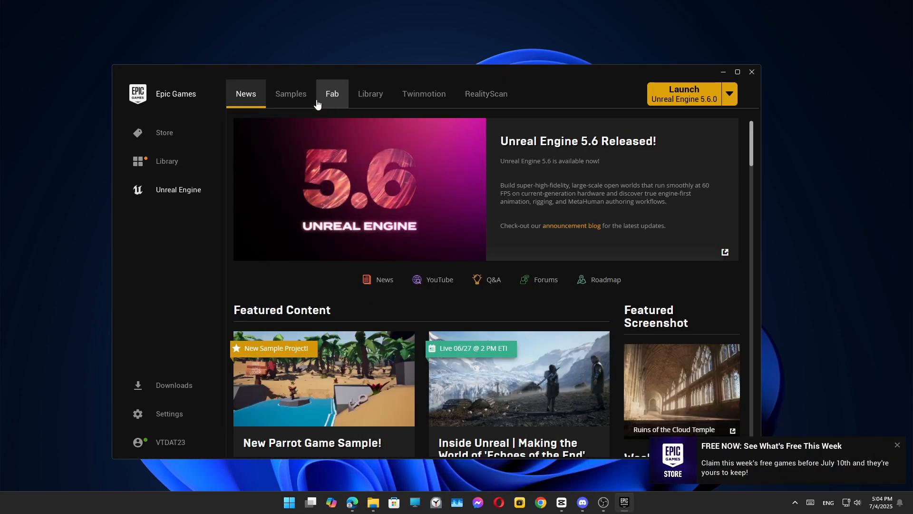
pyautogui.click(370, 93)
pyautogui.click(672, 99)
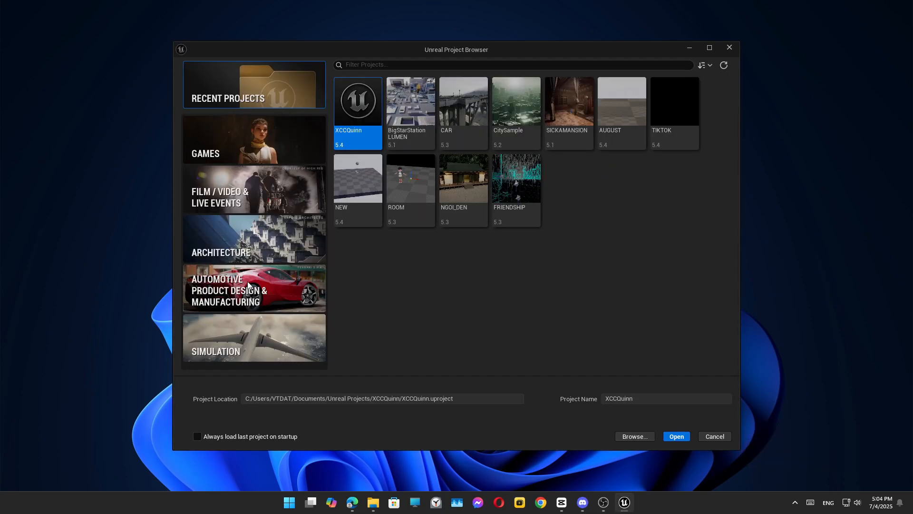
pyautogui.click(248, 285)
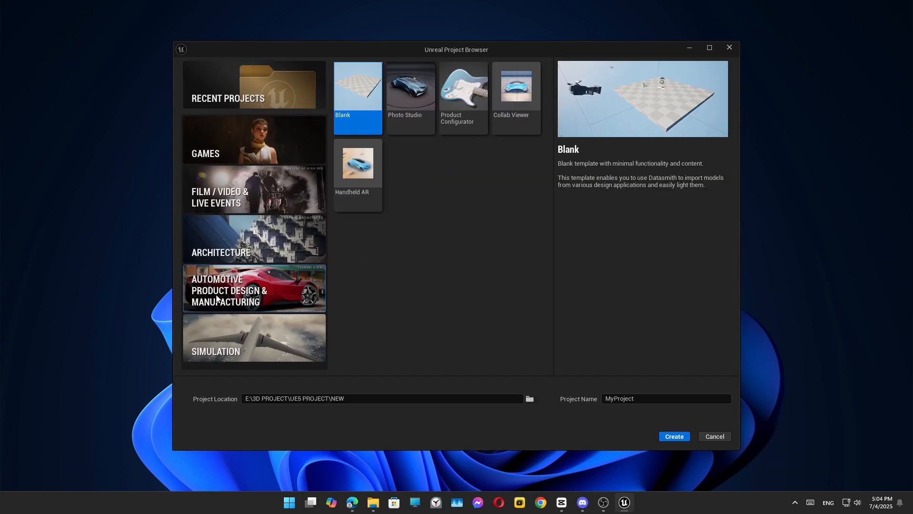
pyautogui.click(637, 400)
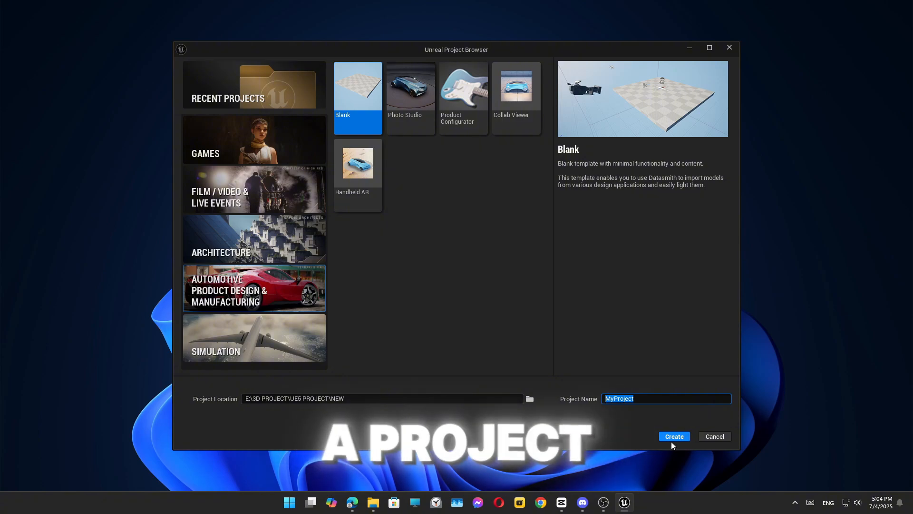
pyautogui.click(360, 257)
pyautogui.click(270, 99)
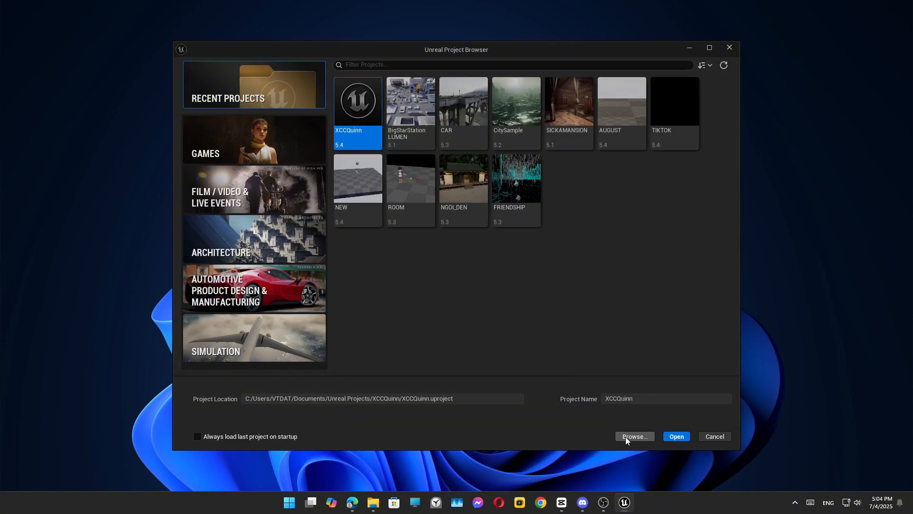
# - Browse to the existing Planet_Blueprint project and open it
pyautogui.click(628, 437)
pyautogui.click(442, 245)
pyautogui.click(549, 400)
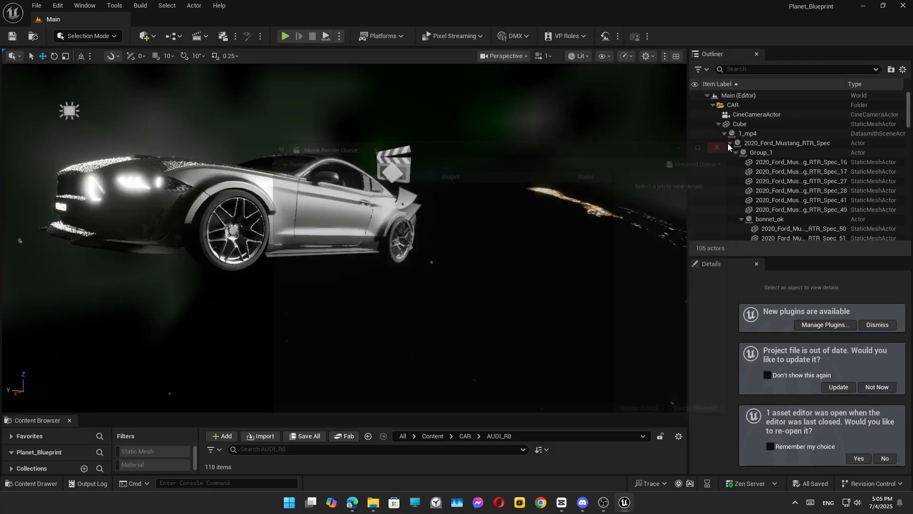
# - Create a new level from the template that provides a floor, sky and basic lighting
pyautogui.click(37, 5)
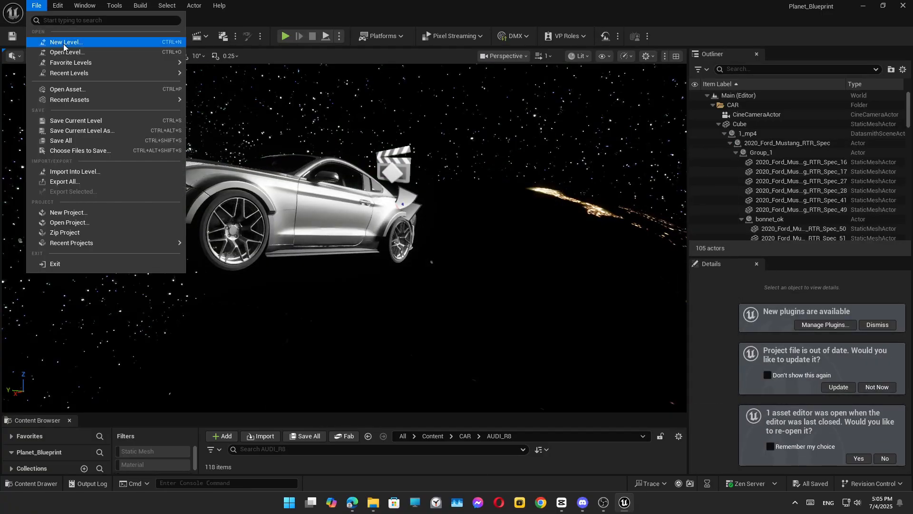
pyautogui.click(57, 45)
pyautogui.click(512, 339)
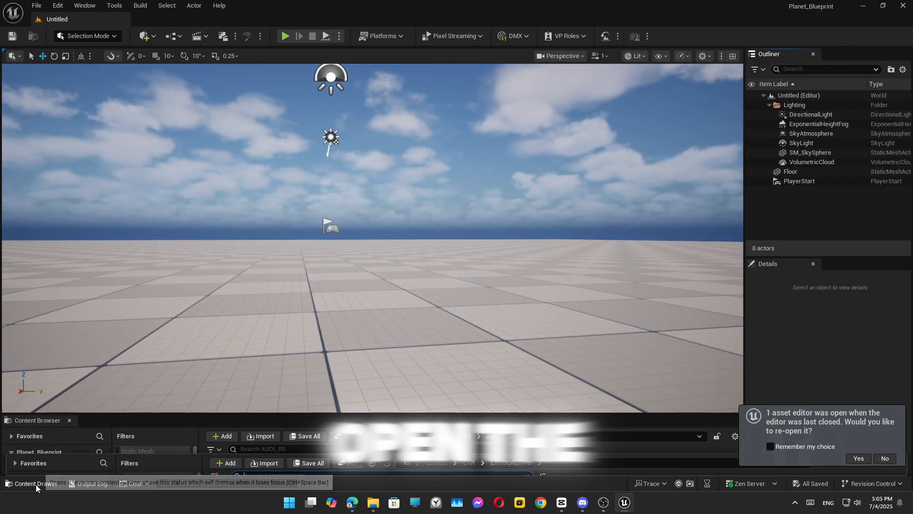
# - Enlarge the content browser, create a folder named BUGATTI inside the CAR folder, and open it
pyautogui.moveTo(142, 413); pyautogui.dragTo(179, 227)
pyautogui.scroll(3, 36, 336)
pyautogui.click(34, 323)
pyautogui.scroll(-3, 432, 361)
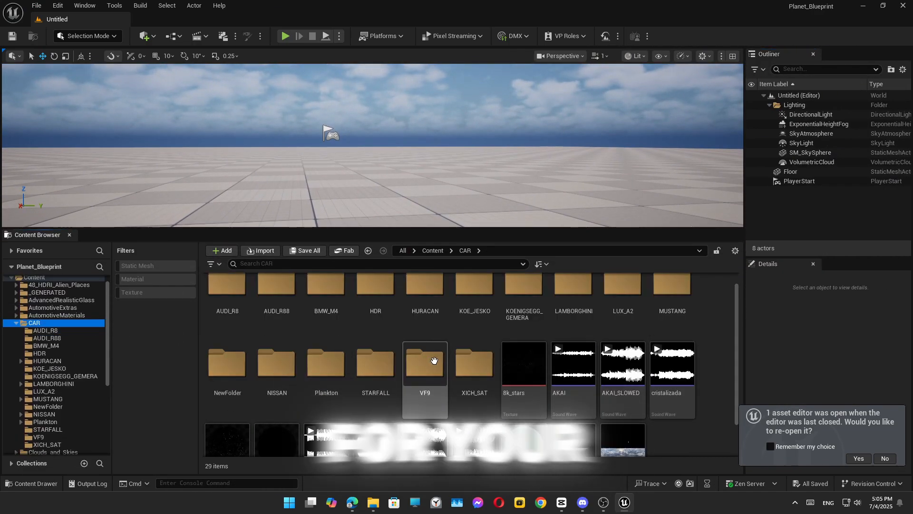
pyautogui.rightClick(665, 418)
pyautogui.click(690, 110)
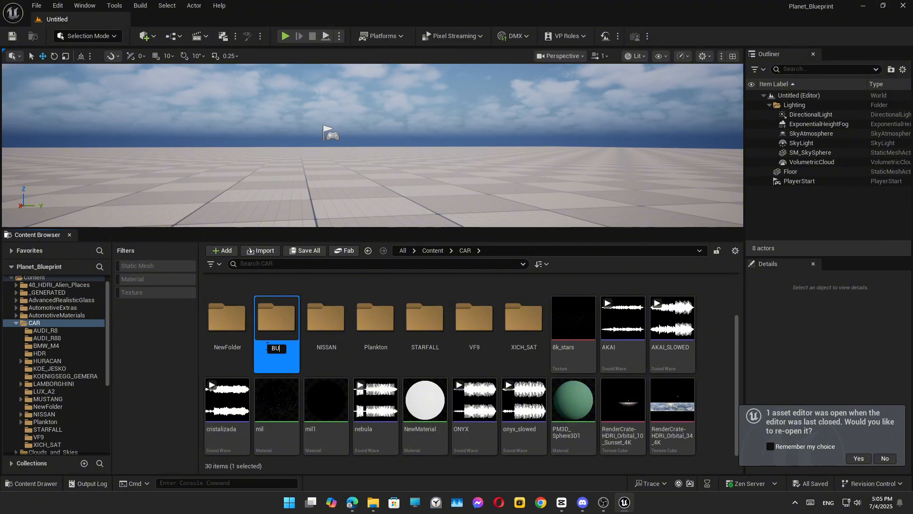
pyautogui.press('Return')
pyautogui.doubleClick(387, 310)
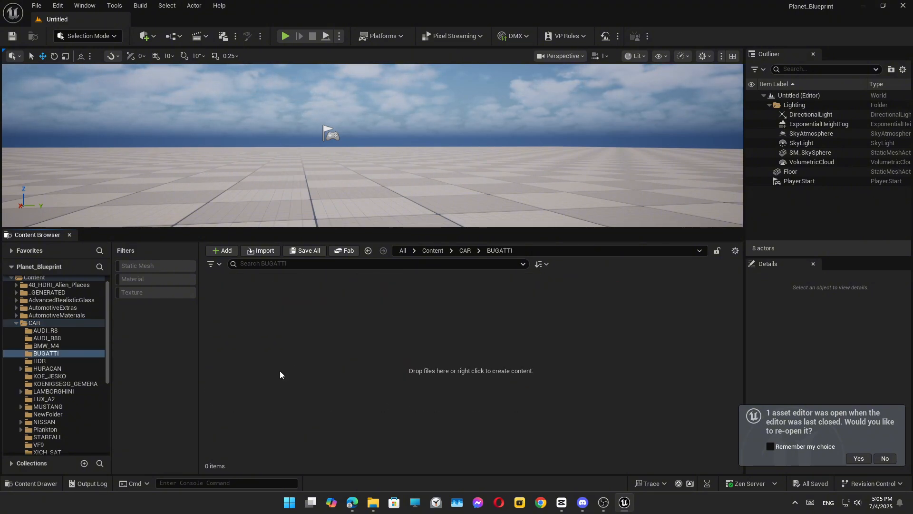
# - Create a subfolder named DIVO inside the BUGATTI folder and open it
pyautogui.rightClick(254, 310)
pyautogui.click(273, 182)
pyautogui.write('DIVO')
pyautogui.press('Return')
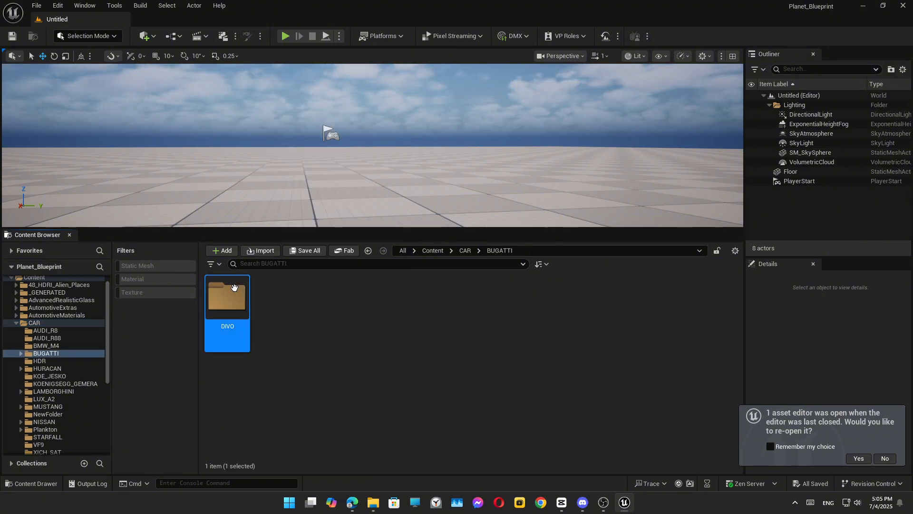
pyautogui.doubleClick(227, 297)
# - Import BUGATTI_1.fbx into the DIVO folder with Merge Morph Targets with Same Name turned off
pyautogui.click(373, 502)
pyautogui.moveTo(292, 336); pyautogui.dragTo(293, 335)
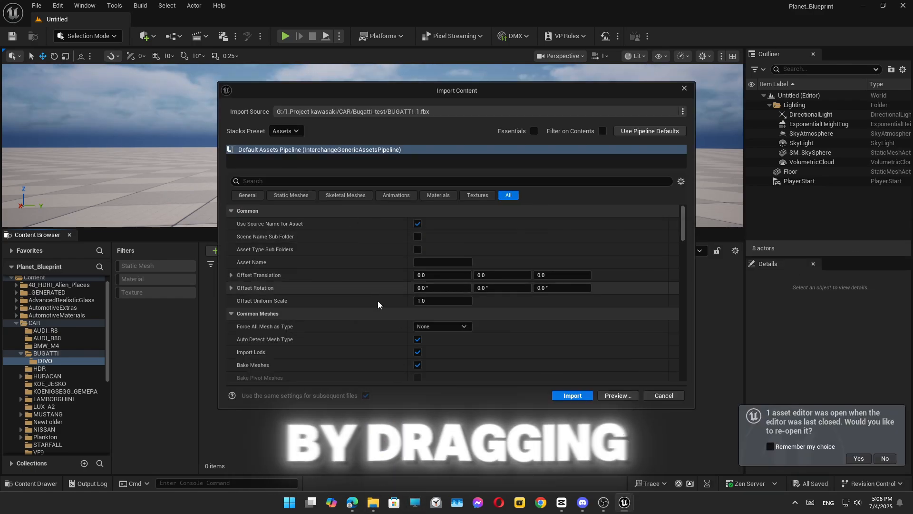
pyautogui.scroll(-10, 389, 313)
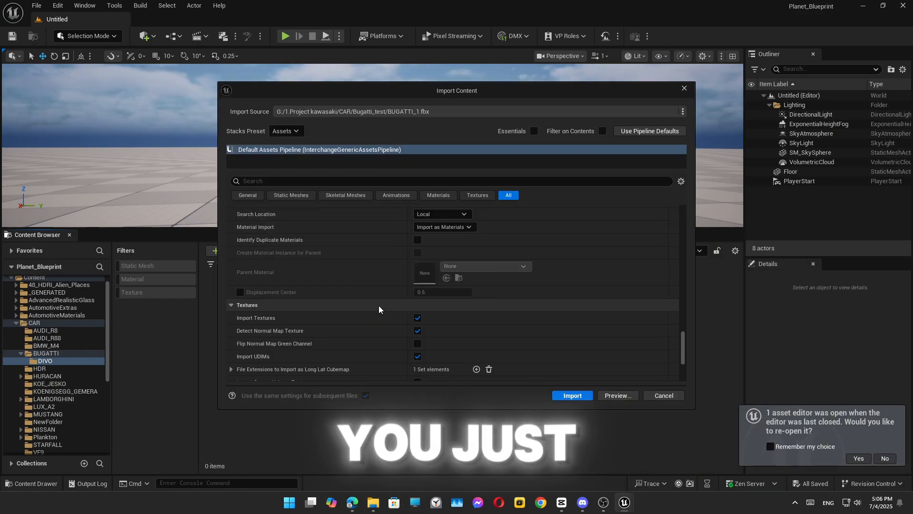
pyautogui.click(281, 181)
pyautogui.write('mer')
pyautogui.click(420, 223)
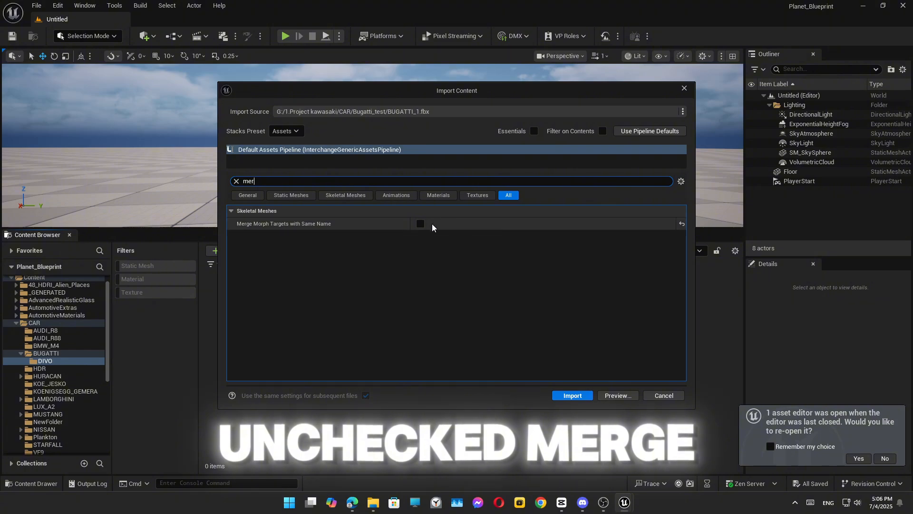
pyautogui.click(236, 181)
pyautogui.click(573, 395)
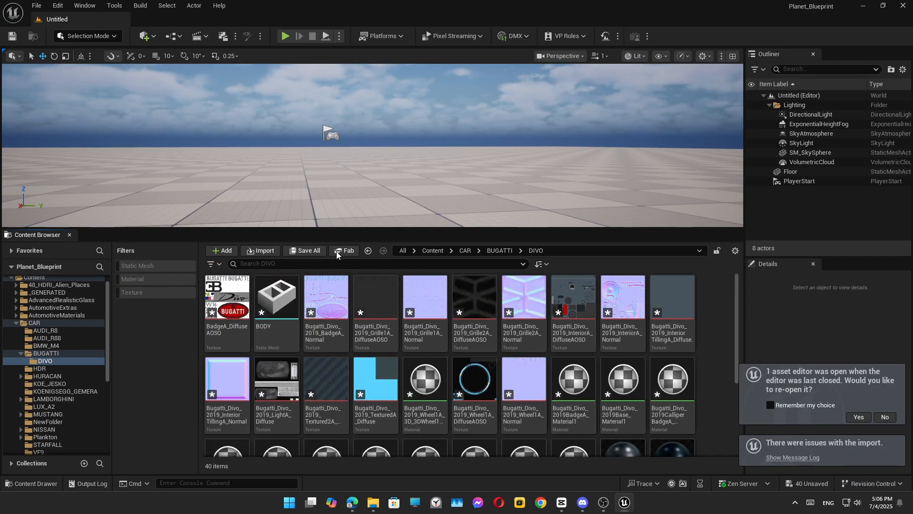
# - Filter the DIVO folder to show only static meshes and select the BODY mesh
pyautogui.click(212, 264)
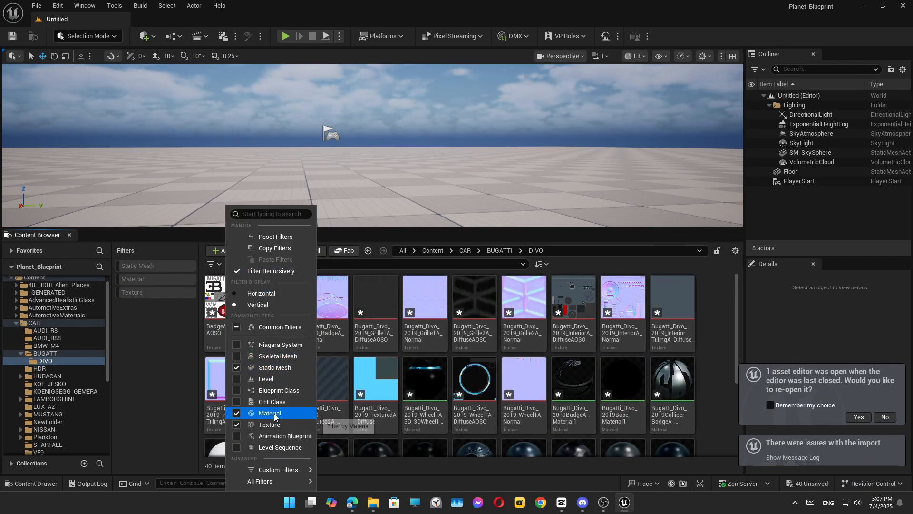
pyautogui.click(181, 330)
pyautogui.click(137, 268)
pyautogui.click(373, 305)
pyautogui.click(221, 307)
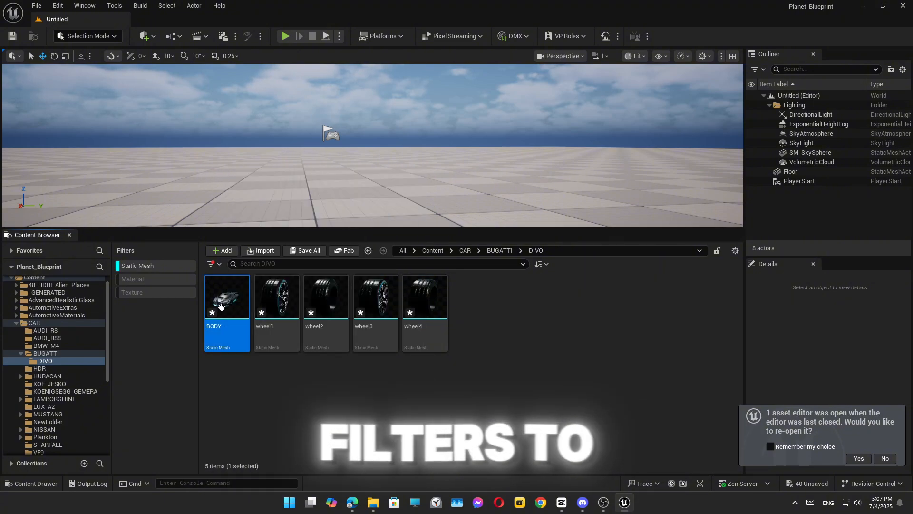
# - Search the project settings for "raytracing" and review which ray tracing options are enabled
pyautogui.click(37, 5)
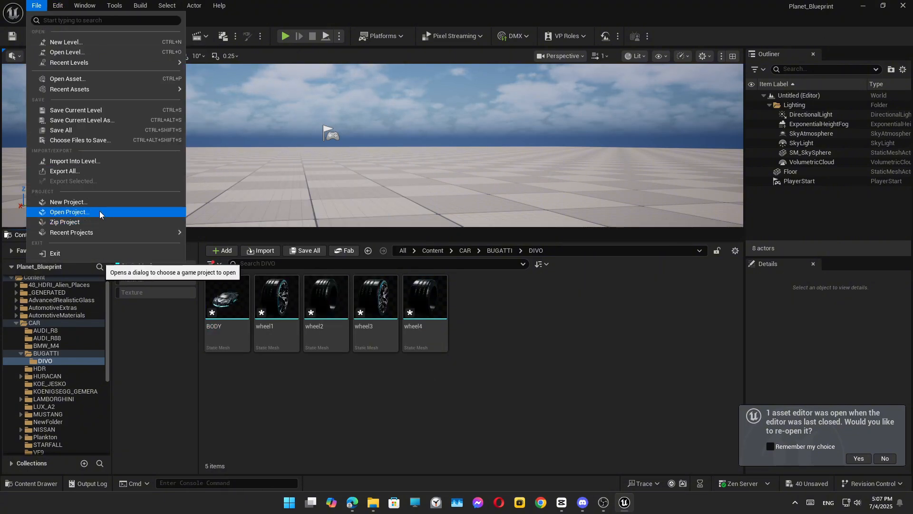
pyautogui.moveTo(57, 10)
pyautogui.click(103, 157)
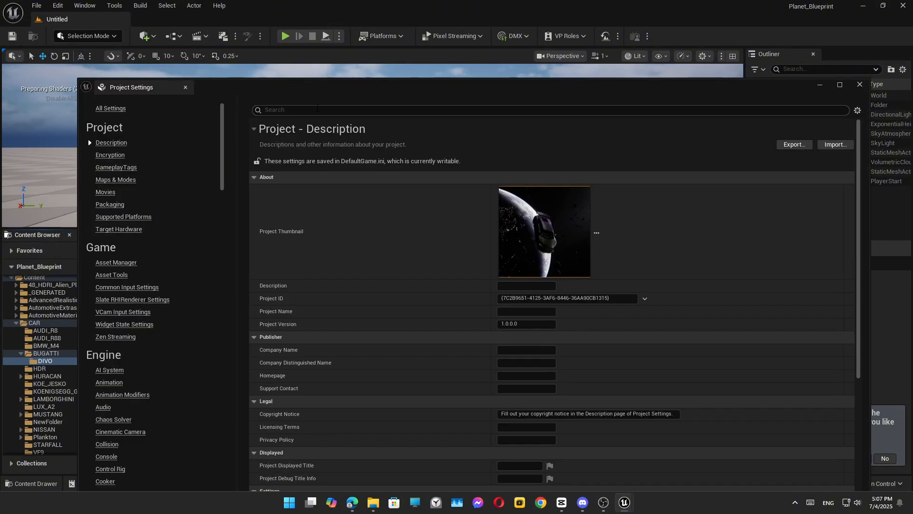
pyautogui.write('ray')
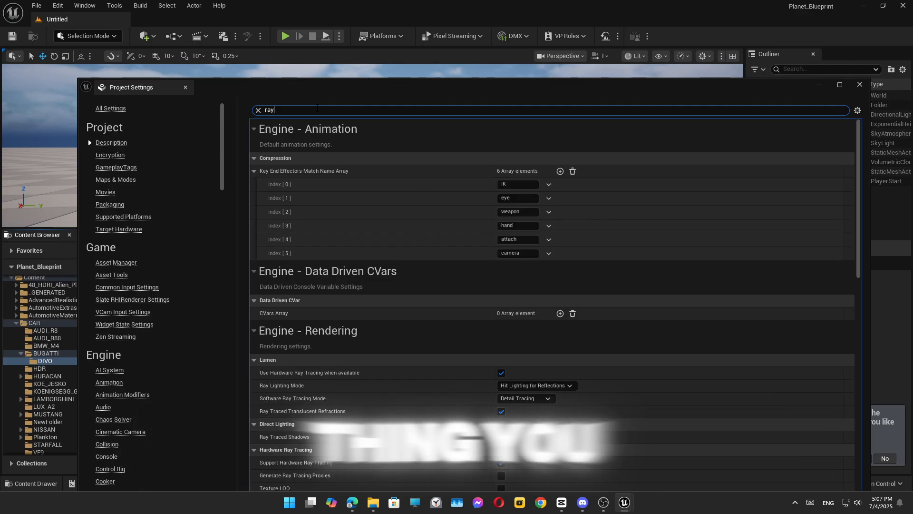
pyautogui.write('tracing')
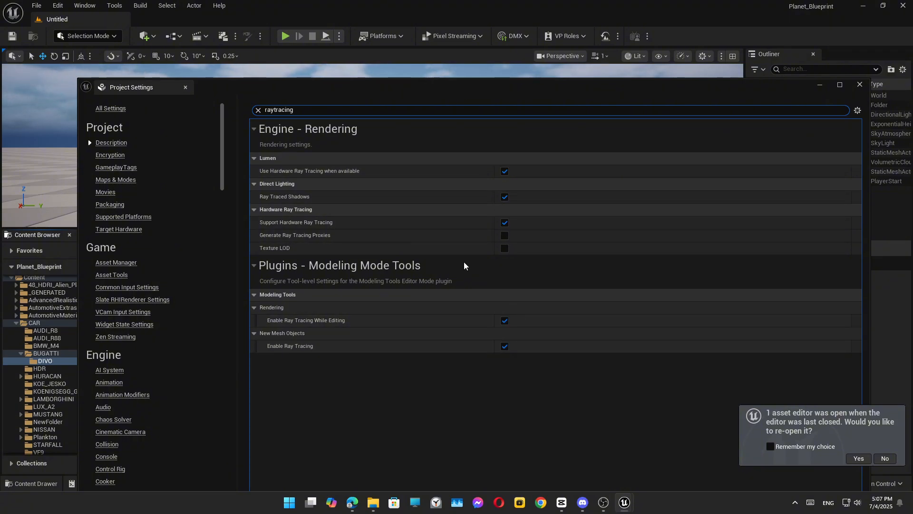
pyautogui.click(259, 110)
pyautogui.click(185, 87)
# - Search the plugins for "modeling" and check whether Modeling Tools Editor Mode is enabled
pyautogui.click(57, 5)
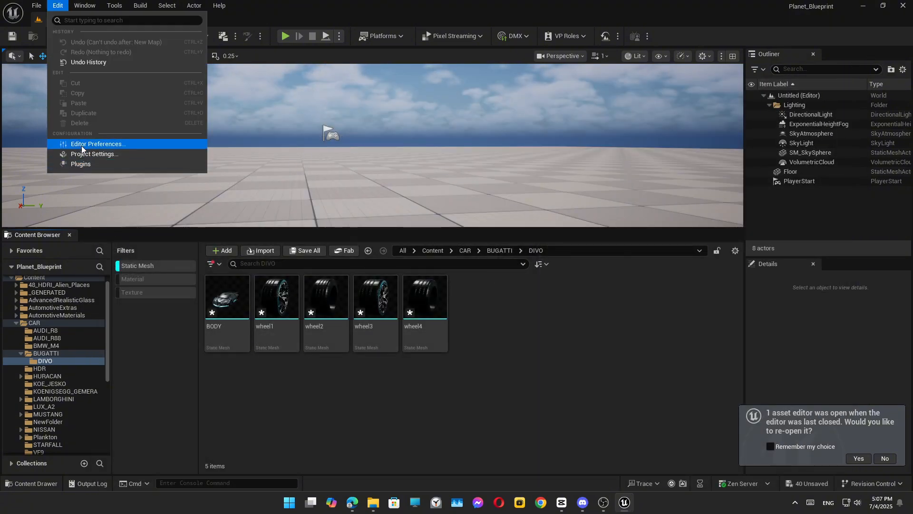
pyautogui.click(81, 165)
pyautogui.moveTo(408, 84); pyautogui.dragTo(396, 38)
pyautogui.click(388, 67)
pyautogui.write('modeling')
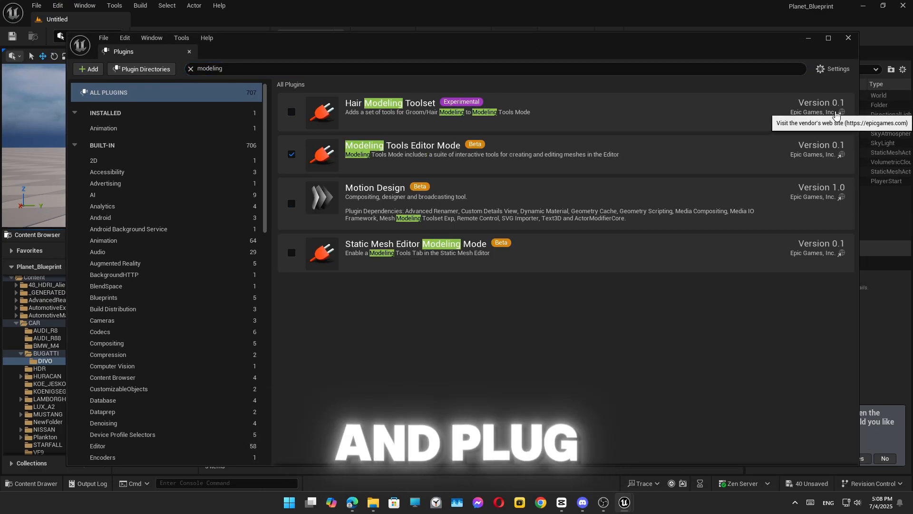
pyautogui.click(850, 38)
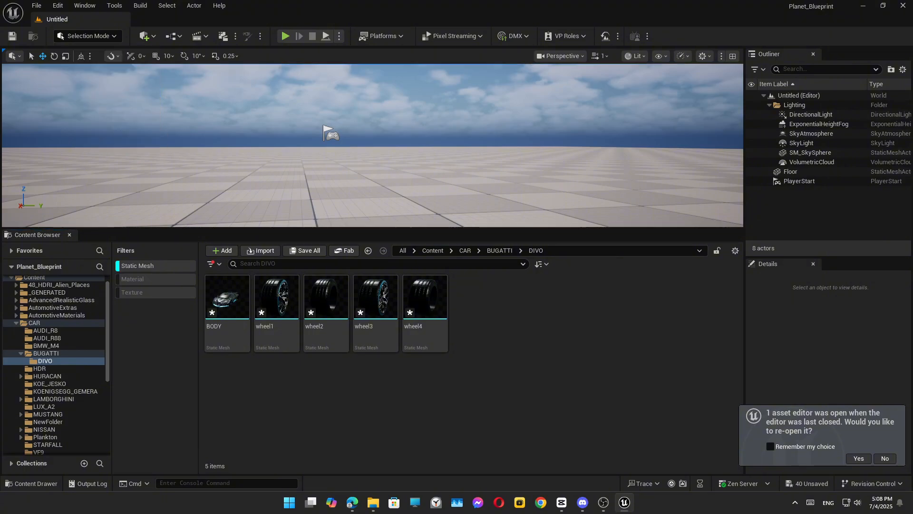
# - Enlarge the viewport and place BODY and all four wheel meshes together in the level
pyautogui.click(520, 190)
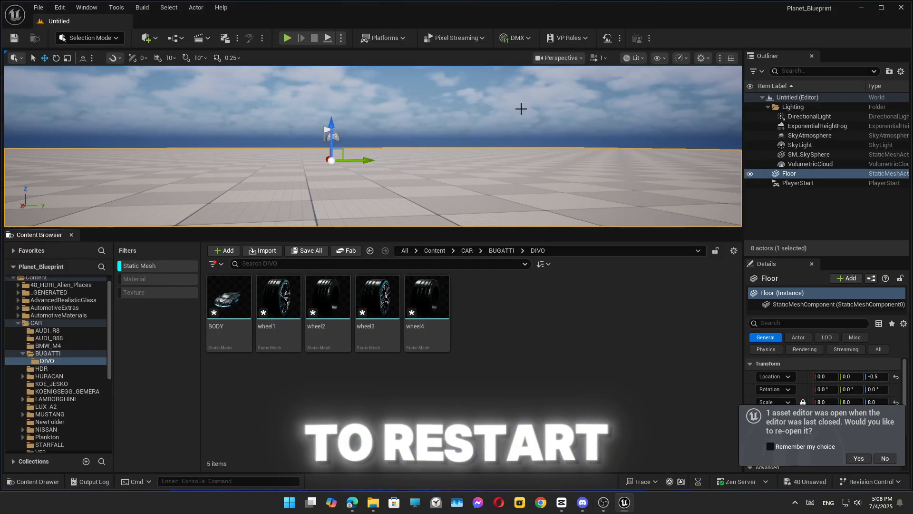
pyautogui.moveTo(413, 228); pyautogui.dragTo(422, 411)
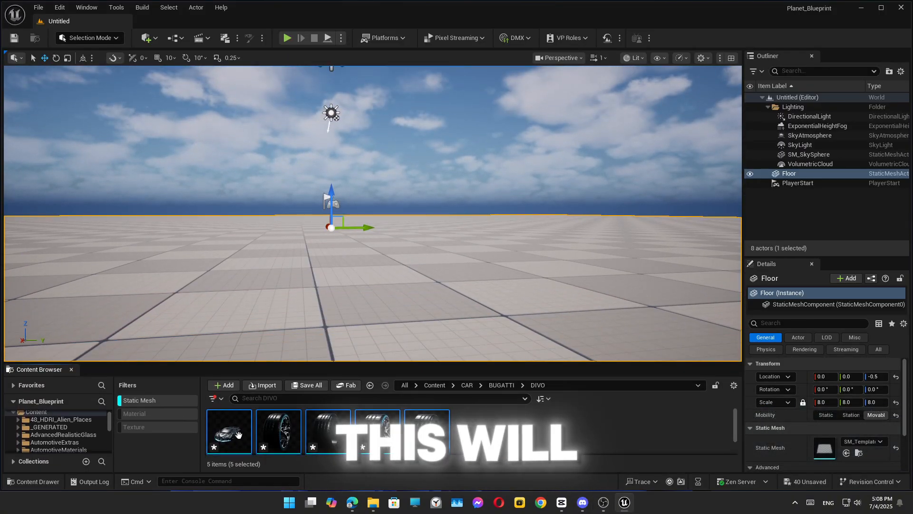
pyautogui.moveTo(239, 434); pyautogui.dragTo(443, 201)
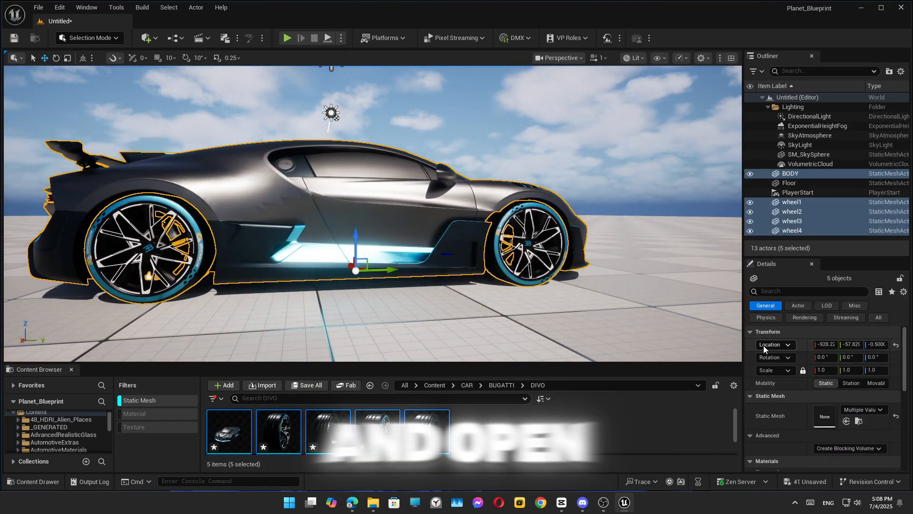
# - Reset the location of BODY and the four wheels to the world origin and frame the car in the viewport
pyautogui.click(896, 345)
pyautogui.moveTo(454, 209); pyautogui.dragTo(566, 170, button='right')
pyautogui.click(566, 170)
pyautogui.moveTo(302, 362); pyautogui.dragTo(302, 317)
pyautogui.moveTo(369, 124); pyautogui.dragTo(324, 198, button='right')
pyautogui.click(369, 108)
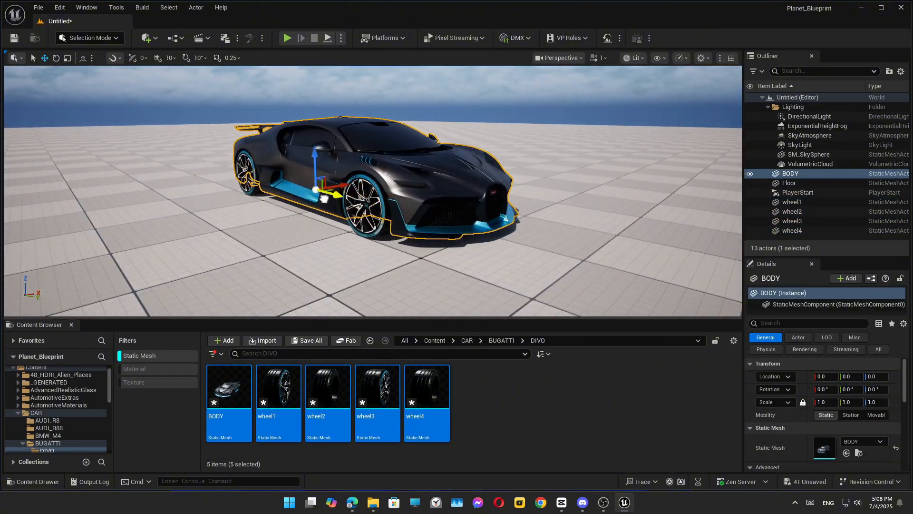
# - Open the Epic Games Launcher and browse the Fab Library assets for the Automotive Materials pack
pyautogui.click(286, 504)
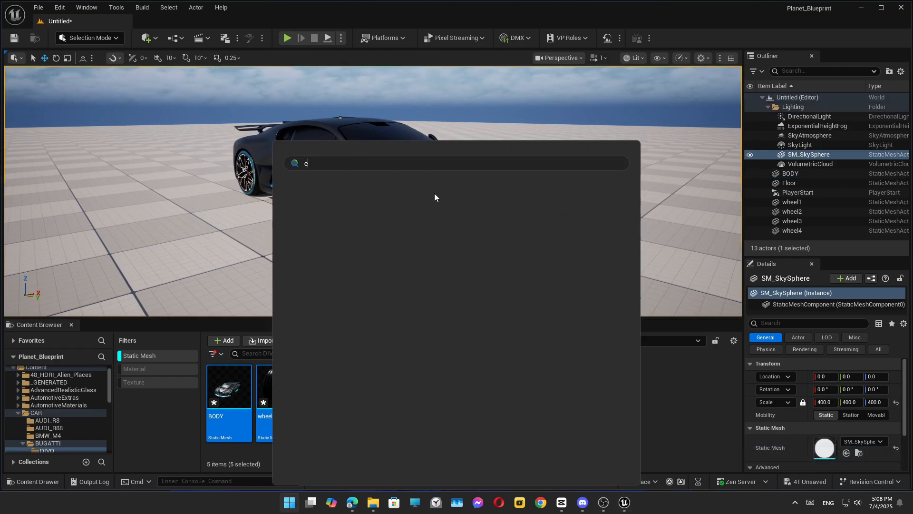
pyautogui.write('epic')
pyautogui.press('Return')
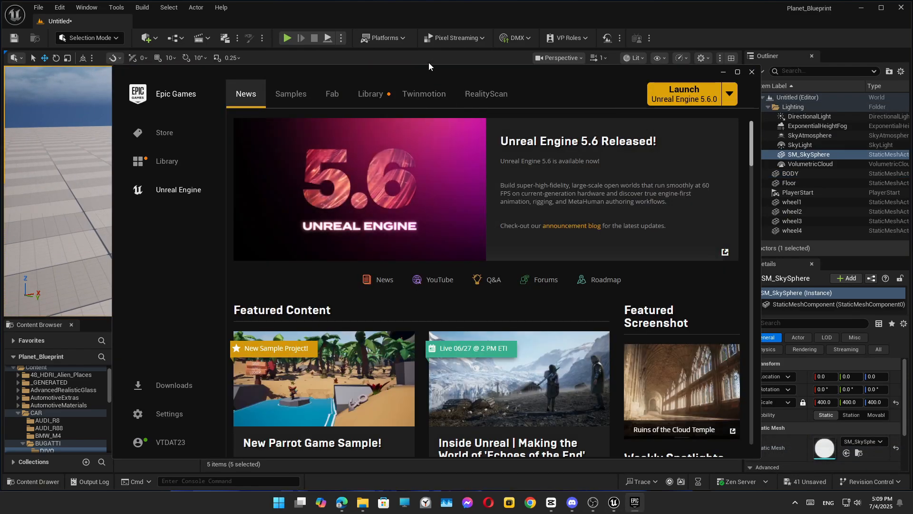
pyautogui.moveTo(429, 72); pyautogui.dragTo(485, 57)
pyautogui.click(426, 81)
pyautogui.scroll(-3, 510, 248)
pyautogui.scroll(-5, 415, 249)
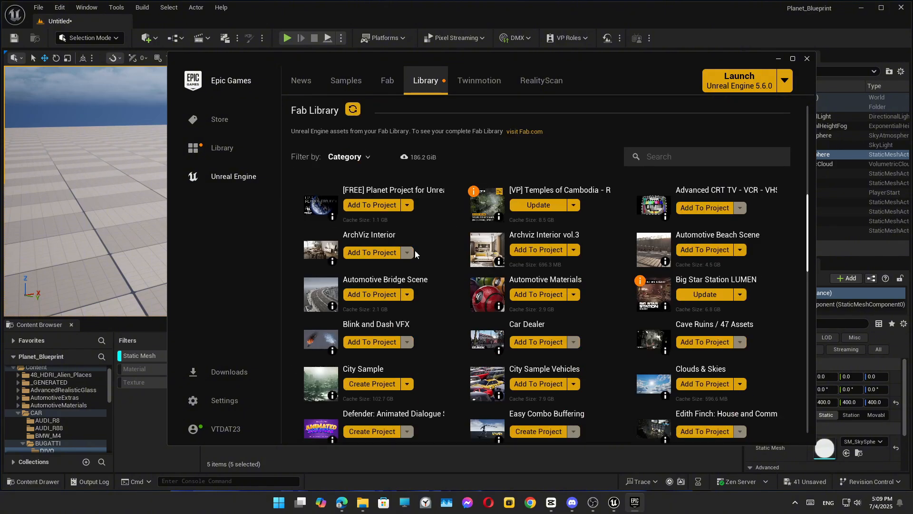
# - Review the Automotive Materials listing on the Fab website, and return to the launcher
pyautogui.click(546, 219)
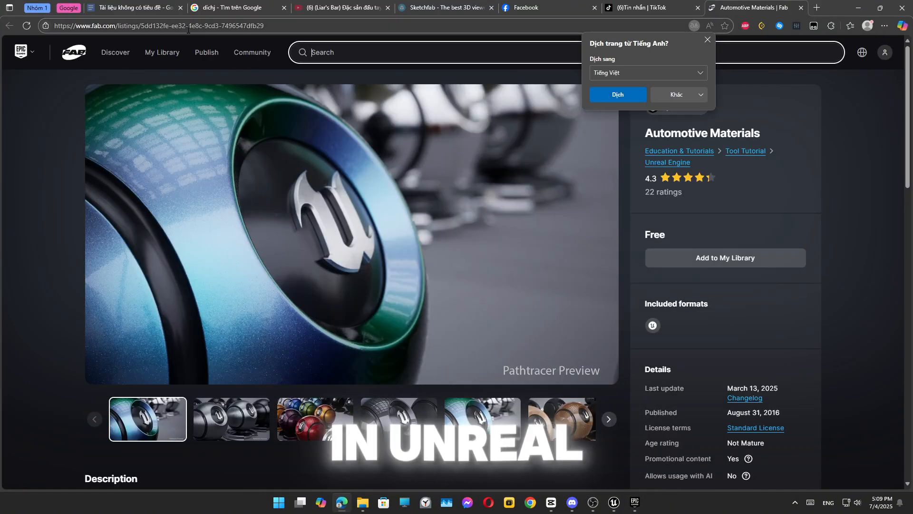
pyautogui.scroll(-5, 211, 310)
pyautogui.scroll(5, 210, 310)
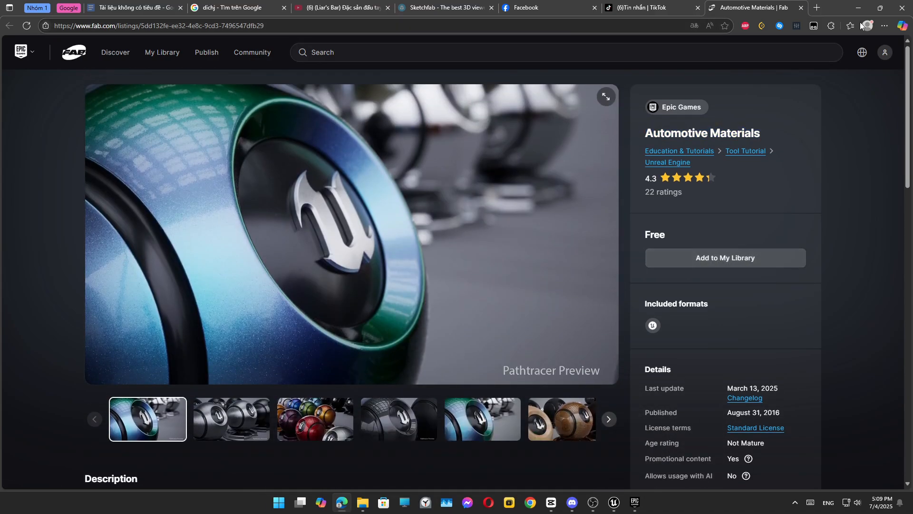
pyautogui.click(859, 8)
# - Start adding Automotive Materials to a project and browse the list with all projects shown
pyautogui.click(533, 235)
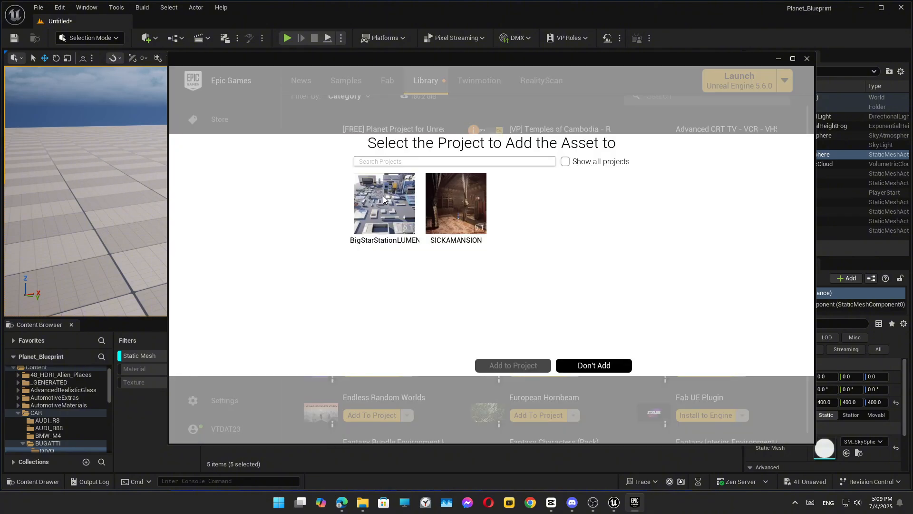
pyautogui.click(565, 162)
pyautogui.scroll(-10, 552, 233)
pyautogui.scroll(5, 460, 275)
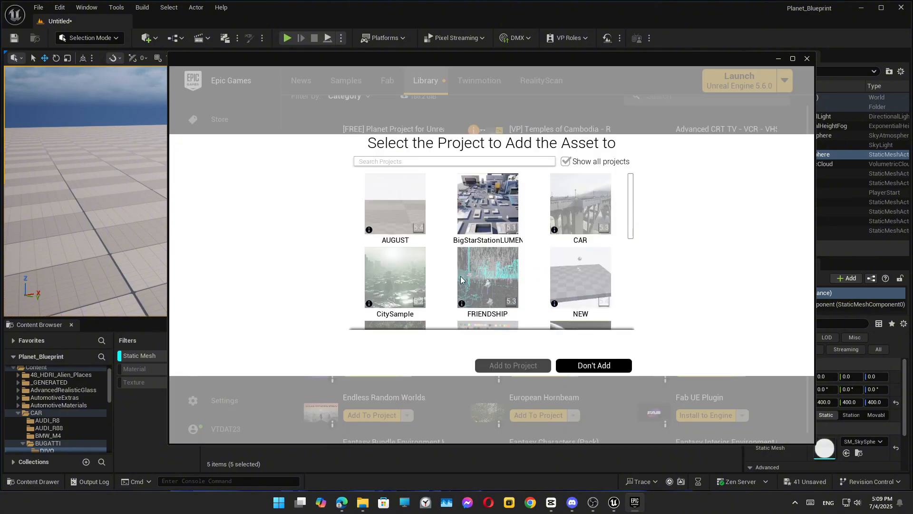
pyautogui.scroll(-5, 460, 276)
pyautogui.moveTo(601, 240)
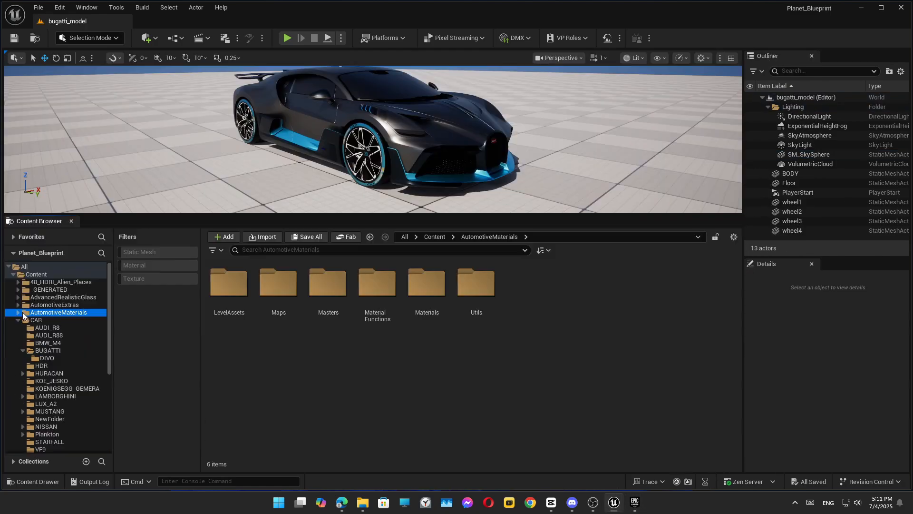
# - Open the CarPaint folder under AutomotiveMaterials > Materials > Exterior, and enlarge the viewport around the car
pyautogui.click(18, 313)
pyautogui.click(51, 335)
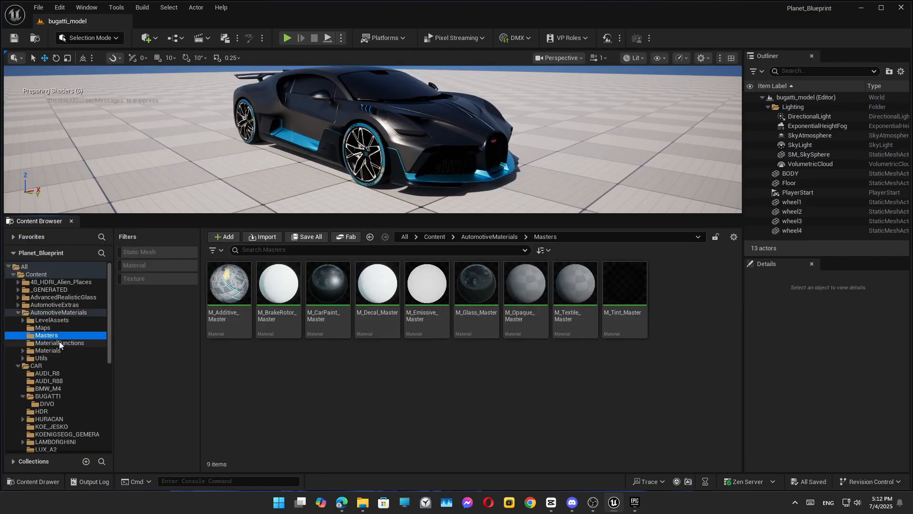
pyautogui.click(52, 351)
pyautogui.doubleClick(233, 291)
pyautogui.doubleClick(377, 287)
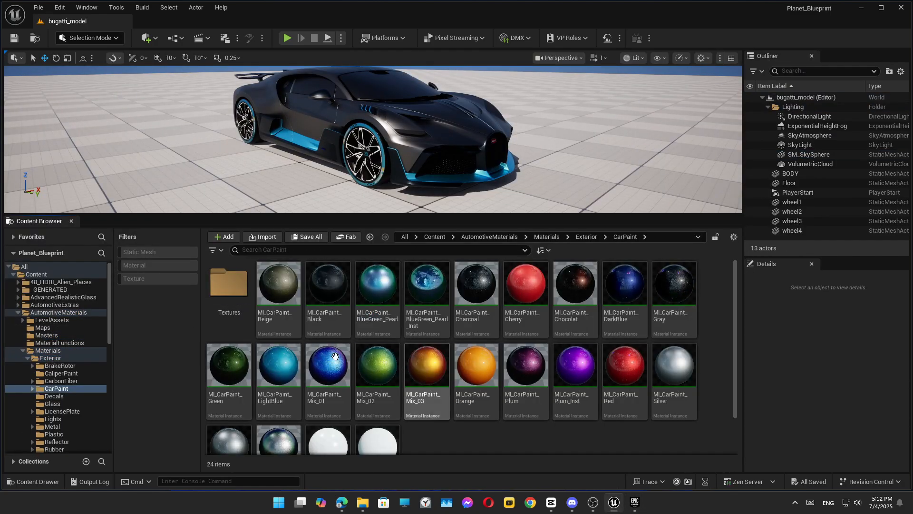
pyautogui.moveTo(476, 214); pyautogui.dragTo(476, 332)
pyautogui.click(447, 157)
pyautogui.moveTo(563, 223)
pyautogui.mouseDown(button='right')
pyautogui.moveTo(499, 235)
pyautogui.moveTo(563, 223)
pyautogui.mouseUp(button='right')
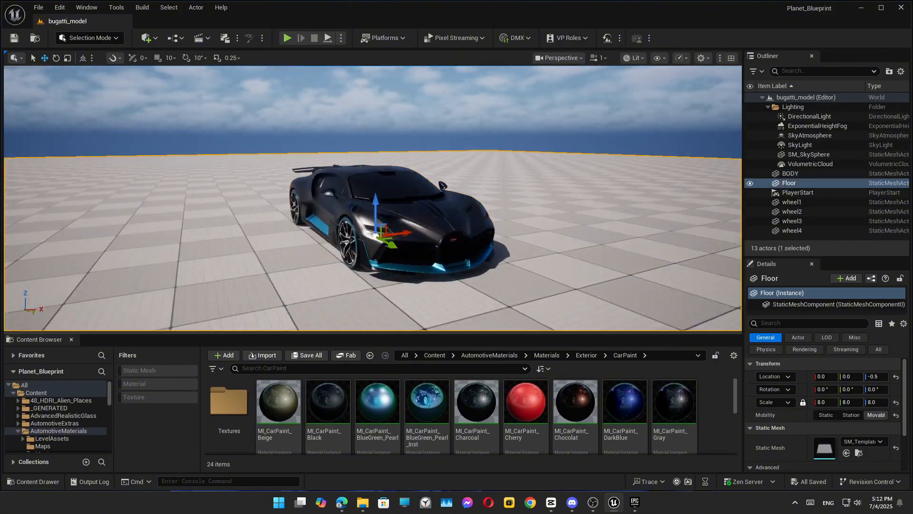
# - Open the BODY mesh, review its material slots, and search its details for "glass"
pyautogui.scroll(-10, 846, 410)
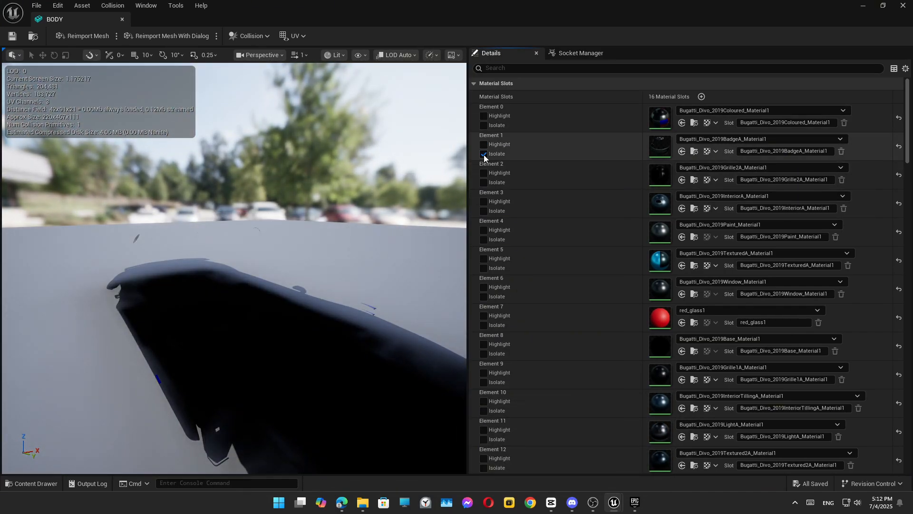
pyautogui.click(483, 116)
pyautogui.click(483, 116)
pyautogui.scroll(-3, 563, 216)
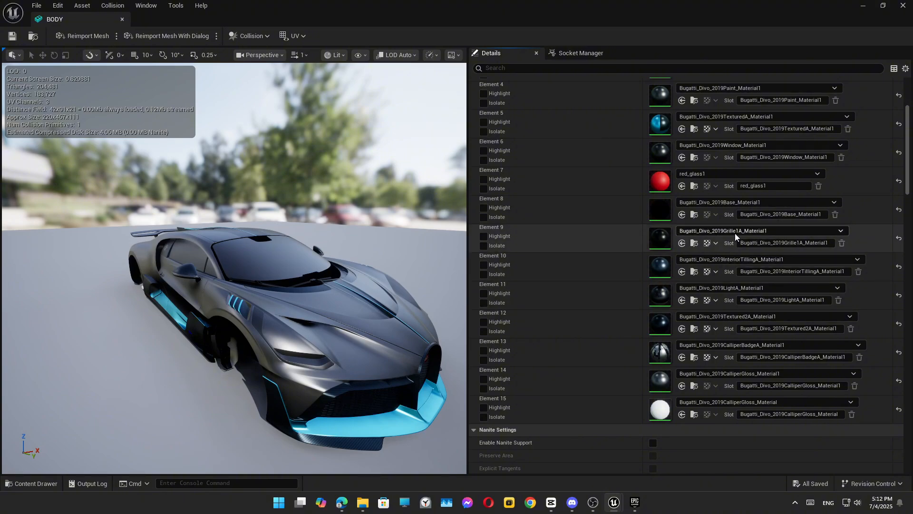
pyautogui.scroll(3, 571, 87)
pyautogui.click(560, 71)
pyautogui.write('g')
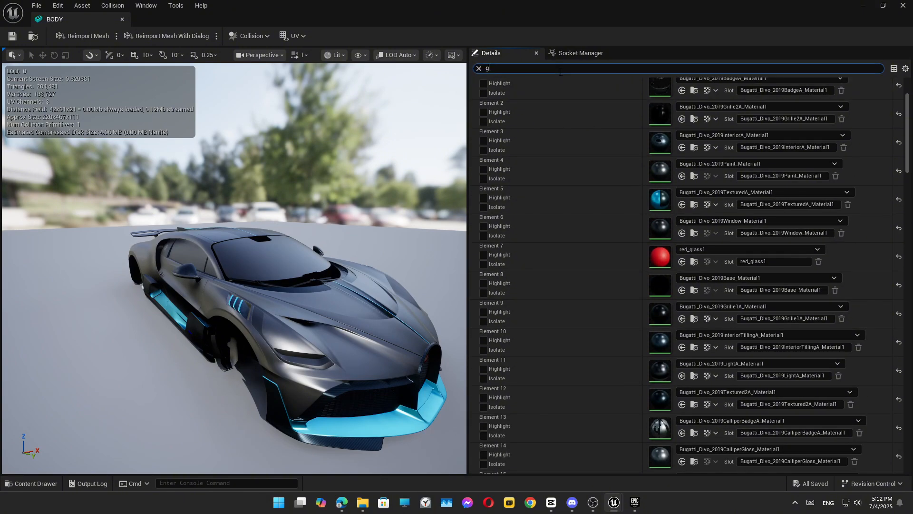
pyautogui.write('lass')
pyautogui.click(479, 68)
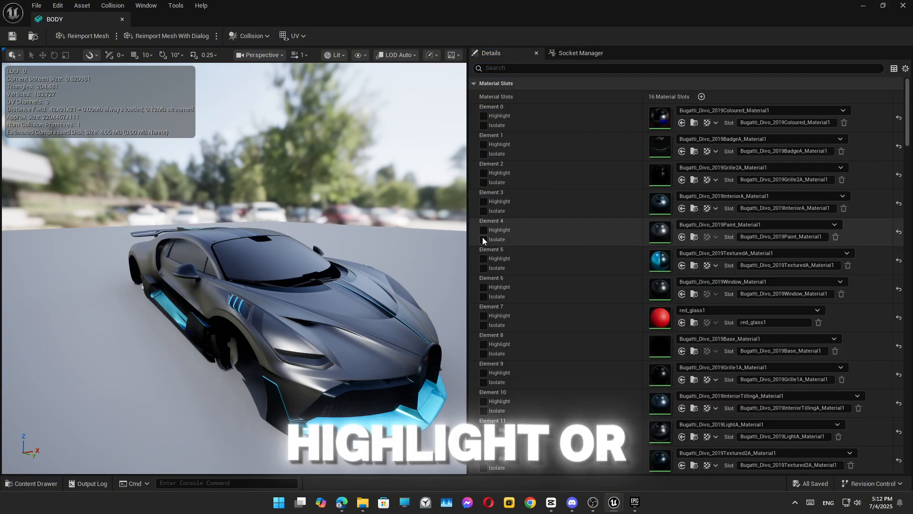
# - Highlight BODY's material elements one after another to identify which slot covers the windows
pyautogui.click(483, 231)
pyautogui.click(483, 230)
pyautogui.click(485, 202)
pyautogui.click(485, 201)
pyautogui.click(484, 174)
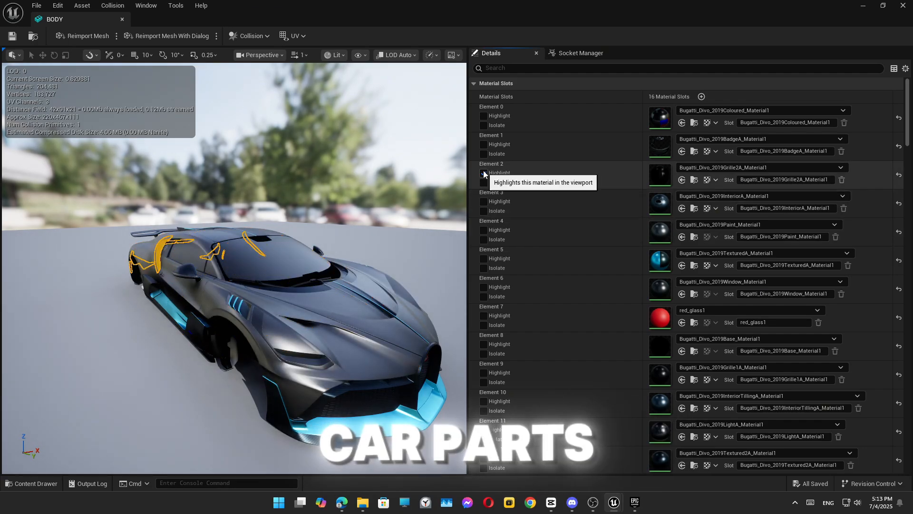
pyautogui.click(484, 173)
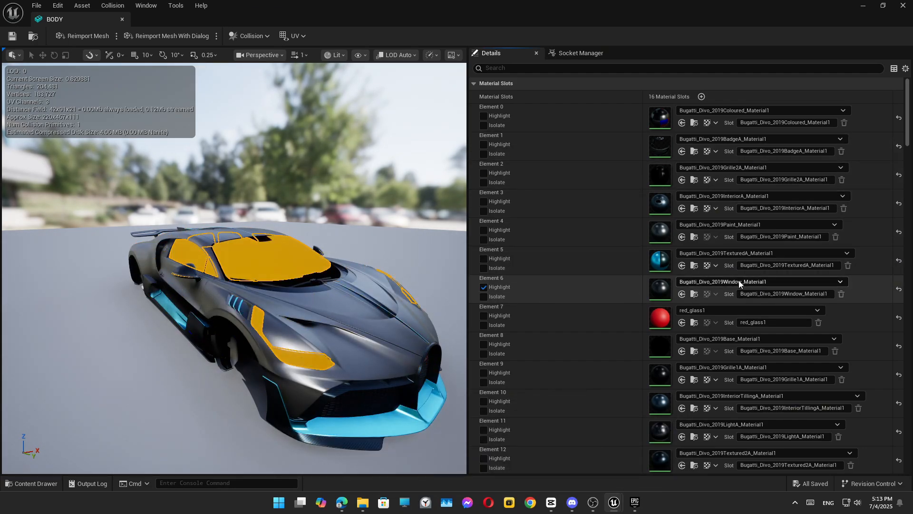
# - Assign MI_Glass_Clear from the exterior Glass folder to BODY's Element 6, save the mesh, and turn off the slot's highlight
pyautogui.click(883, 5)
pyautogui.scroll(-3, 63, 437)
pyautogui.click(66, 430)
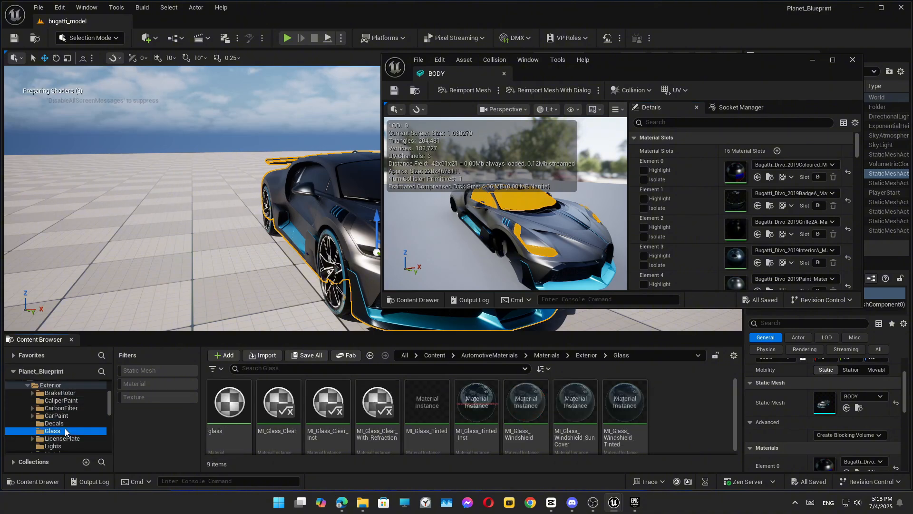
pyautogui.moveTo(258, 332); pyautogui.dragTo(257, 214)
pyautogui.moveTo(619, 66); pyautogui.dragTo(568, 89)
pyautogui.scroll(-4, 651, 263)
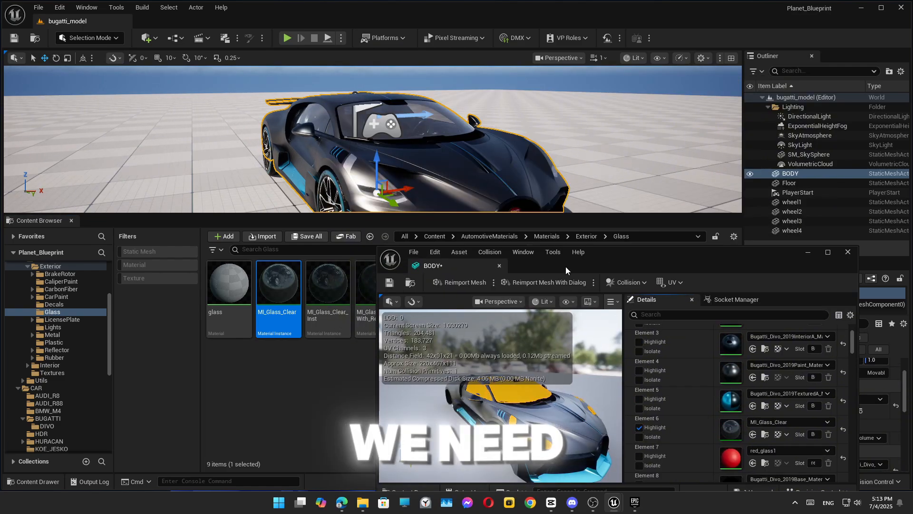
pyautogui.hotkey('ctrl', 's')
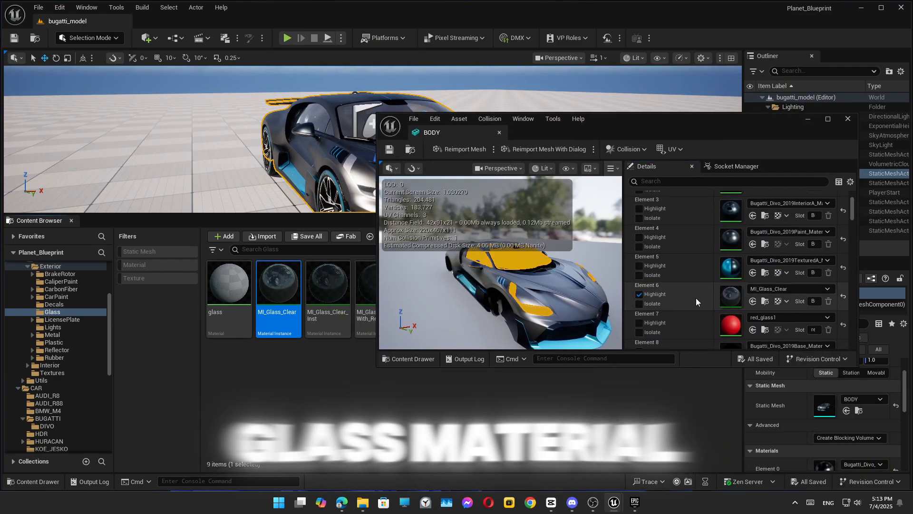
pyautogui.click(639, 294)
# - Isolate Element 5 to check its parts, and assign MI_CarPaint_Red from the CarPaint folder to it
pyautogui.scroll(5, 533, 271)
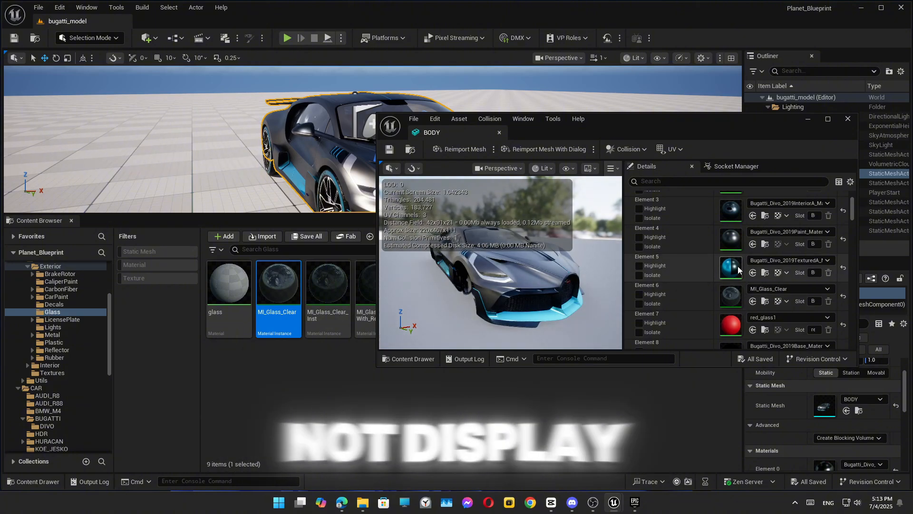
pyautogui.click(638, 274)
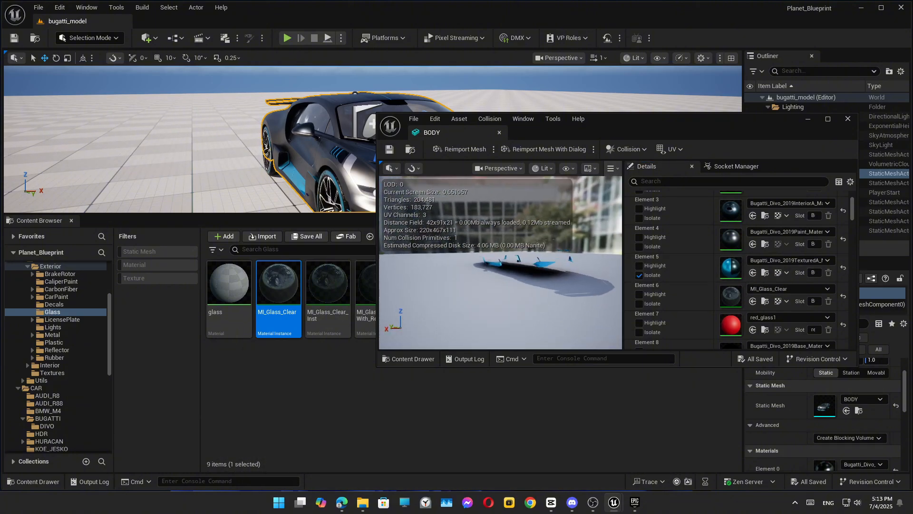
pyautogui.click(56, 296)
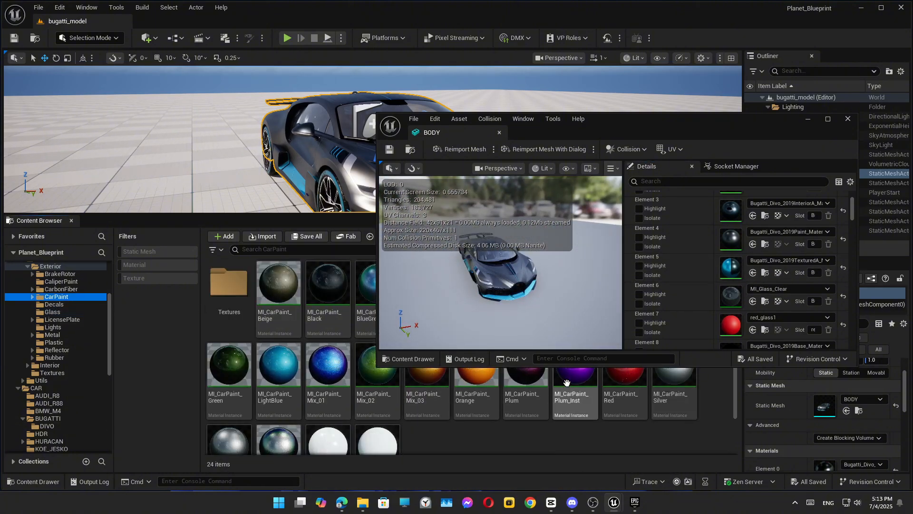
pyautogui.moveTo(666, 119)
pyautogui.mouseDown()
pyautogui.moveTo(534, 88)
pyautogui.moveTo(420, 44)
pyautogui.mouseUp()
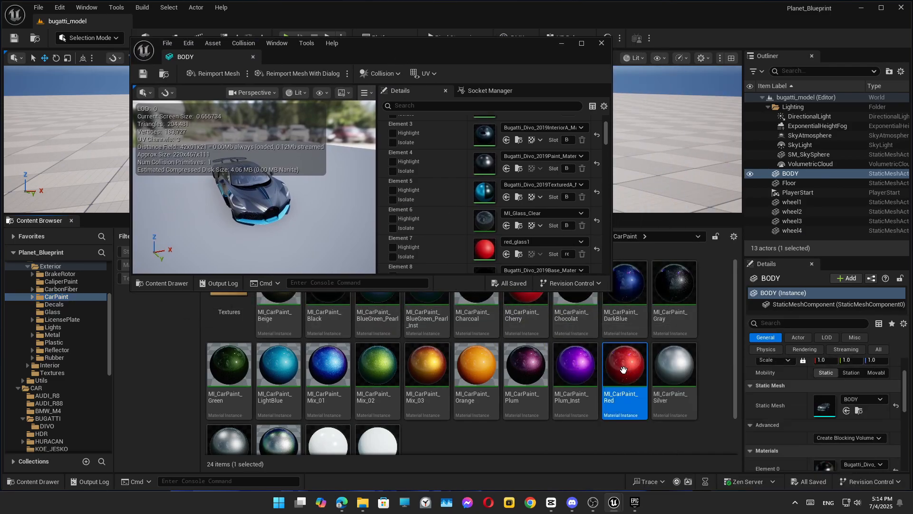
pyautogui.moveTo(299, 229); pyautogui.dragTo(299, 195)
pyautogui.scroll(5, 299, 228)
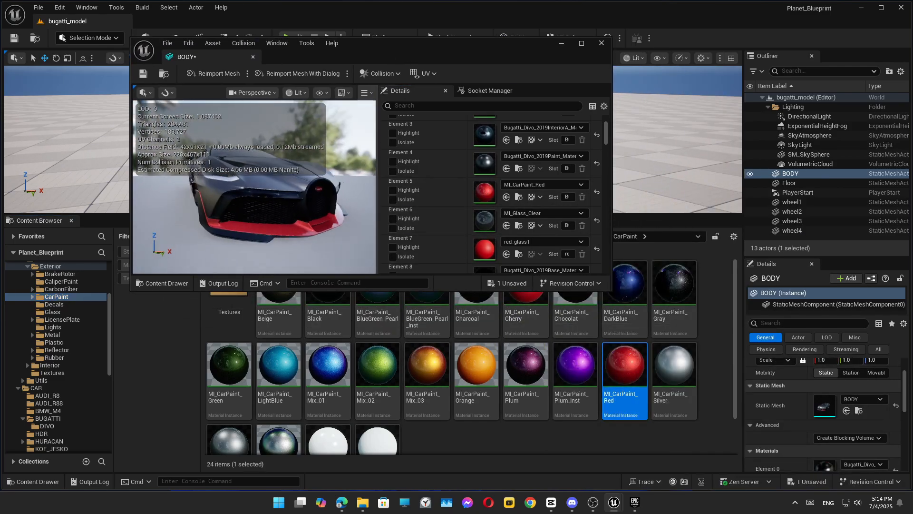
# - Assign MI_CarPaint_Red to BODY's Element 4 as well, save the mesh, and close its editor
pyautogui.moveTo(381, 50); pyautogui.dragTo(736, 152)
pyautogui.moveTo(811, 156); pyautogui.dragTo(625, 92)
pyautogui.scroll(-1, 649, 225)
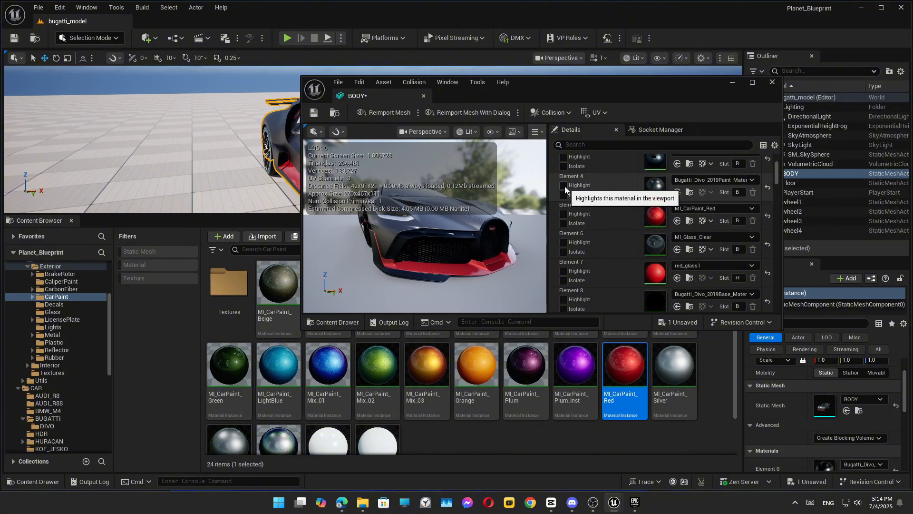
pyautogui.click(677, 192)
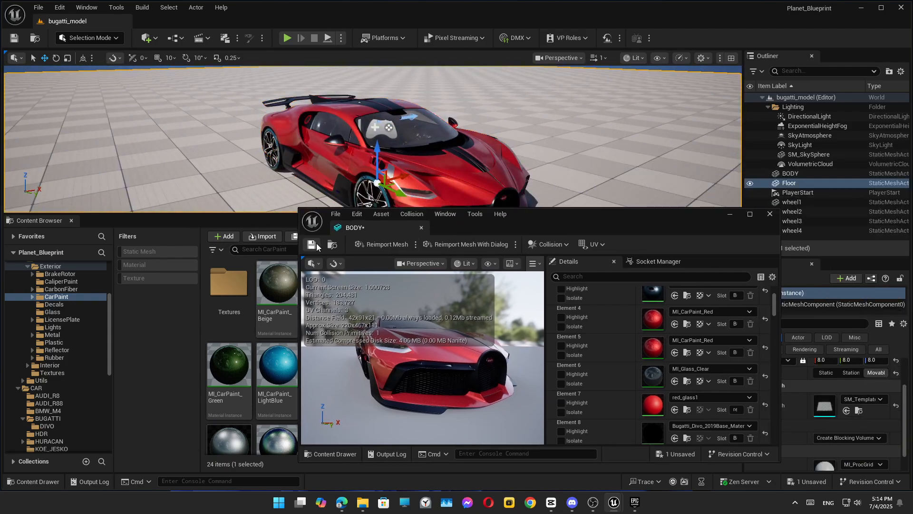
pyautogui.click(769, 215)
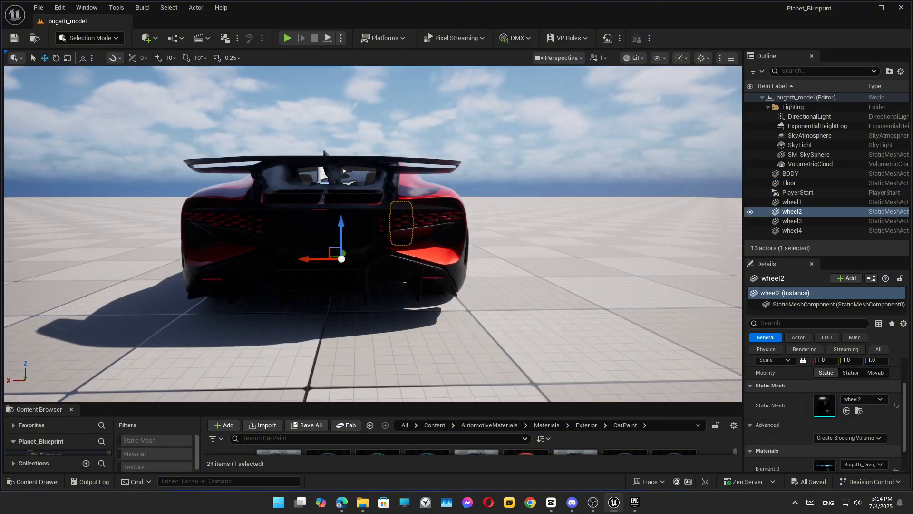
# - View the car in Lit Wireframe and Unlit modes, and undo the accidental floor duplicate
pyautogui.click(634, 58)
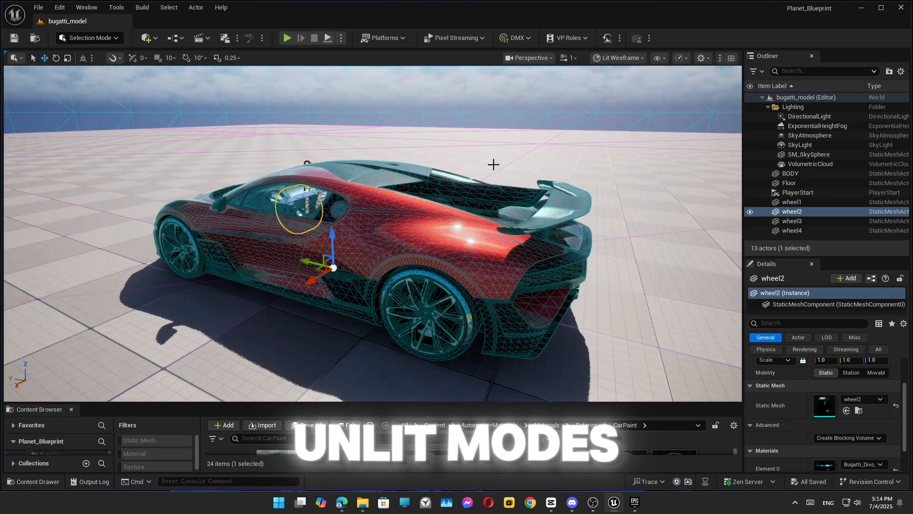
pyautogui.click(617, 58)
pyautogui.click(613, 98)
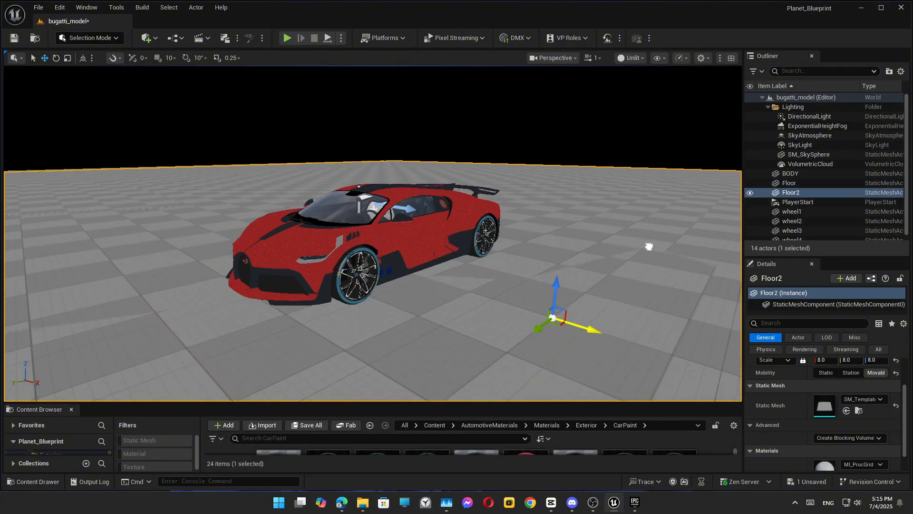
pyautogui.hotkey('ctrl', 'z')
pyautogui.keyDown('alt'); pyautogui.moveTo(498, 193); pyautogui.dragTo(646, 191); pyautogui.keyUp('alt')
# - Set the viewport's Material Quality Level to Epic and return the view mode to Lit
pyautogui.click(703, 57)
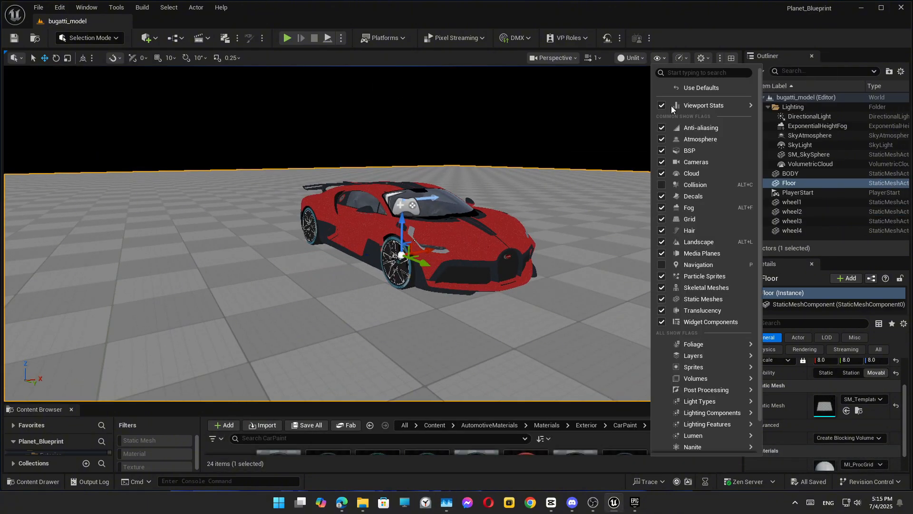
pyautogui.moveTo(696, 112)
pyautogui.moveTo(742, 114)
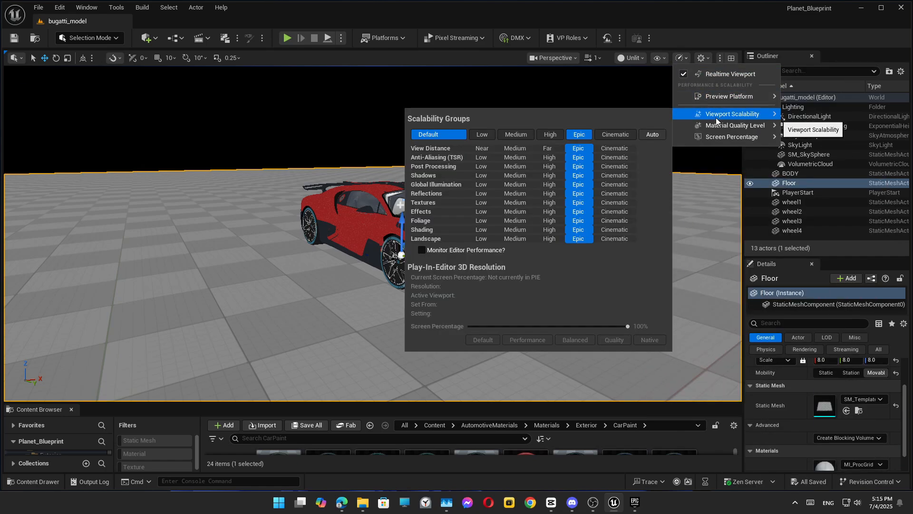
pyautogui.moveTo(713, 126)
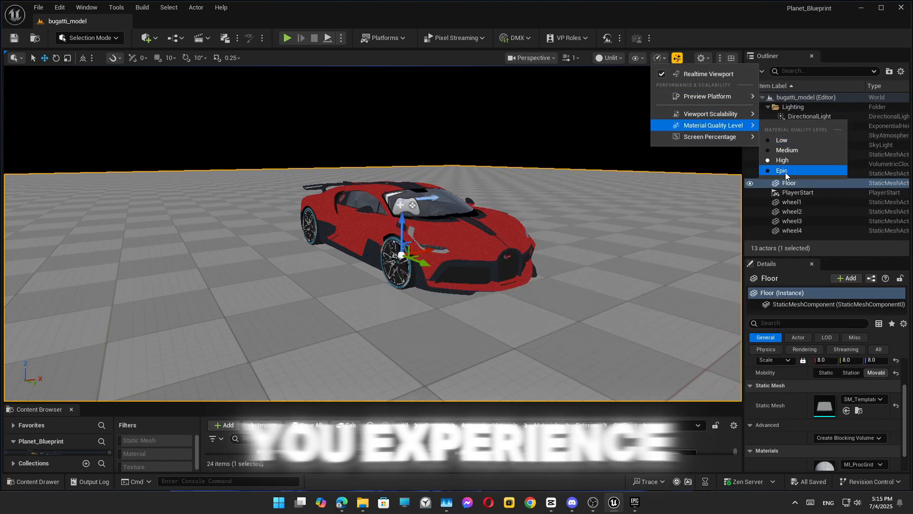
pyautogui.click(786, 171)
pyautogui.click(609, 58)
pyautogui.click(617, 81)
pyautogui.click(344, 118)
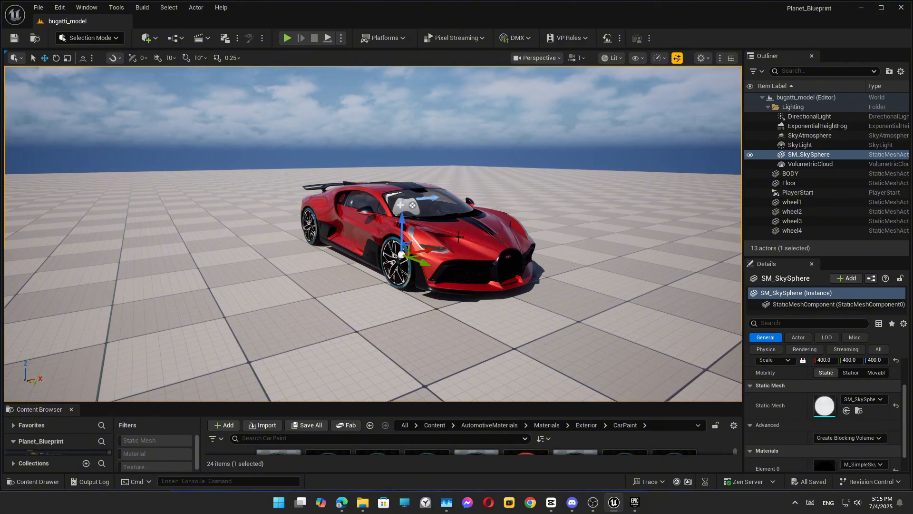
# - Select the car's BODY mesh in the level and open it in an enlarged static mesh editor
pyautogui.press('g')
pyautogui.moveTo(458, 237); pyautogui.dragTo(580, 248, button='right')
pyautogui.press('g')
pyautogui.click(390, 209)
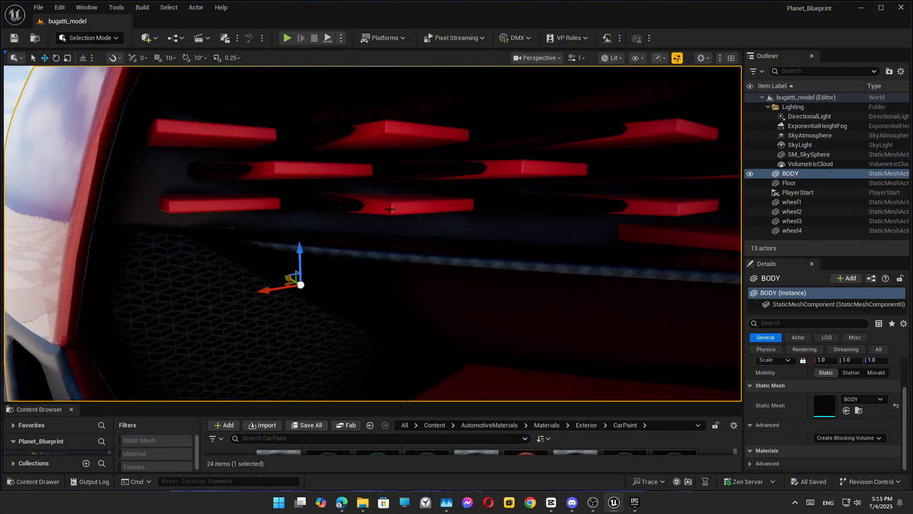
pyautogui.moveTo(390, 209); pyautogui.dragTo(481, 214, button='right')
pyautogui.doubleClick(823, 407)
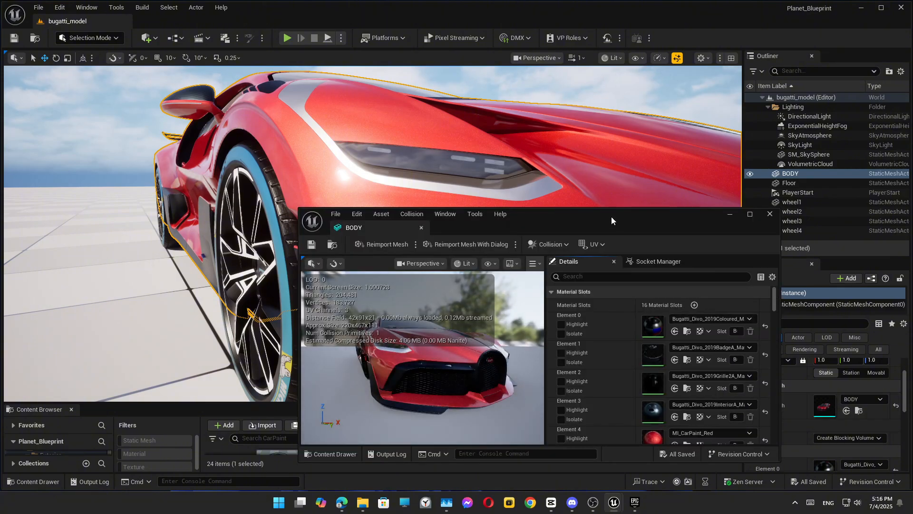
pyautogui.click(581, 103)
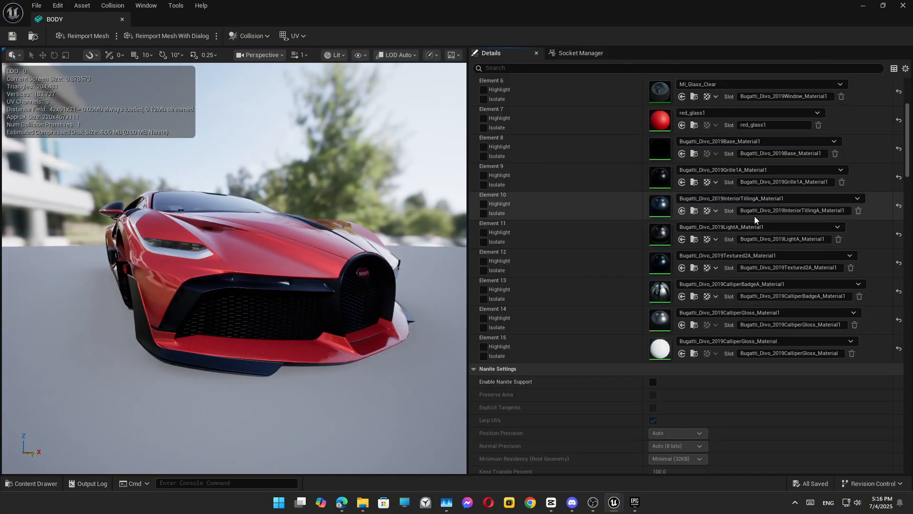
# - Examine the brake calipers, wheel arches and remaining material slots of the BODY mesh from several sides
pyautogui.scroll(-3, 754, 216)
pyautogui.moveTo(247, 266); pyautogui.dragTo(423, 266)
pyautogui.scroll(3, 247, 267)
pyautogui.moveTo(361, 342); pyautogui.dragTo(267, 343)
pyautogui.scroll(4, 361, 343)
pyautogui.scroll(-6, 318, 279)
pyautogui.moveTo(318, 280); pyautogui.dragTo(399, 281)
pyautogui.scroll(3, 326, 278)
pyautogui.scroll(4, 316, 240)
pyautogui.moveTo(317, 240); pyautogui.dragTo(257, 241)
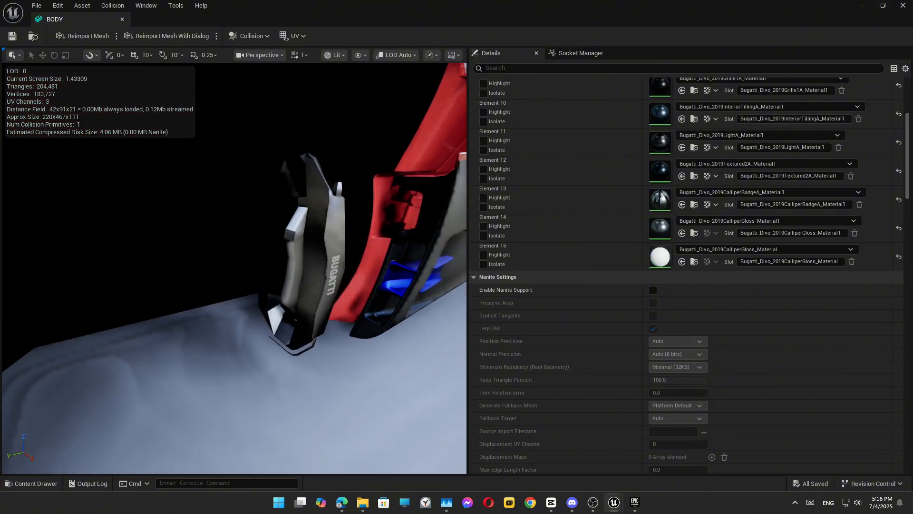
pyautogui.scroll(-6, 317, 240)
pyautogui.moveTo(317, 241); pyautogui.dragTo(295, 241)
pyautogui.scroll(4, 389, 244)
pyautogui.moveTo(389, 244); pyautogui.dragTo(456, 257)
pyautogui.scroll(-6, 346, 255)
pyautogui.moveTo(347, 255); pyautogui.dragTo(452, 255)
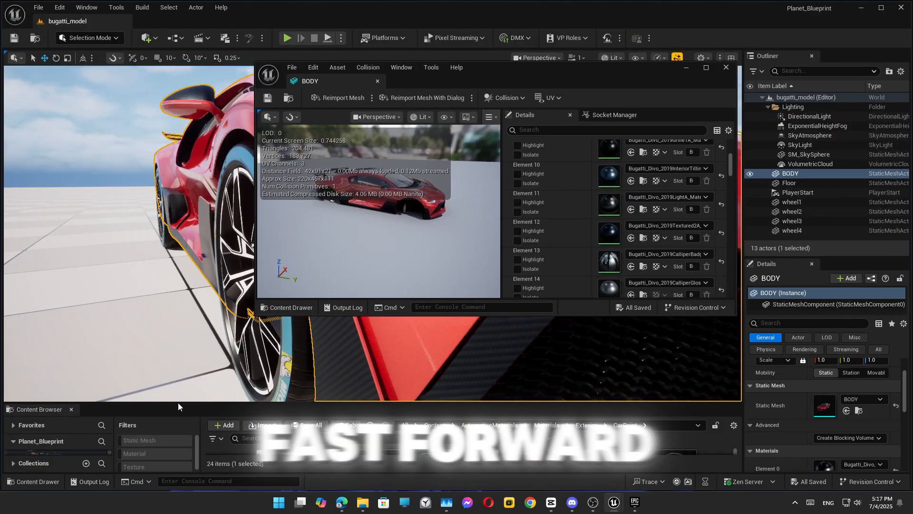
# - Assign MI_CarPaint_Silver_Inst from the CarPaint folder to BODY's Element 15 and save the mesh
pyautogui.moveTo(604, 66); pyautogui.dragTo(656, 101)
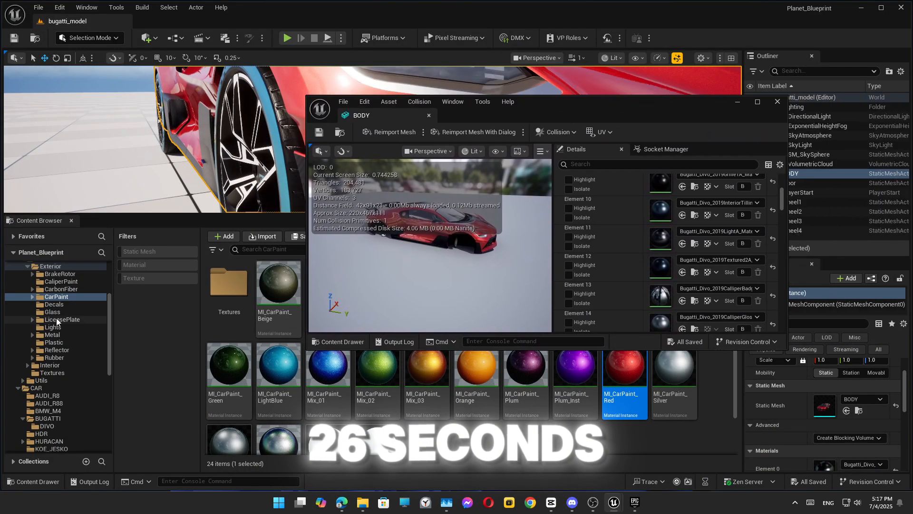
pyautogui.scroll(-1, 228, 418)
pyautogui.click(228, 426)
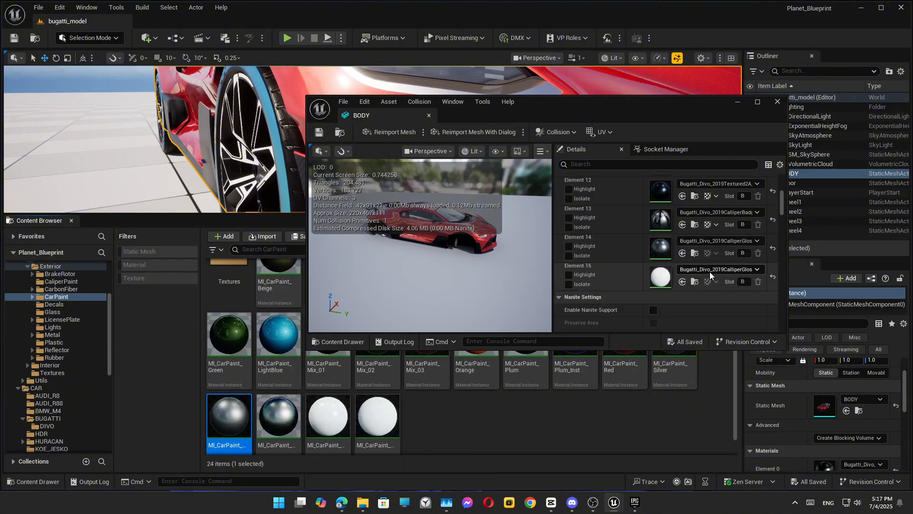
pyautogui.click(681, 282)
pyautogui.scroll(5, 448, 252)
pyautogui.moveTo(448, 252); pyautogui.dragTo(504, 249, button='right')
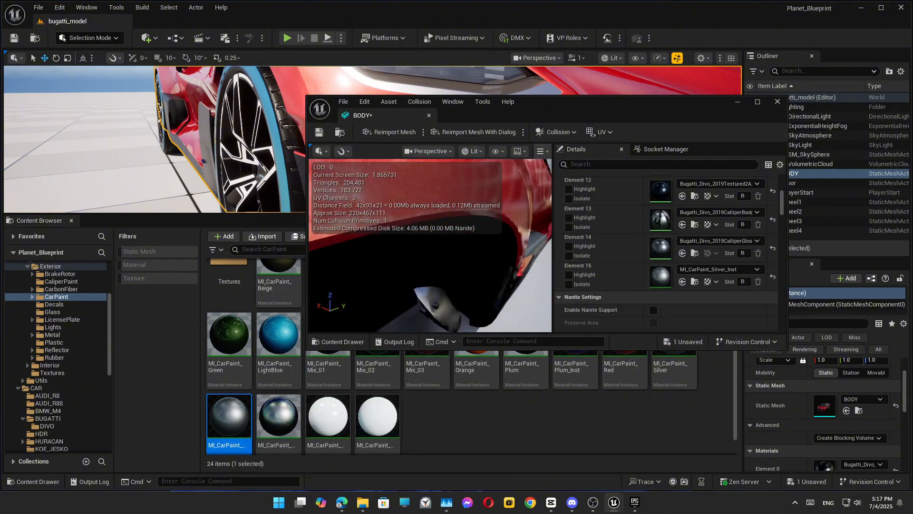
pyautogui.moveTo(504, 285); pyautogui.dragTo(483, 297, button='right')
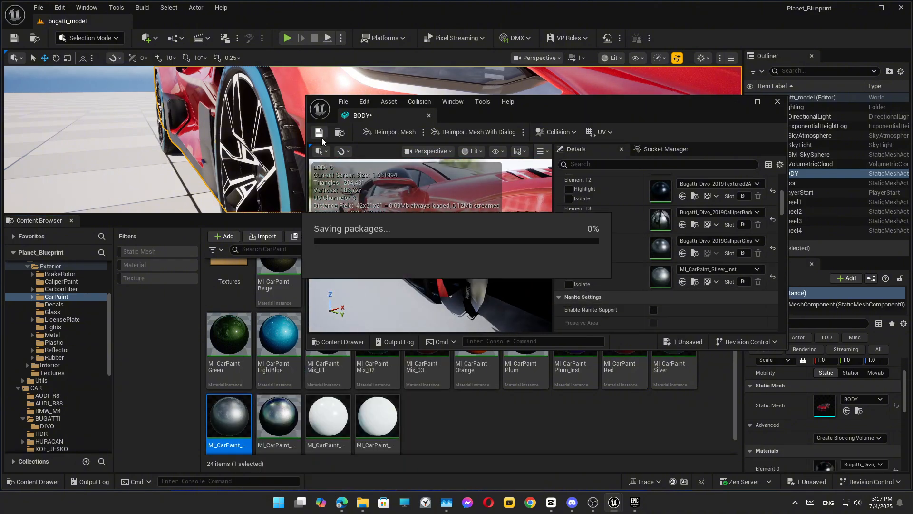
# - Minimize Unreal, switch to Maya and open the recent scene Bugatti_test_2.mb
pyautogui.click(279, 502)
pyautogui.write('m')
pyautogui.click(345, 228)
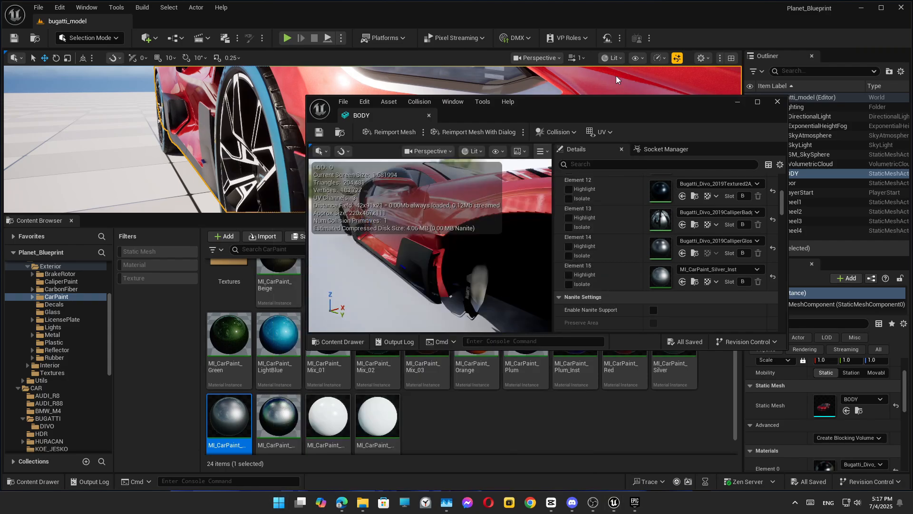
pyautogui.click(612, 58)
pyautogui.click(629, 104)
pyautogui.click(861, 8)
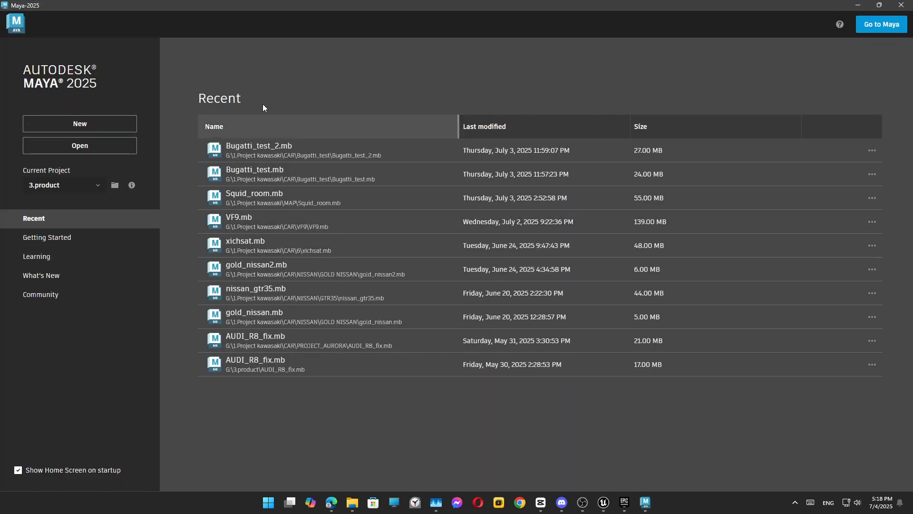
pyautogui.click(257, 148)
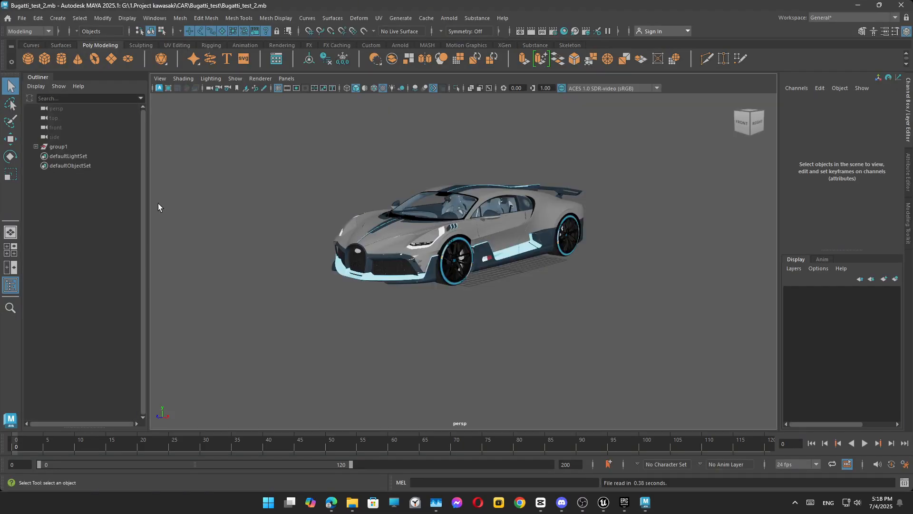
# - Hide the four wheel objects inside group1 so that only the car body is displayed
pyautogui.click(65, 185)
pyautogui.keyDown('shift'); pyautogui.click(64, 156); pyautogui.keyUp('shift')
pyautogui.press('h')
pyautogui.click(246, 227)
# - Select the BODY mesh and turn on the display of its face normals
pyautogui.keyDown('alt'); pyautogui.moveTo(457, 266); pyautogui.dragTo(790, 285, button='right'); pyautogui.keyUp('alt')
pyautogui.click(589, 242)
pyautogui.keyDown('alt'); pyautogui.moveTo(590, 243); pyautogui.dragTo(452, 210); pyautogui.keyUp('alt')
pyautogui.click(103, 17)
pyautogui.moveTo(127, 18)
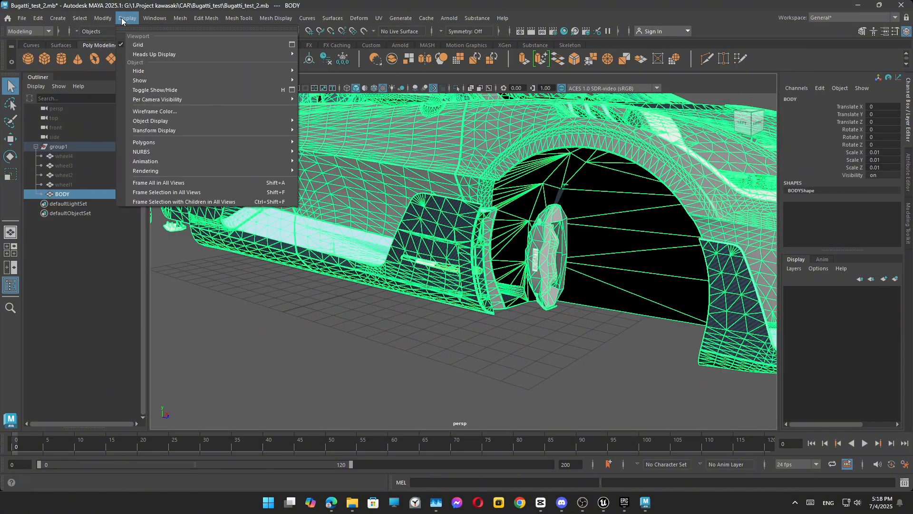
pyautogui.moveTo(273, 141)
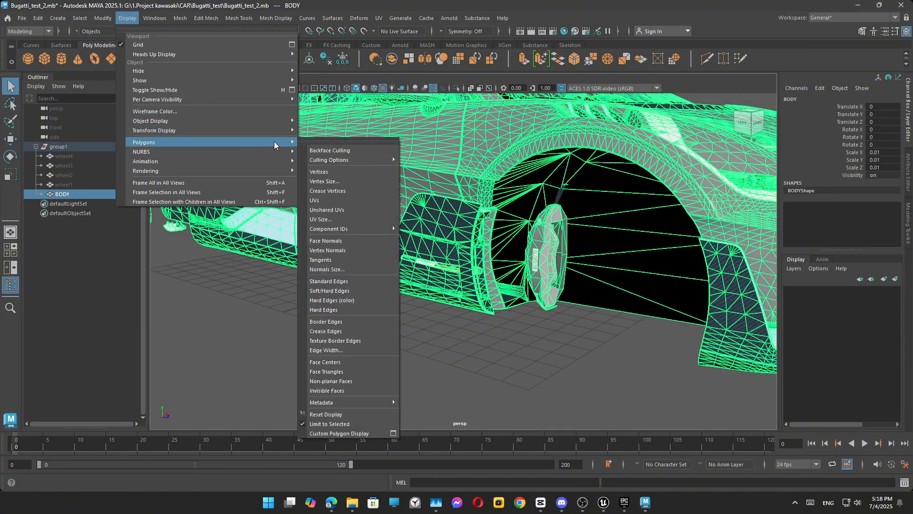
pyautogui.click(344, 242)
# - Examine the face normals on the brake caliper with the BUGATTI badge inside the wheel arch
pyautogui.scroll(8, 541, 262)
pyautogui.keyDown('alt'); pyautogui.moveTo(544, 262); pyautogui.dragTo(533, 262); pyautogui.keyUp('alt')
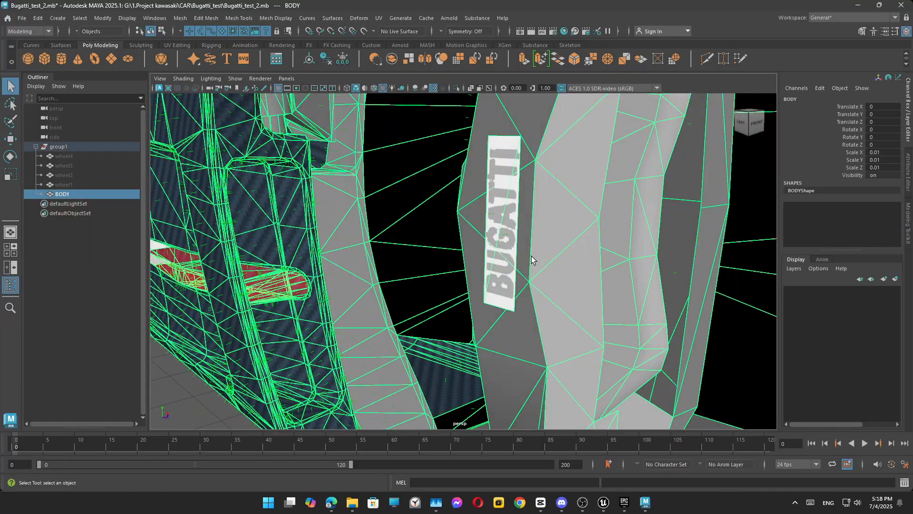
pyautogui.scroll(-8, 456, 206)
pyautogui.keyDown('alt'); pyautogui.moveTo(457, 206); pyautogui.dragTo(522, 198); pyautogui.keyUp('alt')
pyautogui.scroll(5, 529, 228)
pyautogui.scroll(-6, 445, 251)
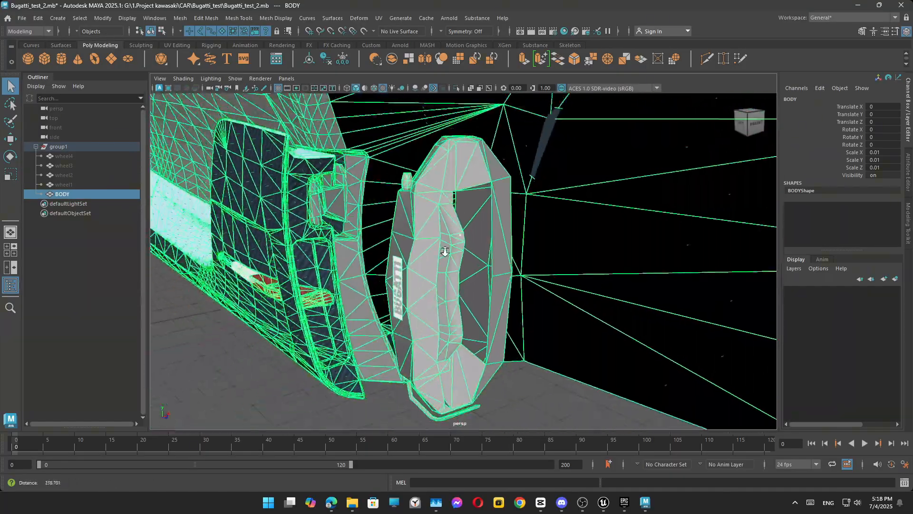
pyautogui.scroll(-5, 445, 251)
pyautogui.keyDown('alt'); pyautogui.moveTo(445, 251); pyautogui.dragTo(467, 261); pyautogui.keyUp('alt')
pyautogui.scroll(6, 476, 265)
pyautogui.keyDown('alt'); pyautogui.moveTo(557, 267); pyautogui.dragTo(489, 185); pyautogui.keyUp('alt')
pyautogui.scroll(3, 504, 217)
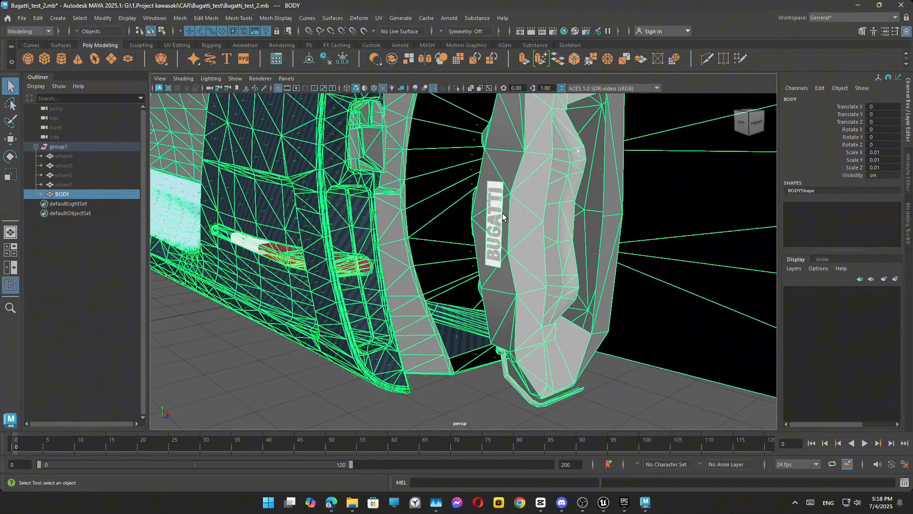
# - Switch BODY to face selection and select the outer shell faces of the brake caliper
pyautogui.moveTo(504, 217); pyautogui.dragTo(529, 233, button='right')
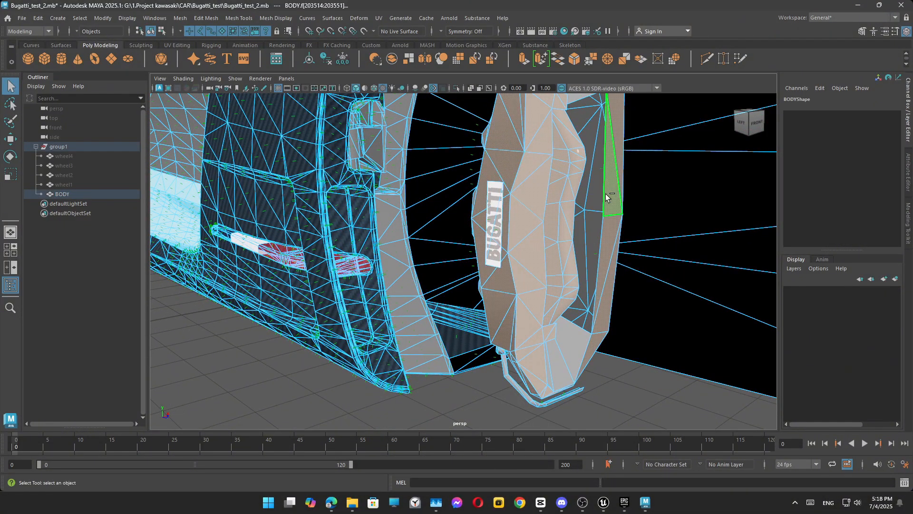
pyautogui.scroll(-4, 584, 311)
pyautogui.keyDown('alt'); pyautogui.moveTo(585, 299); pyautogui.dragTo(609, 247); pyautogui.keyUp('alt')
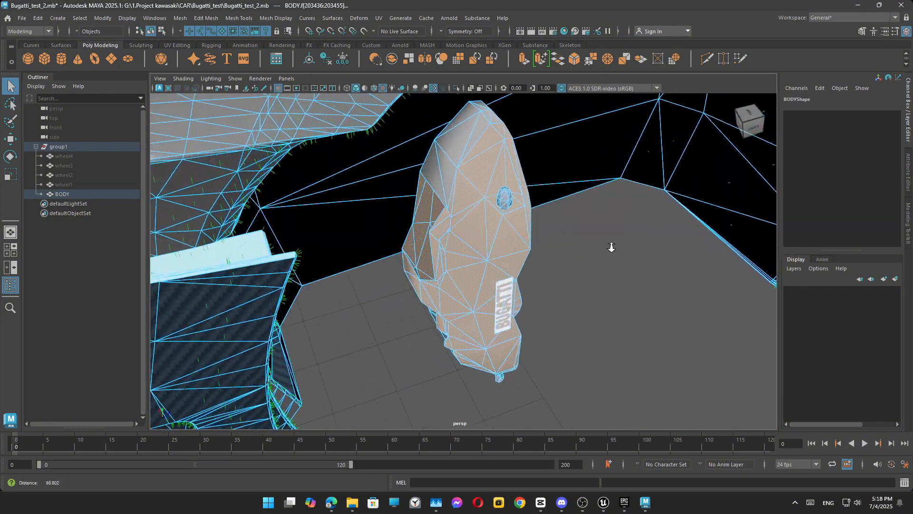
pyautogui.scroll(2, 609, 246)
pyautogui.scroll(-5, 495, 138)
# - Turn on X-Ray and extend the face selection over the whole brake caliper, including its small attached parts
pyautogui.keyDown('alt'); pyautogui.moveTo(513, 144); pyautogui.dragTo(374, 224); pyautogui.keyUp('alt')
pyautogui.keyDown('shift'); pyautogui.moveTo(410, 356); pyautogui.dragTo(517, 283); pyautogui.keyUp('shift')
pyautogui.keyDown('alt'); pyautogui.moveTo(475, 247); pyautogui.dragTo(695, 290); pyautogui.keyUp('alt')
pyautogui.keyDown('shift'); pyautogui.moveTo(527, 357); pyautogui.dragTo(426, 272); pyautogui.keyUp('shift')
pyautogui.keyDown('alt'); pyautogui.moveTo(475, 226); pyautogui.dragTo(377, 326); pyautogui.keyUp('alt')
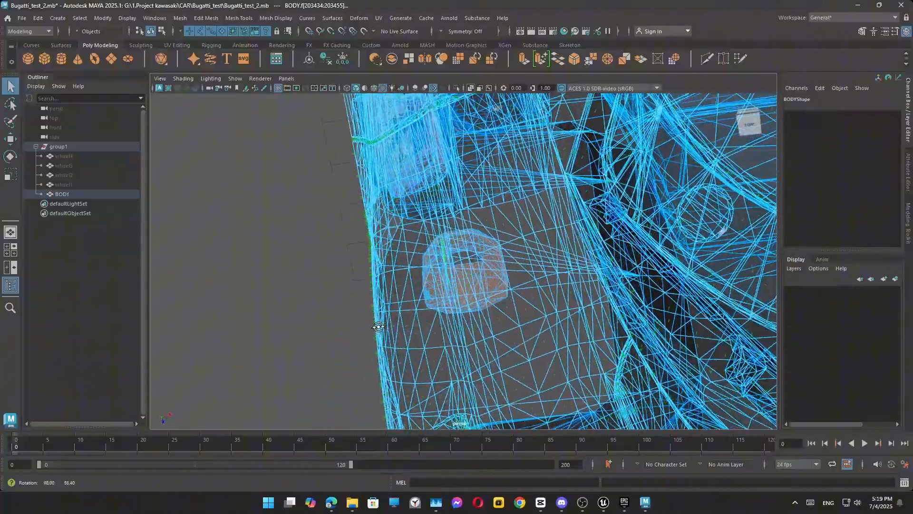
pyautogui.keyDown('alt'); pyautogui.moveTo(377, 326); pyautogui.dragTo(721, 318, button='right'); pyautogui.keyUp('alt')
pyautogui.keyDown('alt'); pyautogui.moveTo(722, 318); pyautogui.dragTo(590, 266, button='middle'); pyautogui.keyUp('alt')
pyautogui.keyDown('alt'); pyautogui.moveTo(589, 266); pyautogui.dragTo(668, 273, button='right'); pyautogui.keyUp('alt')
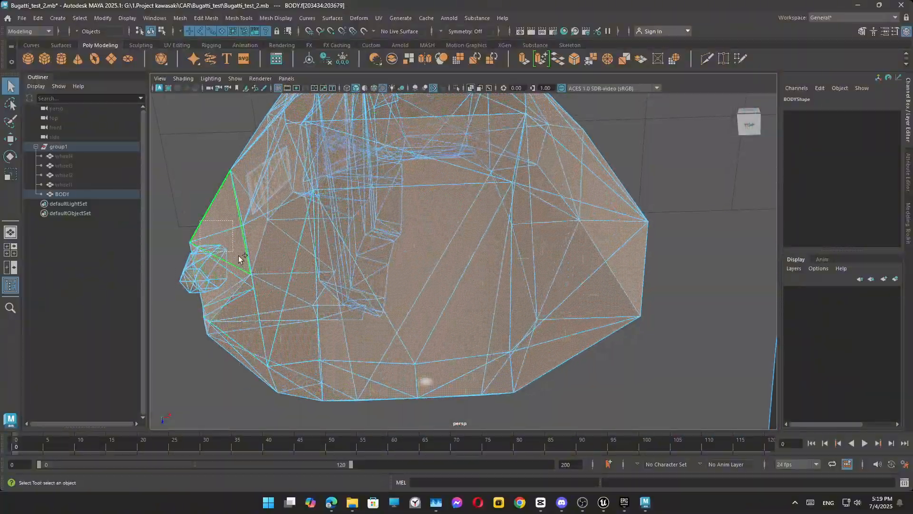
pyautogui.keyDown('alt'); pyautogui.moveTo(241, 258); pyautogui.dragTo(562, 284, button='middle'); pyautogui.keyUp('alt')
pyautogui.keyDown('alt'); pyautogui.moveTo(554, 275); pyautogui.dragTo(736, 300); pyautogui.keyUp('alt')
pyautogui.keyDown('alt'); pyautogui.moveTo(735, 300); pyautogui.dragTo(296, 209, button='right'); pyautogui.keyUp('alt')
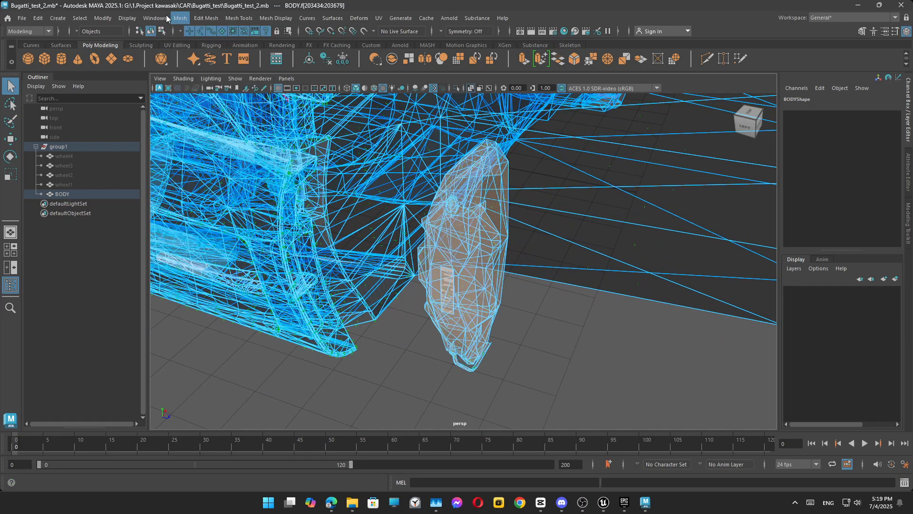
# - Reverse the normals of the selected caliper faces, clear the selection and turn X-Ray off
pyautogui.click(194, 18)
pyautogui.moveTo(232, 17)
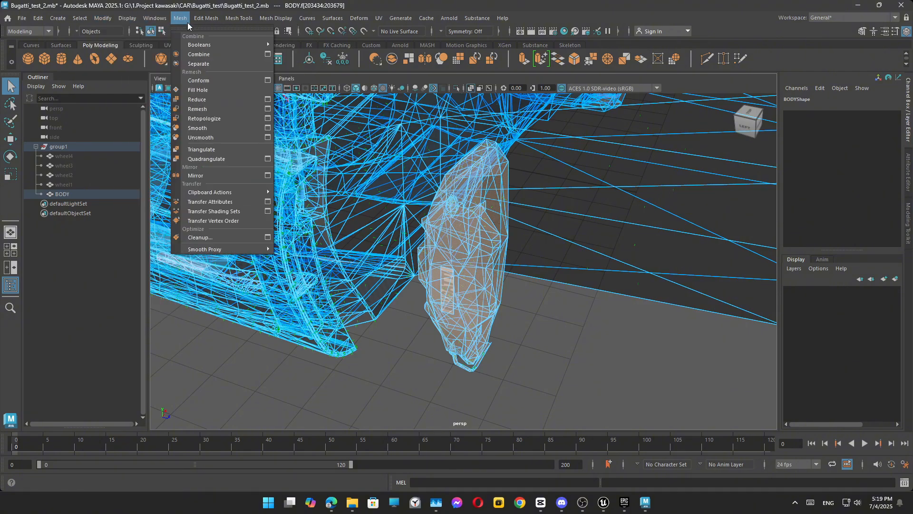
pyautogui.moveTo(194, 19)
pyautogui.moveTo(270, 21)
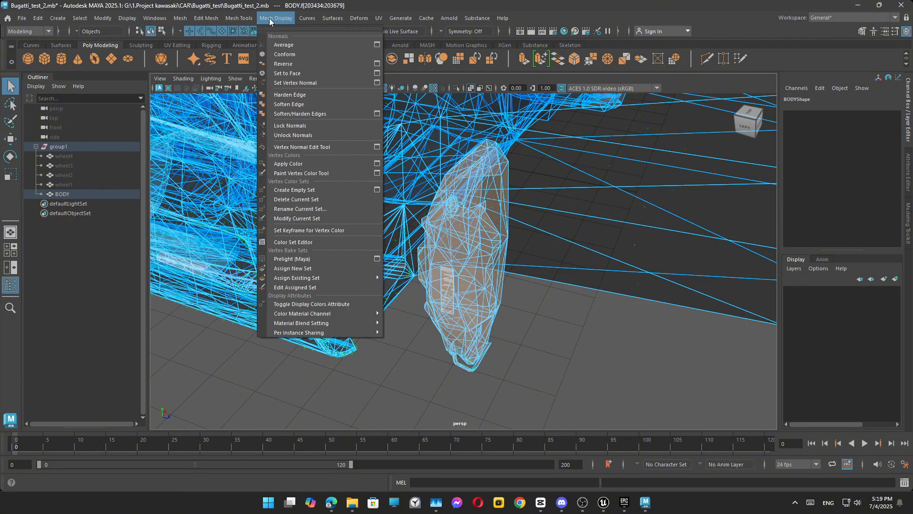
pyautogui.click(284, 65)
pyautogui.click(505, 359)
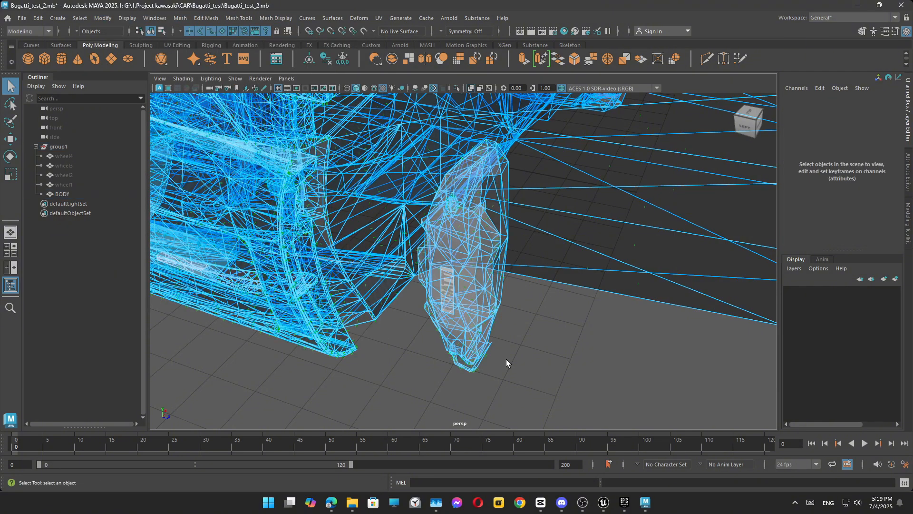
pyautogui.click(470, 89)
pyautogui.keyDown('alt'); pyautogui.moveTo(488, 279); pyautogui.dragTo(784, 251, button='right'); pyautogui.keyUp('alt')
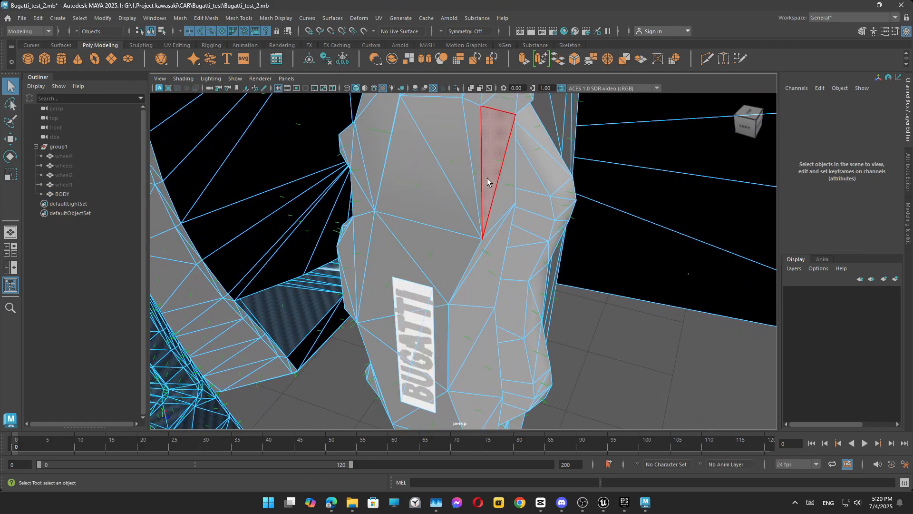
# - Go to the rear wheel arch's brake caliper and select the face section beside its BUGATTI badge
pyautogui.click(22, 18)
pyautogui.click(600, 353)
pyautogui.click(600, 352)
pyautogui.keyDown('alt'); pyautogui.moveTo(600, 352); pyautogui.dragTo(680, 283); pyautogui.keyUp('alt')
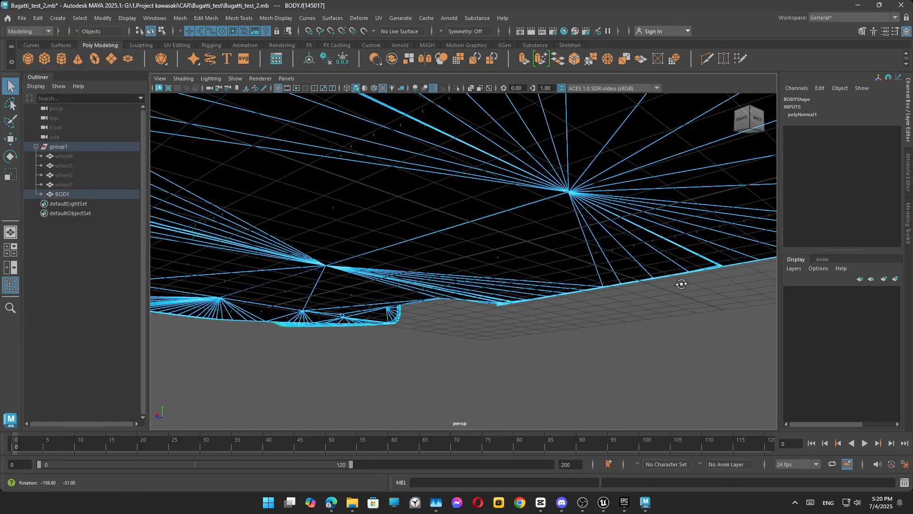
pyautogui.keyDown('alt'); pyautogui.moveTo(681, 283); pyautogui.dragTo(485, 305, button='right'); pyautogui.keyUp('alt')
pyautogui.keyDown('alt'); pyautogui.moveTo(485, 304); pyautogui.dragTo(477, 273, button='middle'); pyautogui.keyUp('alt')
pyautogui.keyDown('alt'); pyautogui.moveTo(477, 273); pyautogui.dragTo(460, 252, button='right'); pyautogui.keyUp('alt')
pyautogui.keyDown('alt'); pyautogui.moveTo(460, 252); pyautogui.dragTo(494, 304, button='middle'); pyautogui.keyUp('alt')
pyautogui.keyDown('alt'); pyautogui.moveTo(494, 304); pyautogui.dragTo(560, 199, button='right'); pyautogui.keyUp('alt')
pyautogui.click(420, 202)
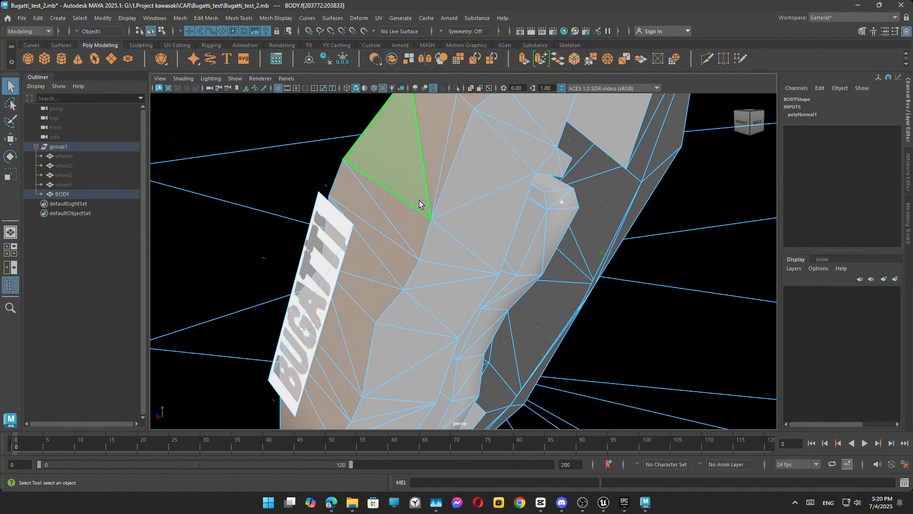
# - Try to extend the rear caliper's face selection to the surrounding shell pieces
pyautogui.keyDown('alt'); pyautogui.moveTo(419, 201); pyautogui.dragTo(333, 286, button='right'); pyautogui.keyUp('alt')
pyautogui.click(486, 381)
pyautogui.keyDown('alt'); pyautogui.moveTo(485, 381); pyautogui.dragTo(490, 265, button='middle'); pyautogui.keyUp('alt')
pyautogui.keyDown('alt'); pyautogui.moveTo(489, 265); pyautogui.dragTo(618, 271, button='right'); pyautogui.keyUp('alt')
pyautogui.keyDown('alt'); pyautogui.moveTo(465, 187); pyautogui.dragTo(486, 276, button='middle'); pyautogui.keyUp('alt')
pyautogui.doubleClick(469, 227)
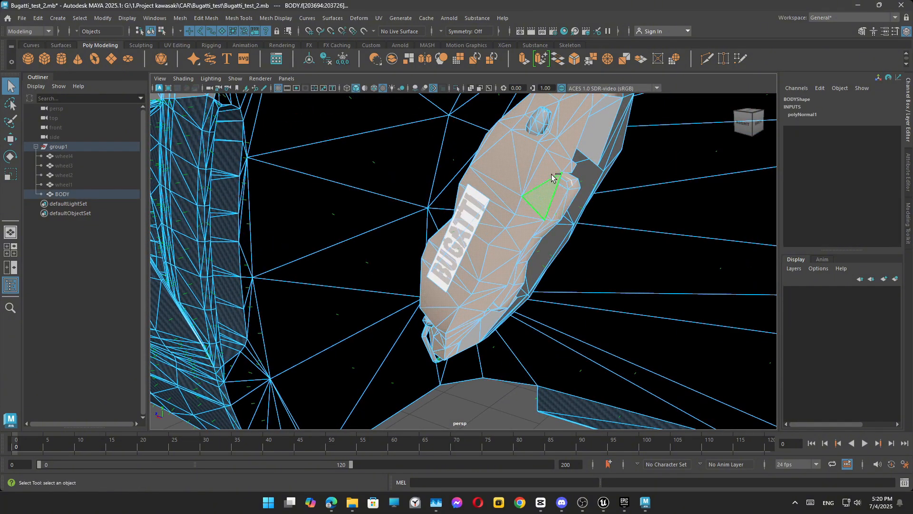
# - Turn X-Ray back on and try to box-select the rear caliper's faces from above
pyautogui.scroll(-8, 585, 174)
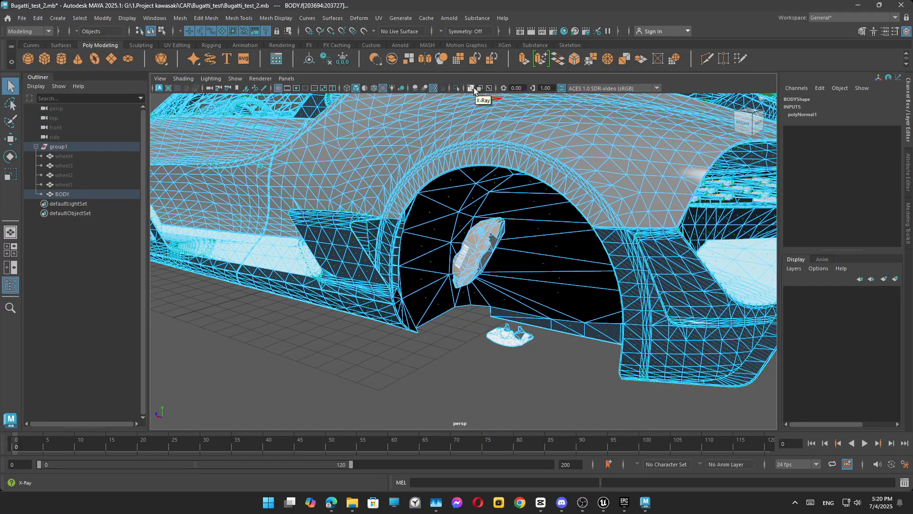
pyautogui.click(473, 89)
pyautogui.keyDown('alt'); pyautogui.moveTo(589, 239); pyautogui.dragTo(618, 309); pyautogui.keyUp('alt')
pyautogui.keyDown('alt'); pyautogui.moveTo(618, 309); pyautogui.dragTo(777, 320, button='right'); pyautogui.keyUp('alt')
pyautogui.keyDown('alt'); pyautogui.moveTo(656, 371); pyautogui.dragTo(550, 292, button='middle'); pyautogui.keyUp('alt')
pyautogui.moveTo(550, 292)
pyautogui.keyDown('alt'); pyautogui.mouseDown()
pyautogui.moveTo(525, 296)
pyautogui.moveTo(262, 149)
pyautogui.mouseUp(); pyautogui.keyUp('alt')
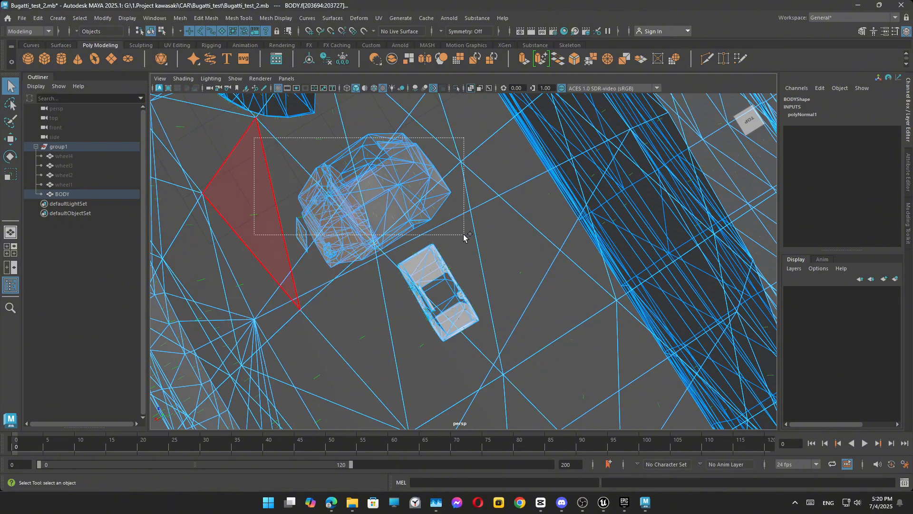
pyautogui.moveTo(464, 235); pyautogui.dragTo(464, 235)
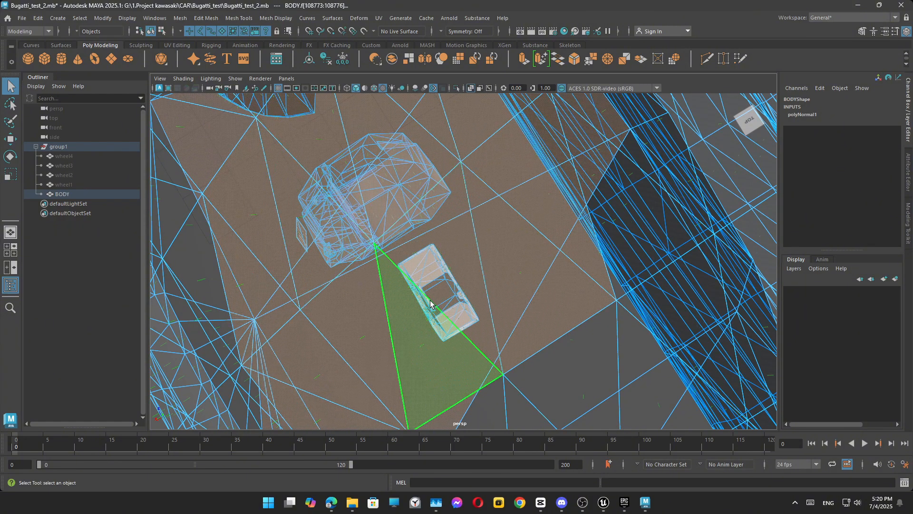
# - Switch to the side view and box-select the faces of the rear brake caliper
pyautogui.press('space')
pyautogui.hotkey('shift', 'a')
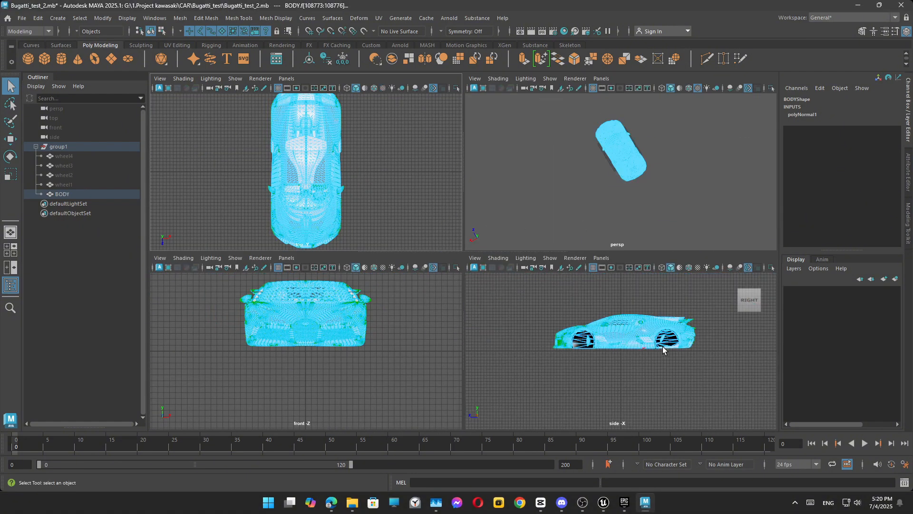
pyautogui.press('space')
pyautogui.scroll(8, 476, 339)
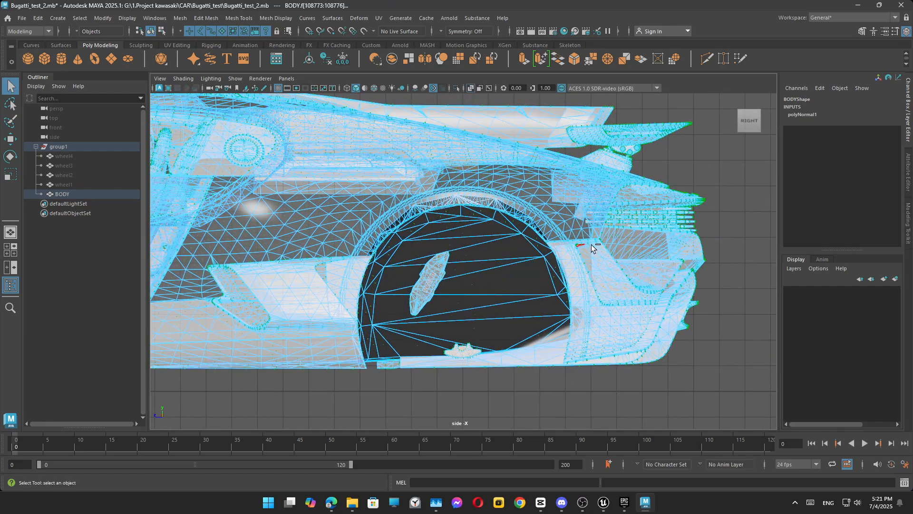
pyautogui.scroll(4, 475, 266)
pyautogui.keyDown('alt'); pyautogui.moveTo(404, 298); pyautogui.dragTo(414, 209, button='middle'); pyautogui.keyUp('alt')
pyautogui.scroll(3, 554, 307)
pyautogui.scroll(-2, 357, 331)
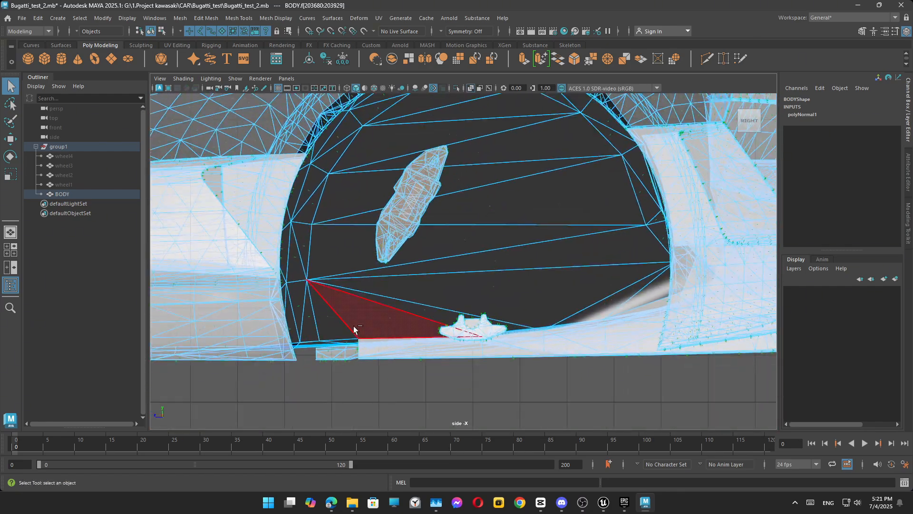
# - Return to the perspective view and reverse the normals of the selected rear brake caliper faces
pyautogui.scroll(-1, 496, 238)
pyautogui.press('space')
pyautogui.press('space')
pyautogui.scroll(5, 550, 252)
pyautogui.keyDown('alt'); pyautogui.moveTo(550, 253); pyautogui.dragTo(655, 273); pyautogui.keyUp('alt')
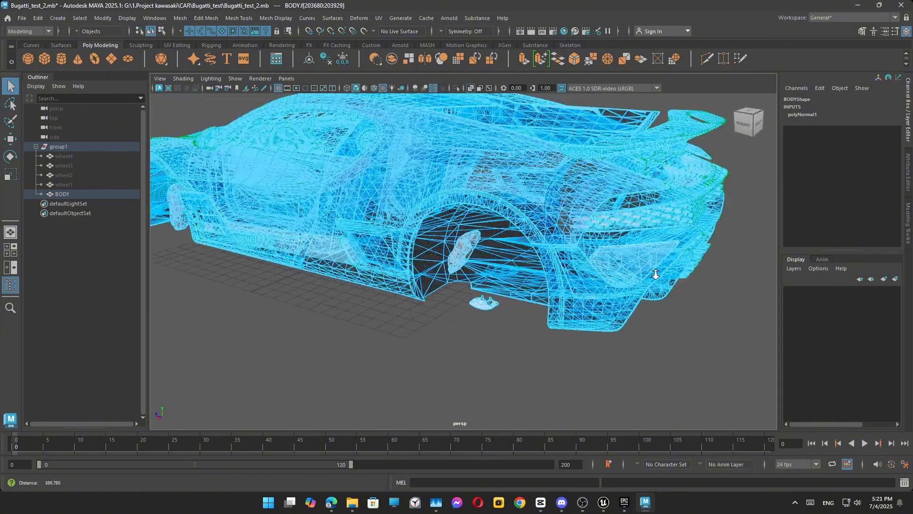
pyautogui.scroll(6, 473, 196)
pyautogui.scroll(3, 473, 196)
pyautogui.click(276, 17)
pyautogui.click(294, 70)
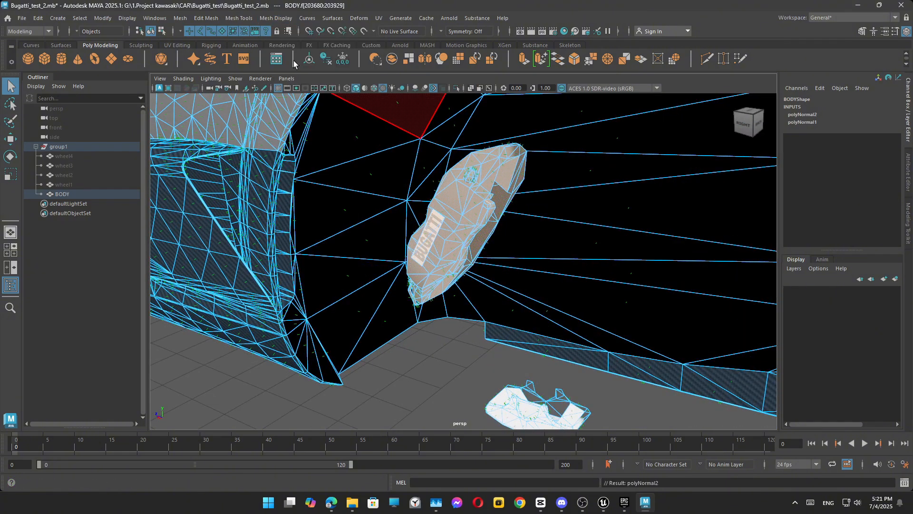
# - Leave face selection on the body, unhide the wheels and save the scene
pyautogui.scroll(4, 455, 237)
pyautogui.scroll(-12, 455, 236)
pyautogui.click(523, 144)
pyautogui.keyDown('alt'); pyautogui.moveTo(238, 202); pyautogui.dragTo(350, 212); pyautogui.keyUp('alt')
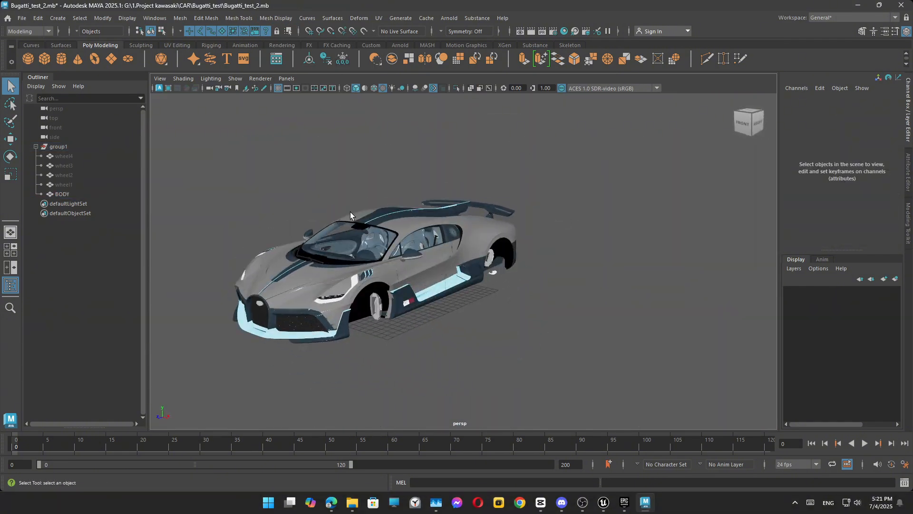
pyautogui.press('h')
pyautogui.click(538, 315)
pyautogui.scroll(-2, 538, 314)
pyautogui.keyDown('alt'); pyautogui.moveTo(556, 306); pyautogui.dragTo(600, 291, button='middle'); pyautogui.keyUp('alt')
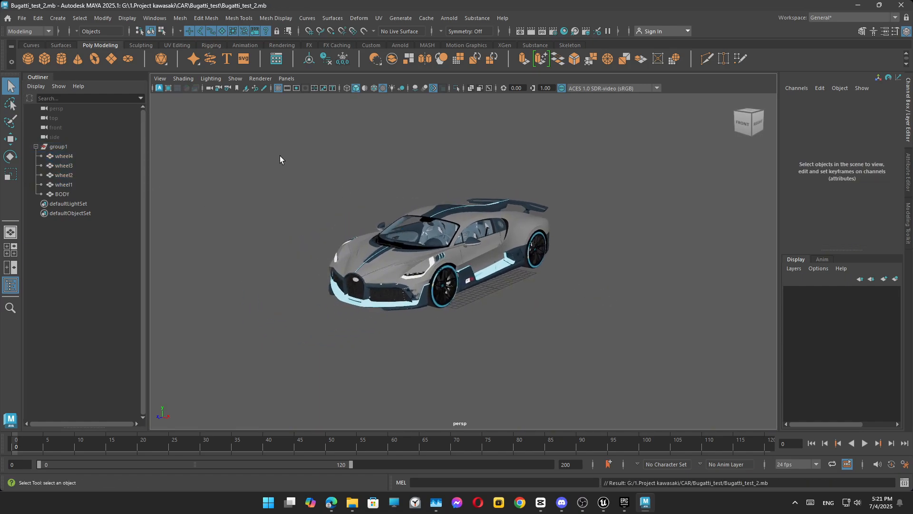
# - Select the four wheels and BODY and export the selection as FBX, replacing BUGATTI_1.fbx in the Bugatti_test folder
pyautogui.click(62, 194)
pyautogui.keyDown('shift'); pyautogui.click(63, 156); pyautogui.keyUp('shift')
pyautogui.click(19, 18)
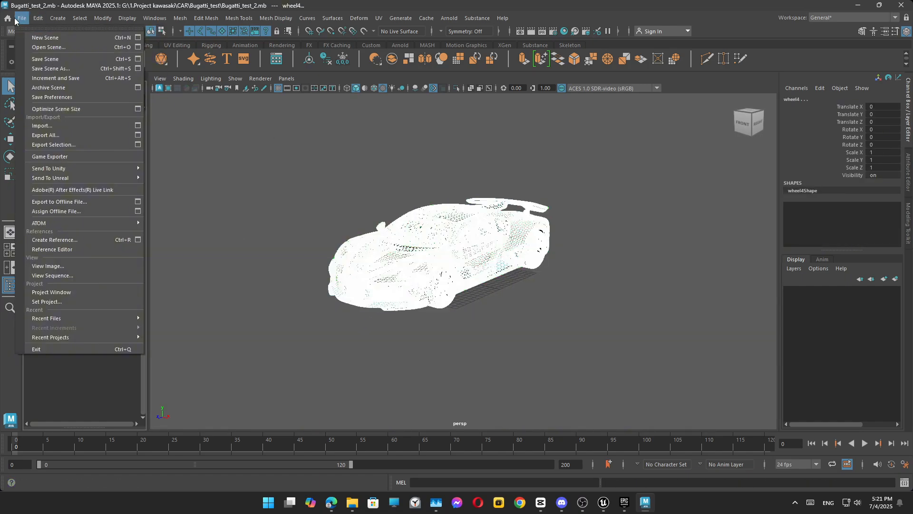
pyautogui.click(66, 145)
pyautogui.doubleClick(293, 157)
pyautogui.doubleClick(292, 159)
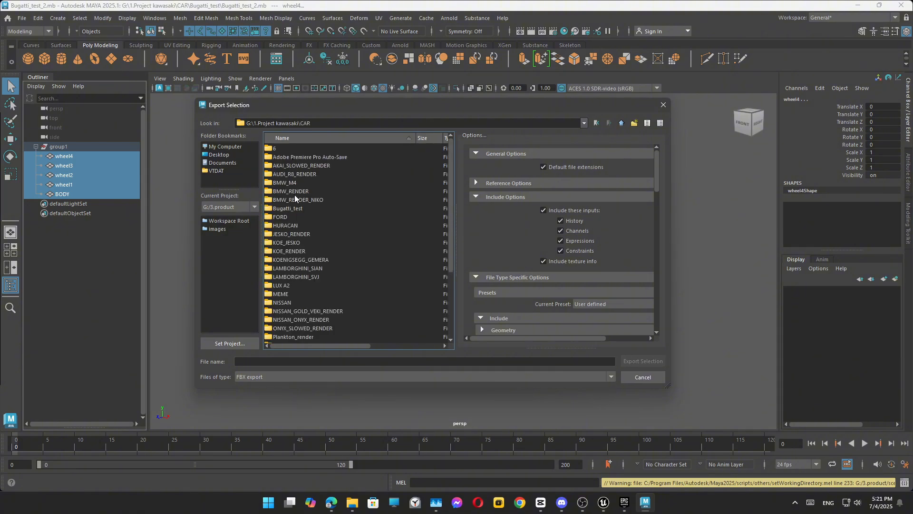
pyautogui.click(289, 210)
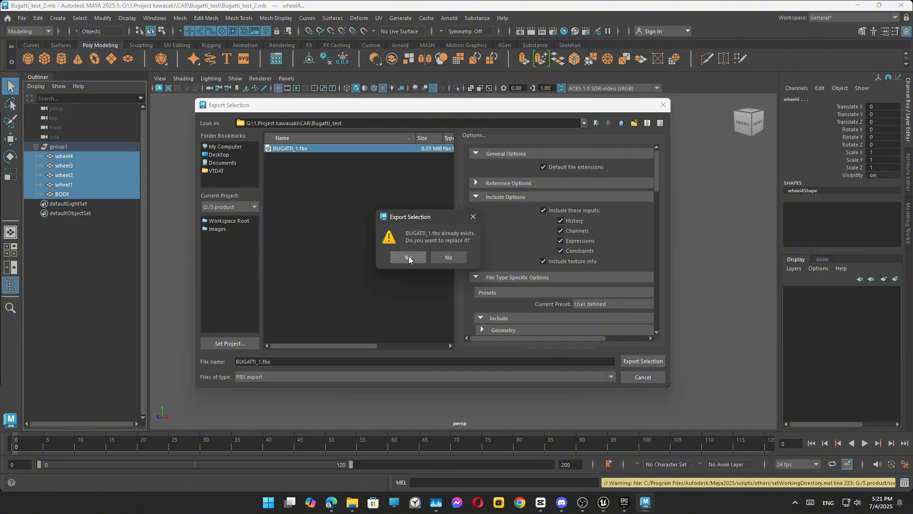
pyautogui.click(409, 256)
pyautogui.click(351, 181)
# - Switch to Unreal Engine, close the BODY mesh editor, and list only static meshes in the BUGATTI/DIVO folder
pyautogui.click(858, 5)
pyautogui.click(603, 502)
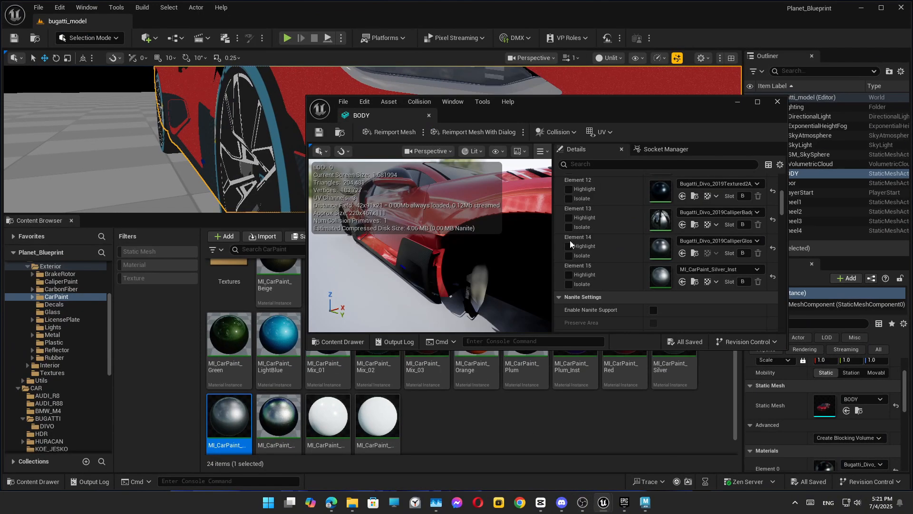
pyautogui.click(778, 101)
pyautogui.click(133, 251)
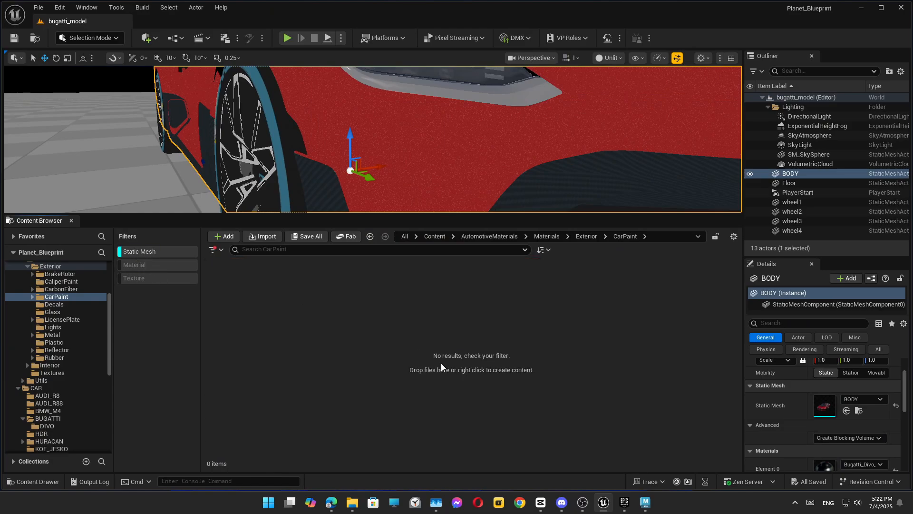
pyautogui.scroll(-2, 90, 390)
pyautogui.click(71, 380)
# - Reimport the BODY static mesh from its existing source file
pyautogui.rightClick(234, 286)
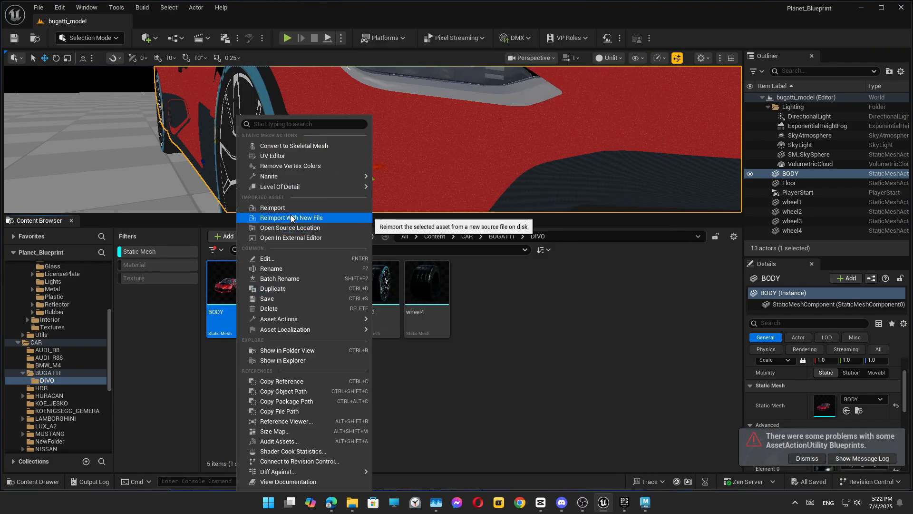
pyautogui.click(306, 219)
pyautogui.click(435, 360)
pyautogui.rightClick(241, 295)
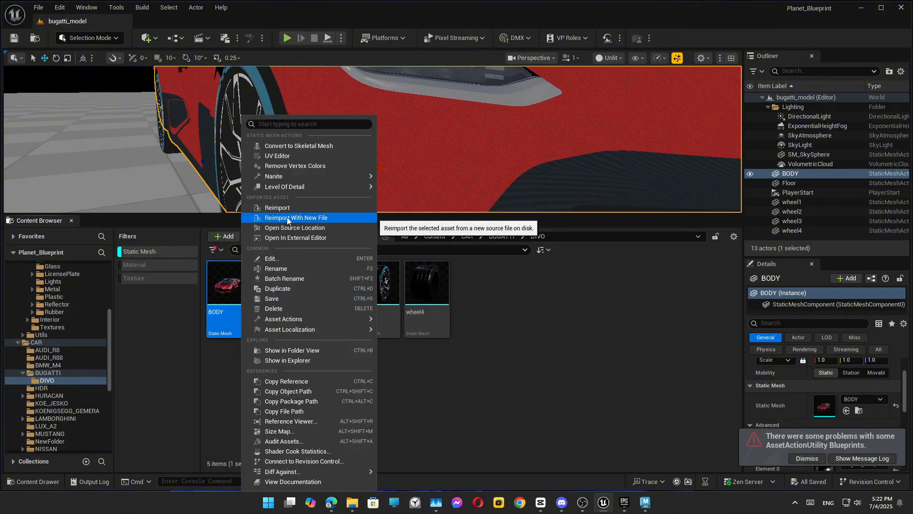
pyautogui.click(292, 209)
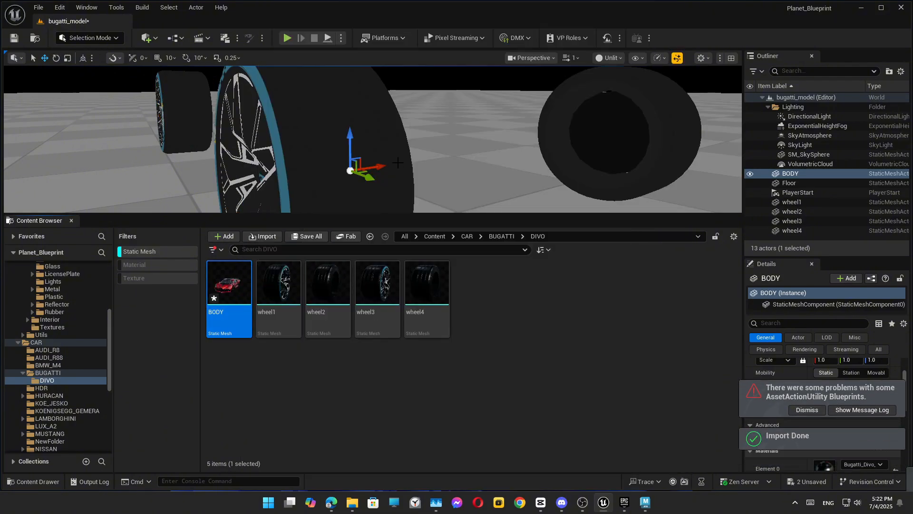
# - Enlarge the level viewport, select the car body and open its static mesh in a mesh editor with a widened preview
pyautogui.moveTo(181, 215); pyautogui.dragTo(181, 333)
pyautogui.click(181, 282)
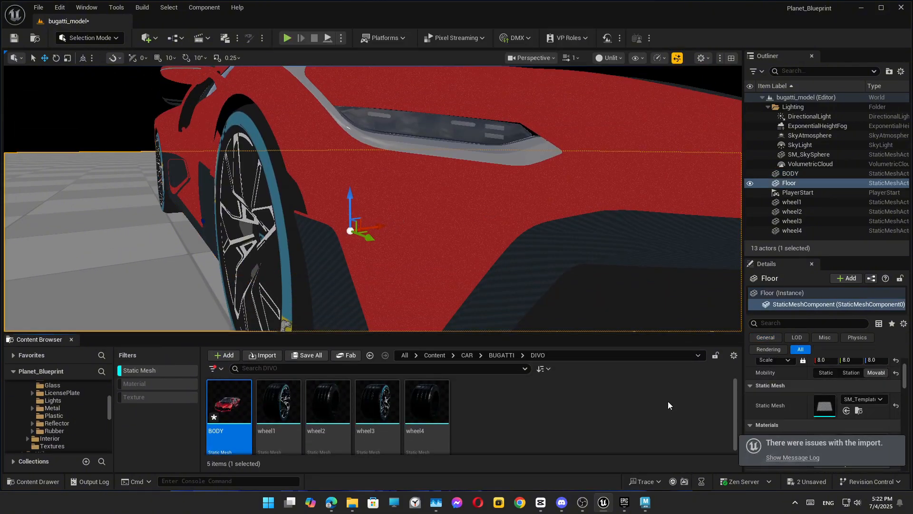
pyautogui.click(595, 285)
pyautogui.doubleClick(824, 407)
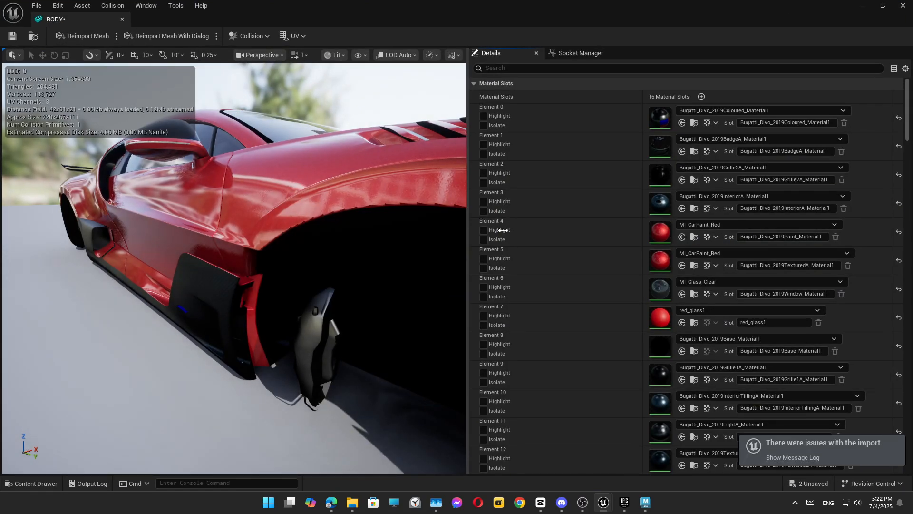
pyautogui.moveTo(503, 231); pyautogui.dragTo(619, 232)
# - Examine the front and rear brake calipers of the reimported BODY mesh, including the BUGATTI badge
pyautogui.scroll(-5, 231, 312)
pyautogui.scroll(6, 373, 352)
pyautogui.moveTo(360, 230); pyautogui.dragTo(361, 266, button='right')
pyautogui.scroll(-4, 361, 230)
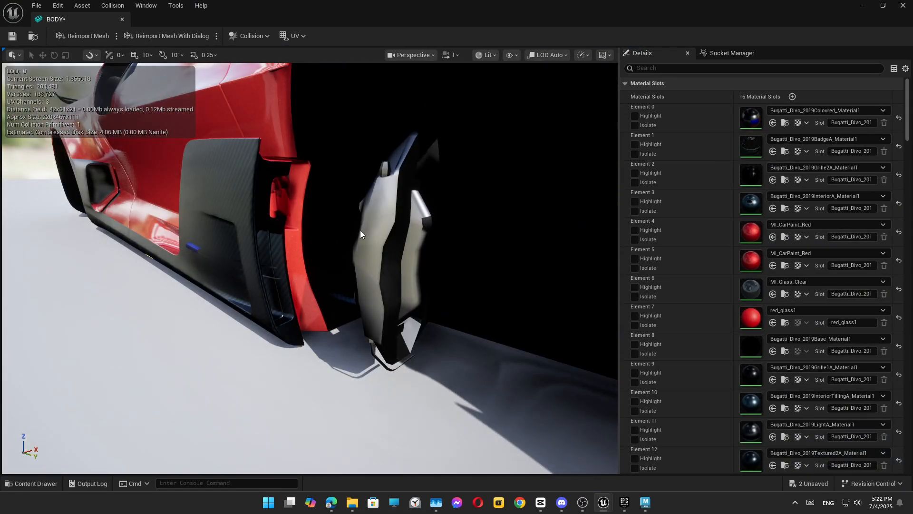
pyautogui.scroll(-8, 389, 222)
pyautogui.moveTo(389, 222); pyautogui.dragTo(475, 238, button='right')
pyautogui.scroll(8, 285, 256)
pyautogui.moveTo(297, 185); pyautogui.dragTo(352, 95, button='right')
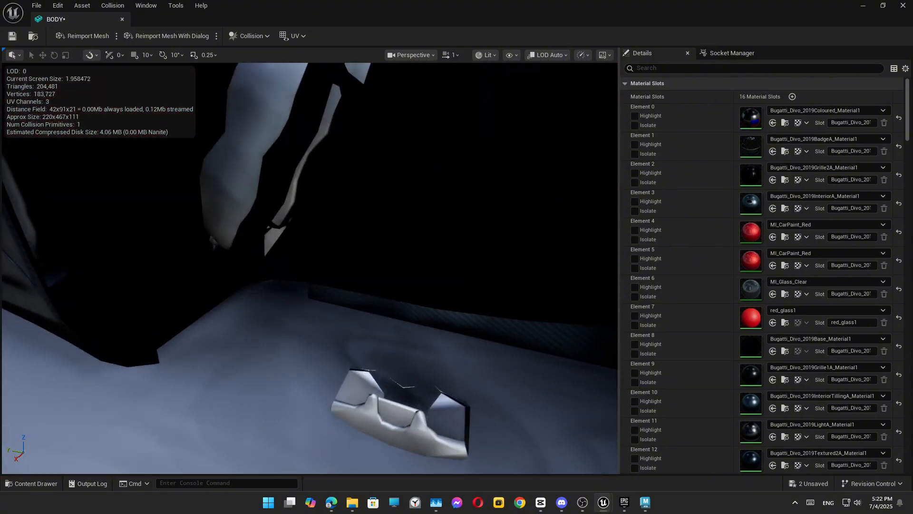
pyautogui.scroll(-8, 297, 188)
pyautogui.scroll(7, 304, 187)
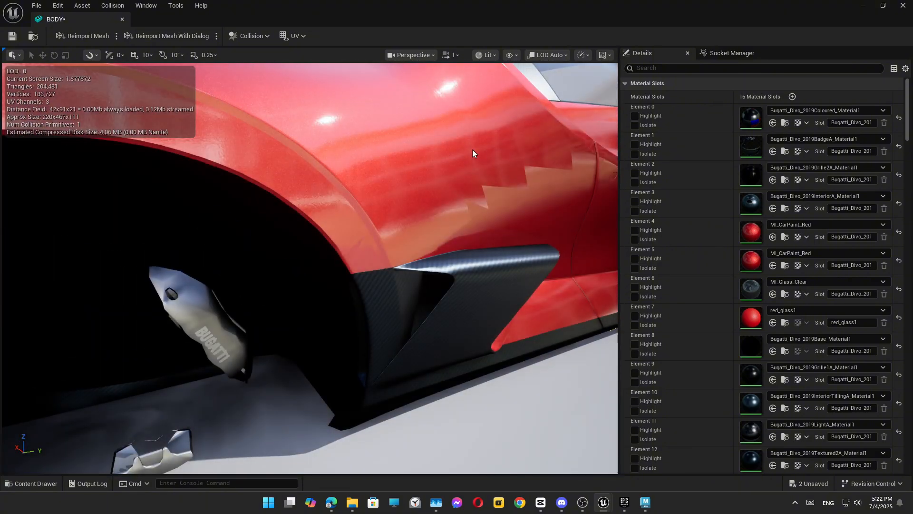
# - Close the mesh editor, switch to Maya, and reverse the normals of the rear caliper's BUGATTI badge faces
pyautogui.click(903, 6)
pyautogui.click(645, 502)
pyautogui.keyDown('alt'); pyautogui.moveTo(585, 304); pyautogui.dragTo(482, 271); pyautogui.keyUp('alt')
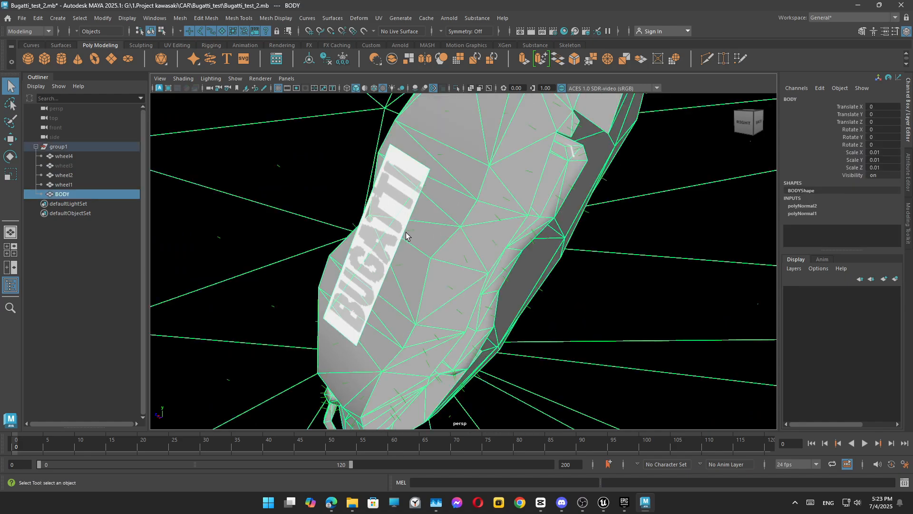
pyautogui.click(383, 200)
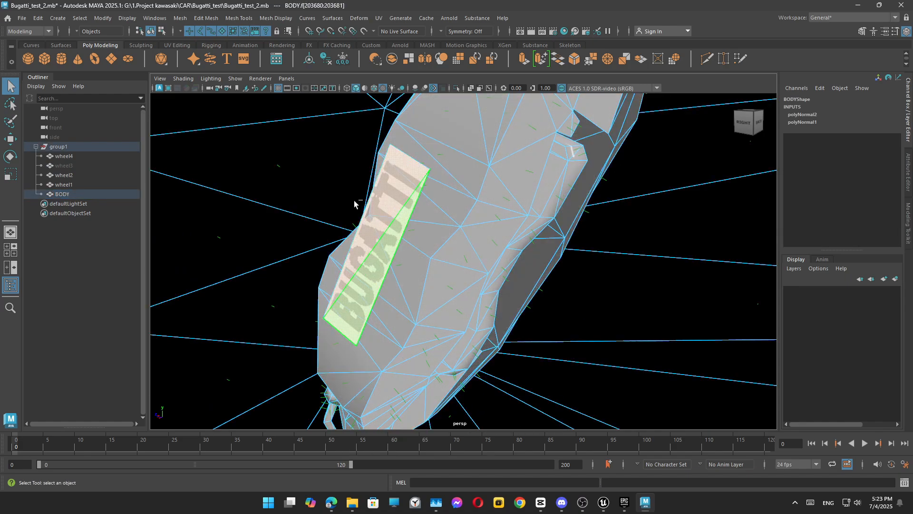
pyautogui.click(276, 18)
pyautogui.click(296, 65)
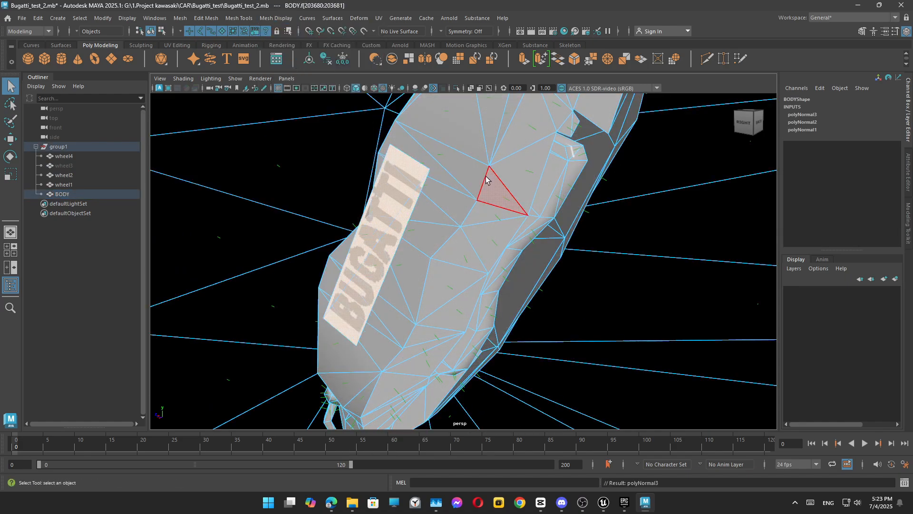
# - Return to object selection and hide the front wheel, wheel2, to expose its brake caliper
pyautogui.keyDown('alt'); pyautogui.moveTo(468, 311); pyautogui.dragTo(435, 316); pyautogui.keyUp('alt')
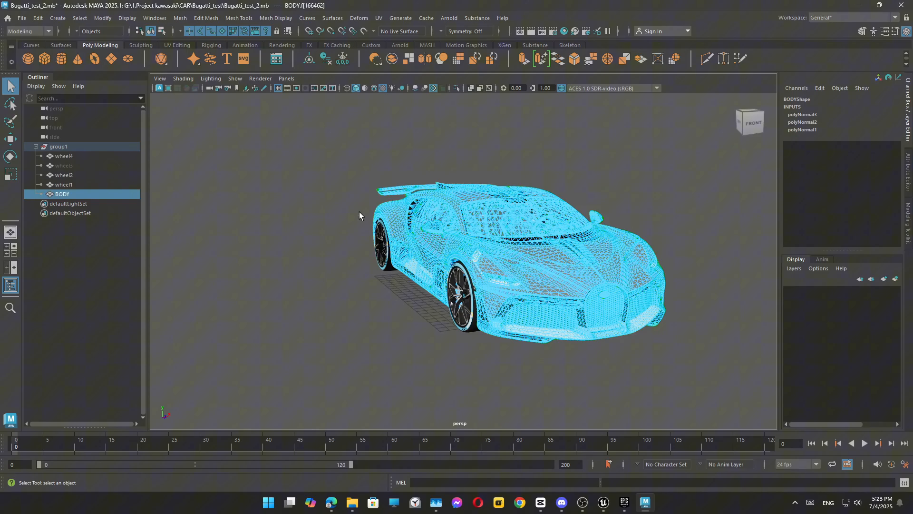
pyautogui.moveTo(358, 212); pyautogui.dragTo(404, 198, button='right')
pyautogui.click(459, 311)
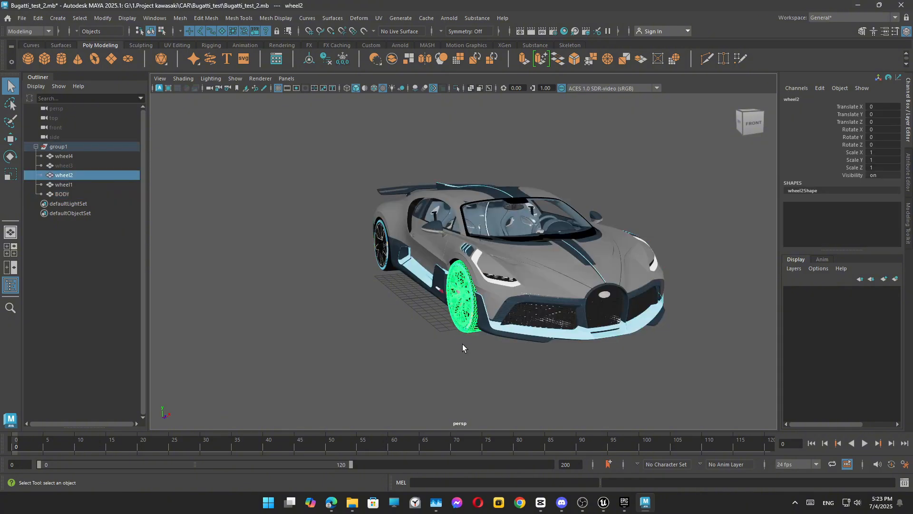
pyautogui.hotkey('ctrl', 'h')
# - Select the front caliper's BUGATTI badge faces and reverse their normals
pyautogui.keyDown('alt'); pyautogui.moveTo(463, 344); pyautogui.dragTo(455, 261, button='right'); pyautogui.keyUp('alt')
pyautogui.click(454, 219)
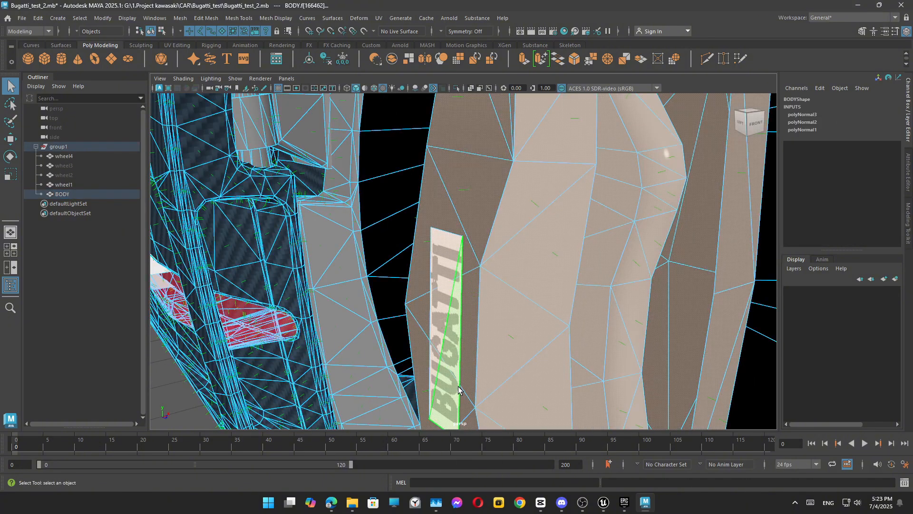
pyautogui.click(436, 270)
pyautogui.click(276, 18)
pyautogui.click(290, 66)
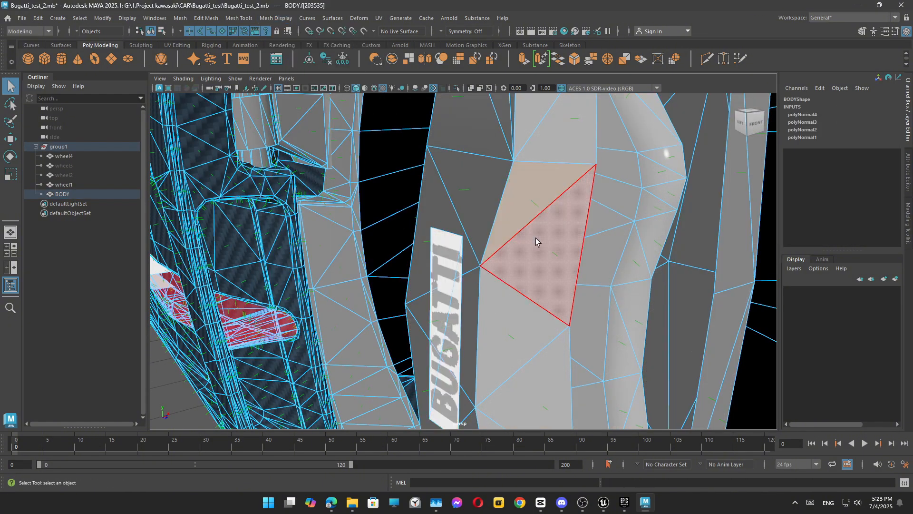
# - Return to object selection and unhide the hidden wheels
pyautogui.keyDown('alt'); pyautogui.moveTo(535, 238); pyautogui.dragTo(336, 149, button='right'); pyautogui.keyUp('alt')
pyautogui.moveTo(336, 148); pyautogui.dragTo(371, 136, button='right')
pyautogui.click(67, 176)
pyautogui.hotkey('shift', 'h')
pyautogui.click(341, 240)
# - Export the four wheels and BODY together again, replacing the existing FBX file
pyautogui.click(62, 194)
pyautogui.keyDown('shift'); pyautogui.click(63, 156); pyautogui.keyUp('shift')
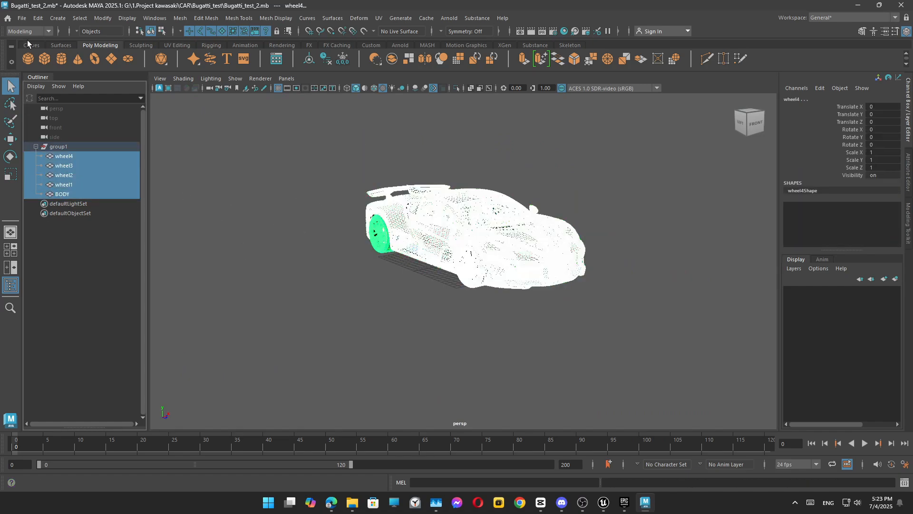
pyautogui.click(22, 18)
pyautogui.click(52, 144)
pyautogui.click(644, 362)
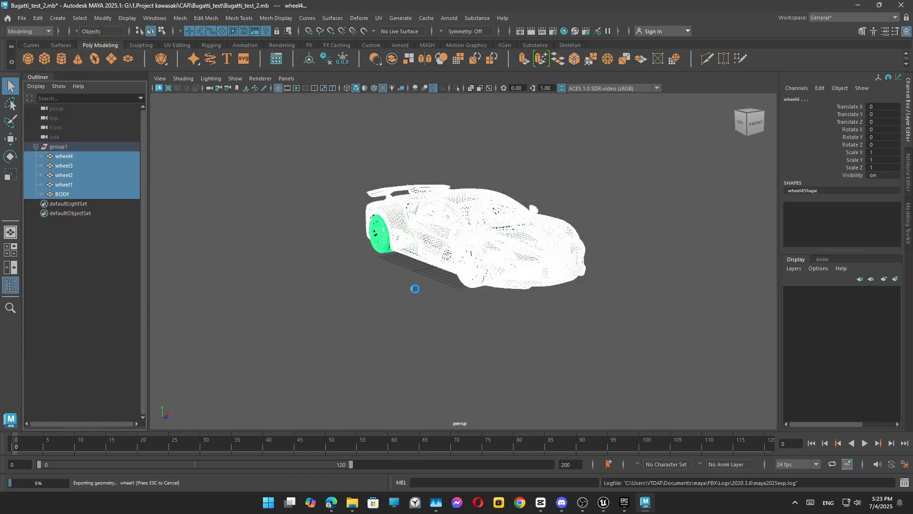
pyautogui.click(410, 290)
# - In Unreal Engine, reimport the BODY static mesh from its source file and save everything
pyautogui.rightClick(233, 407)
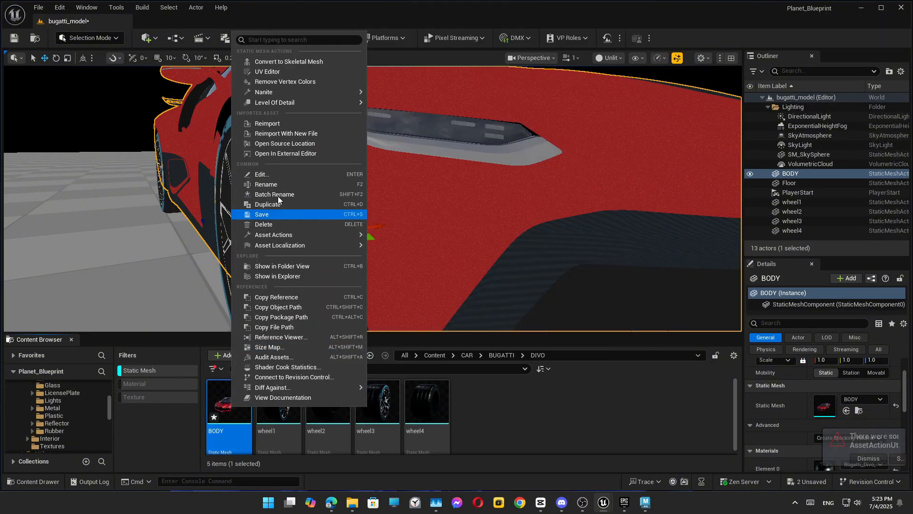
pyautogui.click(279, 123)
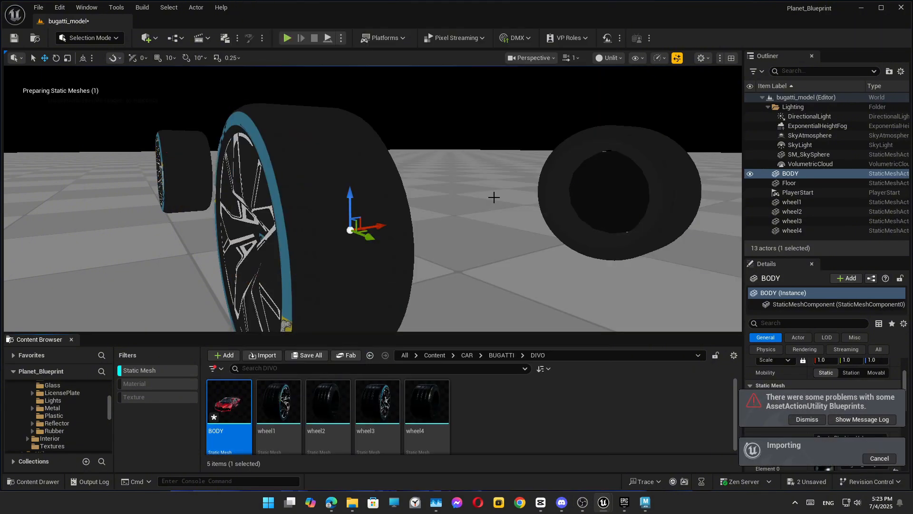
pyautogui.click(38, 7)
pyautogui.click(143, 143)
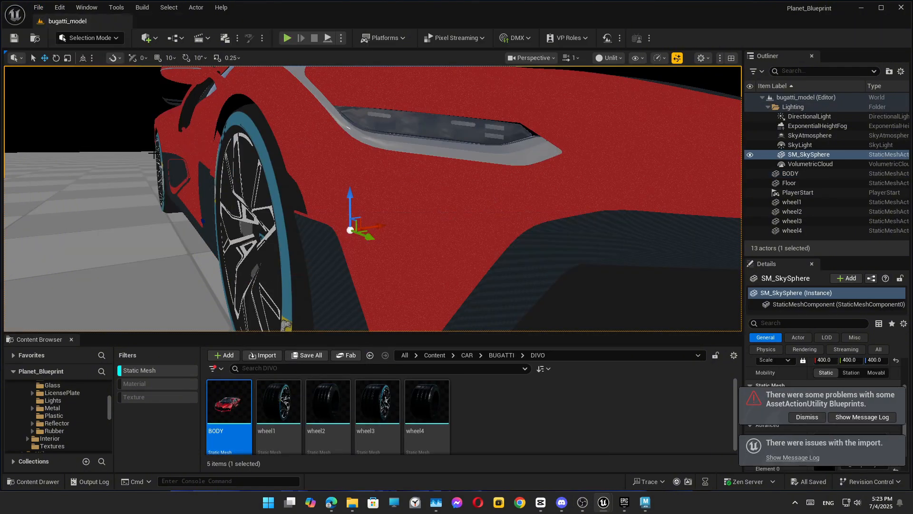
# - Select the car body in the level and open its static mesh in a maximized mesh editor
pyautogui.scroll(-1, 826, 418)
pyautogui.click(601, 291)
pyautogui.doubleClick(828, 411)
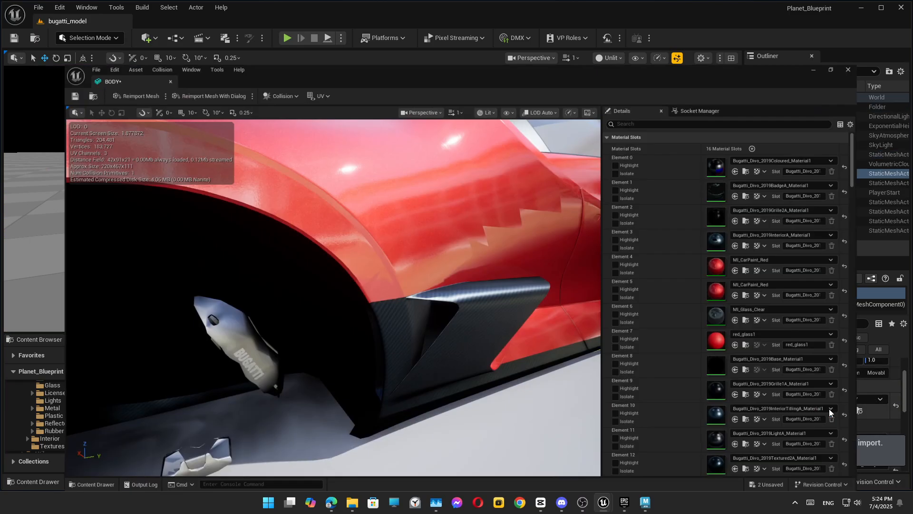
pyautogui.click(824, 70)
# - Examine the reimported calipers and bodywork, and look through the BODY mesh's list of material slots
pyautogui.scroll(-5, 449, 280)
pyautogui.scroll(8, 453, 323)
pyautogui.moveTo(449, 281); pyautogui.dragTo(433, 304)
pyautogui.scroll(-9, 423, 321)
pyautogui.moveTo(267, 295); pyautogui.dragTo(514, 261)
pyautogui.scroll(5, 309, 269)
pyautogui.scroll(5, 286, 247)
pyautogui.scroll(-5, 797, 281)
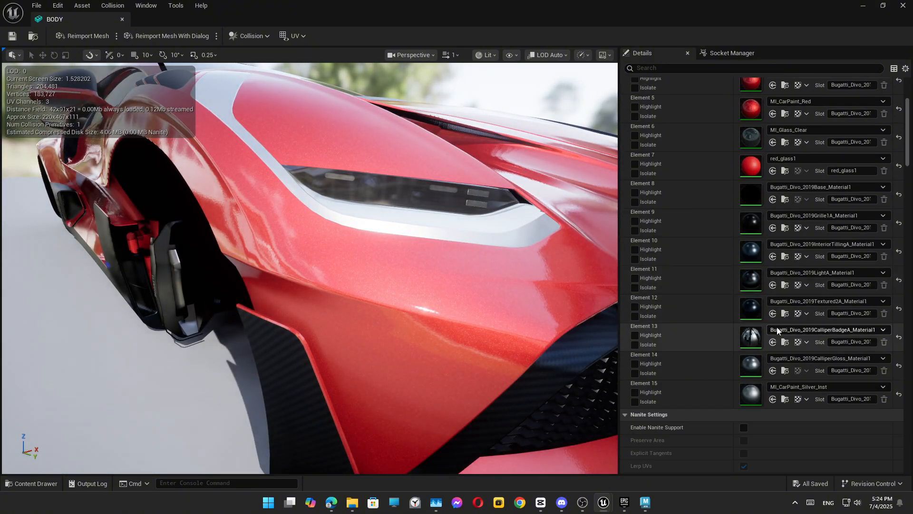
pyautogui.scroll(5, 797, 281)
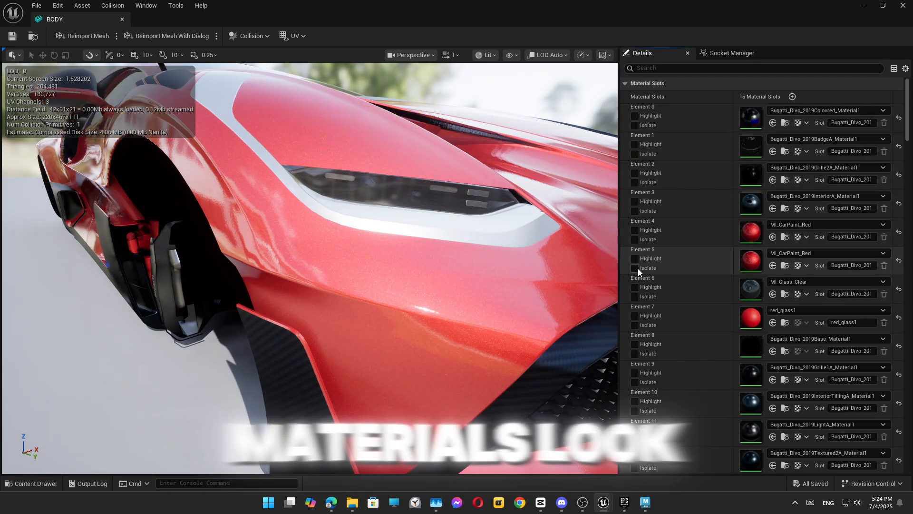
# - Highlight material slot Elements 8, 9 and 11 in turn to identify the car parts each one covers
pyautogui.click(635, 344)
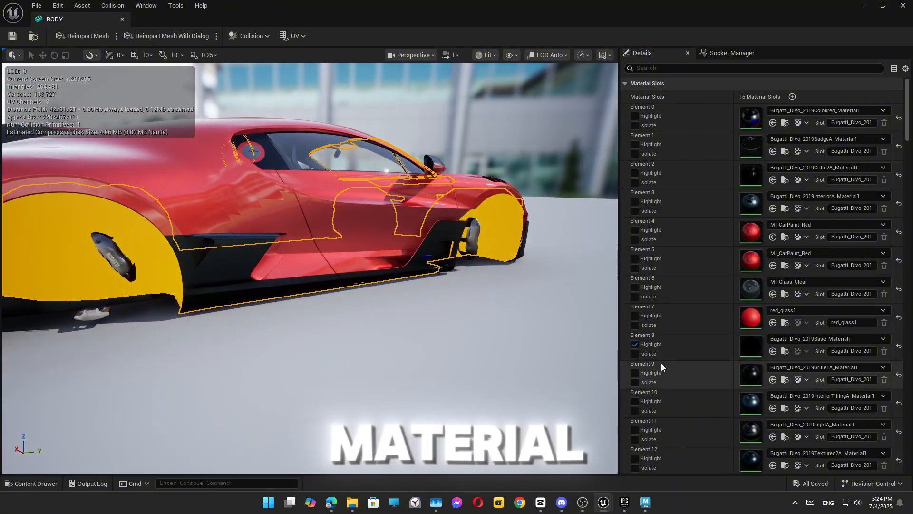
pyautogui.click(635, 344)
pyautogui.click(635, 372)
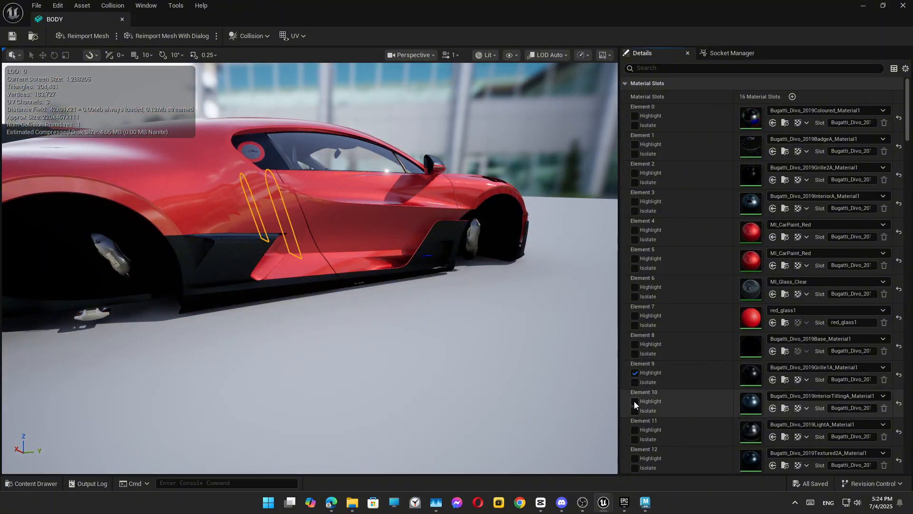
pyautogui.click(635, 429)
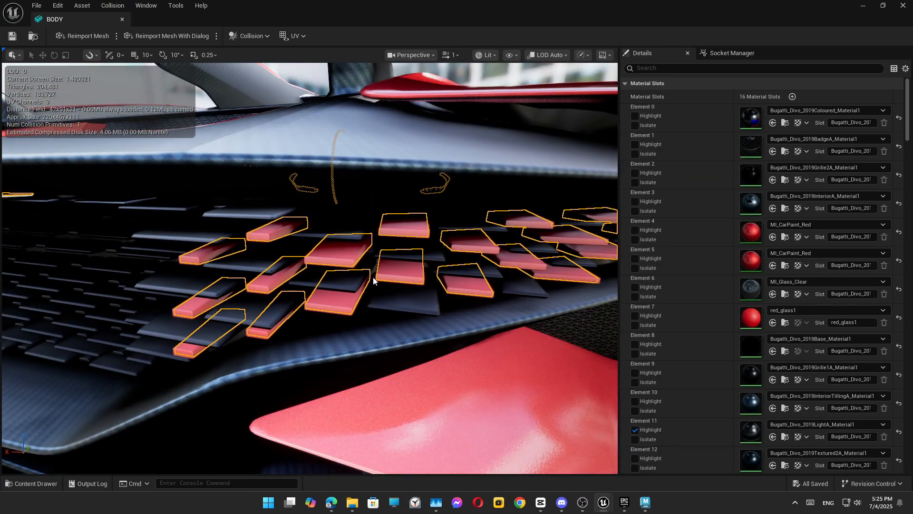
# - Open Bugatti_Divo_2019LightA_Material1 from Element 11 and delete every graph node except DiffuseColorMap and the material output
pyautogui.scroll(-1, 641, 421)
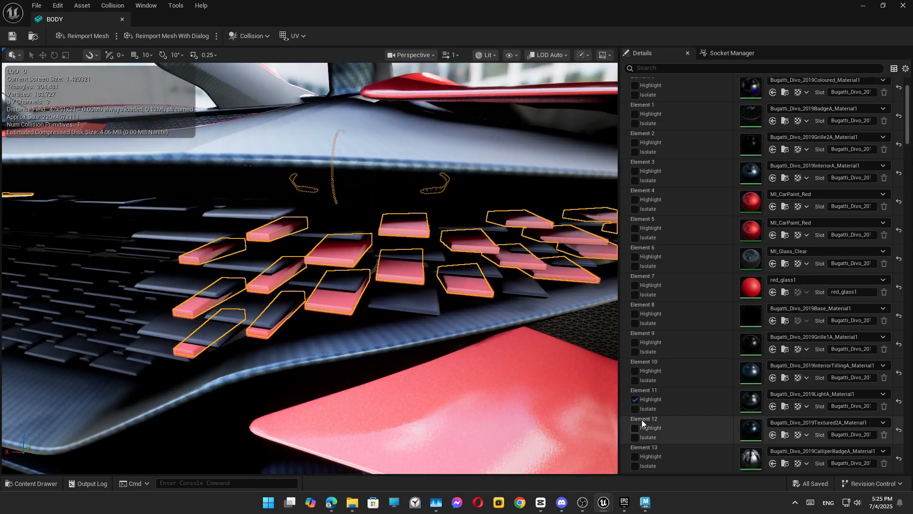
pyautogui.doubleClick(751, 399)
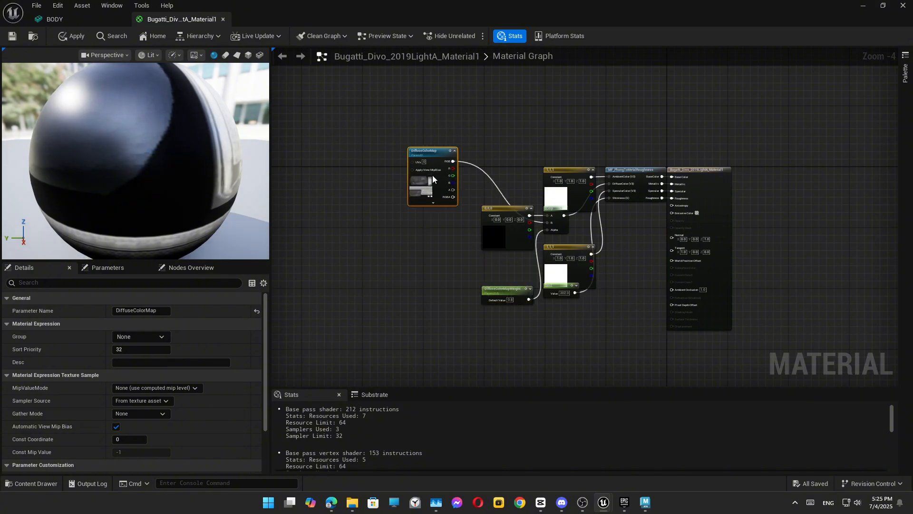
pyautogui.moveTo(432, 176); pyautogui.dragTo(478, 141)
pyautogui.scroll(3, 562, 167)
pyautogui.scroll(-2, 662, 266)
pyautogui.moveTo(608, 289); pyautogui.dragTo(542, 210)
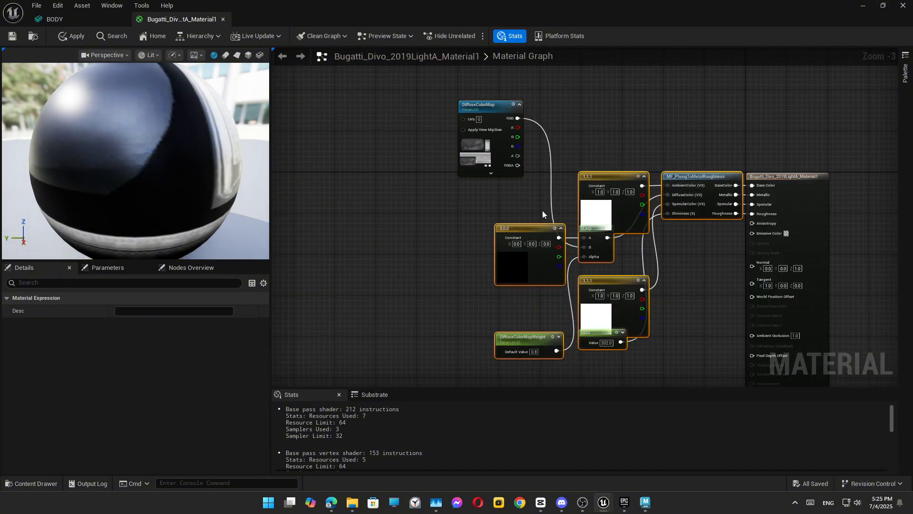
pyautogui.press('Delete')
pyautogui.moveTo(491, 106); pyautogui.dragTo(645, 178)
pyautogui.scroll(3, 685, 291)
pyautogui.scroll(-2, 636, 256)
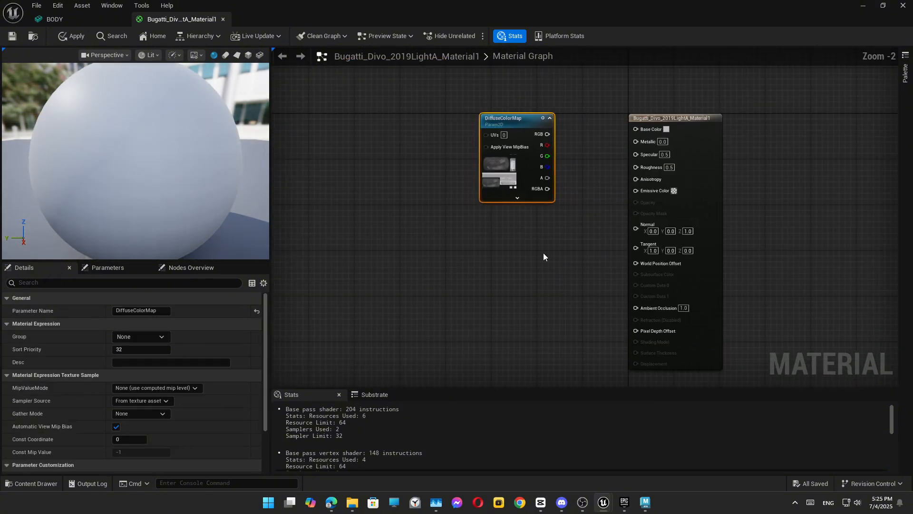
# - Duplicate the DiffuseColorMap node, connect one copy's RGB to Base Color and the other's to Emissive Color, and save the material
pyautogui.moveTo(563, 235); pyautogui.dragTo(506, 212)
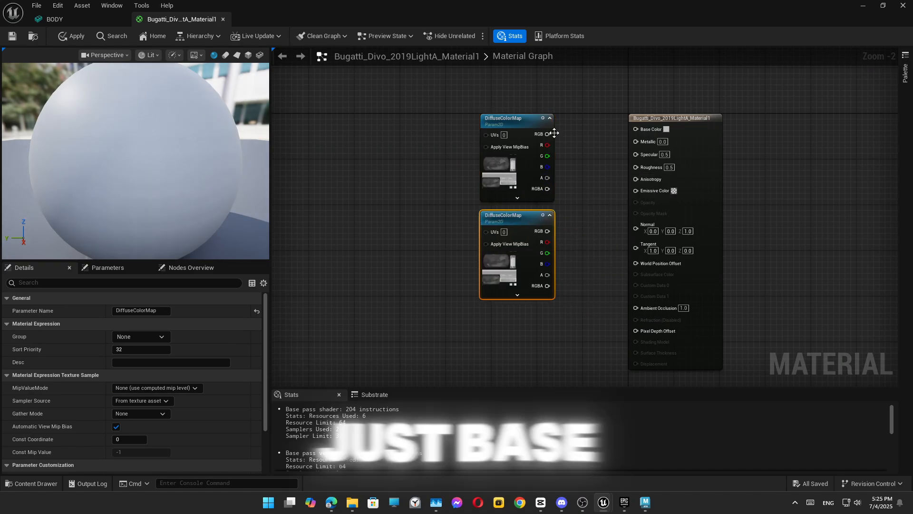
pyautogui.moveTo(547, 134); pyautogui.dragTo(646, 132)
pyautogui.moveTo(547, 231); pyautogui.dragTo(636, 189)
pyautogui.scroll(-5, 205, 155)
pyautogui.moveTo(204, 155); pyautogui.dragTo(147, 157)
pyautogui.click(13, 36)
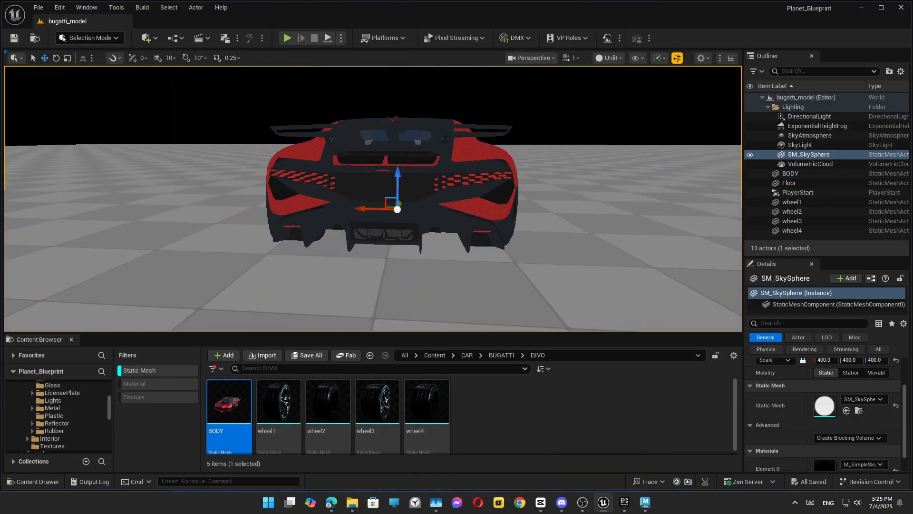
# - Set the level view to Lit shading and examine the car's front and rear
pyautogui.click(612, 59)
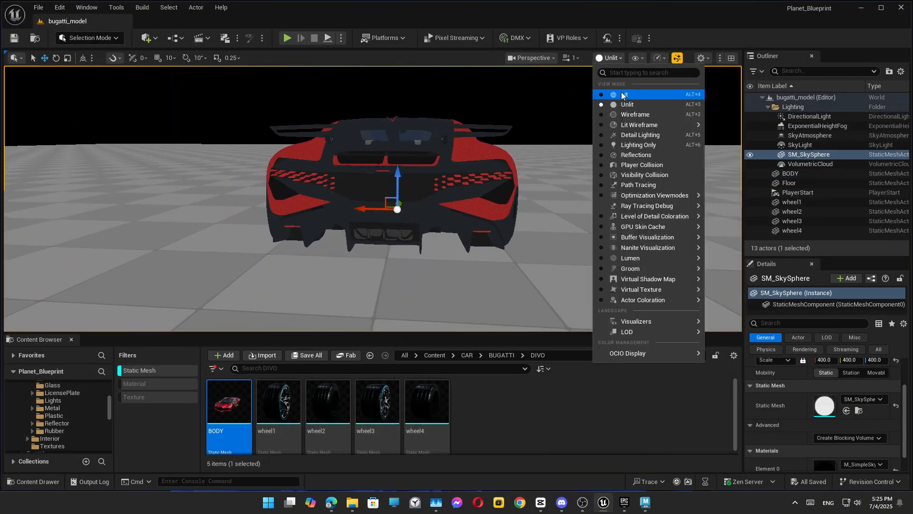
pyautogui.click(623, 95)
pyautogui.keyDown('alt'); pyautogui.moveTo(598, 169); pyautogui.dragTo(737, 170); pyautogui.keyUp('alt')
pyautogui.keyDown('alt'); pyautogui.moveTo(404, 162); pyautogui.dragTo(469, 158); pyautogui.keyUp('alt')
pyautogui.scroll(8, 469, 159)
pyautogui.scroll(-10, 536, 197)
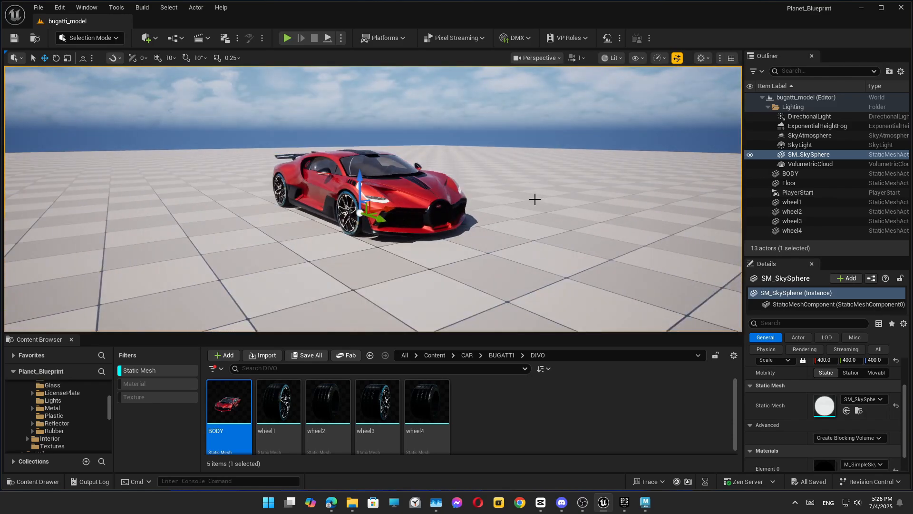
pyautogui.click(476, 217)
pyautogui.keyDown('alt'); pyautogui.moveTo(475, 218); pyautogui.dragTo(156, 195); pyautogui.keyUp('alt')
pyautogui.scroll(6, 666, 106)
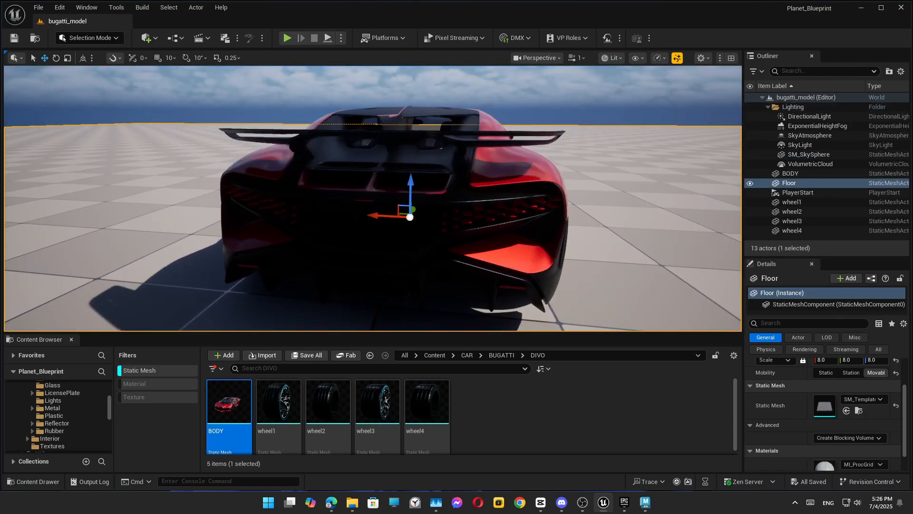
# - Hide the DirectionalLight in the bugatti_model level
pyautogui.click(808, 116)
pyautogui.click(750, 117)
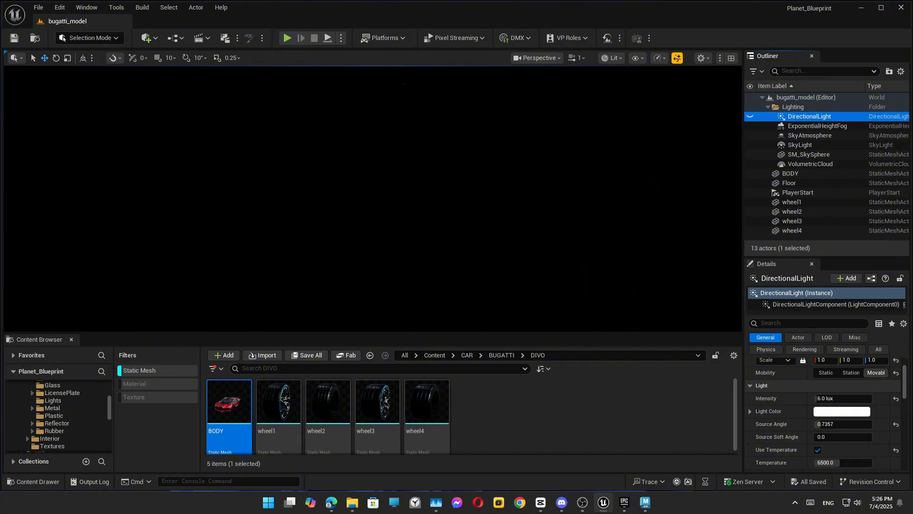
pyautogui.click(750, 117)
pyautogui.scroll(-4, 428, 166)
pyautogui.click(146, 38)
pyautogui.moveTo(253, 164); pyautogui.dragTo(554, 188)
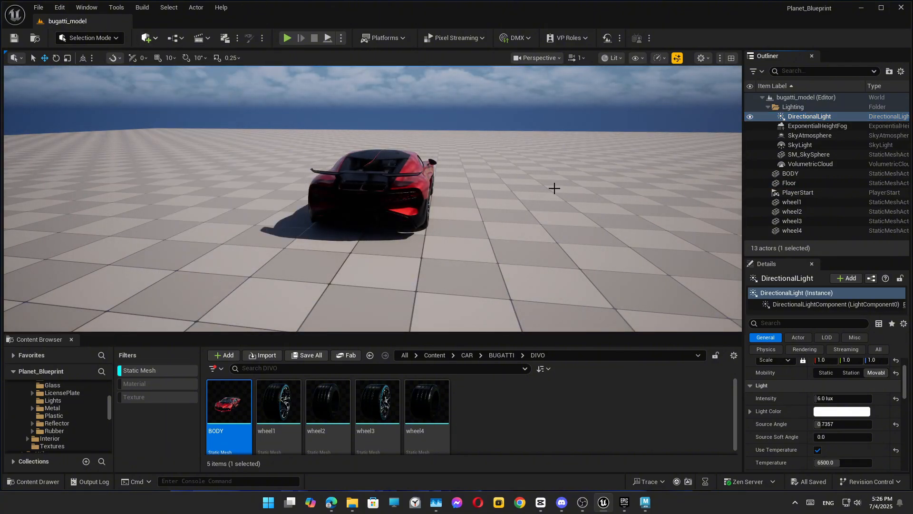
pyautogui.click(756, 117)
pyautogui.click(750, 116)
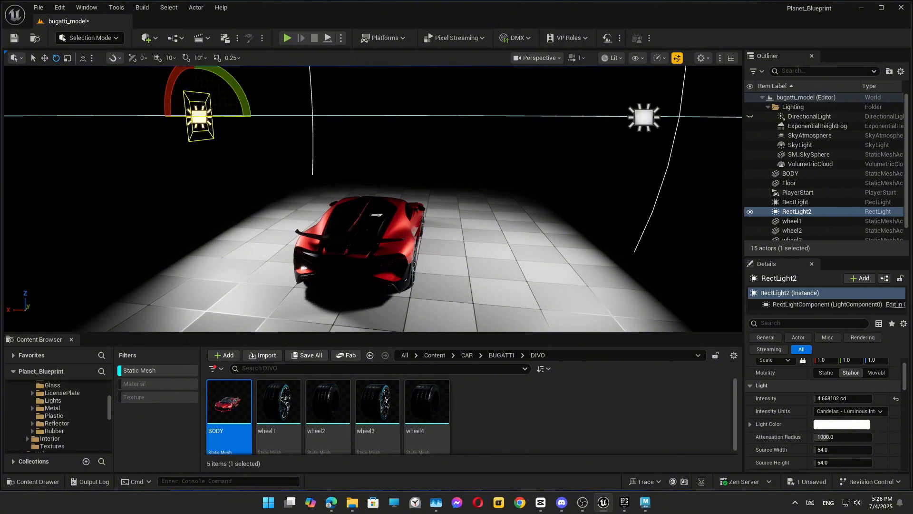
# - Inspect the car from the rear and front under the two rect lights
pyautogui.keyDown('alt'); pyautogui.moveTo(373, 198); pyautogui.dragTo(618, 200); pyautogui.keyUp('alt')
pyautogui.click(168, 123)
pyautogui.click(451, 229)
pyautogui.keyDown('alt'); pyautogui.moveTo(451, 229); pyautogui.dragTo(533, 226); pyautogui.keyUp('alt')
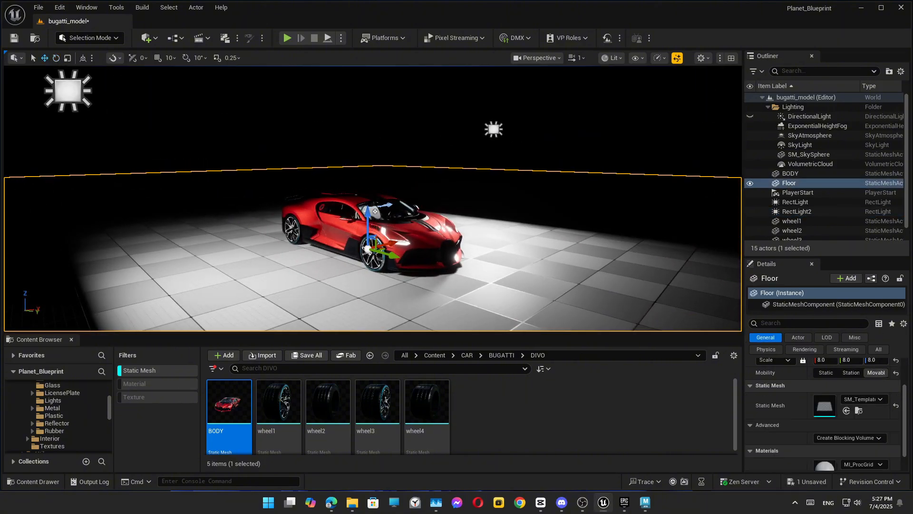
pyautogui.press('w')
pyautogui.moveTo(451, 229); pyautogui.dragTo(460, 224, button='right')
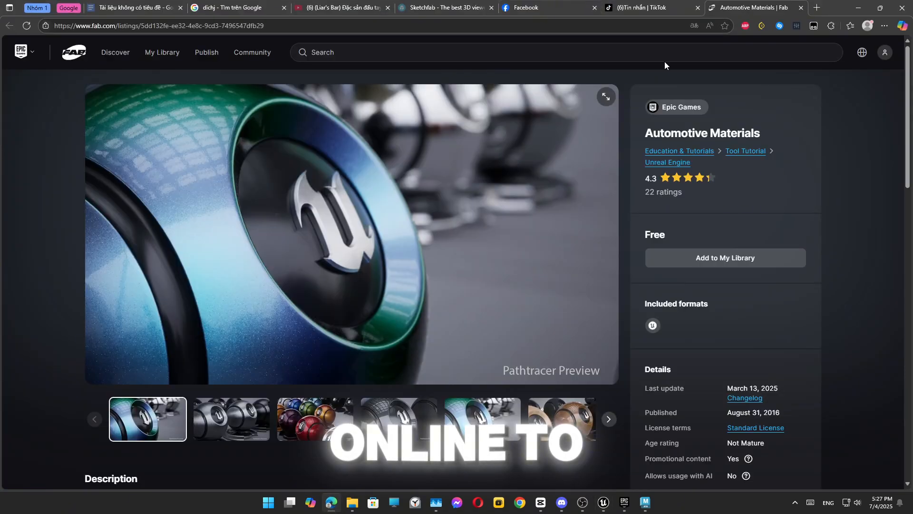
# - Search Google in a new browser tab for "bugatti divo light" and show the image results
pyautogui.hotkey('ctrl', 't')
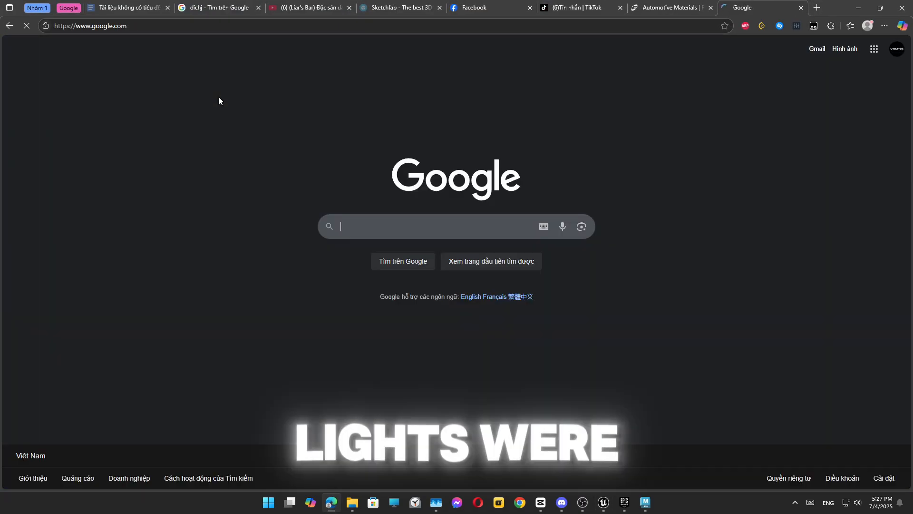
pyautogui.write('bugatti divo light')
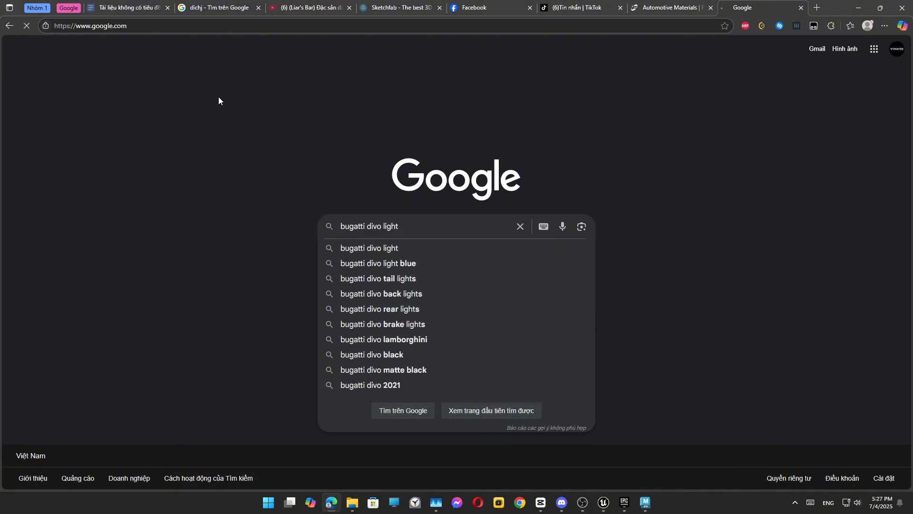
pyautogui.press('Return')
pyautogui.click(154, 89)
# - Look through the Bugatti Divo reference images, previewing headlight detail and front views to study the car's lights
pyautogui.click(632, 200)
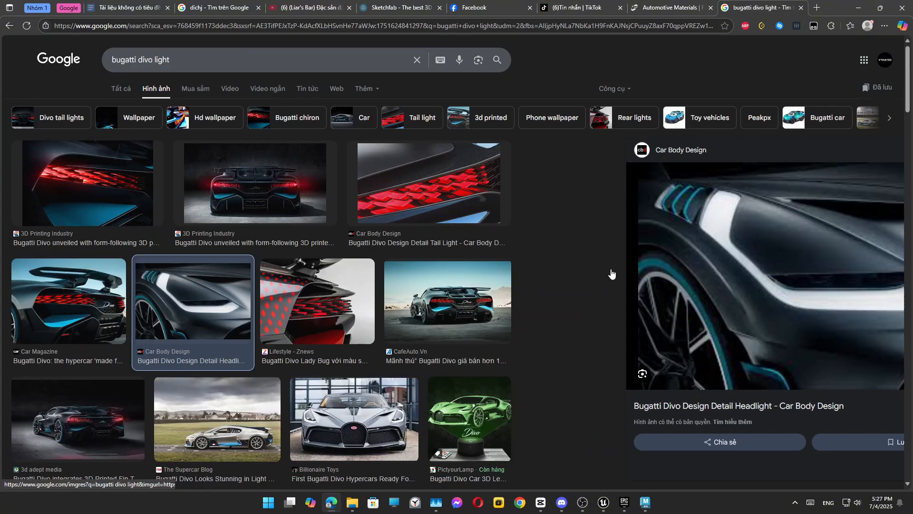
pyautogui.click(867, 162)
pyautogui.scroll(-1, 538, 262)
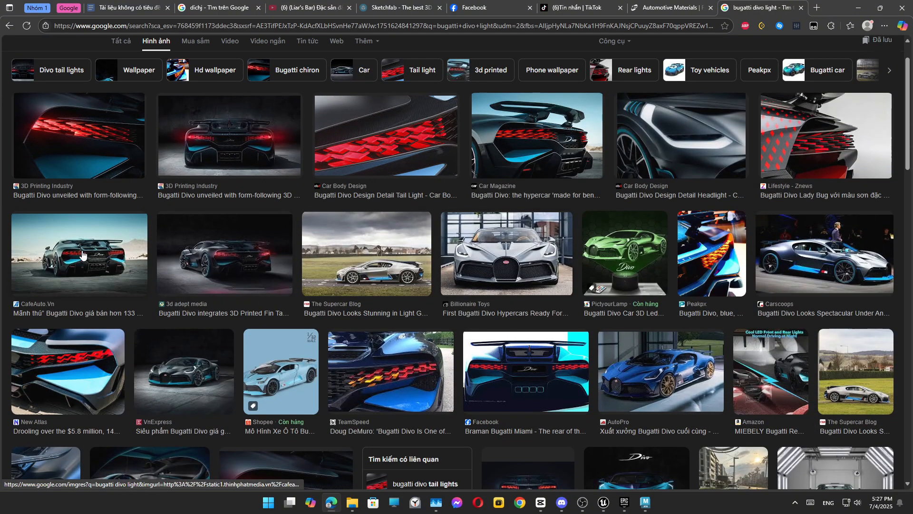
pyautogui.scroll(-12, 83, 254)
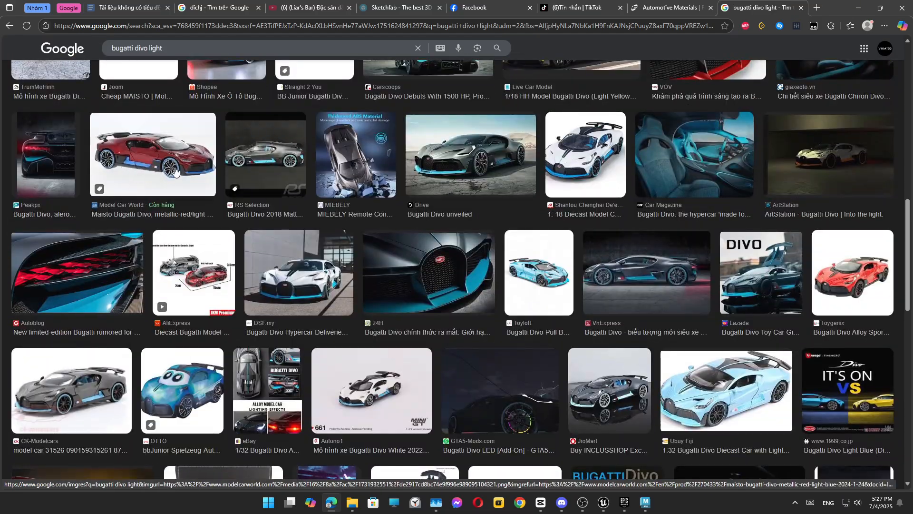
pyautogui.scroll(-10, 174, 171)
pyautogui.press('Home')
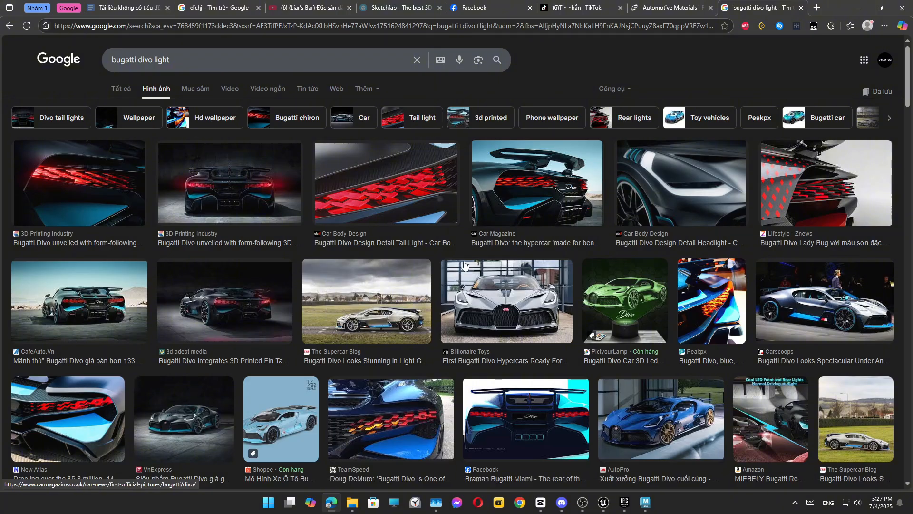
pyautogui.click(513, 299)
pyautogui.scroll(-10, 704, 286)
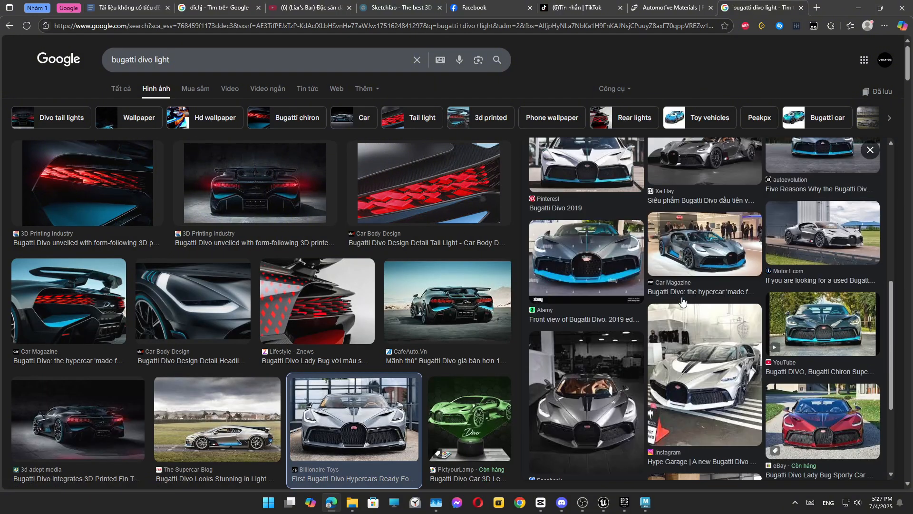
pyautogui.click(871, 150)
pyautogui.scroll(-20, 586, 273)
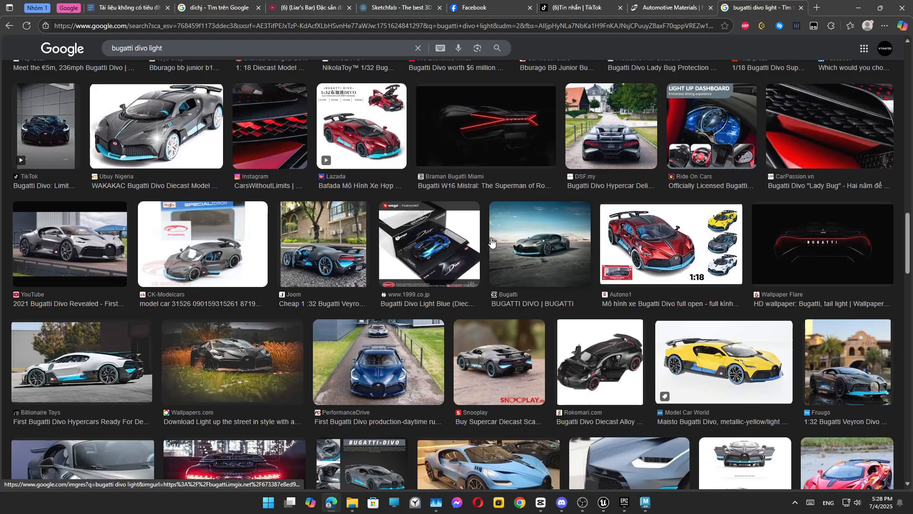
pyautogui.click(491, 242)
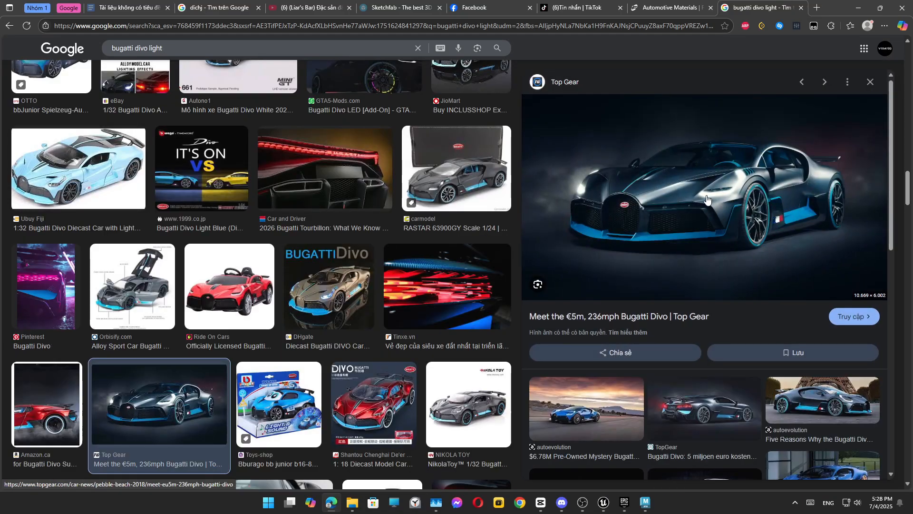
pyautogui.scroll(-5, 761, 214)
pyautogui.scroll(-6, 783, 232)
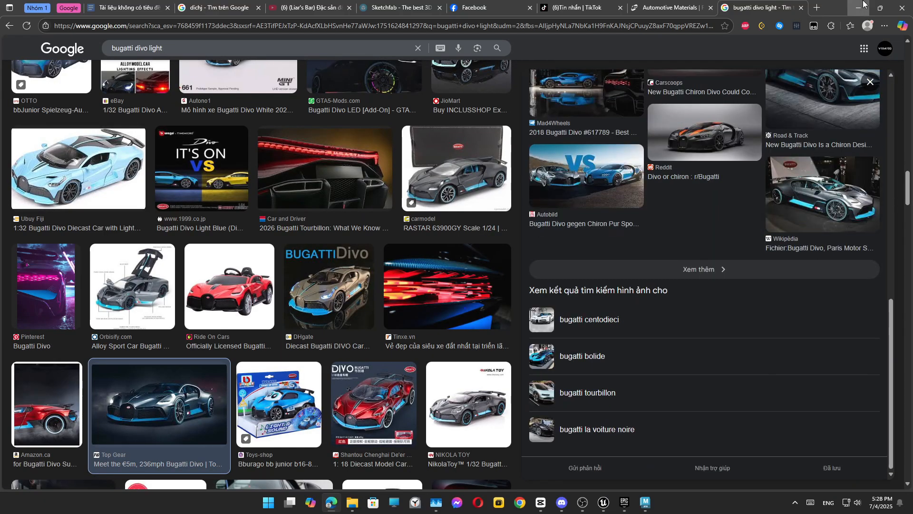
# - Switch back to Unreal Engine and open the car's BODY static mesh in a reduced-size mesh editor window
pyautogui.click(863, 4)
pyautogui.press('f')
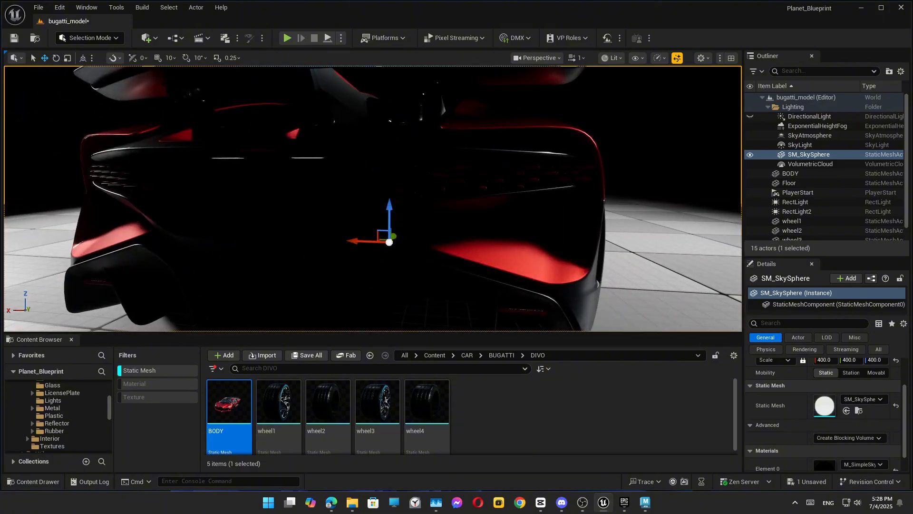
pyautogui.doubleClick(825, 406)
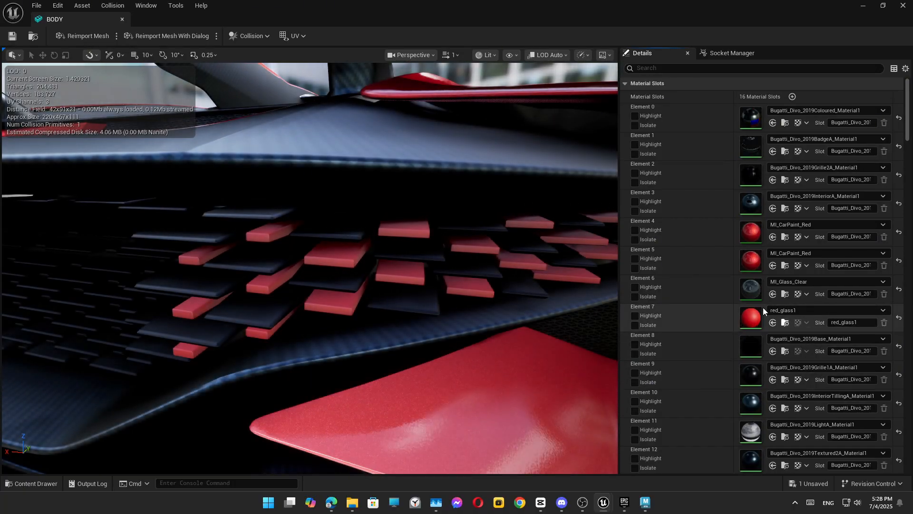
pyautogui.click(883, 4)
# - Show the unfiltered exterior Lights materials and assign MI_Tint_Red to the BODY mesh's red tail-light glass slot
pyautogui.click(52, 401)
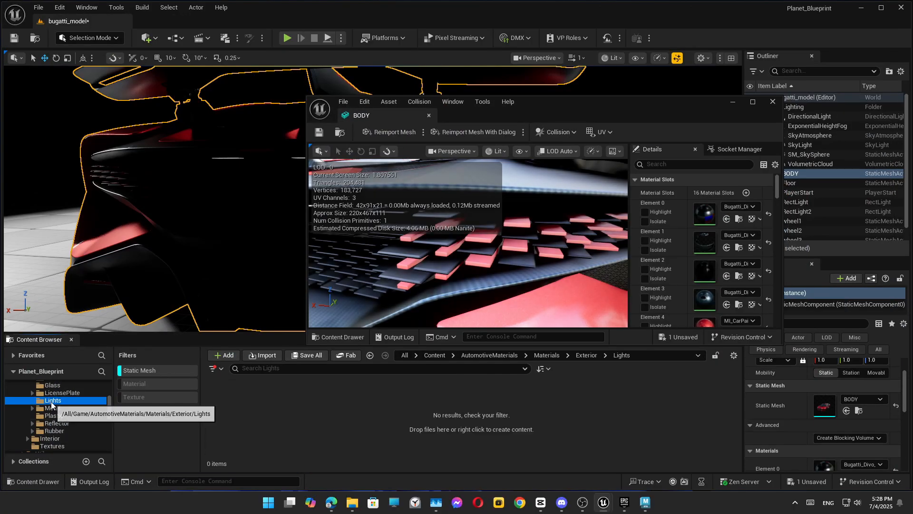
pyautogui.click(166, 370)
pyautogui.click(674, 401)
pyautogui.scroll(-1, 710, 276)
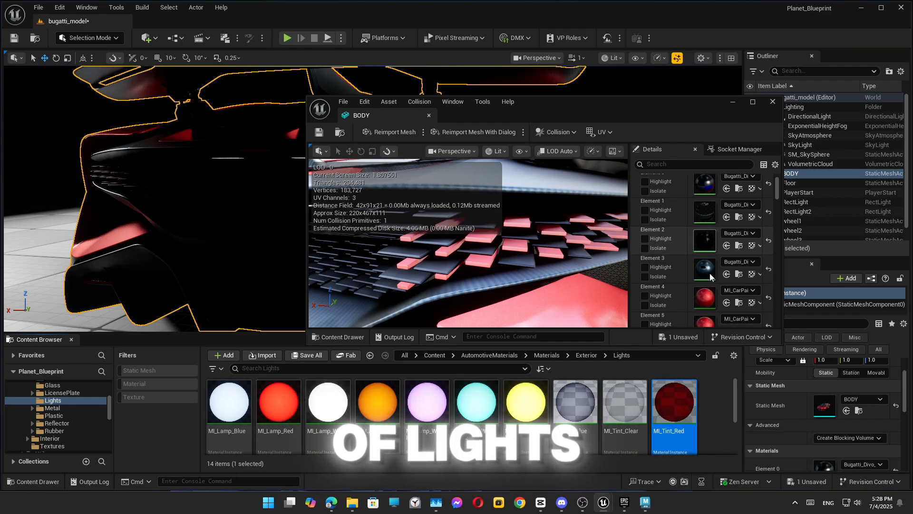
pyautogui.scroll(-3, 698, 269)
pyautogui.click(726, 252)
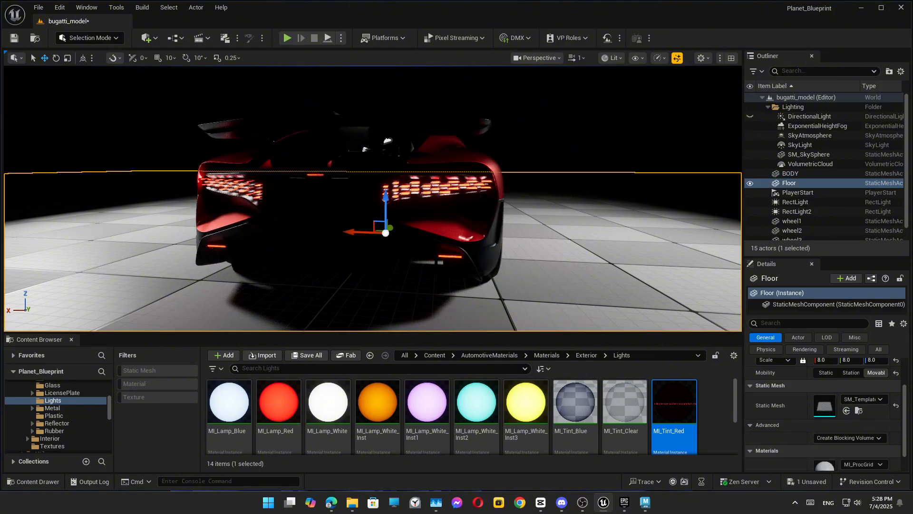
# - Examine the glowing taillights at the rear of the car in the dark level
pyautogui.moveTo(373, 198); pyautogui.dragTo(500, 190, button='right')
pyautogui.press('w')
pyautogui.press('s')
pyautogui.click(499, 157)
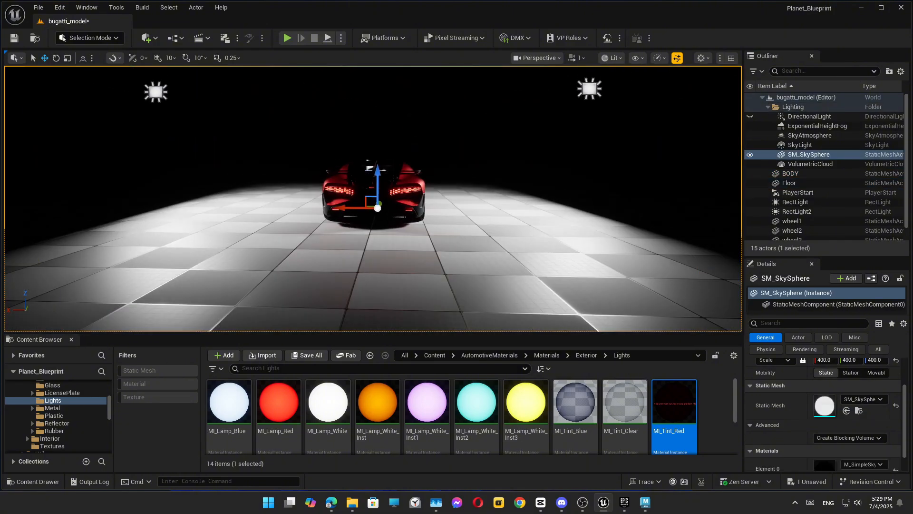
# - Examine the front of the car and inspect the glowing headlight up close
pyautogui.keyDown('alt'); pyautogui.moveTo(204, 247); pyautogui.dragTo(538, 247); pyautogui.keyUp('alt')
pyautogui.scroll(5, 204, 246)
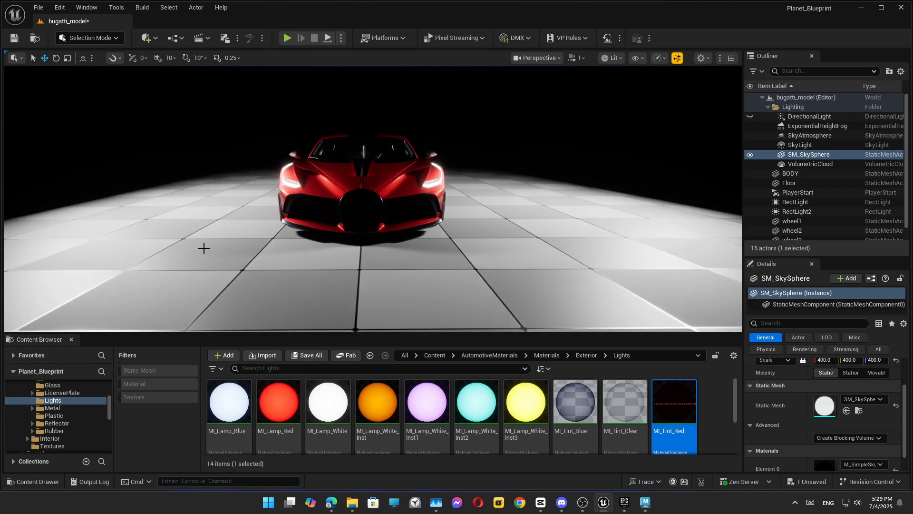
pyautogui.keyDown('alt'); pyautogui.moveTo(192, 241); pyautogui.dragTo(256, 238); pyautogui.keyUp('alt')
pyautogui.scroll(4, 192, 241)
pyautogui.scroll(4, 192, 242)
pyautogui.scroll(-3, 271, 141)
pyautogui.keyDown('alt'); pyautogui.moveTo(271, 141); pyautogui.dragTo(260, 203); pyautogui.keyUp('alt')
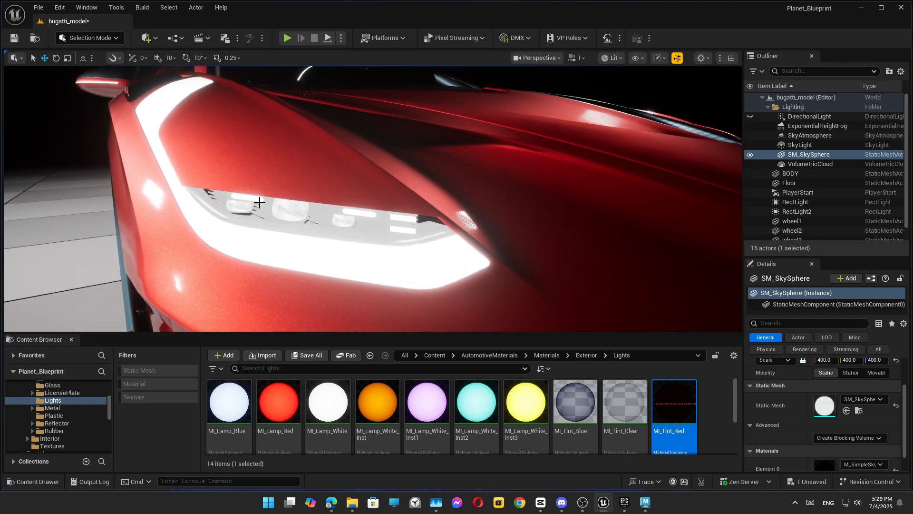
pyautogui.scroll(4, 259, 203)
pyautogui.scroll(-4, 322, 186)
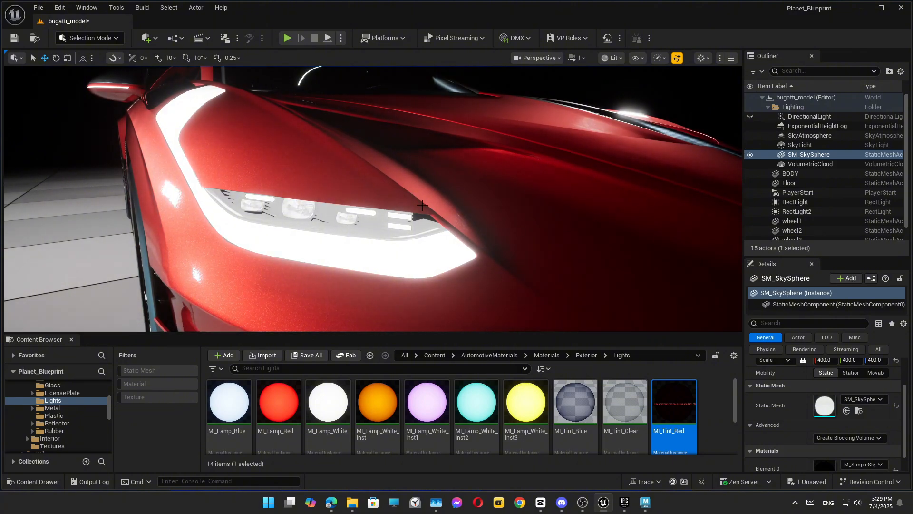
pyautogui.scroll(-2, 803, 406)
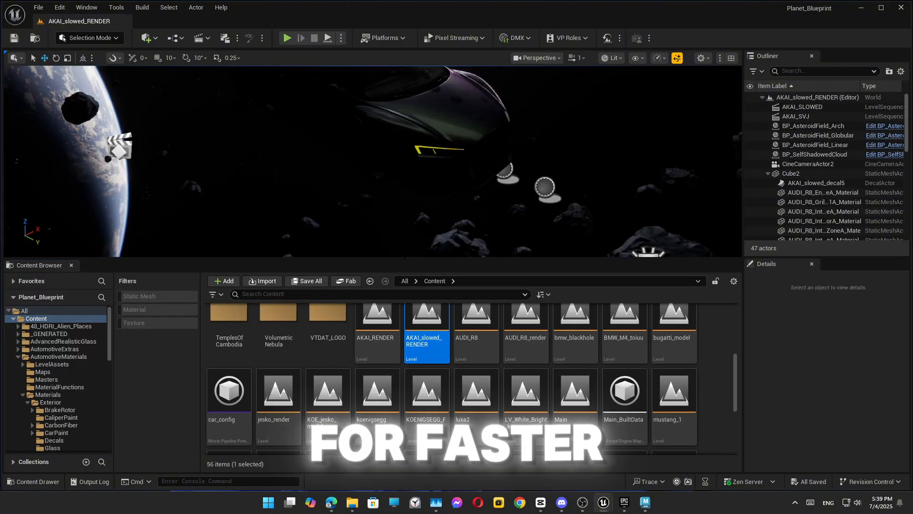
# - Enlarge the viewport of the AKAI_slowed_RENDER level and view the car within the wider asteroid scene
pyautogui.moveTo(432, 258); pyautogui.dragTo(432, 399)
pyautogui.scroll(-3, 373, 231)
pyautogui.scroll(-2, 373, 232)
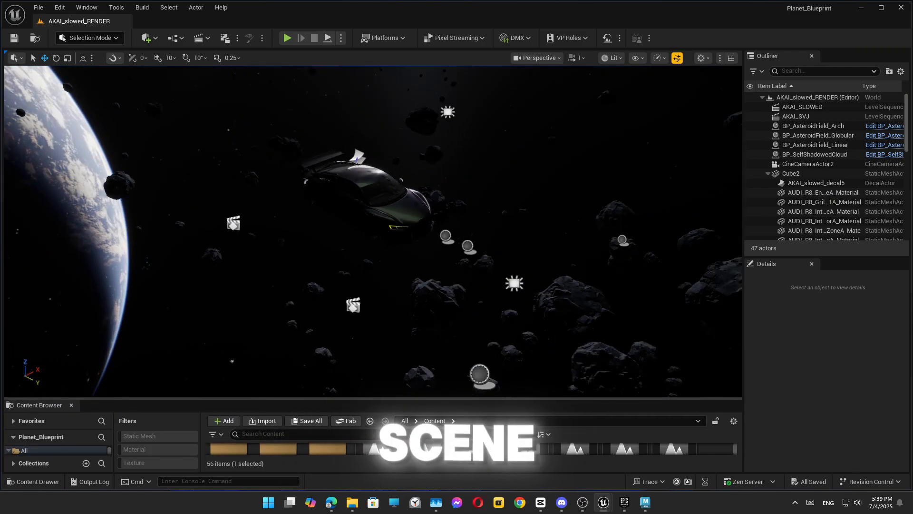
# - Switch the viewport to Unlit shading to see the car and asteroid scene clearly
pyautogui.click(610, 62)
pyautogui.click(619, 91)
pyautogui.moveTo(552, 218); pyautogui.dragTo(455, 200, button='right')
# - Try to delete the Cube2 actor together with all the Audi R8 parts and the decal under it
pyautogui.click(455, 200)
pyautogui.scroll(5, 815, 159)
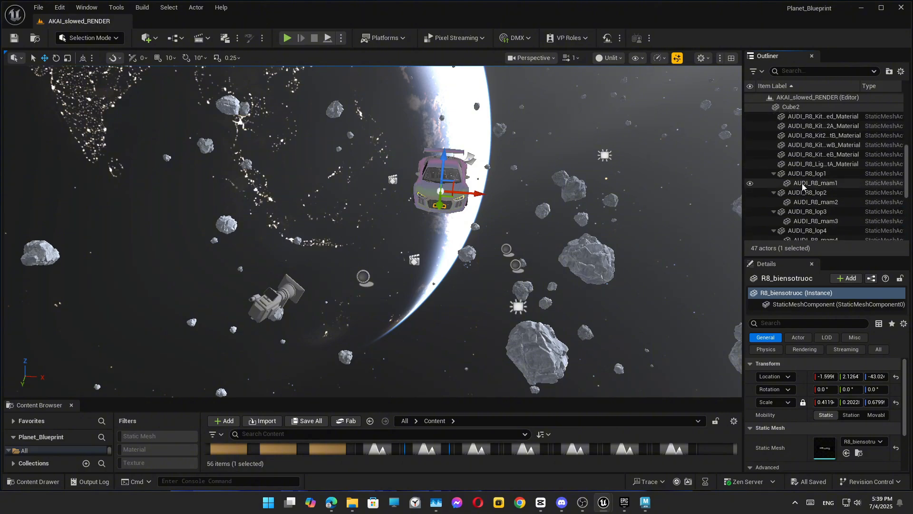
pyautogui.keyDown('shift'); pyautogui.click(803, 125); pyautogui.keyUp('shift')
pyautogui.press('Delete')
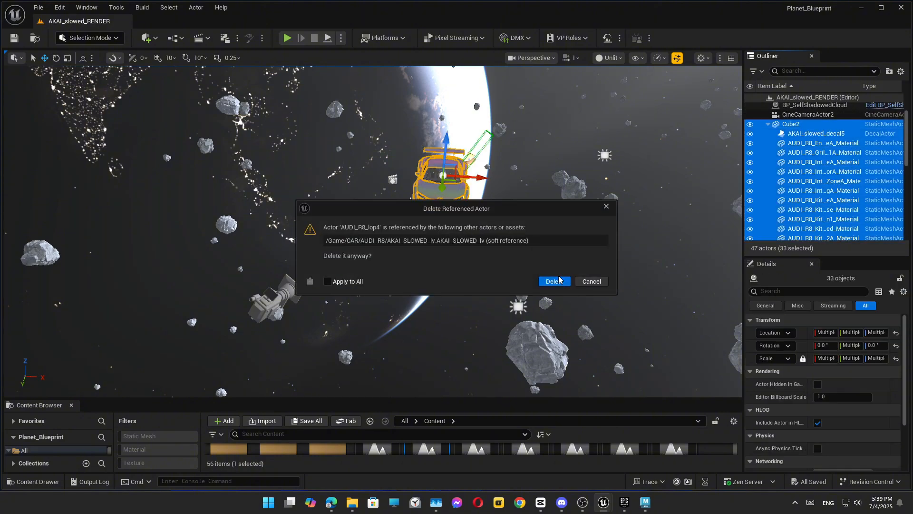
pyautogui.click(589, 279)
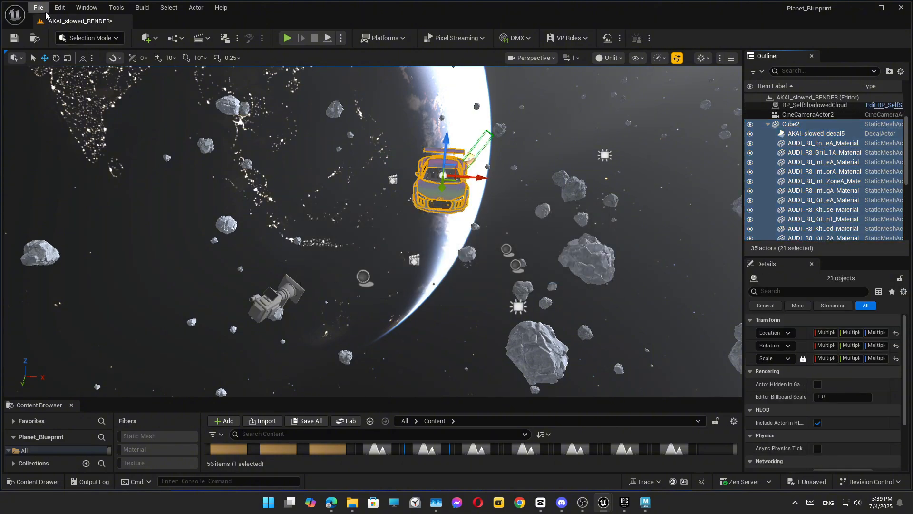
# - Save the current level under the new name BUGATTI_RENDER_test in the Content folder
pyautogui.click(41, 9)
pyautogui.click(83, 132)
pyautogui.click(258, 394)
pyautogui.moveTo(255, 394); pyautogui.dragTo(188, 395)
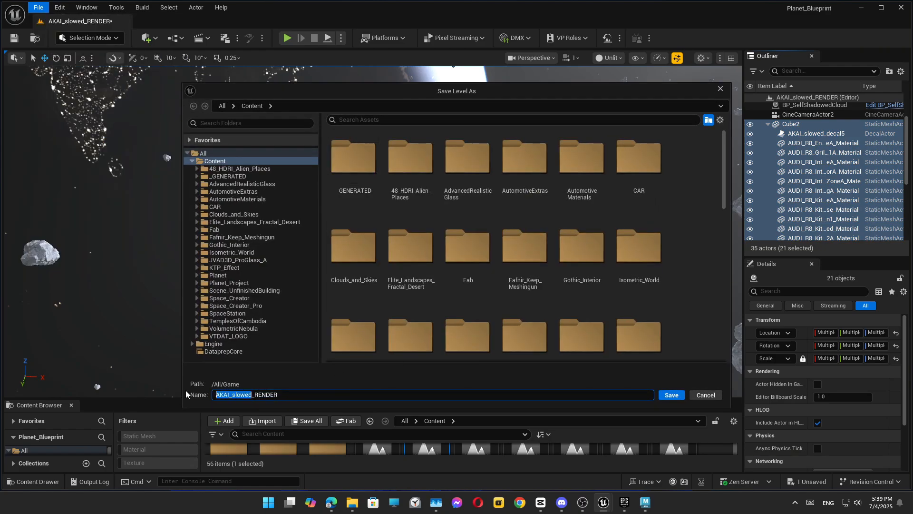
pyautogui.write('BUGATTI_RENDER_test')
pyautogui.press('Return')
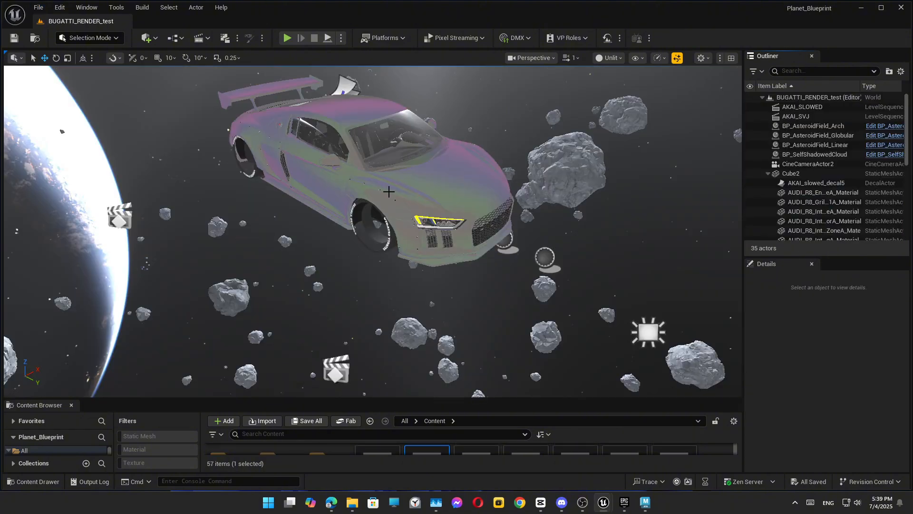
# - Delete Cube2 and all remaining Audi R8 actors from the BUGATTI_RENDER_test level
pyautogui.click(796, 175)
pyautogui.scroll(-8, 804, 183)
pyautogui.keyDown('shift'); pyautogui.click(818, 184); pyautogui.keyUp('shift')
pyautogui.press('Delete')
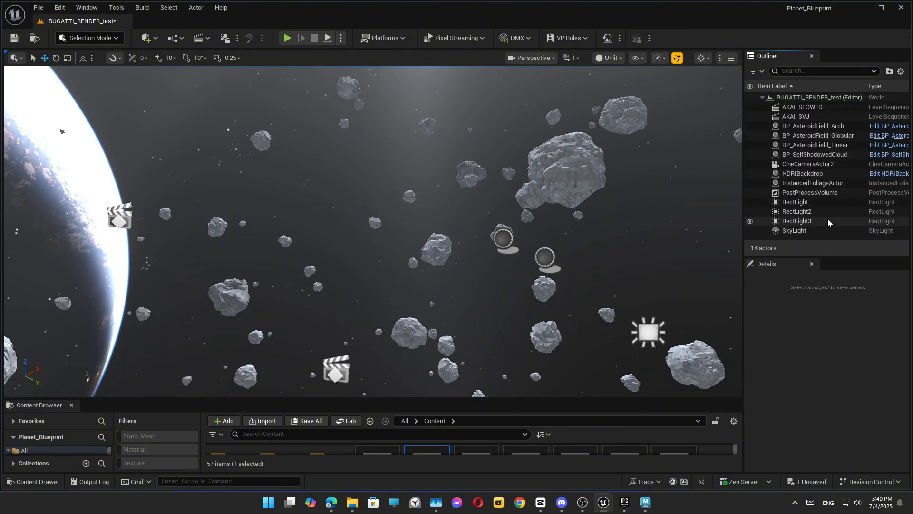
# - Delete the three rect lights and the SkyLight from the level
pyautogui.click(828, 220)
pyautogui.keyDown('shift'); pyautogui.click(815, 202); pyautogui.keyUp('shift')
pyautogui.press('Delete')
pyautogui.click(818, 202)
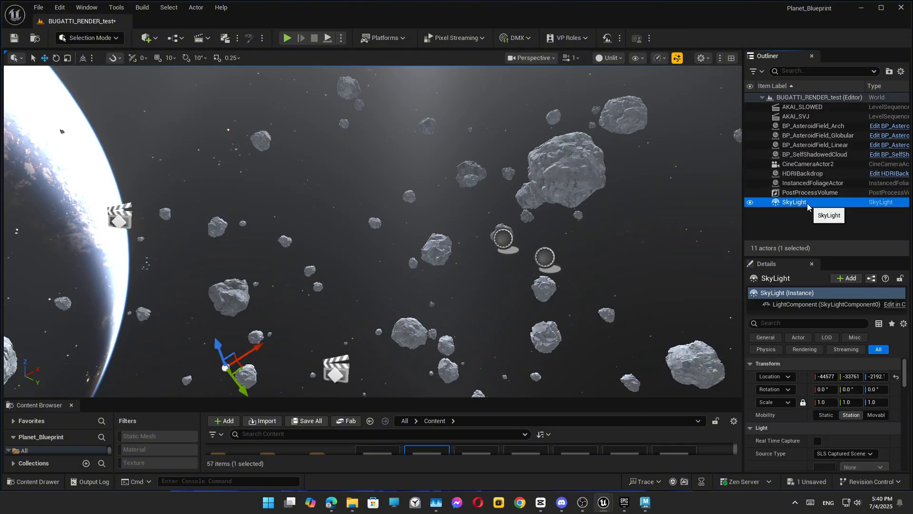
pyautogui.press('Delete')
# - Hide the HDRIBackdrop and show it again to check what it contributes to the scene
pyautogui.click(806, 193)
pyautogui.click(803, 173)
pyautogui.click(750, 174)
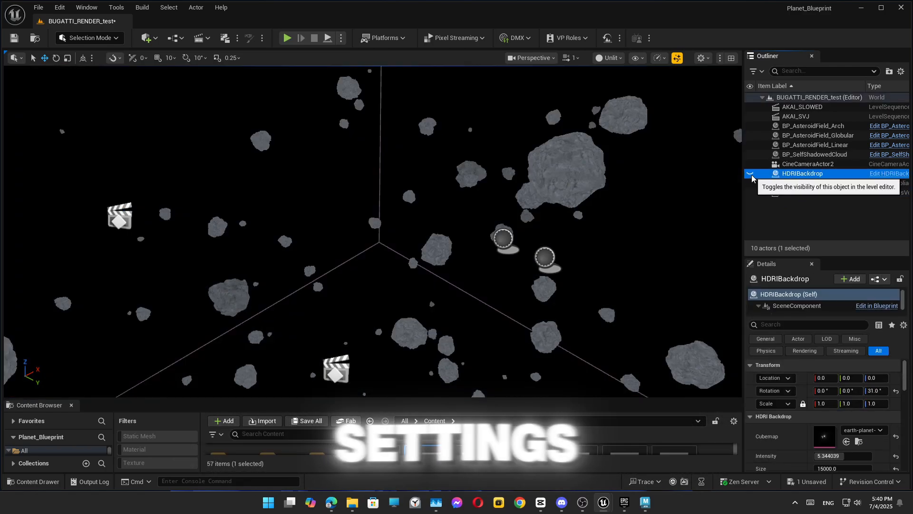
pyautogui.click(750, 174)
# - Delete the Arch, Globular and Linear asteroid fields and BP_SelfShadowedCloud from the level
pyautogui.click(814, 154)
pyautogui.click(798, 135)
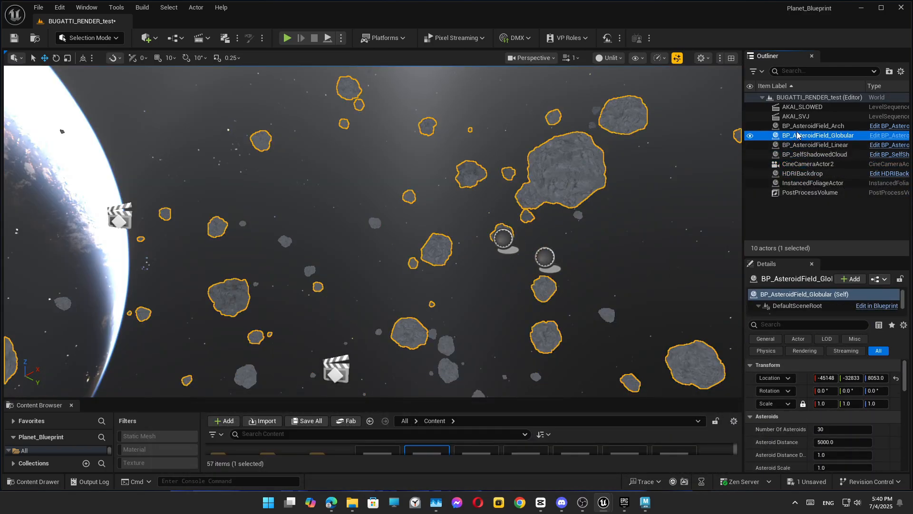
pyautogui.click(798, 126)
pyautogui.press('Delete')
pyautogui.click(797, 135)
pyautogui.press('Delete')
pyautogui.click(795, 127)
pyautogui.press('Delete')
pyautogui.click(795, 127)
pyautogui.press('Delete')
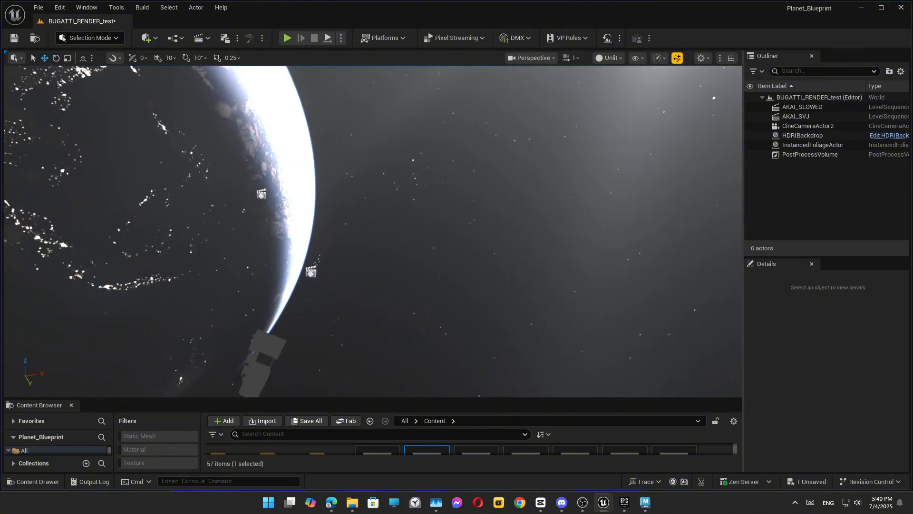
# - Switch the viewport back to Lit shading and show the HDRIBackdrop's cubemap settings
pyautogui.click(609, 58)
pyautogui.click(623, 88)
pyautogui.click(802, 135)
pyautogui.scroll(-3, 860, 412)
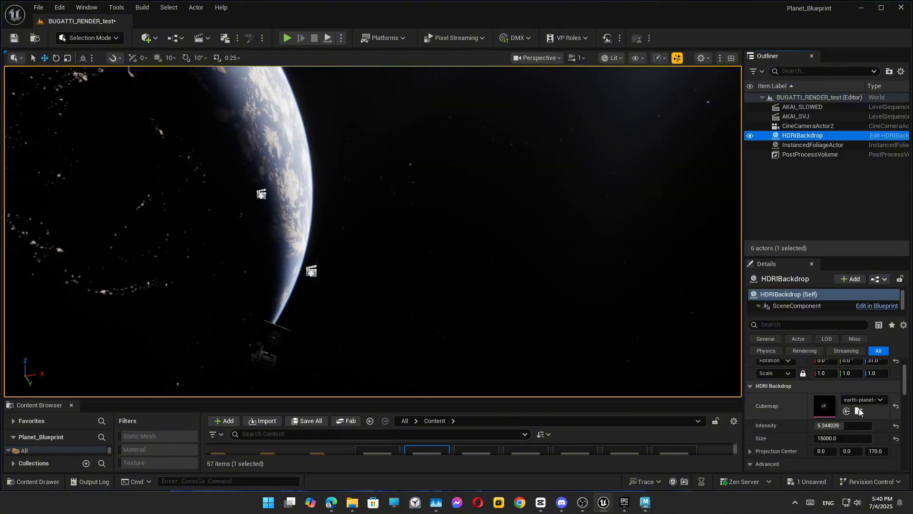
# - Try the alien_green cubemap from the HDR folder on the HDRIBackdrop and restore the earth-planet-from-space cubemap
pyautogui.moveTo(465, 399); pyautogui.dragTo(465, 301)
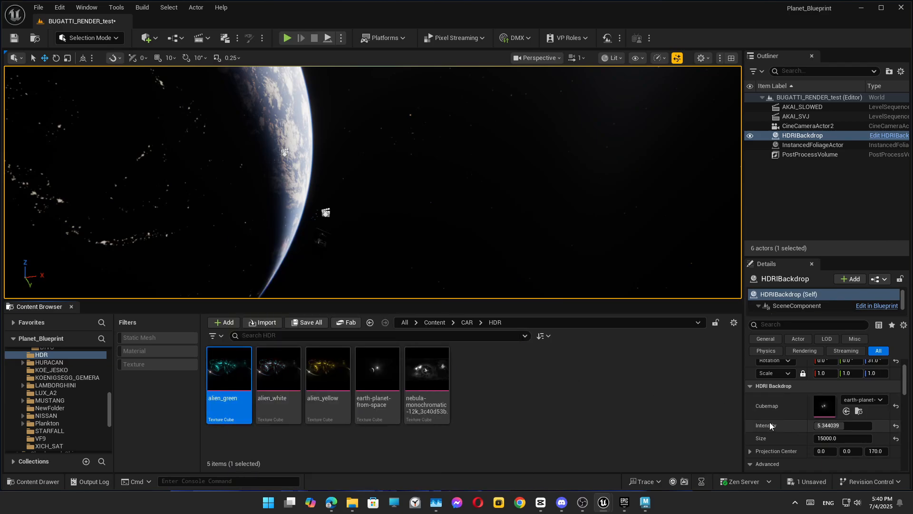
pyautogui.click(846, 411)
pyautogui.moveTo(467, 301); pyautogui.dragTo(481, 372)
pyautogui.moveTo(418, 267); pyautogui.dragTo(342, 257, button='right')
pyautogui.click(847, 411)
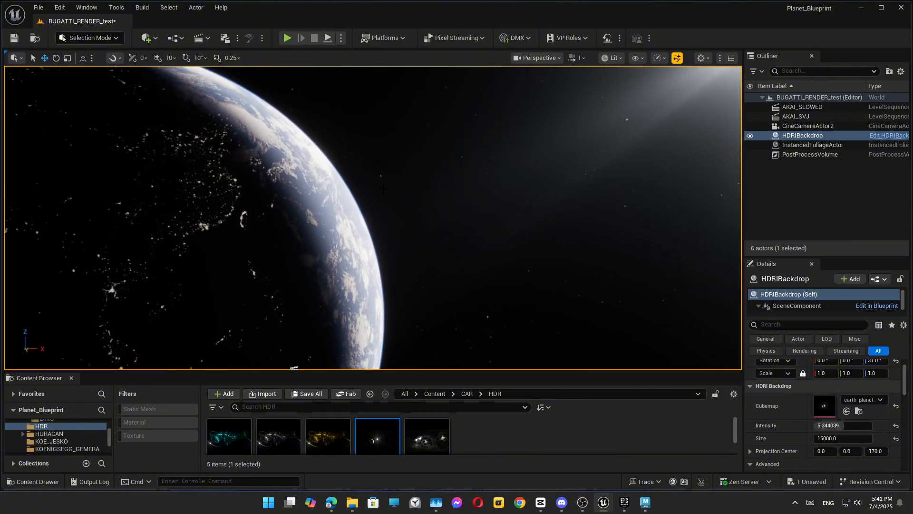
# - Add a cube and scale it into a wide, flat platform, about 10.8 by 12.3 in X and Y scale
pyautogui.click(147, 37)
pyautogui.moveTo(207, 170)
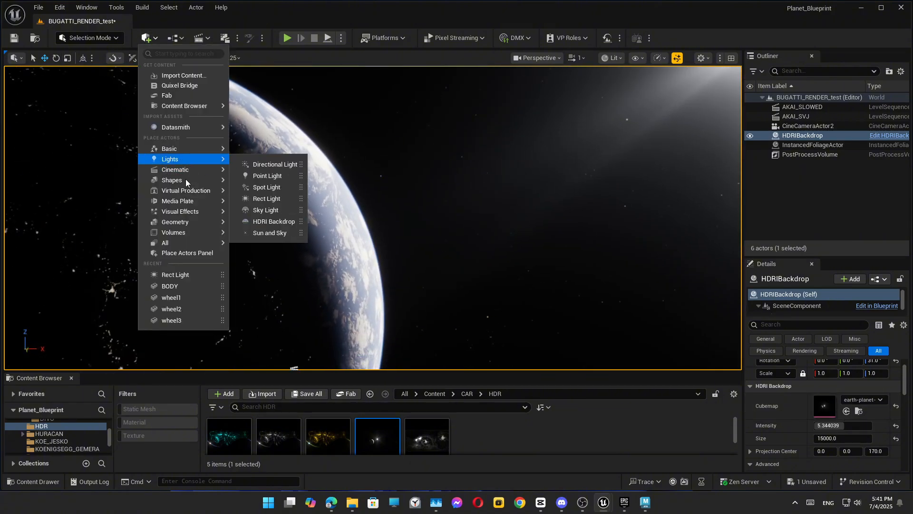
pyautogui.click(259, 185)
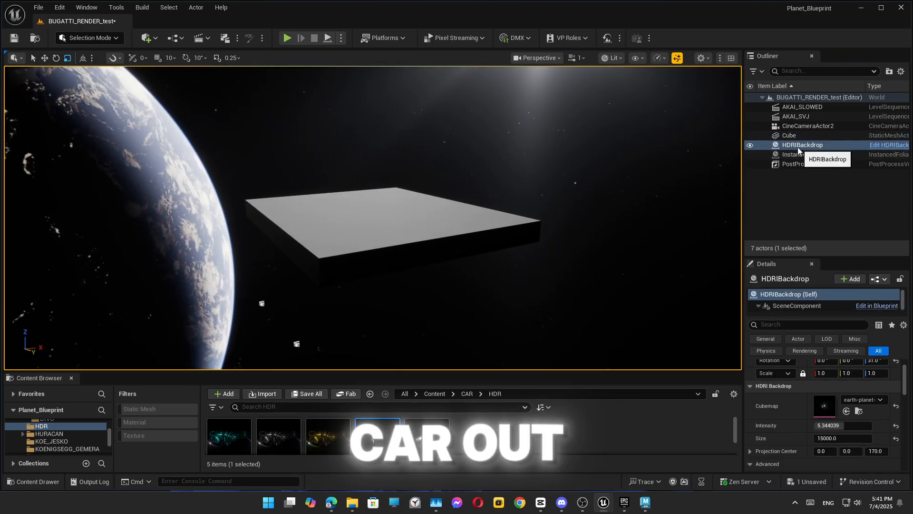
# - Add a Sky Light to the level alongside the HDRIBackdrop and post-process volume
pyautogui.click(148, 38)
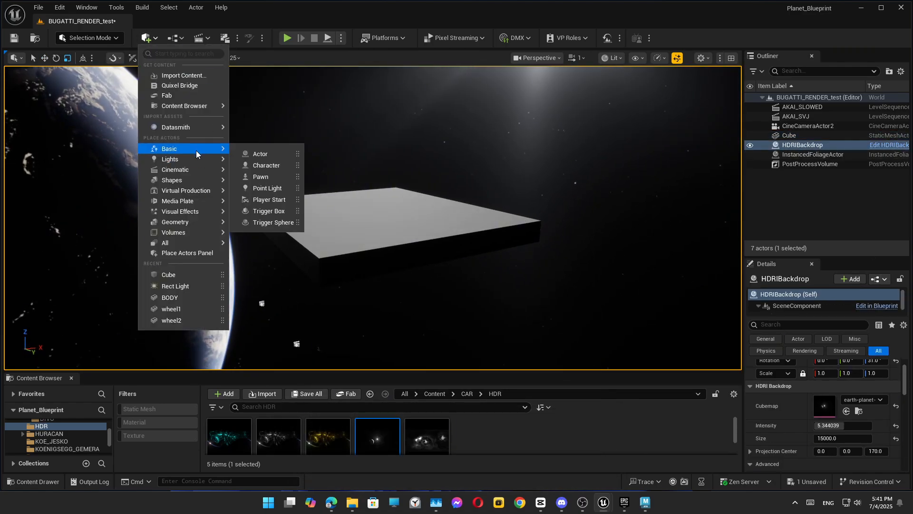
pyautogui.moveTo(195, 158)
pyautogui.click(265, 211)
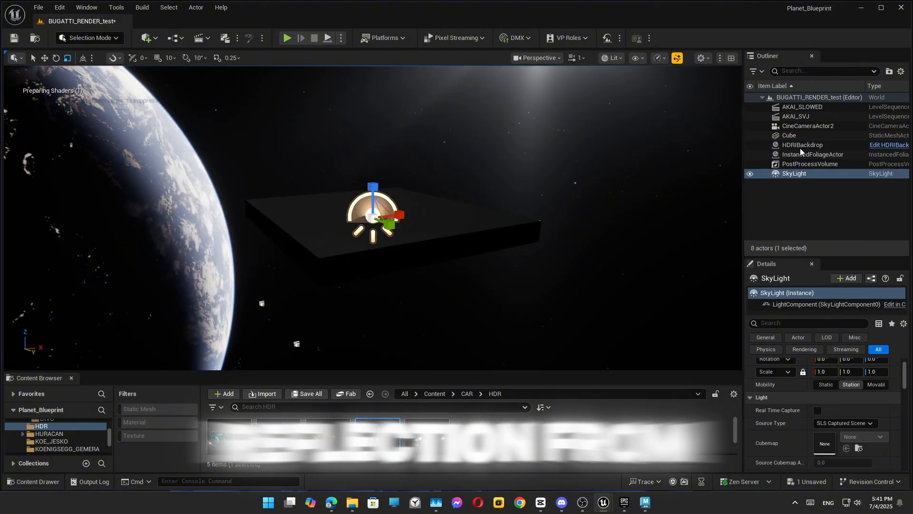
pyautogui.click(800, 146)
pyautogui.keyDown('ctrl'); pyautogui.click(805, 174); pyautogui.keyUp('ctrl')
pyautogui.keyDown('ctrl'); pyautogui.click(828, 164); pyautogui.keyUp('ctrl')
pyautogui.press('Escape')
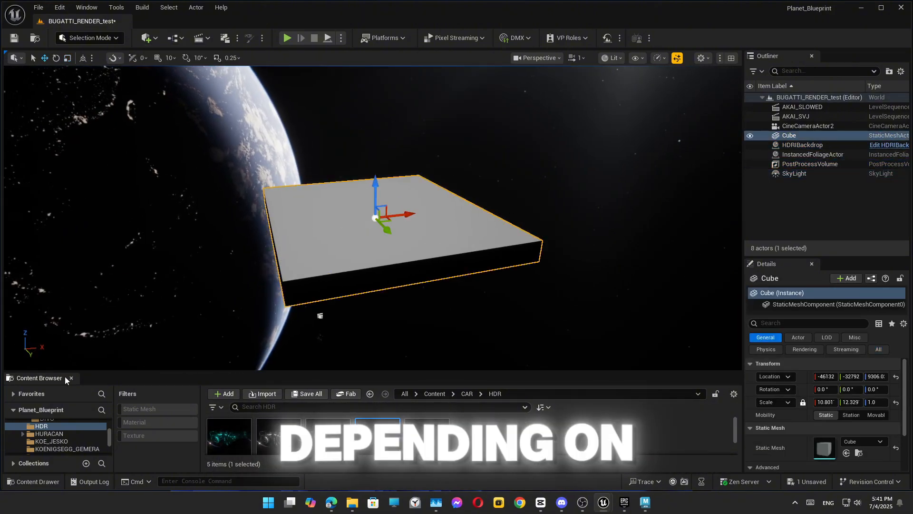
# - Filter the BUGATTI/DIVO folder to static meshes and place BODY and wheel1 to wheel4 on the cube platform
pyautogui.moveTo(68, 371); pyautogui.dragTo(67, 255)
pyautogui.scroll(2, 54, 358)
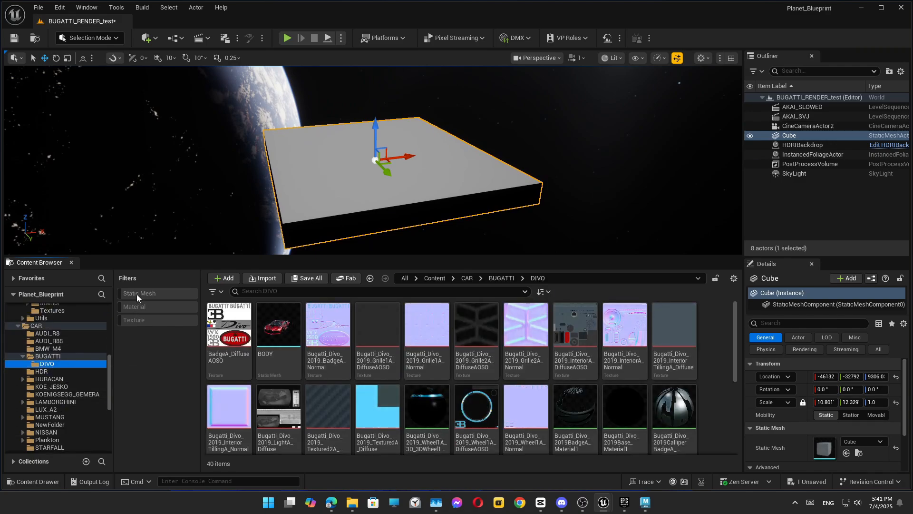
pyautogui.click(138, 293)
pyautogui.click(231, 328)
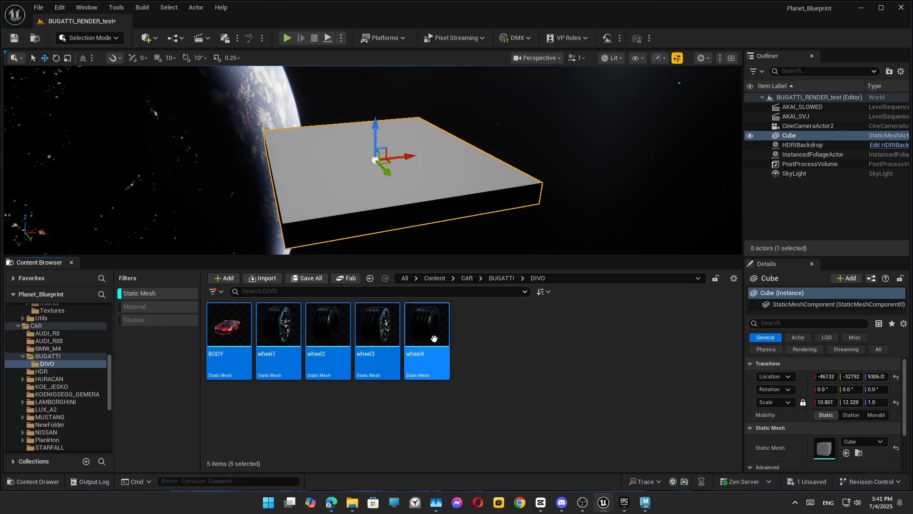
pyautogui.moveTo(433, 338); pyautogui.dragTo(381, 152)
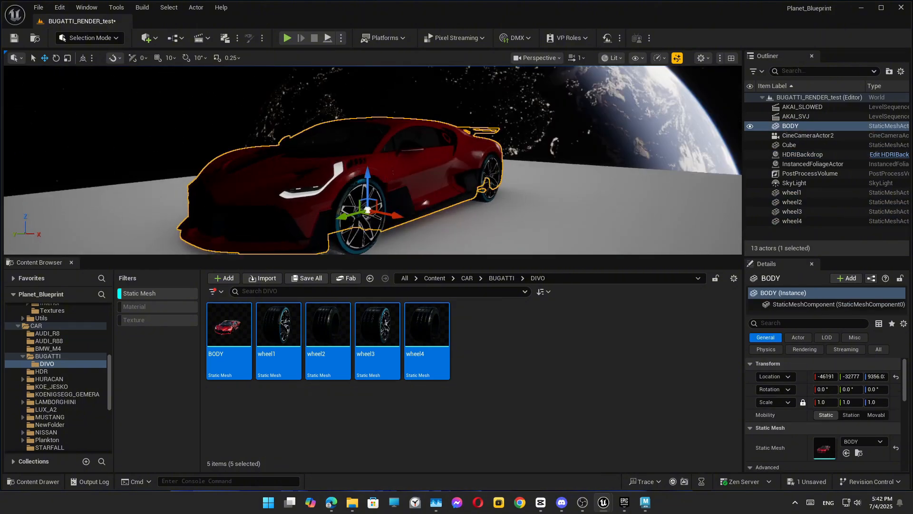
# - Try SLS Specified Cubemap as the SkyLight's source type and return it to SLS Captured Scene
pyautogui.keyDown('alt'); pyautogui.moveTo(517, 138); pyautogui.dragTo(656, 138); pyautogui.keyUp('alt')
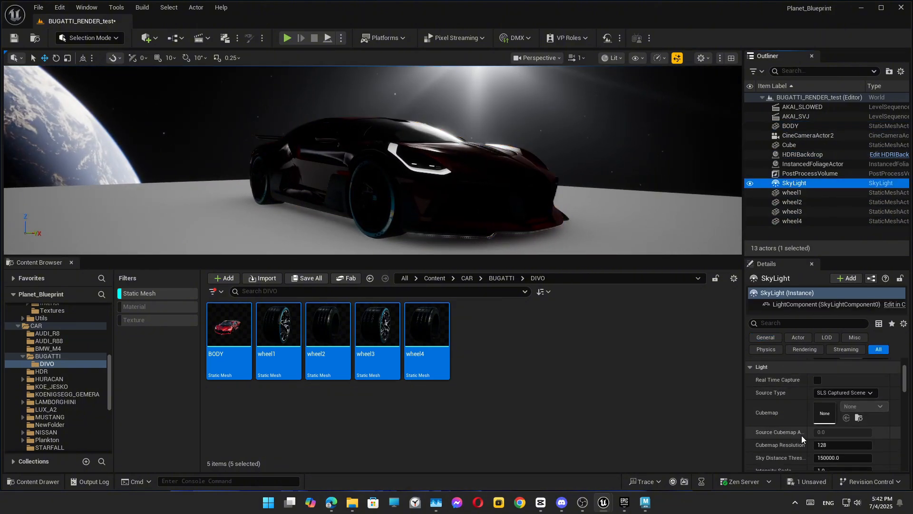
pyautogui.click(832, 411)
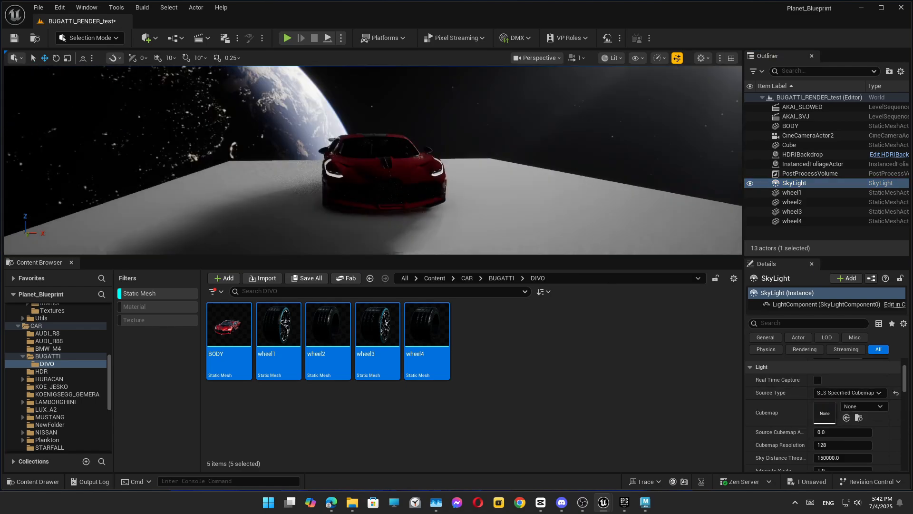
pyautogui.click(833, 393)
pyautogui.click(852, 404)
pyautogui.click(842, 412)
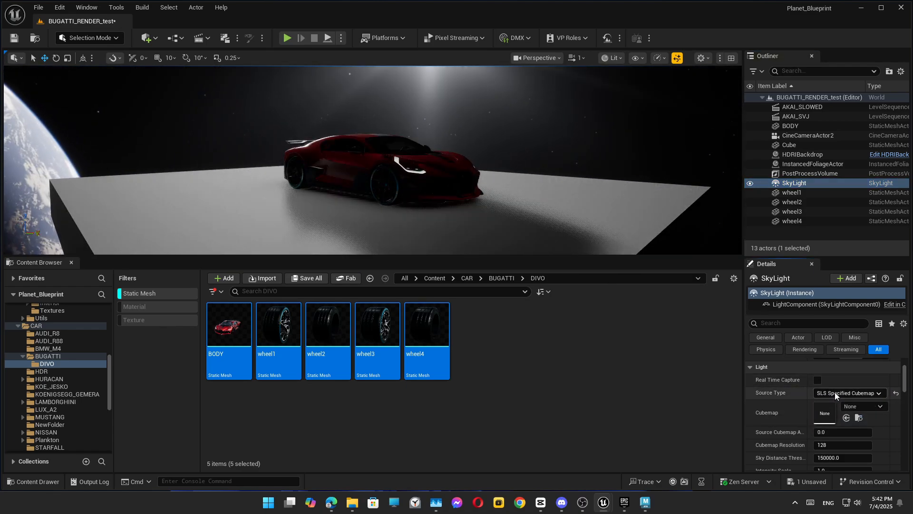
pyautogui.click(835, 393)
pyautogui.click(840, 402)
# - Examine the car's glowing headlight up close under the captured sky lighting
pyautogui.moveTo(561, 190); pyautogui.dragTo(423, 171, button='right')
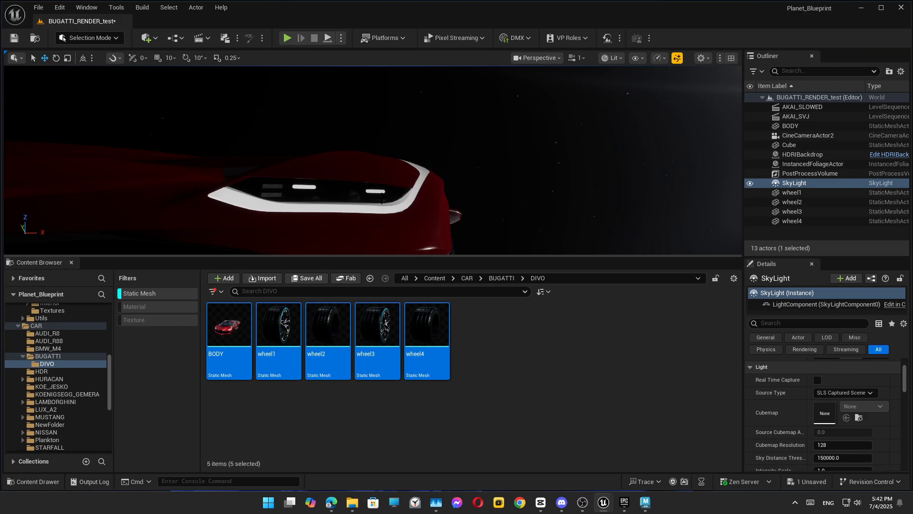
pyautogui.scroll(-3, 382, 198)
pyautogui.scroll(1, 382, 198)
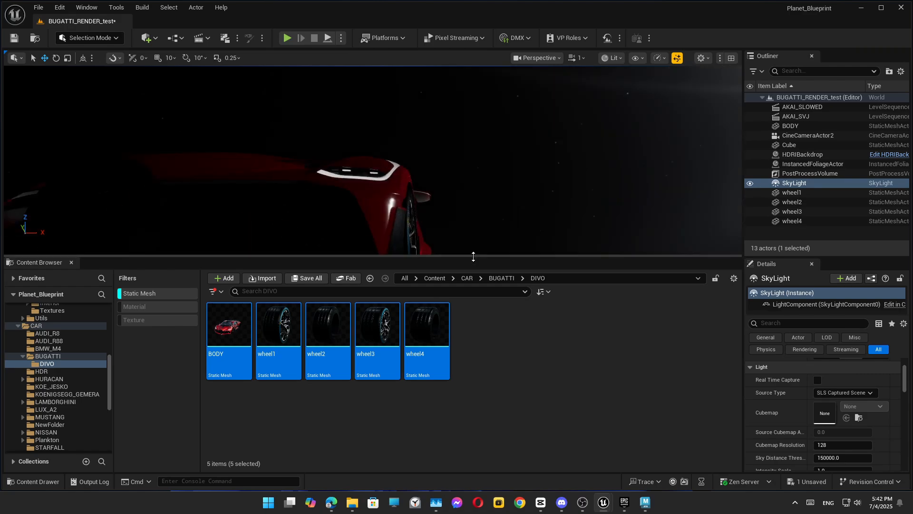
# - Enlarge the viewport around the car and set the SkyLight's Intensity Scale to 7.0
pyautogui.moveTo(473, 256); pyautogui.dragTo(473, 406)
pyautogui.moveTo(471, 295); pyautogui.dragTo(680, 312, button='right')
pyautogui.moveTo(680, 312)
pyautogui.keyDown('alt'); pyautogui.mouseDown()
pyautogui.moveTo(528, 309)
pyautogui.moveTo(575, 319)
pyautogui.moveTo(528, 321)
pyautogui.moveTo(599, 309)
pyautogui.moveTo(666, 319)
pyautogui.moveTo(669, 304)
pyautogui.moveTo(737, 321)
pyautogui.moveTo(665, 316)
pyautogui.mouseUp(); pyautogui.keyUp('alt')
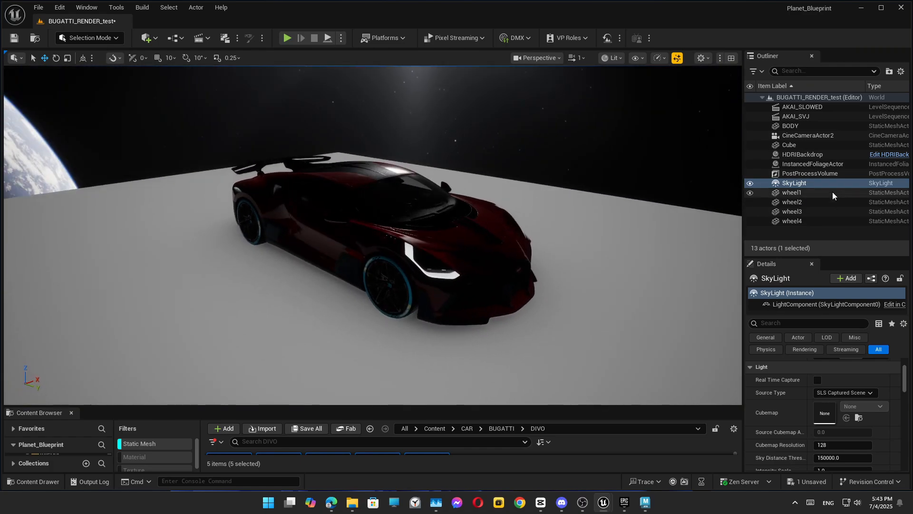
pyautogui.scroll(-3, 827, 394)
pyautogui.press('Return')
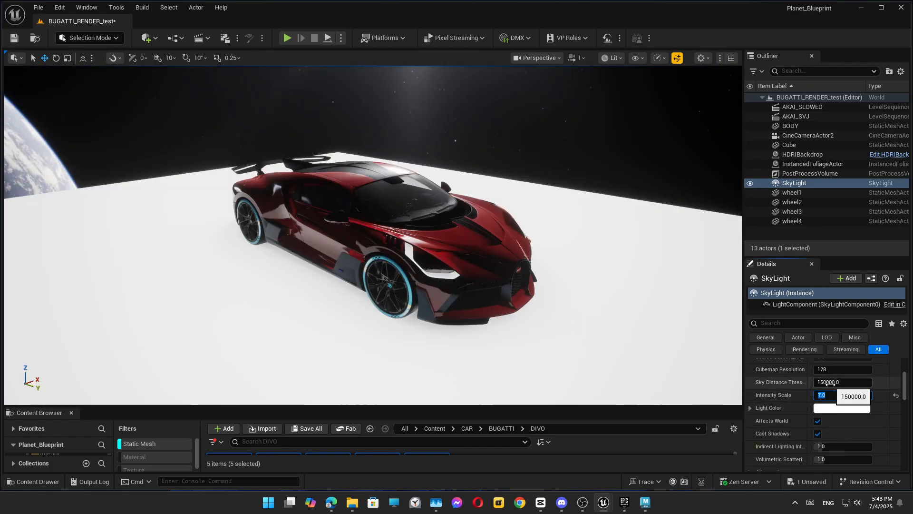
# - Lower the HDRIBackdrop's intensity to about 4.28 while checking the lighting on the car and platform
pyautogui.click(541, 156)
pyautogui.scroll(-3, 565, 202)
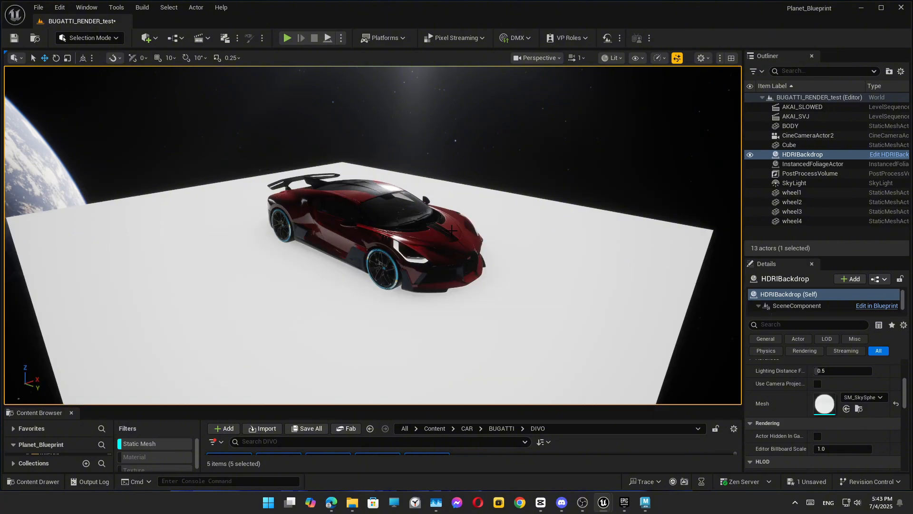
pyautogui.scroll(8, 867, 424)
pyautogui.scroll(-2, 868, 425)
pyautogui.scroll(-1, 867, 424)
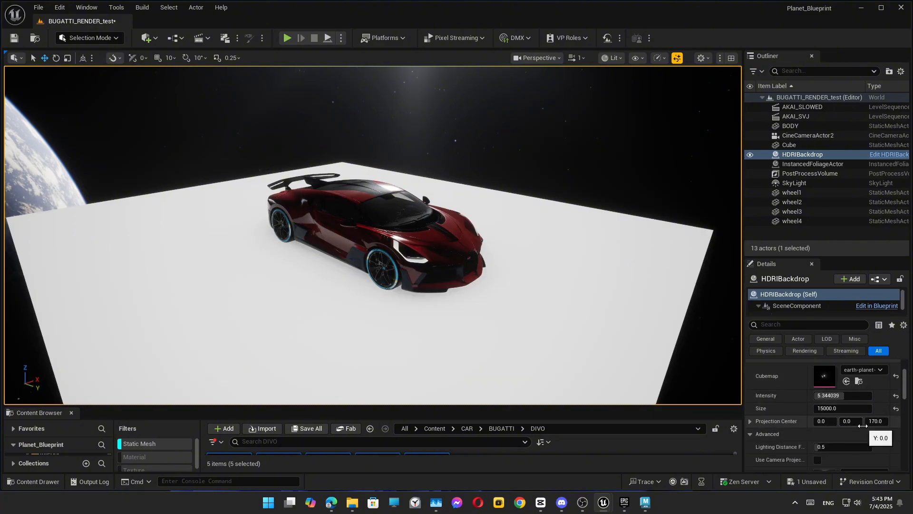
pyautogui.moveTo(843, 395); pyautogui.dragTo(837, 395)
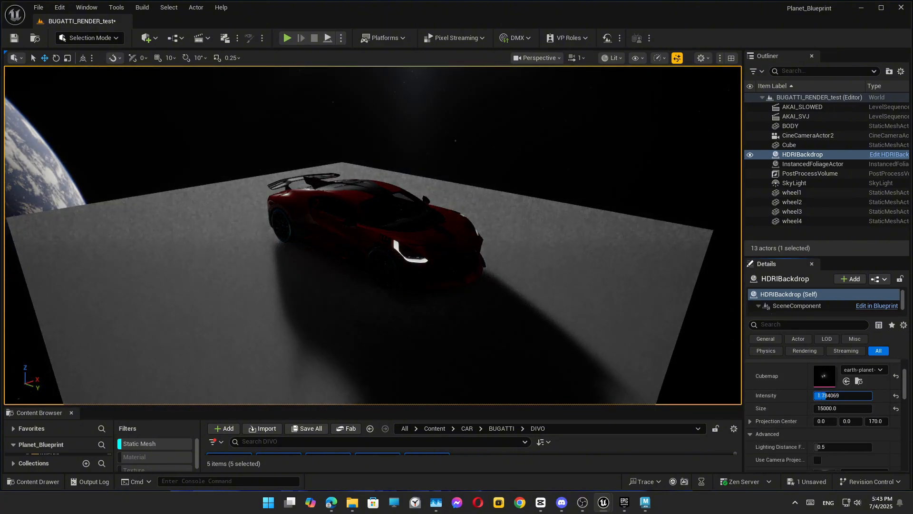
pyautogui.moveTo(575, 257); pyautogui.dragTo(565, 223, button='right')
pyautogui.moveTo(837, 396); pyautogui.dragTo(838, 396)
pyautogui.scroll(4, 818, 416)
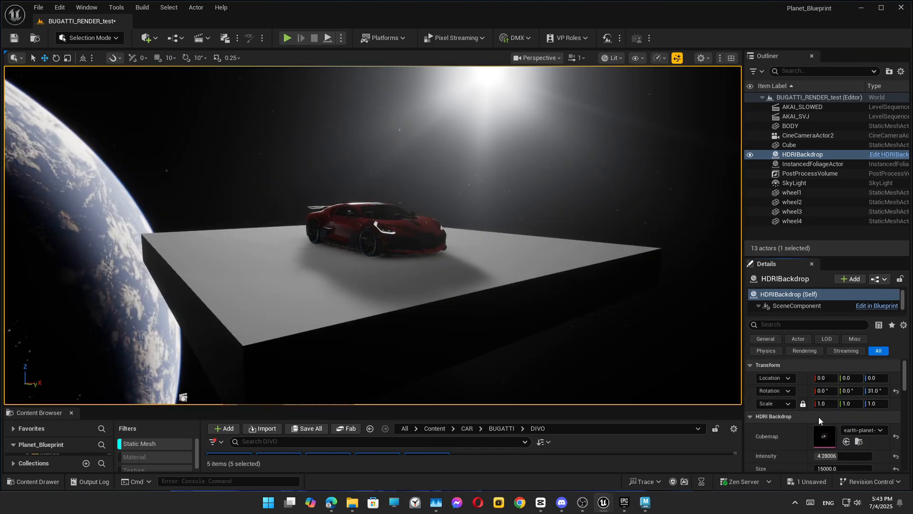
pyautogui.scroll(-7, 820, 416)
pyautogui.scroll(7, 820, 415)
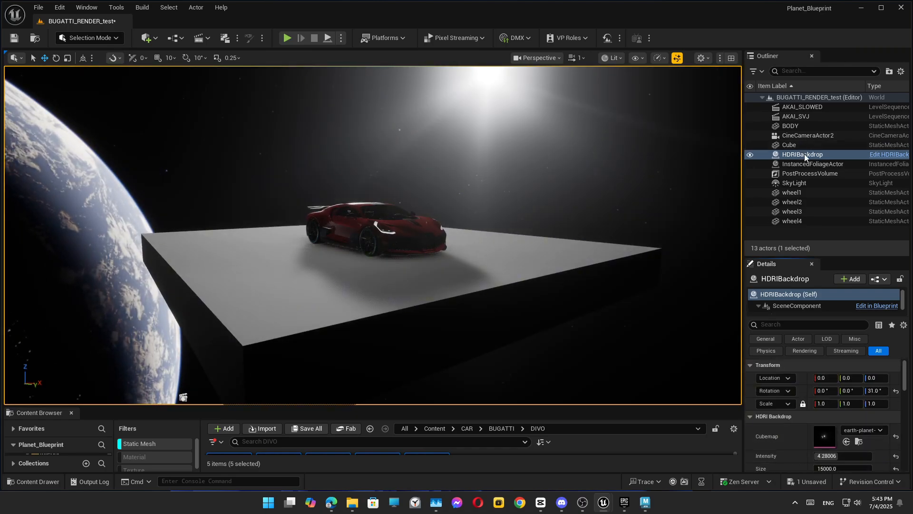
# - Set the SkyLight's source type to SLS Specified Cubemap and enable Real Time Capture
pyautogui.click(789, 184)
pyautogui.scroll(-2, 841, 456)
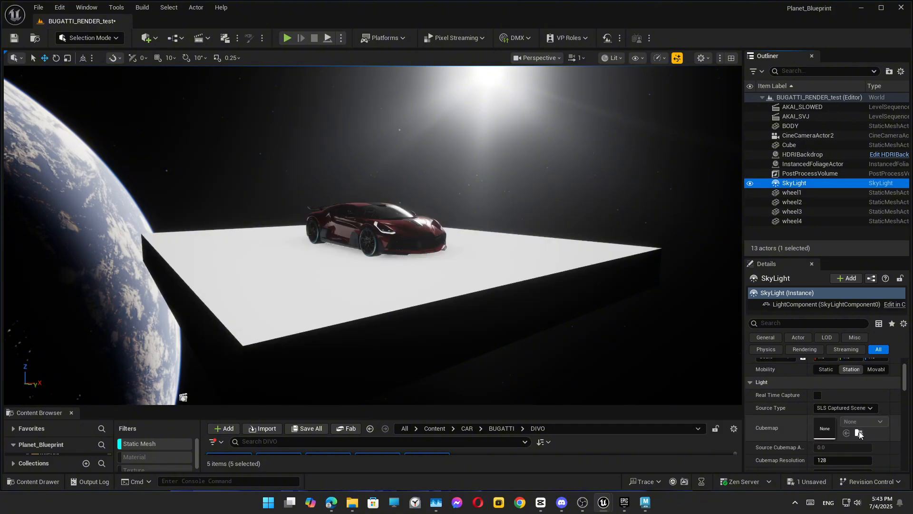
pyautogui.click(848, 428)
pyautogui.moveTo(501, 288); pyautogui.dragTo(713, 288, button='right')
pyautogui.click(816, 395)
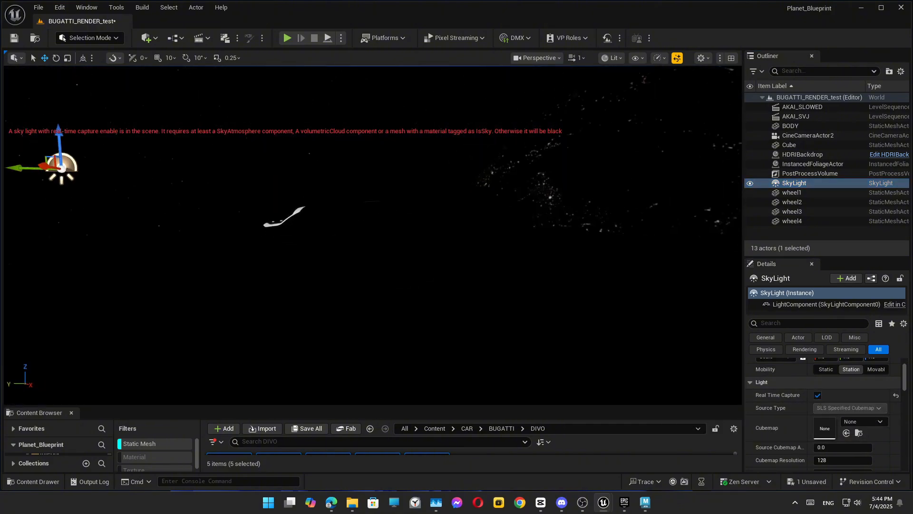
# - Scale the Cube platform down horizontally toward the car's footprint and shift it closer around the car
pyautogui.scroll(-2, 865, 445)
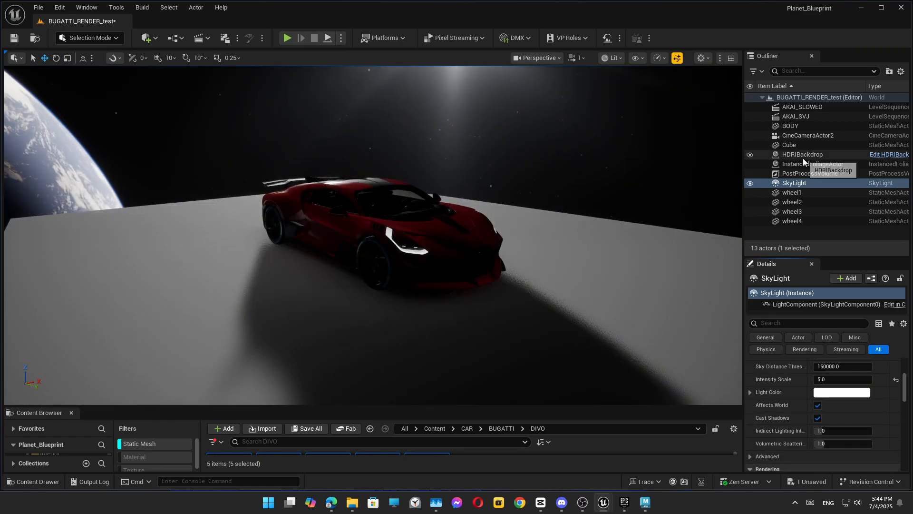
pyautogui.click(802, 135)
pyautogui.click(789, 145)
pyautogui.keyDown('alt'); pyautogui.moveTo(574, 184); pyautogui.dragTo(466, 281); pyautogui.keyUp('alt')
pyautogui.moveTo(428, 198); pyautogui.dragTo(407, 199)
pyautogui.moveTo(378, 234); pyautogui.dragTo(324, 171)
pyautogui.press('r')
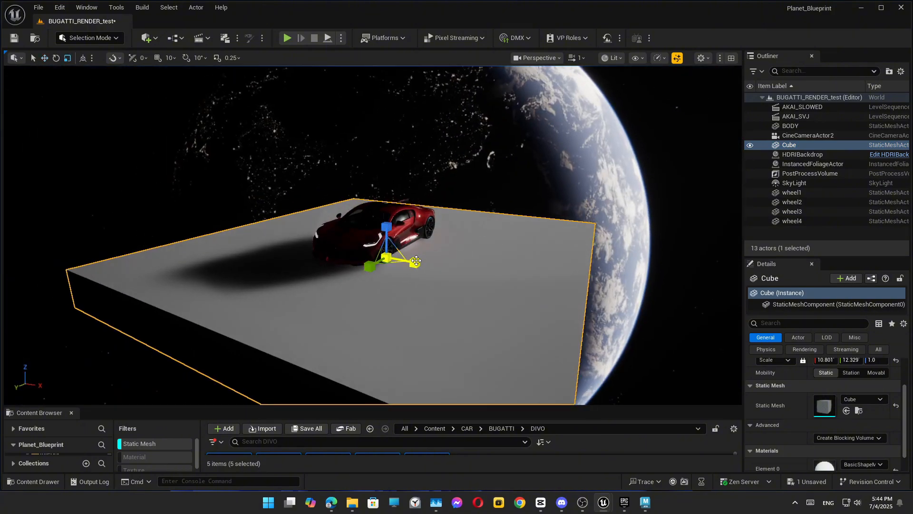
pyautogui.moveTo(416, 261); pyautogui.dragTo(504, 290)
pyautogui.moveTo(381, 241); pyautogui.dragTo(344, 243)
pyautogui.press('w')
pyautogui.moveTo(384, 241); pyautogui.dragTo(397, 241)
# - Scale the Cube's height to about 1.53 and raise it so the box encloses the whole car
pyautogui.keyDown('alt'); pyautogui.moveTo(397, 241); pyautogui.dragTo(266, 252); pyautogui.keyUp('alt')
pyautogui.press('r')
pyautogui.keyDown('alt'); pyautogui.moveTo(456, 276); pyautogui.dragTo(376, 218); pyautogui.keyUp('alt')
pyautogui.press('w')
pyautogui.moveTo(378, 228); pyautogui.dragTo(377, 196)
pyautogui.keyDown('alt'); pyautogui.moveTo(376, 196); pyautogui.dragTo(442, 186); pyautogui.keyUp('alt')
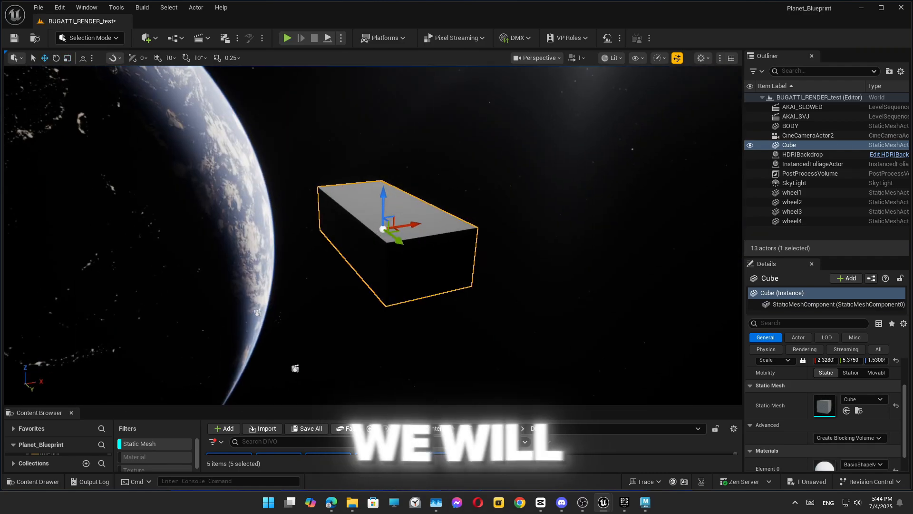
# - Attach BODY and wheel1 through wheel4 to the Cube as child actors
pyautogui.click(790, 222)
pyautogui.keyDown('shift'); pyautogui.click(777, 194); pyautogui.keyUp('shift')
pyautogui.keyDown('ctrl'); pyautogui.click(790, 128); pyautogui.keyUp('ctrl')
pyautogui.moveTo(791, 128); pyautogui.dragTo(792, 145)
# - Find the Cube's Visible property by filtering for "vis" and turn it off
pyautogui.click(767, 136)
pyautogui.click(780, 136)
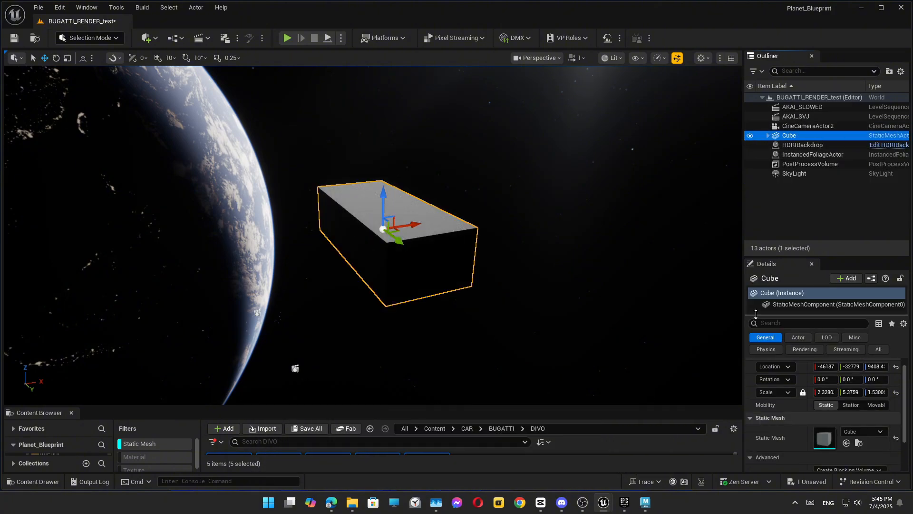
pyautogui.write('vis')
pyautogui.click(817, 415)
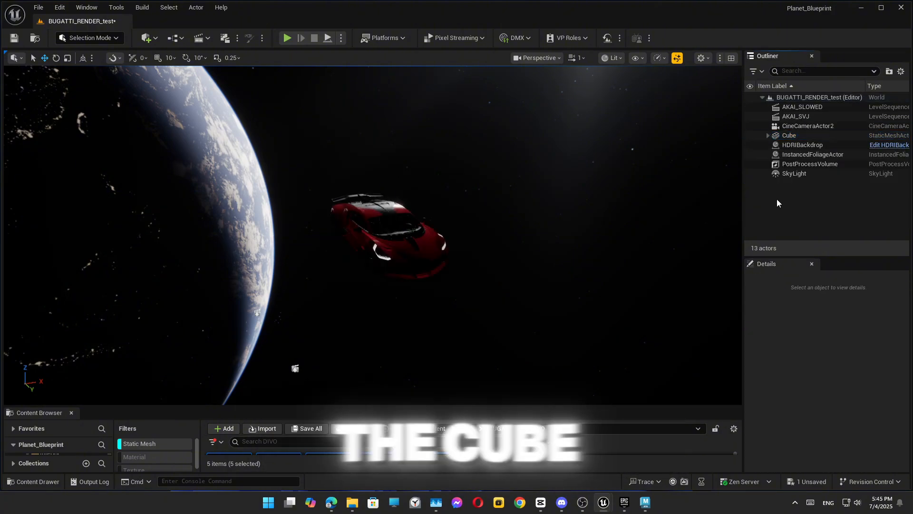
# - Try rotating the hidden Cube together with the attached car and undo the rotation
pyautogui.press('e')
pyautogui.moveTo(350, 192); pyautogui.dragTo(238, 190)
pyautogui.hotkey('ctrl', 'z')
# - Switch the viewport to Unlit shading and test-rotate the car rig once more, undoing the rotation
pyautogui.scroll(6, 373, 235)
pyautogui.click(611, 58)
pyautogui.click(614, 109)
pyautogui.moveTo(364, 174); pyautogui.dragTo(236, 290)
pyautogui.hotkey('ctrl', 'z')
pyautogui.click(236, 288)
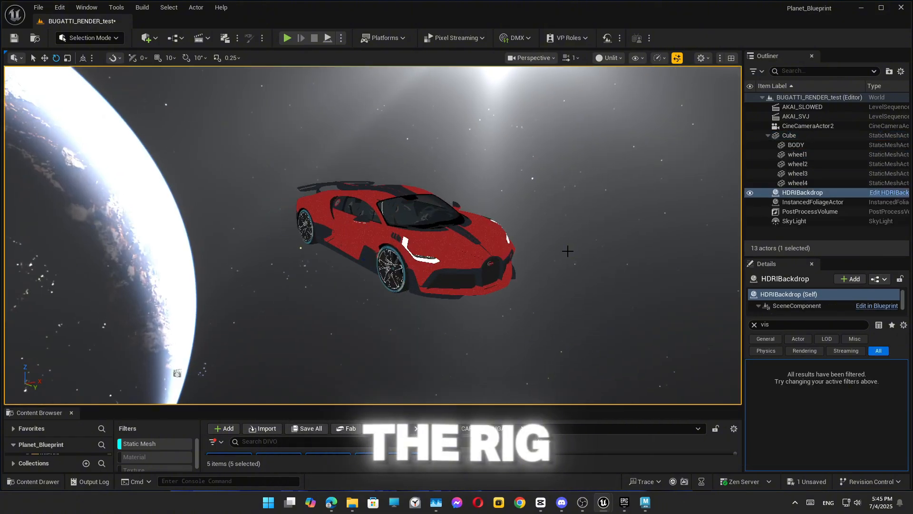
# - Locate the front wheel2 actor's mesh in the DIVO folder, enlarging the asset area and filtering to static meshes
pyautogui.click(391, 267)
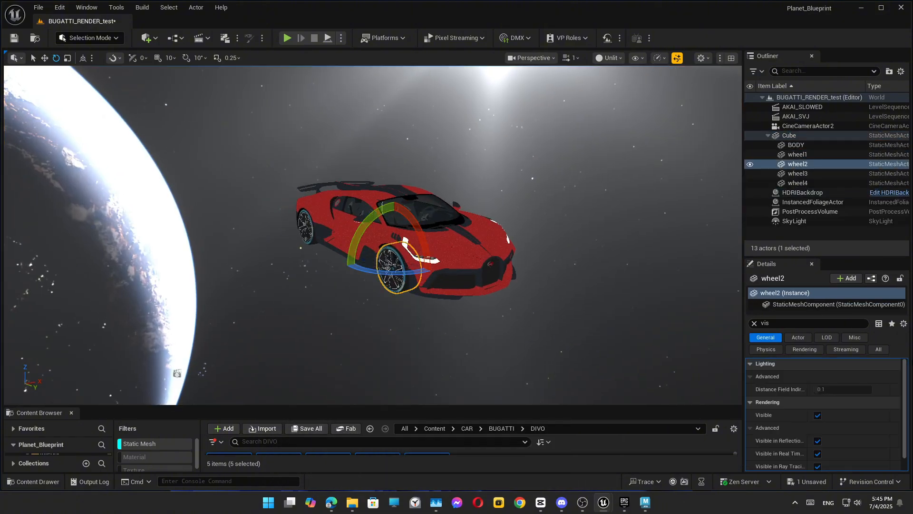
pyautogui.scroll(-2, 828, 405)
pyautogui.click(858, 408)
pyautogui.moveTo(653, 407); pyautogui.dragTo(607, 197)
pyautogui.click(150, 233)
# - Duplicate the wheel2 mesh as wheel2_spin and assign the copy to the wheel2 actor
pyautogui.rightClick(336, 267)
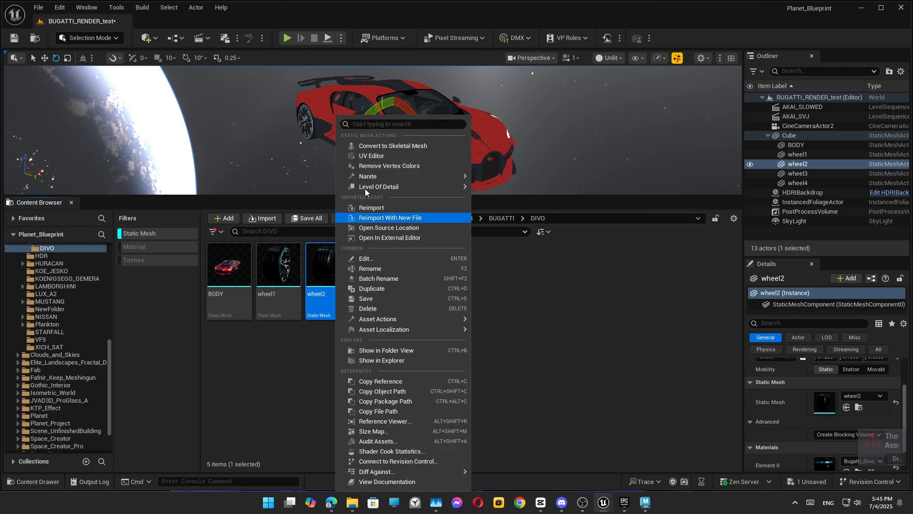
pyautogui.click(372, 288)
pyautogui.write('wheel2_spin')
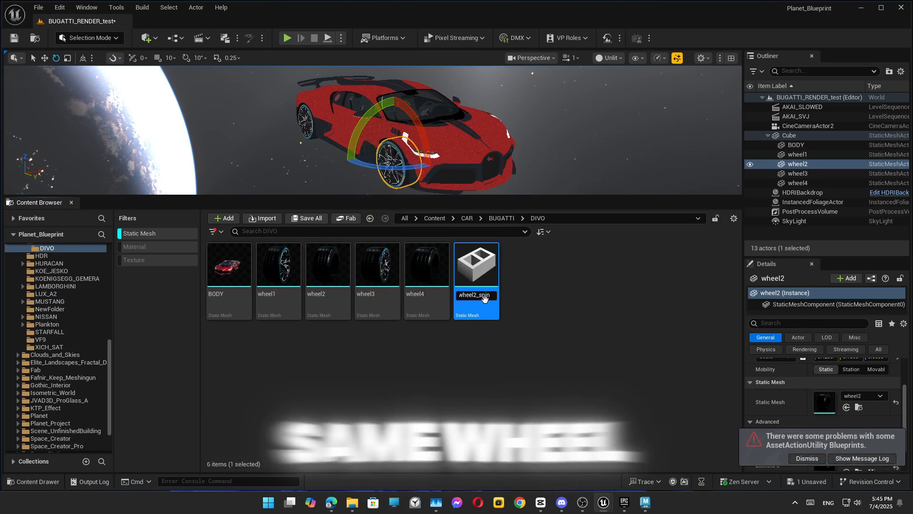
pyautogui.press('Return')
pyautogui.click(846, 407)
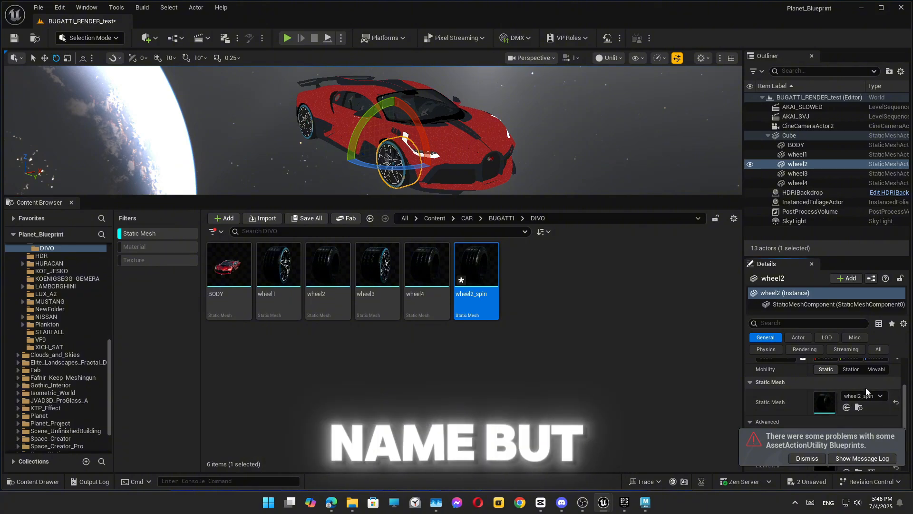
# - Switch to Modeling Mode and use Edit Pivot to move wheel2's pivot to its center
pyautogui.click(103, 38)
pyautogui.click(91, 94)
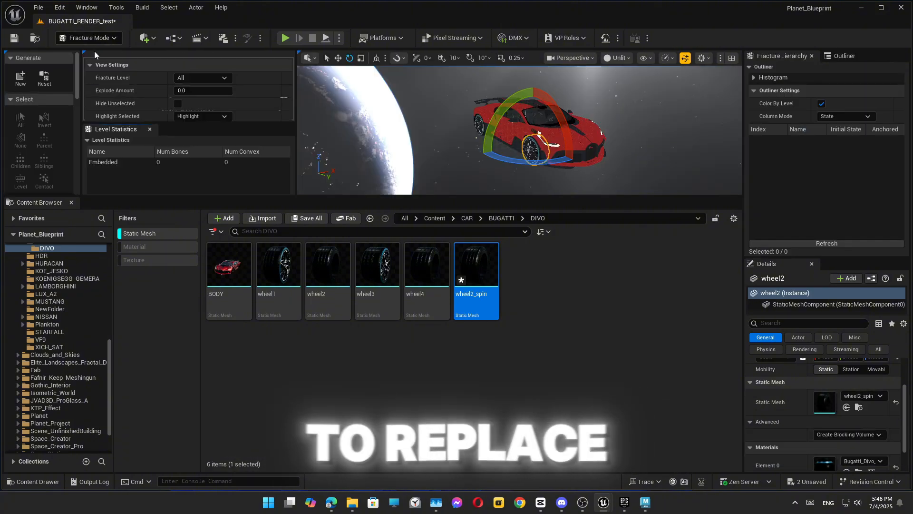
pyautogui.press('f')
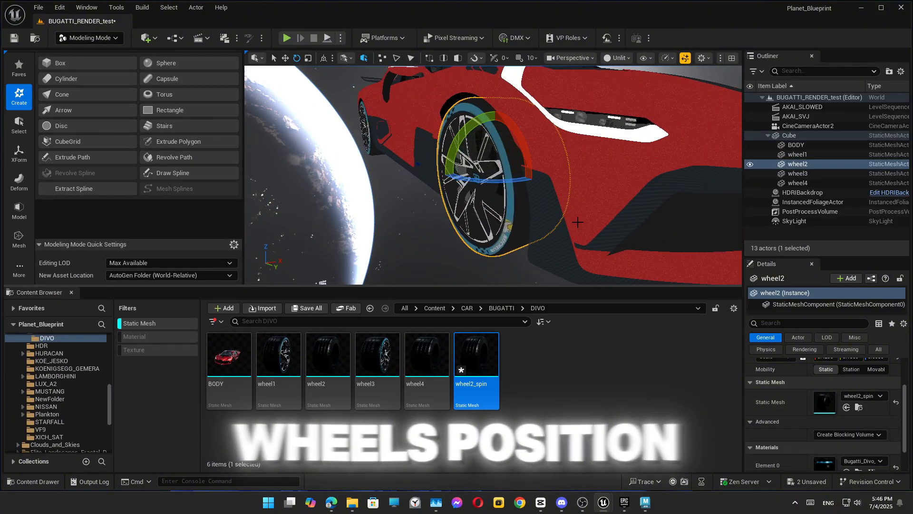
pyautogui.click(19, 152)
pyautogui.click(57, 127)
pyautogui.click(70, 191)
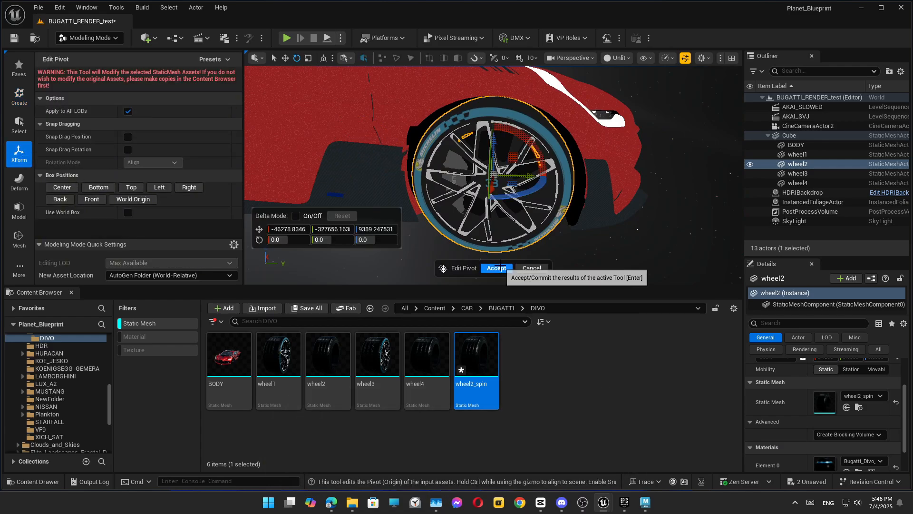
pyautogui.click(499, 269)
# - Test-rotate wheel2 around its new pivot and undo the rotation
pyautogui.moveTo(529, 137); pyautogui.dragTo(480, 218)
pyautogui.hotkey('ctrl', 'z')
pyautogui.scroll(-5, 537, 208)
pyautogui.keyDown('alt'); pyautogui.moveTo(538, 208); pyautogui.dragTo(428, 204); pyautogui.keyUp('alt')
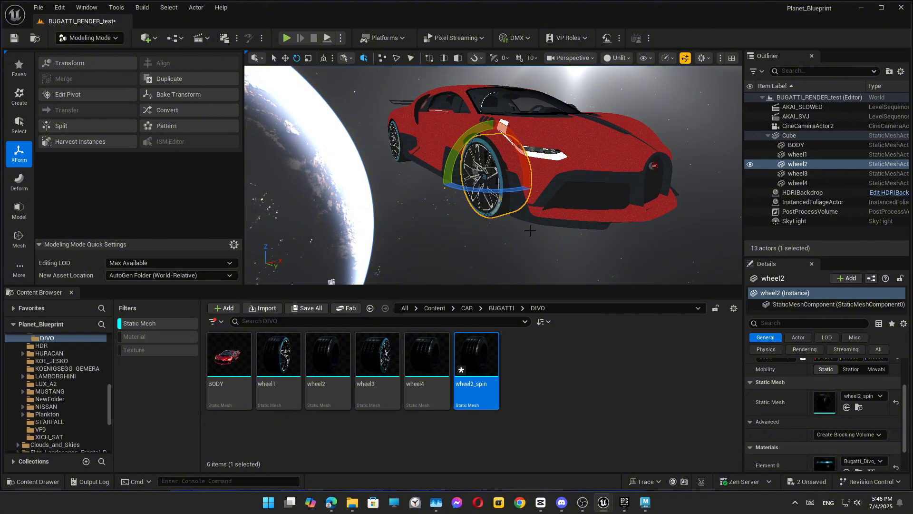
# - Duplicate the rear wheel4 mesh as wheel4_spin and assign the copy to the wheel4 actor
pyautogui.click(457, 424)
pyautogui.click(393, 158)
pyautogui.click(858, 410)
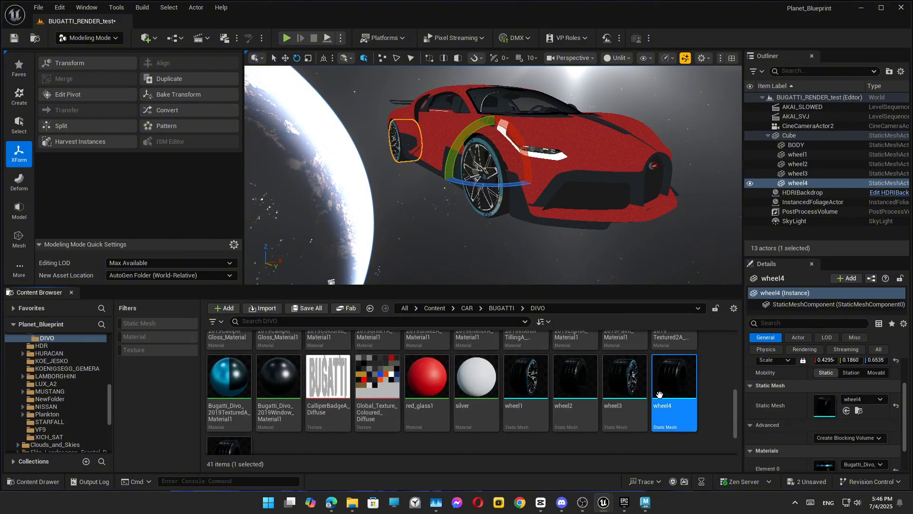
pyautogui.click(147, 323)
pyautogui.rightClick(368, 364)
pyautogui.click(515, 356)
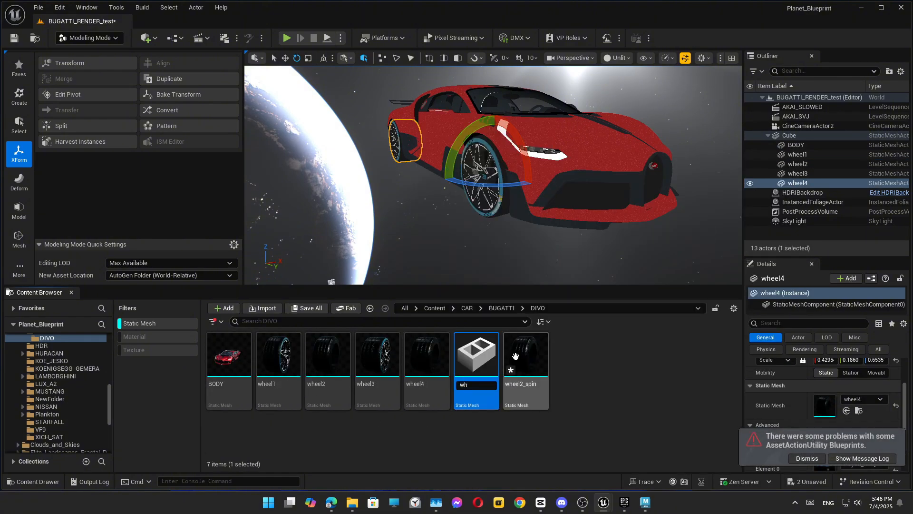
pyautogui.write('wheel4_spin')
pyautogui.press('Return')
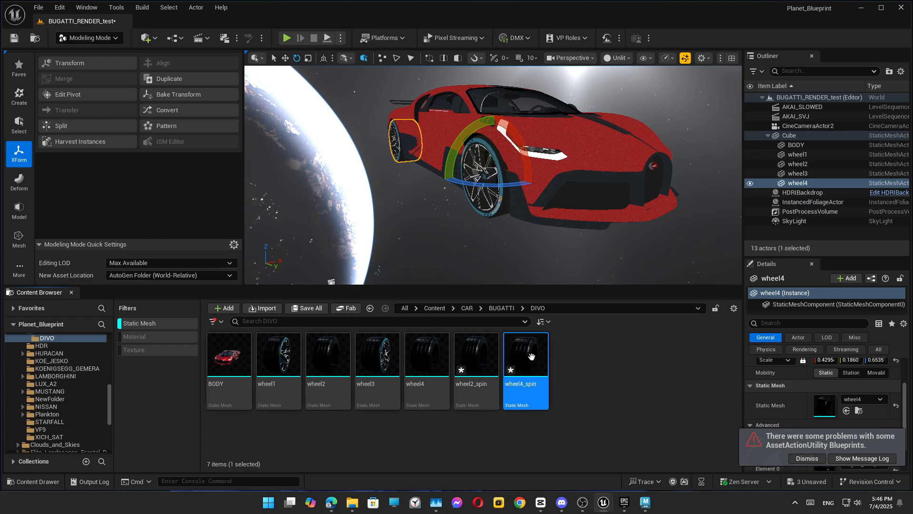
pyautogui.click(846, 410)
# - Move wheel4's pivot to its center with Edit Pivot
pyautogui.click(61, 97)
pyautogui.click(66, 190)
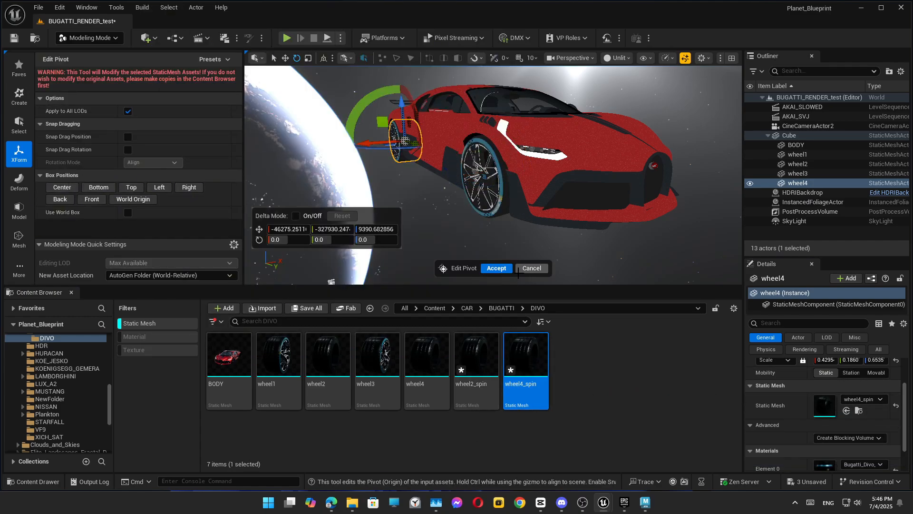
pyautogui.click(497, 268)
# - Duplicate the wheel1 mesh as wheel1_spin and assign the copy to the front wheel1 actor
pyautogui.moveTo(481, 205); pyautogui.dragTo(574, 222, button='right')
pyautogui.click(574, 222)
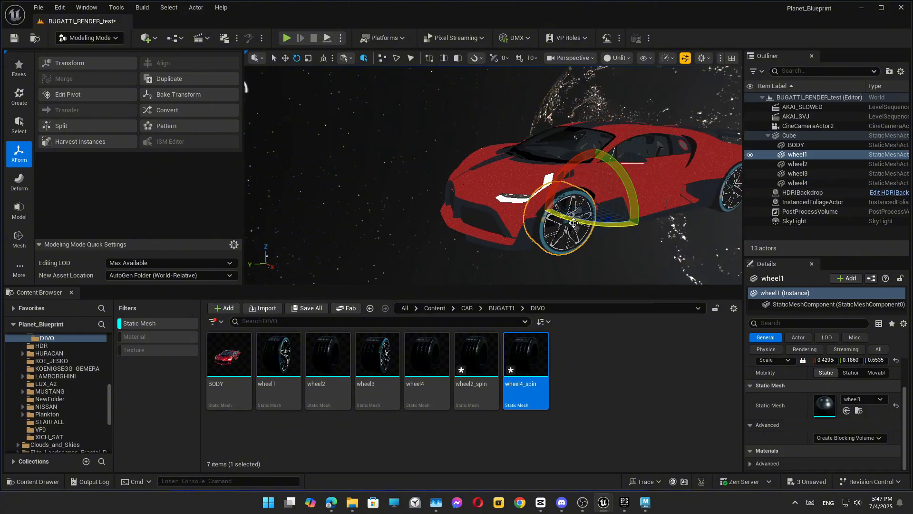
pyautogui.rightClick(321, 368)
pyautogui.click(323, 281)
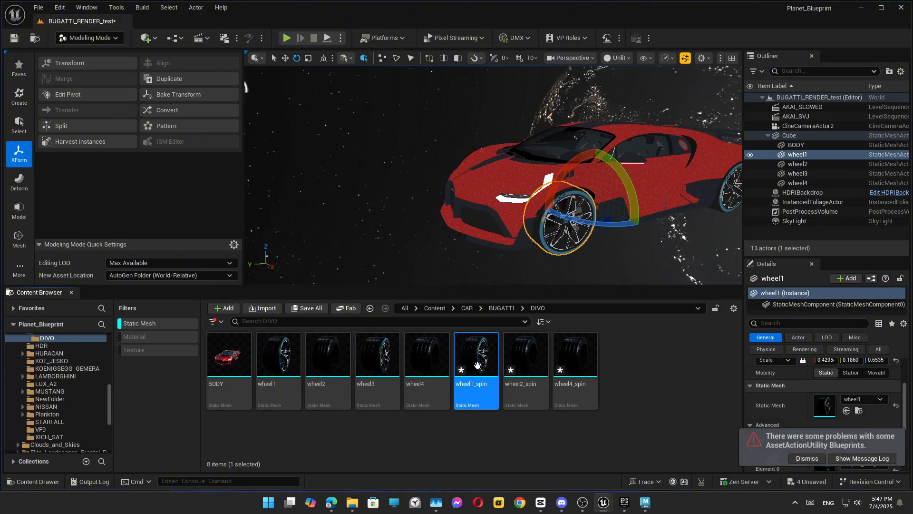
pyautogui.moveTo(477, 365); pyautogui.dragTo(846, 409)
# - Move wheel1's pivot to its center with Edit Pivot
pyautogui.click(71, 97)
pyautogui.click(67, 189)
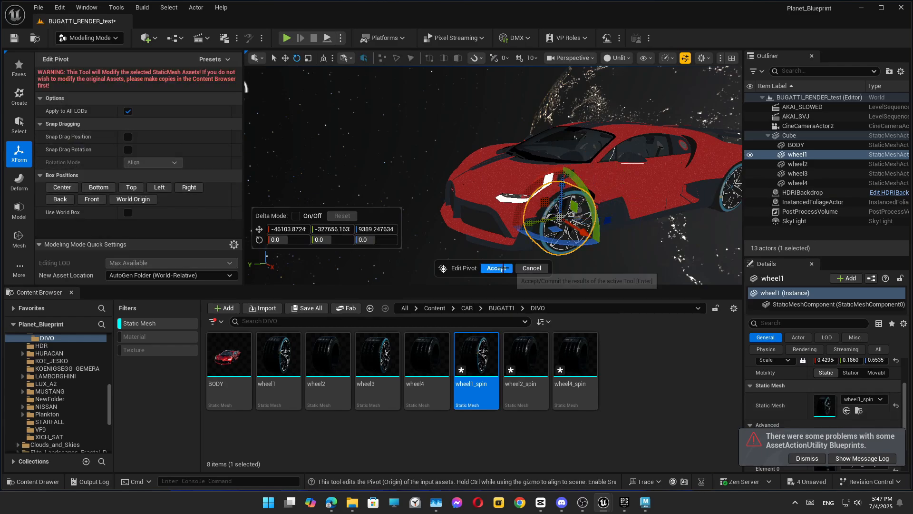
pyautogui.click(497, 268)
# - Duplicate the wheel3 mesh as wheel3_spin and assign the copy to the rear wheel3 actor
pyautogui.rightClick(378, 357)
pyautogui.click(385, 280)
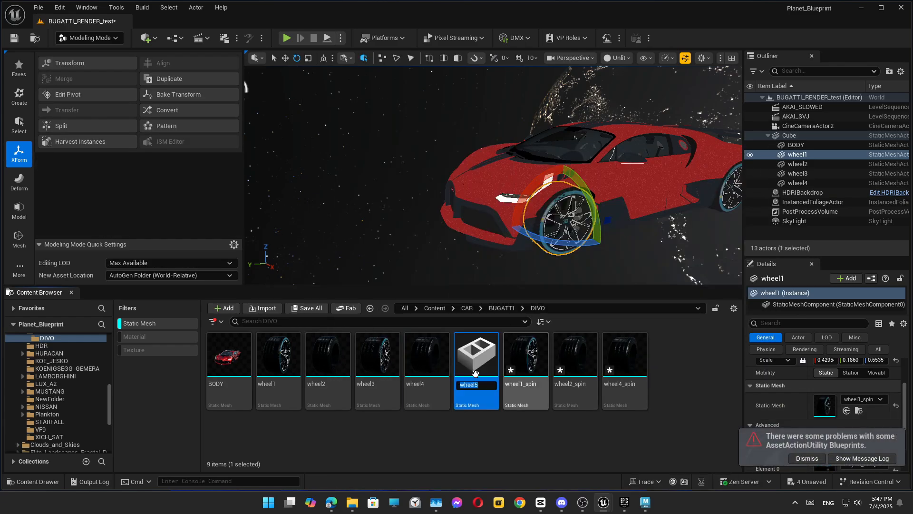
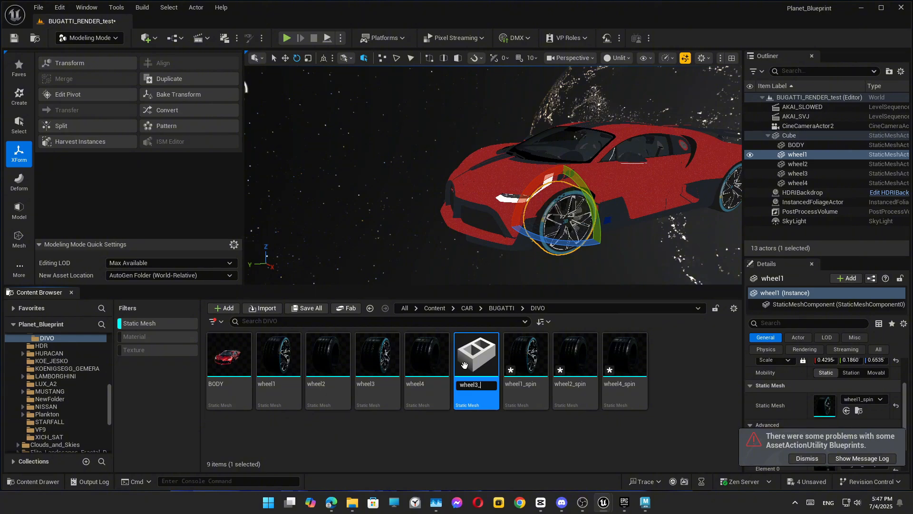
pyautogui.write('wheel3_spin')
pyautogui.press('Return')
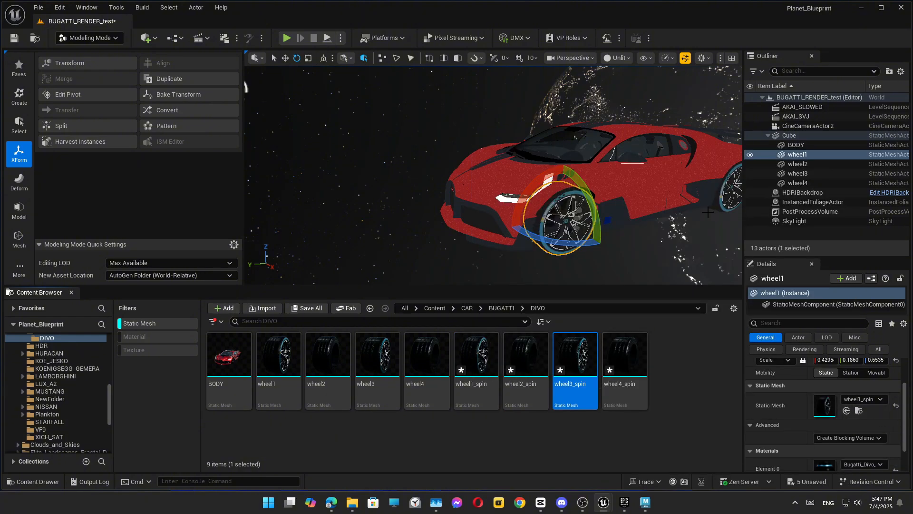
pyautogui.click(846, 411)
# - Move wheel3's pivot to its center with Edit Pivot
pyautogui.click(67, 95)
pyautogui.click(62, 187)
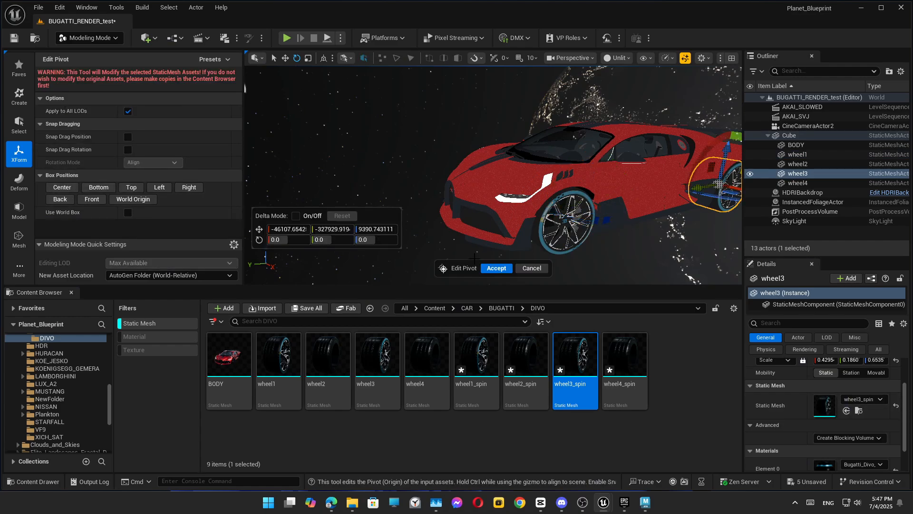
pyautogui.click(497, 267)
# - Deselect the wheel and save the level together with all modified wheel assets
pyautogui.scroll(-5, 494, 247)
pyautogui.click(485, 238)
pyautogui.keyDown('alt'); pyautogui.moveTo(485, 238); pyautogui.dragTo(542, 243); pyautogui.keyUp('alt')
pyautogui.click(38, 7)
pyautogui.click(66, 120)
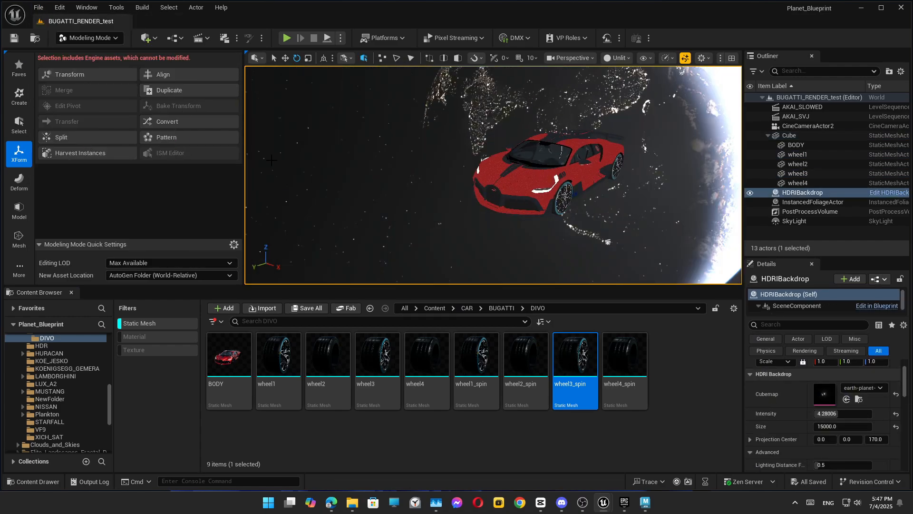
# - Add a level sequence named divo_test, saved in the CAR/BUGATTI folder
pyautogui.click(197, 37)
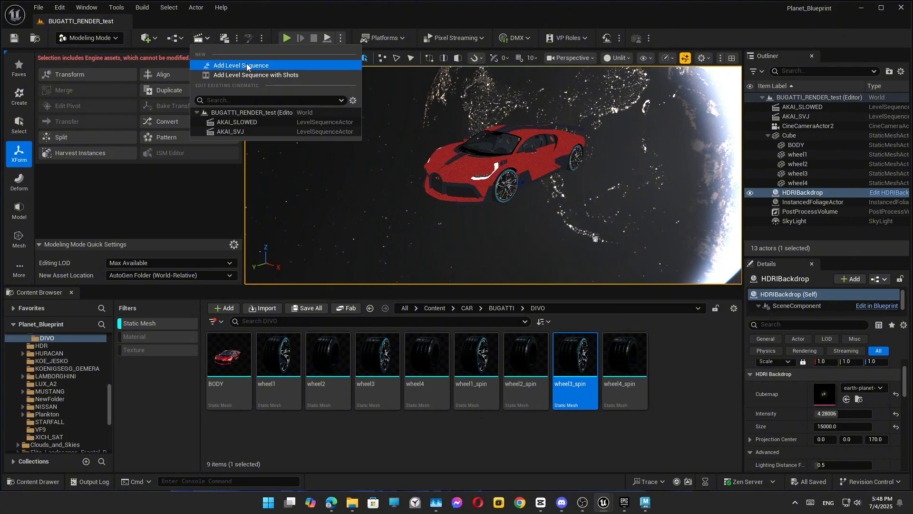
pyautogui.click(247, 65)
pyautogui.click(235, 206)
pyautogui.doubleClick(522, 175)
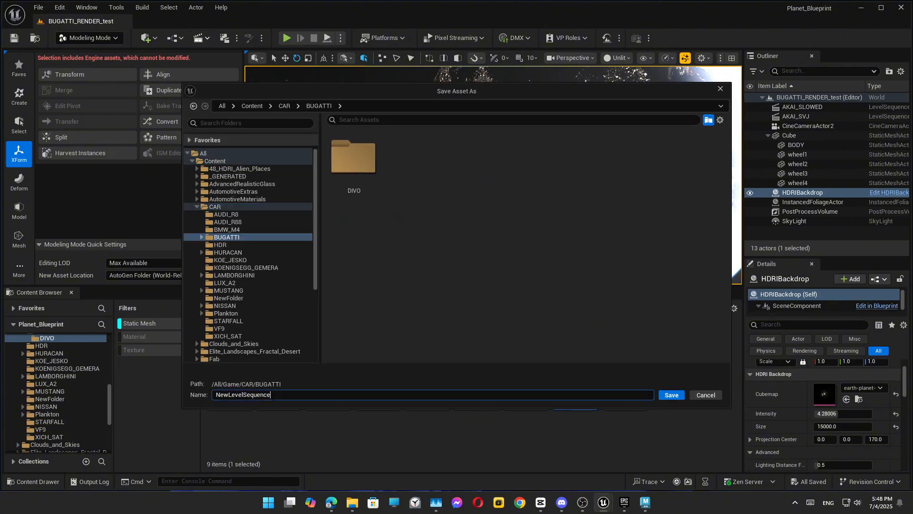
pyautogui.press('Return')
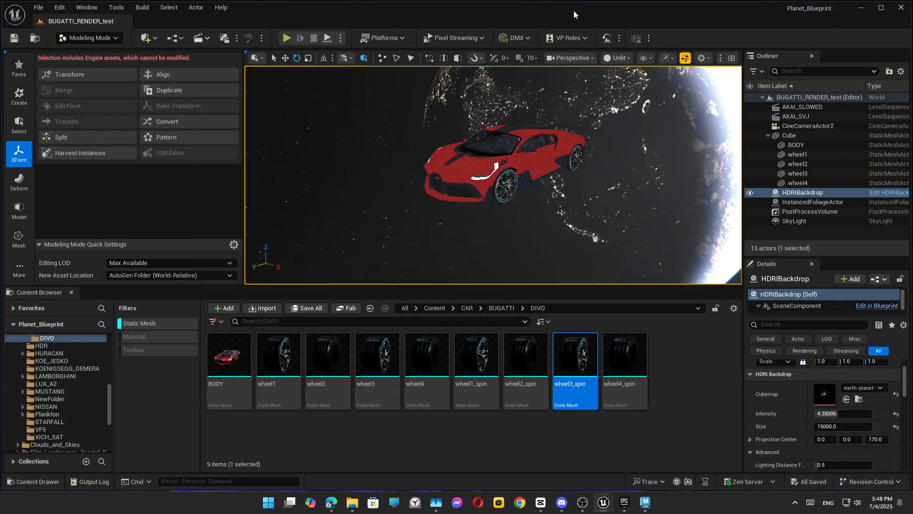
# - Set the sequence's display rate to 30 fps and add a cine camera framing the front of the car
pyautogui.click(373, 306)
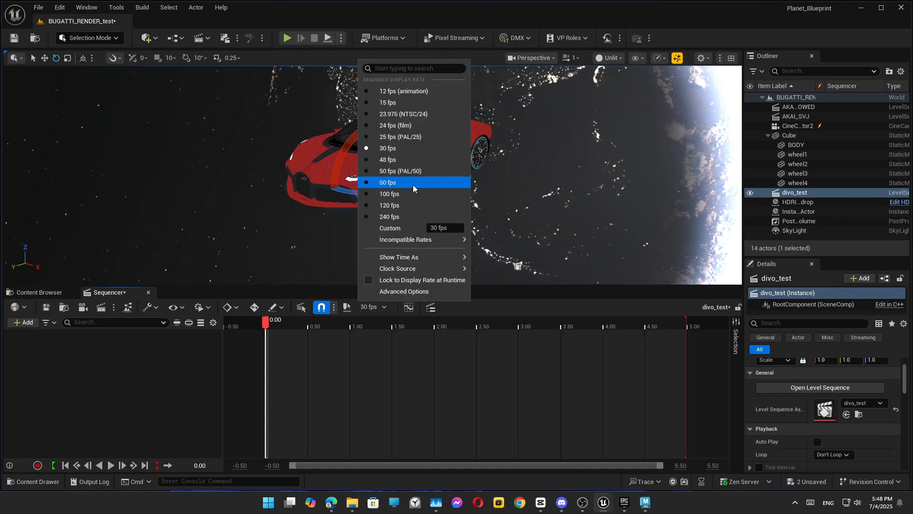
pyautogui.click(413, 148)
pyautogui.keyDown('alt'); pyautogui.moveTo(413, 157); pyautogui.dragTo(533, 162); pyautogui.keyUp('alt')
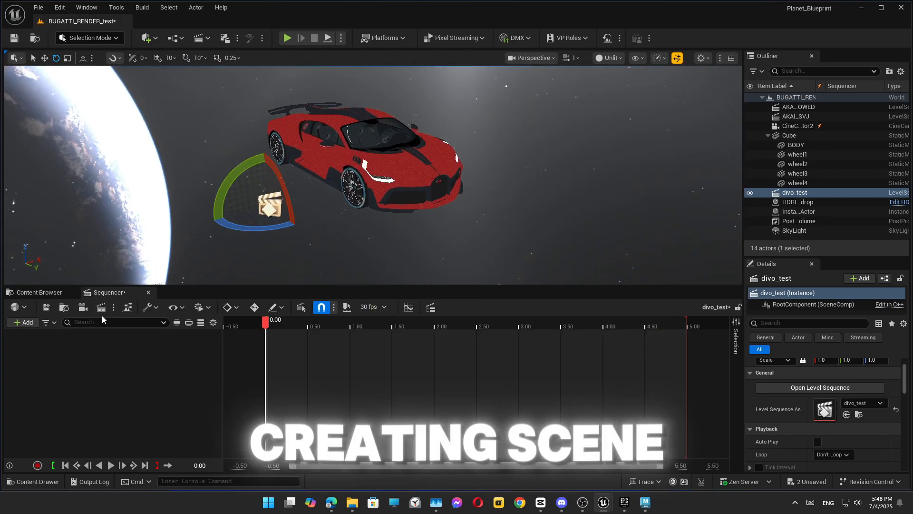
pyautogui.click(81, 308)
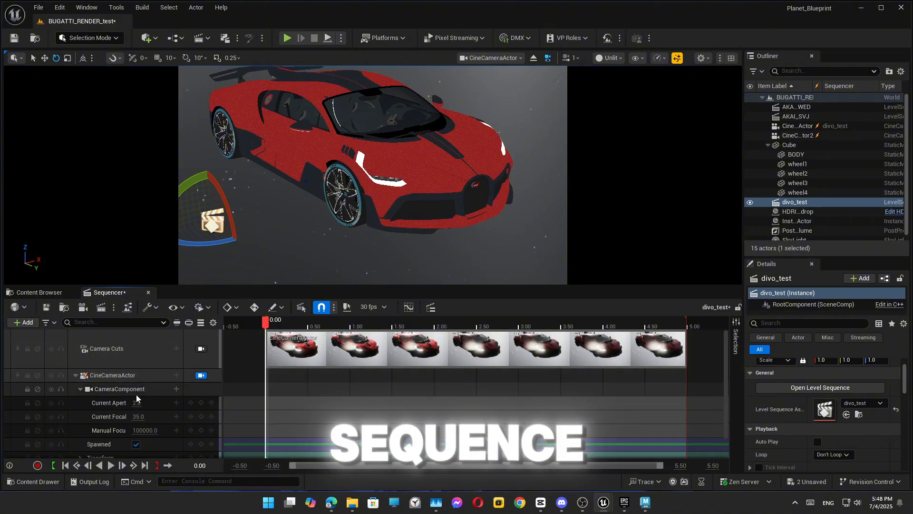
# - Set the new CineCameraActor's Filmback preset to 16:9 DSLR
pyautogui.doubleClick(113, 389)
pyautogui.scroll(-1, 829, 403)
pyautogui.click(838, 395)
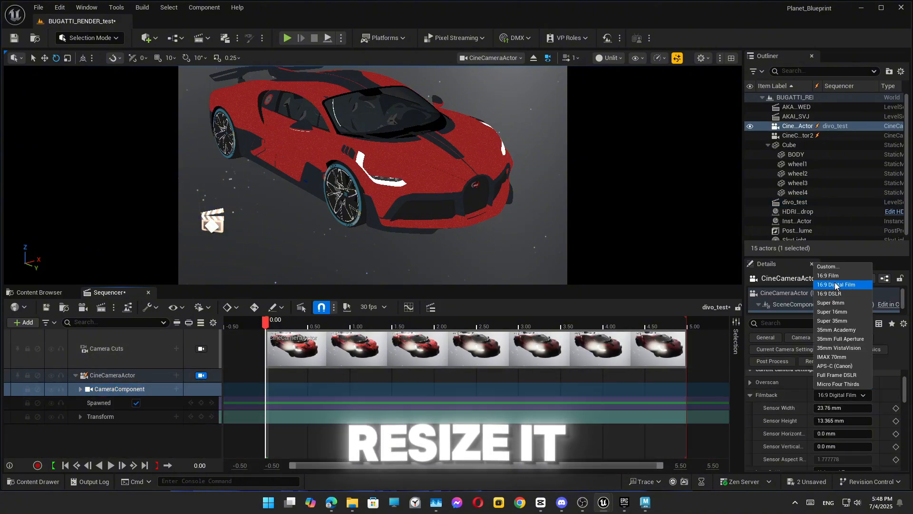
pyautogui.click(835, 284)
pyautogui.click(838, 395)
pyautogui.click(829, 293)
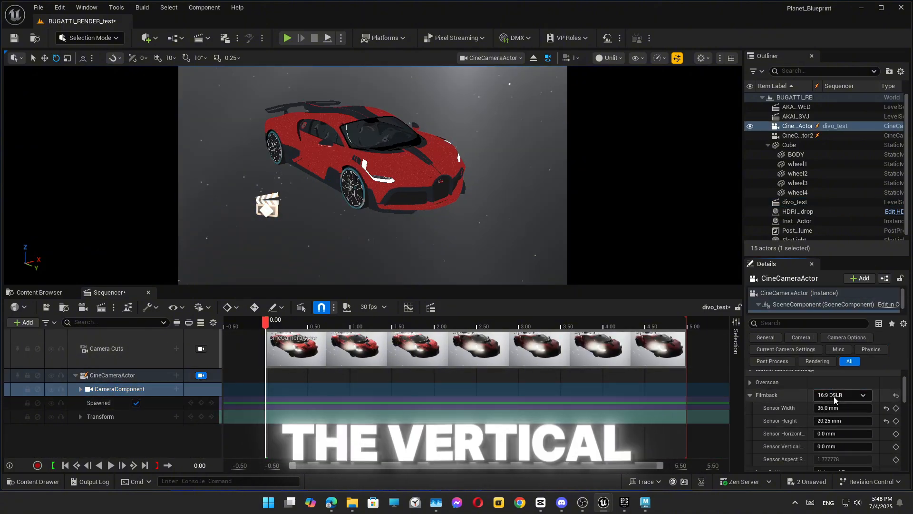
# - Set the camera's sensor width to 20.25 mm and sensor height to 36 mm for a vertical frame
pyautogui.click(842, 408)
pyautogui.write('20.25')
pyautogui.click(833, 421)
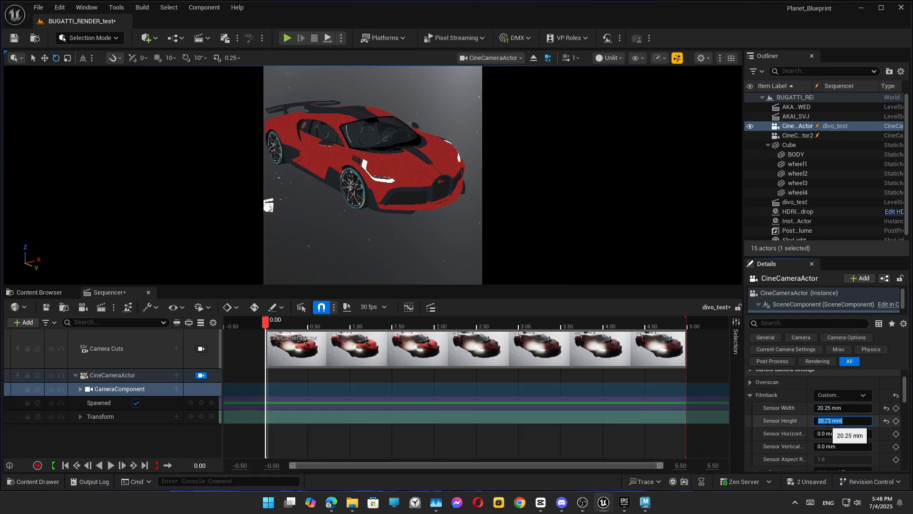
pyautogui.write('36')
pyautogui.press('Return')
# - Turn the camera toward the planet's edge and set its roll to 50°
pyautogui.click(138, 417)
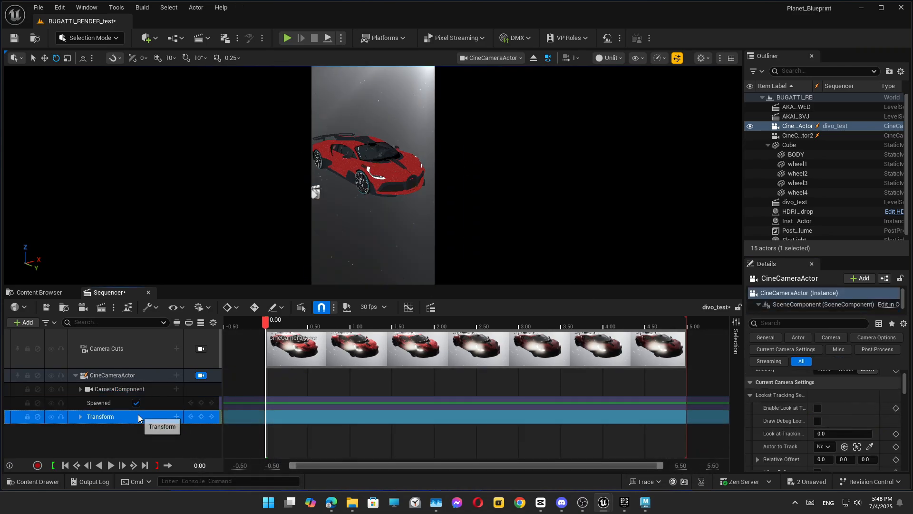
pyautogui.rightClick(266, 417)
pyautogui.click(299, 304)
pyautogui.moveTo(415, 194); pyautogui.dragTo(380, 237, button='right')
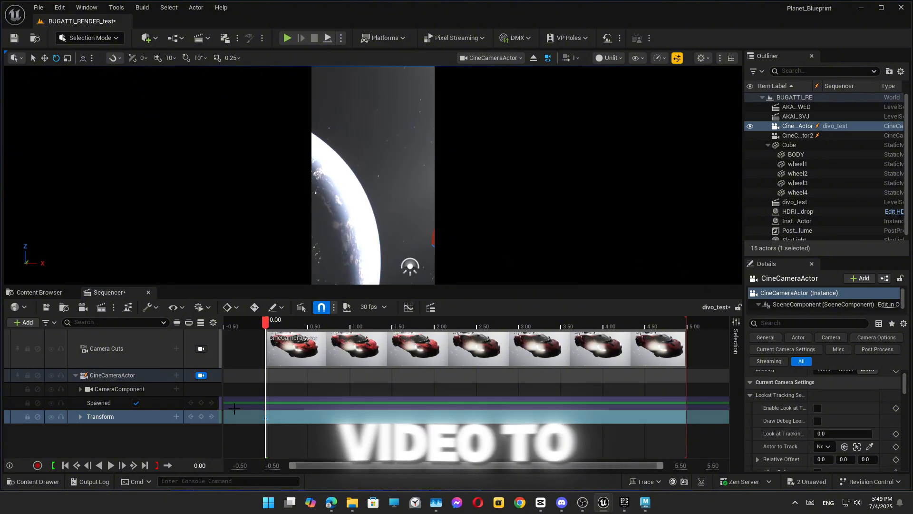
pyautogui.scroll(3, 826, 408)
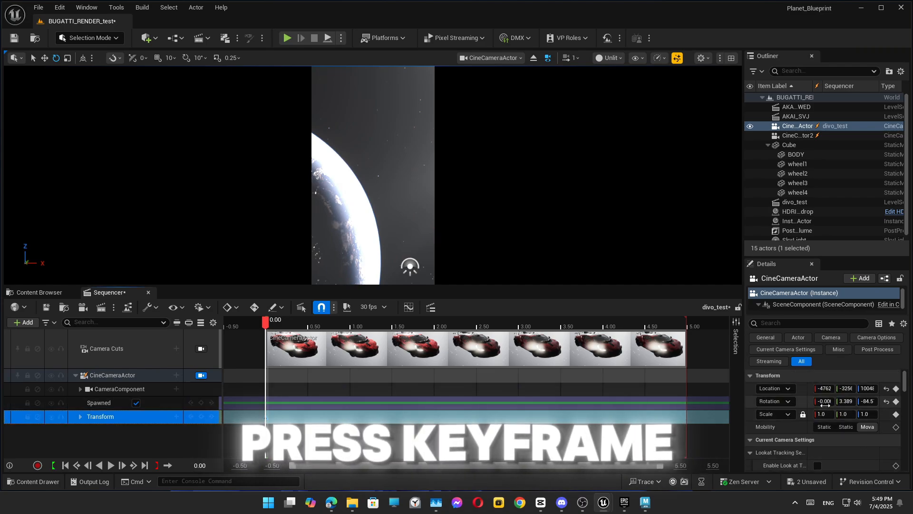
pyautogui.moveTo(825, 401); pyautogui.dragTo(847, 401)
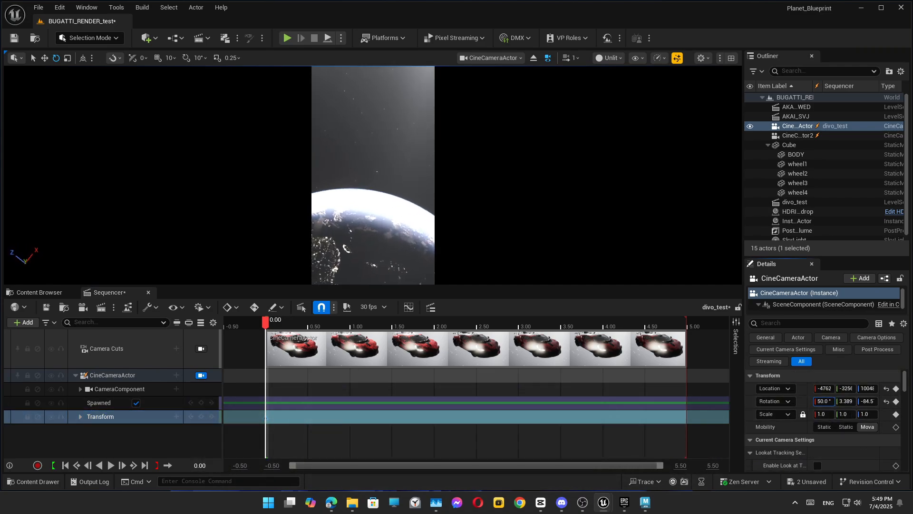
# - Re-aim the camera with the planet in the frame's lower corner and key the camera's Transform at 0.00
pyautogui.moveTo(436, 253); pyautogui.dragTo(474, 269, button='right')
pyautogui.moveTo(364, 206); pyautogui.dragTo(396, 207, button='right')
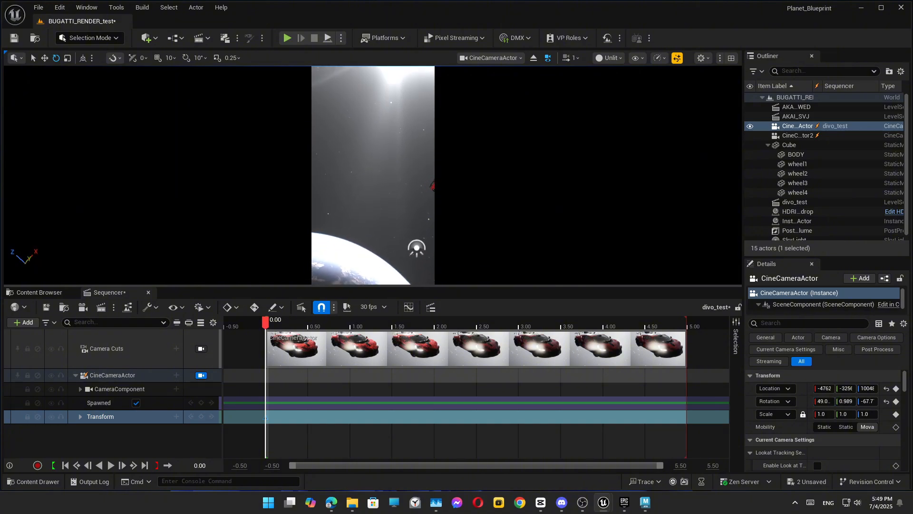
pyautogui.click(202, 418)
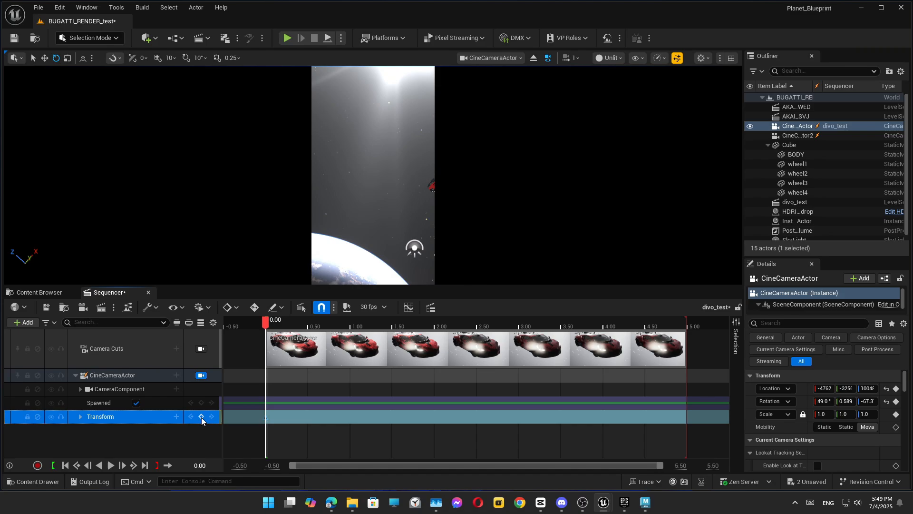
# - Add the Cube that parents the car to the divo_test sequence and select its Transform track
pyautogui.click(788, 145)
pyautogui.click(769, 145)
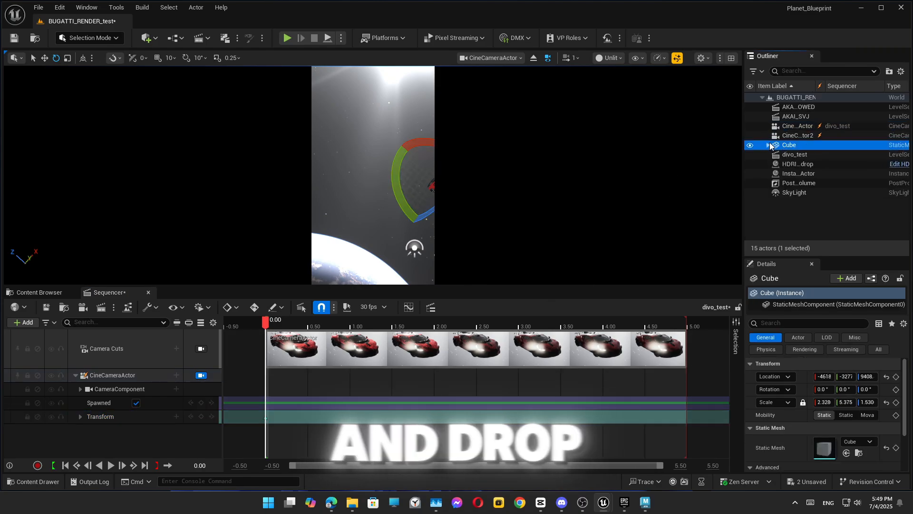
pyautogui.moveTo(771, 145); pyautogui.dragTo(164, 433)
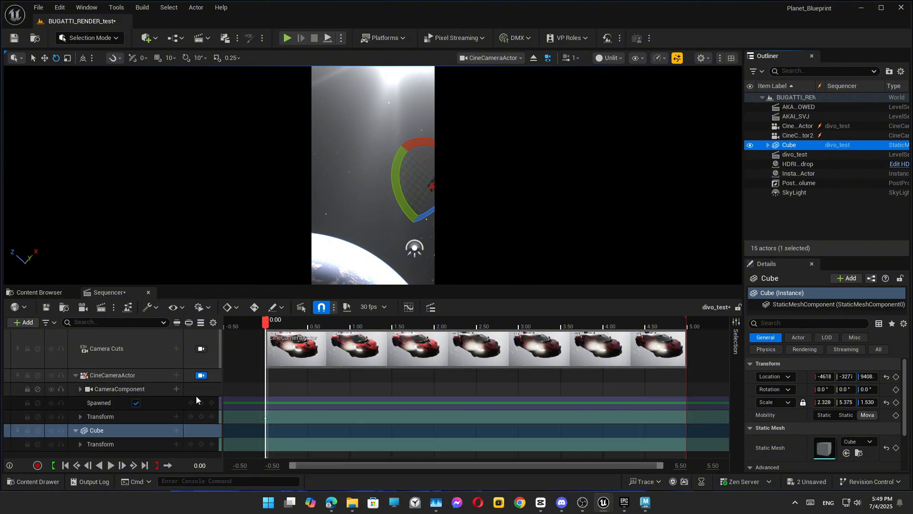
pyautogui.click(159, 444)
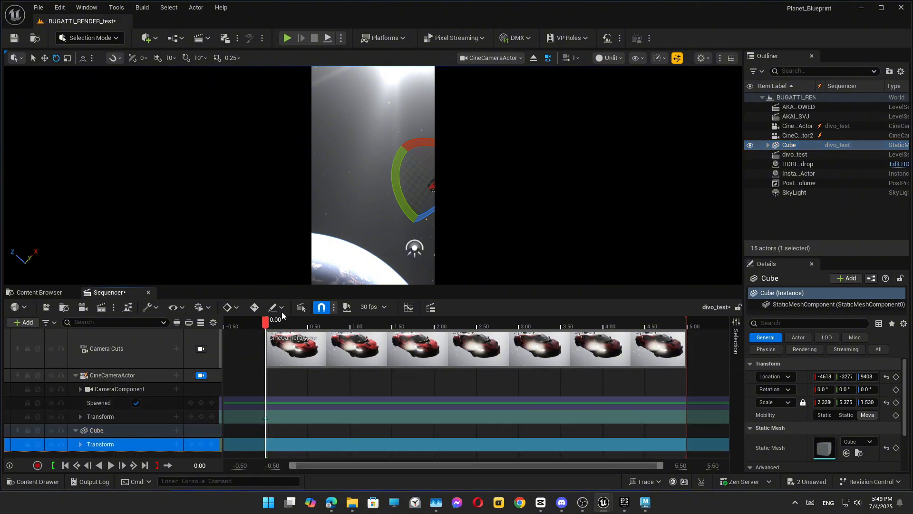
# - Show the perspective and camera views side by side and move the car into the camera's frame
pyautogui.click(732, 57)
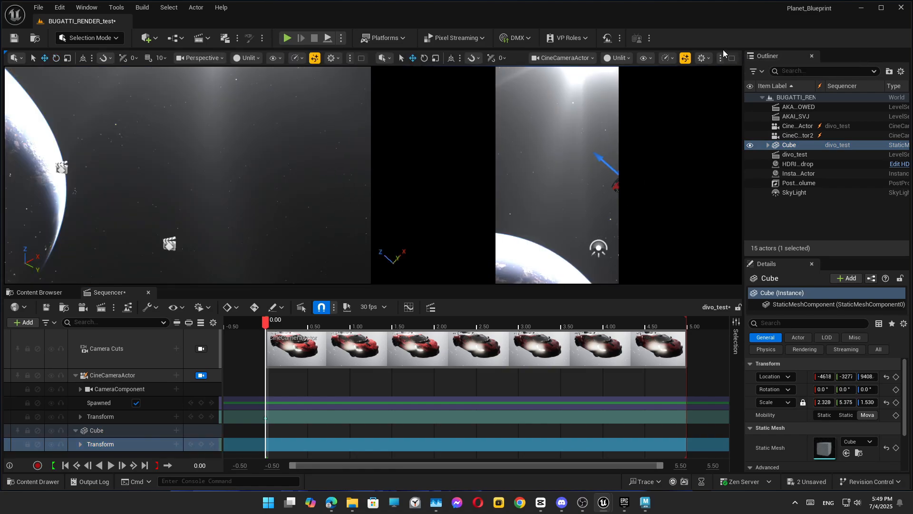
pyautogui.moveTo(276, 167); pyautogui.dragTo(265, 168, button='right')
pyautogui.press('f')
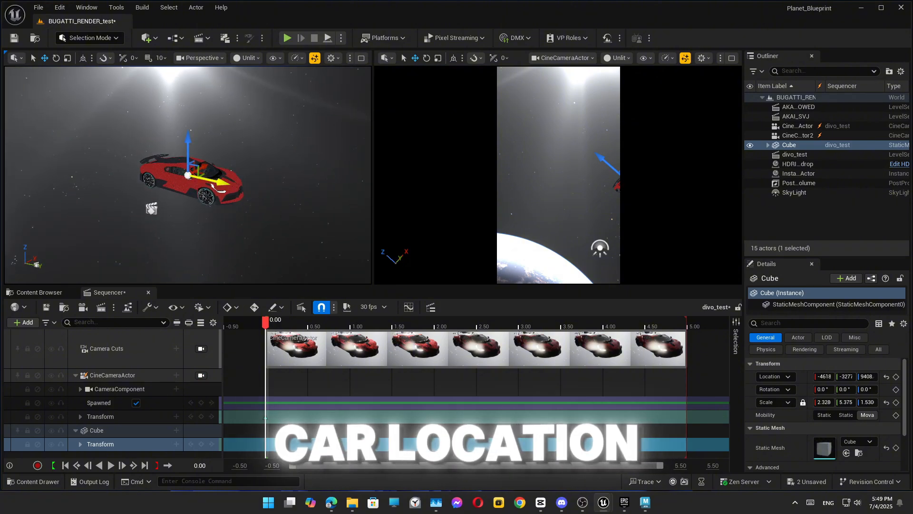
pyautogui.moveTo(213, 182); pyautogui.dragTo(79, 175)
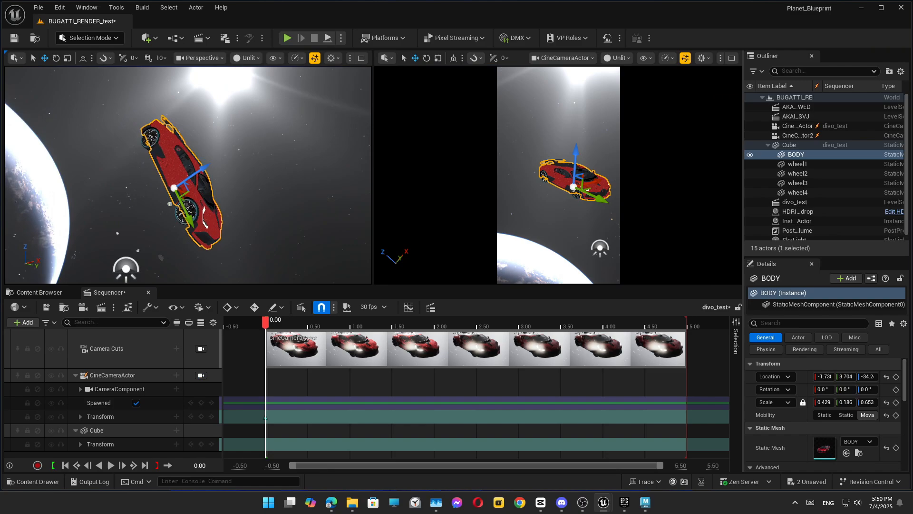
# - Reselect the Cube through its Transform track and rotate the car to about 48° around X
pyautogui.click(209, 191)
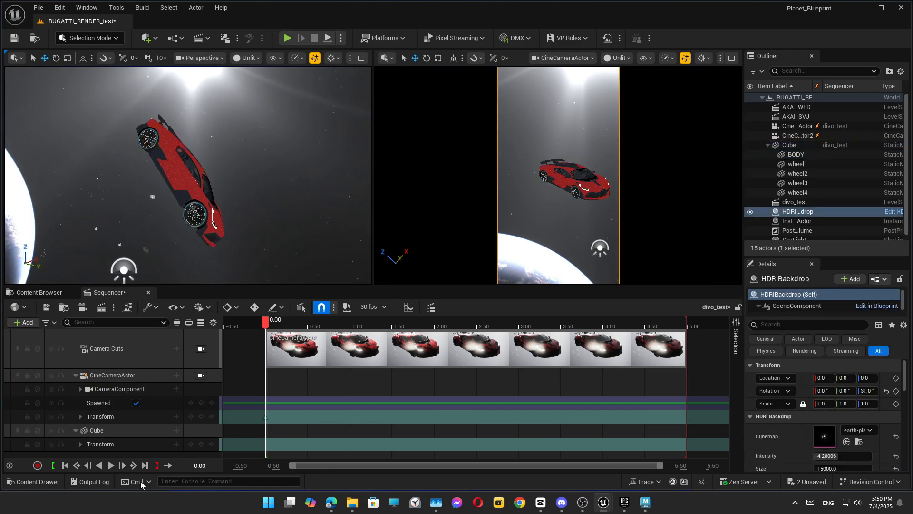
pyautogui.click(113, 444)
pyautogui.moveTo(233, 164); pyautogui.dragTo(232, 142)
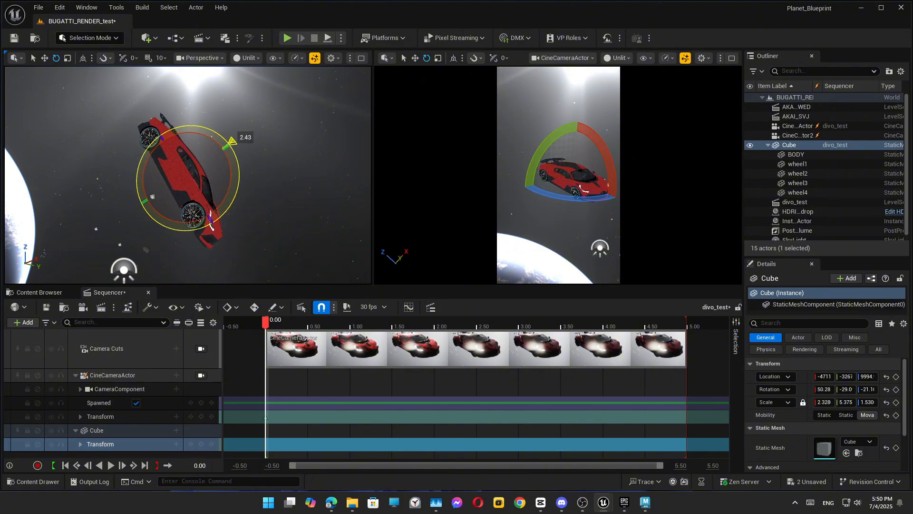
# - Reposition the car slightly away from the frame's edge, closer to the centre of the camera view
pyautogui.press('w')
pyautogui.keyDown('alt'); pyautogui.moveTo(266, 194); pyautogui.dragTo(191, 217); pyautogui.keyUp('alt')
pyautogui.click(135, 228)
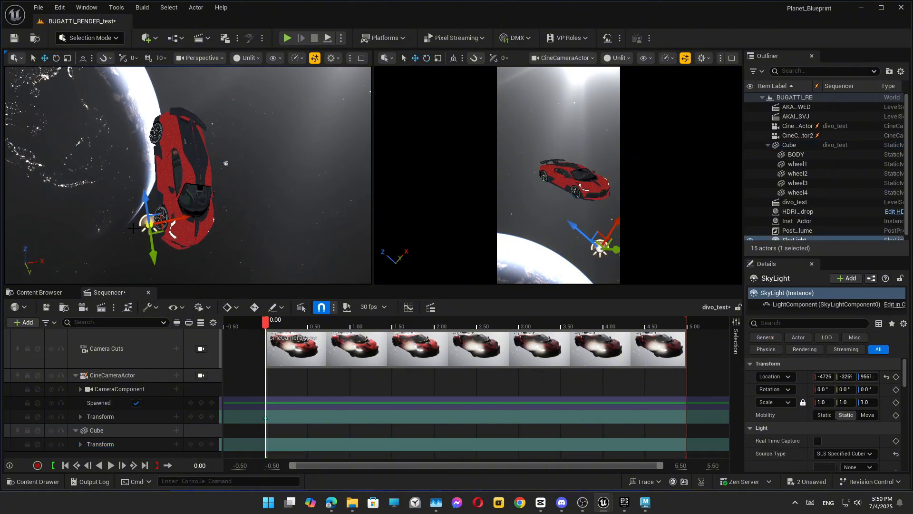
pyautogui.click(179, 449)
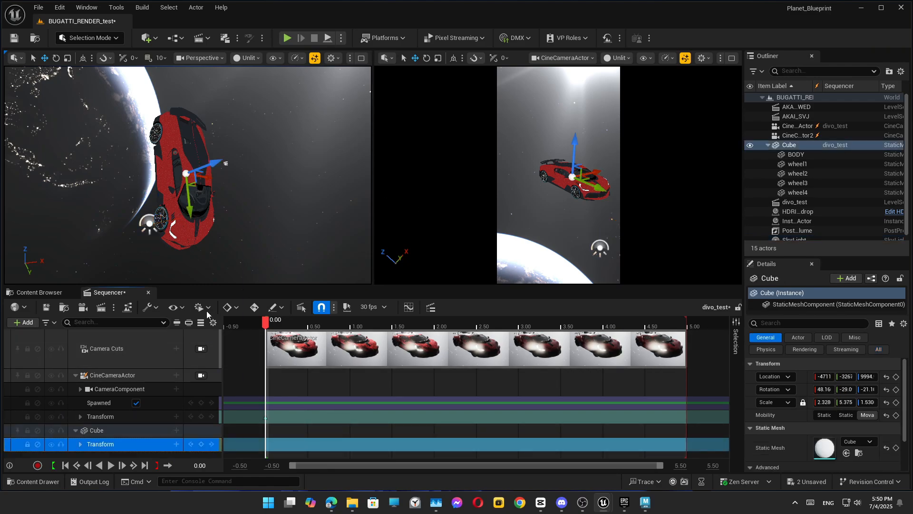
pyautogui.moveTo(206, 178); pyautogui.dragTo(187, 181)
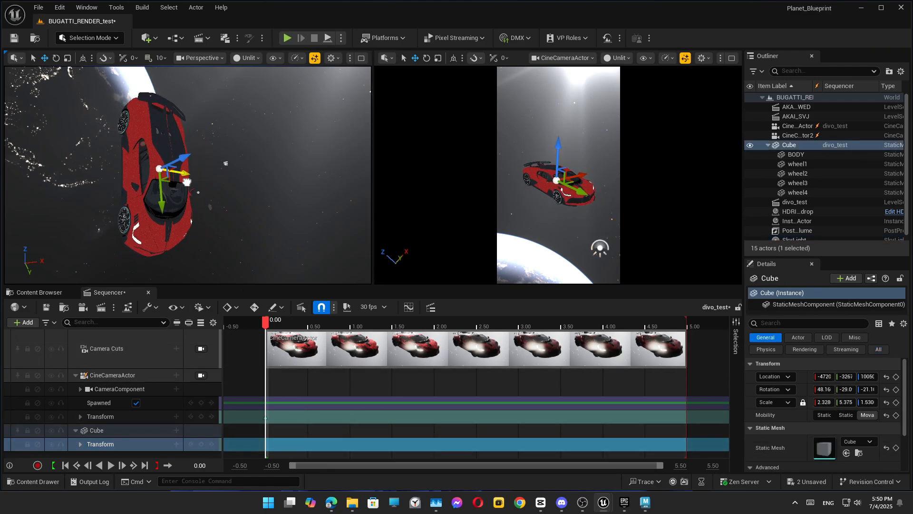
# - Rotate the car to about 42° around X and key the Cube's Transform at 0.00
pyautogui.press('e')
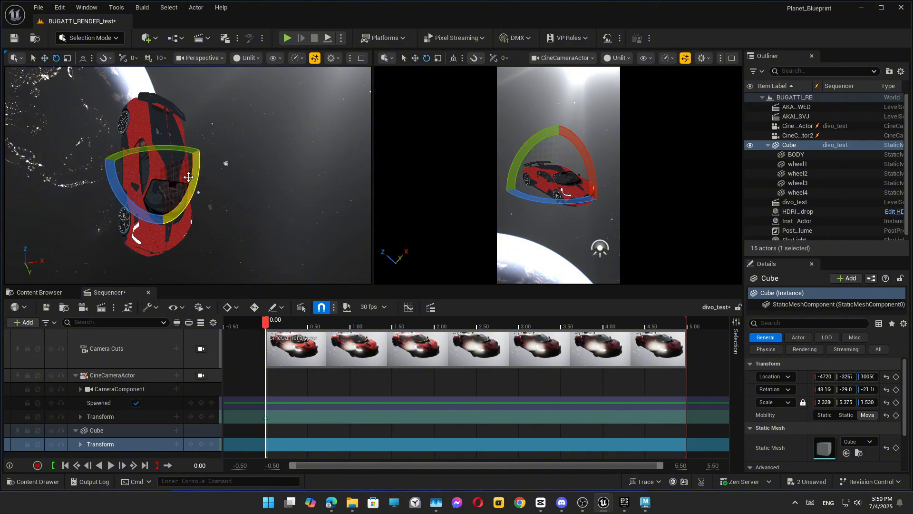
pyautogui.moveTo(194, 178); pyautogui.dragTo(193, 186)
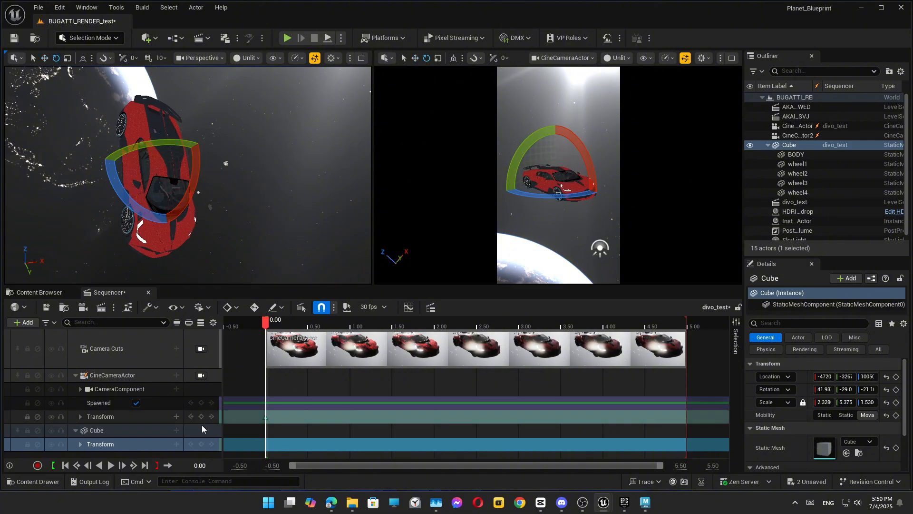
pyautogui.click(202, 445)
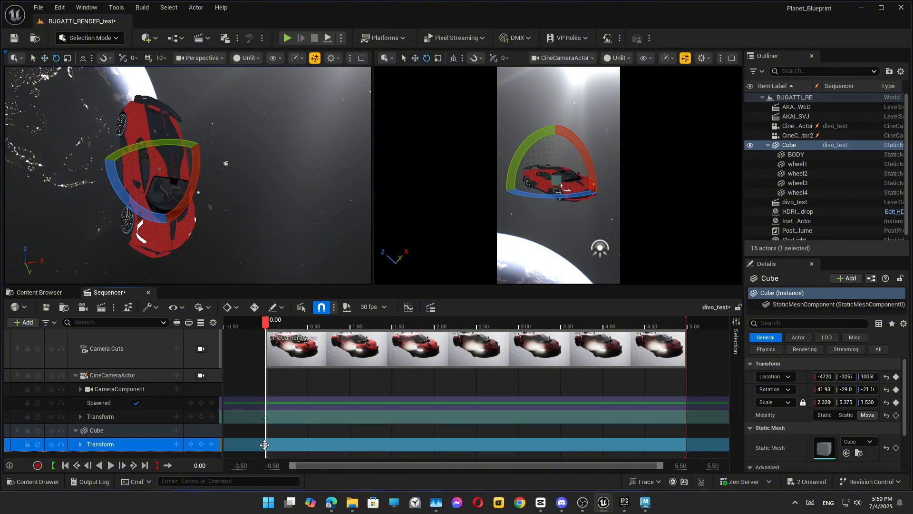
pyautogui.rightClick(265, 444)
pyautogui.click(448, 356)
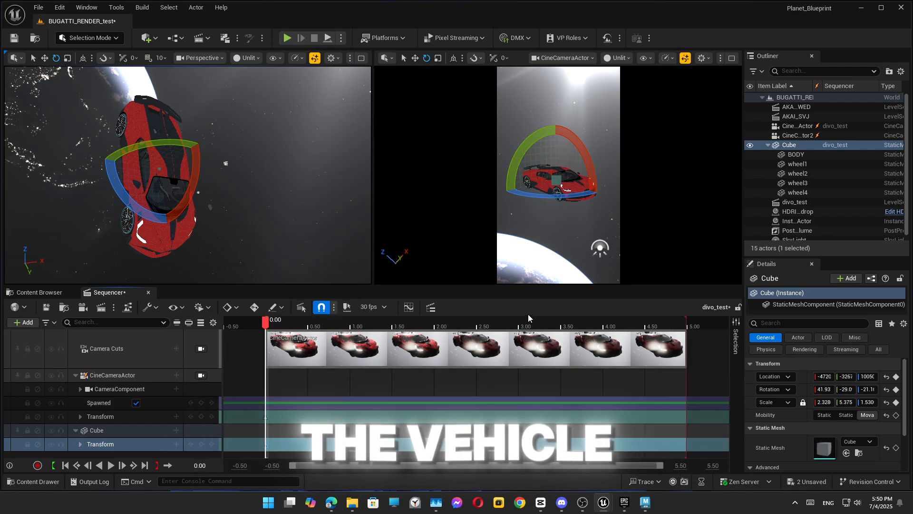
pyautogui.click(202, 307)
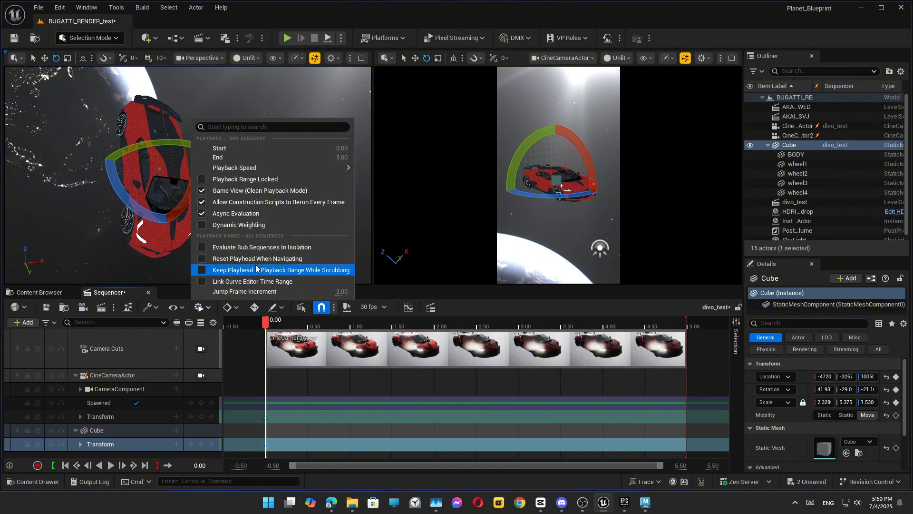
pyautogui.click(184, 310)
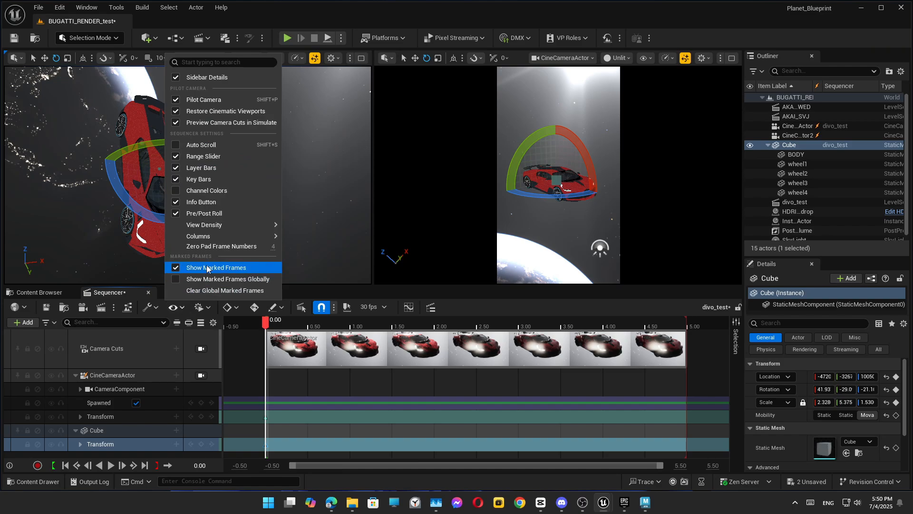
pyautogui.moveTo(226, 225)
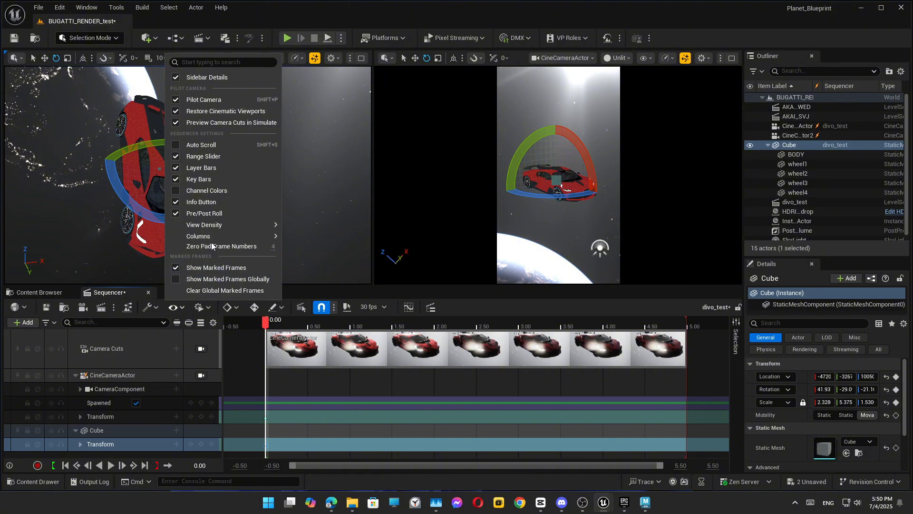
pyautogui.click(227, 311)
pyautogui.click(202, 313)
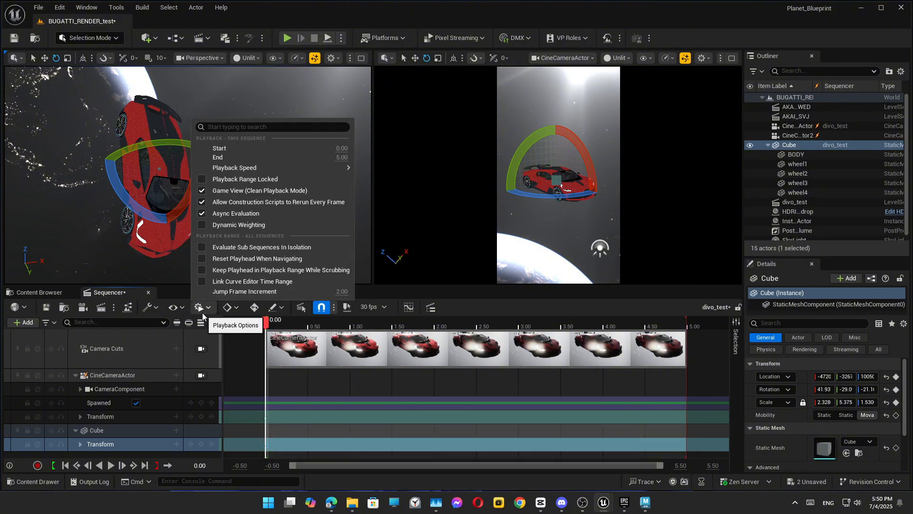
pyautogui.click(151, 307)
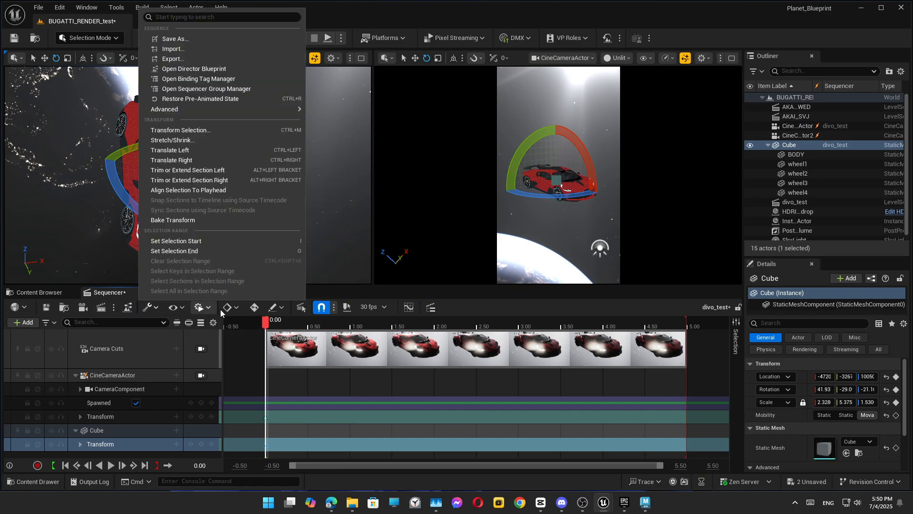
pyautogui.click(336, 308)
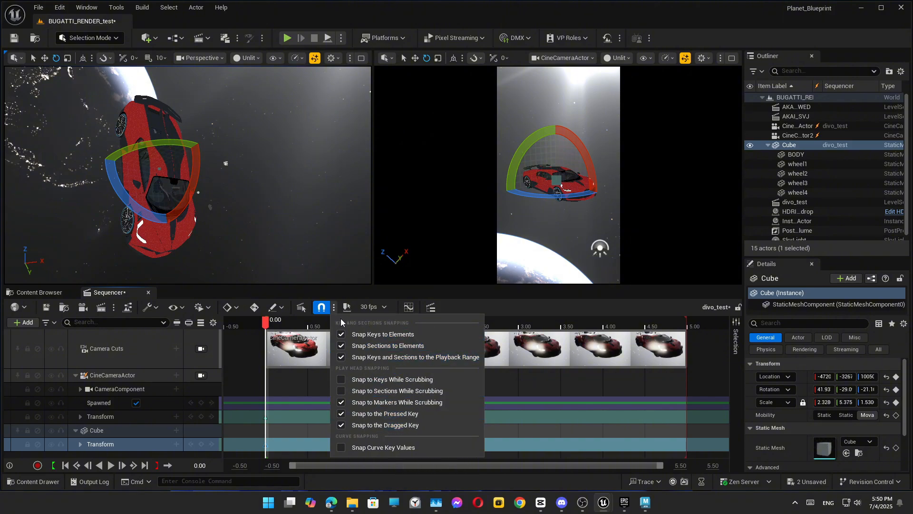
pyautogui.click(372, 307)
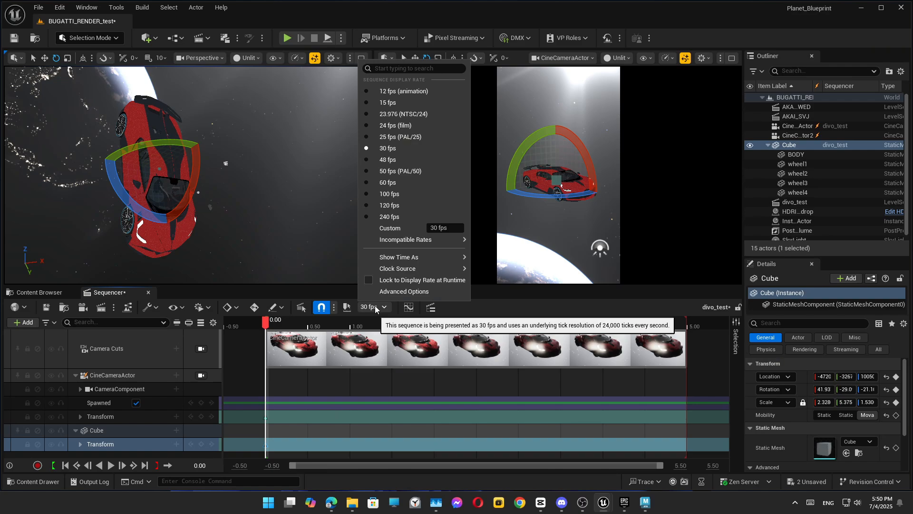
pyautogui.click(375, 308)
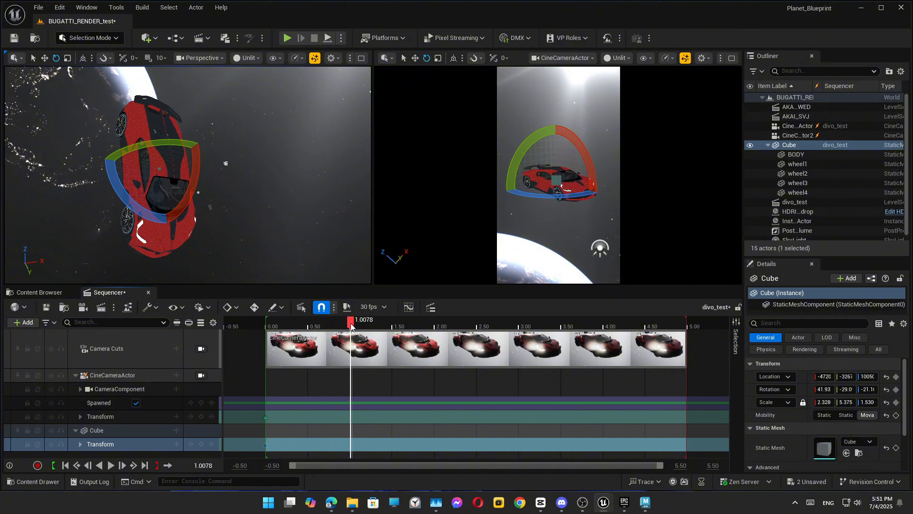
# - Move the playhead to about 2.50 s and add an Audio track, switching the sequence to the audio clock source
pyautogui.moveTo(436, 320); pyautogui.dragTo(475, 318)
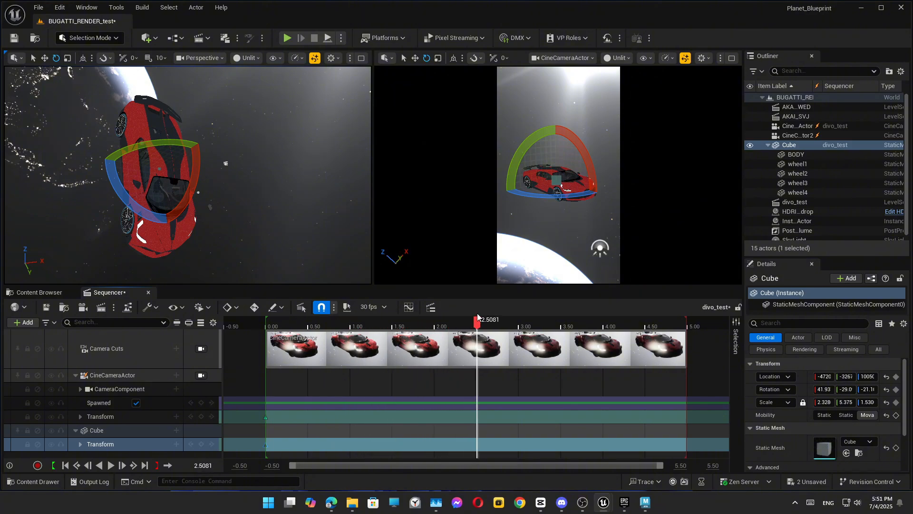
pyautogui.moveTo(474, 320); pyautogui.dragTo(481, 338)
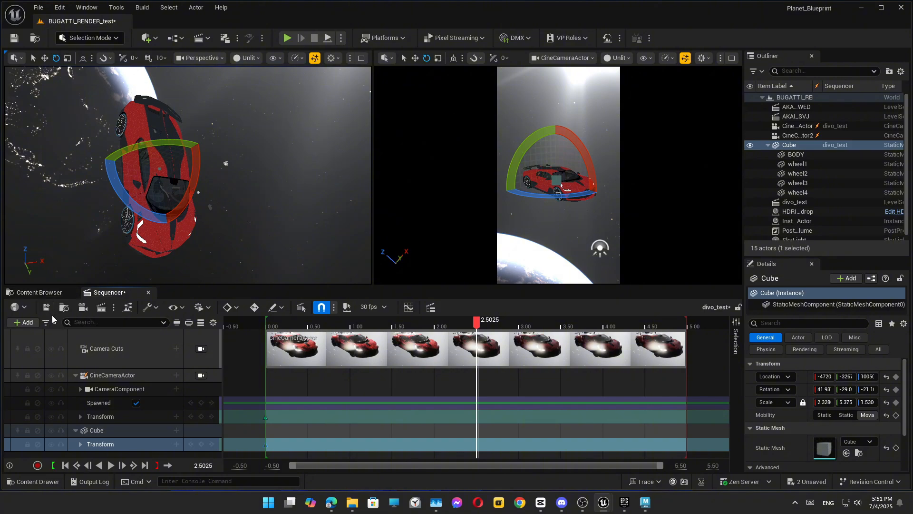
pyautogui.click(25, 323)
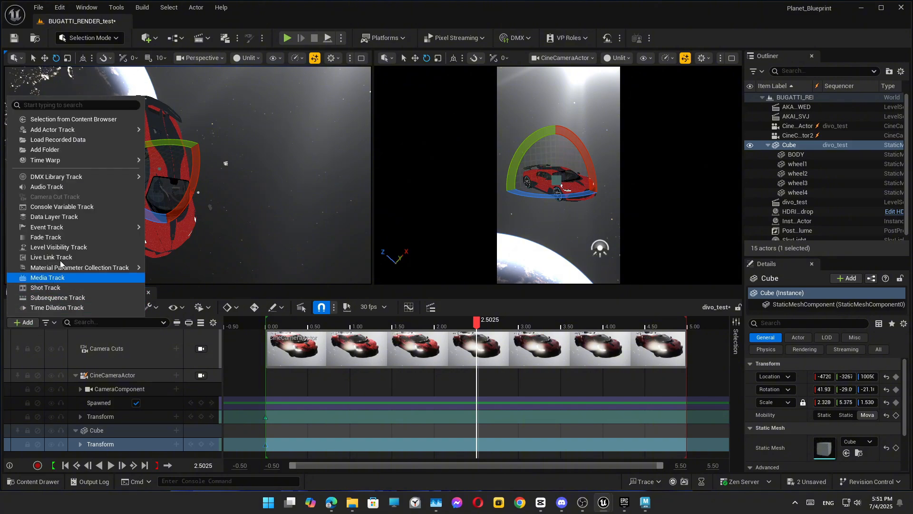
pyautogui.click(48, 187)
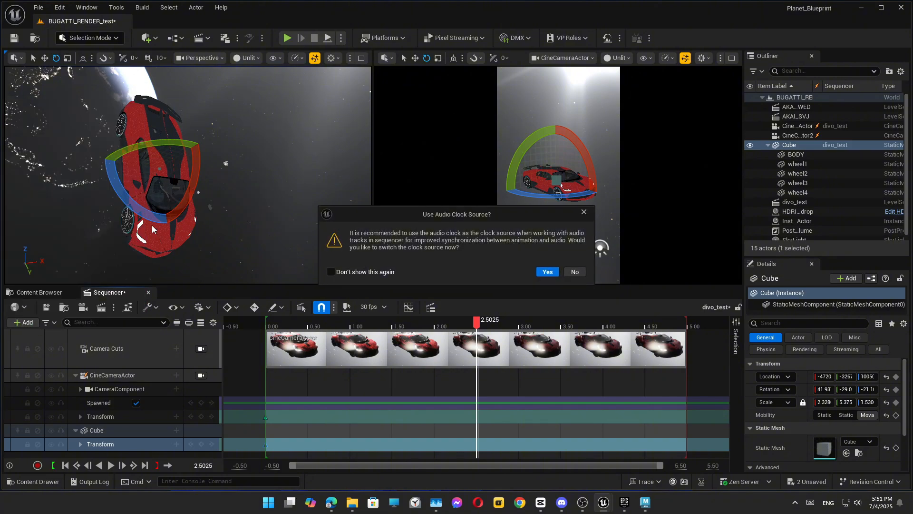
pyautogui.click(544, 271)
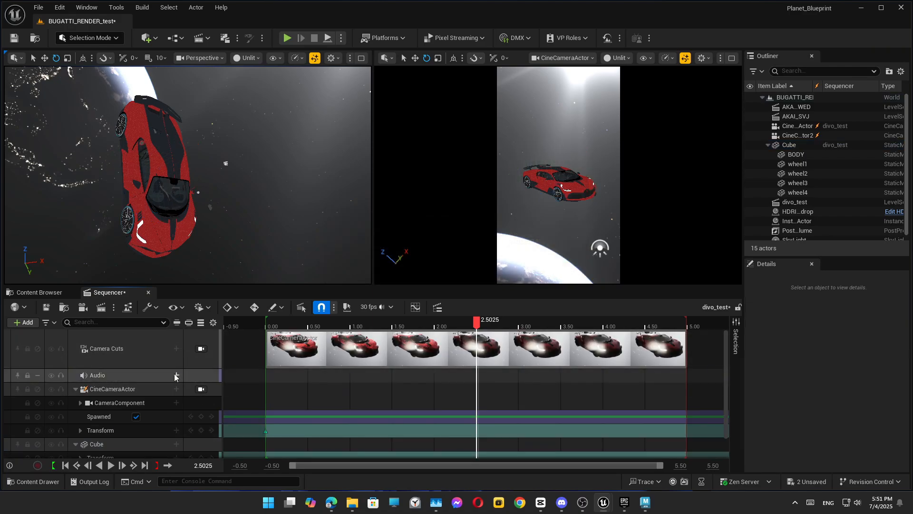
# - Add the AKAI_SLOWED sound to the Audio track and play the sequence from 0.00 to hear it
pyautogui.click(176, 375)
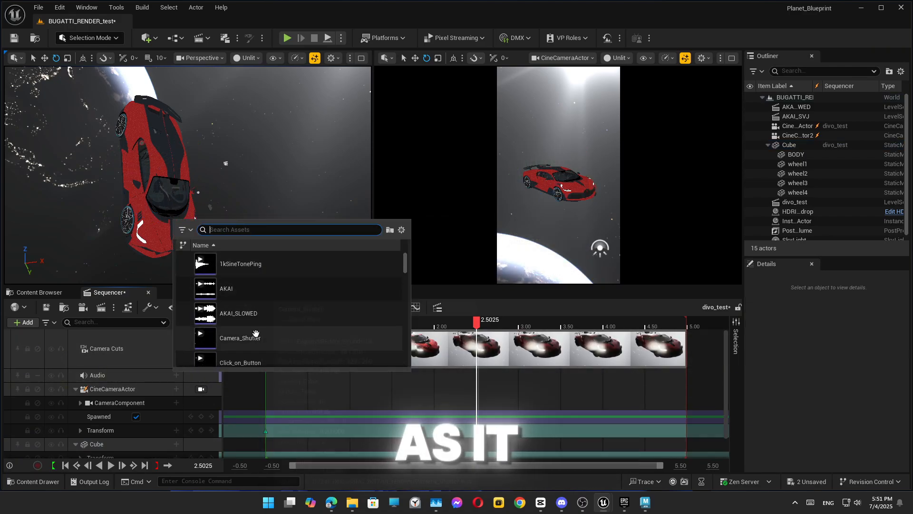
pyautogui.click(247, 313)
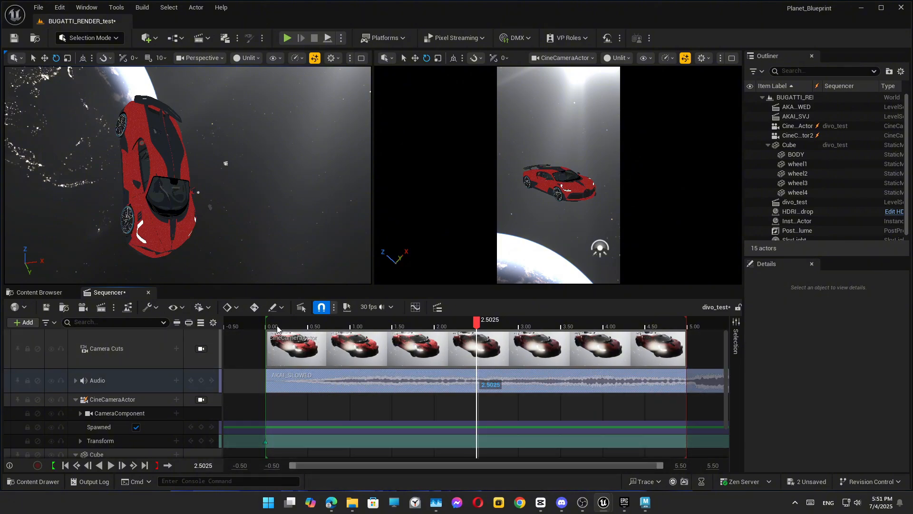
pyautogui.click(266, 322)
pyautogui.press('space')
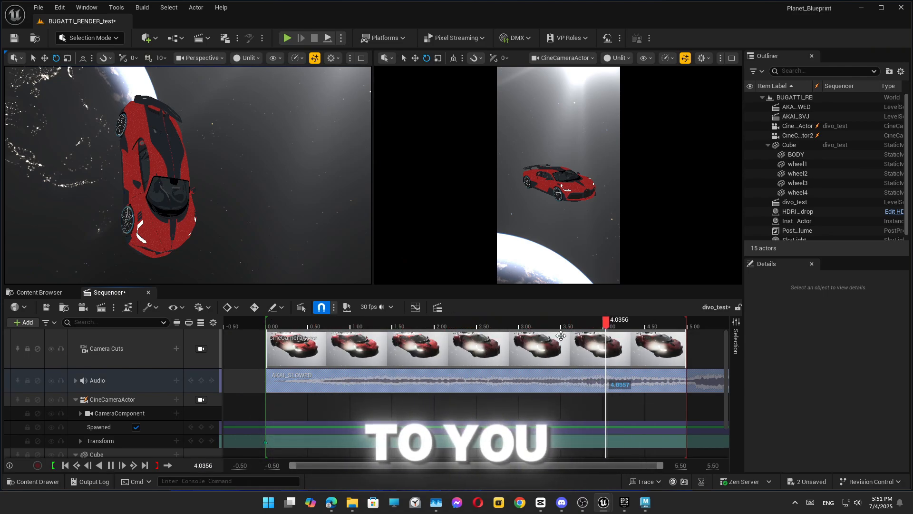
pyautogui.press('space')
pyautogui.press('space')
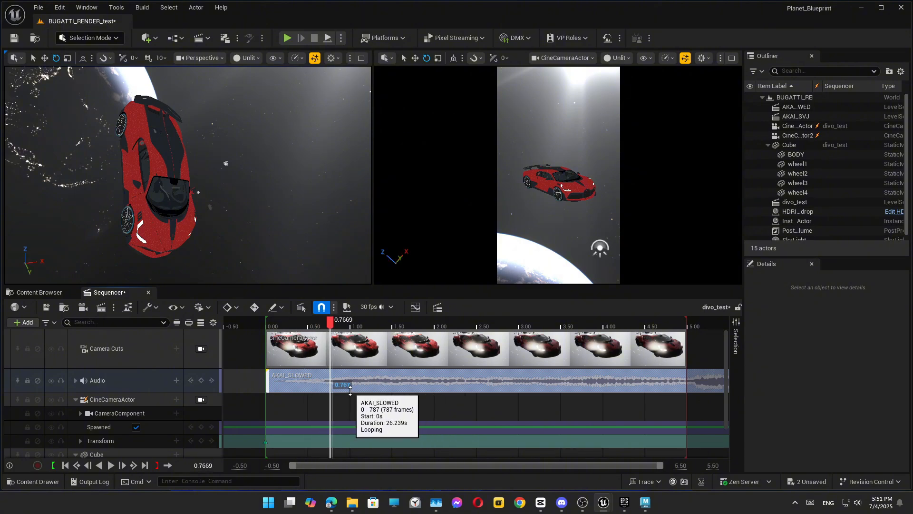
# - Extend the sequence's playback end to about 13 s and stretch the CineCameraActor camera cut towards it
pyautogui.keyDown('ctrl'); pyautogui.scroll(-5, 333, 387); pyautogui.keyUp('ctrl')
pyautogui.keyDown('ctrl'); pyautogui.scroll(-2, 375, 461); pyautogui.keyUp('ctrl')
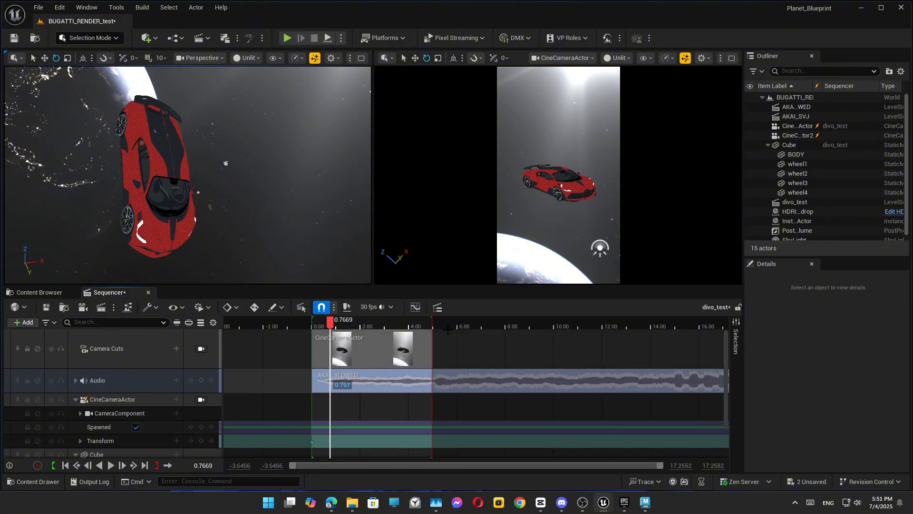
pyautogui.moveTo(435, 323); pyautogui.dragTo(629, 322)
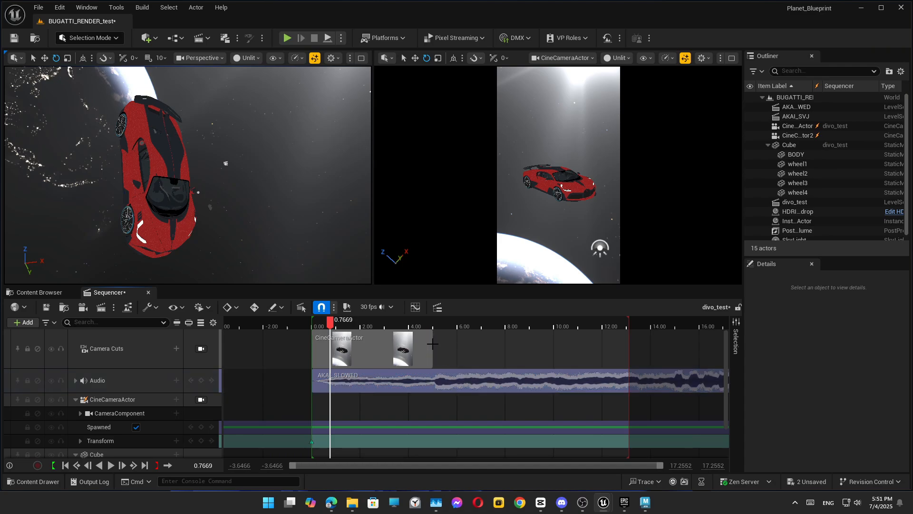
pyautogui.moveTo(431, 343); pyautogui.dragTo(610, 344)
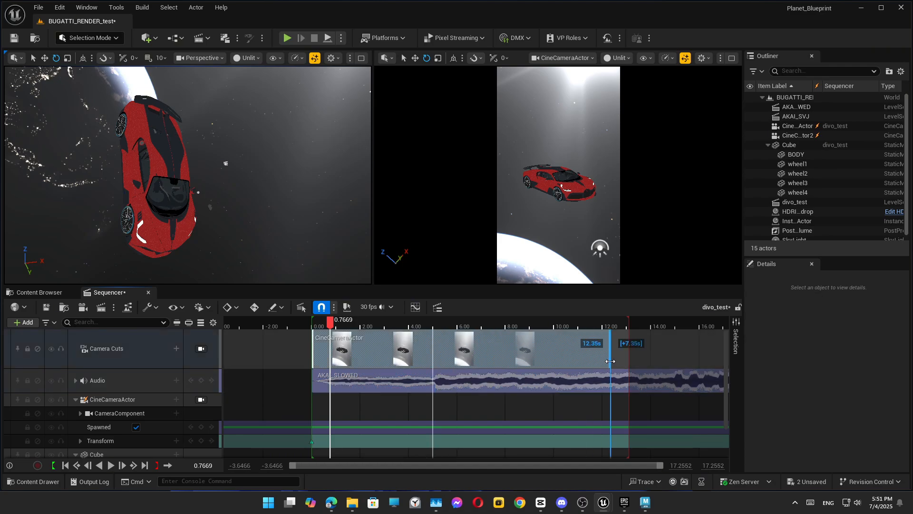
# - Move the playhead to the audio drop at about 5.11 s, rotate the car to about 48° around X and key the Cube's Transform
pyautogui.keyDown('ctrl'); pyautogui.scroll(3, 430, 402); pyautogui.keyUp('ctrl')
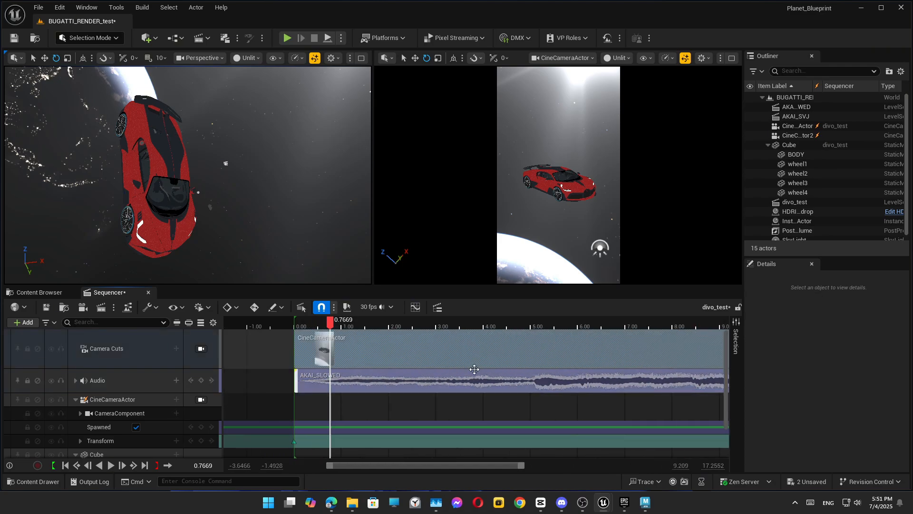
pyautogui.click(540, 327)
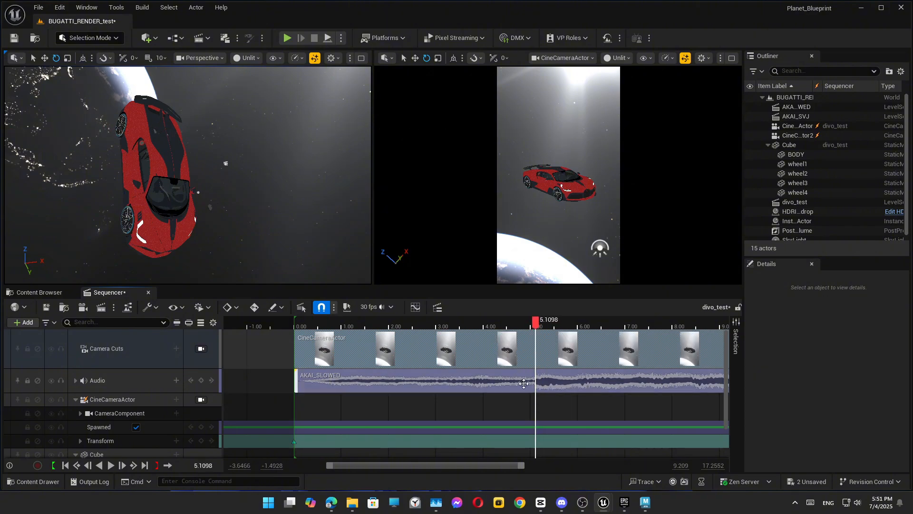
pyautogui.scroll(-1, 173, 421)
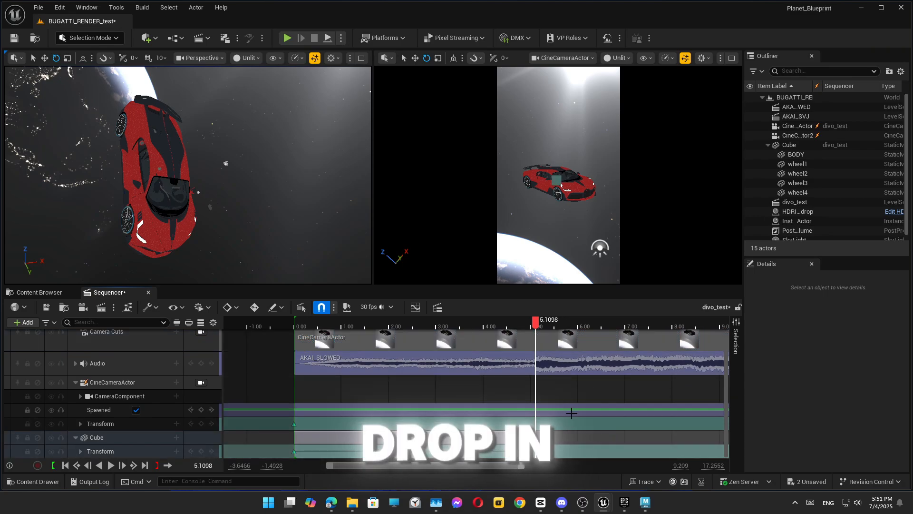
pyautogui.click(165, 452)
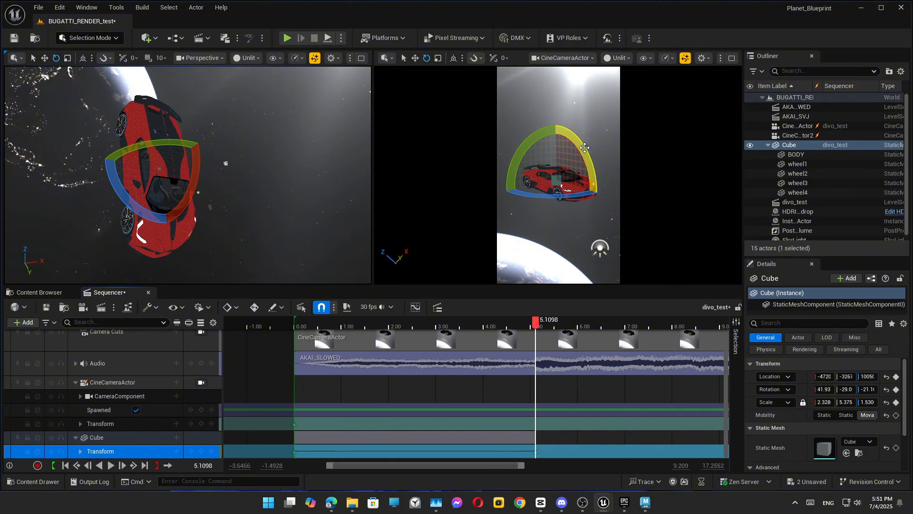
pyautogui.moveTo(585, 148); pyautogui.dragTo(613, 145)
pyautogui.click(199, 452)
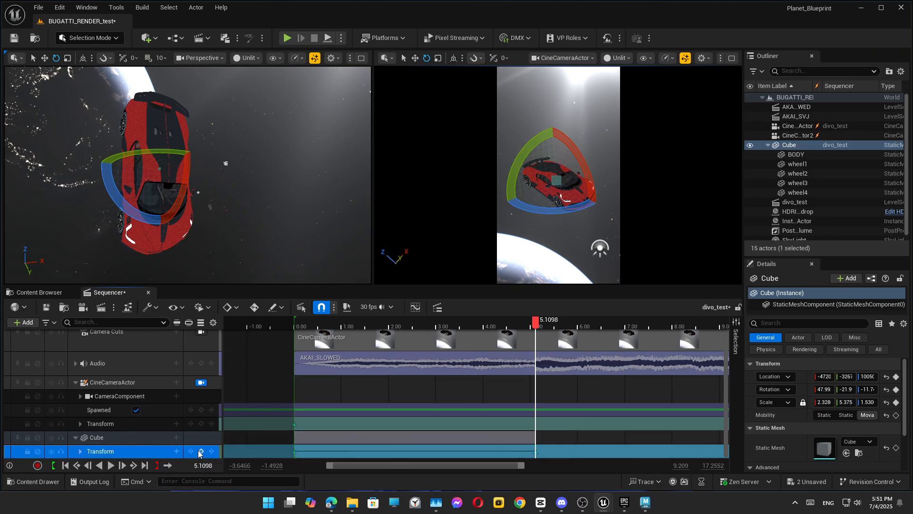
# - Play the sequence from the start to about 5.06 s to check the car's rotation against the audio
pyautogui.click(296, 325)
pyautogui.press('space')
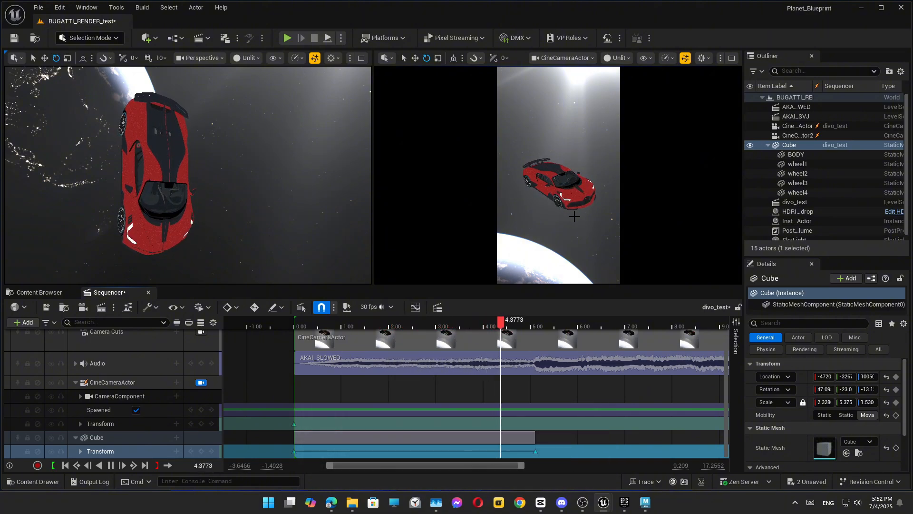
pyautogui.press('space')
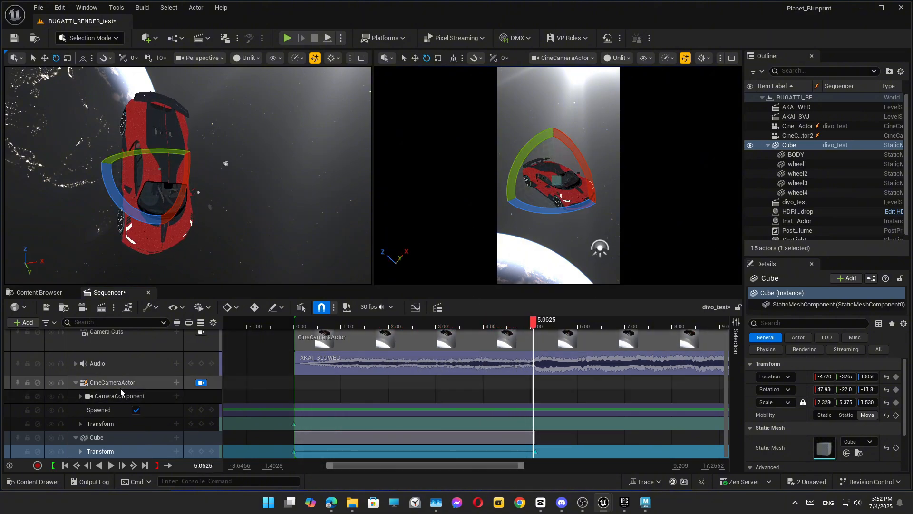
# - Align the playhead with the Cube's key at about 5.11 s and key the CineCameraActor's Transform there
pyautogui.click(115, 427)
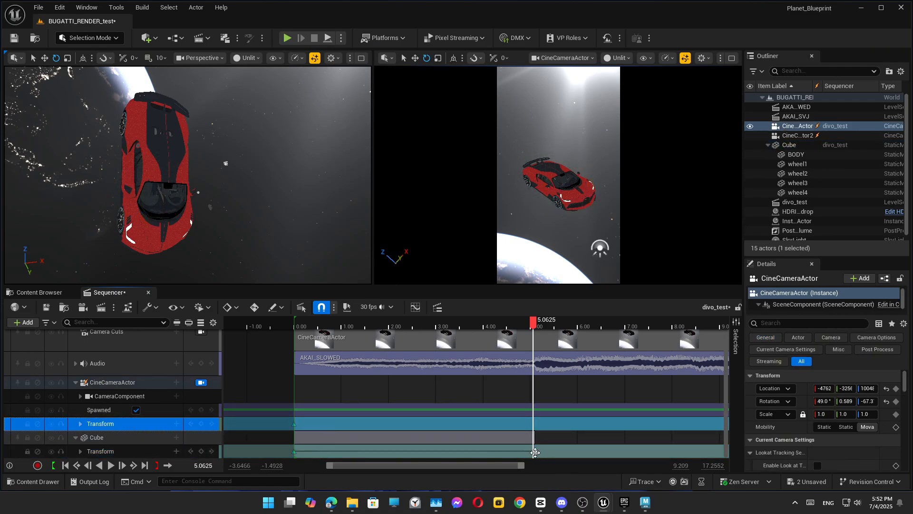
pyautogui.click(535, 452)
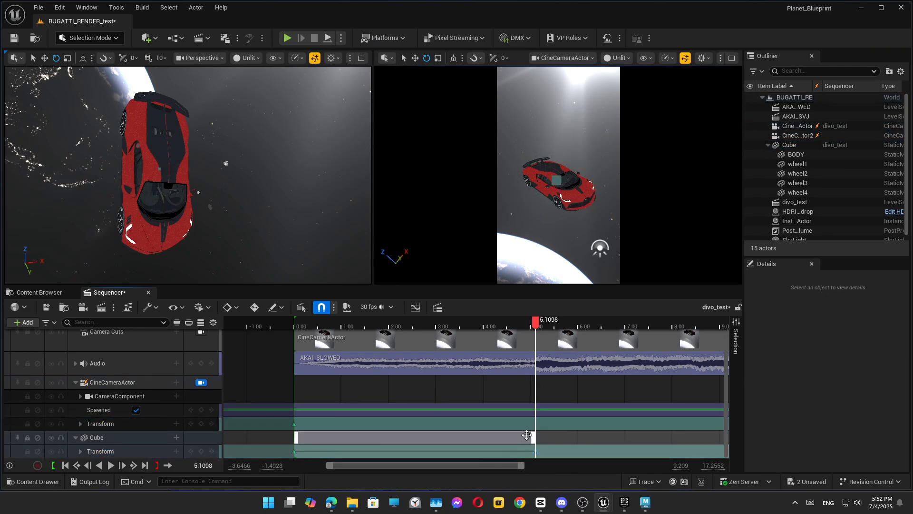
pyautogui.click(201, 423)
pyautogui.click(202, 425)
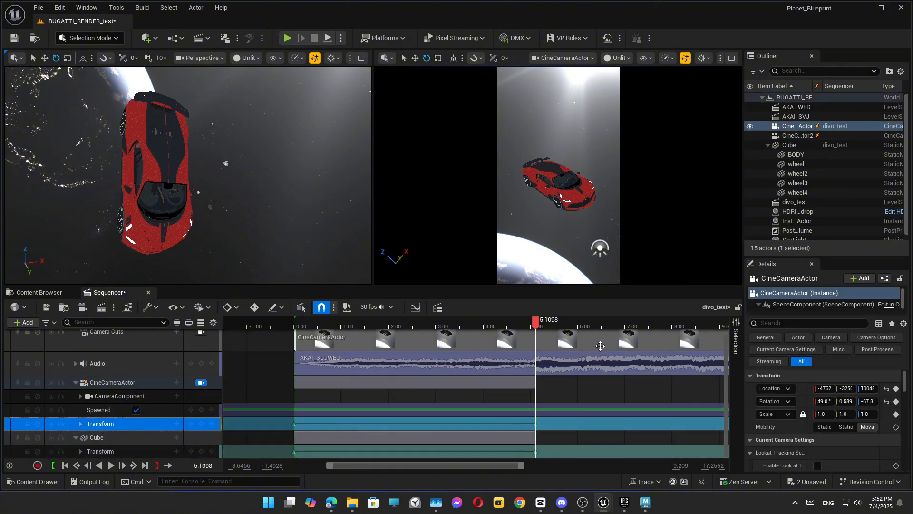
# - Move the CineCameraActor closer to the car at 5.11 s, adjust its aim slightly and key its Transform
pyautogui.click(535, 424)
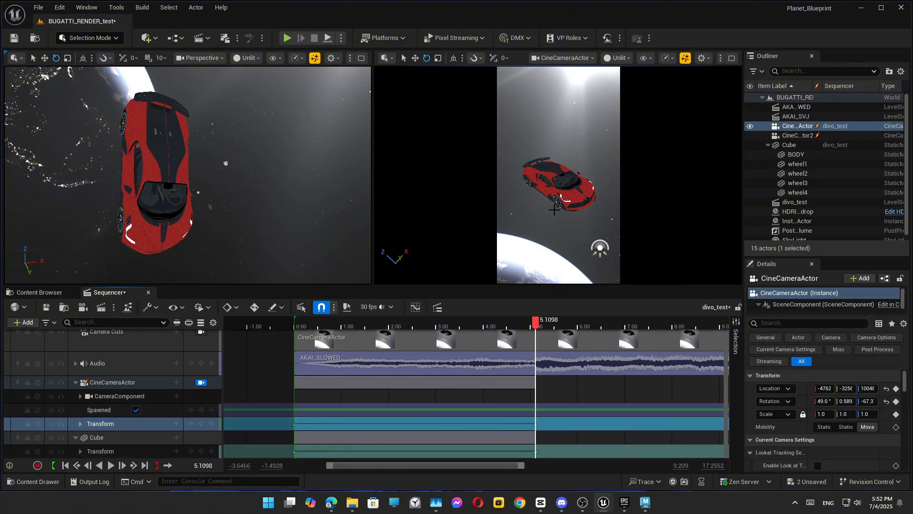
pyautogui.scroll(4, 555, 209)
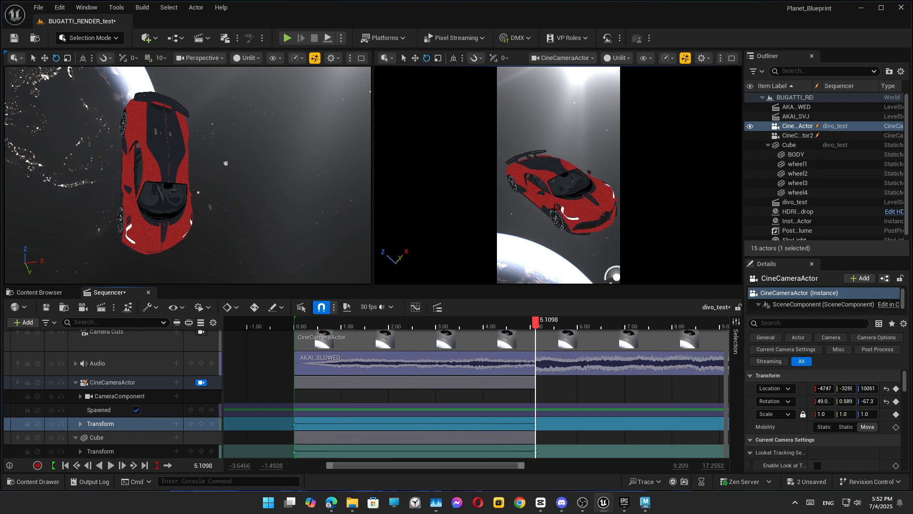
pyautogui.scroll(-1, 555, 209)
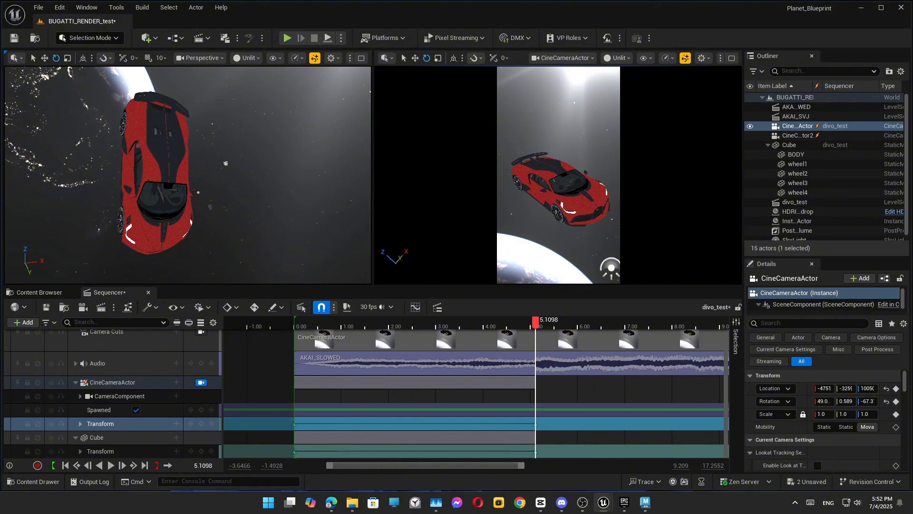
pyautogui.moveTo(555, 209); pyautogui.dragTo(553, 211, button='right')
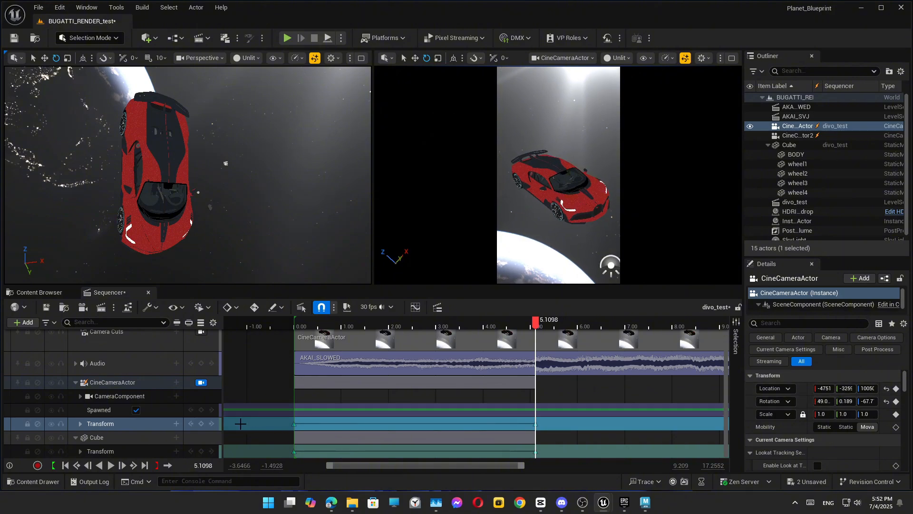
pyautogui.click(203, 426)
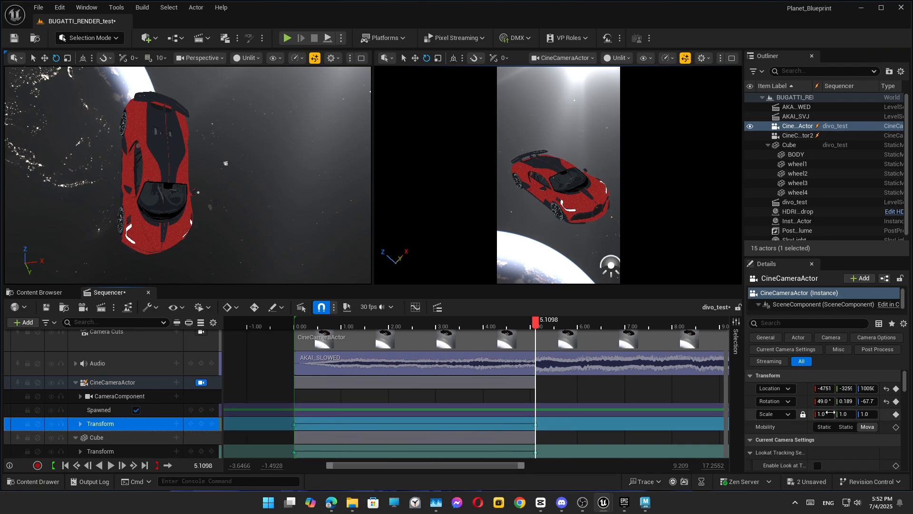
# - Roll the CineCameraActor to 30° around X, reframe the car and key the camera's Transform at 5.11 s
pyautogui.moveTo(819, 402)
pyautogui.mouseDown()
pyautogui.moveTo(802, 402)
pyautogui.moveTo(824, 402)
pyautogui.mouseUp()
pyautogui.moveTo(551, 165); pyautogui.dragTo(551, 165, button='right')
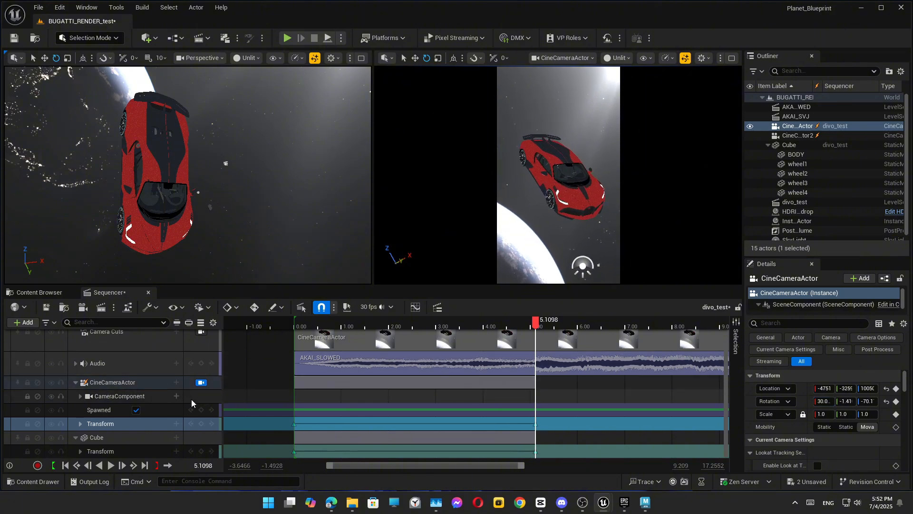
pyautogui.click(202, 424)
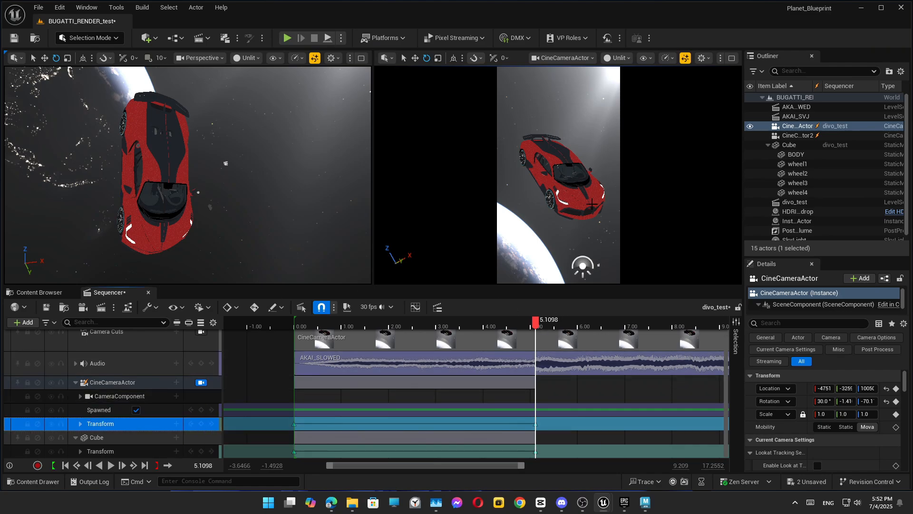
# - Preview the camera viewport in Lit mode and bring up its view mode choices again
pyautogui.click(618, 58)
pyautogui.click(683, 108)
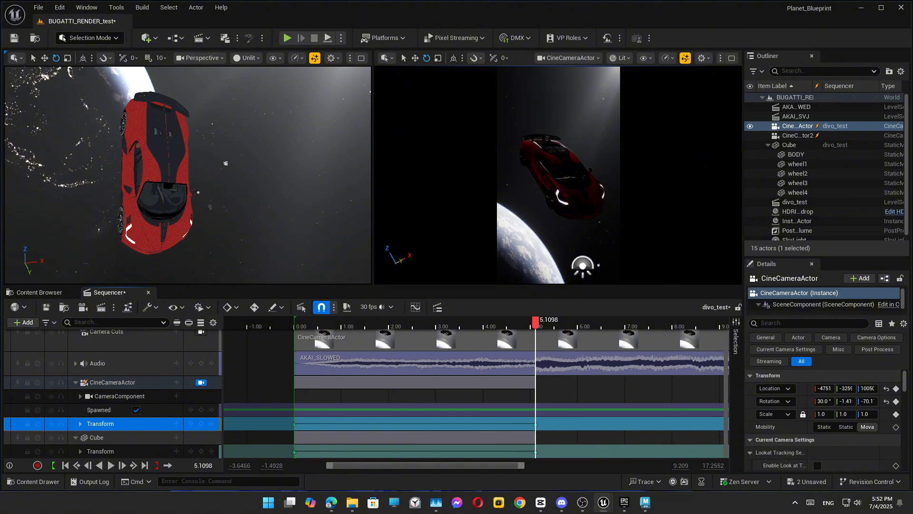
pyautogui.click(629, 59)
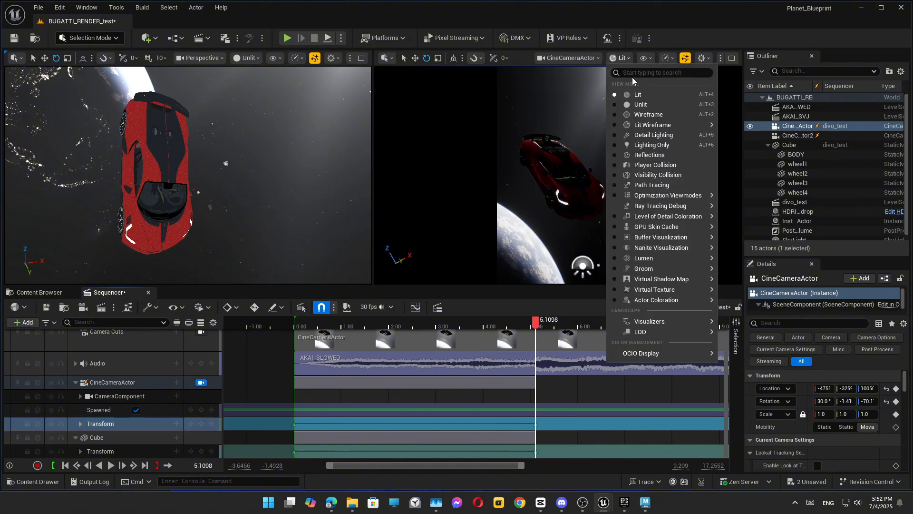
# - Move the playhead to about 5.07 and switch the CineCameraActor viewport to the Unlit view mode
pyautogui.moveTo(499, 323); pyautogui.dragTo(534, 354)
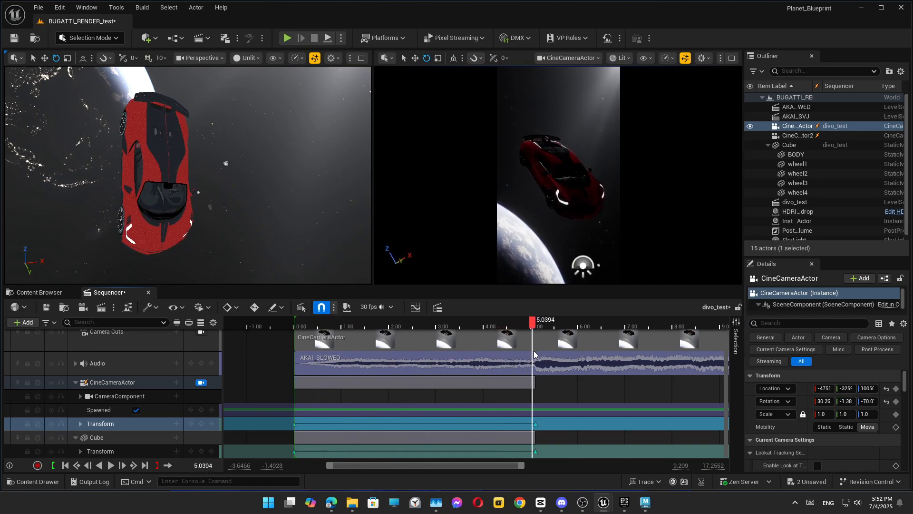
pyautogui.click(620, 59)
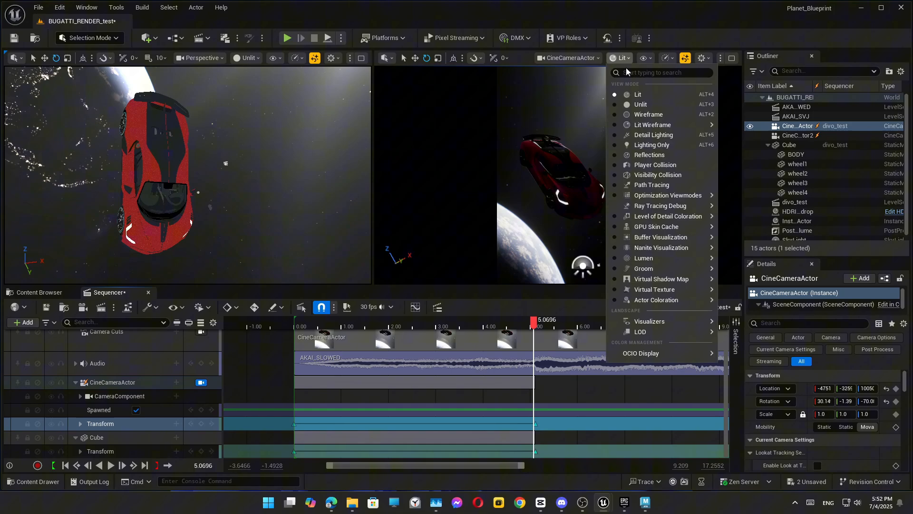
pyautogui.click(637, 105)
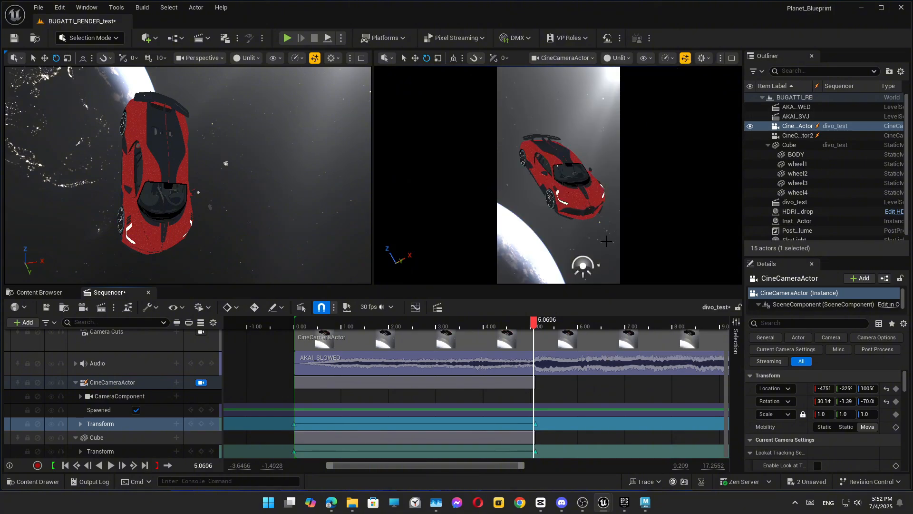
pyautogui.click(653, 510)
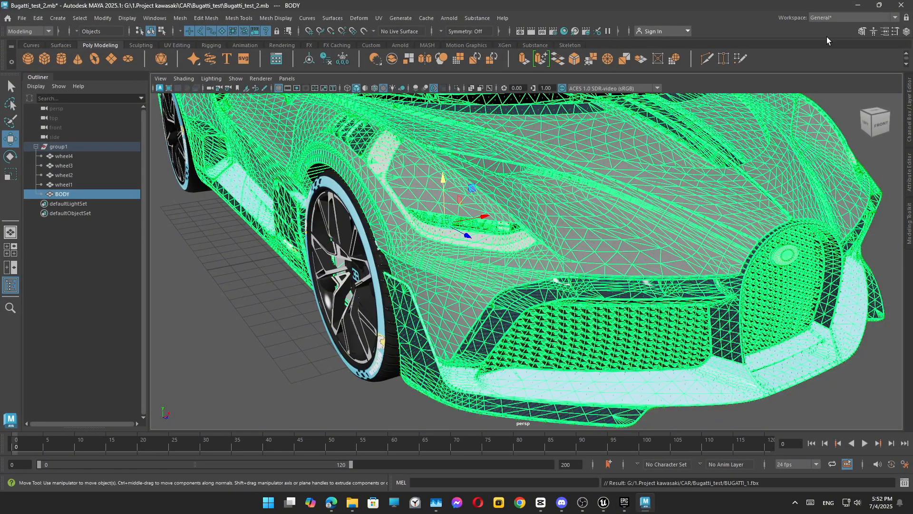
pyautogui.click(857, 5)
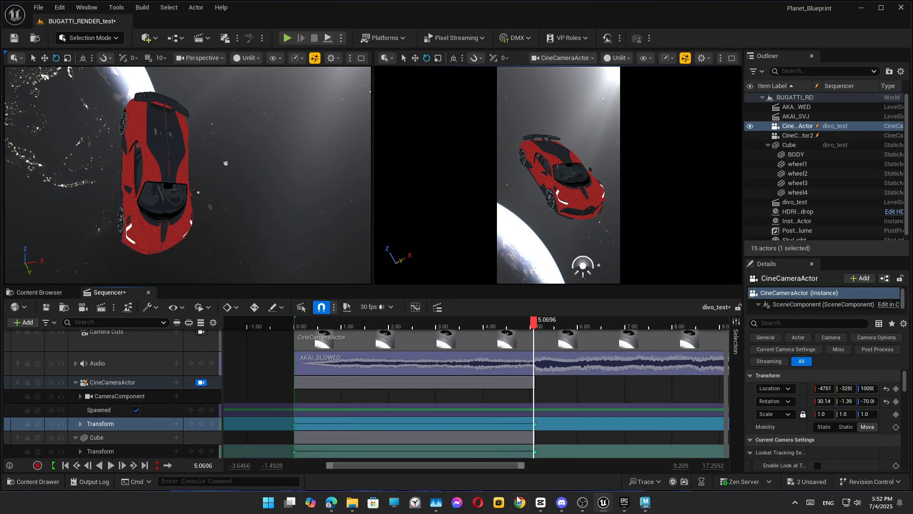
# - Play the divo_test sequence from its start to review the car animation
pyautogui.moveTo(534, 321); pyautogui.dragTo(295, 325)
pyautogui.press('space')
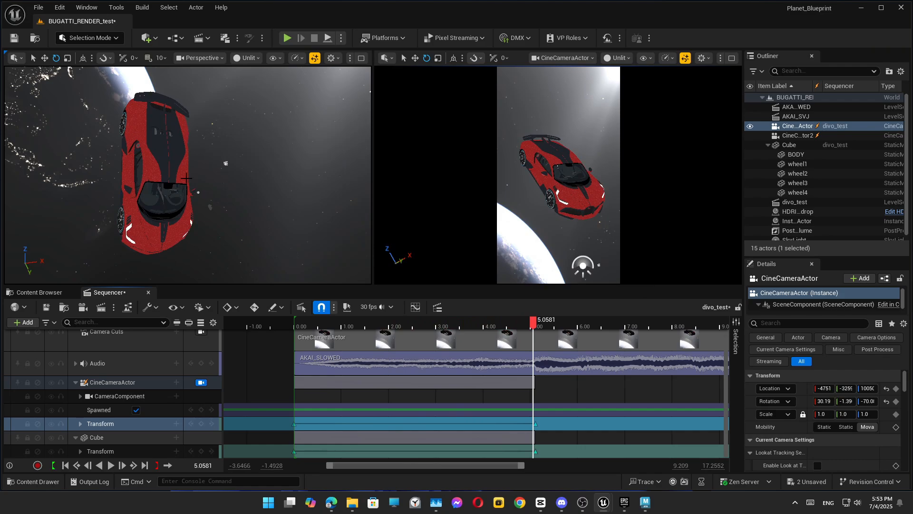
pyautogui.scroll(-2, 195, 170)
pyautogui.moveTo(228, 261)
pyautogui.keyDown('alt'); pyautogui.mouseDown()
pyautogui.moveTo(266, 243)
pyautogui.moveTo(228, 260)
pyautogui.mouseUp(); pyautogui.keyUp('alt')
# - Open the Space_Creator_Pro folder in the project content and expand its subfolders
pyautogui.click(23, 292)
pyautogui.scroll(-3, 62, 389)
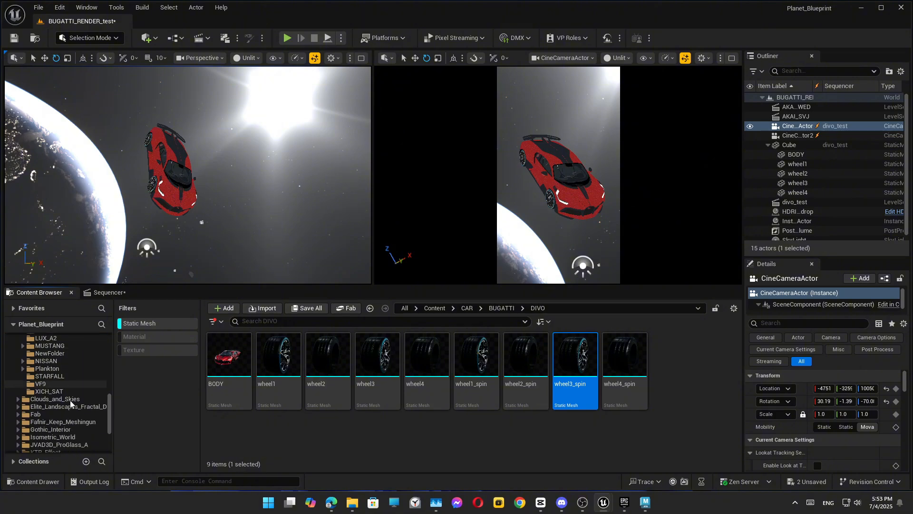
pyautogui.scroll(-3, 71, 404)
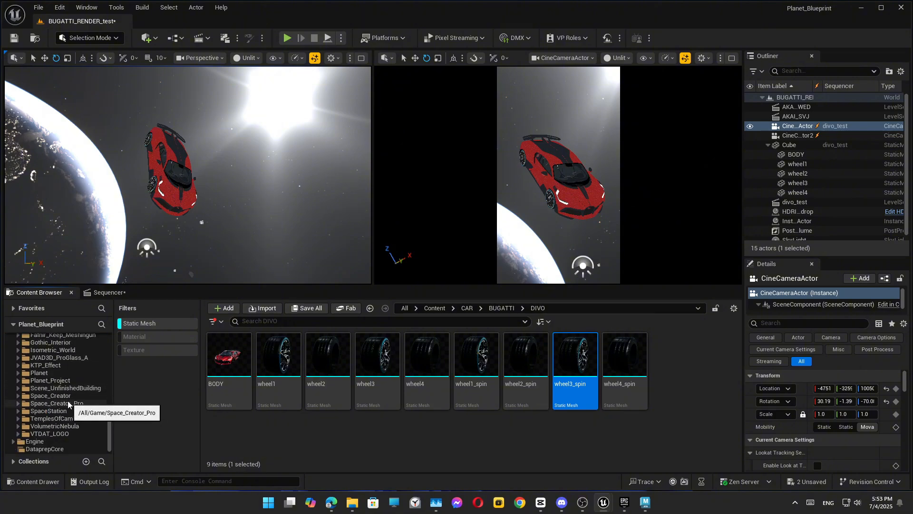
pyautogui.click(67, 403)
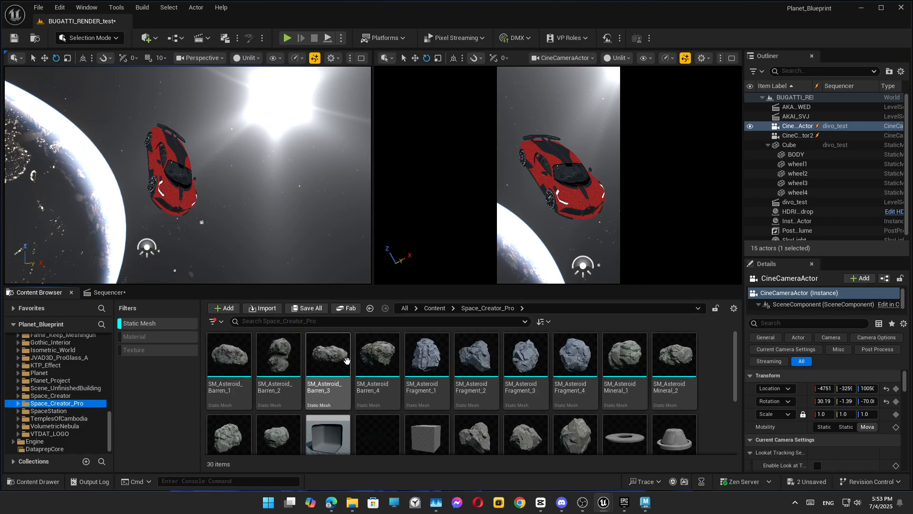
pyautogui.click(16, 403)
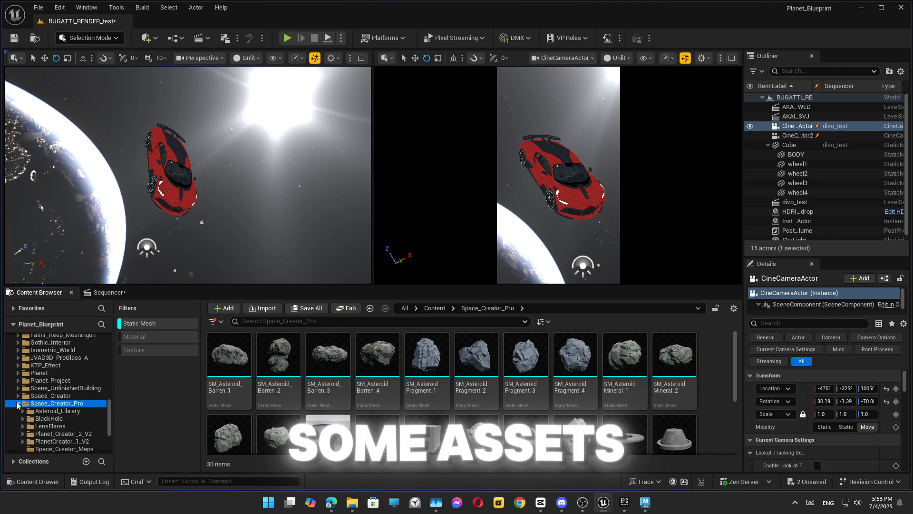
pyautogui.scroll(-2, 68, 428)
pyautogui.scroll(-3, 68, 428)
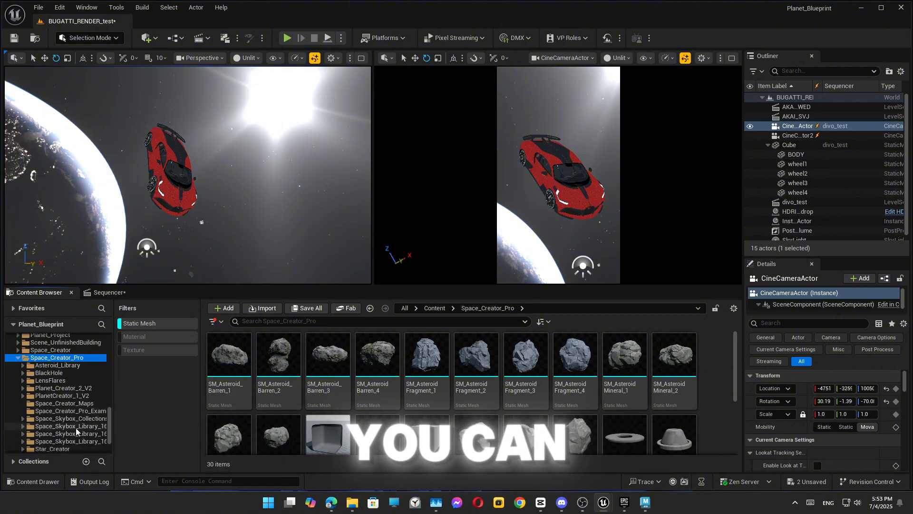
# - Turn off the Static Mesh filter and open the Blueprints folder inside Asteroid_Library
pyautogui.click(61, 350)
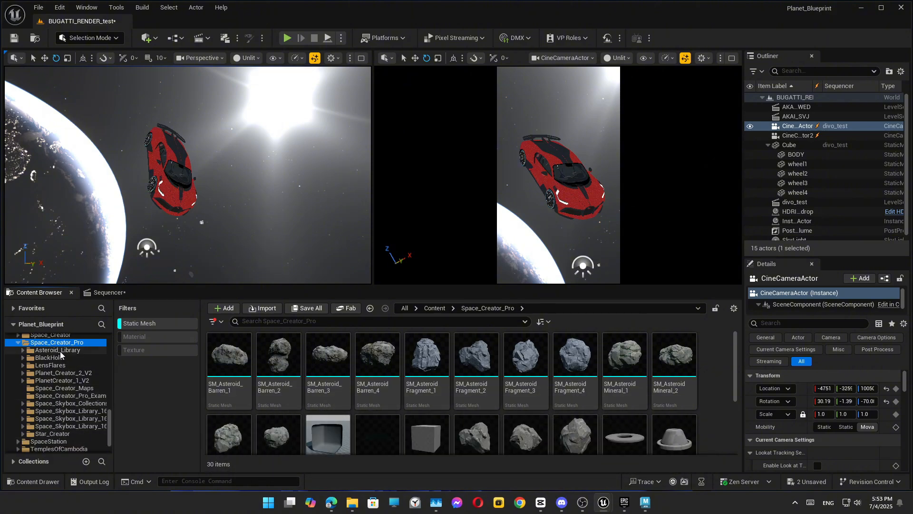
pyautogui.click(139, 325)
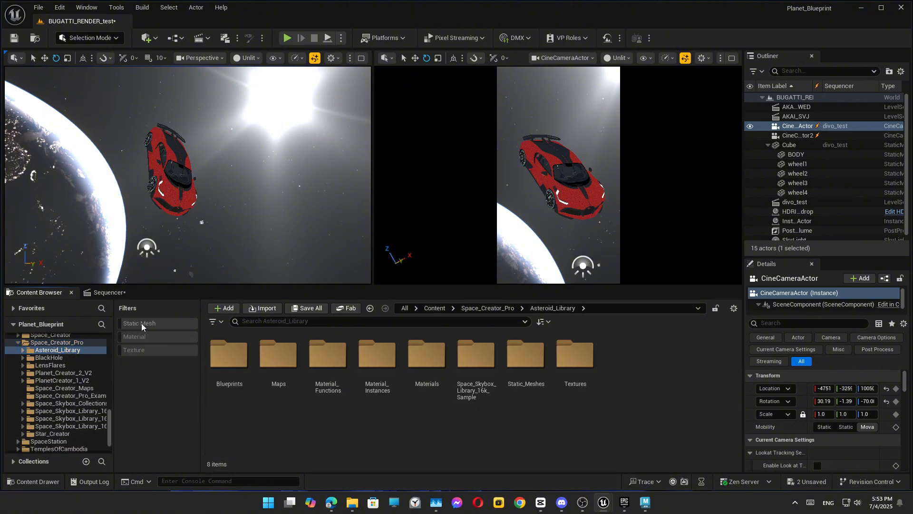
pyautogui.doubleClick(230, 355)
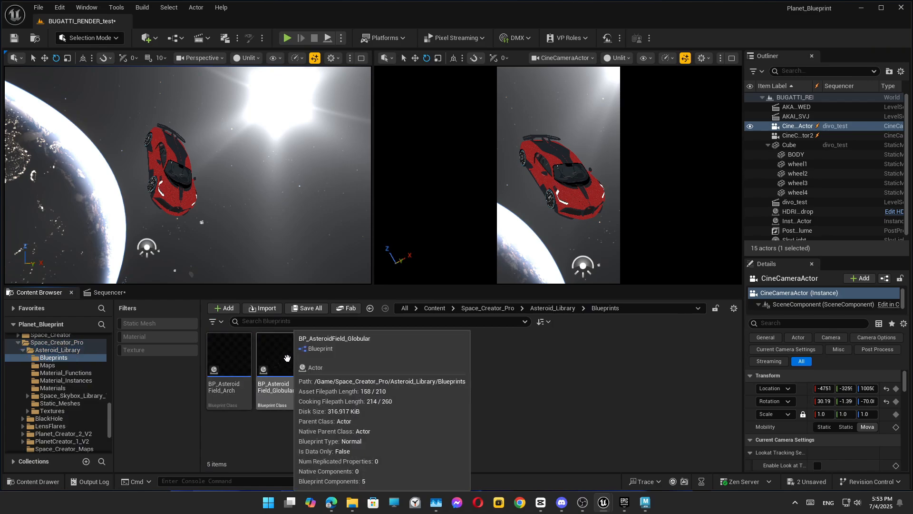
# - Place BP_AsteroidField_Globular in the scene beside the car and shift it along its green axis so the asteroids clear the car
pyautogui.click(278, 361)
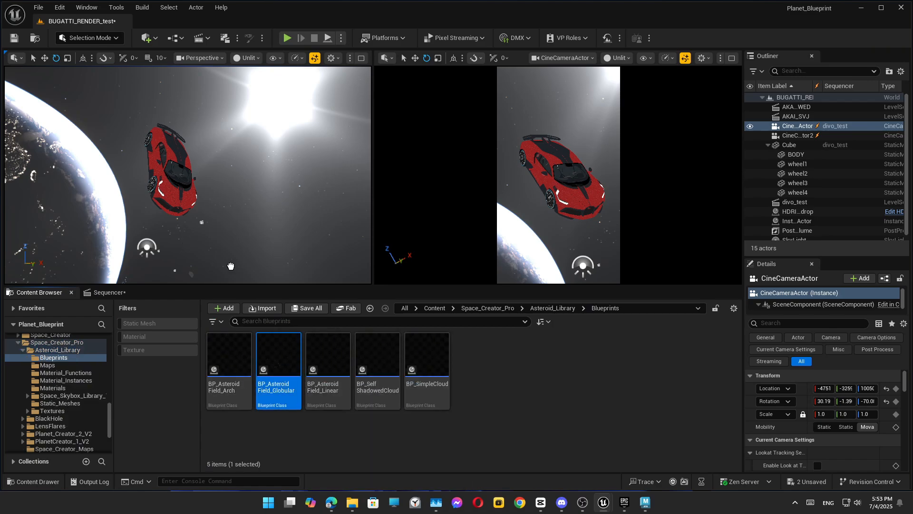
pyautogui.moveTo(226, 245); pyautogui.dragTo(226, 244)
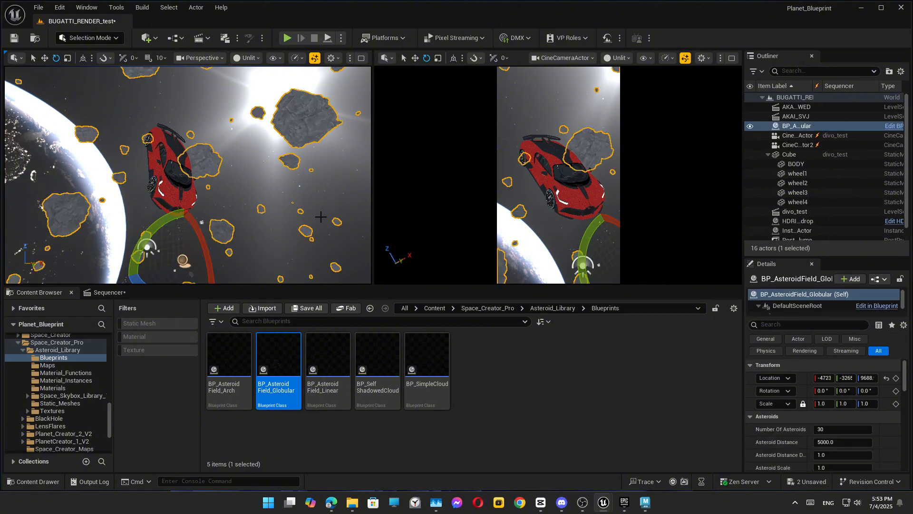
pyautogui.press('w')
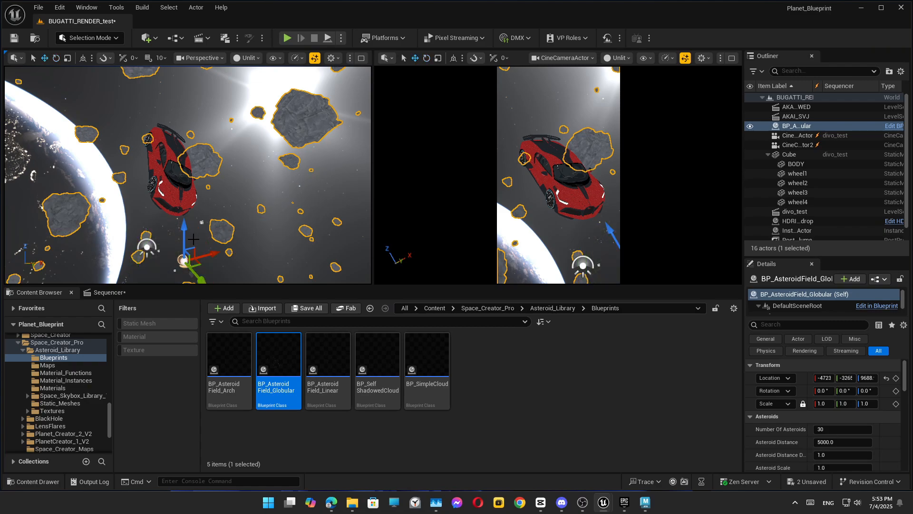
pyautogui.moveTo(197, 272)
pyautogui.mouseDown()
pyautogui.moveTo(183, 265)
pyautogui.moveTo(191, 260)
pyautogui.moveTo(196, 278)
pyautogui.mouseUp()
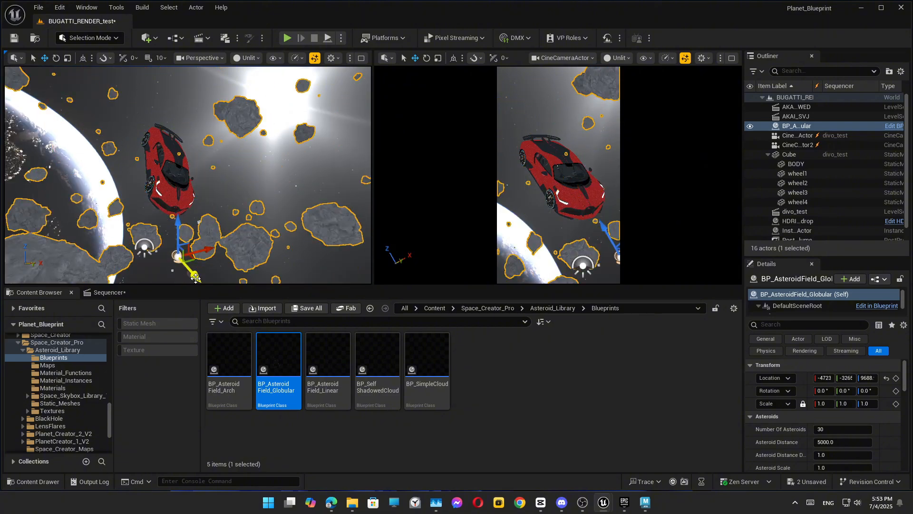
# - Add BP_AsteroidField_Arch to the scene near the car to scatter smaller asteroids around it
pyautogui.click(307, 419)
pyautogui.moveTo(228, 358); pyautogui.dragTo(250, 236)
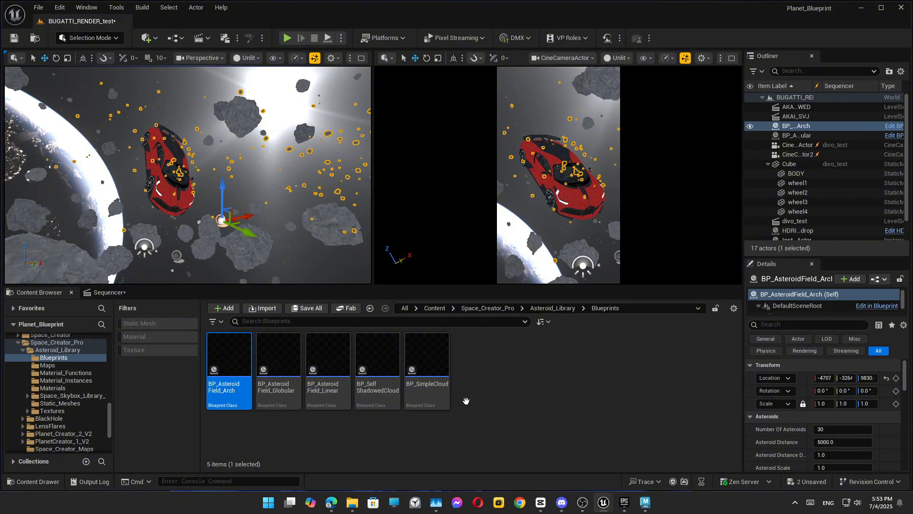
pyautogui.click(466, 400)
pyautogui.click(272, 165)
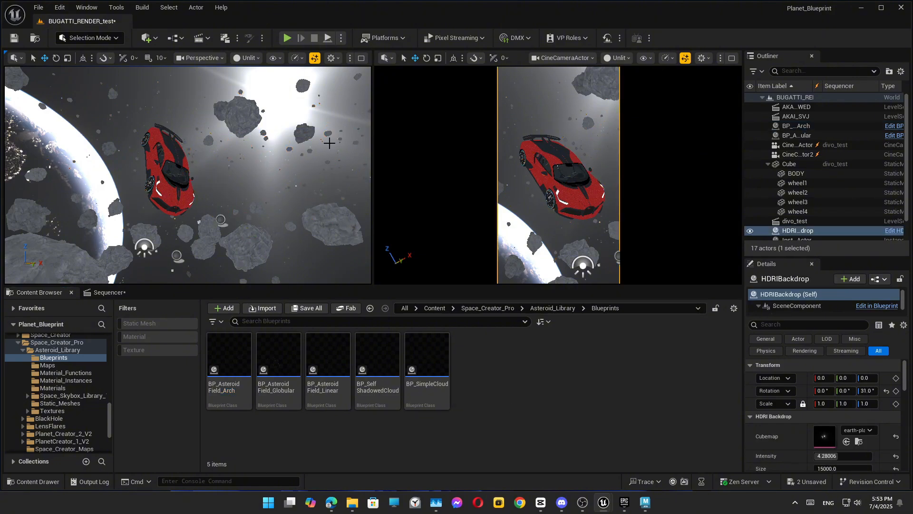
# - Return the CineCameraActor viewport to the Lit view mode and collapse the Cube group in the outliner
pyautogui.click(626, 57)
pyautogui.click(622, 90)
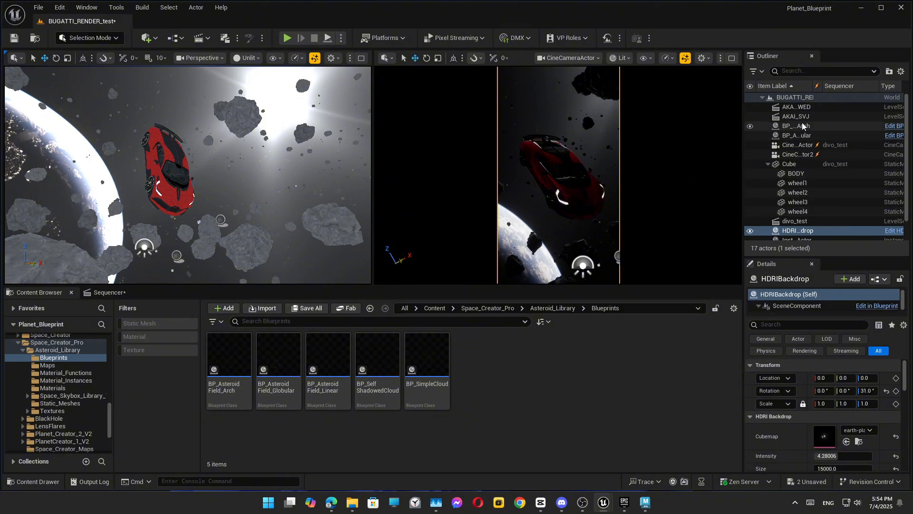
pyautogui.click(768, 164)
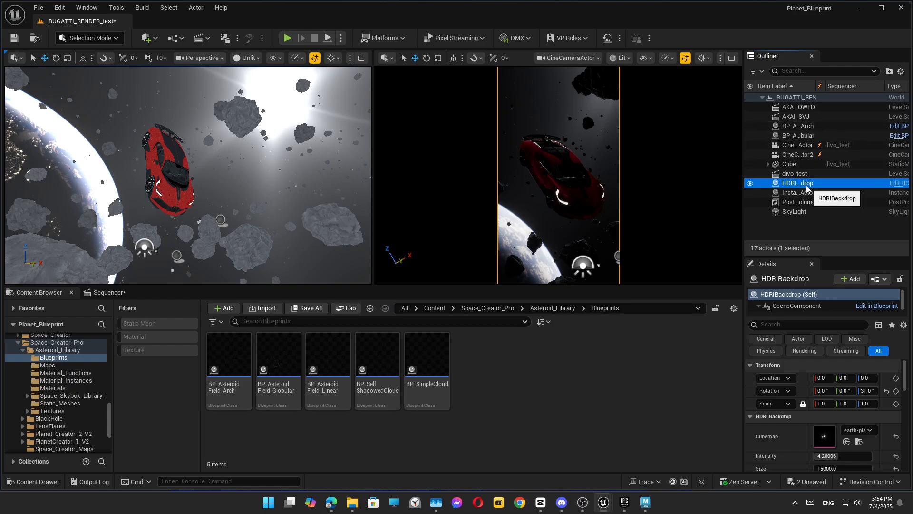
# - Raise the HDRIBackdrop's intensity to about 6.62
pyautogui.press('F2')
pyautogui.scroll(-2, 822, 415)
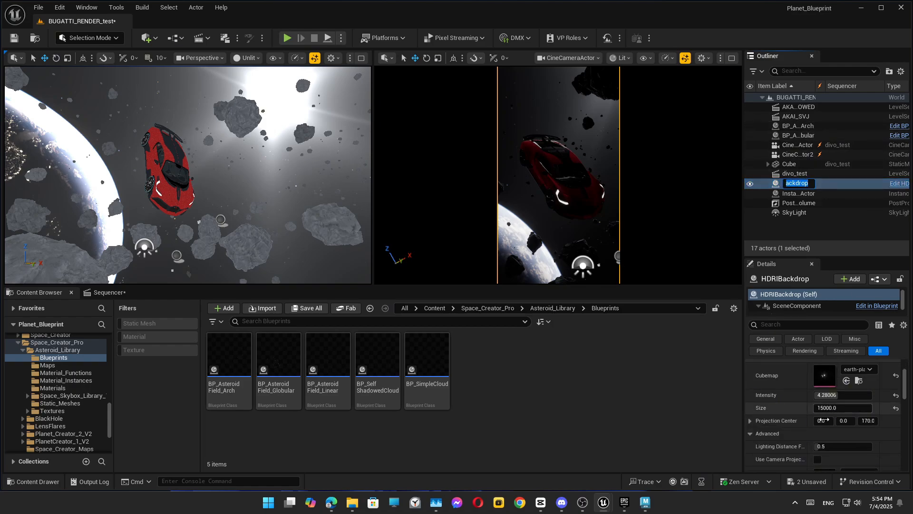
pyautogui.scroll(-1, 826, 394)
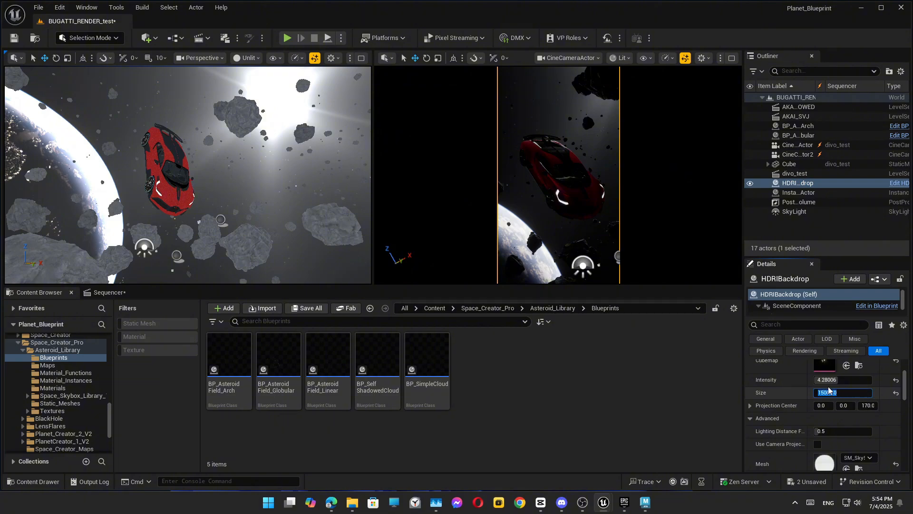
pyautogui.click(830, 381)
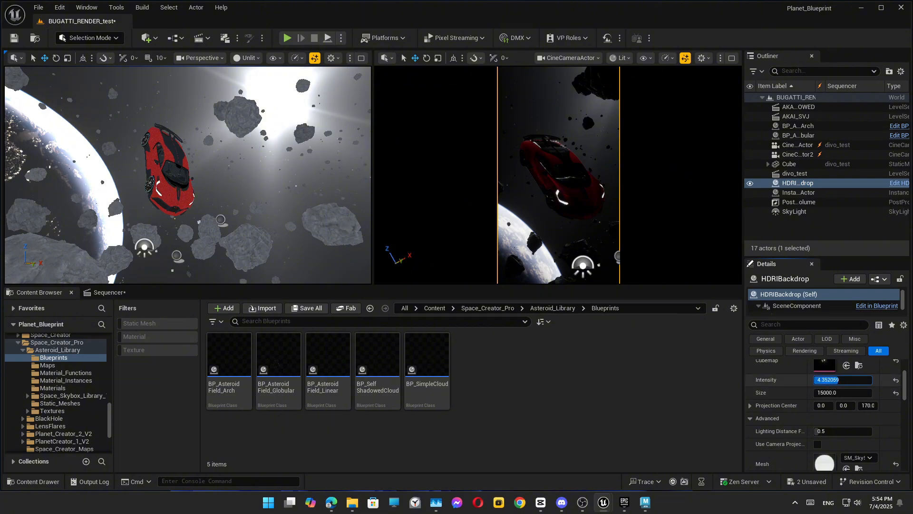
pyautogui.write('10')
pyautogui.press('Return')
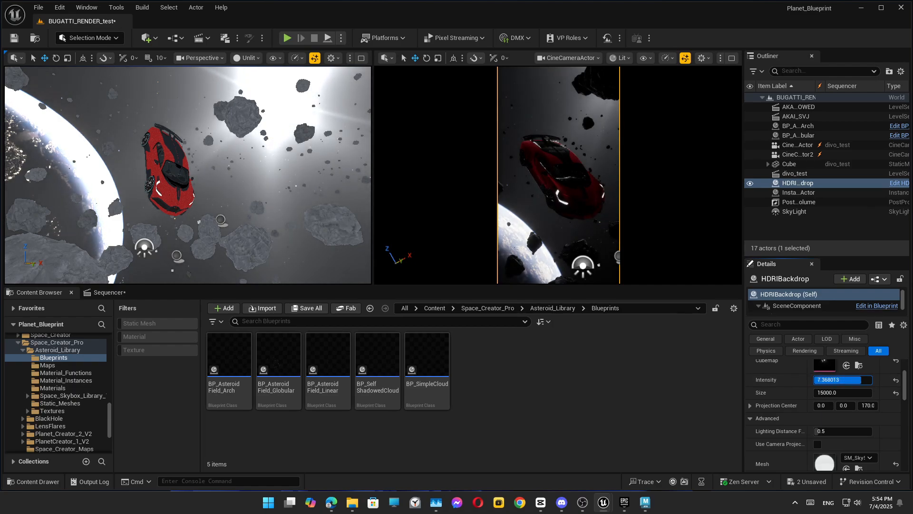
pyautogui.moveTo(842, 380); pyautogui.dragTo(818, 380)
pyautogui.moveTo(846, 380); pyautogui.dragTo(849, 380)
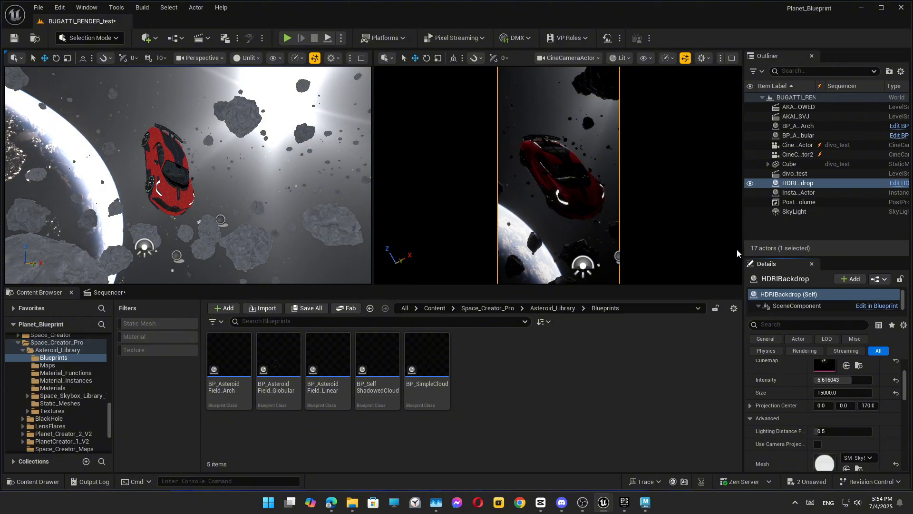
# - Set the SkyLight's intensity scale to 7
pyautogui.click(786, 211)
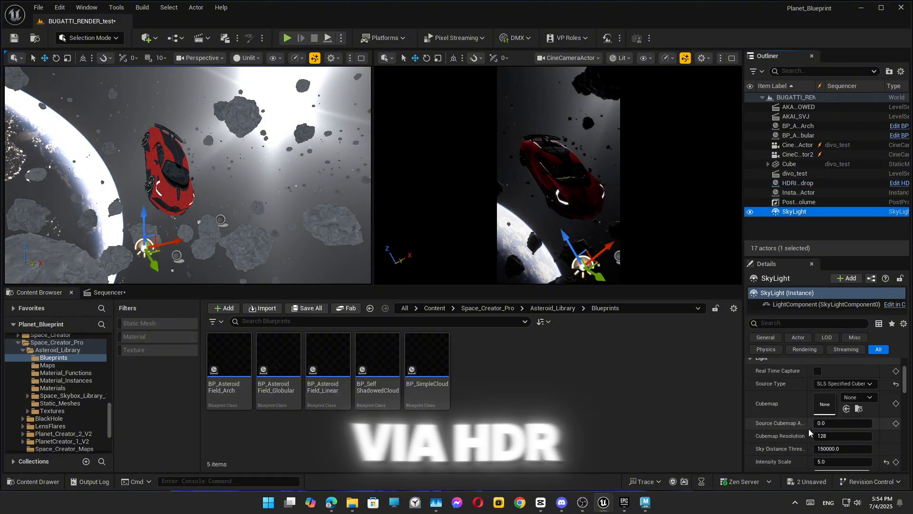
pyautogui.click(821, 415)
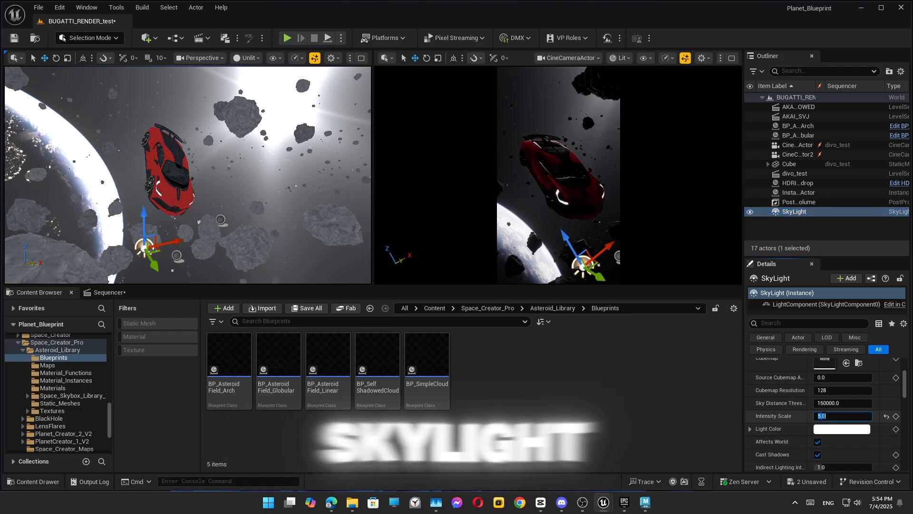
pyautogui.write('7')
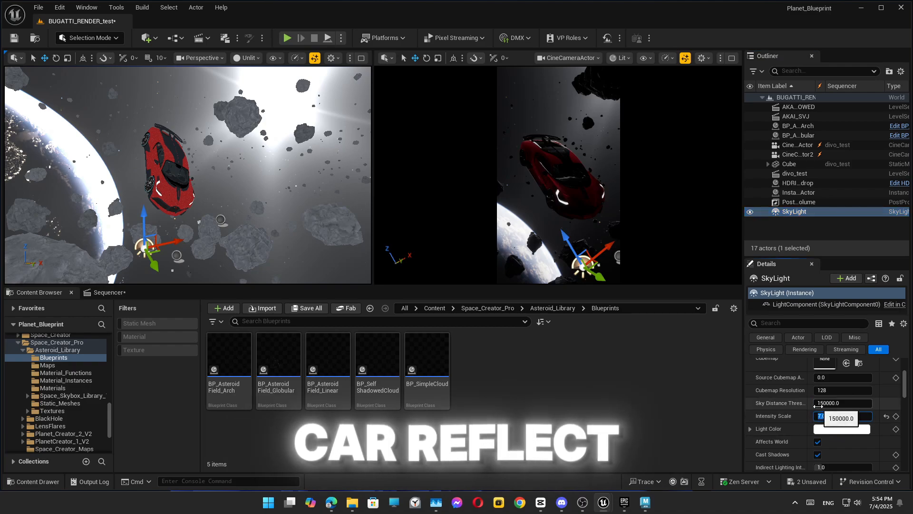
pyautogui.press('Return')
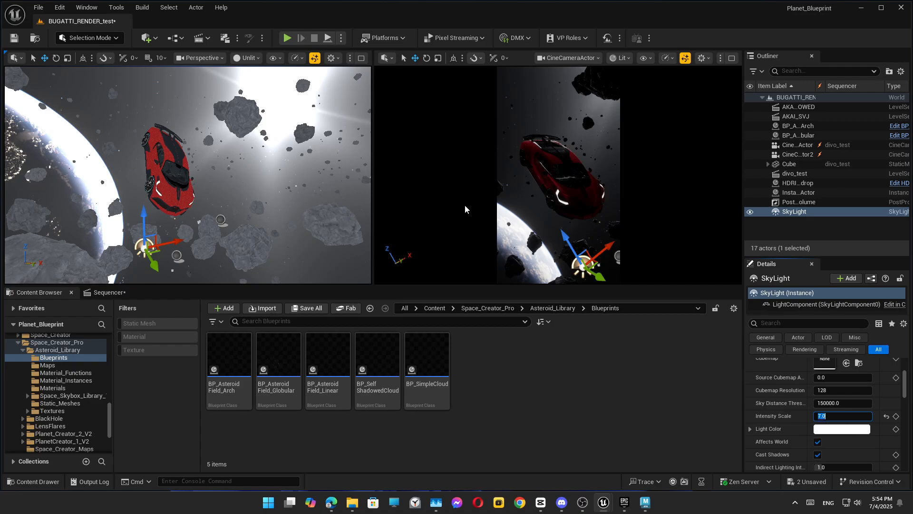
# - Find the PostProcessVolume's Lumen settings and choose Hit Lighting for Reflections as the Lumen ray lighting mode
pyautogui.click(792, 183)
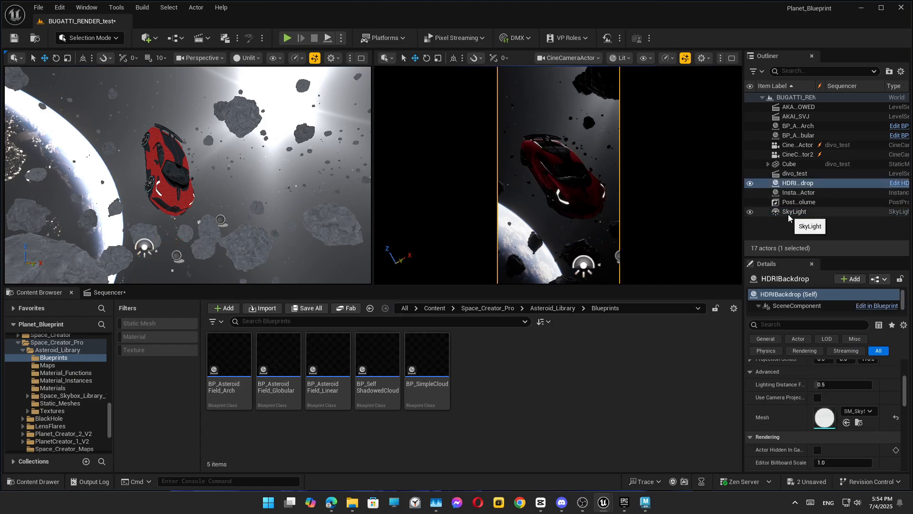
pyautogui.click(832, 230)
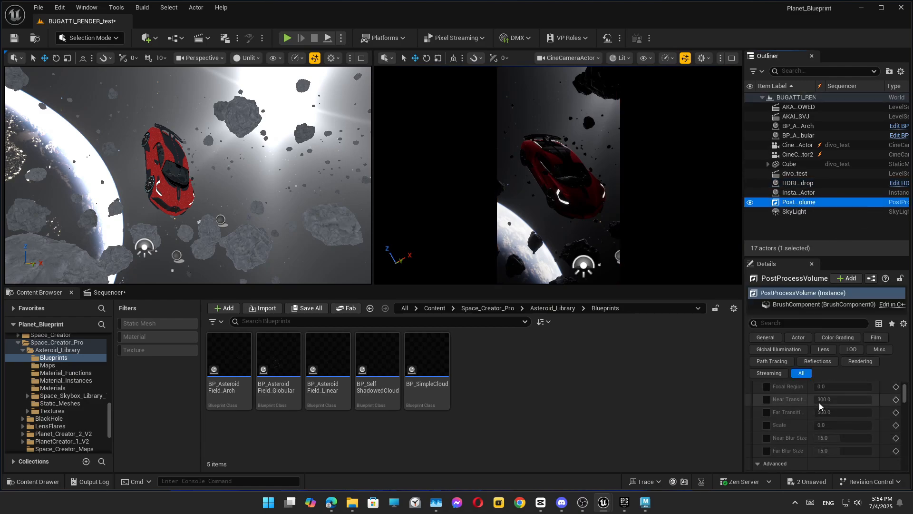
pyautogui.write('lumen')
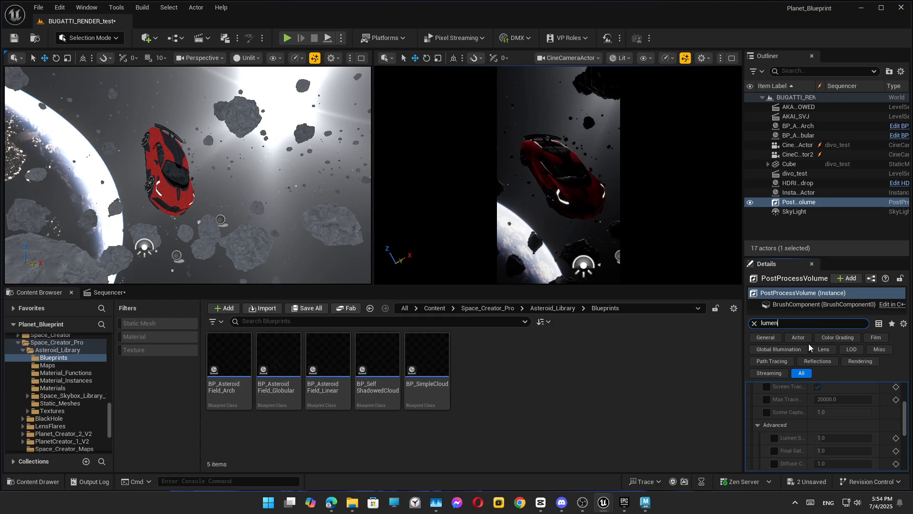
pyautogui.scroll(5, 815, 418)
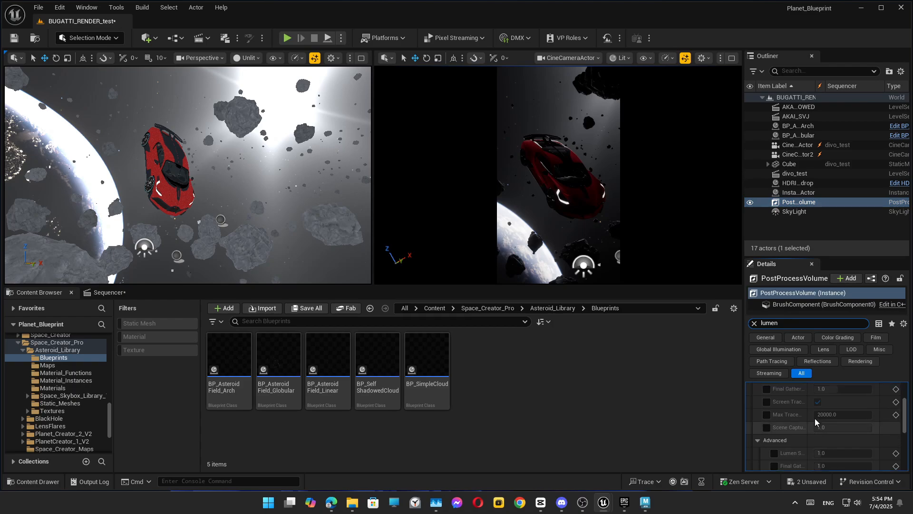
pyautogui.click(841, 413)
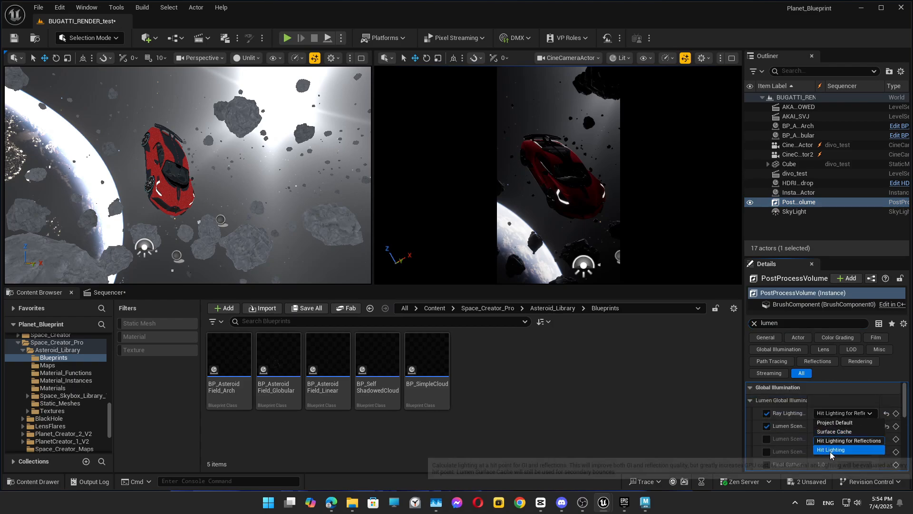
pyautogui.click(850, 440)
# - Choose Lumen as the reflections method in the PostProcessVolume and look over the remaining Lumen settings
pyautogui.scroll(-8, 815, 434)
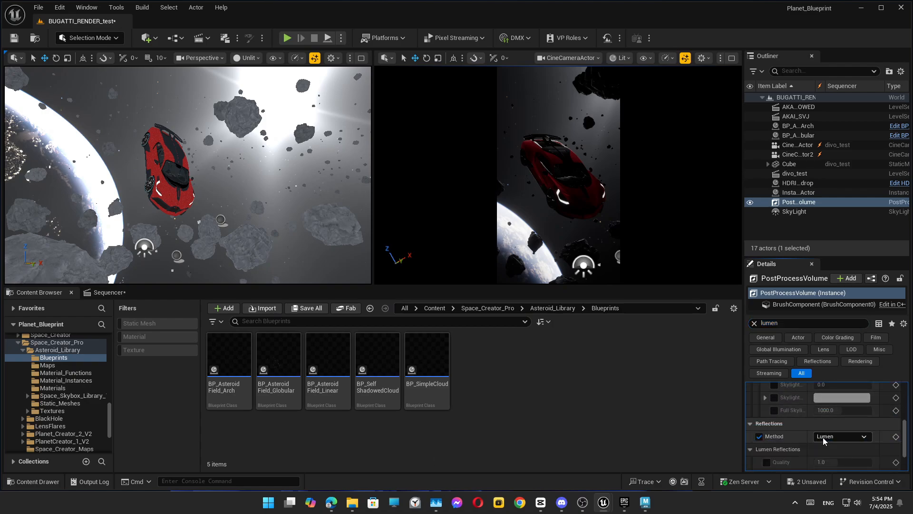
pyautogui.click(823, 437)
pyautogui.click(829, 454)
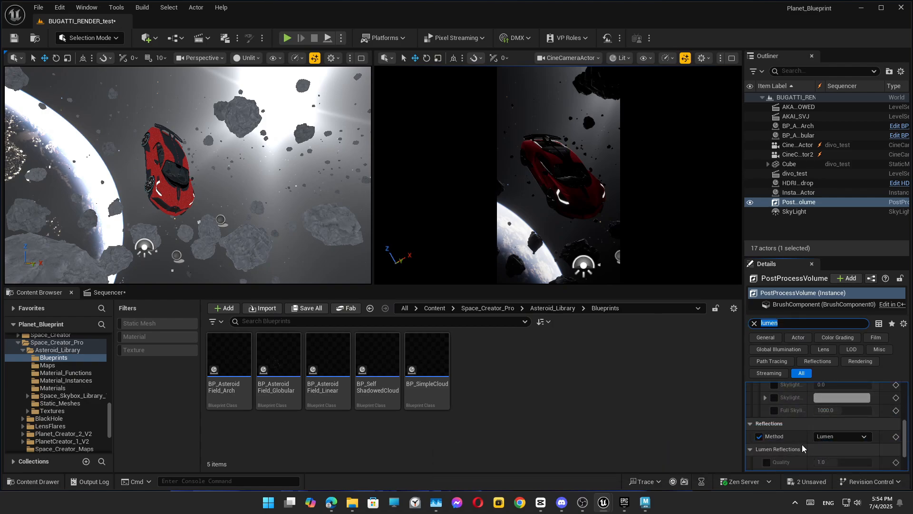
pyautogui.scroll(-3, 794, 441)
pyautogui.scroll(3, 794, 409)
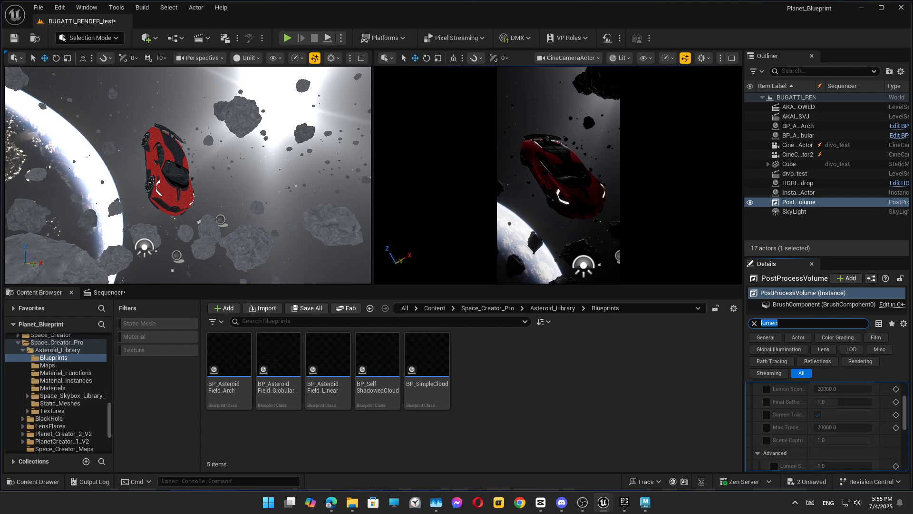
# - Play back the divo_test sequence to review the car and camera animation with the current lighting
pyautogui.click(113, 294)
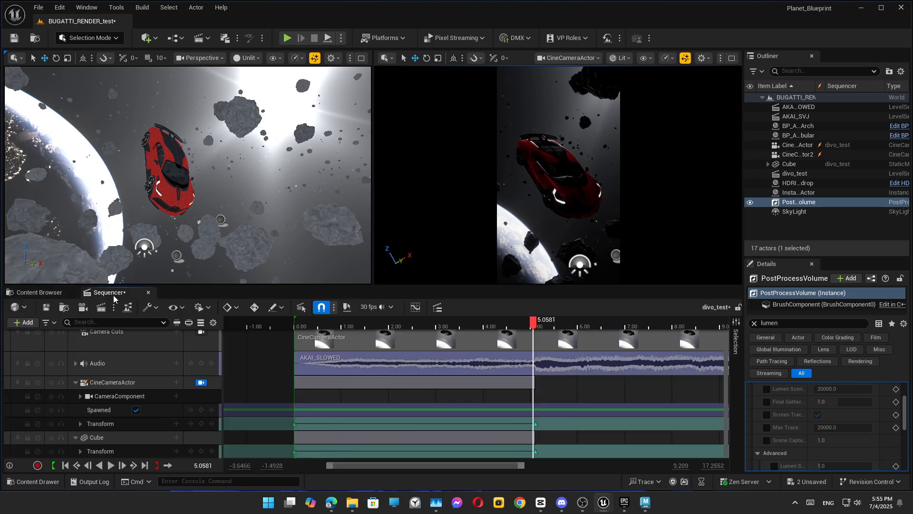
pyautogui.press('space')
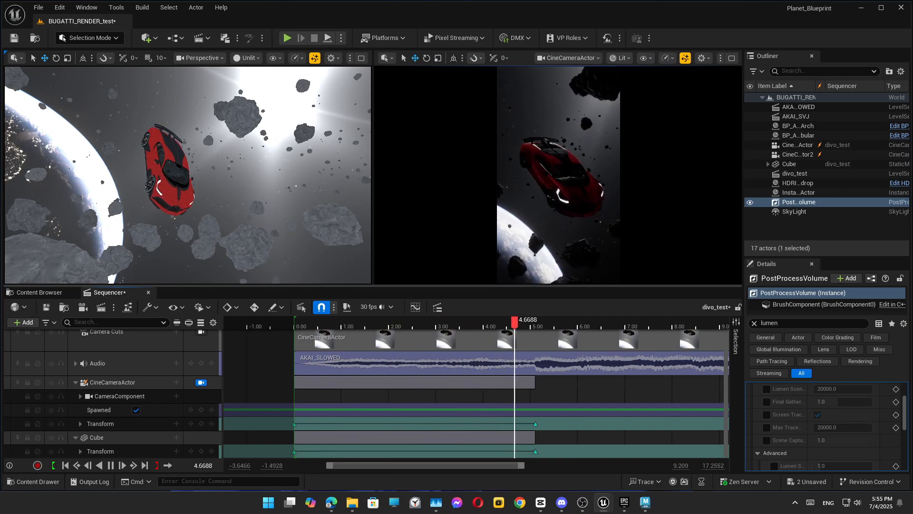
pyautogui.press('space')
pyautogui.click(39, 292)
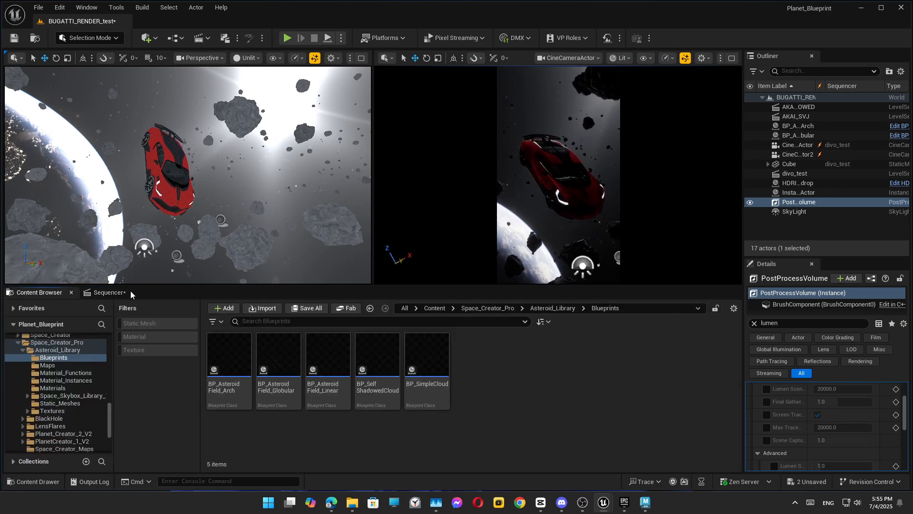
pyautogui.click(106, 292)
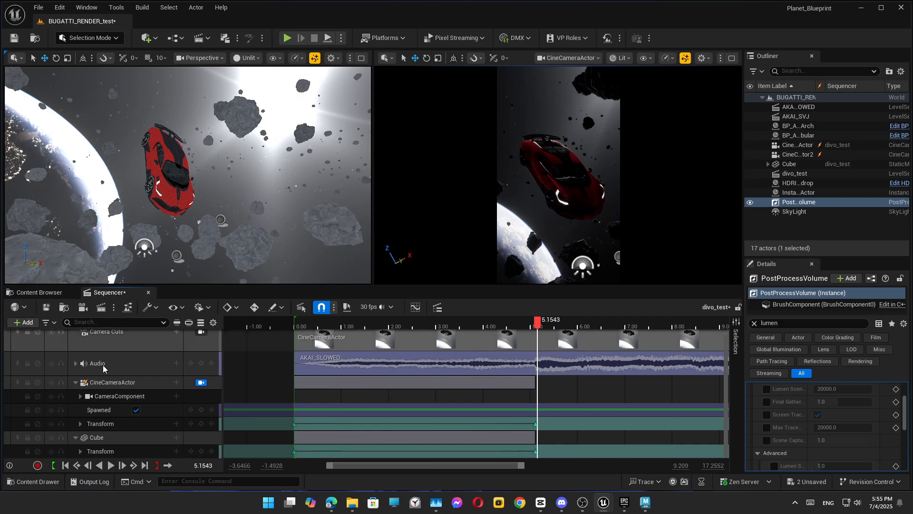
pyautogui.scroll(1, 125, 383)
pyautogui.scroll(-1, 121, 423)
# - Add a focal length keyframe of 35 to the CineCameraActor's CameraComponent at 0.00 on the sequence timeline
pyautogui.click(121, 424)
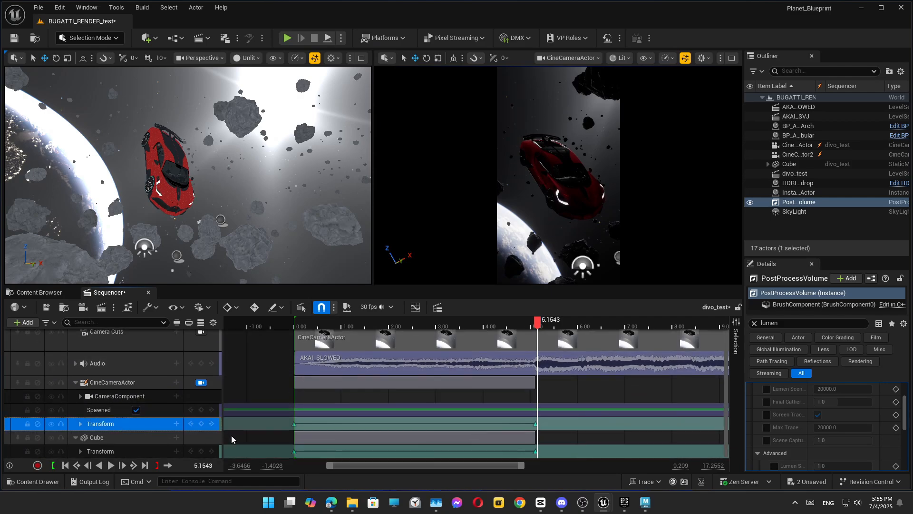
pyautogui.click(293, 423)
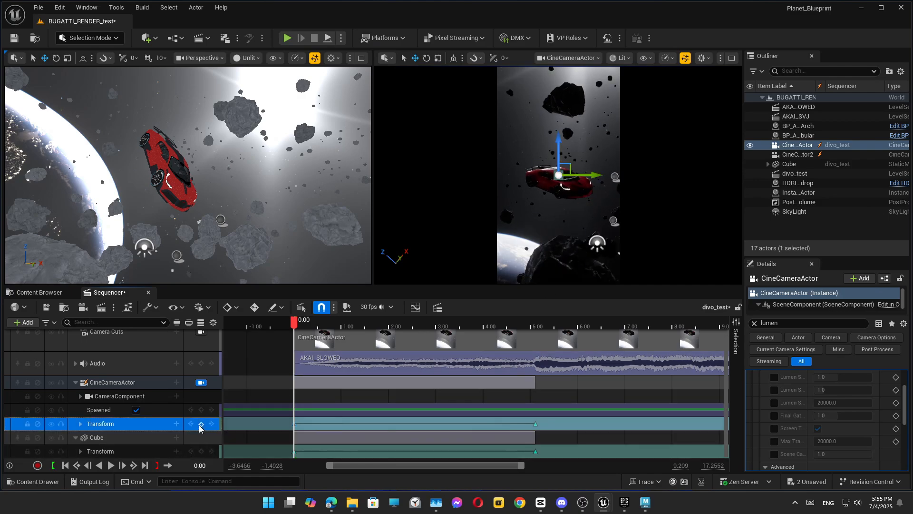
pyautogui.keyDown('ctrl'); pyautogui.click(107, 400); pyautogui.keyUp('ctrl')
pyautogui.click(81, 396)
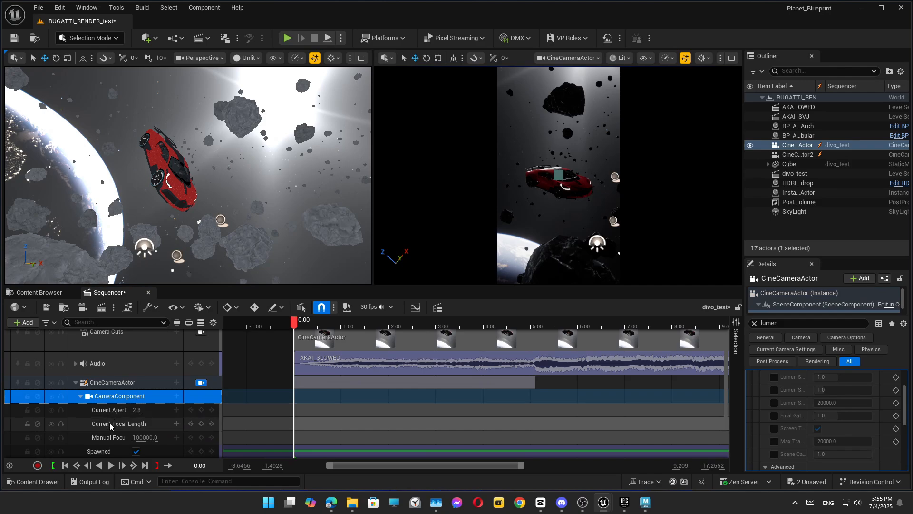
pyautogui.click(109, 424)
pyautogui.scroll(-1, 187, 407)
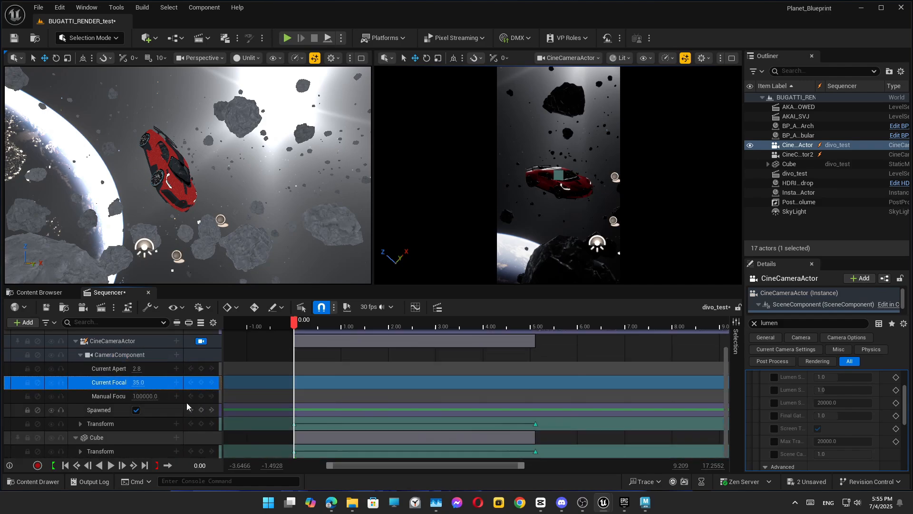
pyautogui.click(201, 382)
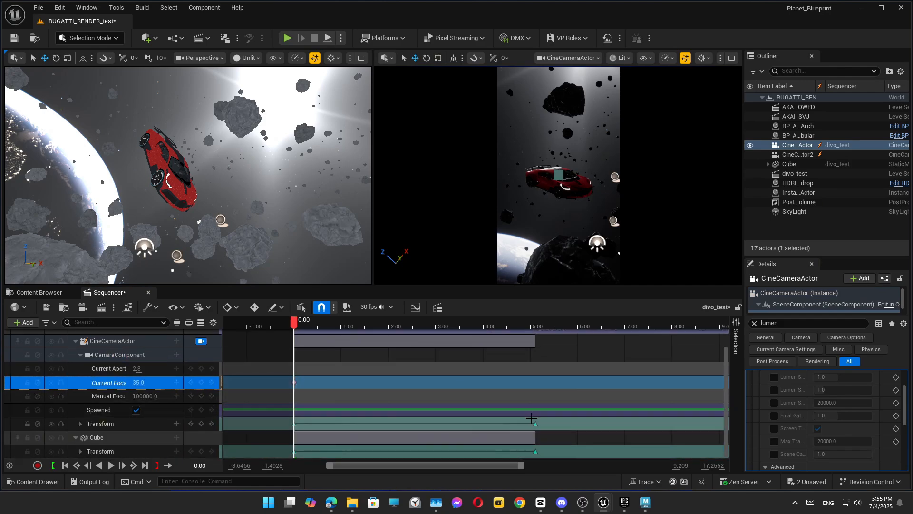
# - Add a focal length keyframe at 5.1098, set the one at 0.00 to about 22.72, and play back the zoom
pyautogui.click(534, 420)
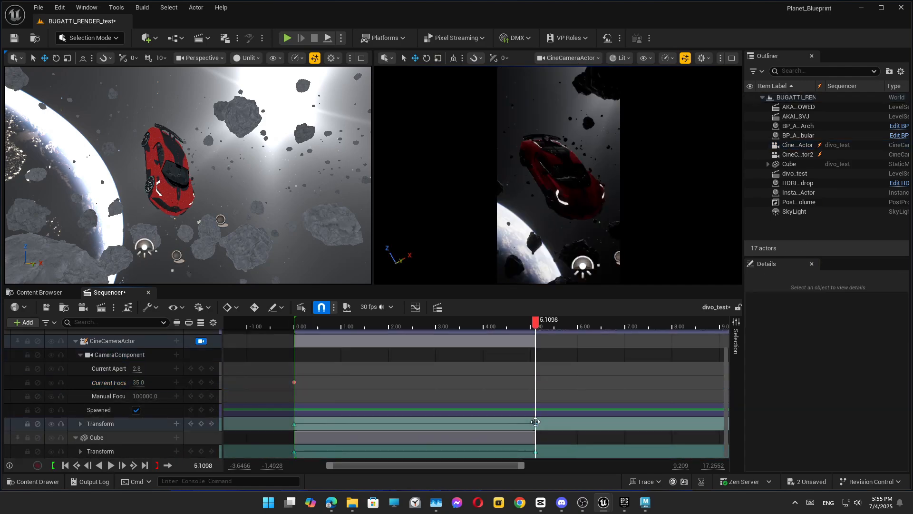
pyautogui.click(201, 382)
pyautogui.click(294, 381)
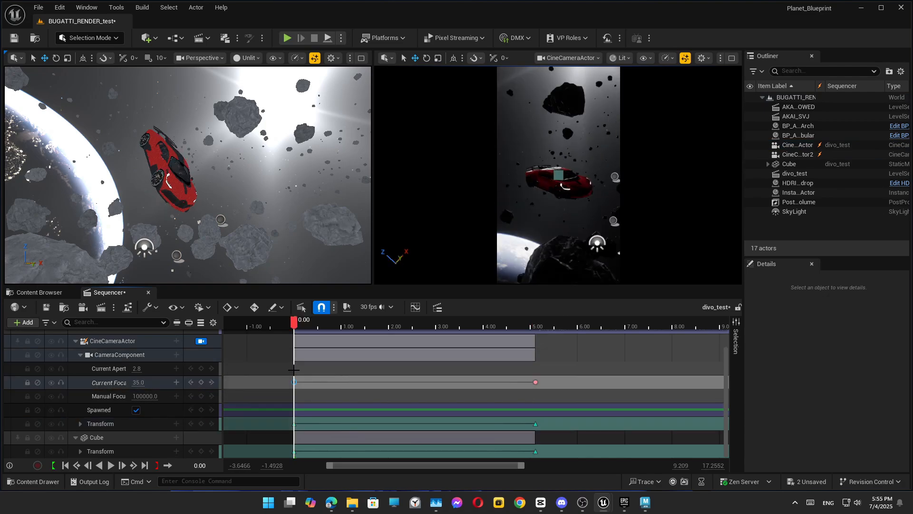
pyautogui.moveTo(137, 381); pyautogui.dragTo(113, 382)
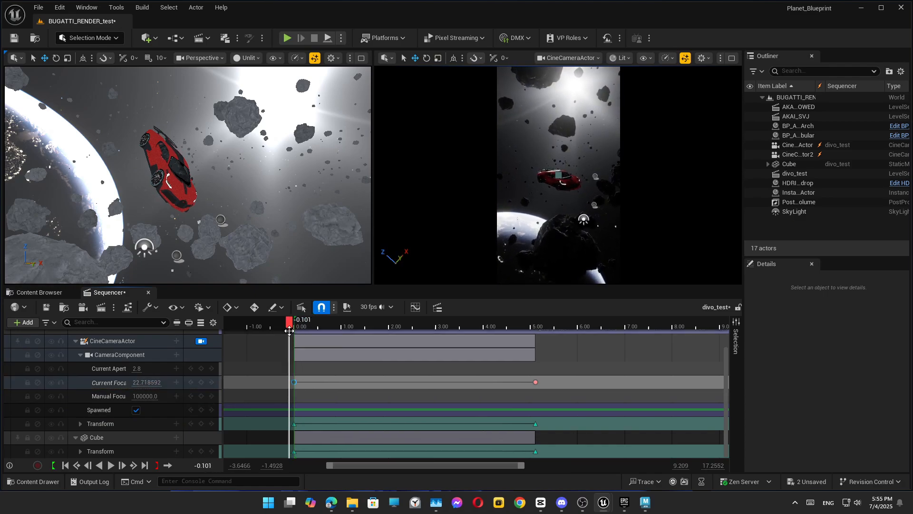
pyautogui.press('space')
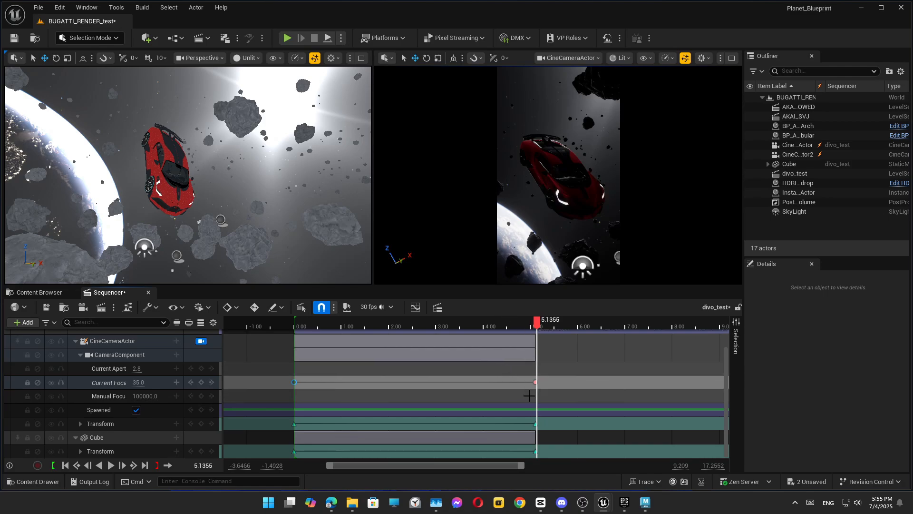
# - Duplicate the camera's ending focal length keyframe to about 4.33 s and scrub back to the opening keyframe
pyautogui.moveTo(521, 329); pyautogui.dragTo(495, 329)
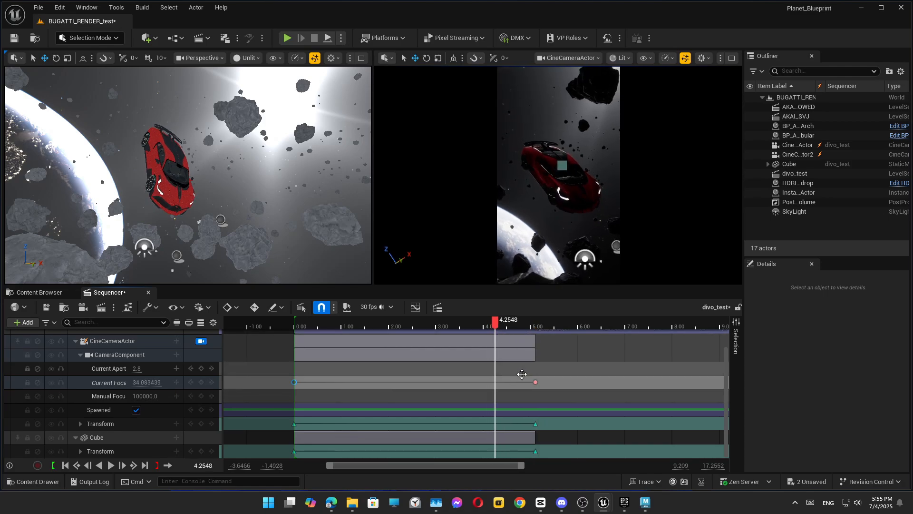
pyautogui.keyDown('alt'); pyautogui.moveTo(536, 383); pyautogui.dragTo(498, 382); pyautogui.keyUp('alt')
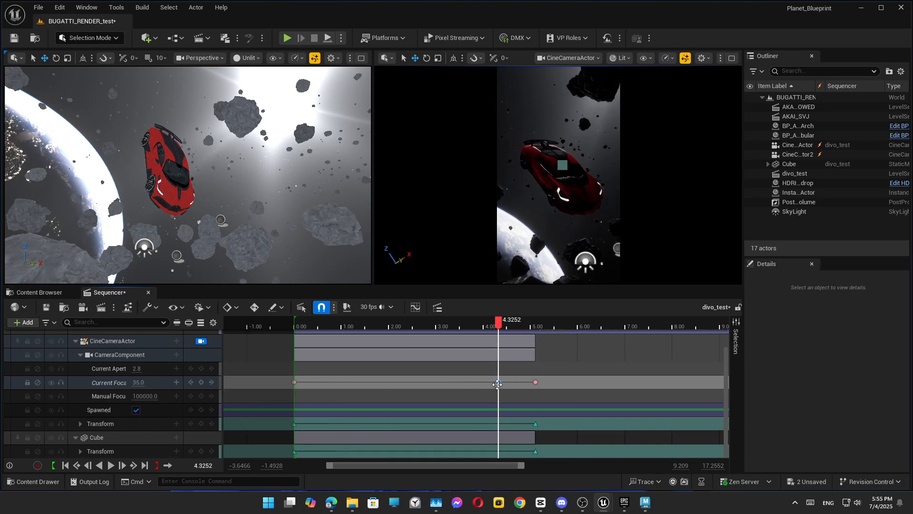
pyautogui.moveTo(468, 330); pyautogui.dragTo(295, 328)
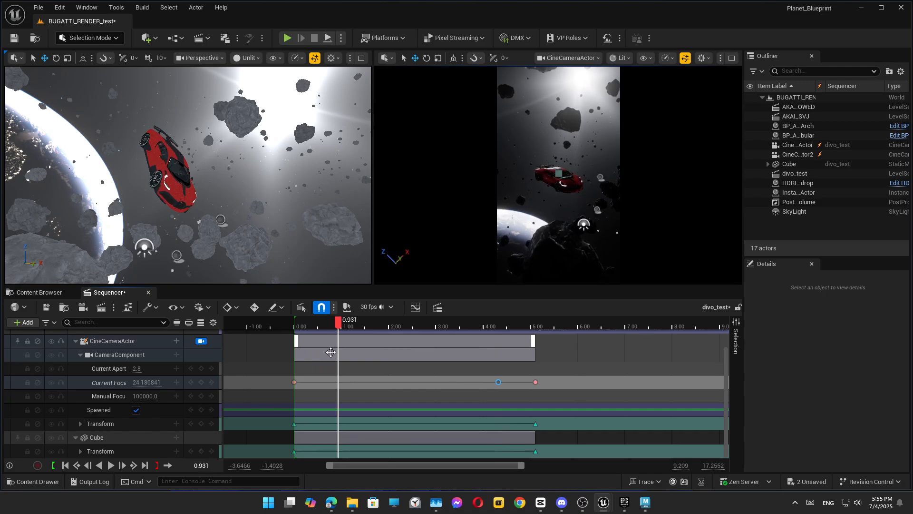
pyautogui.click(294, 382)
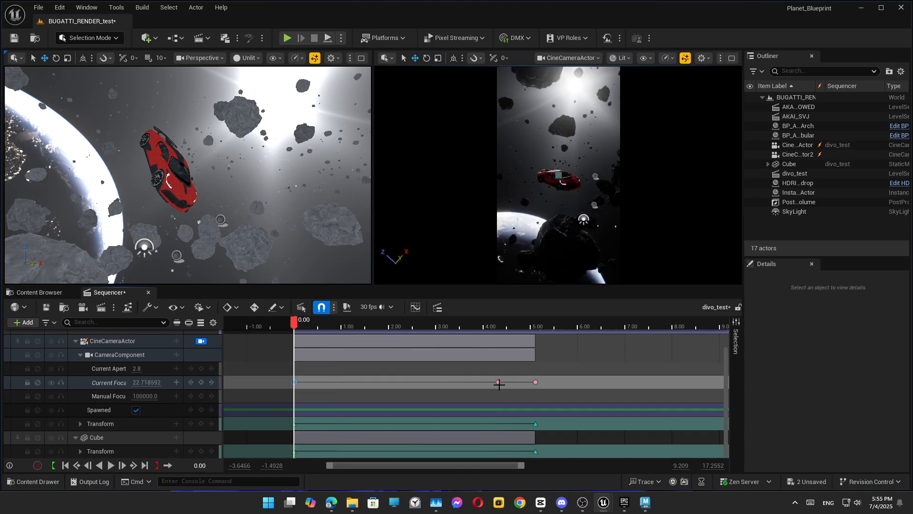
# - Shift the intermediate focal length keyframe to about 3.7 s and play back the zoom
pyautogui.moveTo(500, 382); pyautogui.dragTo(299, 385)
pyautogui.moveTo(378, 381); pyautogui.dragTo(467, 382)
pyautogui.moveTo(467, 327); pyautogui.dragTo(407, 331)
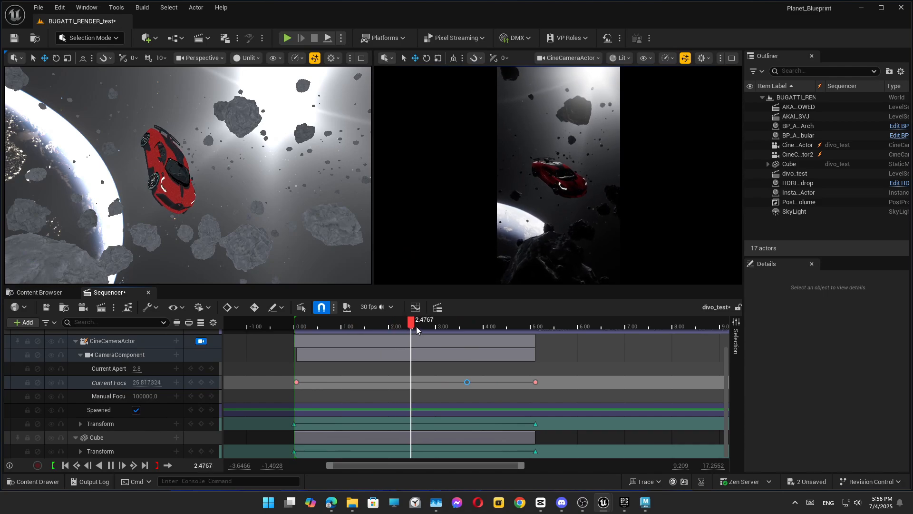
pyautogui.press('space')
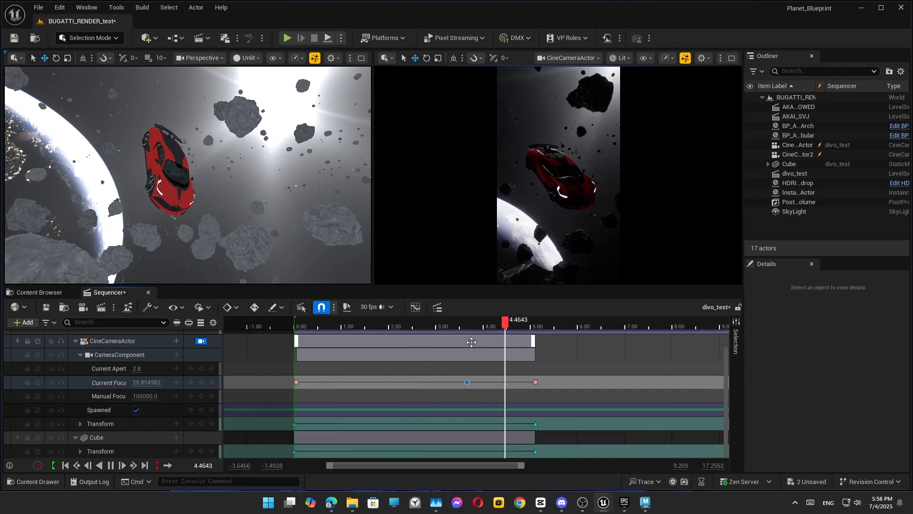
pyautogui.press('space')
# - Move the intermediate focal length keyframe to about 4.05 s and play the sequence to check the timing
pyautogui.moveTo(467, 382); pyautogui.dragTo(485, 382)
pyautogui.press('space')
pyautogui.press('space')
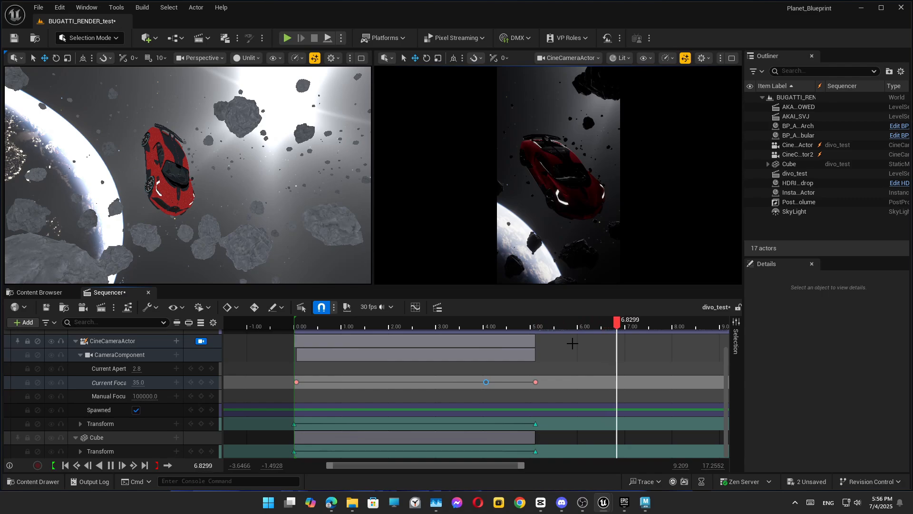
pyautogui.press('space')
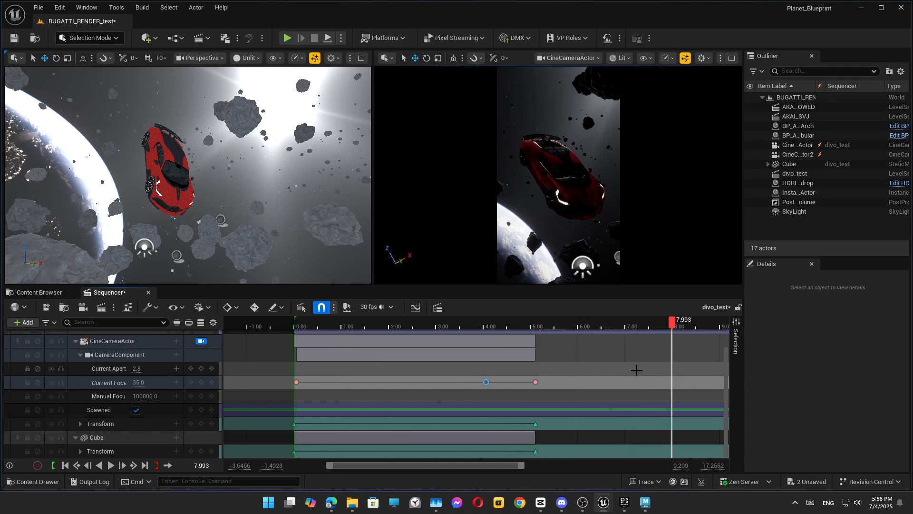
# - Play on from the CineCameraActor's transform keyframe at 5.1098 and add another transform keyframe at 7.9066
pyautogui.keyDown('ctrl'); pyautogui.scroll(4, 636, 369); pyautogui.keyUp('ctrl')
pyautogui.keyDown('ctrl'); pyautogui.scroll(-3, 638, 369); pyautogui.keyUp('ctrl')
pyautogui.click(524, 424)
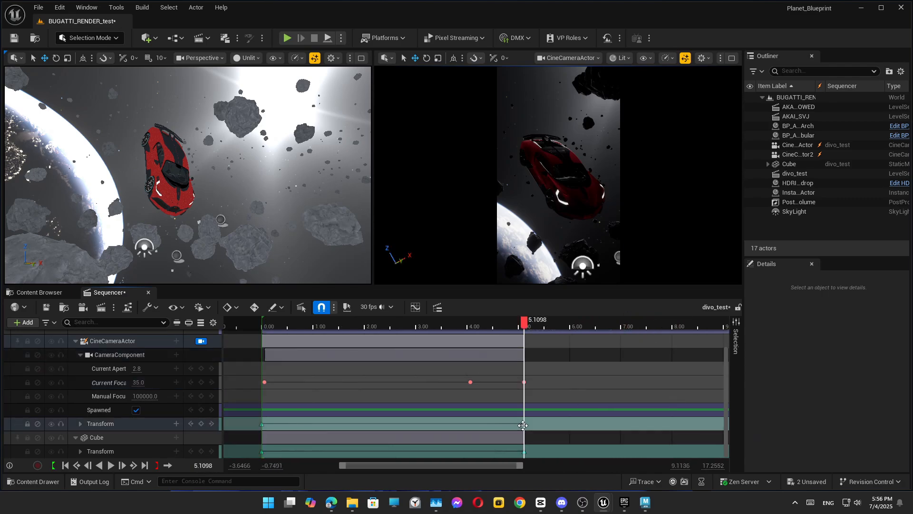
pyautogui.press('space')
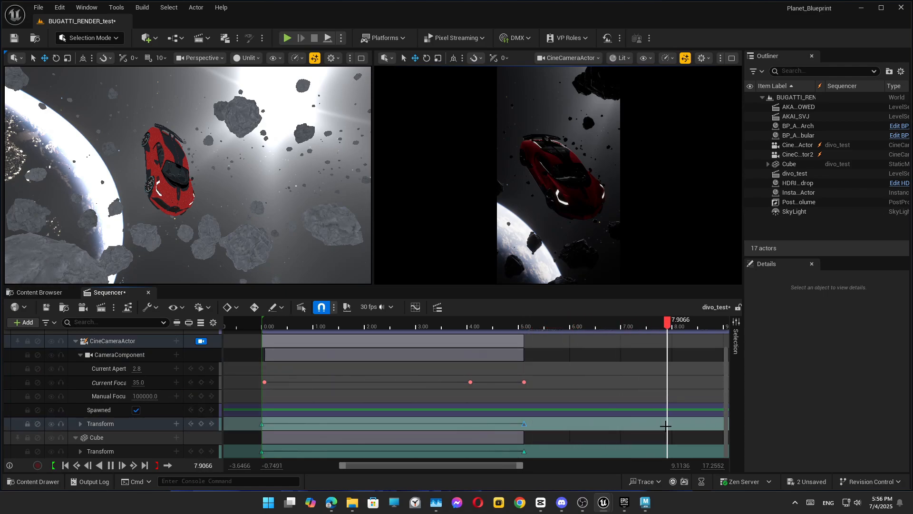
pyautogui.click(201, 424)
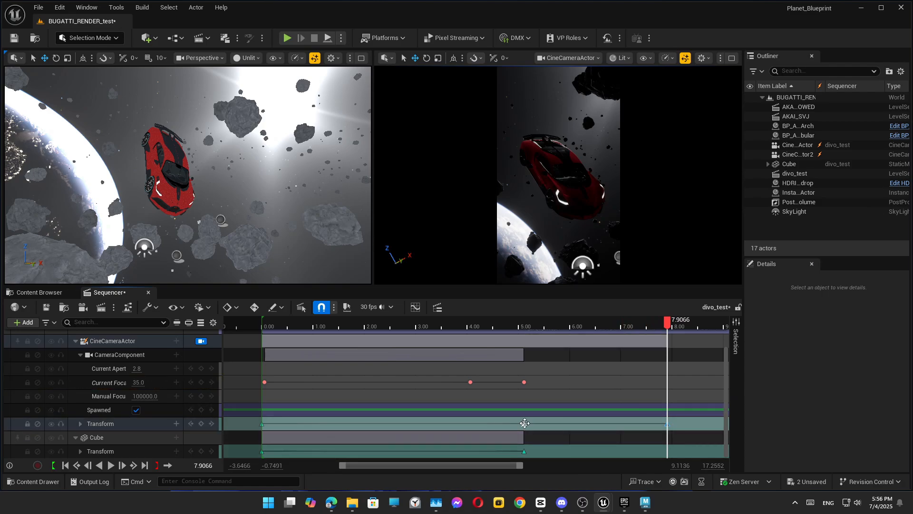
# - Play the sequence on from the CineCameraActor's transform keyframe at 5.1098 to check the timing of the next move
pyautogui.click(524, 423)
pyautogui.scroll(2, 519, 431)
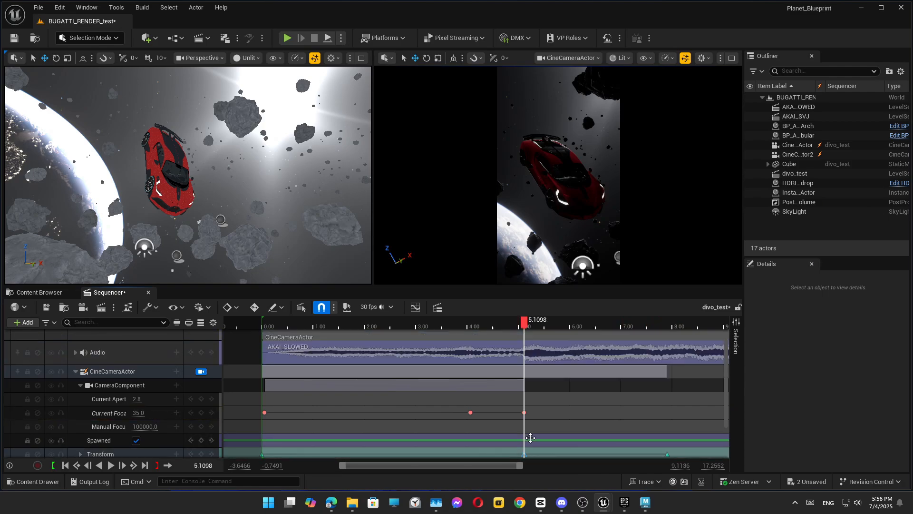
pyautogui.scroll(-2, 531, 438)
pyautogui.keyDown('ctrl'); pyautogui.scroll(10, 525, 431); pyautogui.keyUp('ctrl')
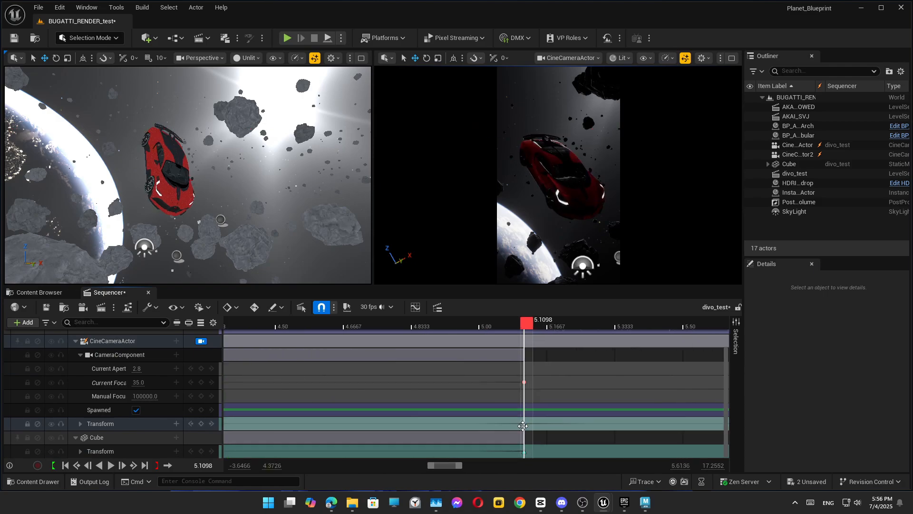
pyautogui.keyDown('ctrl'); pyautogui.scroll(-3, 499, 399); pyautogui.keyUp('ctrl')
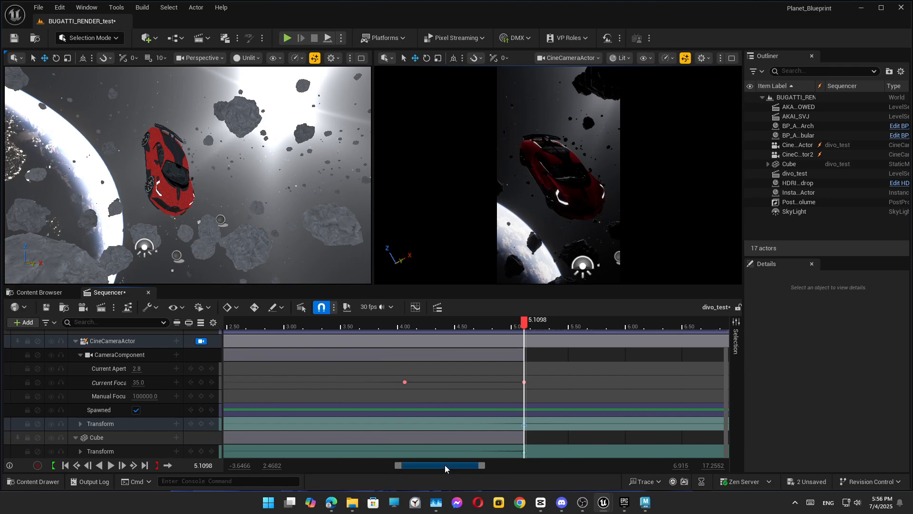
pyautogui.moveTo(444, 464); pyautogui.dragTo(461, 465)
pyautogui.press('space')
pyautogui.press('space')
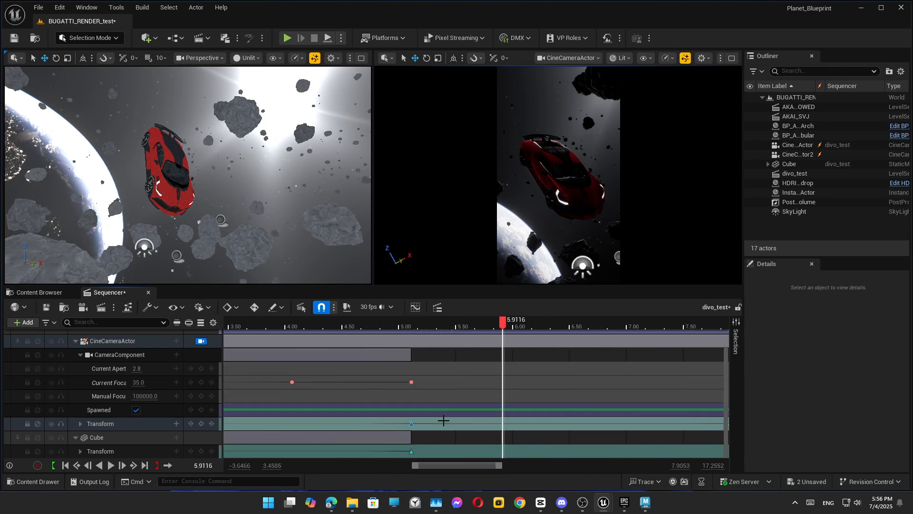
pyautogui.keyDown('ctrl'); pyautogui.scroll(-3, 434, 414); pyautogui.keyUp('ctrl')
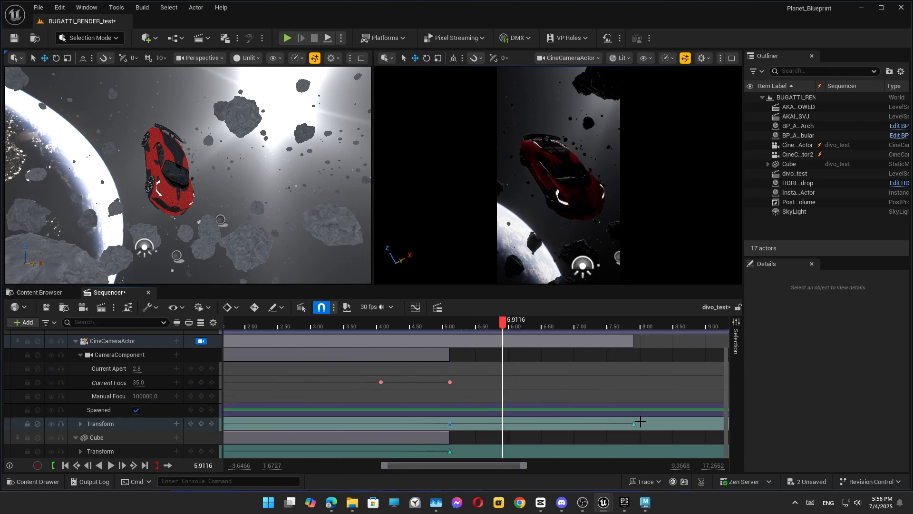
# - Undo the CineCameraActor's transform keyframe at 7.9066 and add one at 7.7929 instead
pyautogui.moveTo(585, 224); pyautogui.dragTo(597, 224, button='right')
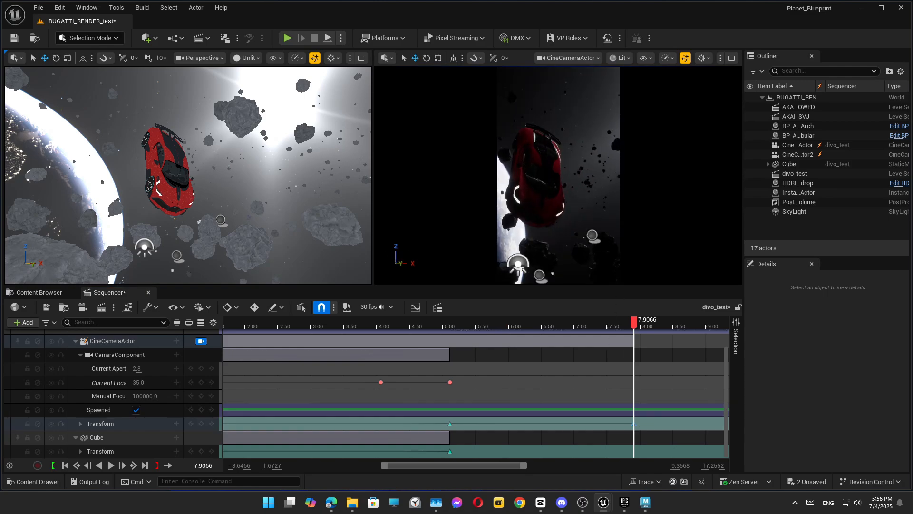
pyautogui.hotkey('ctrl', 'z')
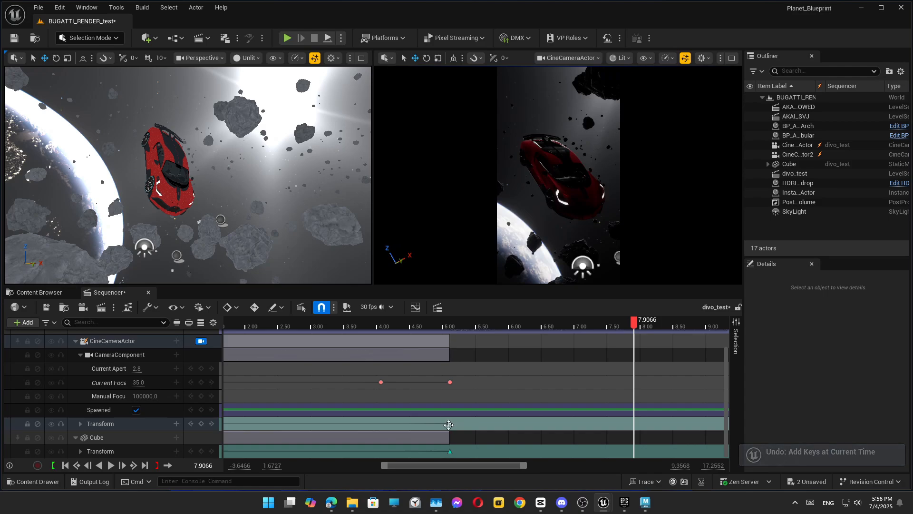
pyautogui.press('space')
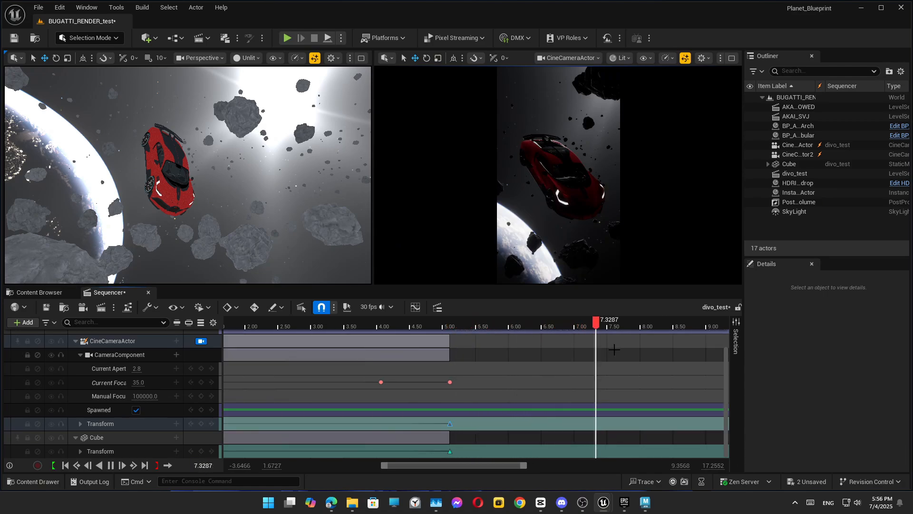
pyautogui.press('space')
pyautogui.press('Return')
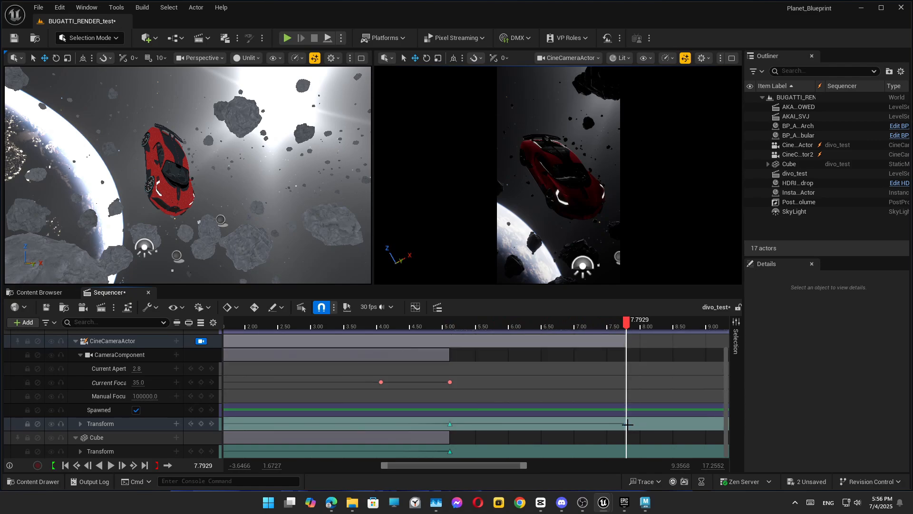
# - Set the camera's first rotation value to about 31.7° at 7.7929, key its transform and play back the move
pyautogui.moveTo(558, 175); pyautogui.dragTo(560, 177, button='right')
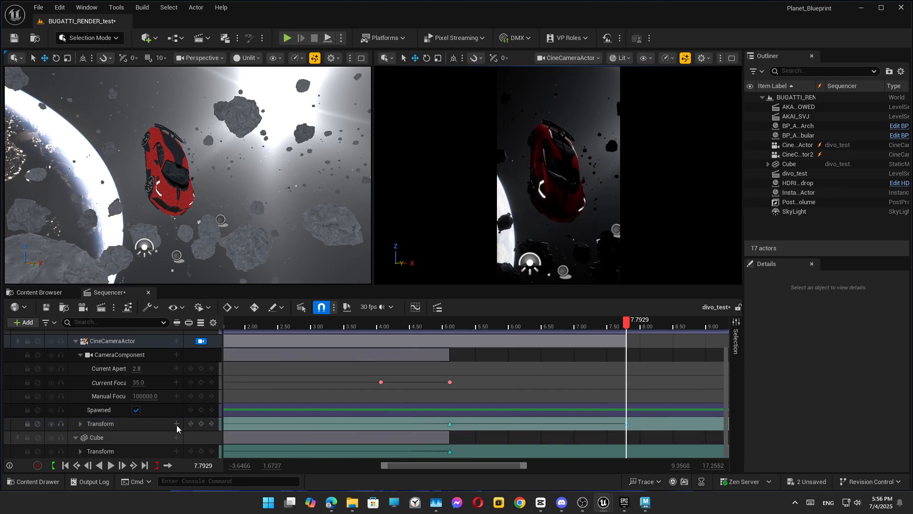
pyautogui.click(165, 427)
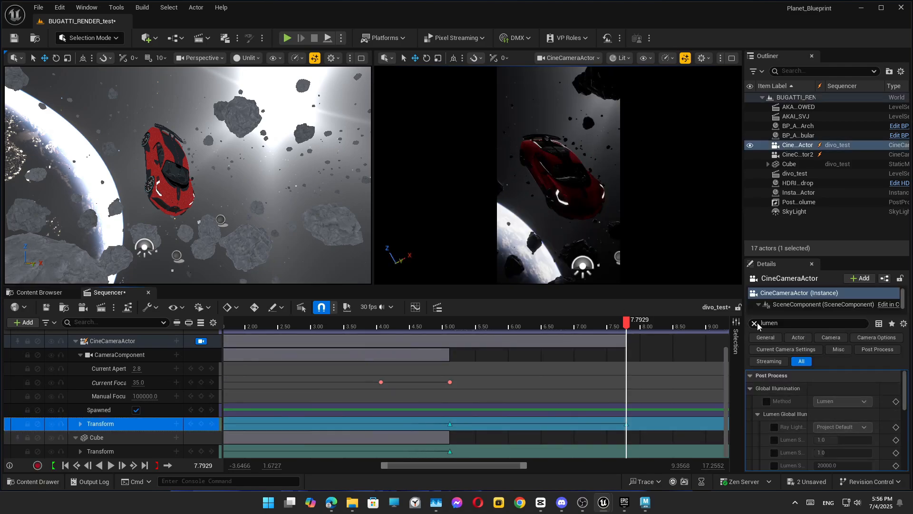
pyautogui.click(755, 324)
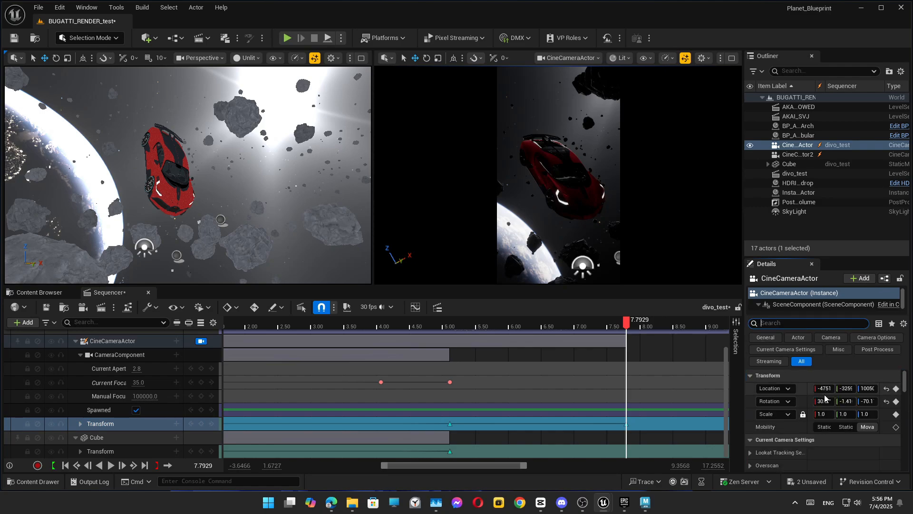
pyautogui.moveTo(824, 401); pyautogui.dragTo(835, 400)
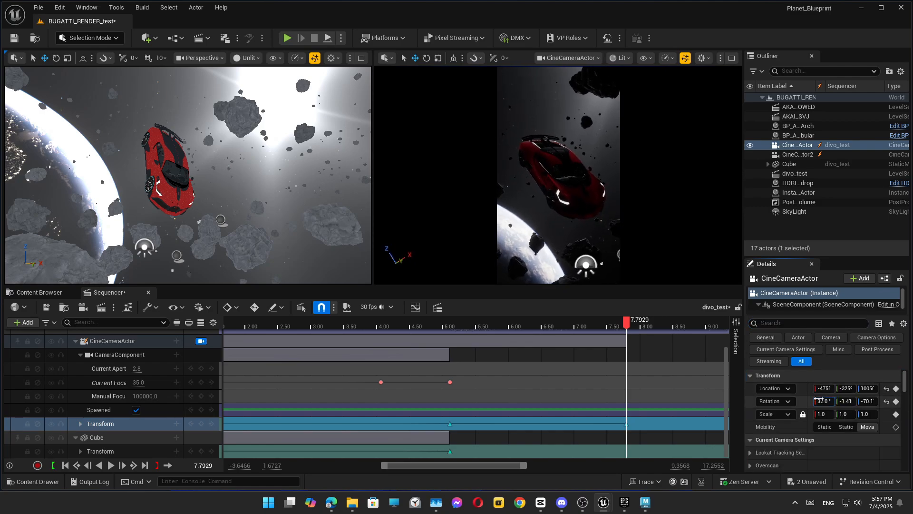
pyautogui.click(200, 423)
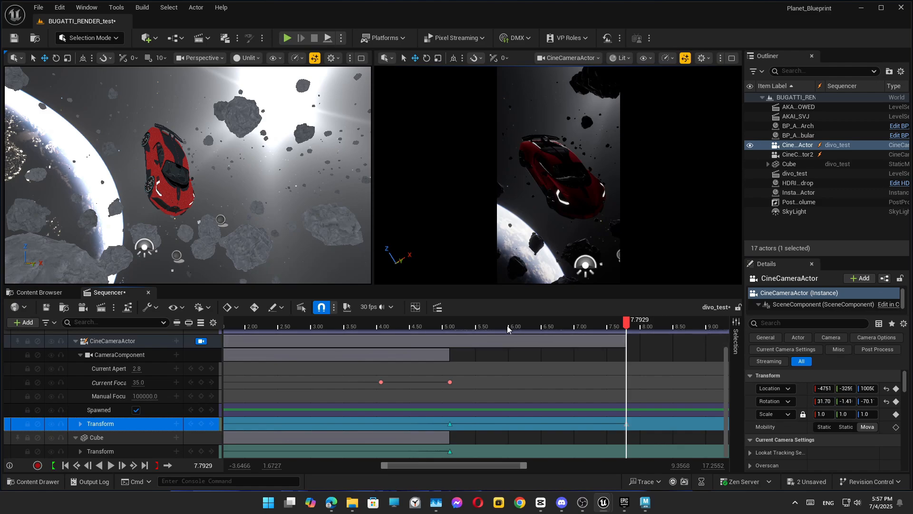
pyautogui.click(436, 325)
pyautogui.press('space')
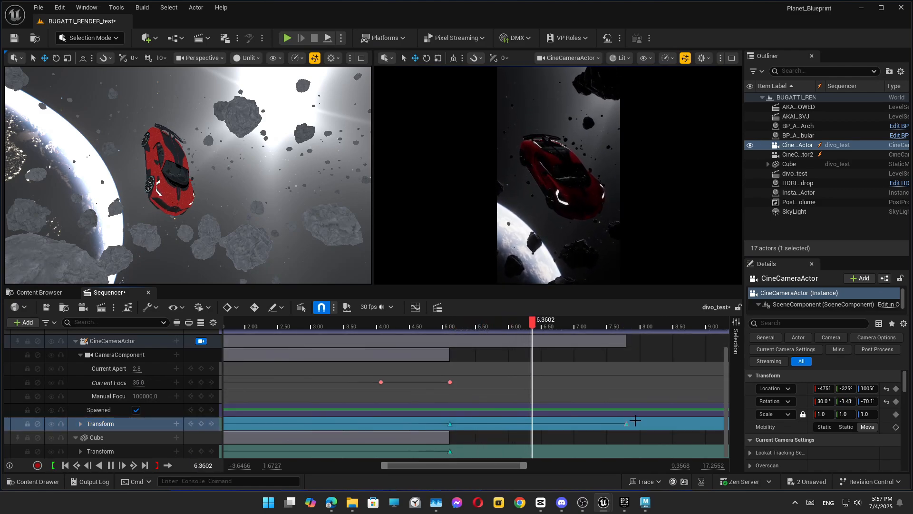
pyautogui.press('space')
# - Reframe the car from a new camera position at 7.7929, with rotation about 17.0, -0.41 and -82.5, and key the transform
pyautogui.click(625, 423)
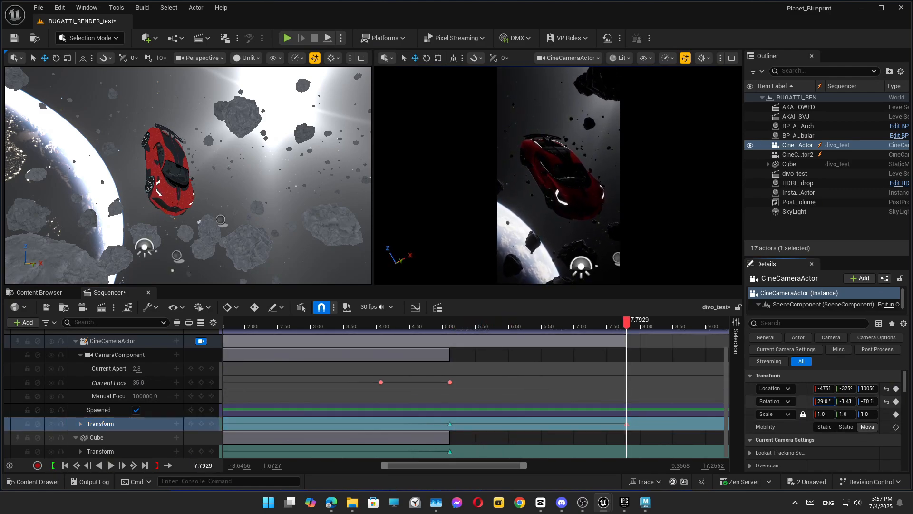
pyautogui.moveTo(823, 401); pyautogui.dragTo(817, 401)
pyautogui.moveTo(661, 257); pyautogui.dragTo(637, 255, button='right')
pyautogui.press('d')
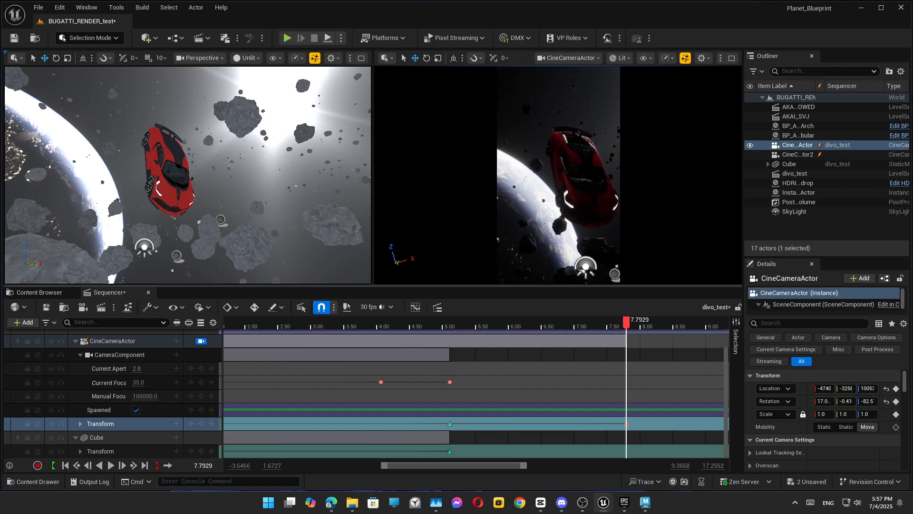
pyautogui.press('d')
pyautogui.press('q')
pyautogui.press('d')
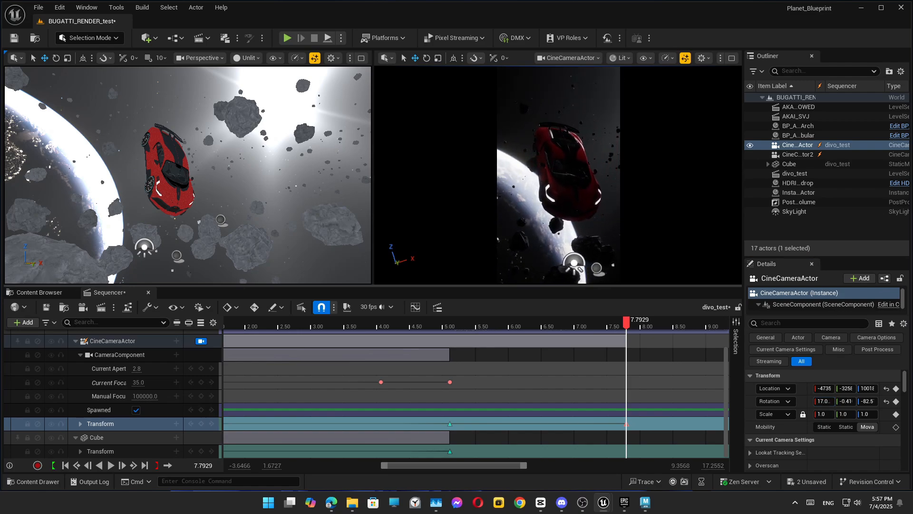
pyautogui.click(202, 424)
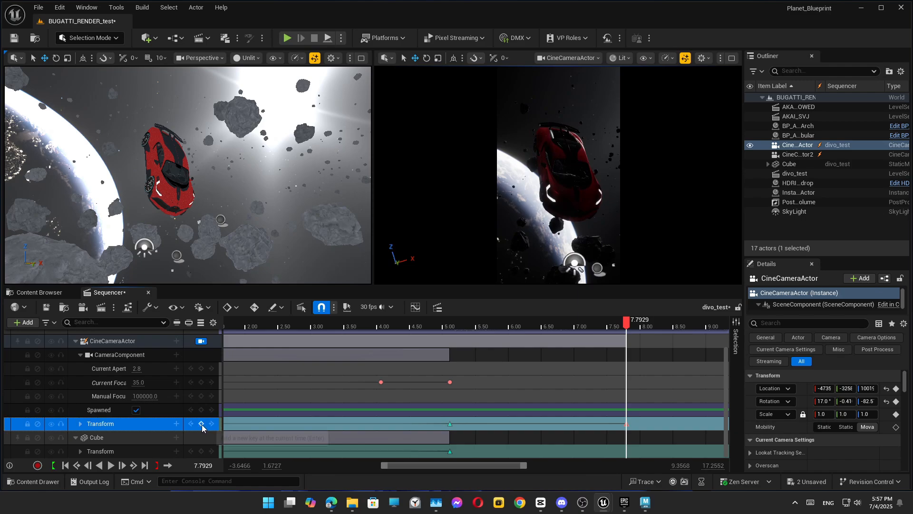
# - Play back the camera move, refine the rotation at 7.7929 to about 17.0, -1.21 and -80.9, and update the transform keyframe
pyautogui.click(395, 328)
pyautogui.press('space')
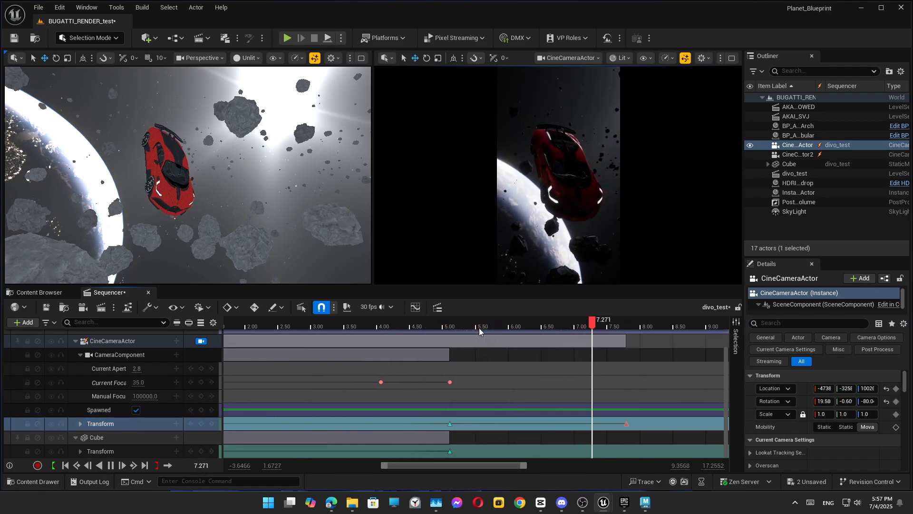
pyautogui.press('space')
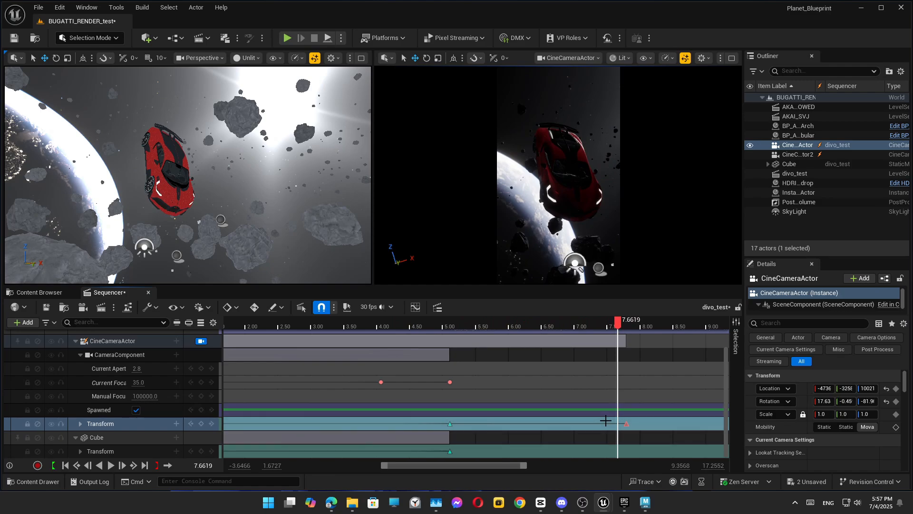
pyautogui.click(626, 423)
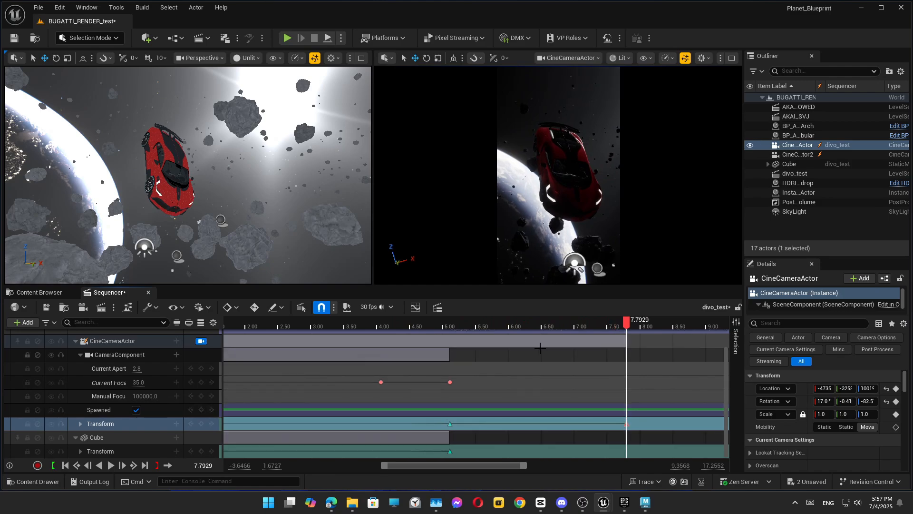
pyautogui.moveTo(570, 223); pyautogui.dragTo(573, 226, button='right')
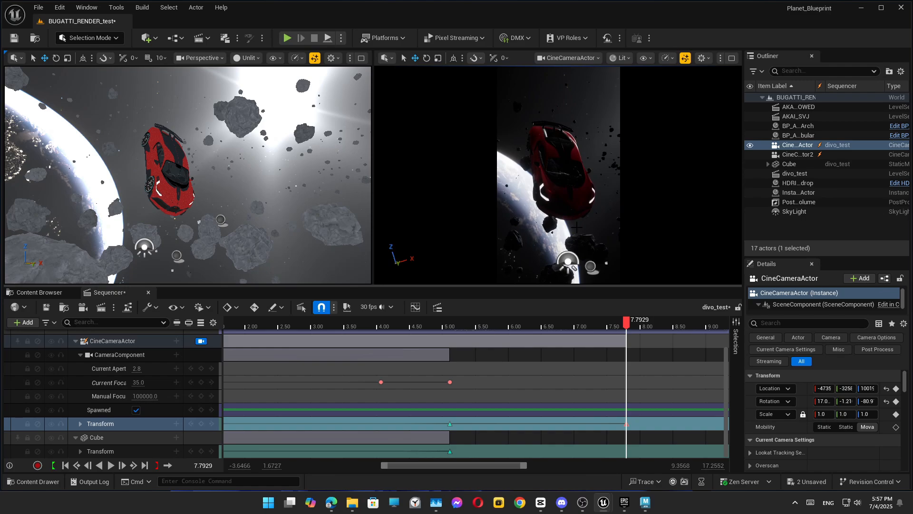
pyautogui.click(202, 423)
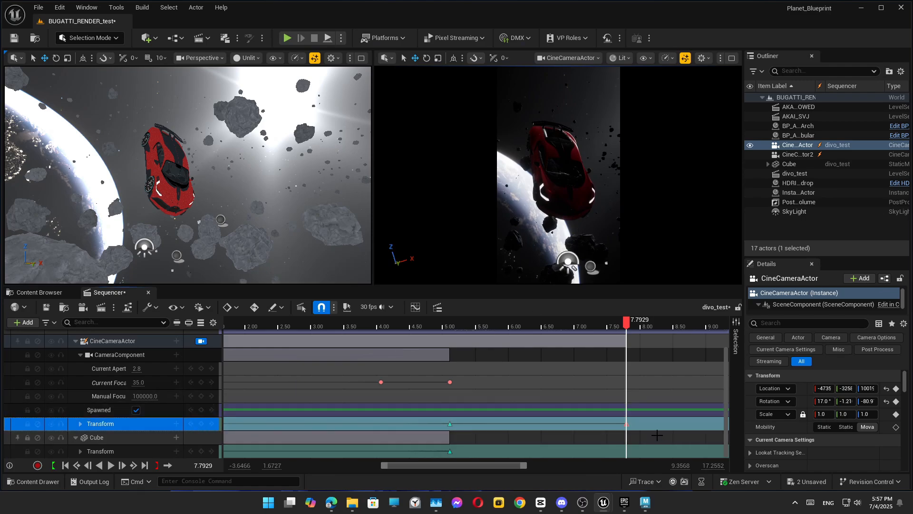
# - Play the sequence past the camera's 7.7929 keyframe to judge the timing of the next stretch
pyautogui.keyDown('ctrl'); pyautogui.scroll(-2, 423, 382); pyautogui.keyUp('ctrl')
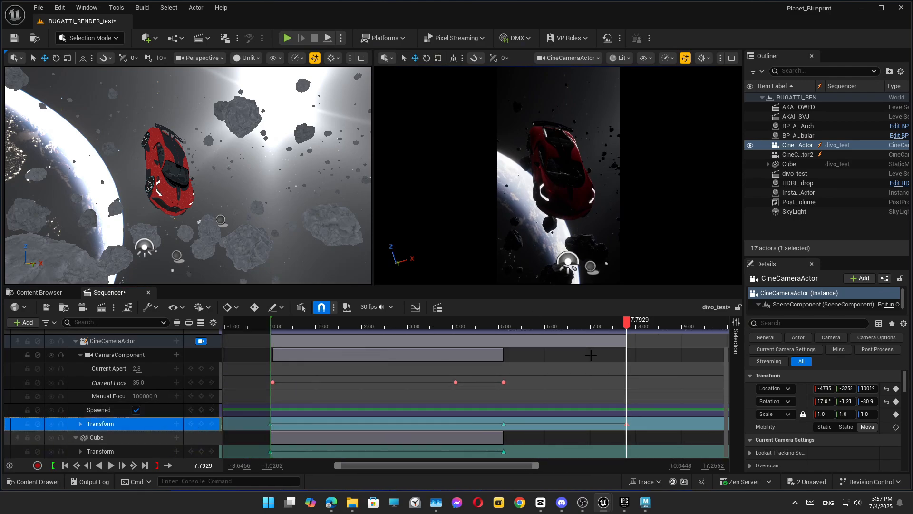
pyautogui.moveTo(605, 354); pyautogui.dragTo(338, 363, button='right')
pyautogui.press('space')
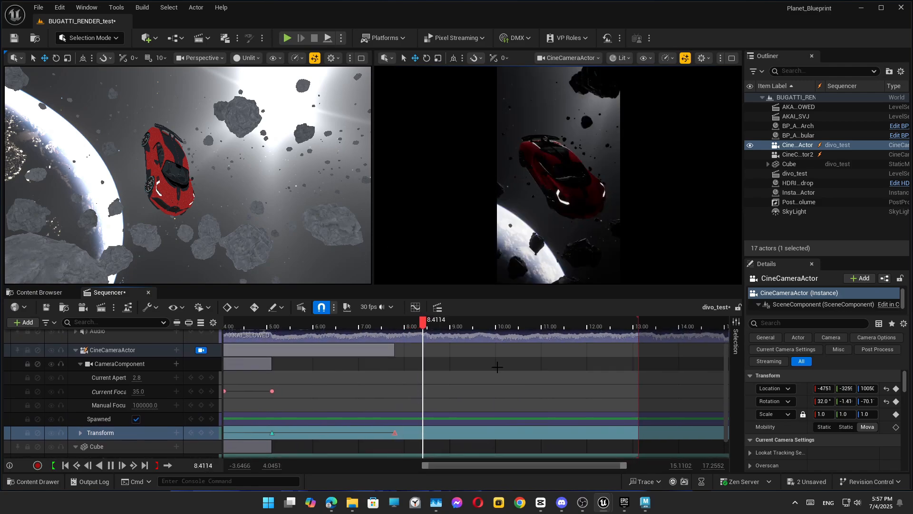
pyautogui.click(380, 328)
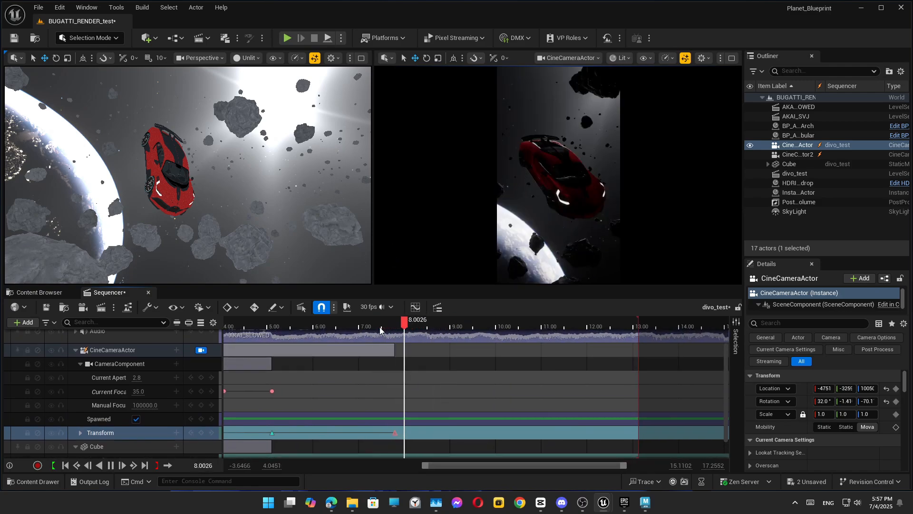
pyautogui.press('space')
# - Extend the CineCameraActor section of the Camera Cuts track to the sequence's end at about 13.1 s
pyautogui.scroll(3, 475, 380)
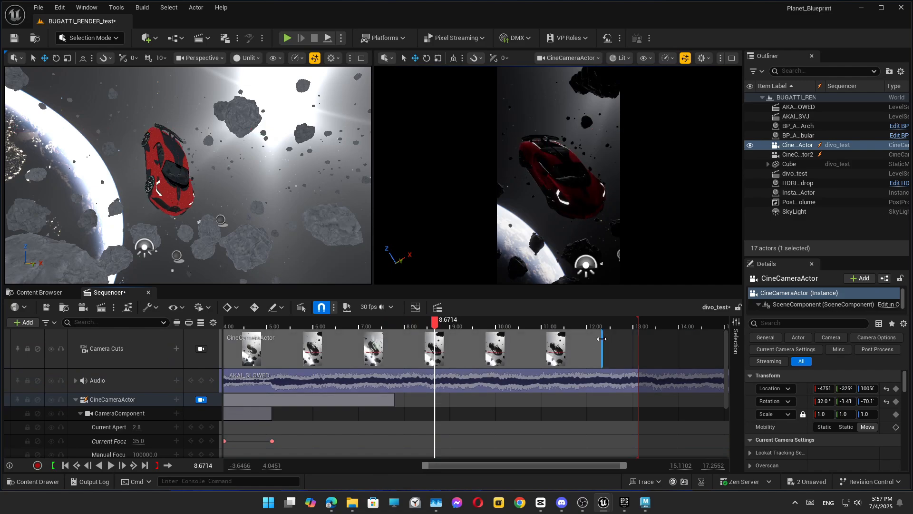
pyautogui.moveTo(601, 338); pyautogui.dragTo(638, 338)
pyautogui.scroll(-3, 414, 352)
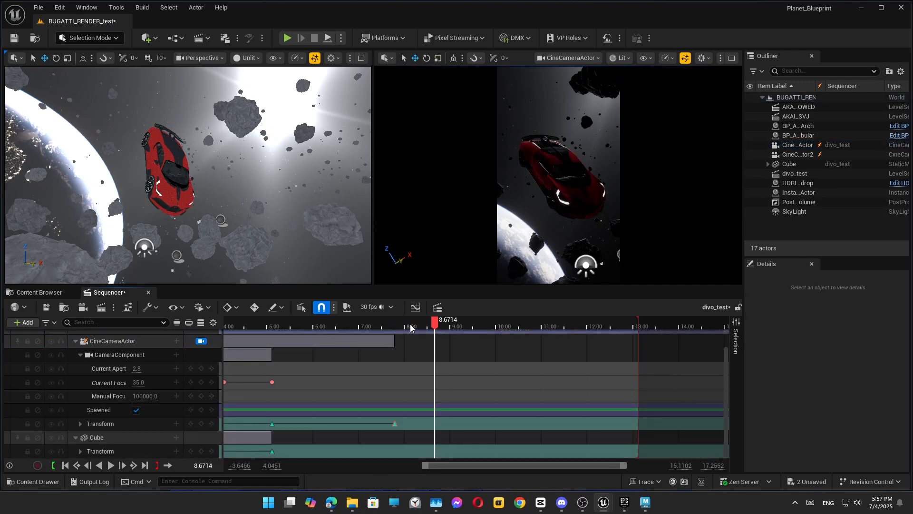
# - Play on from the 7.7929 keyframe and add another CineCameraActor transform keyframe at 10.6327
pyautogui.click(394, 325)
pyautogui.press('space')
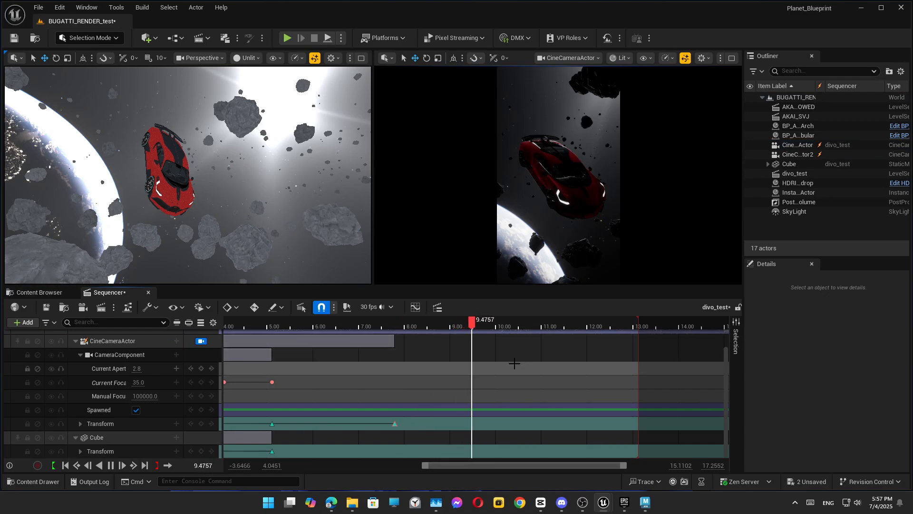
pyautogui.press('space')
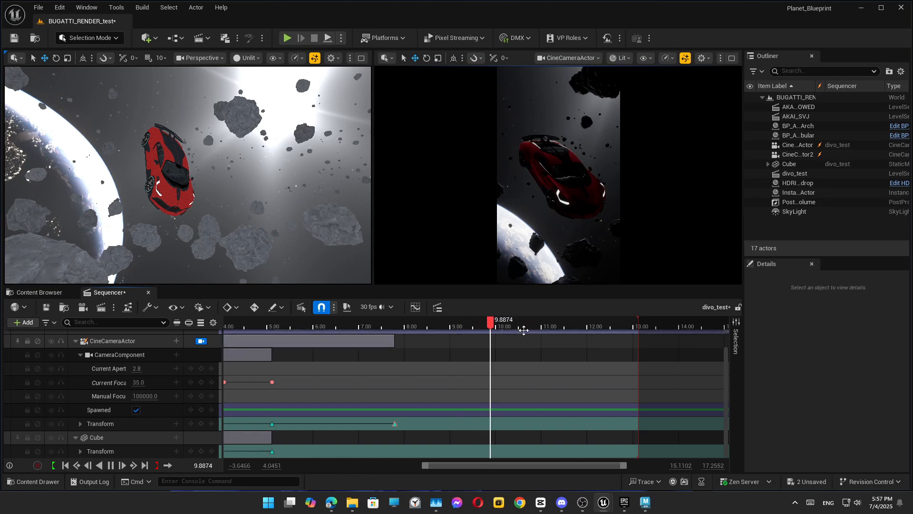
pyautogui.press('space')
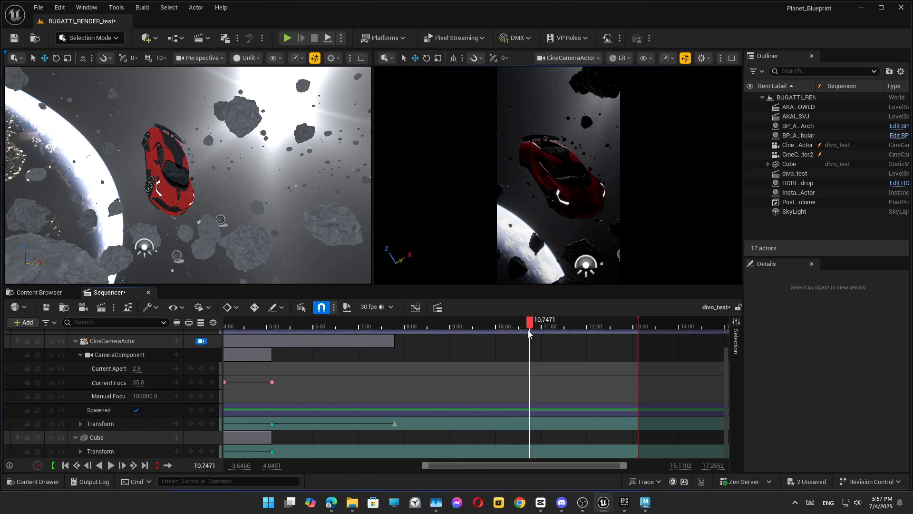
pyautogui.click(201, 424)
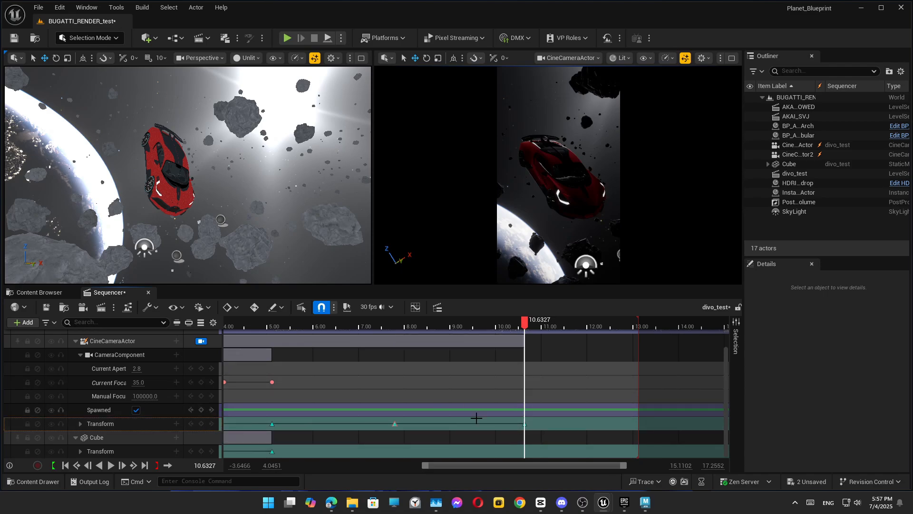
# - Add a CineCameraActor transform keyframe at 7.7333, just before the 7.7929 keyframe, and set its interpolation to Constant
pyautogui.click(395, 424)
pyautogui.keyDown('ctrl'); pyautogui.scroll(3, 373, 431); pyautogui.keyUp('ctrl')
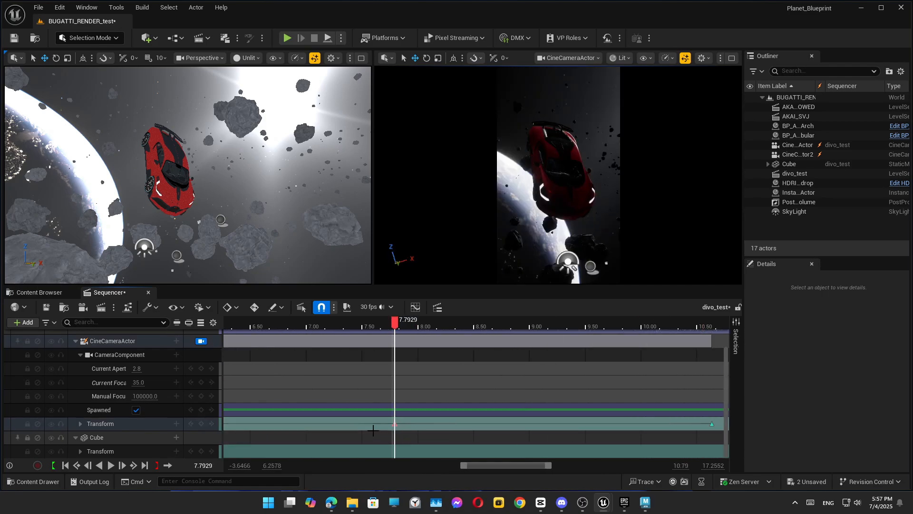
pyautogui.keyDown('ctrl'); pyautogui.scroll(3, 376, 431); pyautogui.keyUp('ctrl')
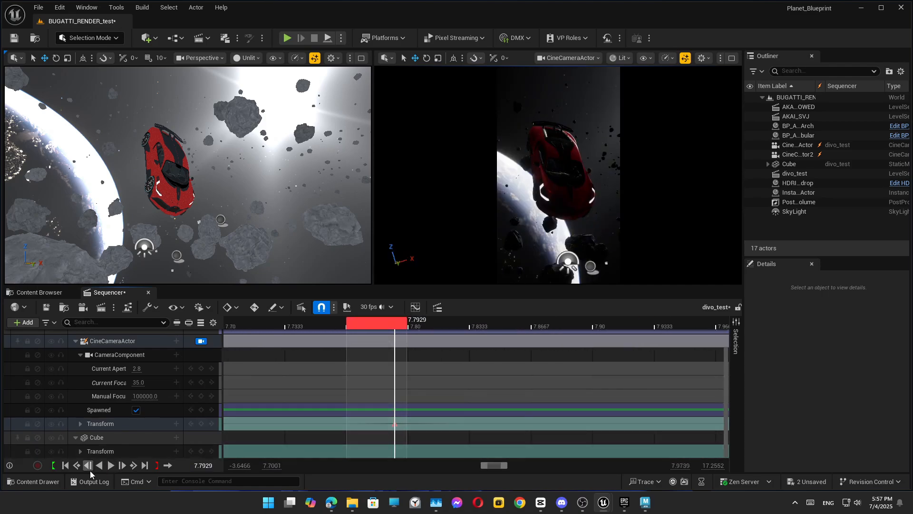
pyautogui.click(90, 466)
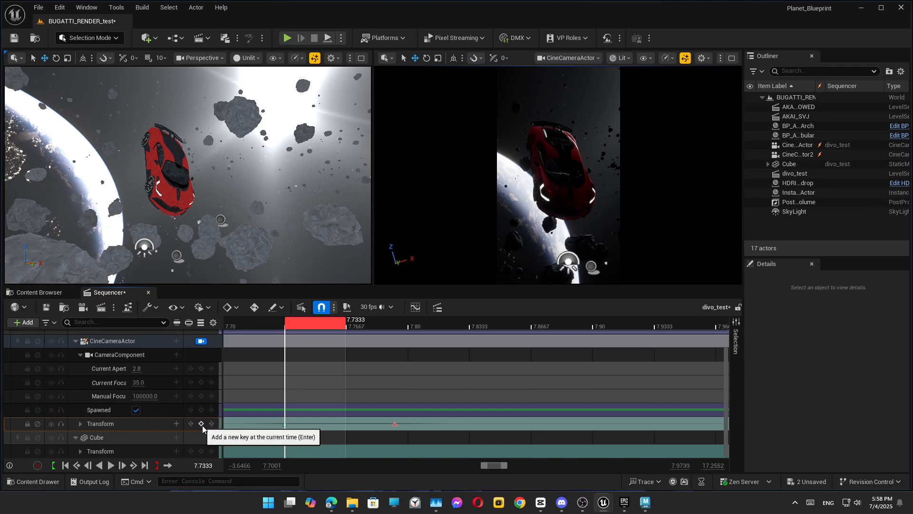
pyautogui.rightClick(287, 425)
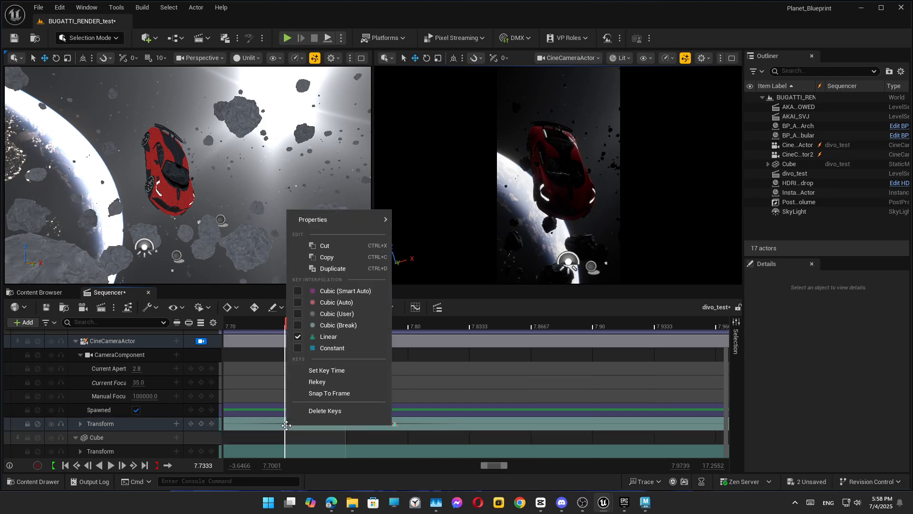
pyautogui.click(332, 348)
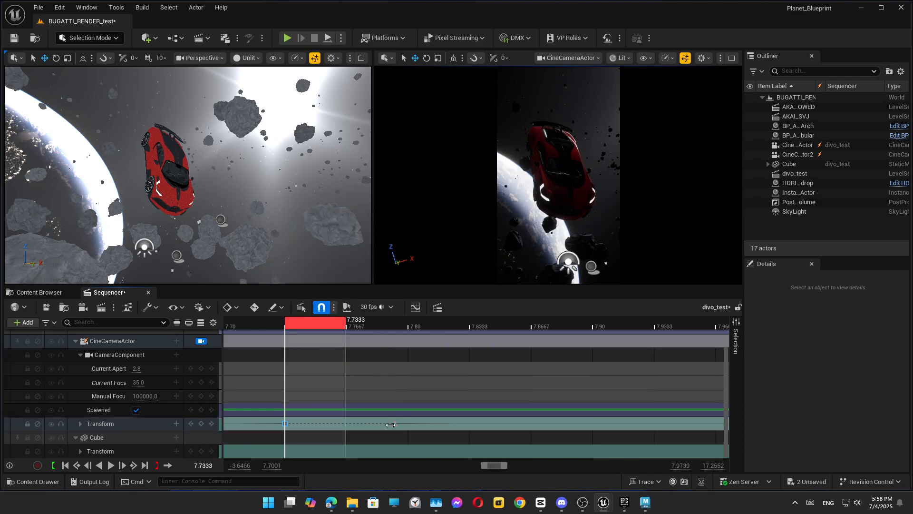
# - Reframe the cine camera at the 7.7929 keyframe on the car's front above the planet's horizon and update the transform keyframe
pyautogui.click(395, 423)
pyautogui.moveTo(559, 226); pyautogui.dragTo(561, 195, button='right')
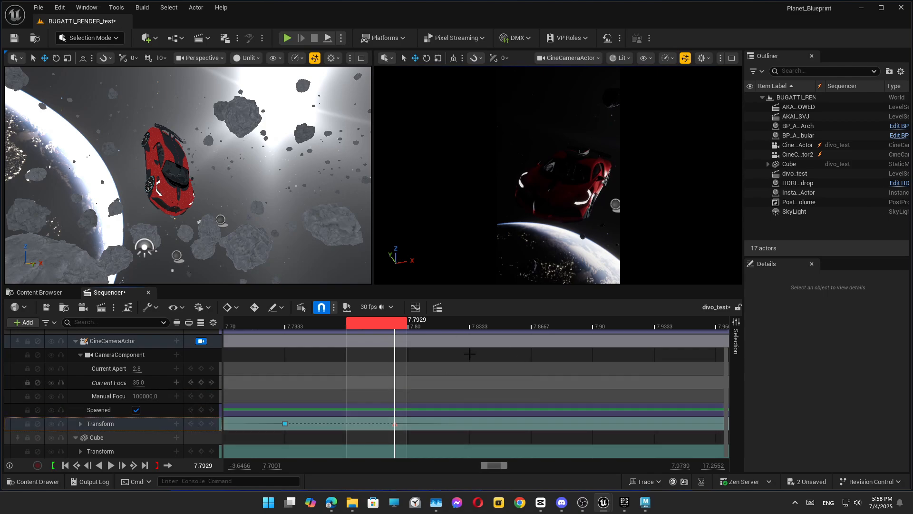
# - Set the CineCameraActor's Focus Method to Disable and check the shot in the enlarged camera view
pyautogui.click(112, 341)
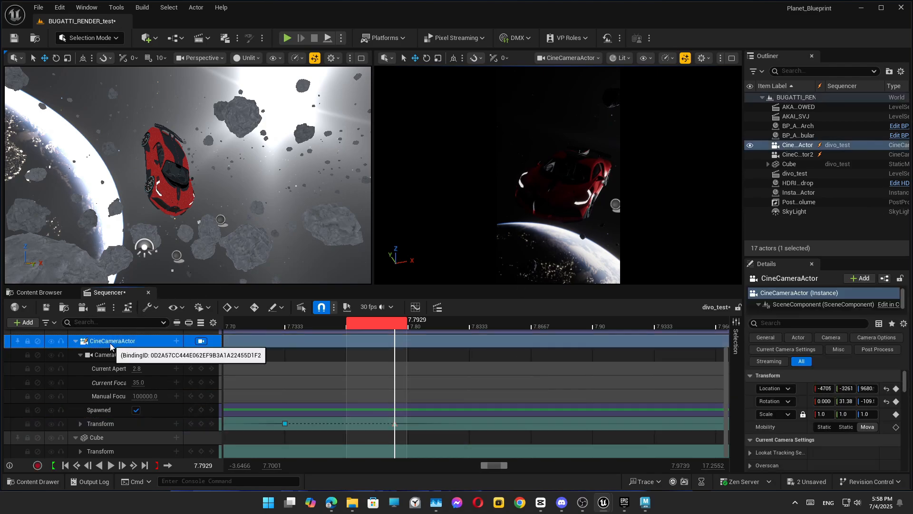
pyautogui.scroll(-5, 829, 425)
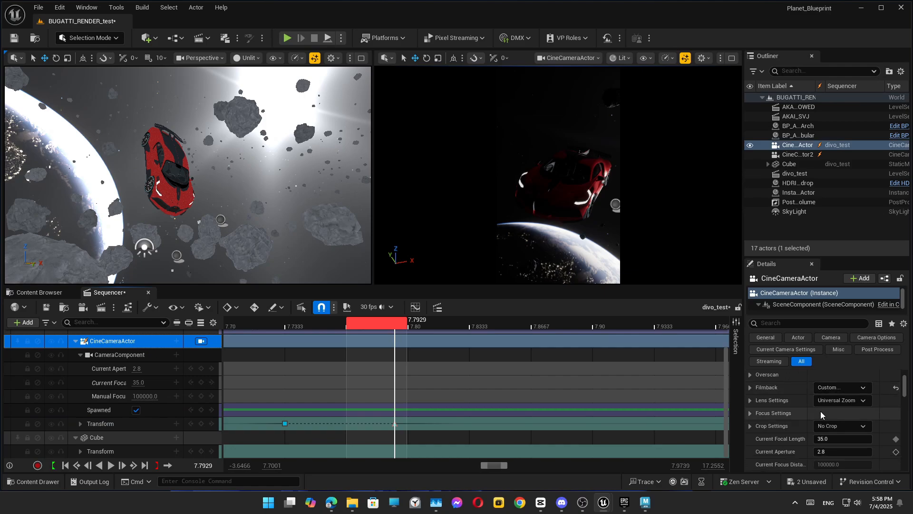
pyautogui.scroll(-8, 826, 425)
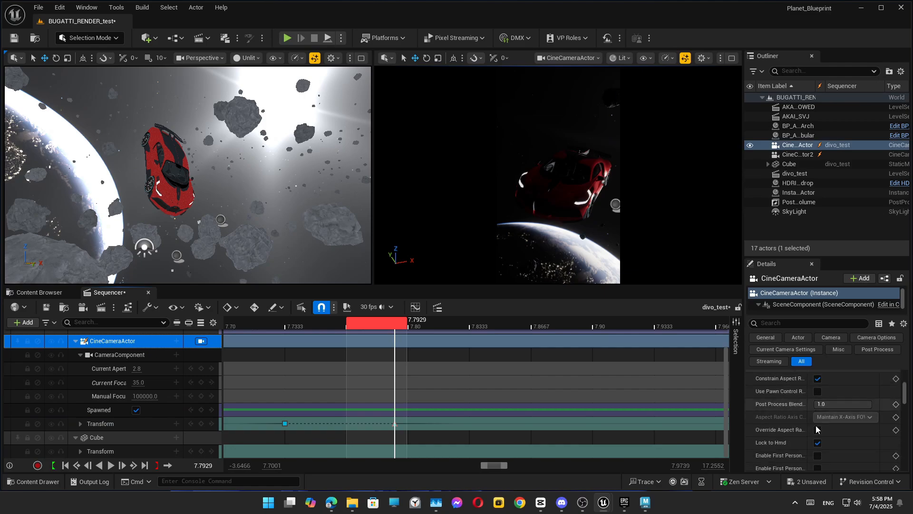
pyautogui.scroll(7, 837, 420)
pyautogui.scroll(4, 853, 414)
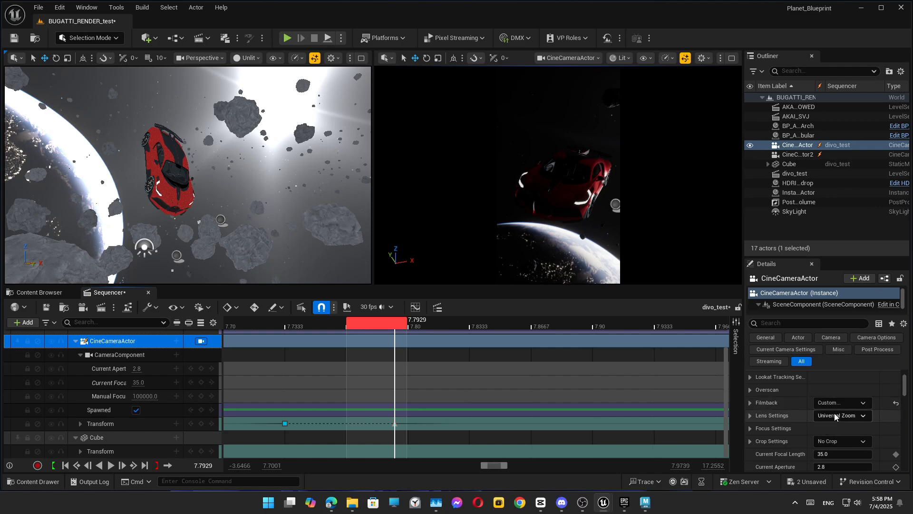
pyautogui.click(750, 415)
pyautogui.scroll(-3, 798, 420)
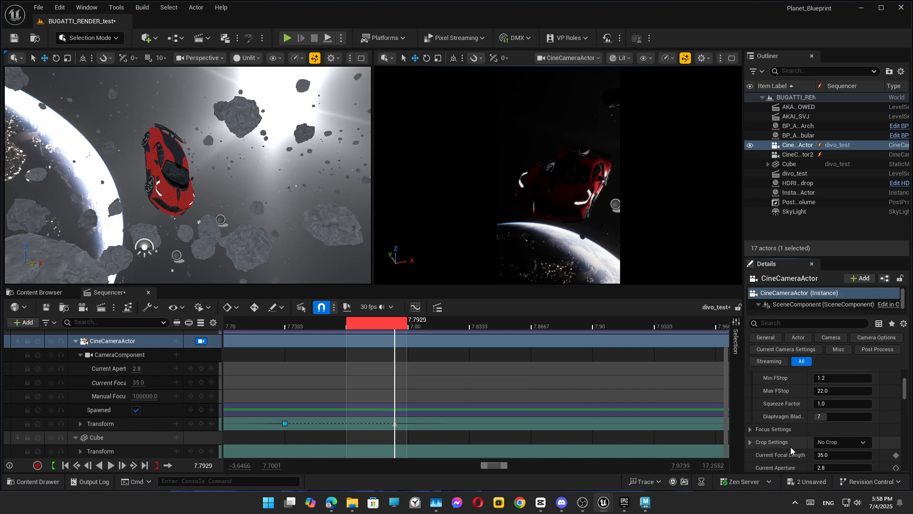
pyautogui.click(769, 430)
pyautogui.scroll(-2, 819, 412)
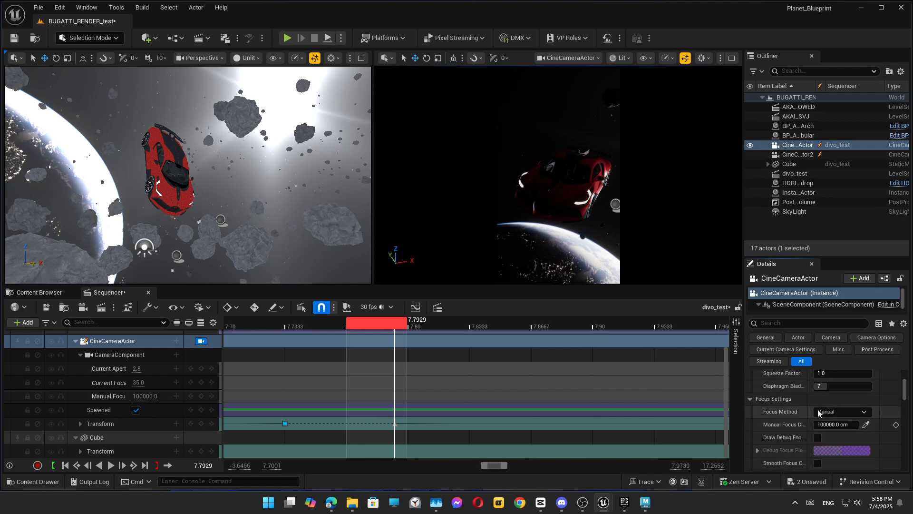
pyautogui.click(823, 411)
pyautogui.click(833, 448)
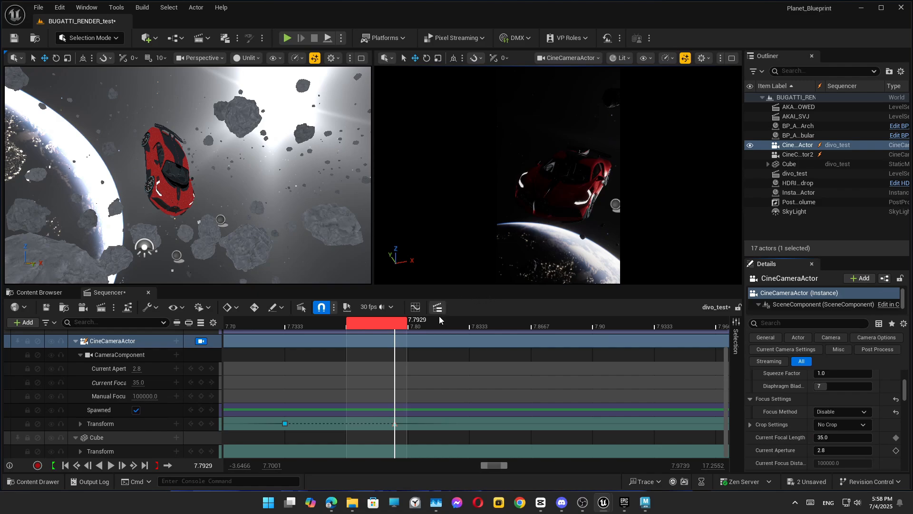
pyautogui.press('F11')
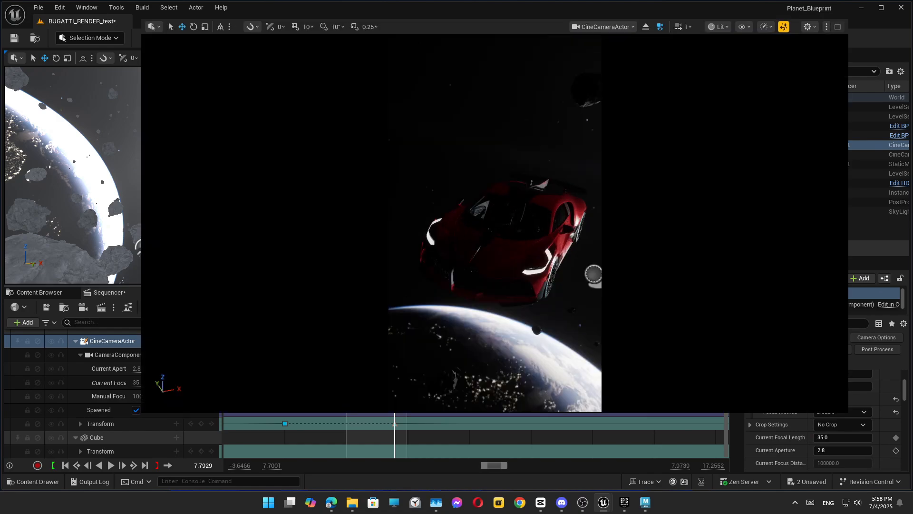
pyautogui.press('F11')
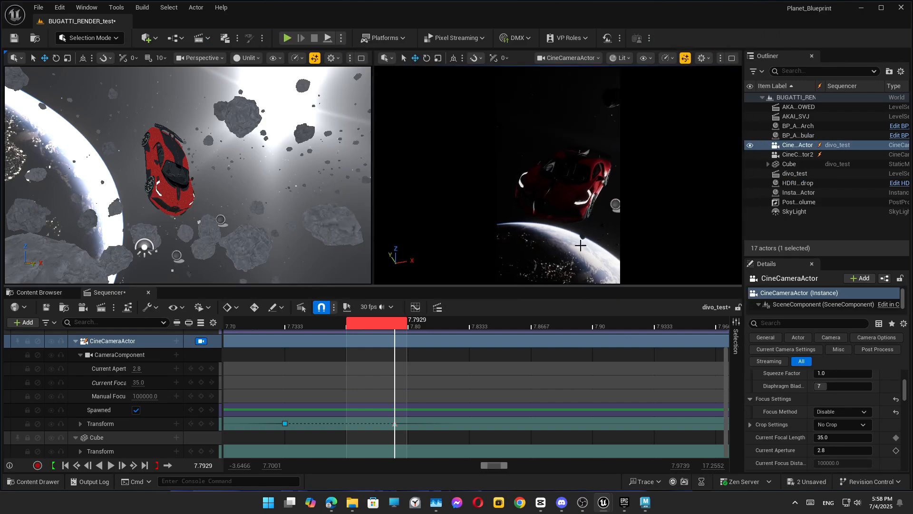
# - Copy the camera's 7.7929 transform keyframe and paste its framing at 10.6327
pyautogui.moveTo(385, 323); pyautogui.dragTo(451, 370)
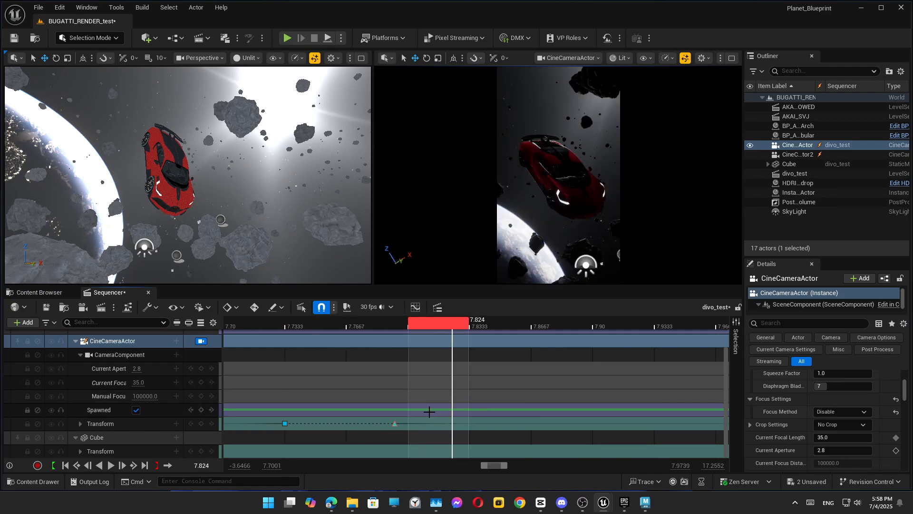
pyautogui.click(394, 424)
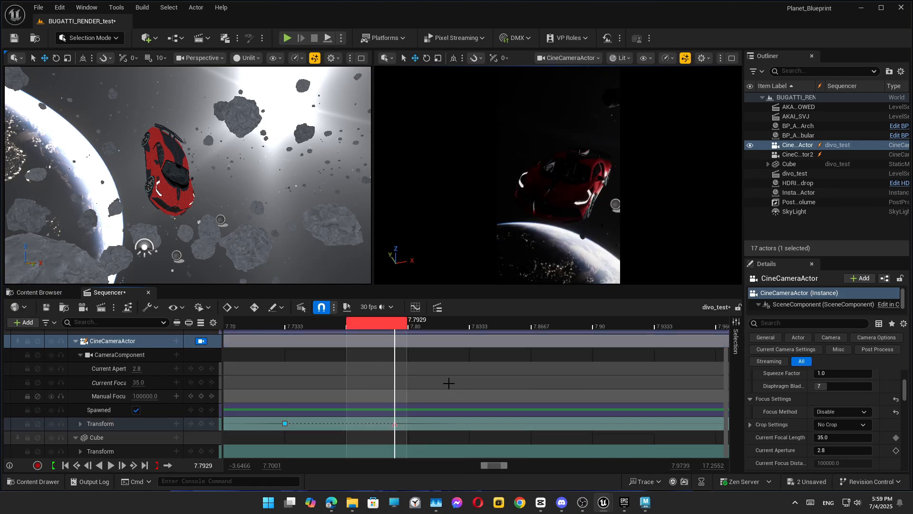
pyautogui.keyDown('ctrl'); pyautogui.scroll(-5, 409, 425); pyautogui.keyUp('ctrl')
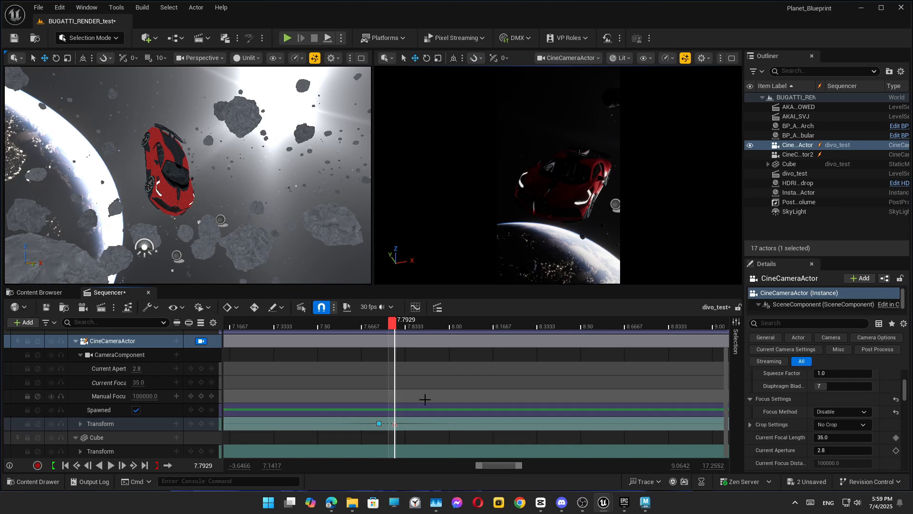
pyautogui.keyDown('ctrl'); pyautogui.scroll(-5, 426, 394); pyautogui.keyUp('ctrl')
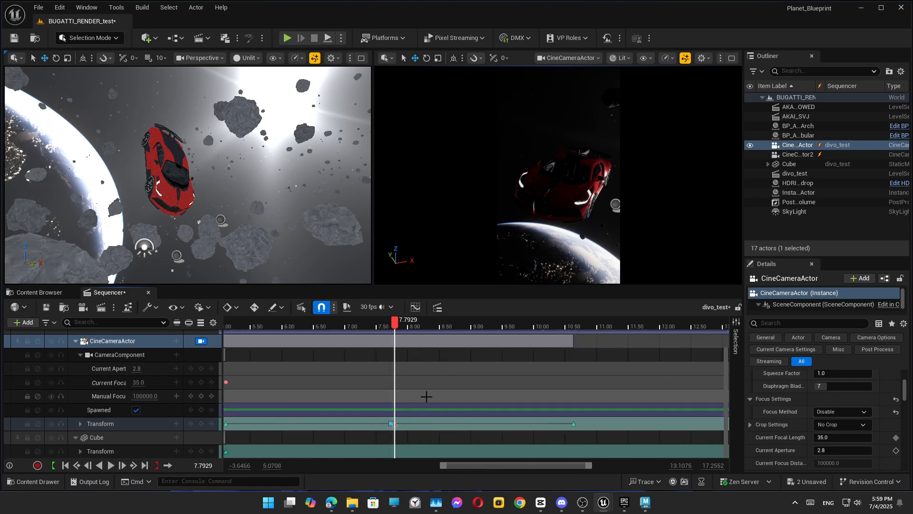
pyautogui.click(500, 425)
pyautogui.hotkey('ctrl', 'v')
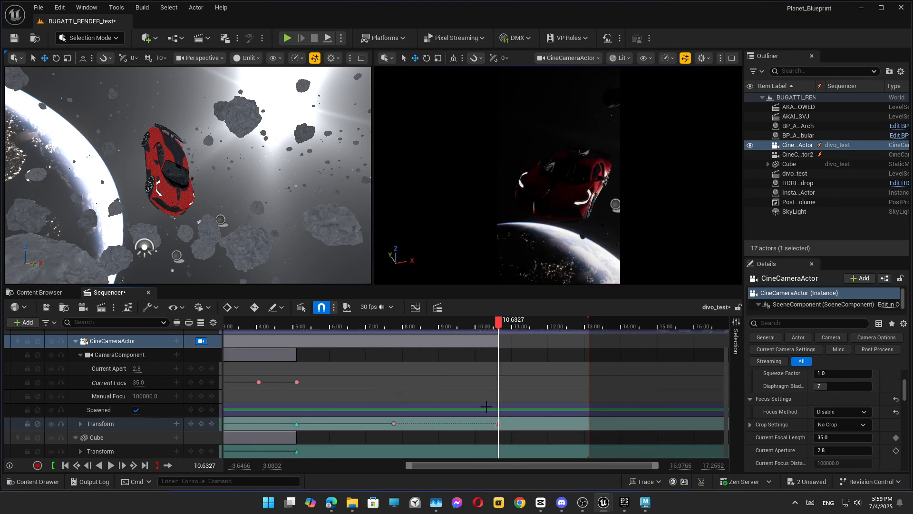
# - Play back the camera move from before the 7.7929 keyframe and inspect the transition towards the 10.6327 keyframe
pyautogui.moveTo(473, 324); pyautogui.dragTo(345, 326)
pyautogui.press('space')
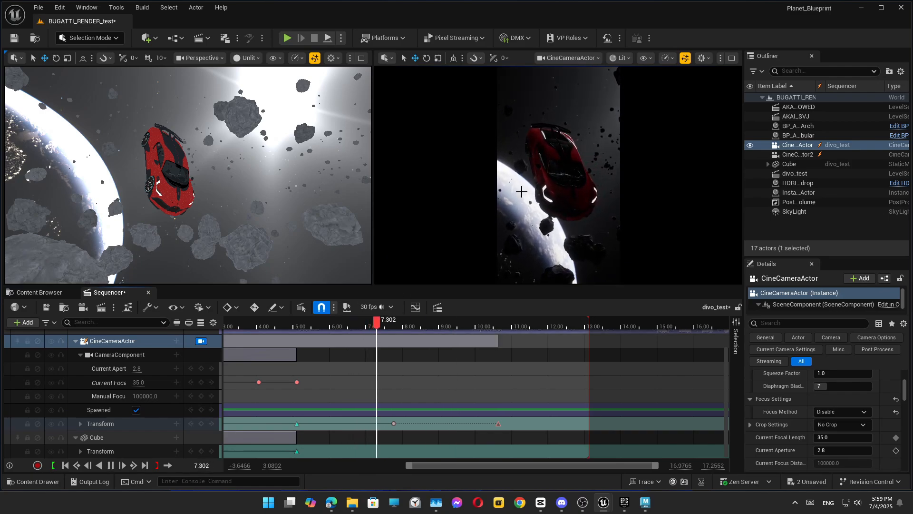
pyautogui.press('space')
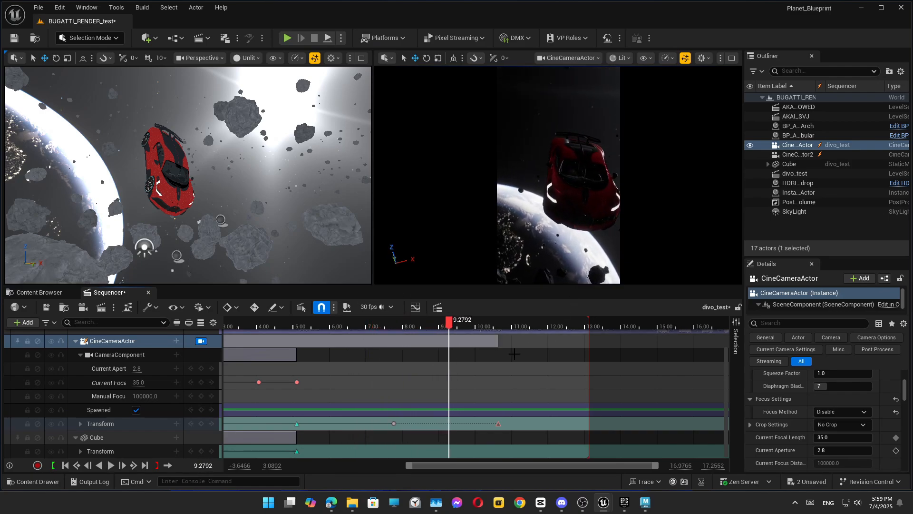
pyautogui.keyDown('ctrl'); pyautogui.scroll(4, 425, 415); pyautogui.keyUp('ctrl')
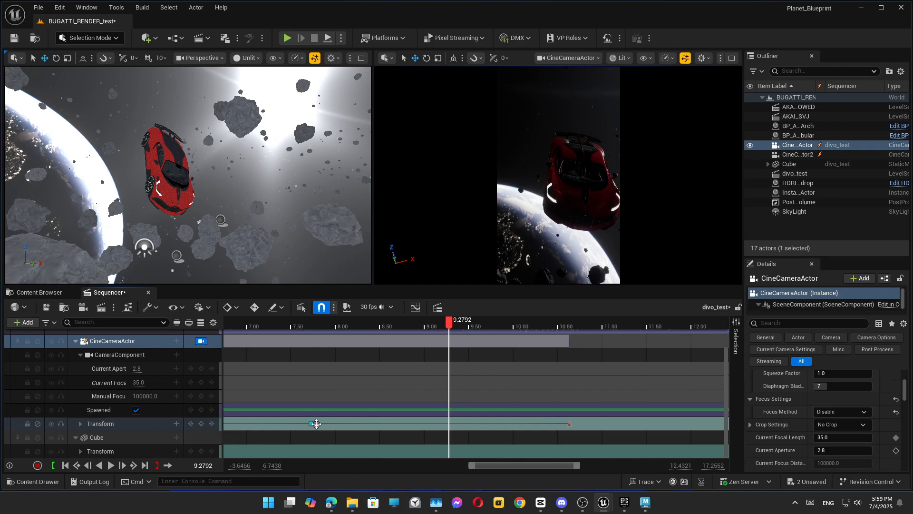
pyautogui.click(315, 423)
pyautogui.keyDown('ctrl'); pyautogui.scroll(-1, 389, 409); pyautogui.keyUp('ctrl')
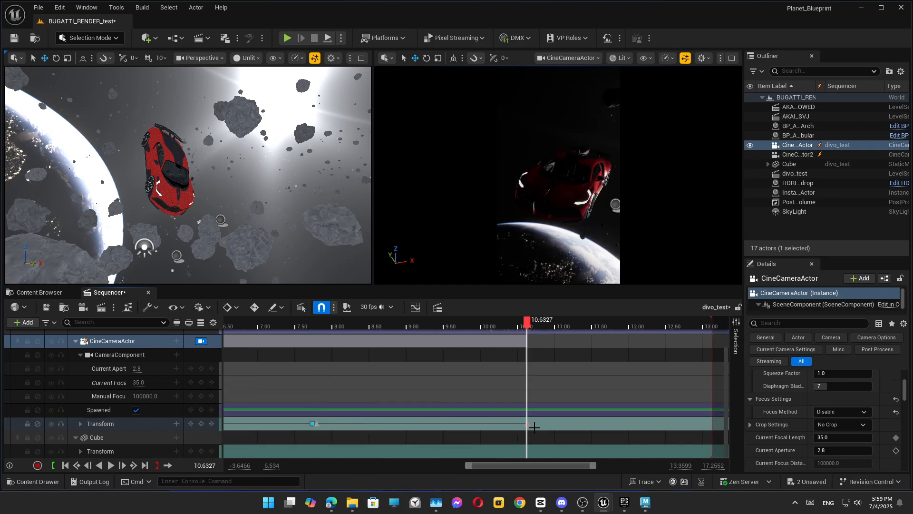
# - Shorten the Camera Cuts section and the playback range to end at 10.6327, and replay the last stretch of the camera move
pyautogui.moveTo(501, 324); pyautogui.dragTo(524, 349)
pyautogui.scroll(4, 583, 401)
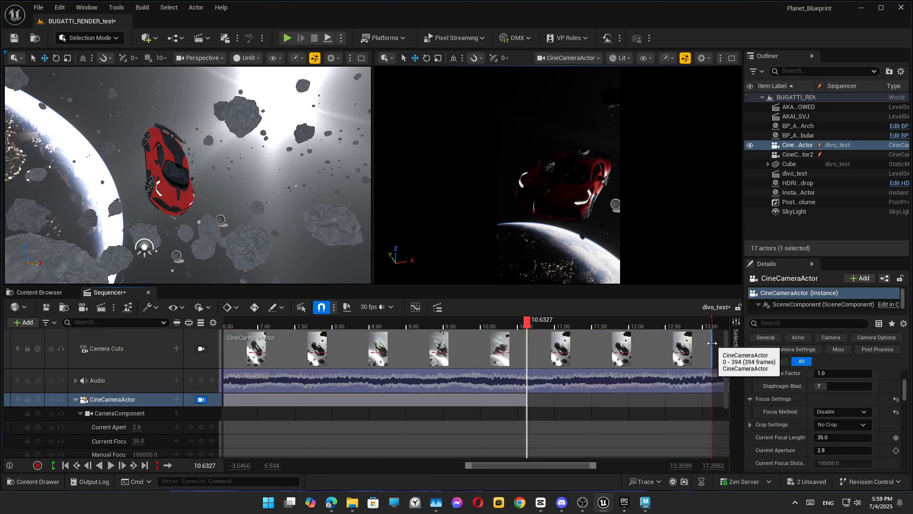
pyautogui.moveTo(712, 343); pyautogui.dragTo(546, 350)
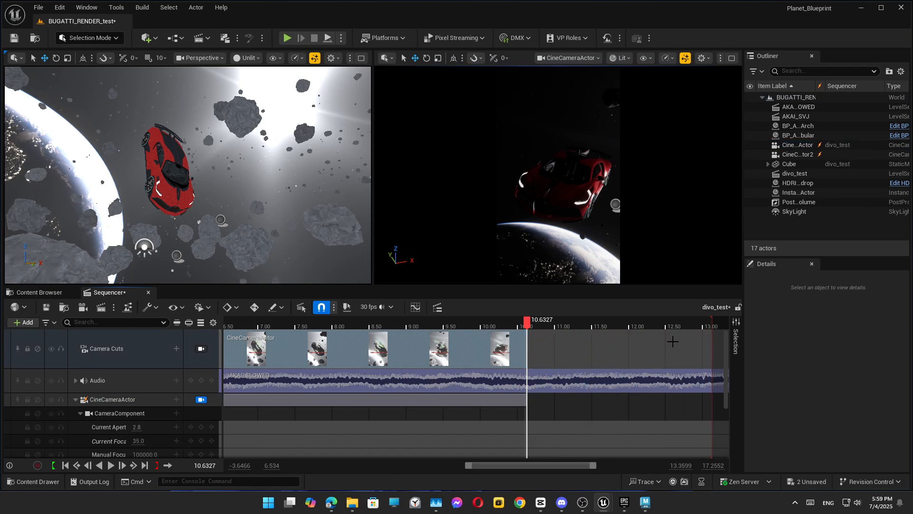
pyautogui.click(157, 465)
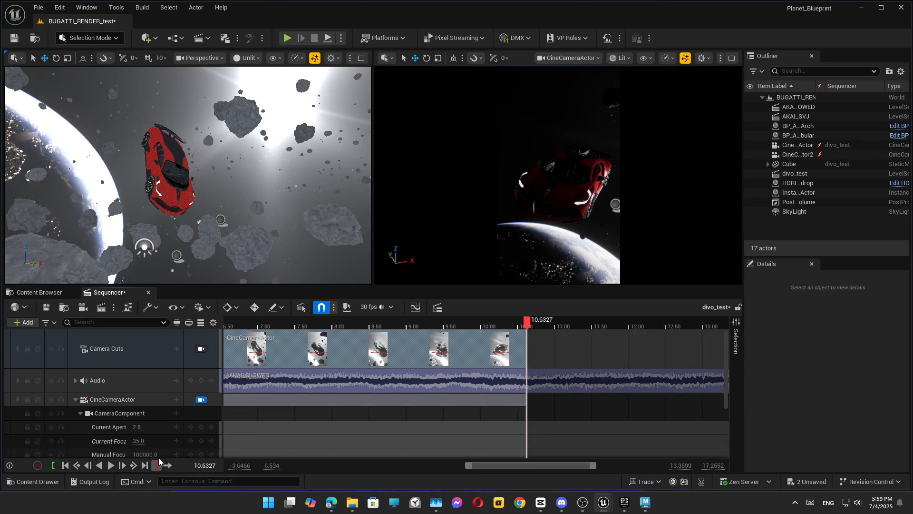
pyautogui.moveTo(499, 318); pyautogui.dragTo(328, 330)
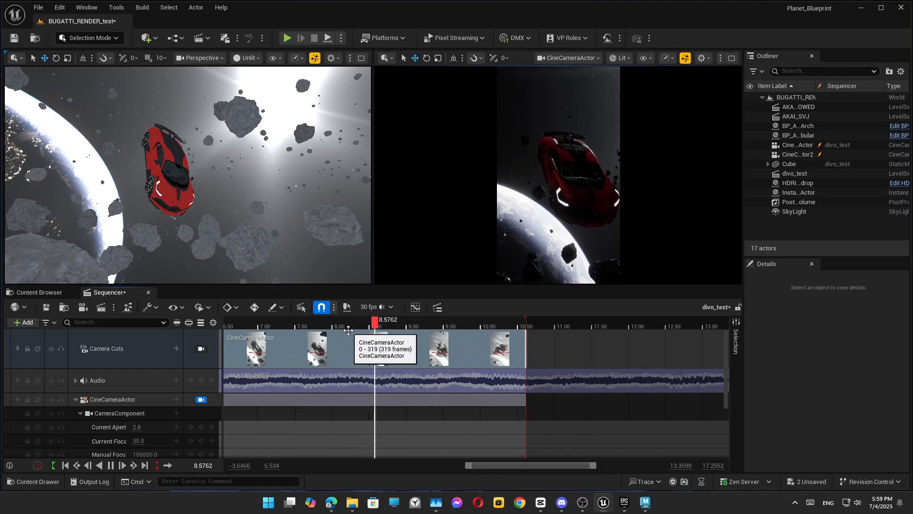
pyautogui.press('space')
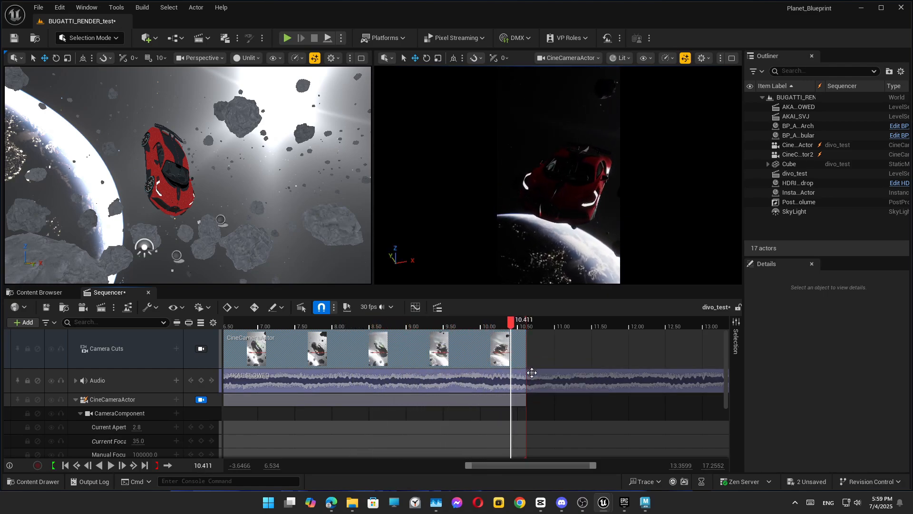
# - Delete the CineCameraActor transform keyframe at 10.6327 and return to the pair of keyframes around 7.7929
pyautogui.scroll(-3, 523, 394)
pyautogui.keyDown('ctrl'); pyautogui.scroll(6, 525, 428); pyautogui.keyUp('ctrl')
pyautogui.keyDown('ctrl'); pyautogui.scroll(5, 594, 436); pyautogui.keyUp('ctrl')
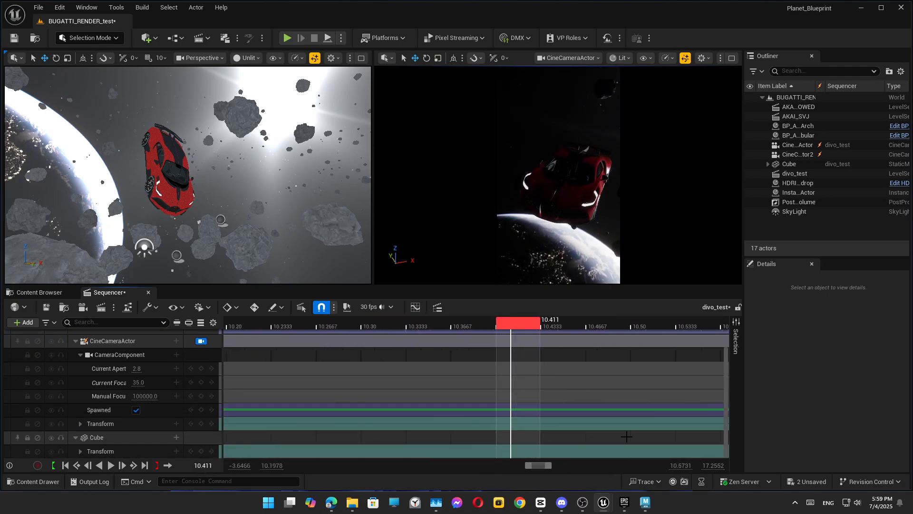
pyautogui.moveTo(582, 428); pyautogui.dragTo(307, 413, button='right')
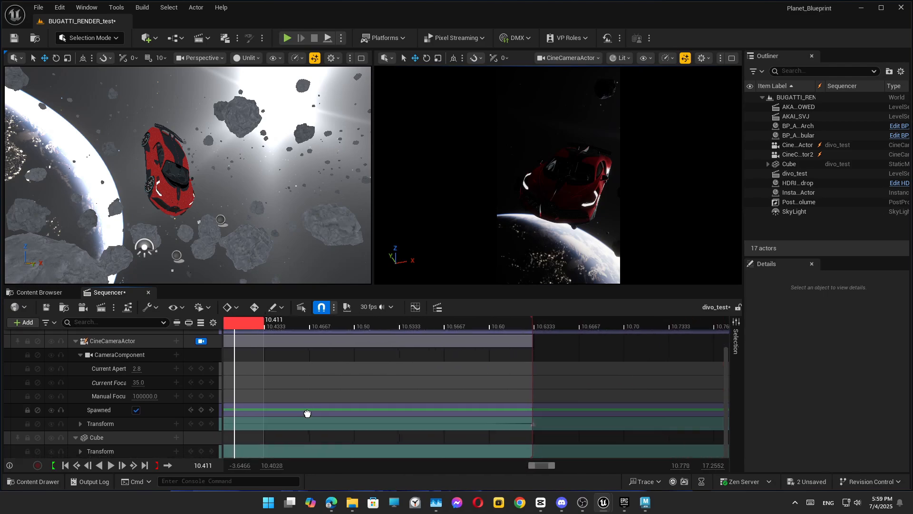
pyautogui.middleClick(532, 422)
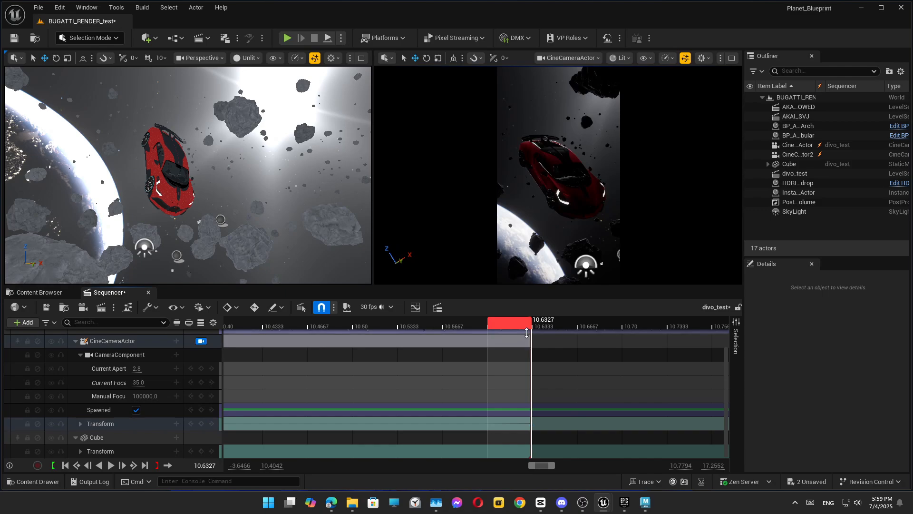
pyautogui.moveTo(505, 325); pyautogui.dragTo(378, 333)
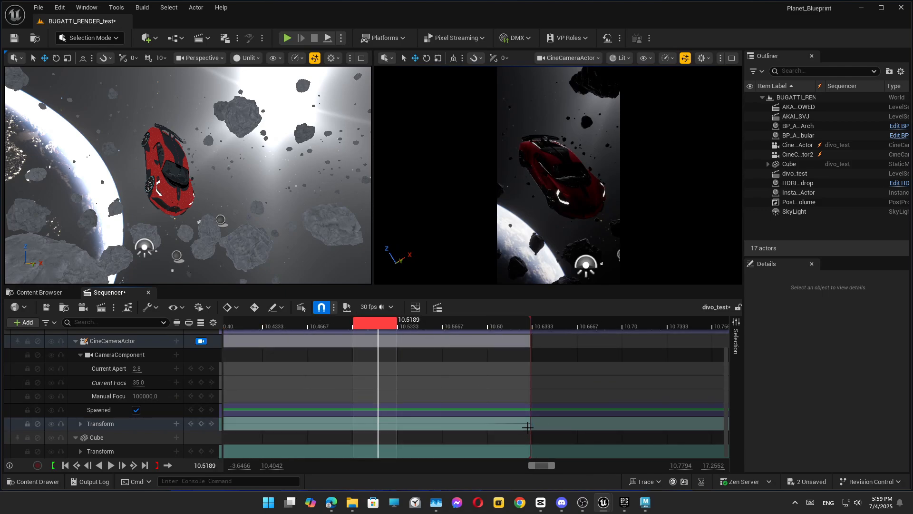
pyautogui.keyDown('ctrl'); pyautogui.scroll(-5, 581, 402); pyautogui.keyUp('ctrl')
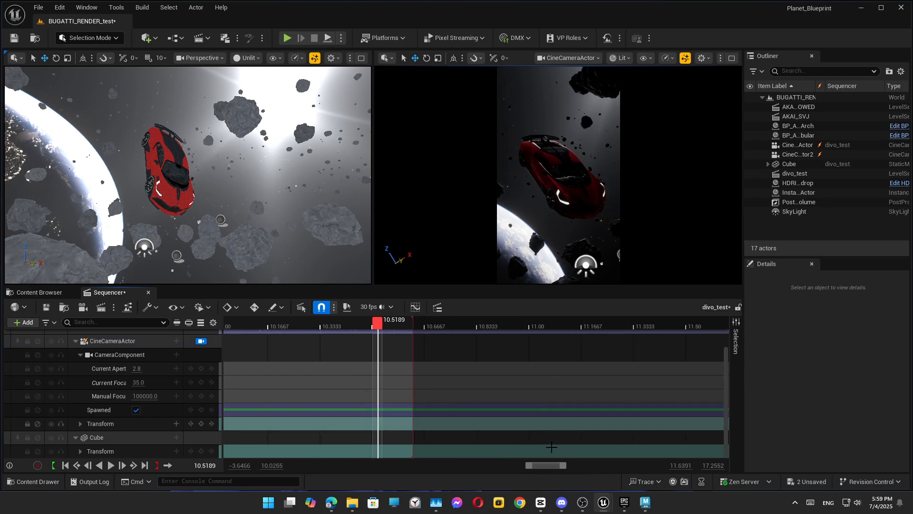
pyautogui.moveTo(541, 465); pyautogui.dragTo(484, 461)
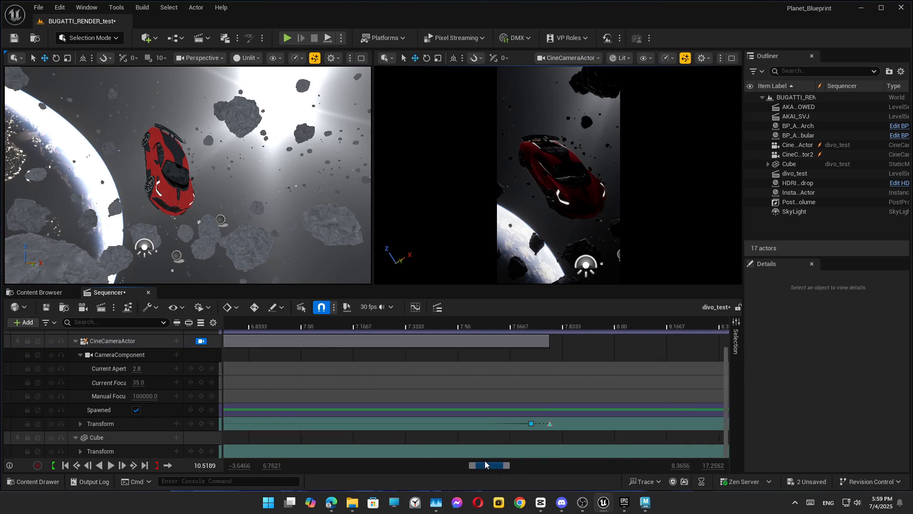
# - Copy the CineCameraActor transform keyframe at 7.7929 and paste its framing at 10.6265
pyautogui.click(550, 422)
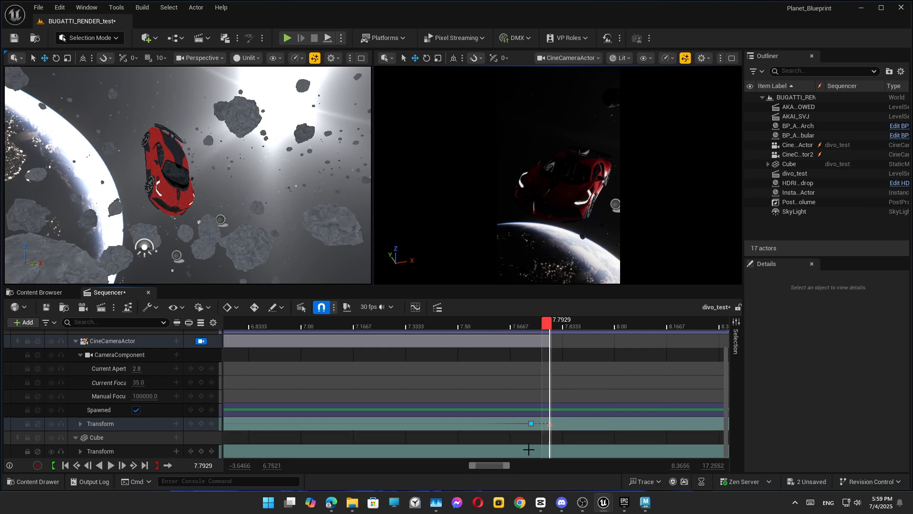
pyautogui.moveTo(489, 468); pyautogui.dragTo(535, 471)
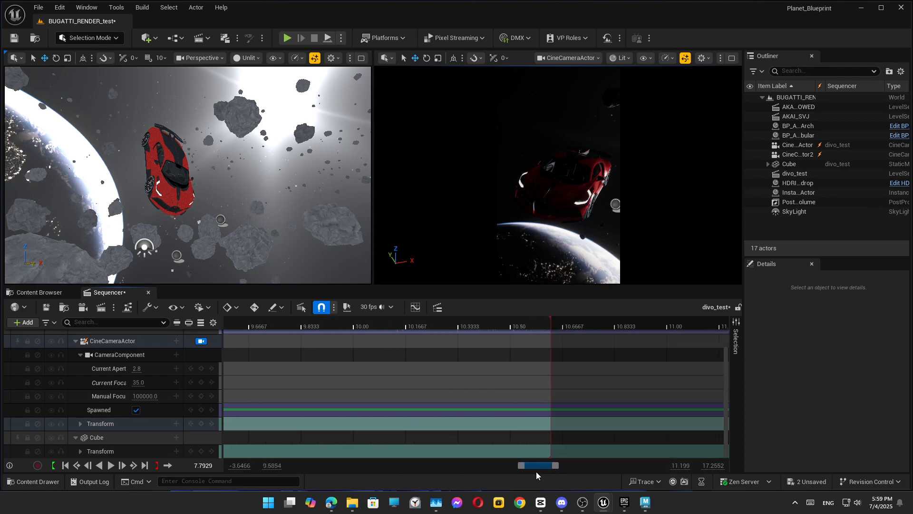
pyautogui.click(548, 326)
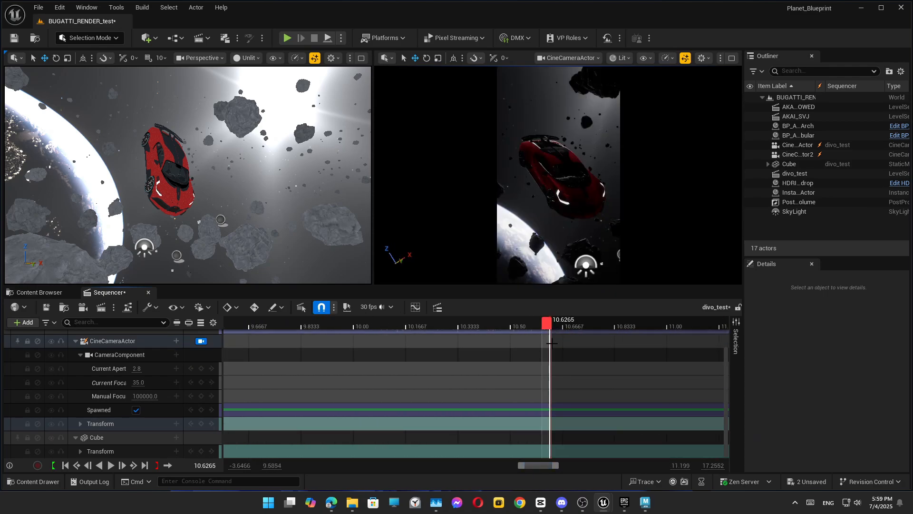
# - Scrub and play back the camera move between 7.7929 and 10.6265 to inspect the transition
pyautogui.moveTo(526, 324); pyautogui.dragTo(436, 338)
pyautogui.keyDown('ctrl'); pyautogui.scroll(-2, 584, 379); pyautogui.keyUp('ctrl')
pyautogui.keyDown('ctrl'); pyautogui.scroll(-3, 585, 378); pyautogui.keyUp('ctrl')
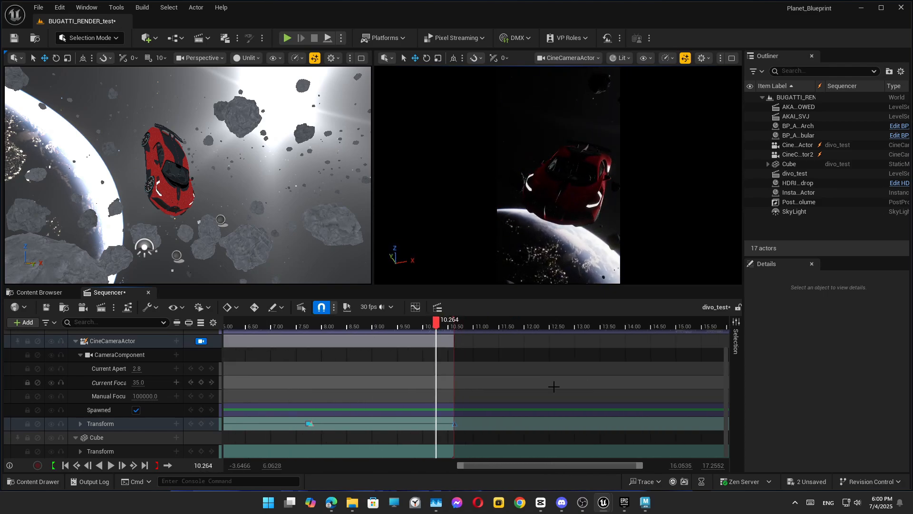
pyautogui.moveTo(358, 329); pyautogui.dragTo(284, 326)
pyautogui.press('space')
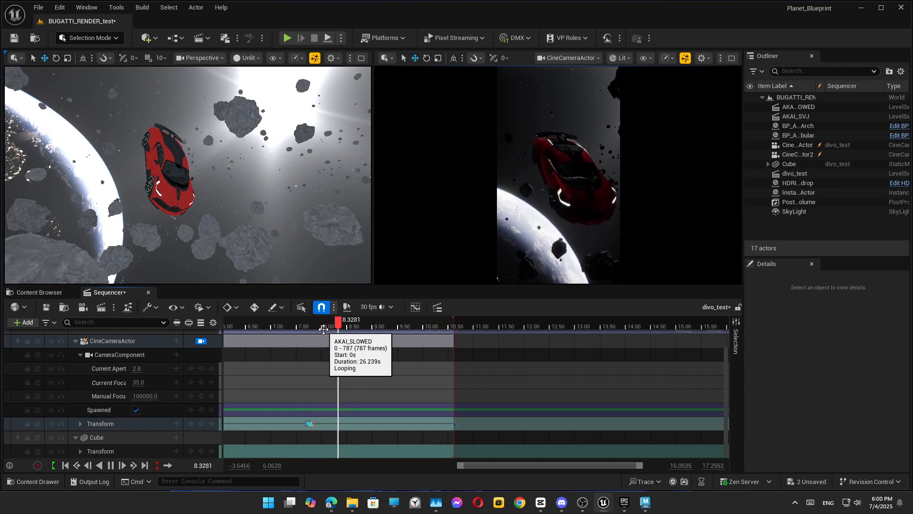
pyautogui.press('space')
pyautogui.keyDown('ctrl'); pyautogui.scroll(3, 287, 427); pyautogui.keyUp('ctrl')
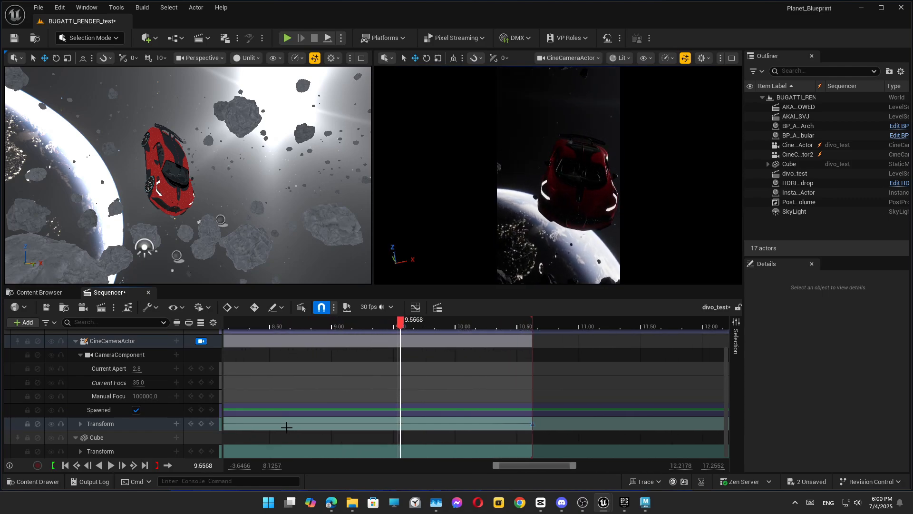
# - Replace the CineCameraActor transform keyframe at 7.7929 with the copied front framing and replay the stretch up to 10.6265
pyautogui.moveTo(510, 468)
pyautogui.mouseDown()
pyautogui.moveTo(463, 463)
pyautogui.moveTo(496, 470)
pyautogui.mouseUp()
pyautogui.click(277, 422)
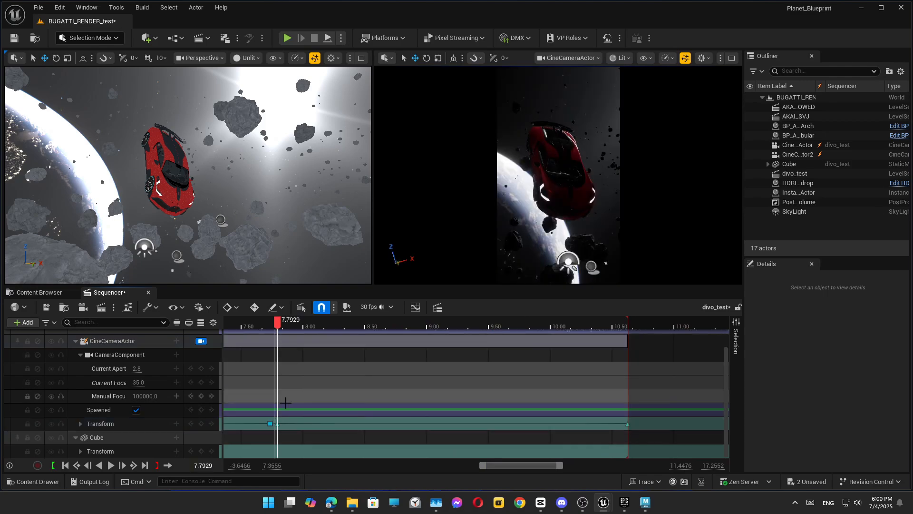
pyautogui.click(277, 423)
pyautogui.press('Delete')
pyautogui.press('space')
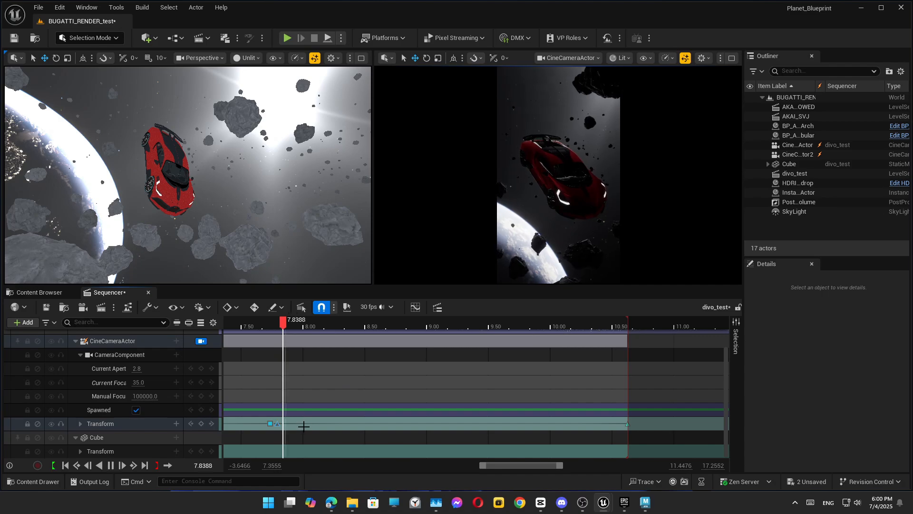
pyautogui.press('space')
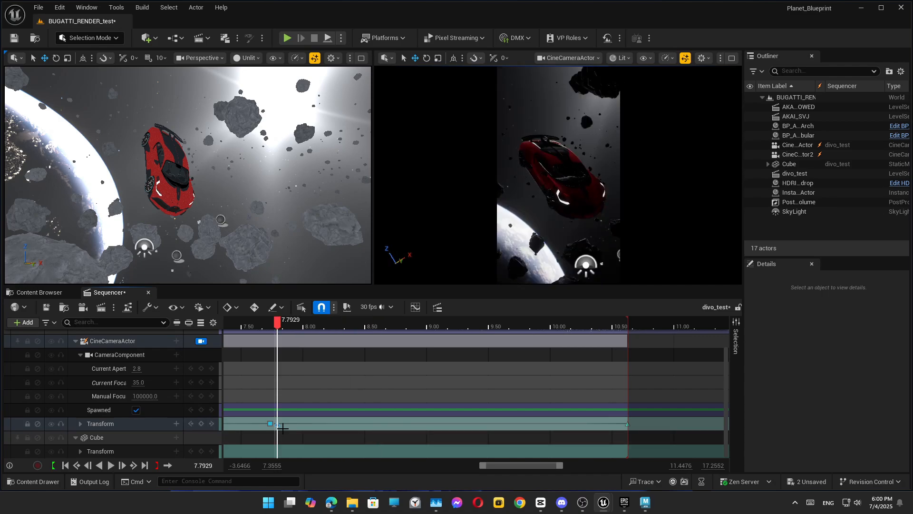
pyautogui.press('Delete')
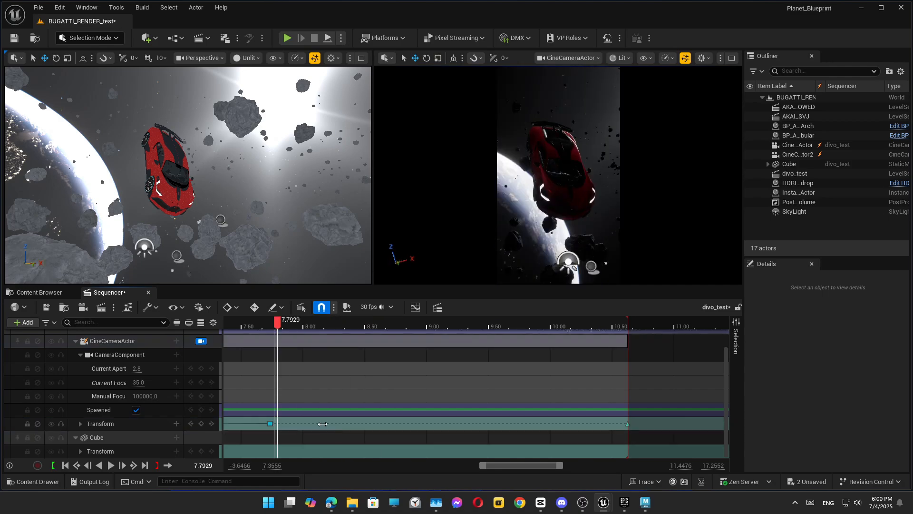
pyautogui.hotkey('ctrl', 'z')
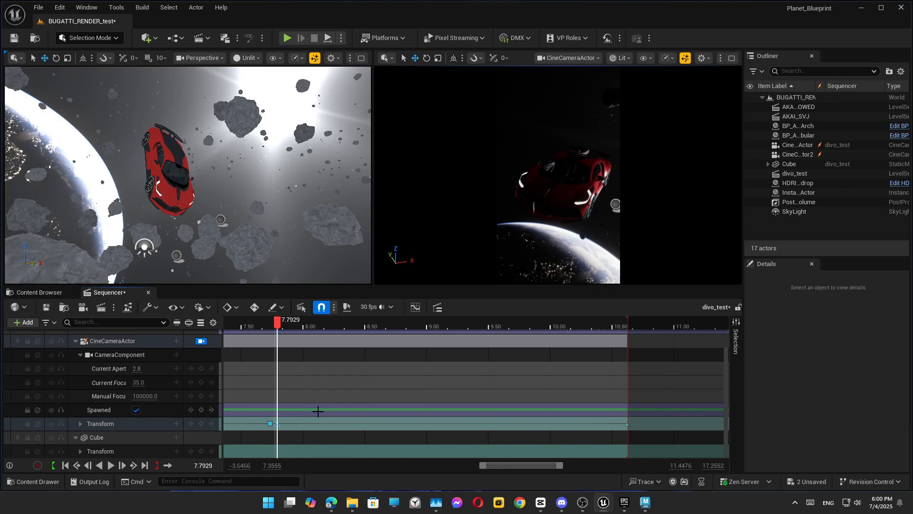
pyautogui.click(263, 323)
pyautogui.press('space')
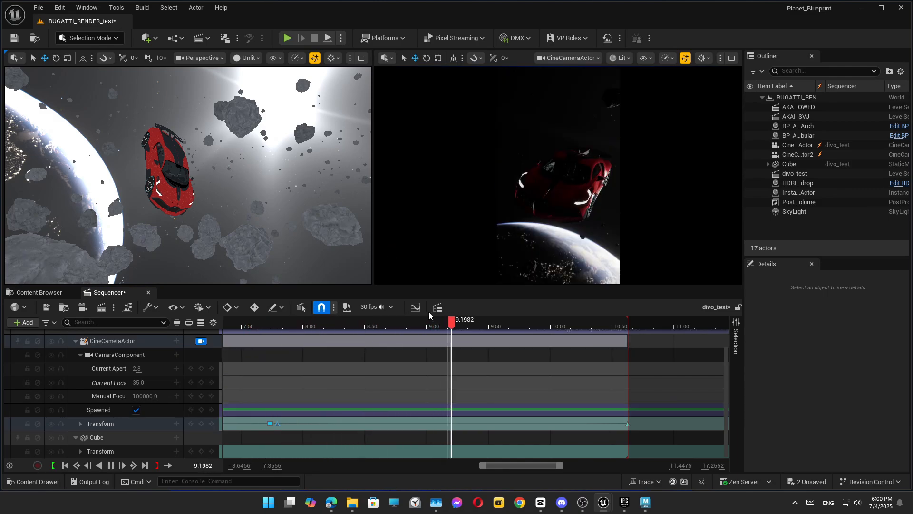
pyautogui.press('space')
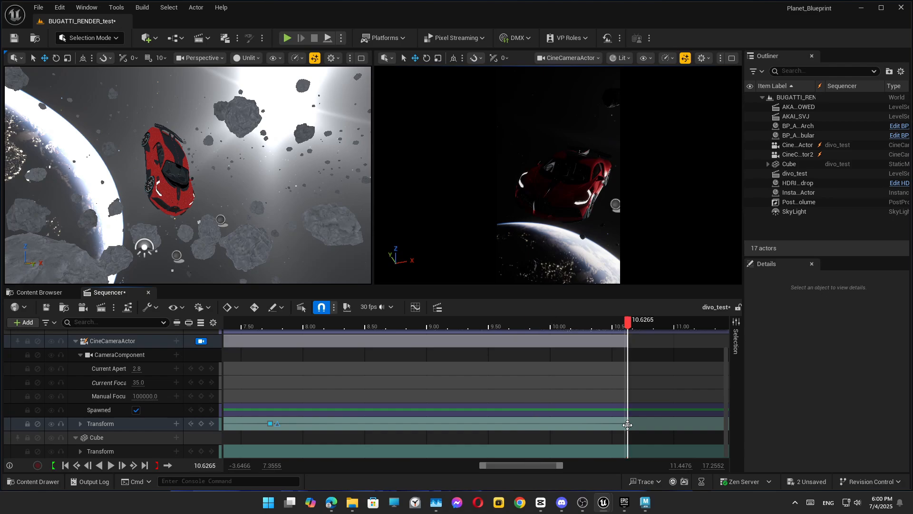
# - Reframe the car with the CineCameraActor at 10.6265, set its X rotation to 17.0°, and key the transform
pyautogui.moveTo(588, 247); pyautogui.dragTo(588, 247, button='right')
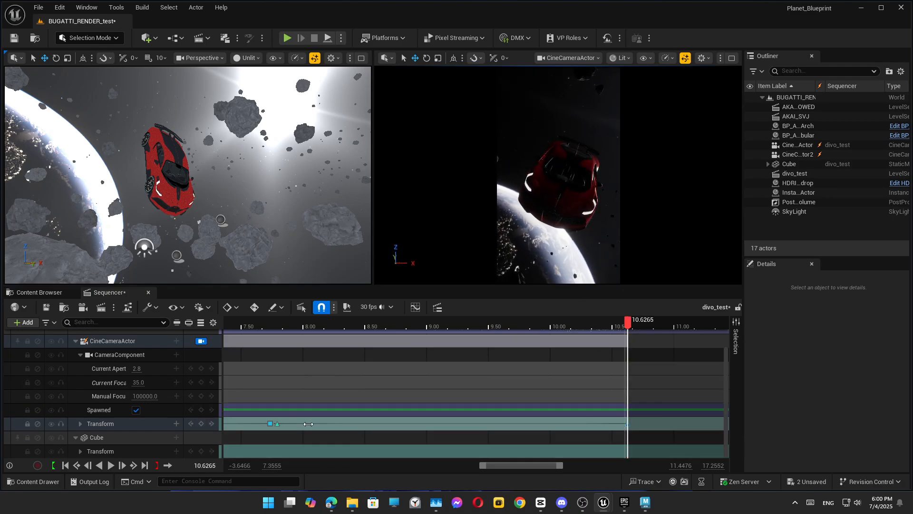
pyautogui.click(154, 425)
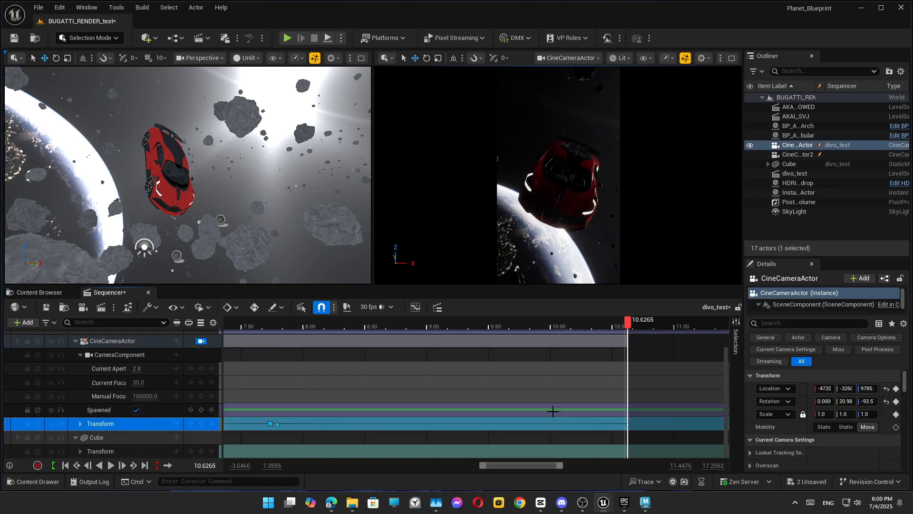
pyautogui.moveTo(824, 402); pyautogui.dragTo(822, 402)
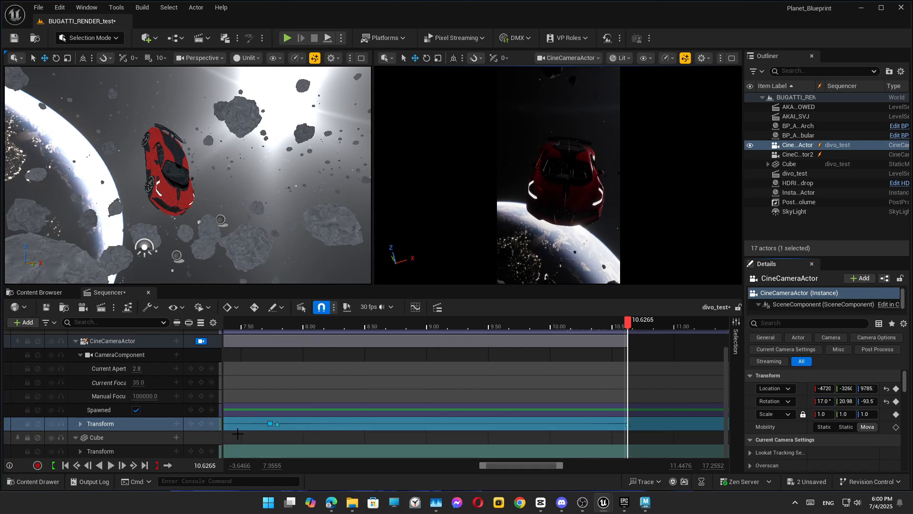
pyautogui.click(201, 424)
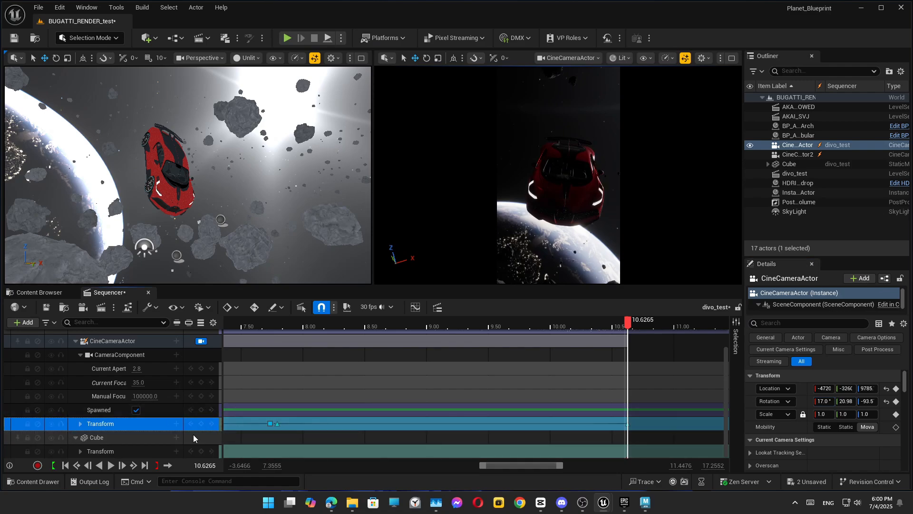
# - Collapse the CameraComponent tracks and play back the reframed camera move towards 10.6265
pyautogui.click(81, 355)
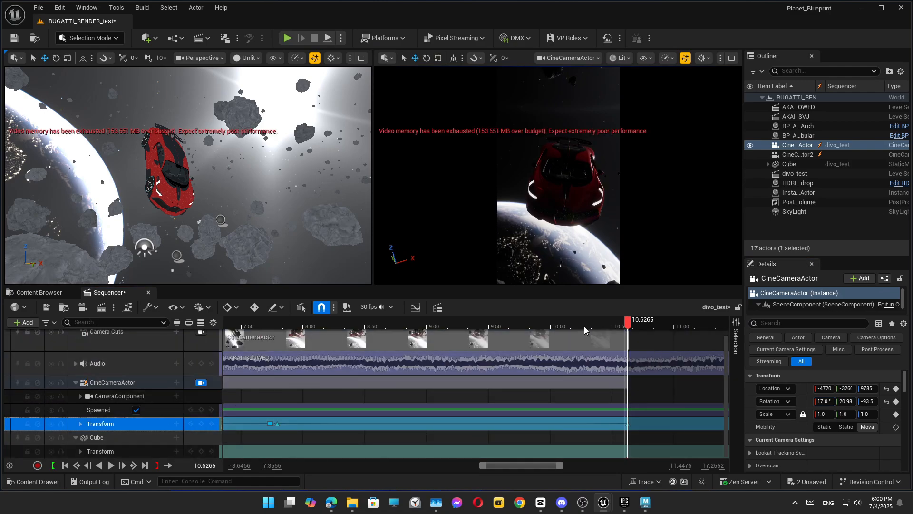
pyautogui.moveTo(584, 328); pyautogui.dragTo(231, 329)
pyautogui.press('space')
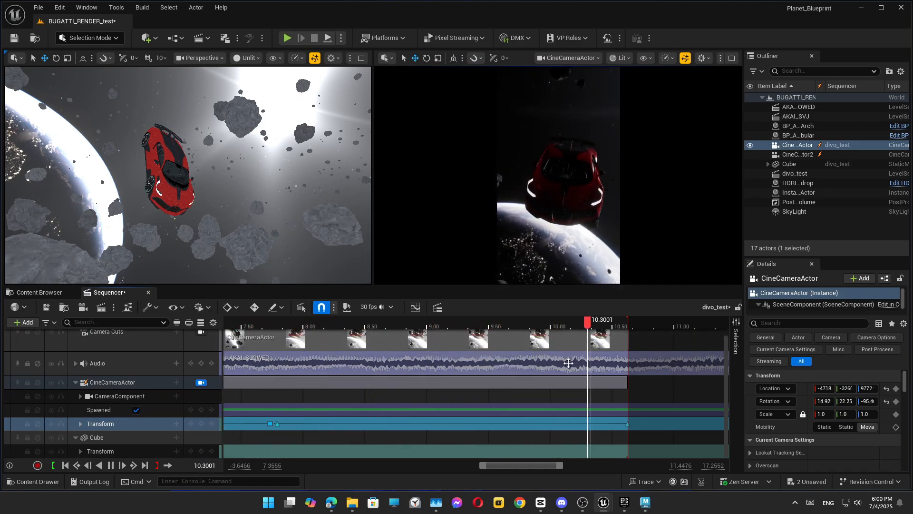
pyautogui.press('space')
# - Add a transform keyframe to the Cube at 7.7929, aligned with the camera keyframe
pyautogui.click(95, 450)
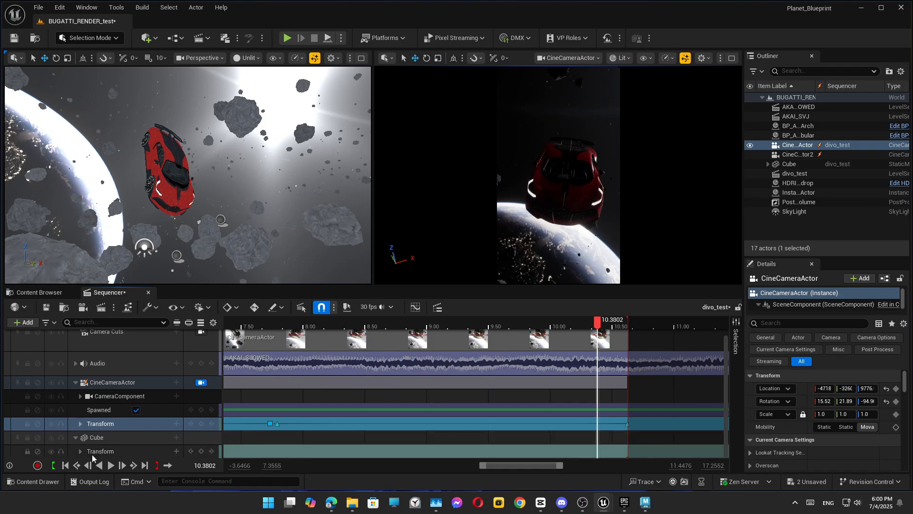
pyautogui.moveTo(518, 465); pyautogui.dragTo(450, 476)
pyautogui.press(',')
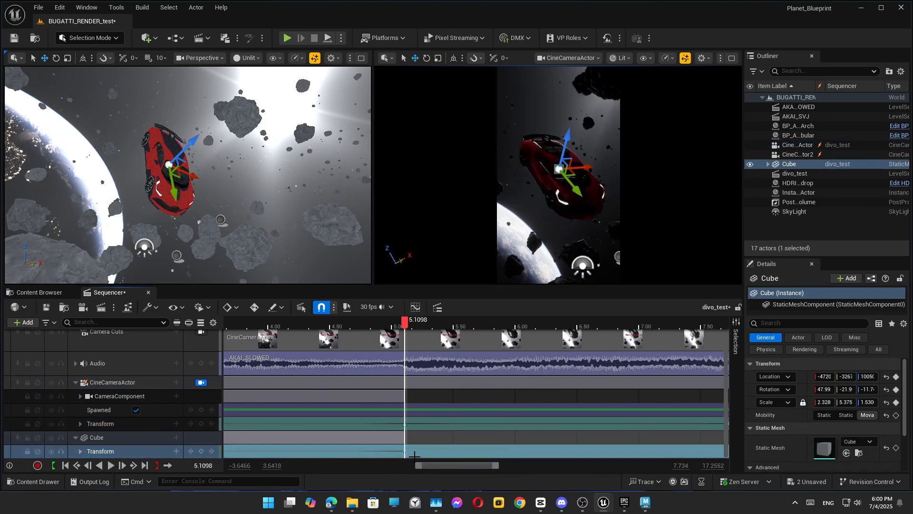
pyautogui.keyDown('ctrl'); pyautogui.scroll(-7, 450, 407); pyautogui.keyUp('ctrl')
pyautogui.keyDown('ctrl'); pyautogui.scroll(4, 513, 434); pyautogui.keyUp('ctrl')
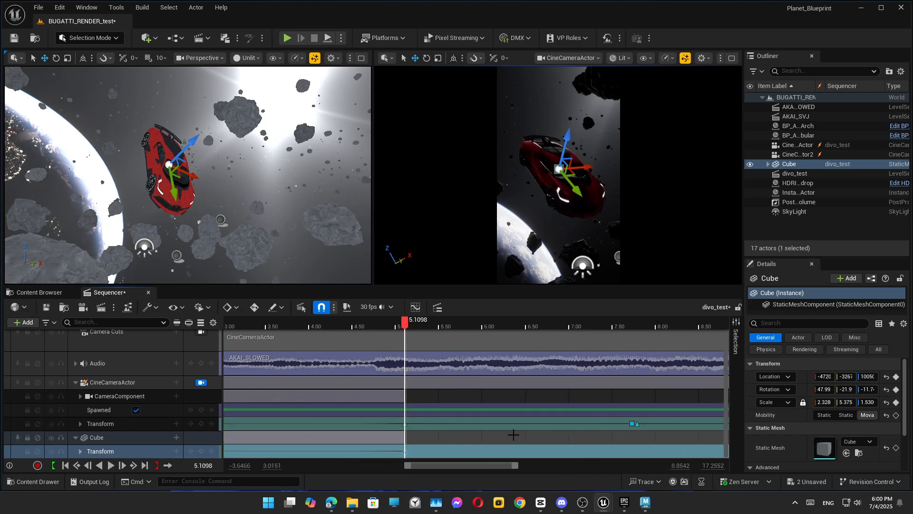
pyautogui.click(639, 424)
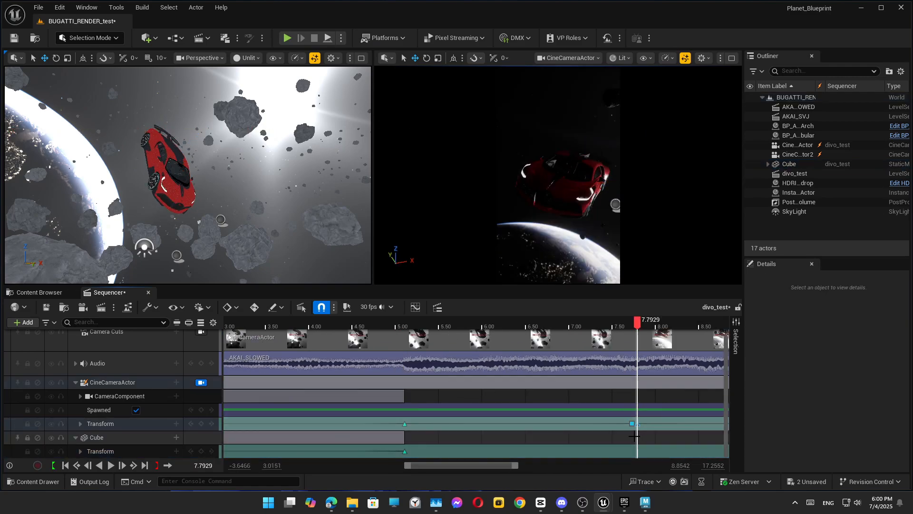
pyautogui.click(201, 452)
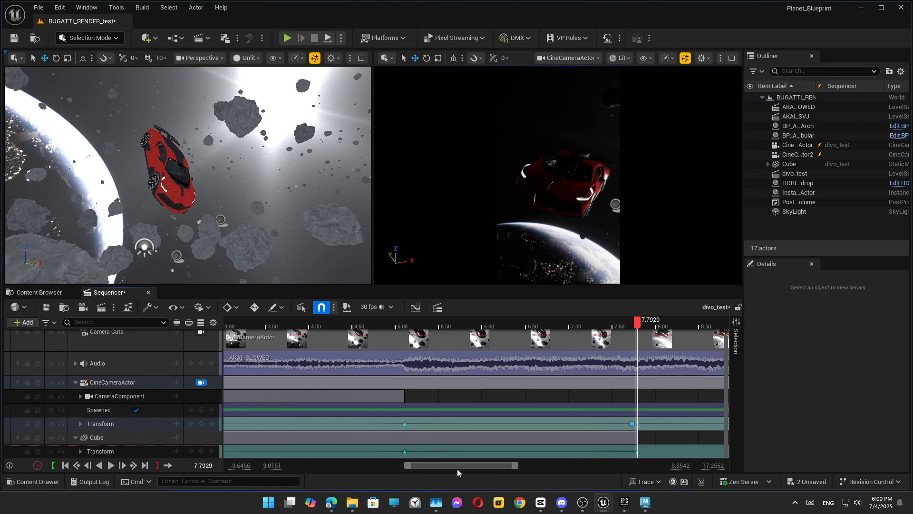
# - Rotate the Cube carrying the car to about 47.3, -8.5, -8.2 at 10.6265 and key its transform
pyautogui.moveTo(457, 469); pyautogui.dragTo(527, 469)
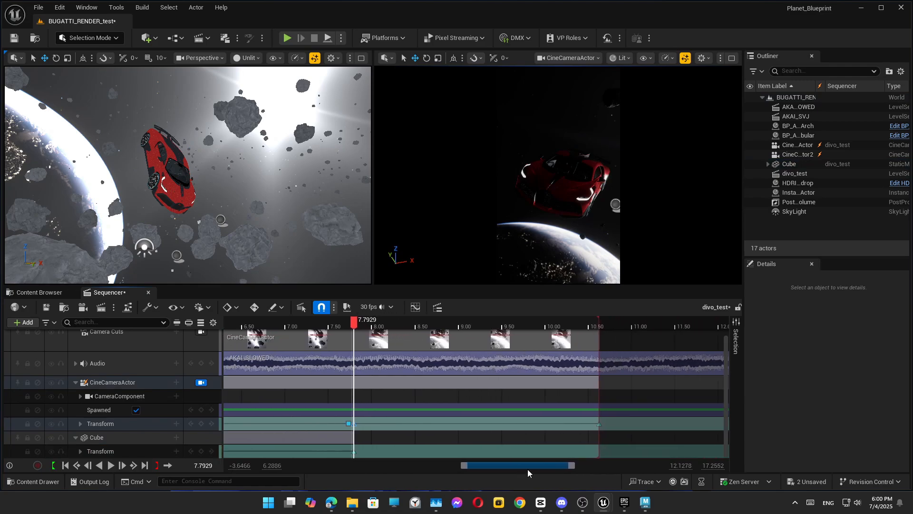
pyautogui.click(599, 425)
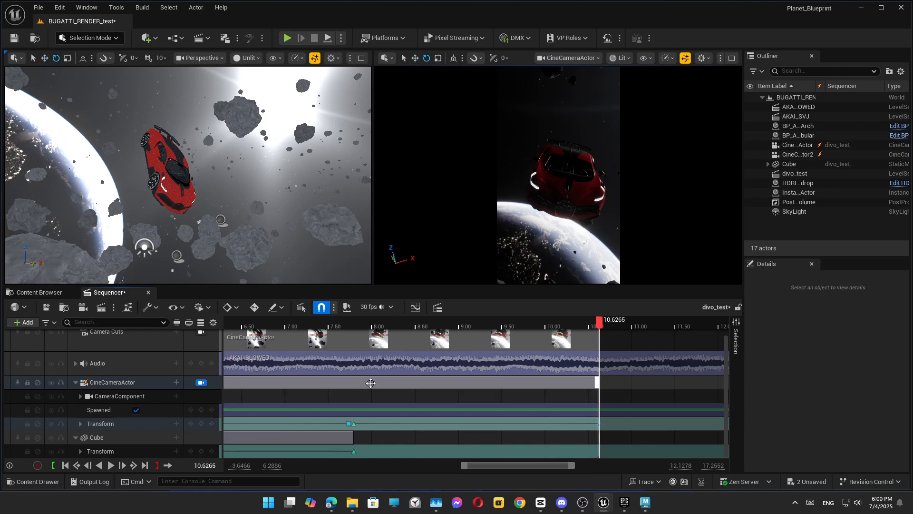
pyautogui.click(152, 451)
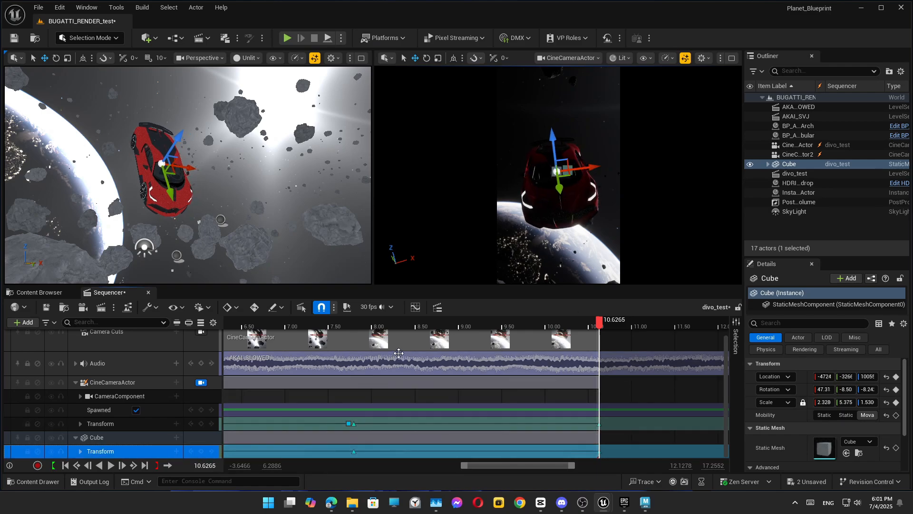
# - Play back the last shot and the sequence to inspect the car's rotation between the Cube keyframes
pyautogui.click(313, 324)
pyautogui.press('space')
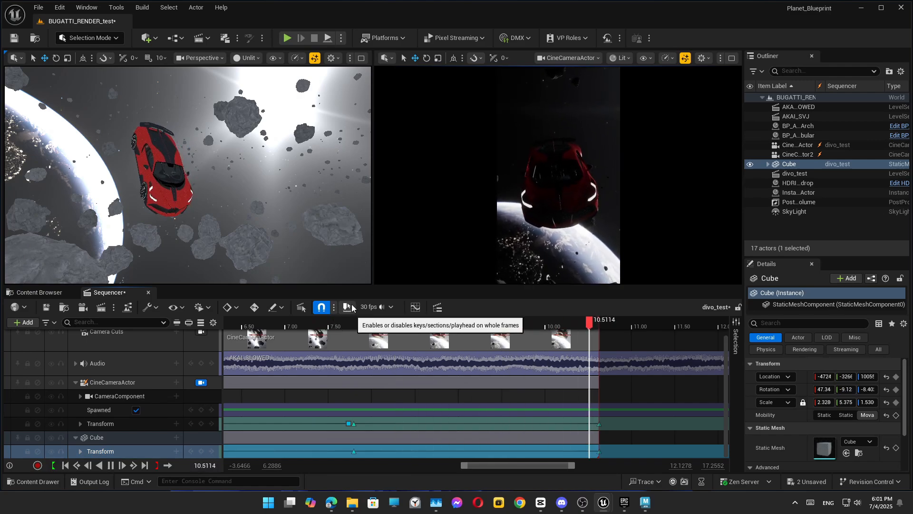
pyautogui.press('space')
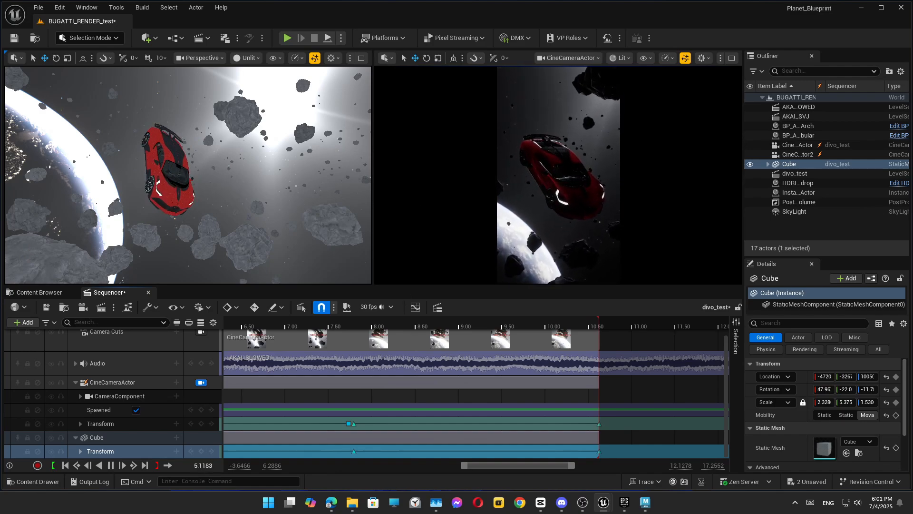
pyautogui.press('space')
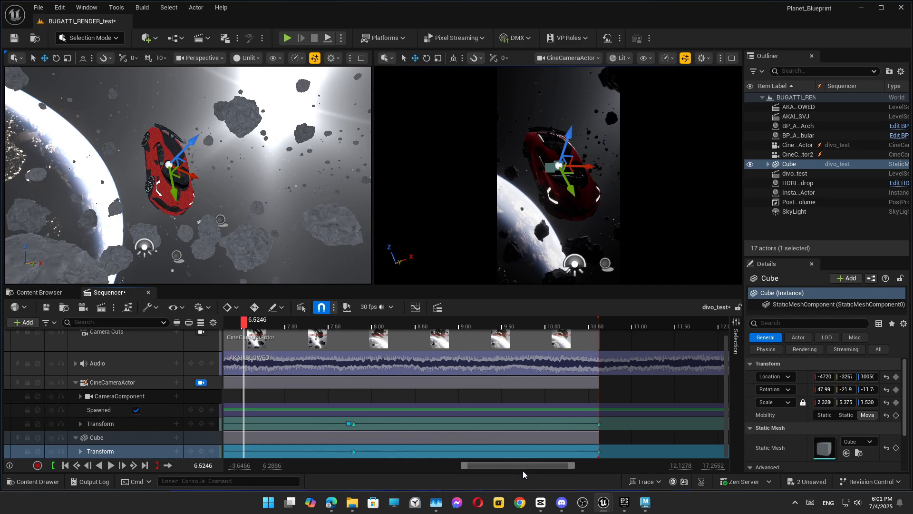
# - Try stretching the CineCameraActor's CameraComponent keys to the end of the sequence, preview the timing, and undo the stretch
pyautogui.moveTo(500, 463); pyautogui.dragTo(444, 461)
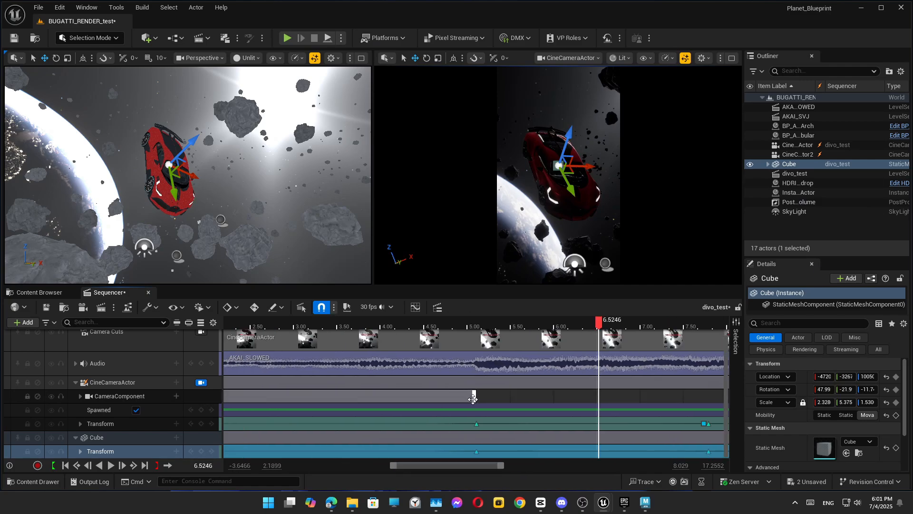
pyautogui.keyDown('ctrl'); pyautogui.scroll(-6, 500, 396); pyautogui.keyUp('ctrl')
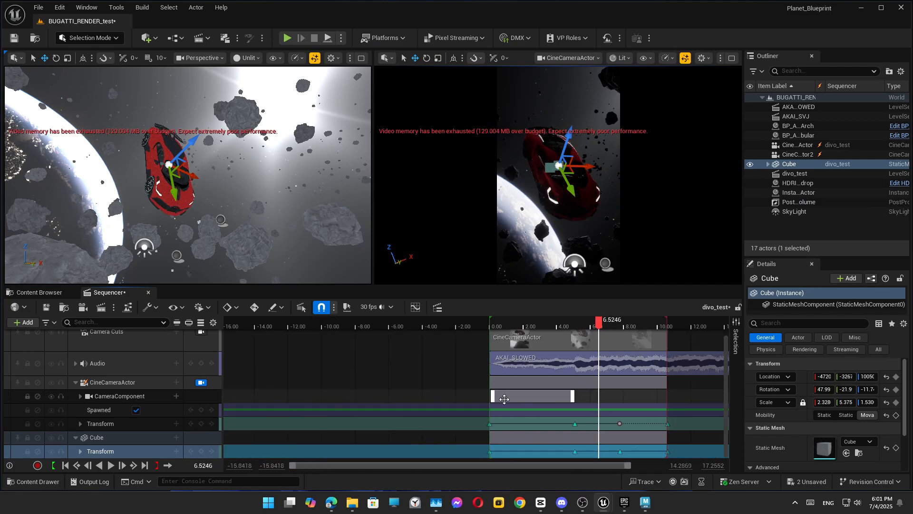
pyautogui.moveTo(574, 397); pyautogui.dragTo(659, 397)
pyautogui.click(493, 322)
pyautogui.press('space')
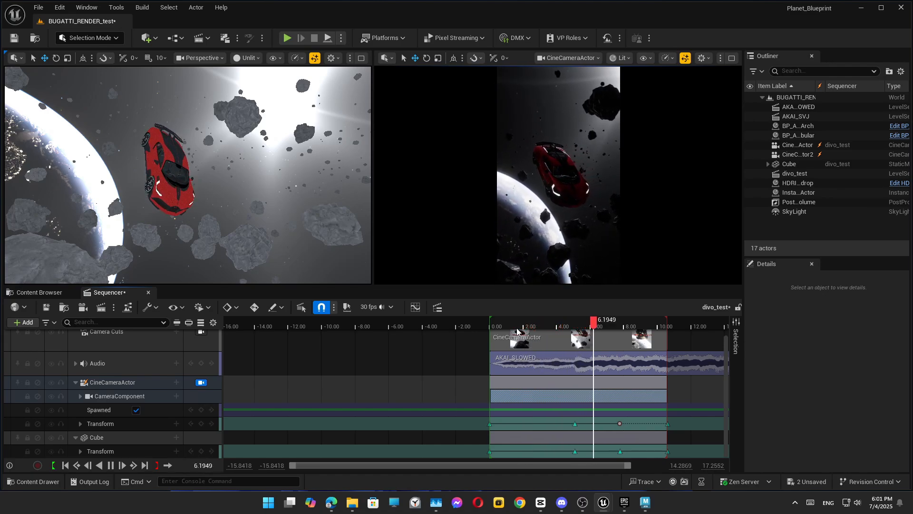
pyautogui.hotkey('ctrl', 'z')
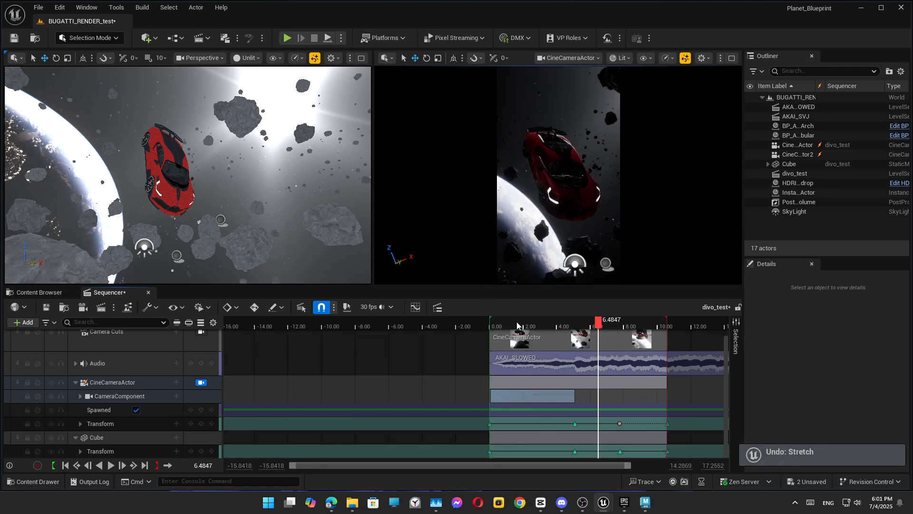
# - Play back the sequence from its start to review the camera moves and the hard cut
pyautogui.click(494, 323)
pyautogui.press('space')
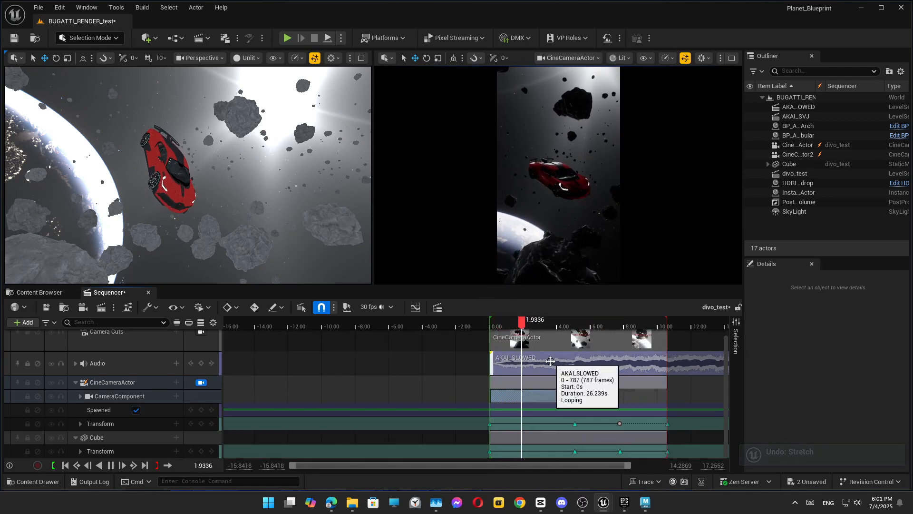
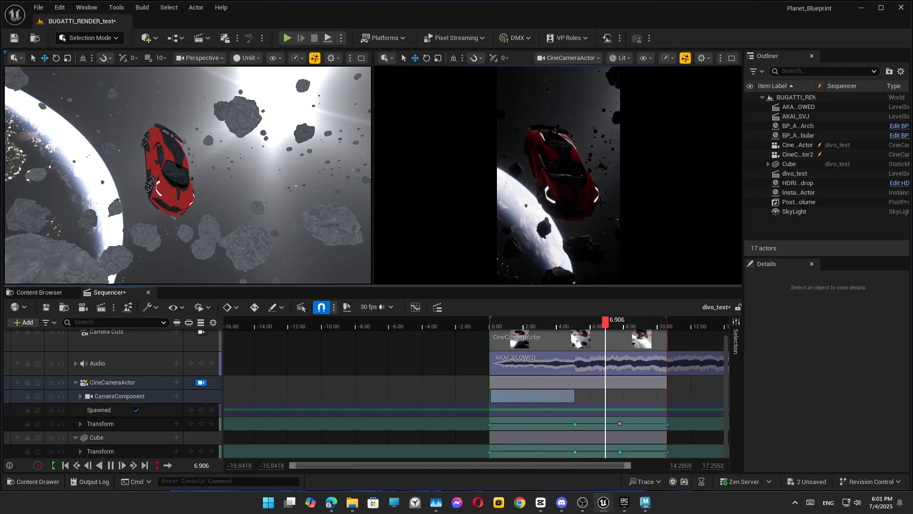
pyautogui.press('space')
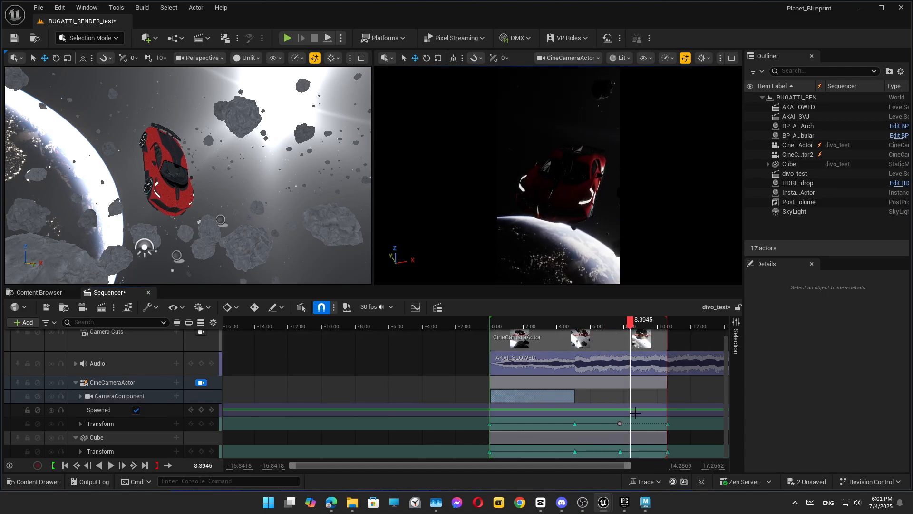
# - Expand the CineCameraActor's CameraComponent tracks and replay the sequence to check the focal length keys against the shots
pyautogui.keyDown('ctrl'); pyautogui.scroll(8, 618, 424); pyautogui.keyUp('ctrl')
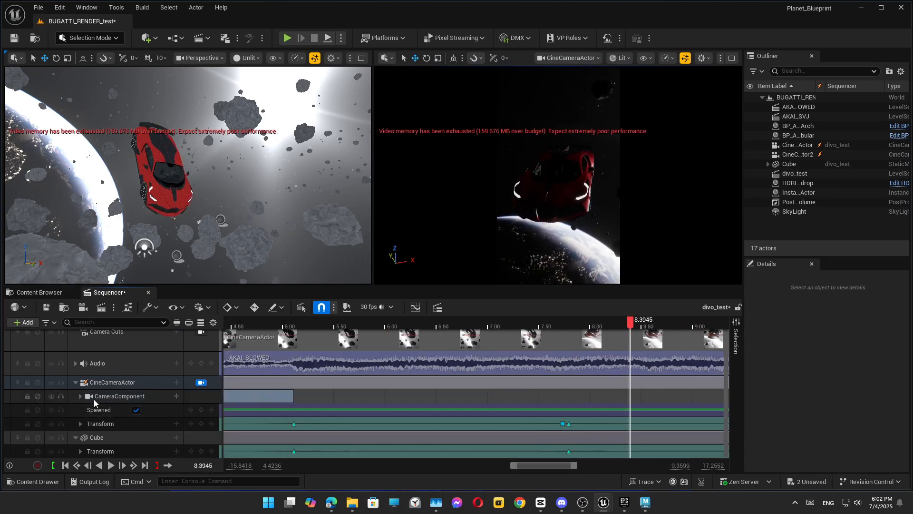
pyautogui.click(80, 396)
pyautogui.moveTo(534, 467); pyautogui.dragTo(511, 467)
pyautogui.click(306, 326)
pyautogui.press('space')
pyautogui.scroll(-3, 453, 399)
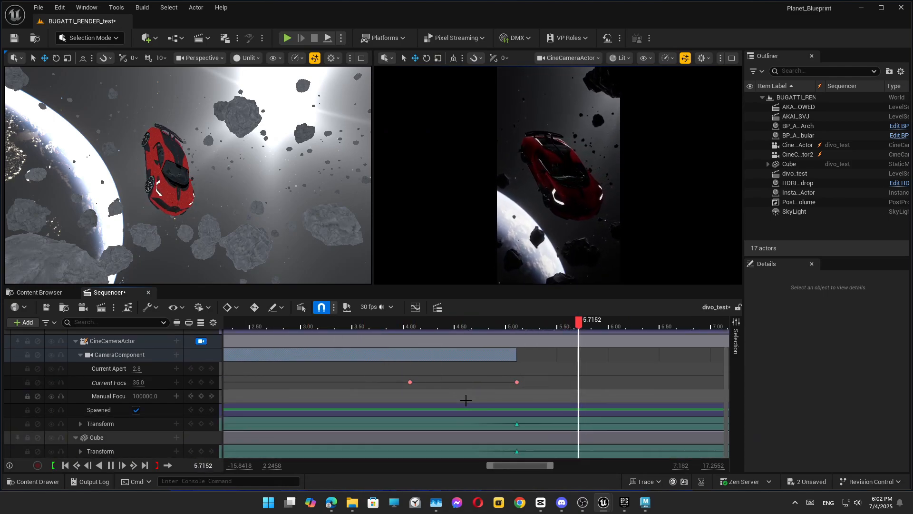
pyautogui.press('space')
pyautogui.click(301, 328)
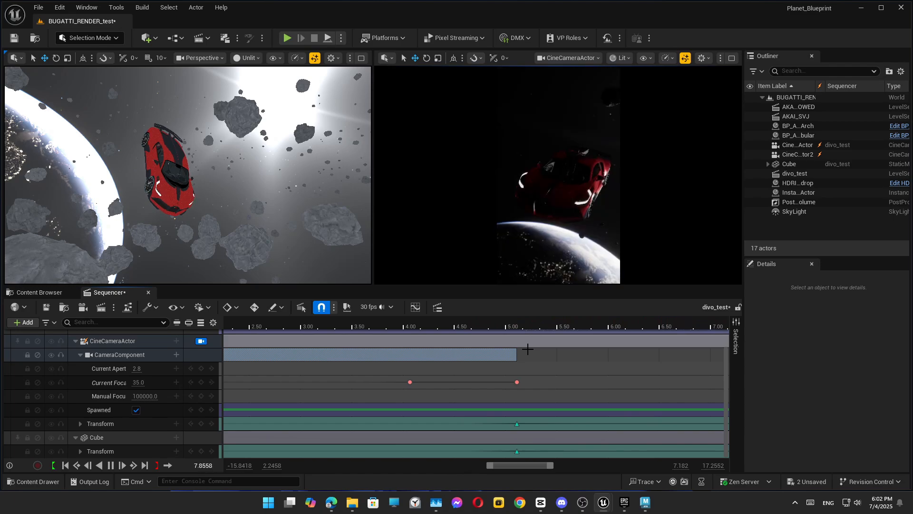
pyautogui.press('space')
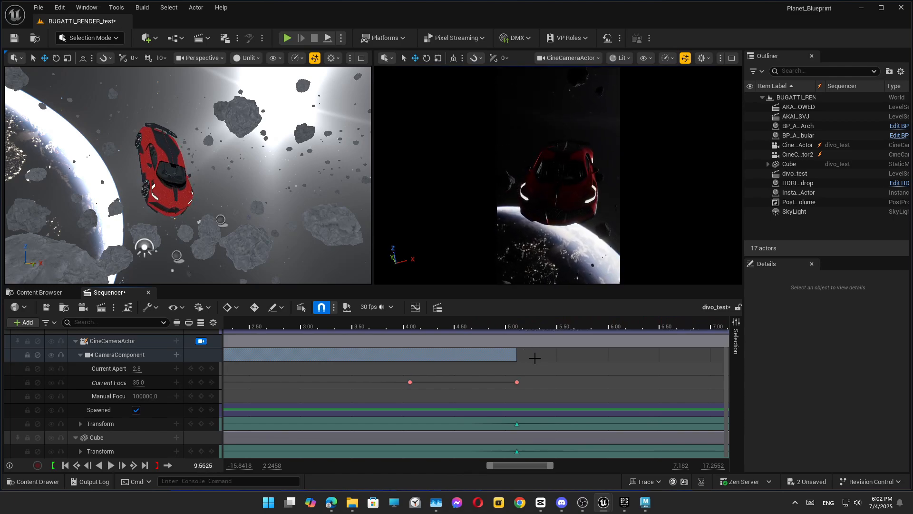
# - Rotate the Cube carrying the car to about 46.2, -22.3, -7.2 at 10.6265 and key its transform
pyautogui.keyDown('ctrl'); pyautogui.scroll(-8, 442, 387); pyautogui.keyUp('ctrl')
pyautogui.moveTo(509, 469); pyautogui.dragTo(561, 470)
pyautogui.click(609, 452)
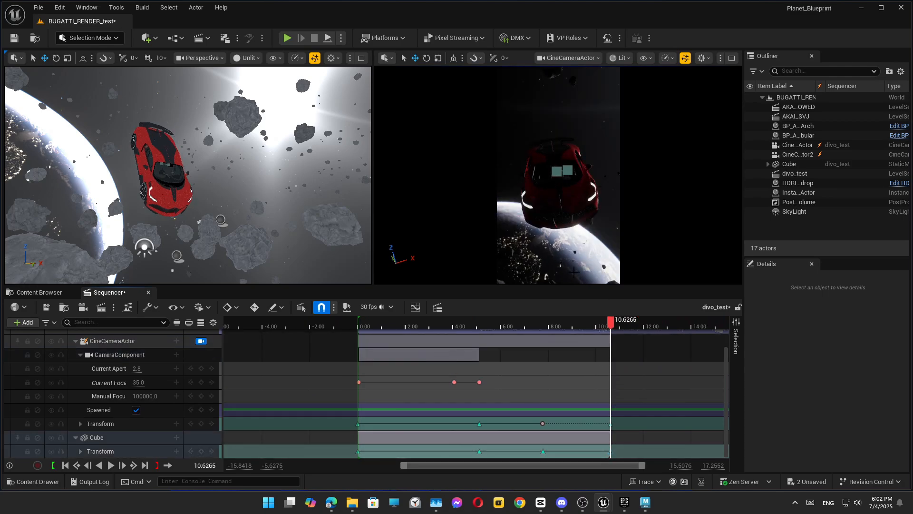
pyautogui.click(151, 453)
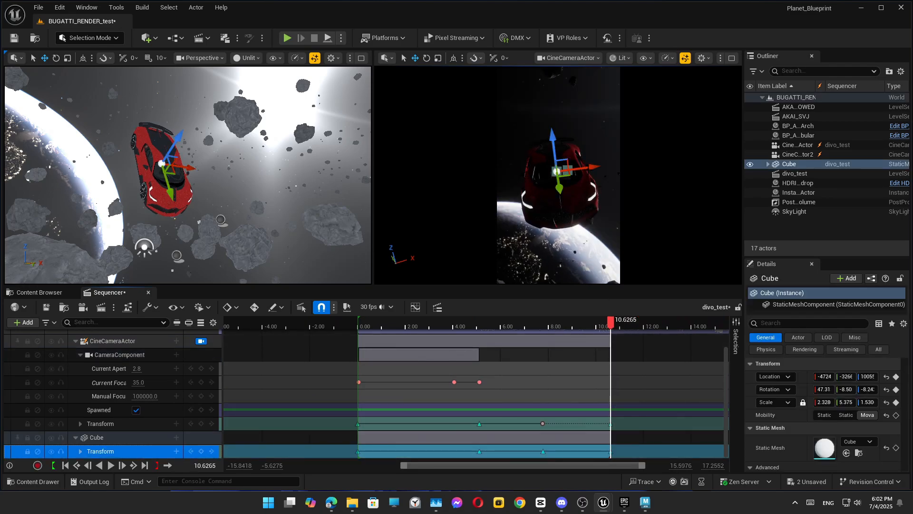
pyautogui.press('e')
pyautogui.moveTo(520, 133); pyautogui.dragTo(519, 135)
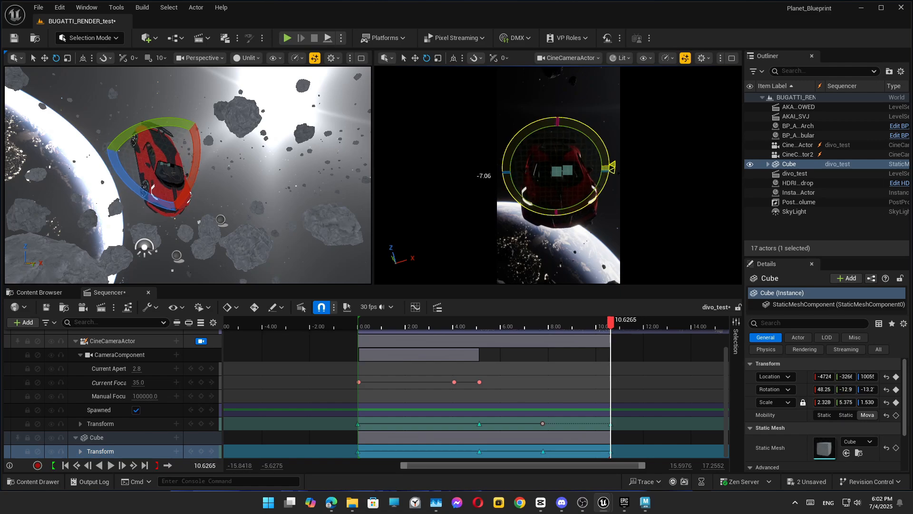
pyautogui.moveTo(577, 196); pyautogui.dragTo(581, 195)
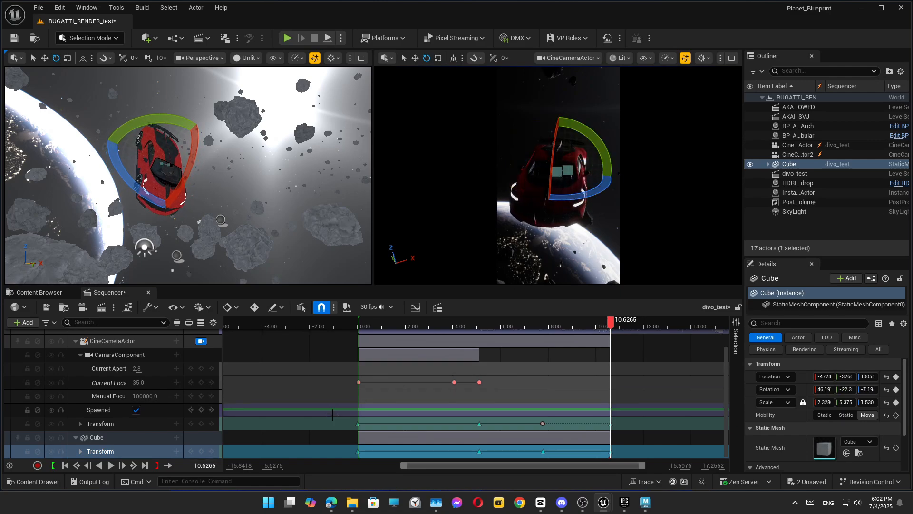
pyautogui.click(202, 451)
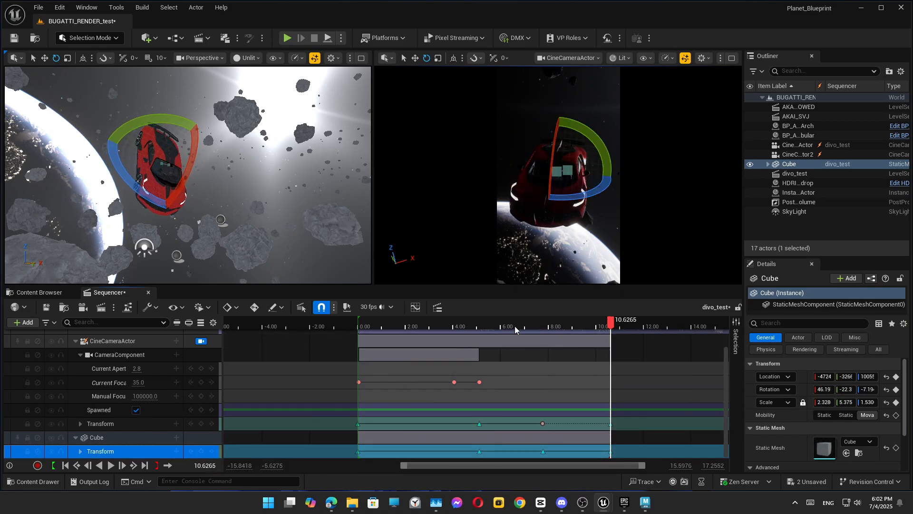
# - Preview the last shot and refine the Cube's rotation key at 10.6265 to about 50.1, -21.0, -8.4
pyautogui.moveTo(514, 326); pyautogui.dragTo(526, 330)
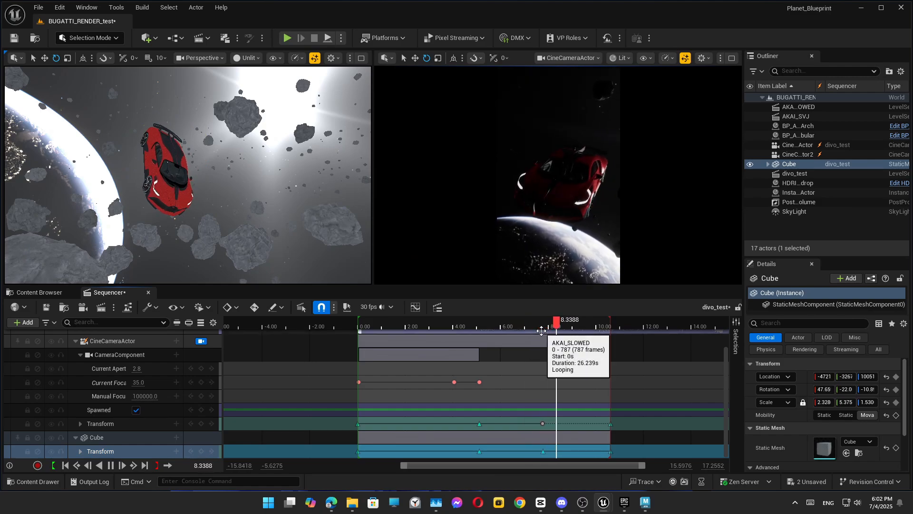
pyautogui.press('space')
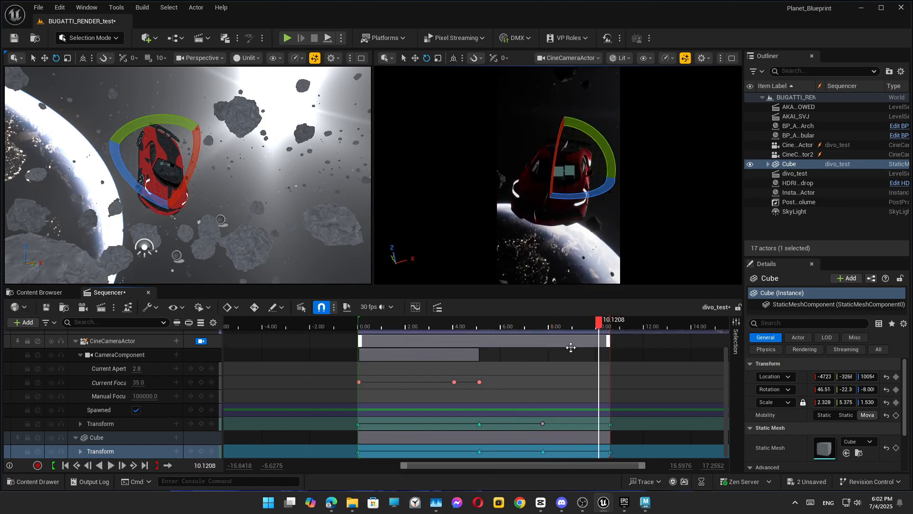
pyautogui.middleClick(612, 452)
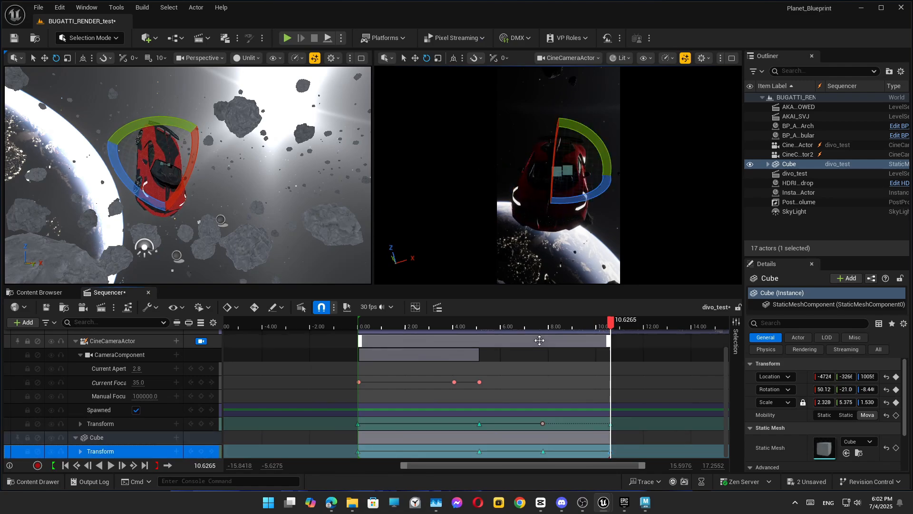
pyautogui.press('space')
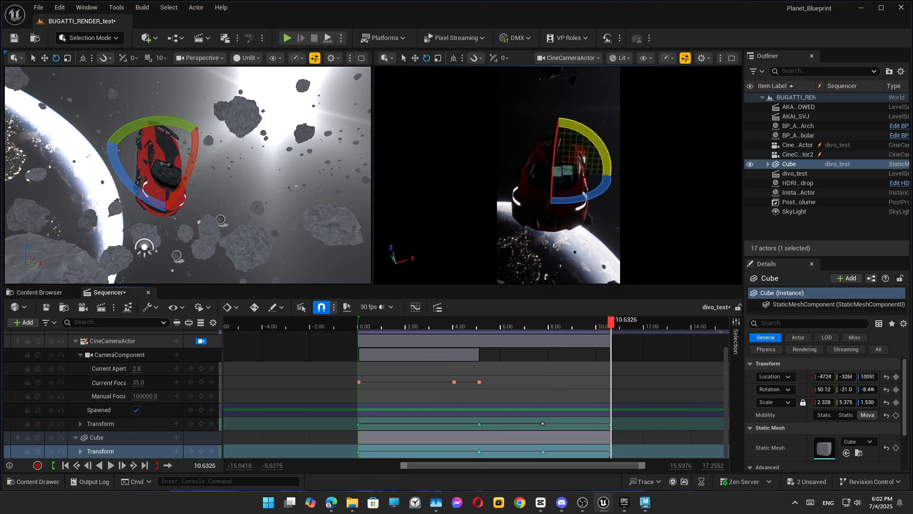
# - Save all unsaved changes to the level and the divo_test sequence
pyautogui.click(39, 7)
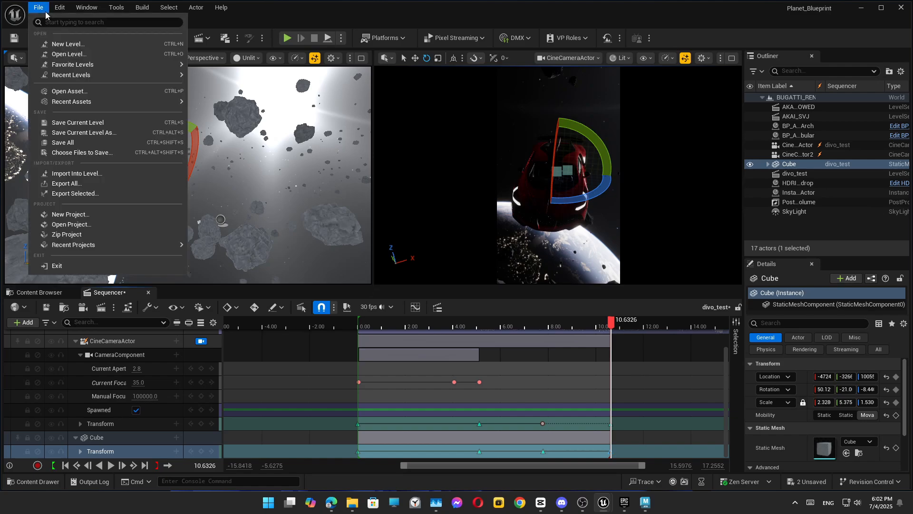
pyautogui.click(62, 143)
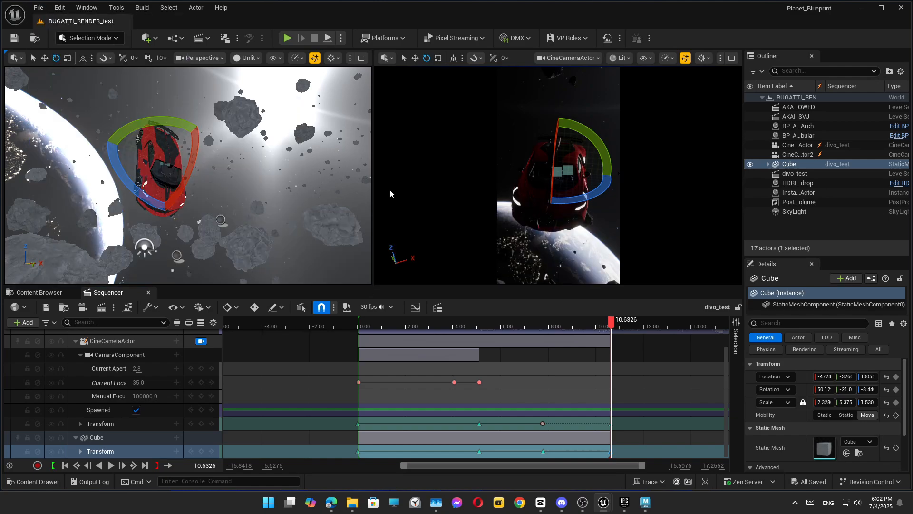
pyautogui.click(602, 257)
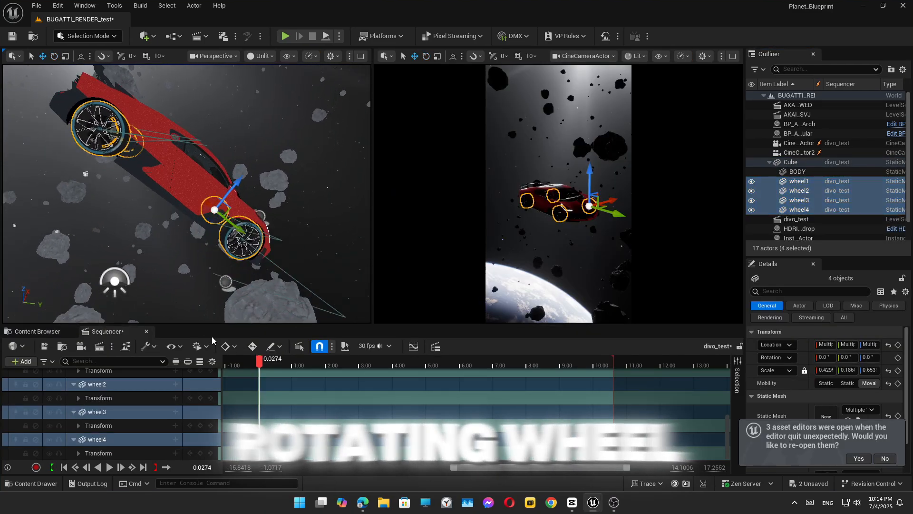
# - Enlarge the Sequencer area and add a transform keyframe to wheel1 at 0.00
pyautogui.moveTo(217, 327); pyautogui.dragTo(217, 205)
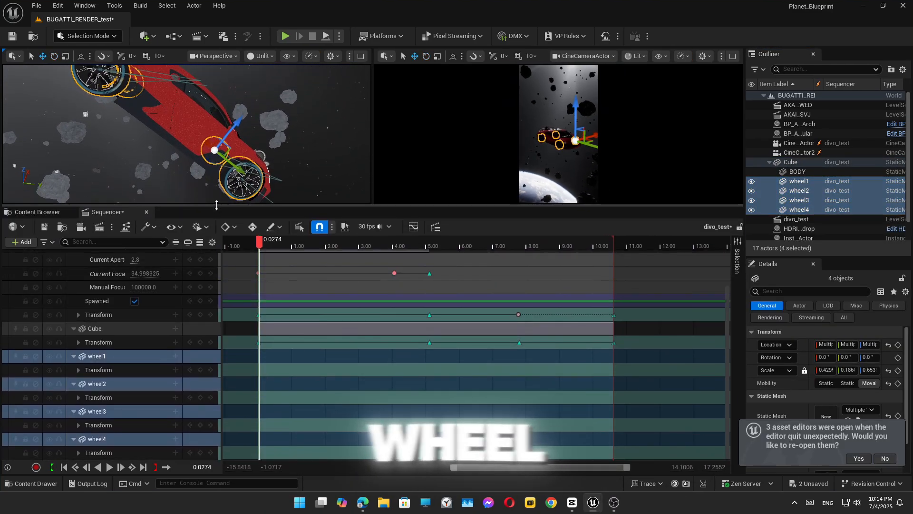
pyautogui.click(259, 342)
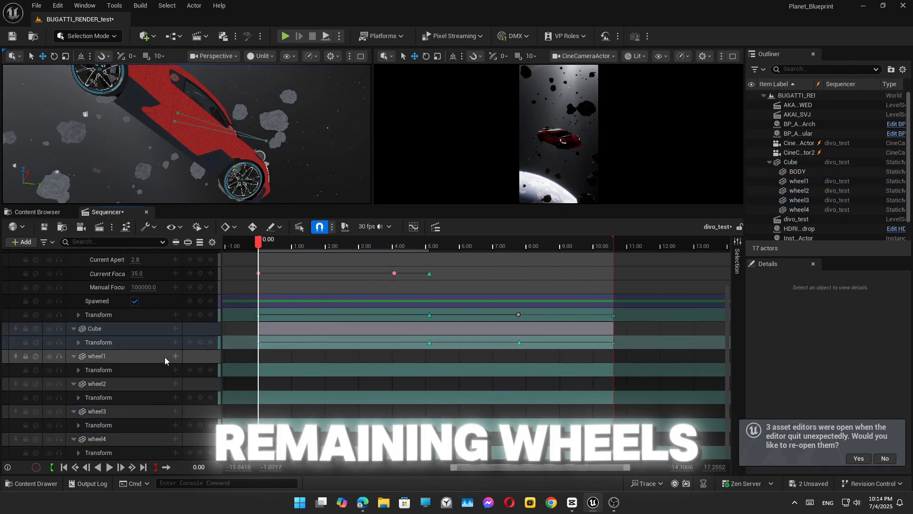
pyautogui.click(159, 355)
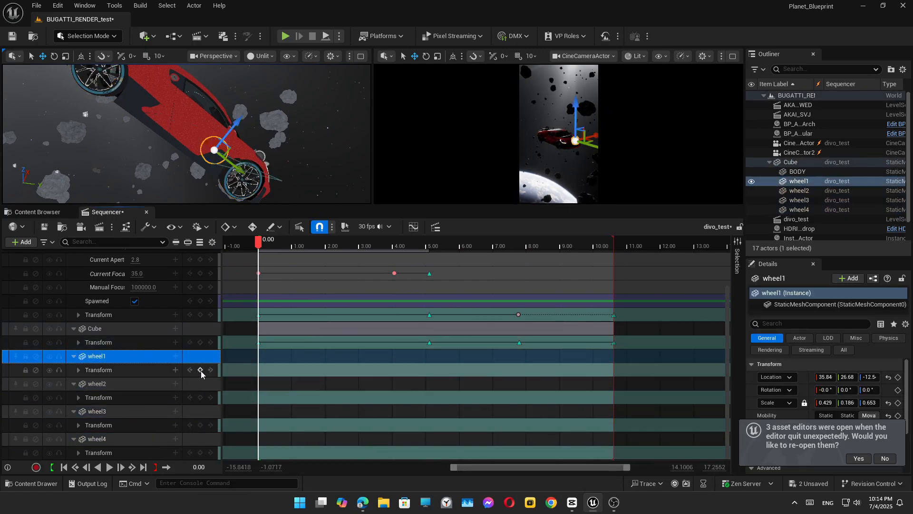
pyautogui.click(138, 383)
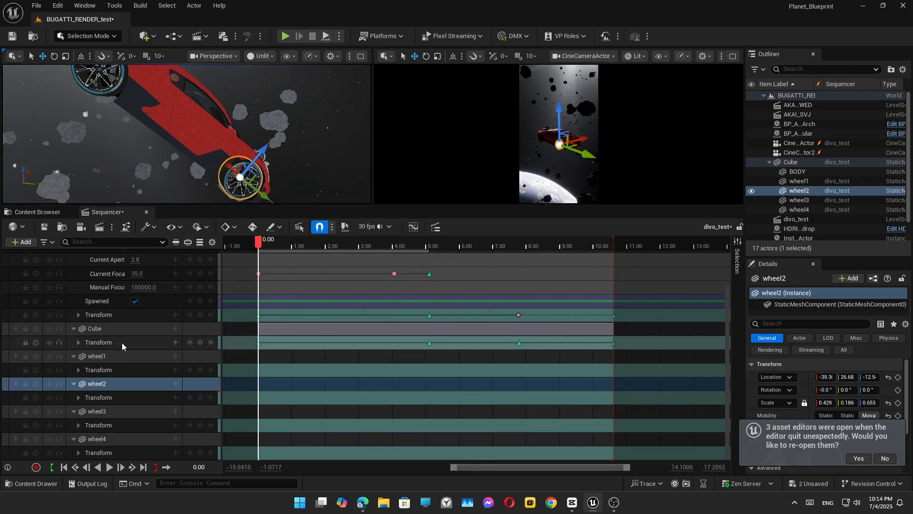
# - Set wheel1's Location, Rotation and Scale keys at 0.00 to linear interpolation
pyautogui.doubleClick(128, 369)
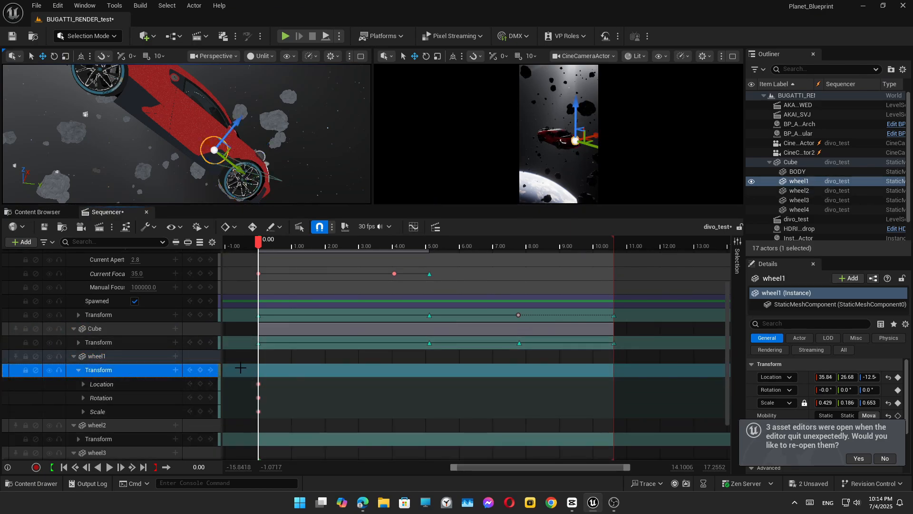
pyautogui.moveTo(252, 378); pyautogui.dragTo(263, 417)
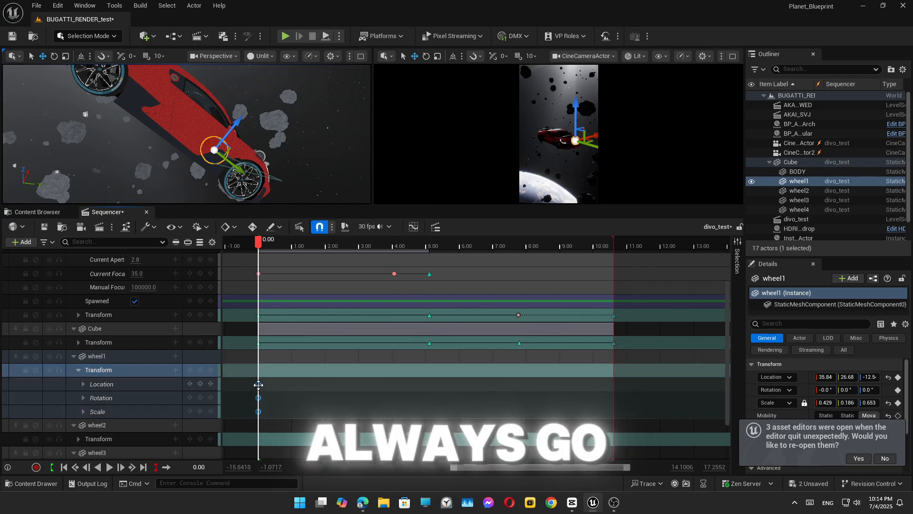
pyautogui.rightClick(258, 384)
pyautogui.click(294, 294)
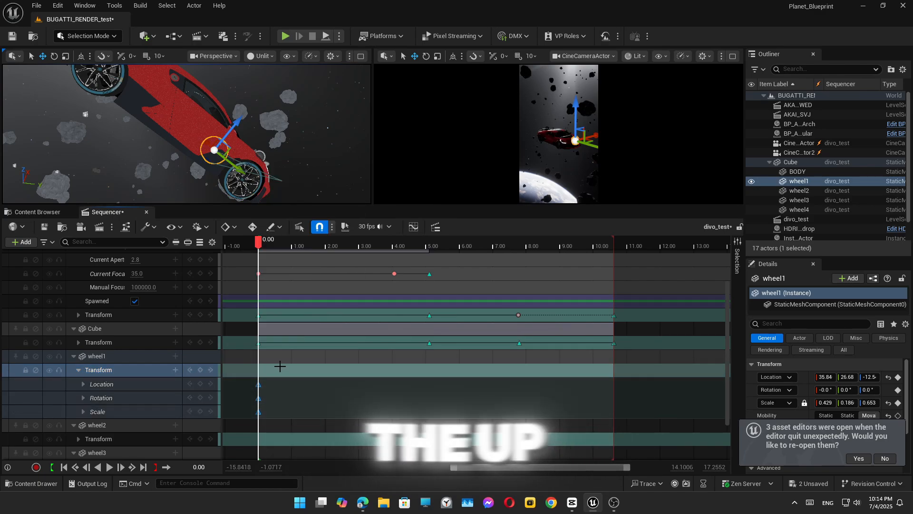
# - Set wheel1's X rotation to 100° at 5.00 and key its transform
pyautogui.click(426, 246)
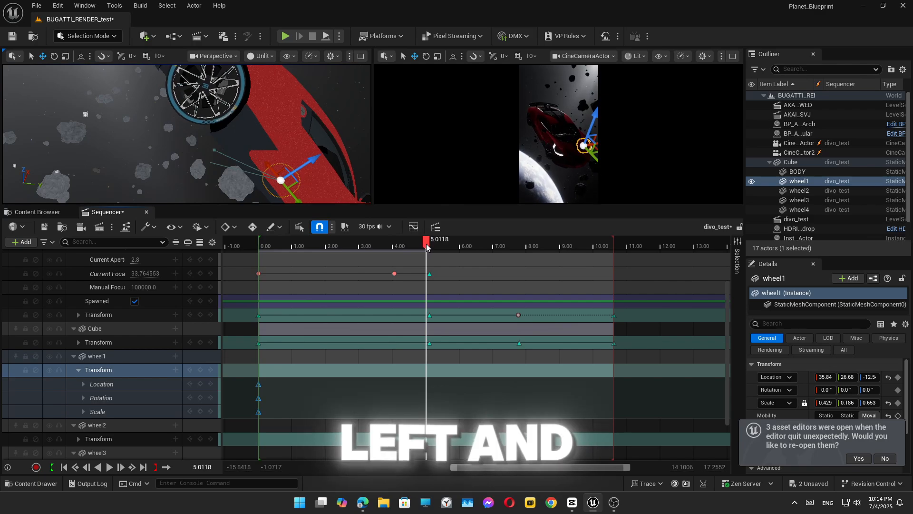
pyautogui.press('Left')
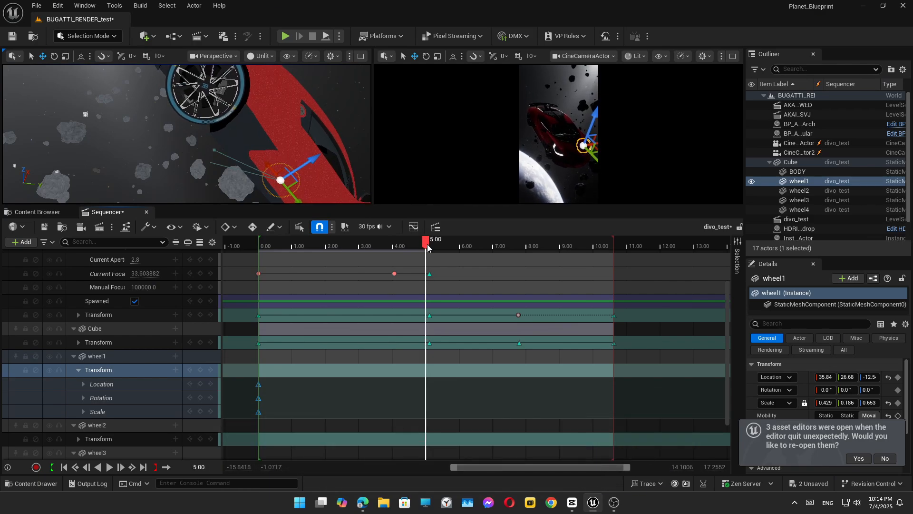
pyautogui.scroll(-5, 214, 138)
pyautogui.keyDown('alt'); pyautogui.moveTo(214, 138); pyautogui.dragTo(333, 140); pyautogui.keyUp('alt')
pyautogui.press('f')
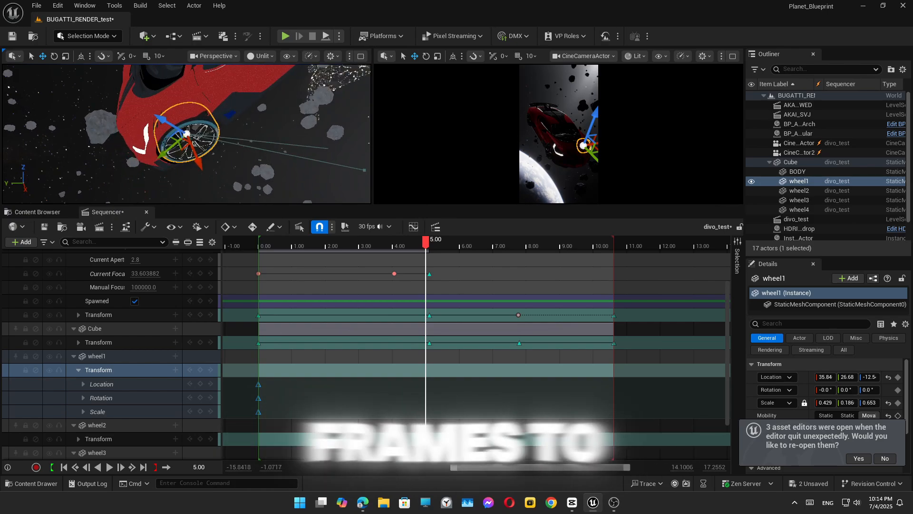
pyautogui.keyDown('alt'); pyautogui.moveTo(200, 148); pyautogui.dragTo(203, 104); pyautogui.keyUp('alt')
pyautogui.keyDown('alt'); pyautogui.moveTo(266, 139); pyautogui.dragTo(268, 133); pyautogui.keyUp('alt')
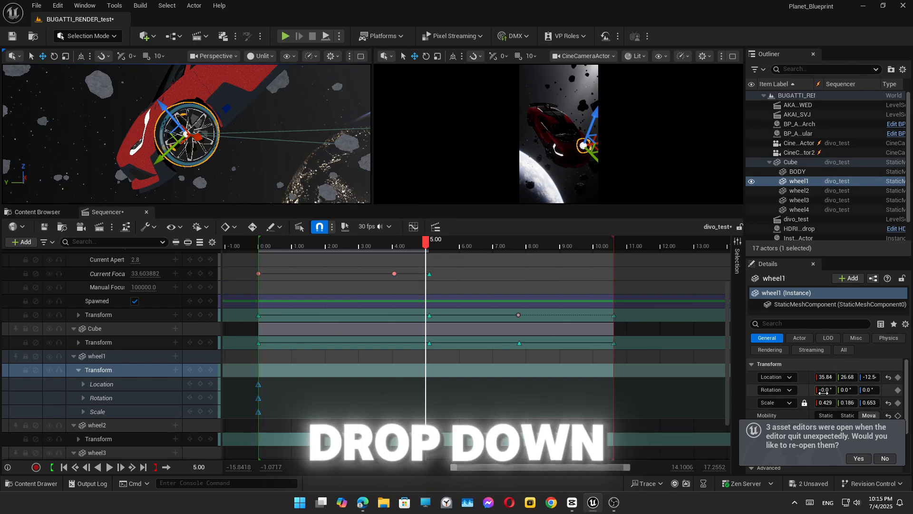
pyautogui.moveTo(825, 390); pyautogui.dragTo(862, 390)
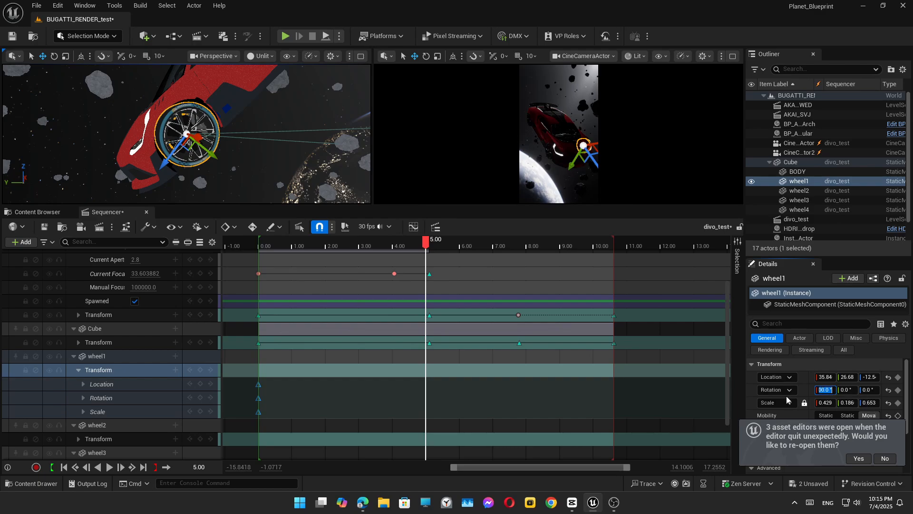
pyautogui.click(200, 370)
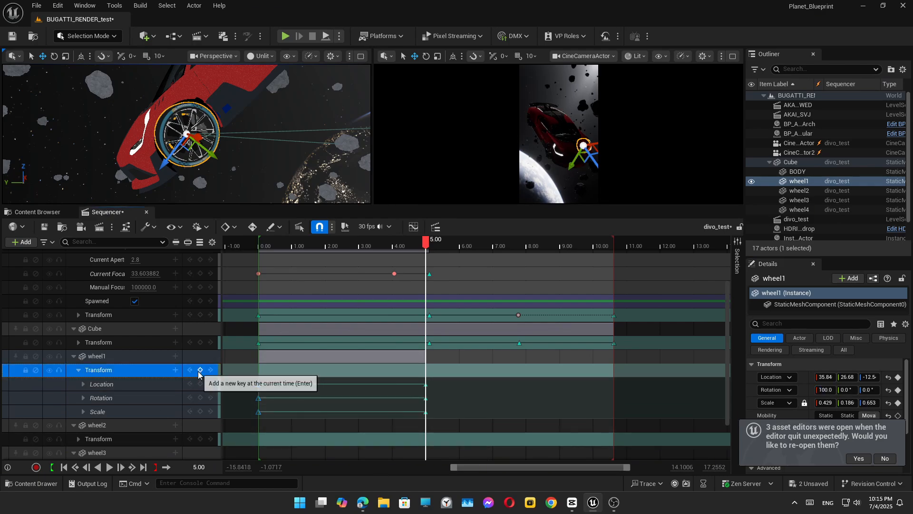
# - Play back the first shot from near the start to check wheel1's spin in the viewport
pyautogui.moveTo(377, 242); pyautogui.dragTo(266, 243)
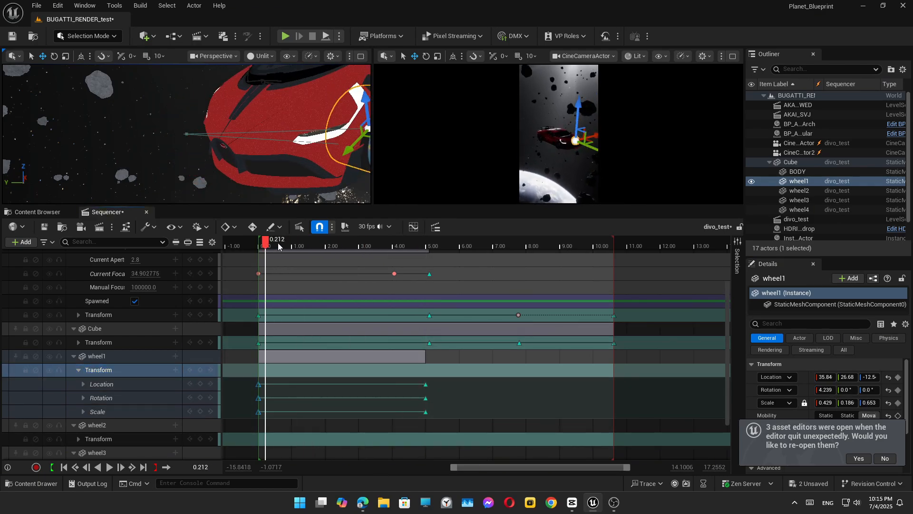
pyautogui.press('space')
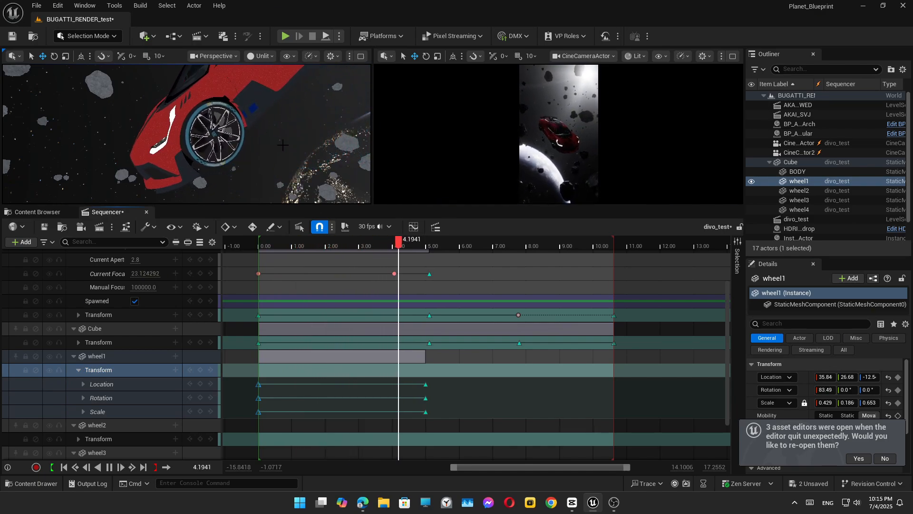
pyautogui.press('space')
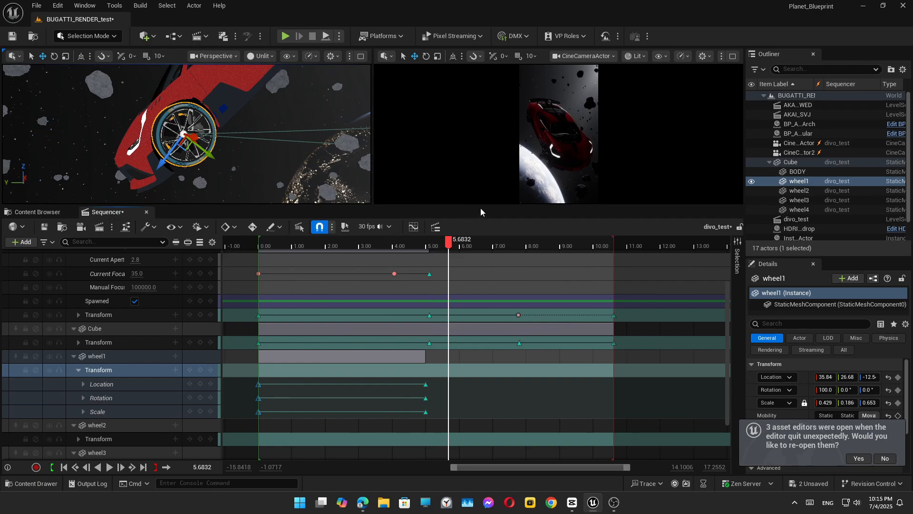
# - Set wheel1's X rotation to 200° at 10.00 and key its transform, declining to reopen the asset editors
pyautogui.moveTo(553, 243); pyautogui.dragTo(587, 245)
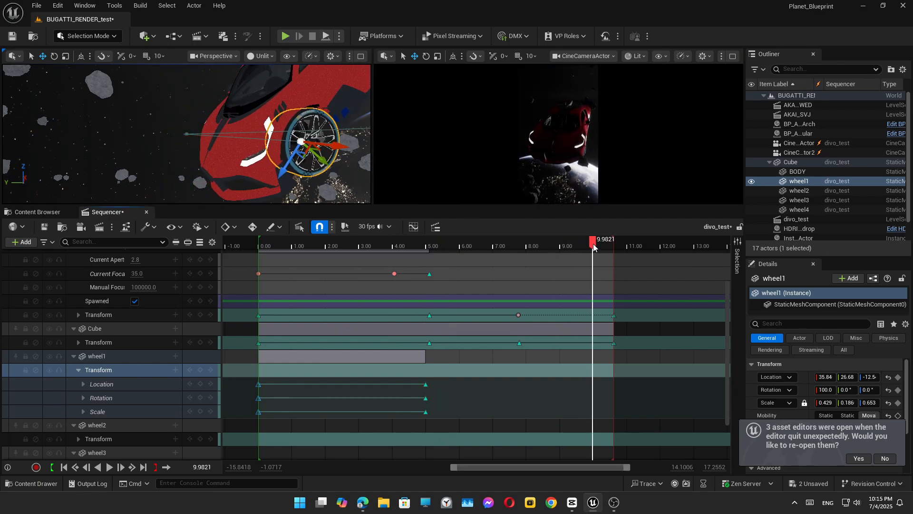
pyautogui.press('Left')
pyautogui.press('Right')
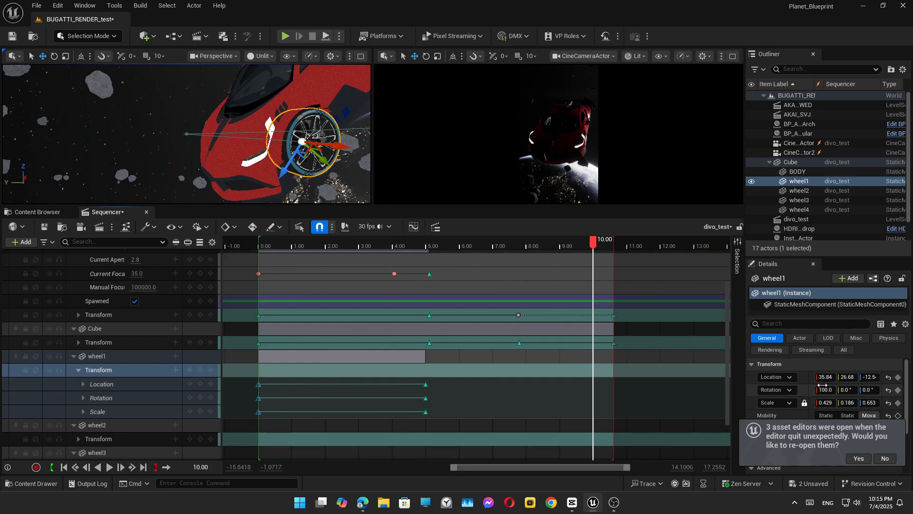
pyautogui.click(887, 458)
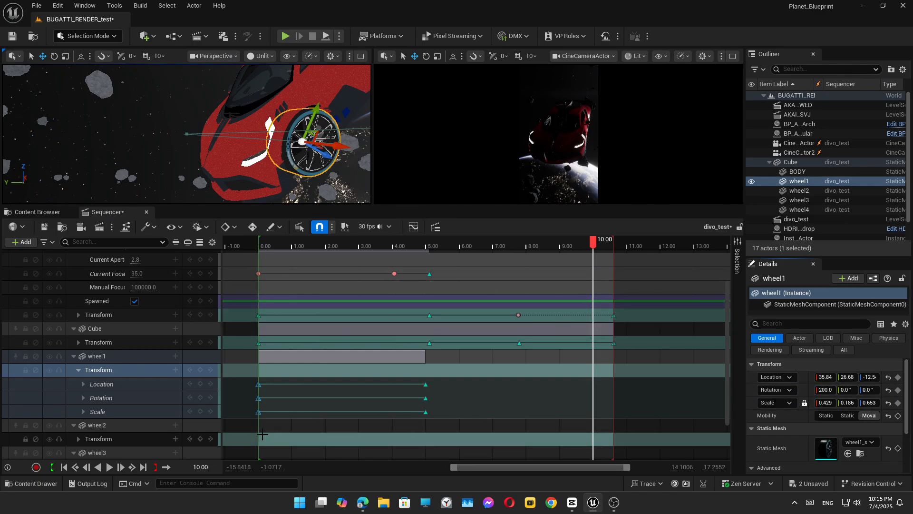
pyautogui.click(201, 370)
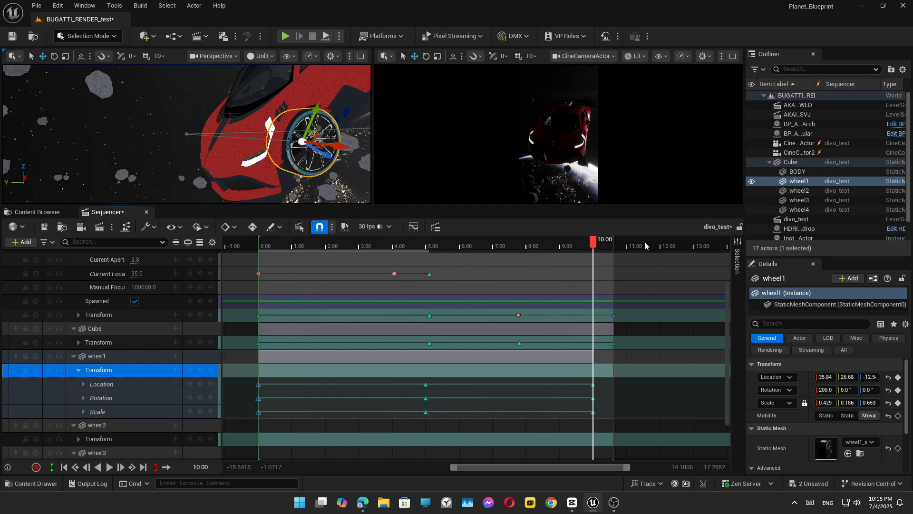
# - Set wheel1's X rotation to 300° at 15.00 and key its transform
pyautogui.moveTo(555, 289); pyautogui.dragTo(310, 300, button='right')
pyautogui.moveTo(458, 252); pyautogui.dragTo(499, 253)
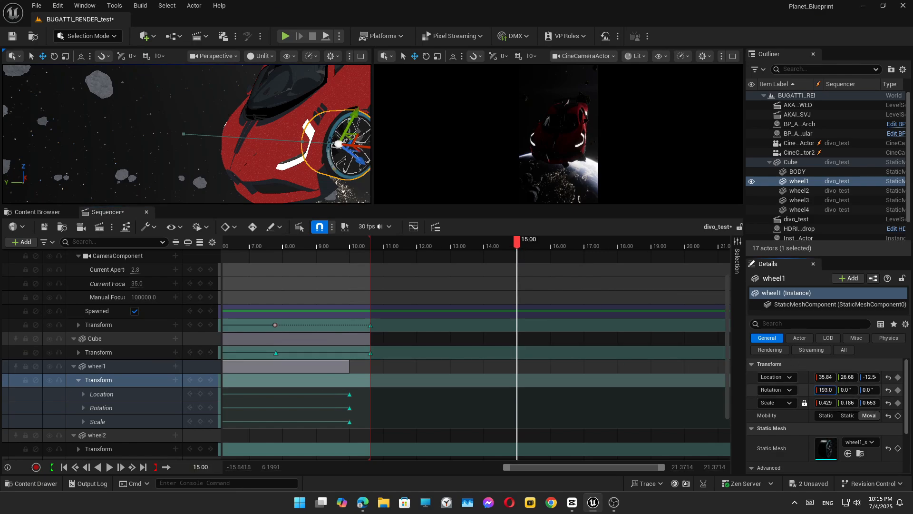
pyautogui.moveTo(825, 390); pyautogui.dragTo(858, 390)
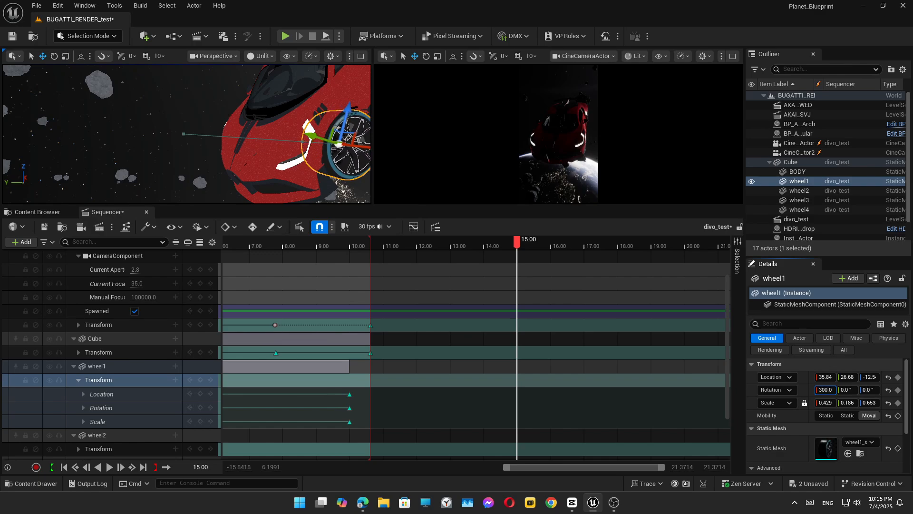
pyautogui.click(199, 380)
pyautogui.keyDown('ctrl'); pyautogui.scroll(-3, 581, 310); pyautogui.keyUp('ctrl')
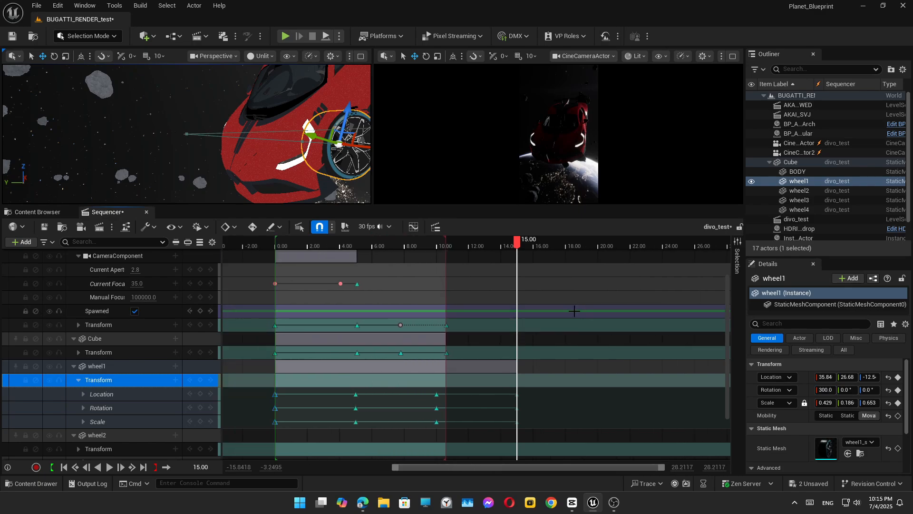
# - Play back the sequence to check wheel1's spin across both shots
pyautogui.press('space')
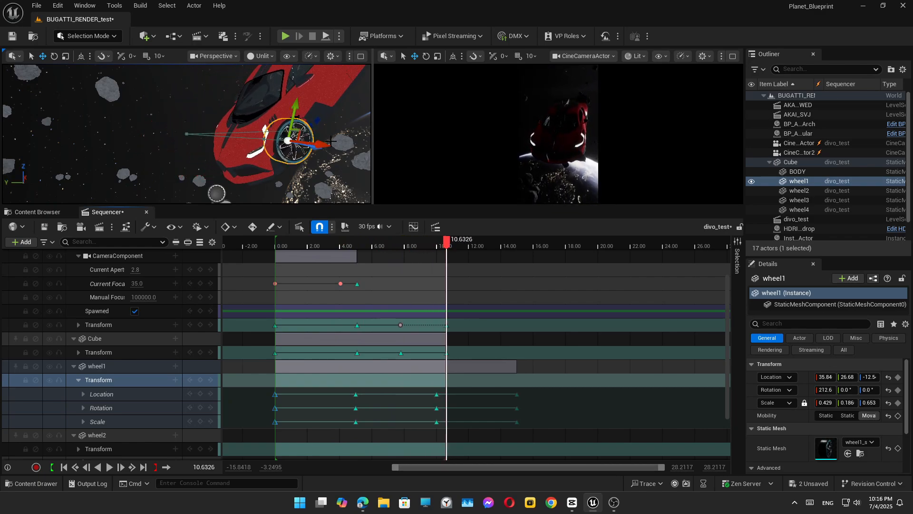
pyautogui.press('space')
pyautogui.press('space')
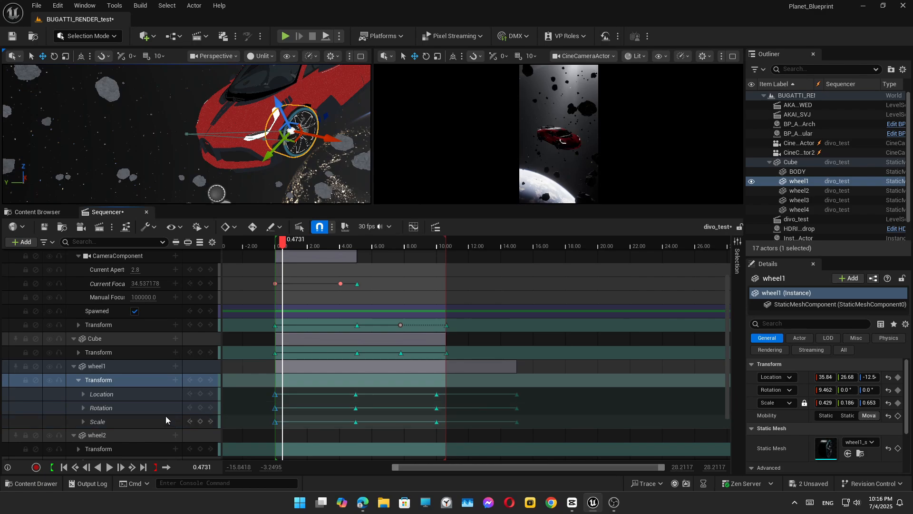
# - Return to 0.00 and copy all of wheel1's Rotation keyframes
pyautogui.click(189, 408)
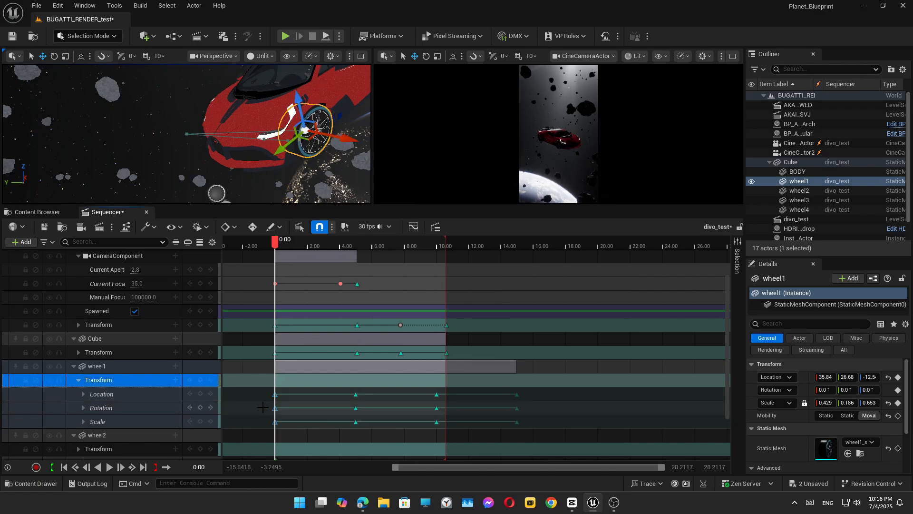
pyautogui.click(263, 407)
pyautogui.moveTo(276, 407)
pyautogui.mouseDown()
pyautogui.moveTo(486, 399)
pyautogui.moveTo(533, 410)
pyautogui.moveTo(263, 411)
pyautogui.mouseUp()
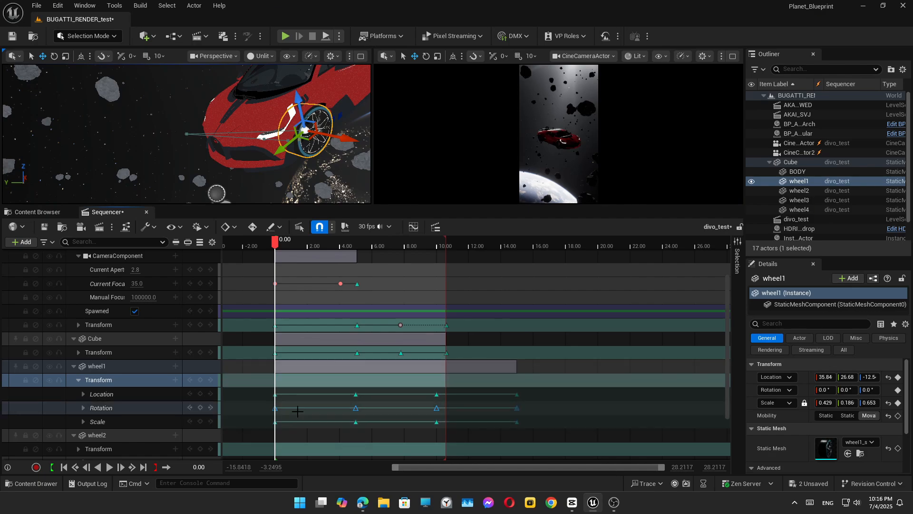
pyautogui.scroll(-2, 303, 388)
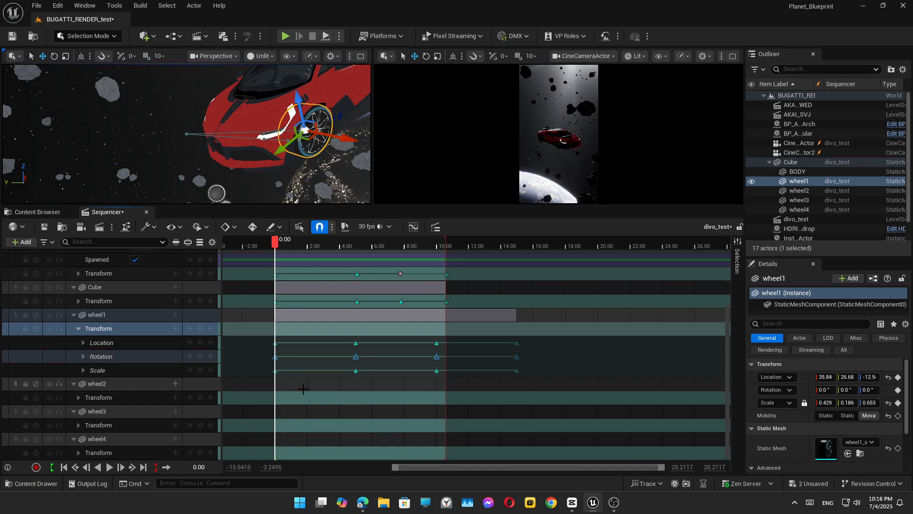
# - Key wheel2's transform at 0.00 with linear interpolation and paste wheel1's rotation keys onto its Rotation track
pyautogui.click(79, 398)
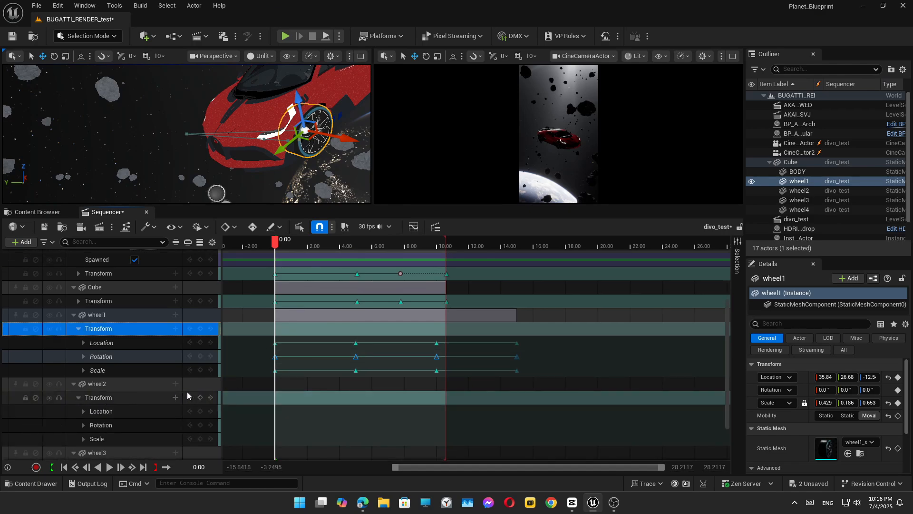
pyautogui.click(275, 371)
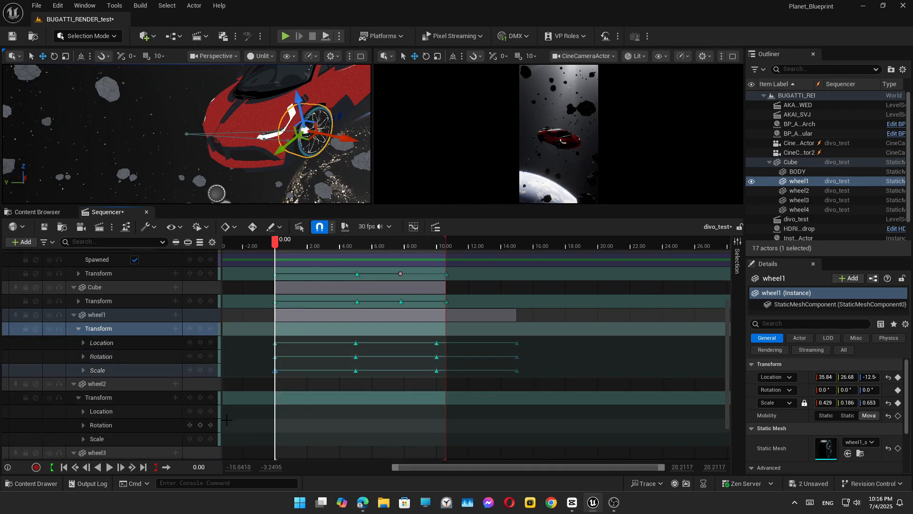
pyautogui.click(203, 396)
pyautogui.moveTo(255, 408); pyautogui.dragTo(280, 450)
pyautogui.rightClick(274, 424)
pyautogui.click(322, 339)
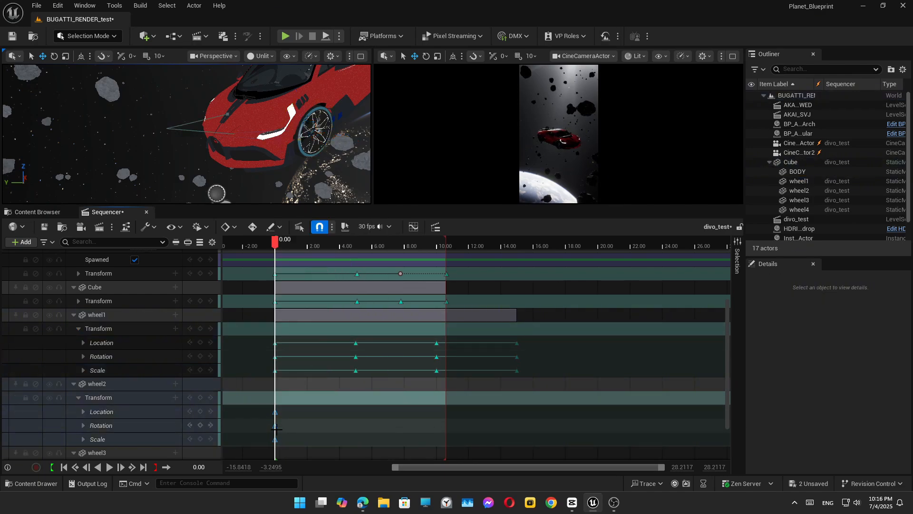
pyautogui.click(275, 426)
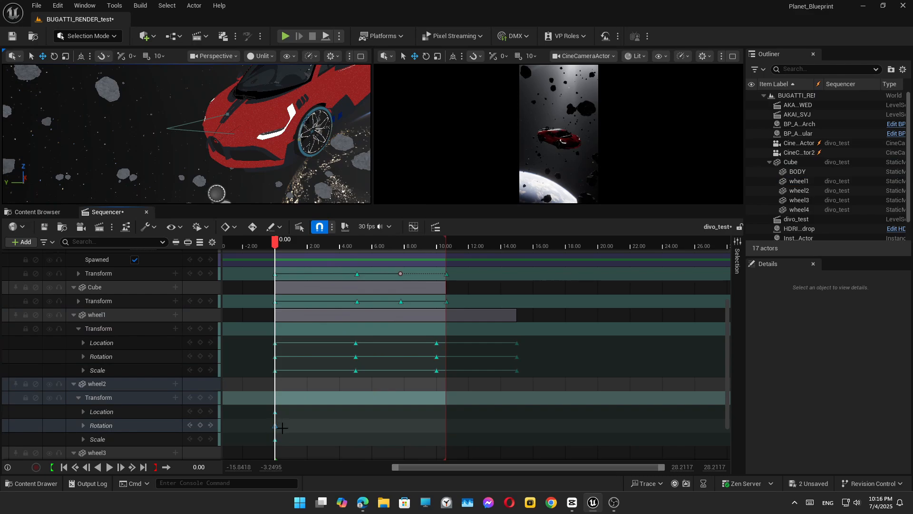
pyautogui.hotkey('ctrl', 'v')
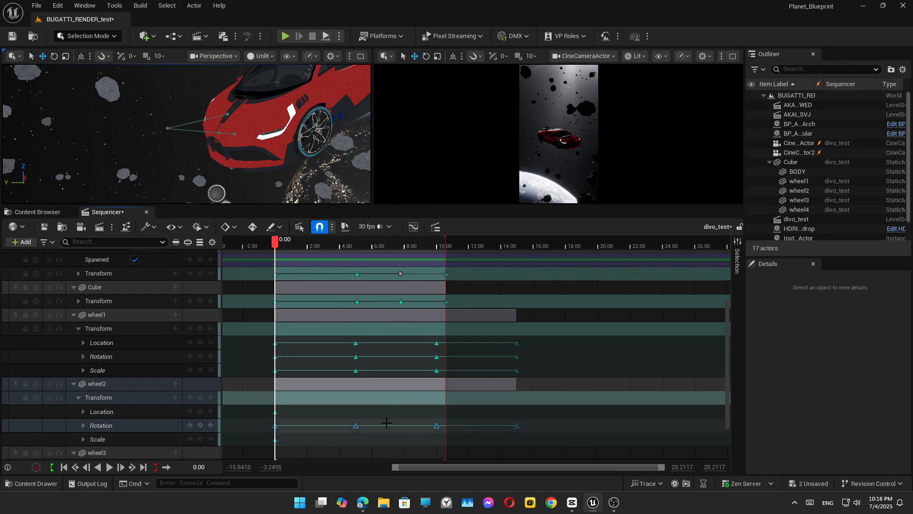
# - Add transform keyframes to wheel3 and wheel4 at 0.00 and set them to linear interpolation
pyautogui.scroll(-3, 178, 423)
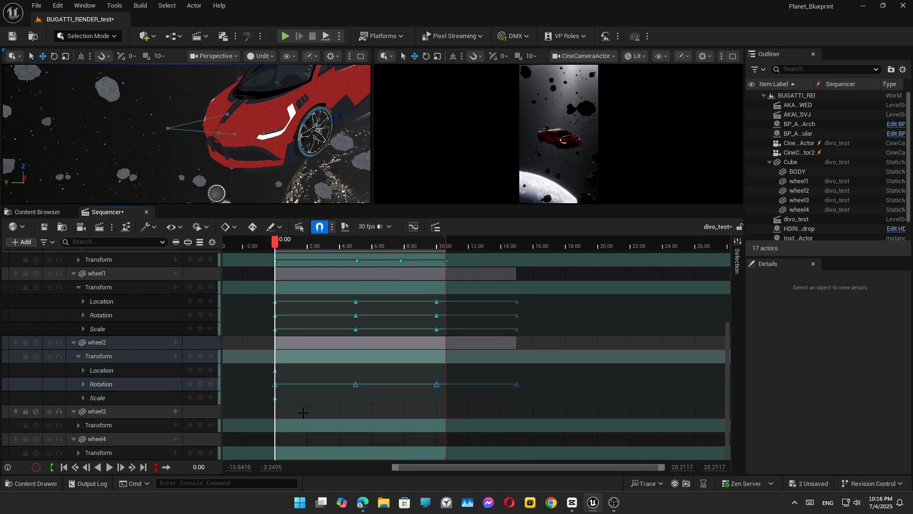
pyautogui.click(200, 425)
pyautogui.click(200, 452)
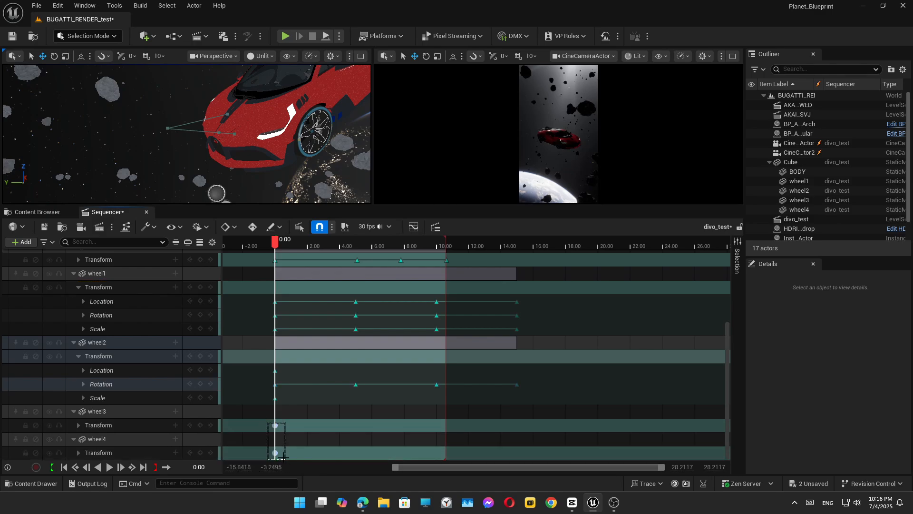
pyautogui.moveTo(283, 455); pyautogui.dragTo(273, 425)
pyautogui.rightClick(272, 425)
pyautogui.click(310, 337)
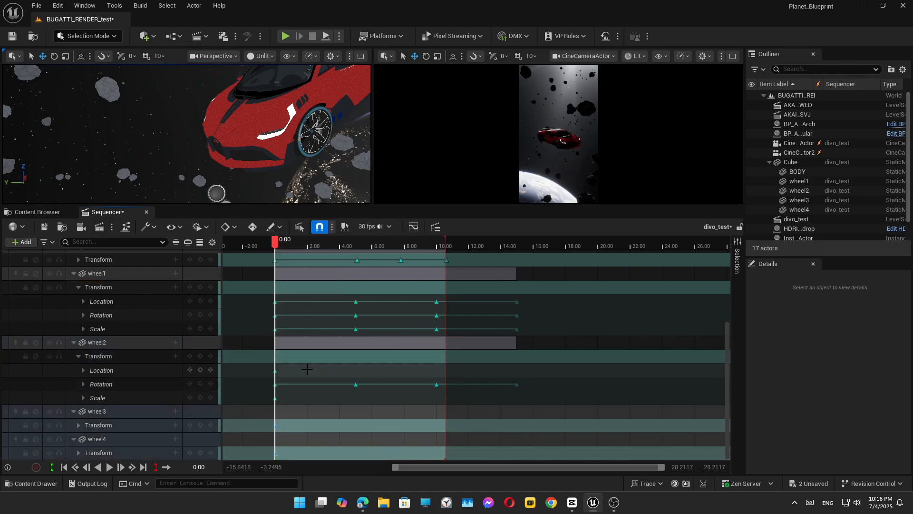
# - Paste the copied rotation keys onto wheel3's Rotation track at 0.00
pyautogui.click(80, 424)
pyautogui.scroll(-2, 143, 407)
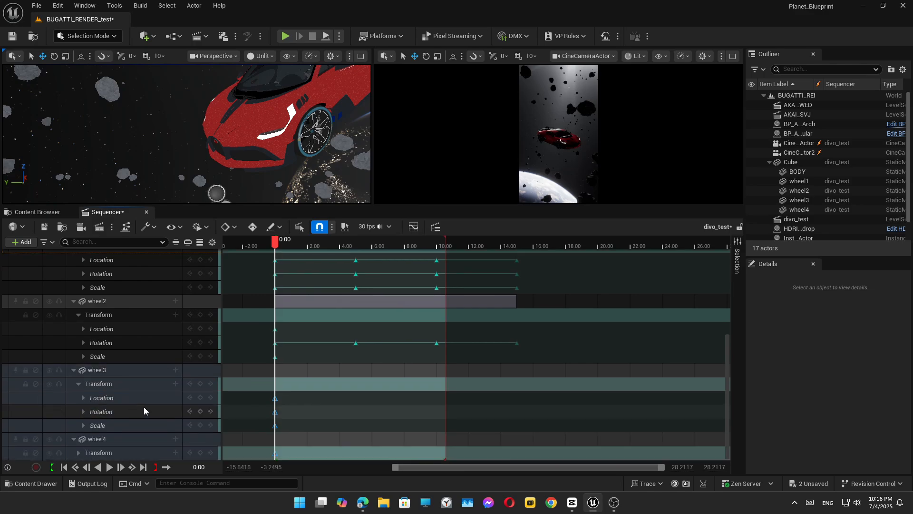
pyautogui.click(172, 413)
pyautogui.hotkey('ctrl', 'v')
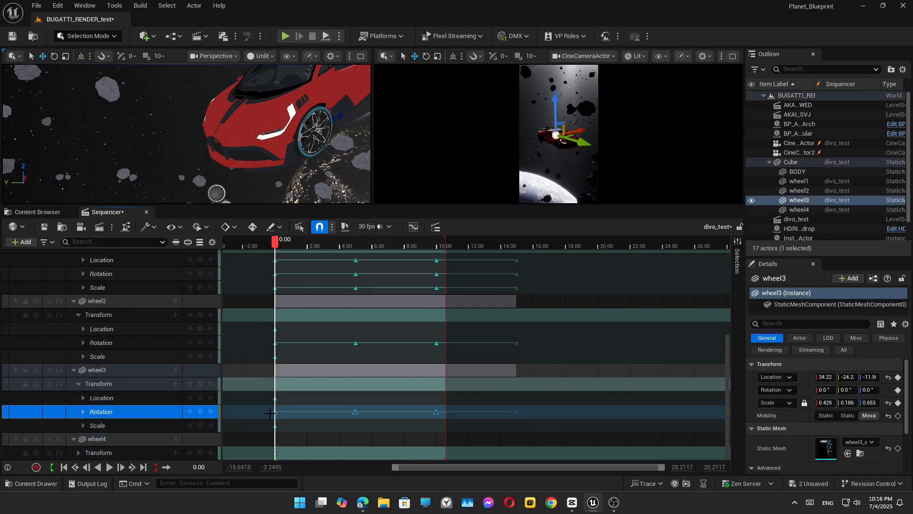
# - Paste the copied rotation keys onto wheel4's Rotation track at 0.00 and save all files
pyautogui.click(84, 455)
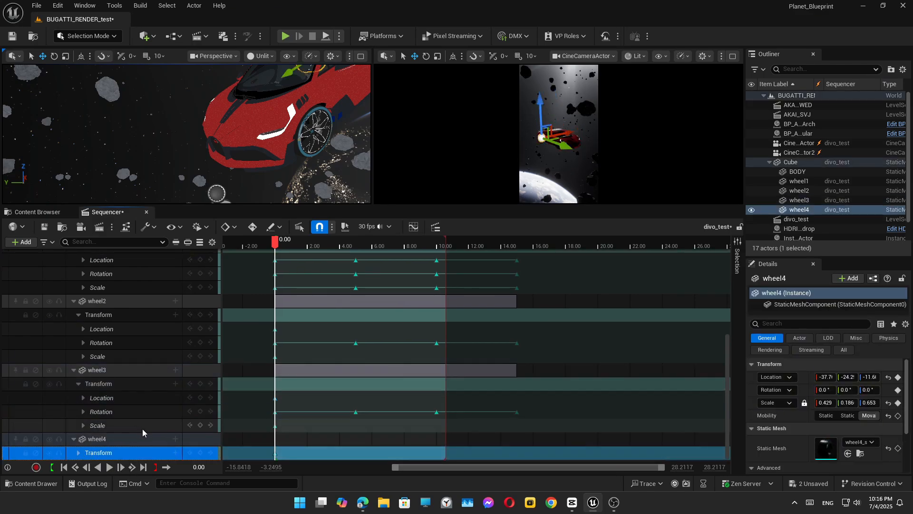
pyautogui.click(79, 452)
pyautogui.scroll(-2, 133, 424)
pyautogui.click(135, 439)
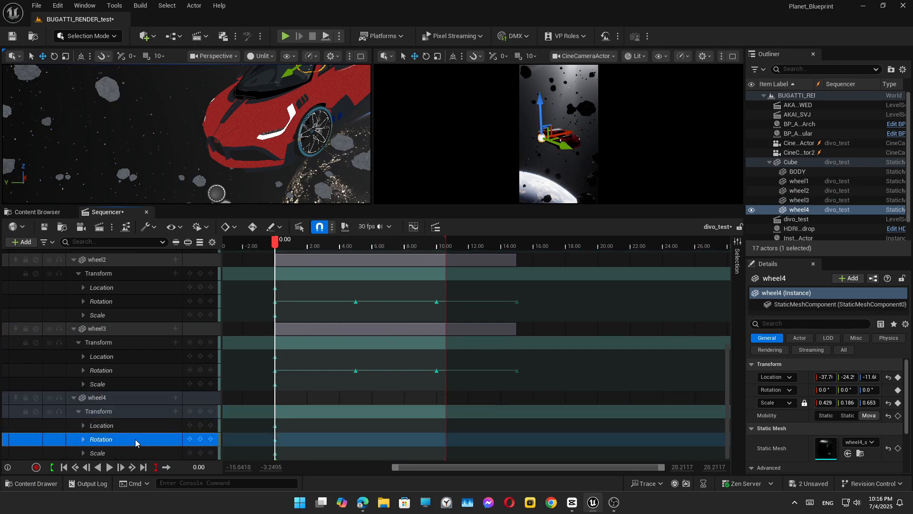
pyautogui.hotkey('ctrl', 'v')
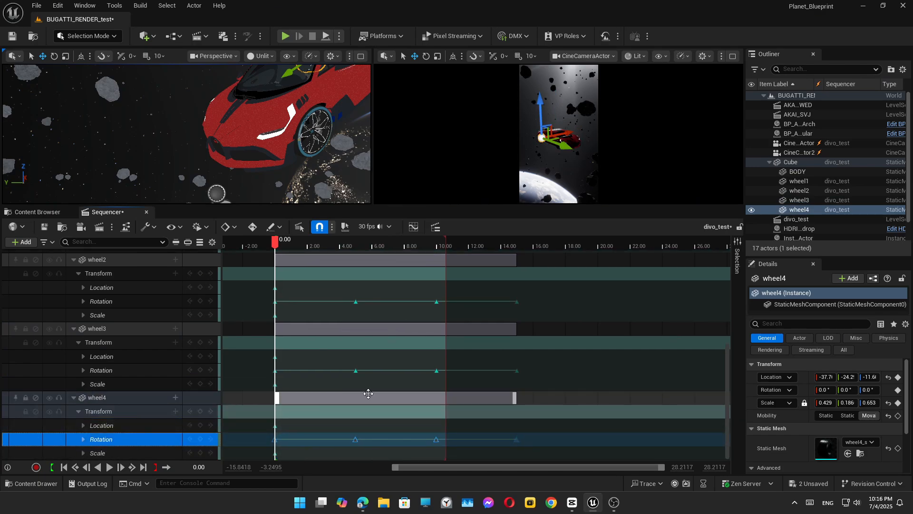
pyautogui.click(36, 5)
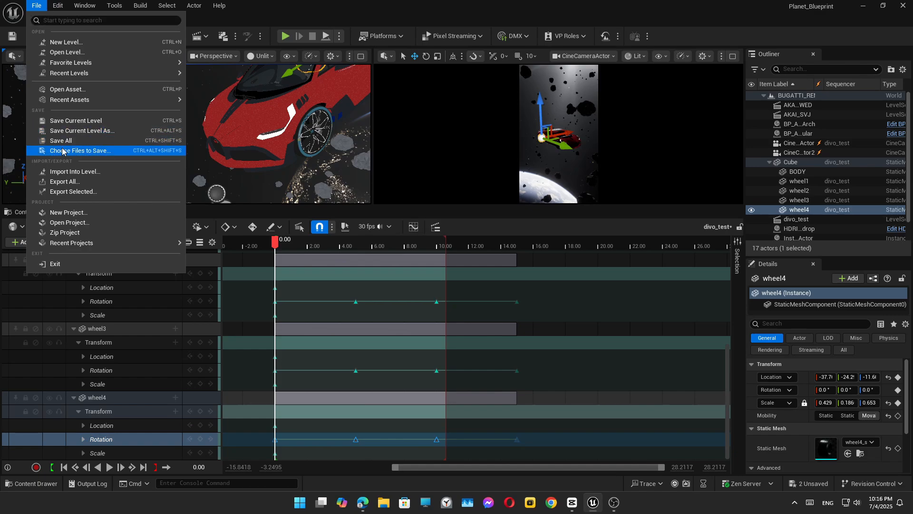
pyautogui.click(61, 141)
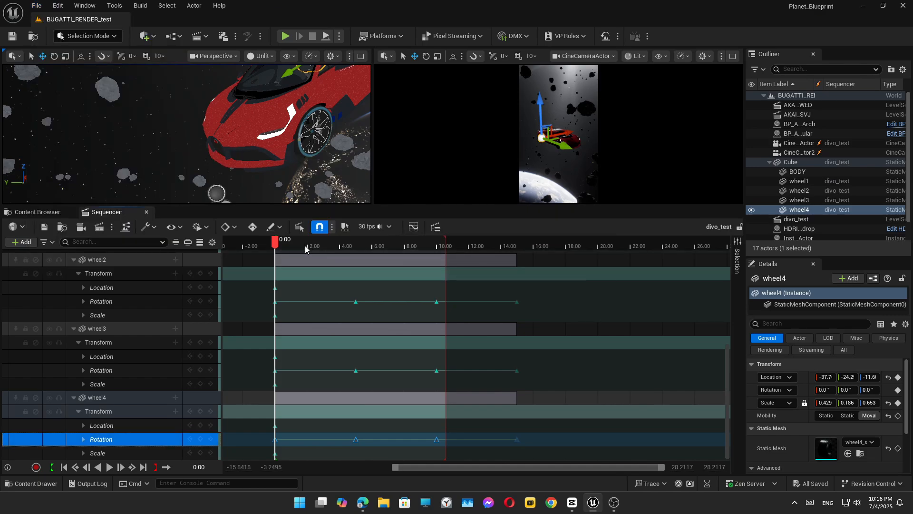
# - Play back the sequence with all four wheels spinning and inspect the perspective and CineCameraActor views in full screen
pyautogui.press('space')
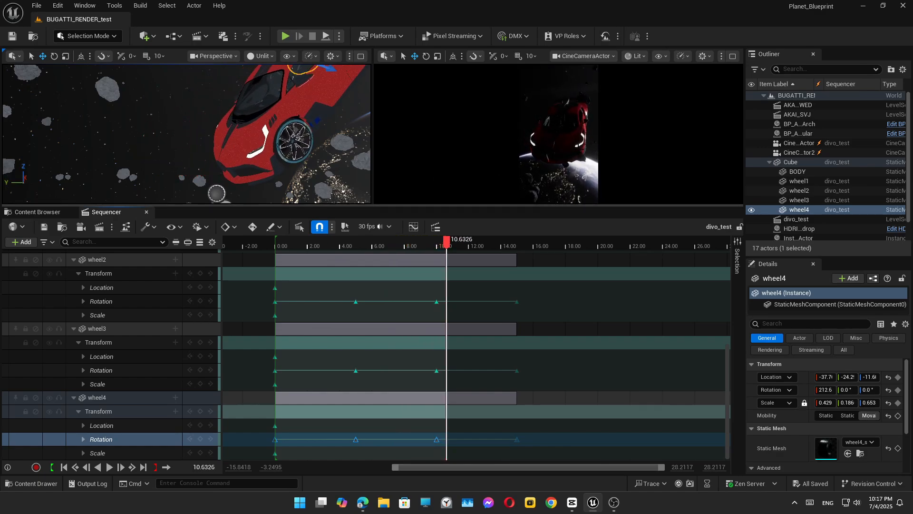
pyautogui.press('F11')
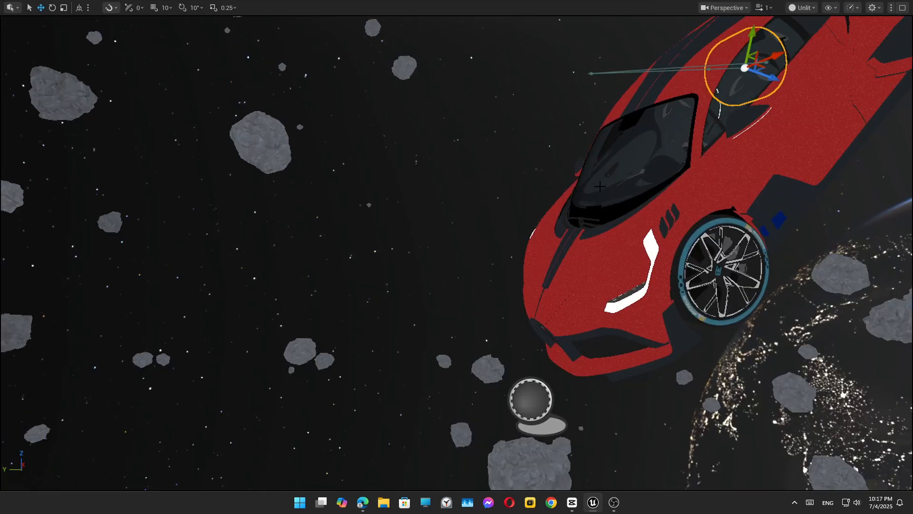
pyautogui.press('F11')
pyautogui.click(633, 148)
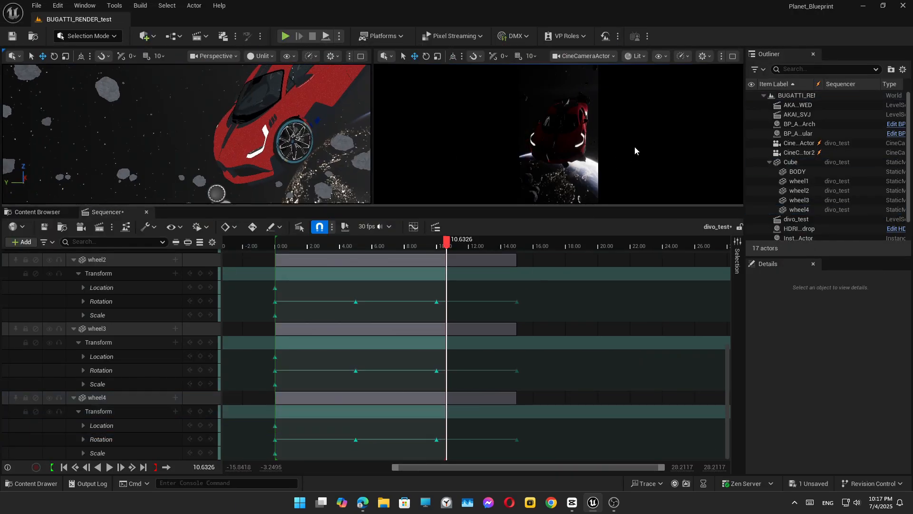
pyautogui.press('F11')
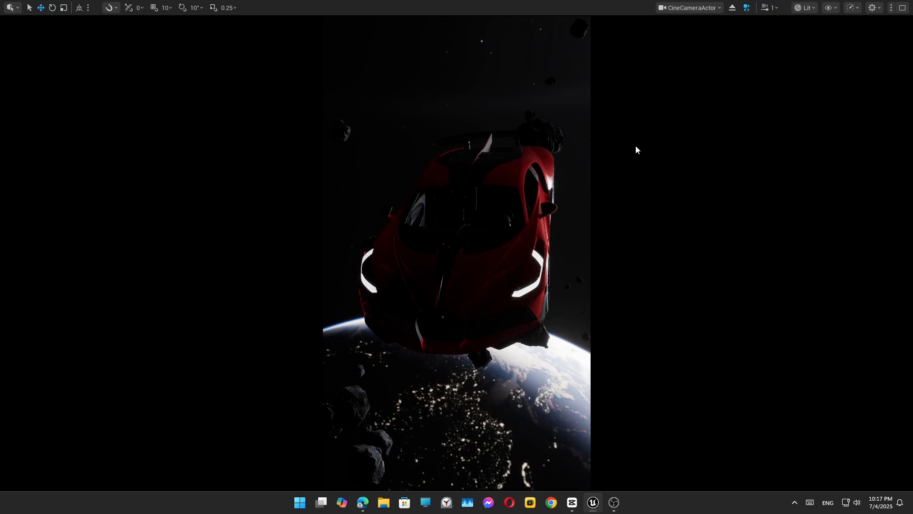
pyautogui.press('F11')
# - Replay the sequence from the start through the CineCameraActor view in full screen
pyautogui.moveTo(313, 241); pyautogui.dragTo(271, 243)
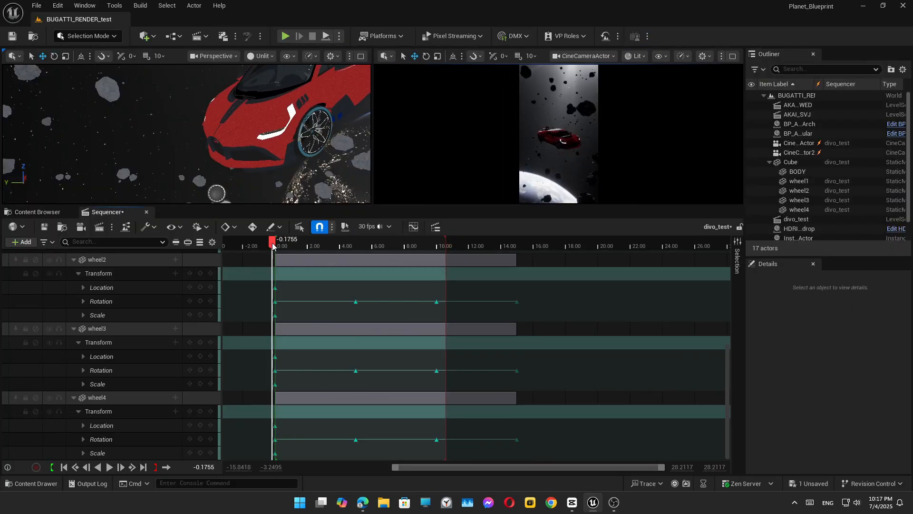
pyautogui.press('space')
pyautogui.press('F11')
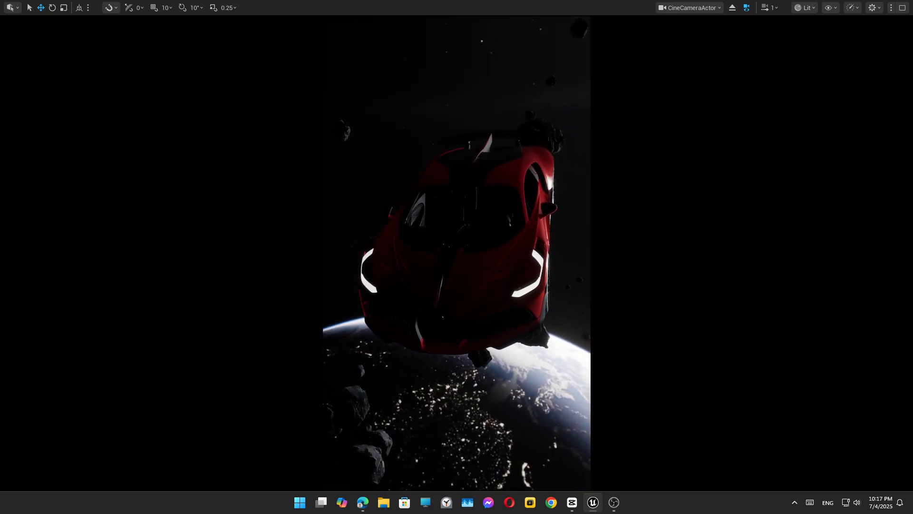
pyautogui.press('F11')
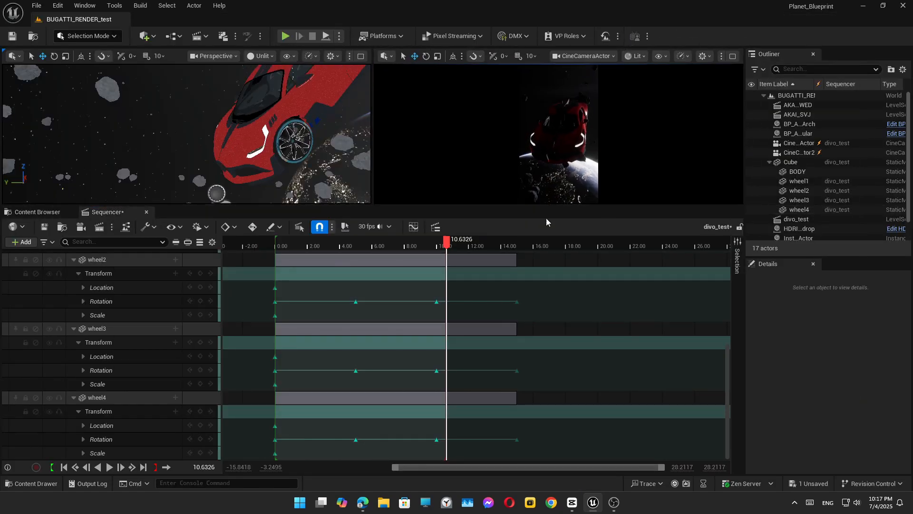
# - Open the divo_test job in Movie Render Queue and load the car_config preset into its settings
pyautogui.click(99, 227)
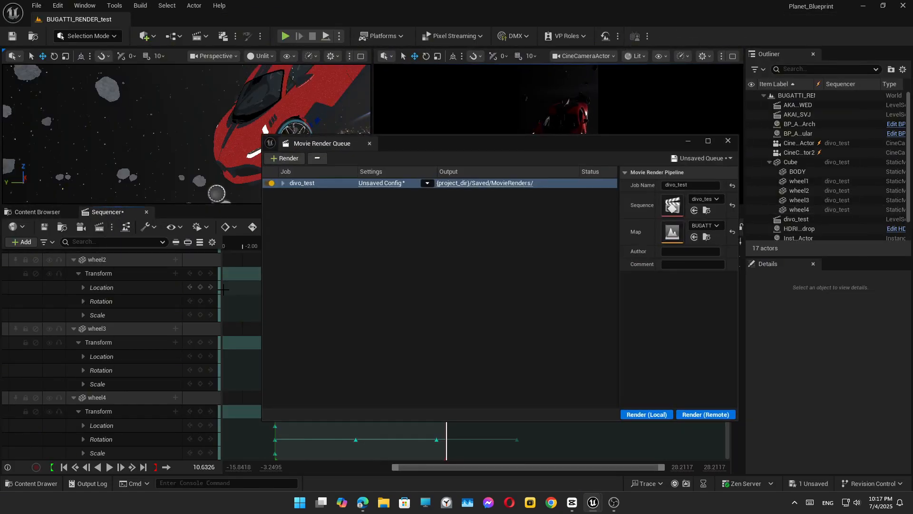
pyautogui.click(394, 188)
pyautogui.click(588, 117)
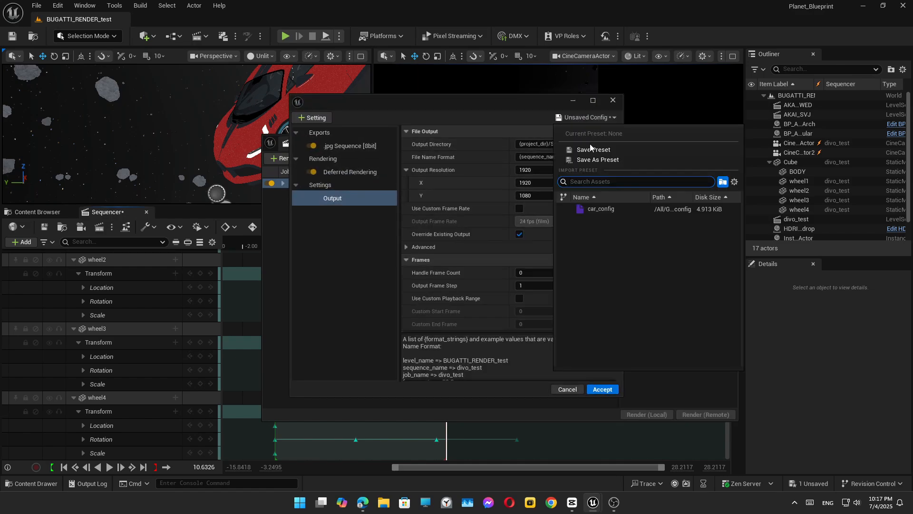
pyautogui.click(598, 210)
pyautogui.click(529, 267)
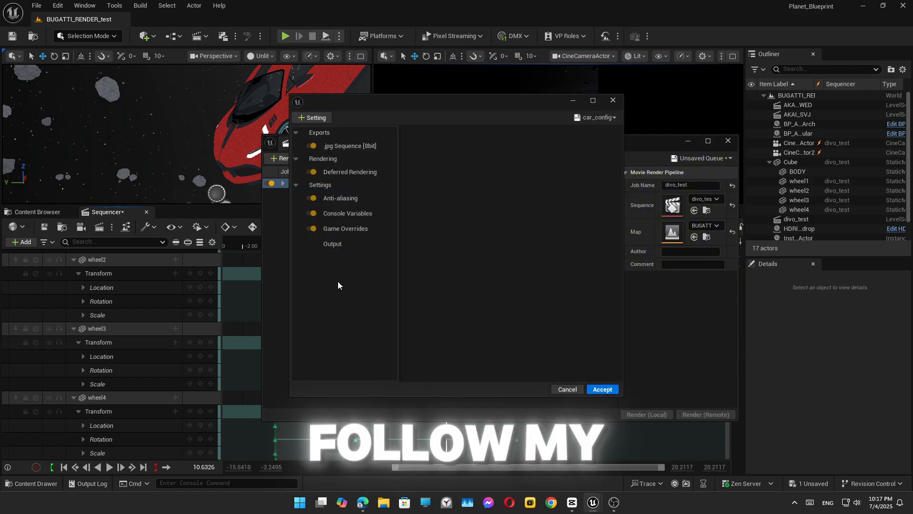
# - Review the preset's Output, Anti-aliasing, Deferred Rendering, jpg Sequence and Console Variables settings and the list of addable settings
pyautogui.click(322, 244)
pyautogui.click(343, 199)
pyautogui.click(342, 174)
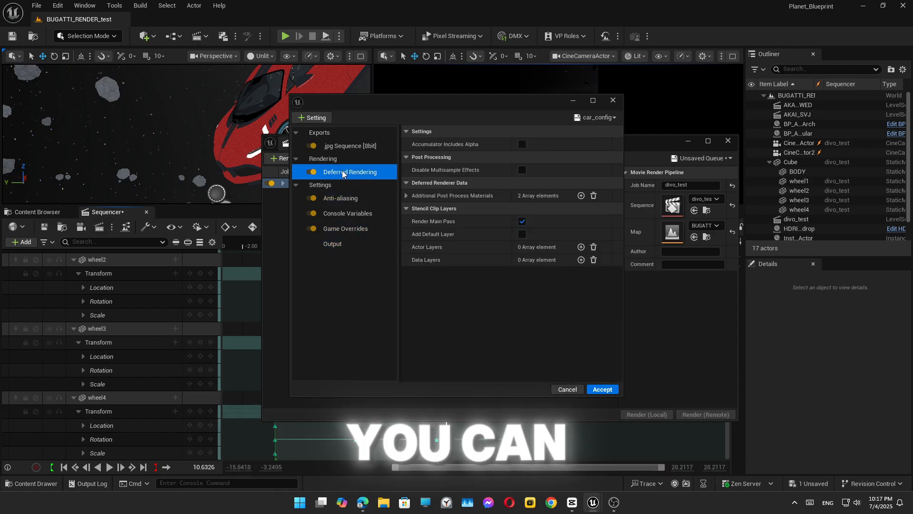
pyautogui.click(345, 149)
pyautogui.click(324, 119)
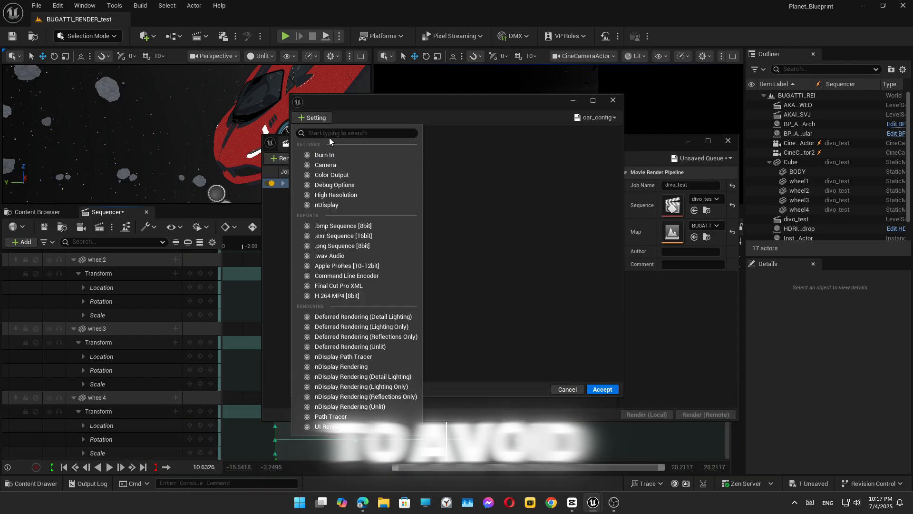
pyautogui.click(417, 107)
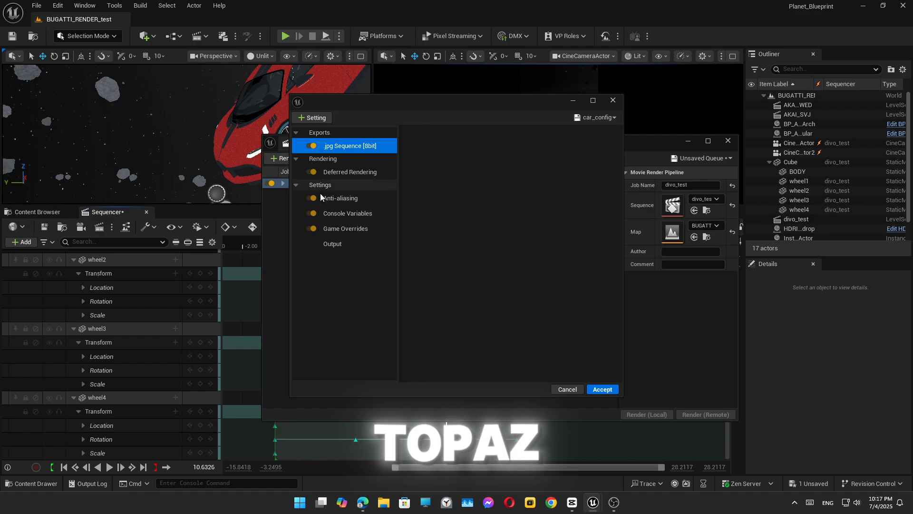
pyautogui.click(341, 173)
pyautogui.click(339, 199)
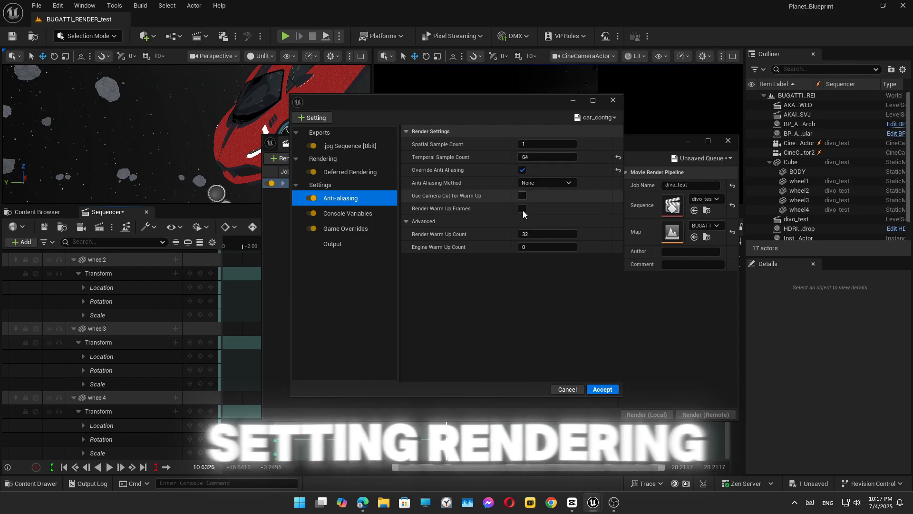
pyautogui.click(358, 213)
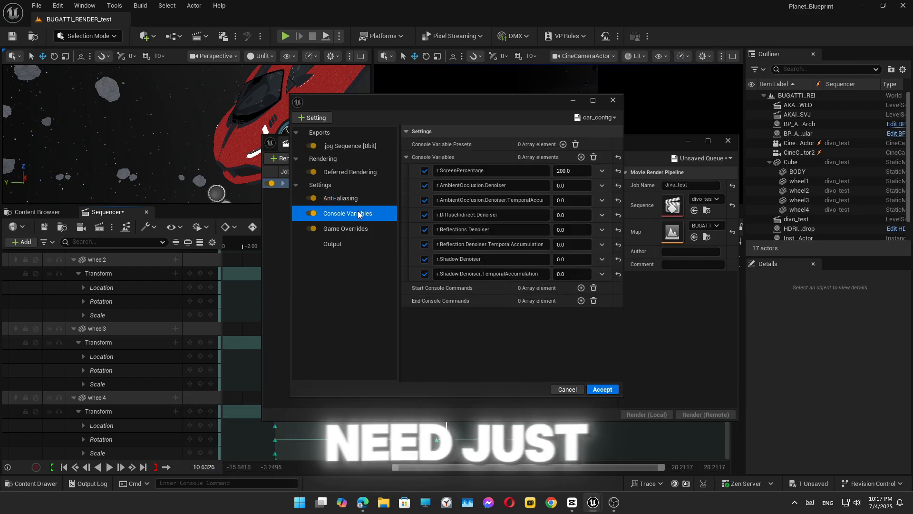
# - Add an extra console variable entry below r.Shadow.Denoiser.TemporalAccumulation, leaving it blank and disabled
pyautogui.click(580, 157)
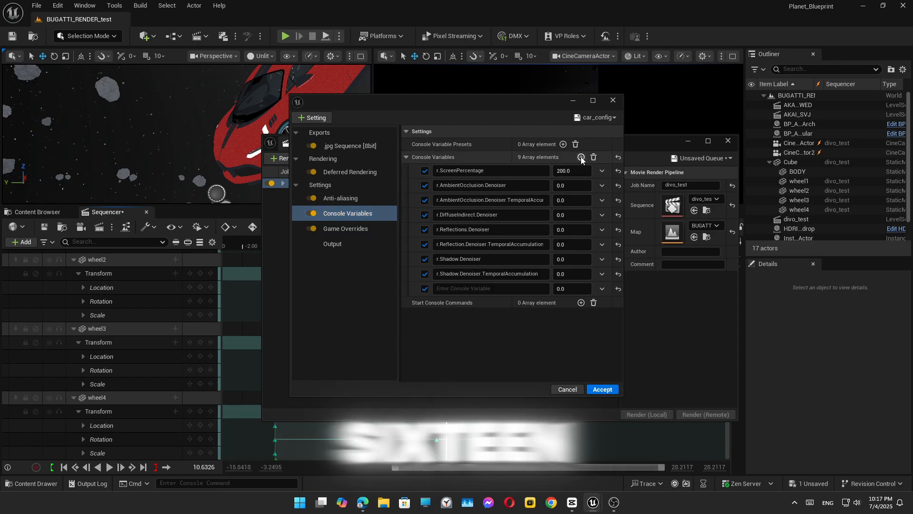
pyautogui.click(464, 285)
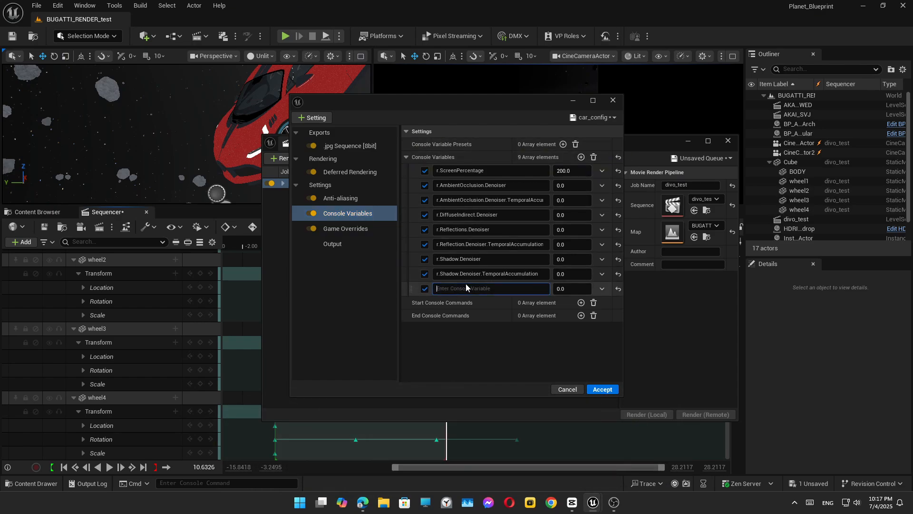
pyautogui.write('r.')
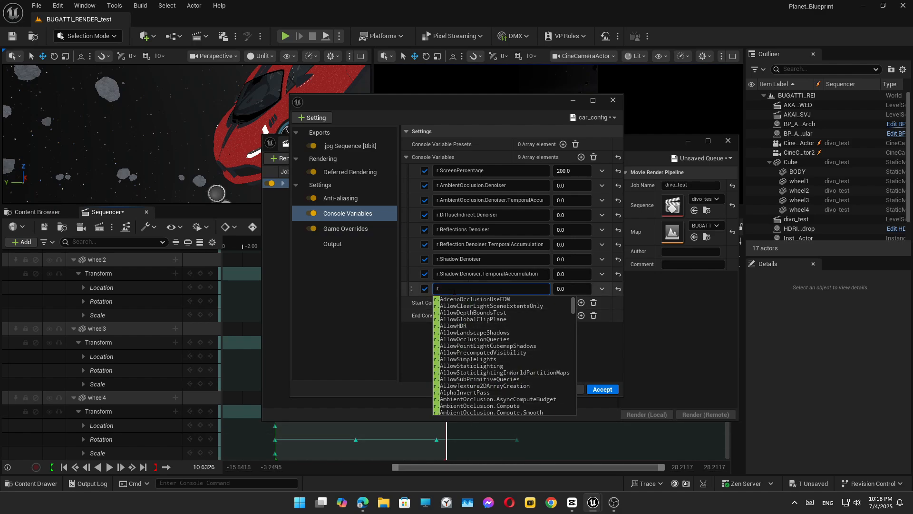
pyautogui.press('BackSpace')
pyautogui.press('BackSpace')
pyautogui.click(427, 290)
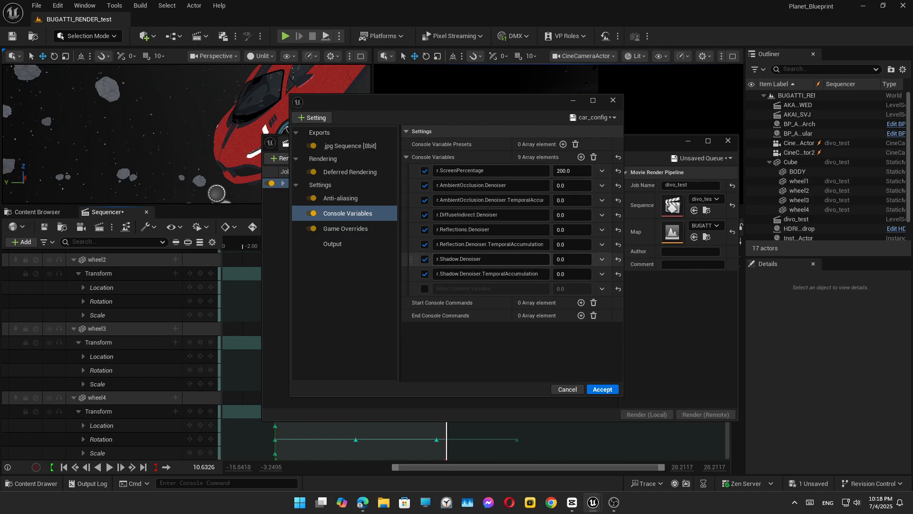
# - Review the Game Overrides and Output settings, choosing 30 fps as the output frame rate
pyautogui.click(346, 228)
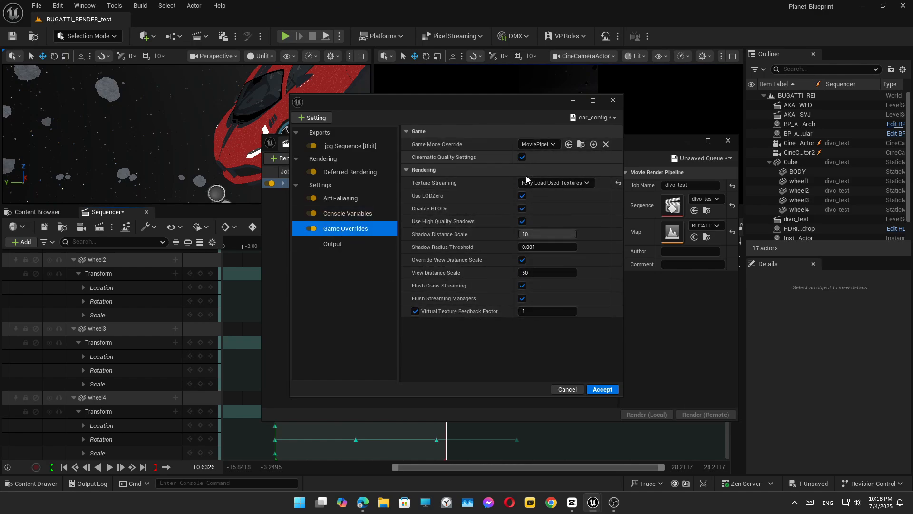
pyautogui.click(357, 244)
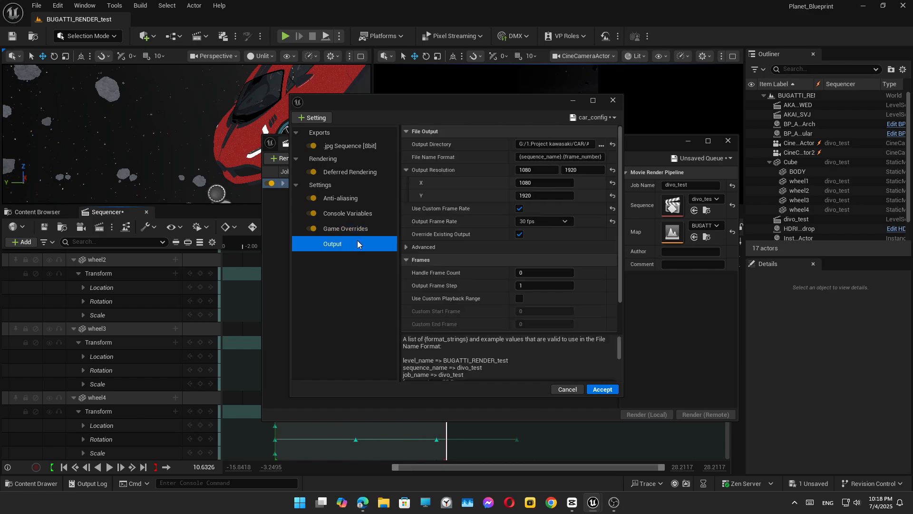
pyautogui.click(532, 221)
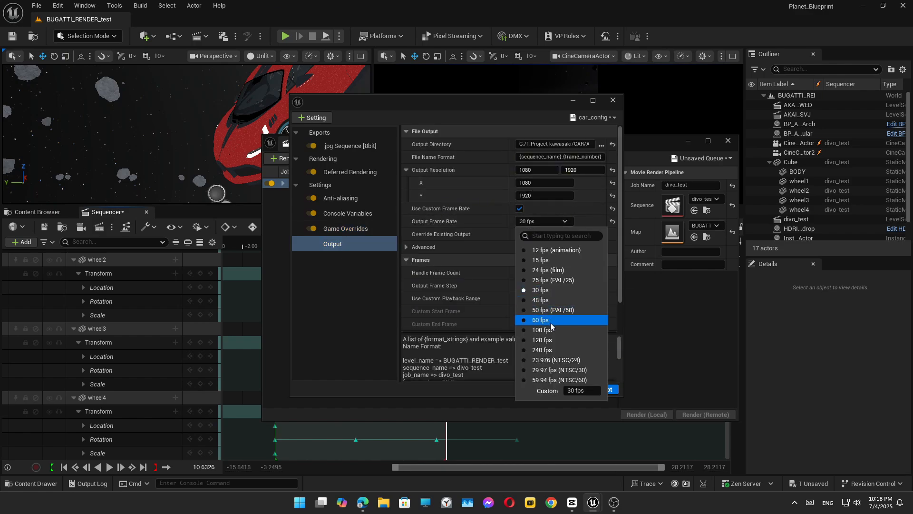
pyautogui.click(538, 290)
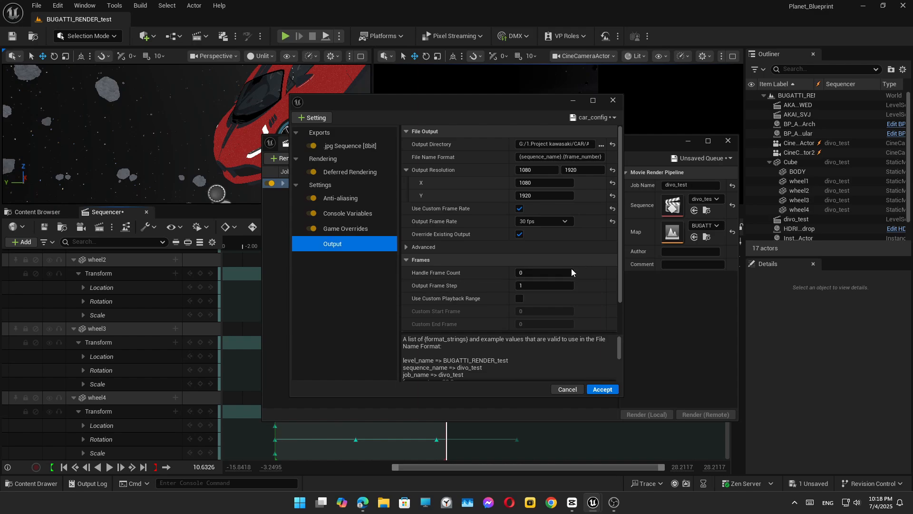
pyautogui.scroll(-2, 464, 279)
pyautogui.scroll(2, 474, 296)
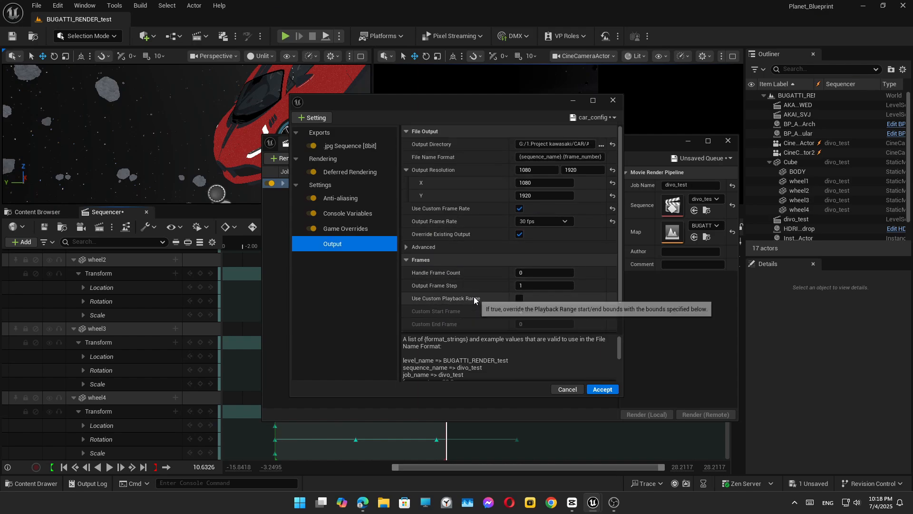
# - Browse for the output directory and open the BUGATTI_RENDER_TEST folder inside CAR
pyautogui.click(601, 144)
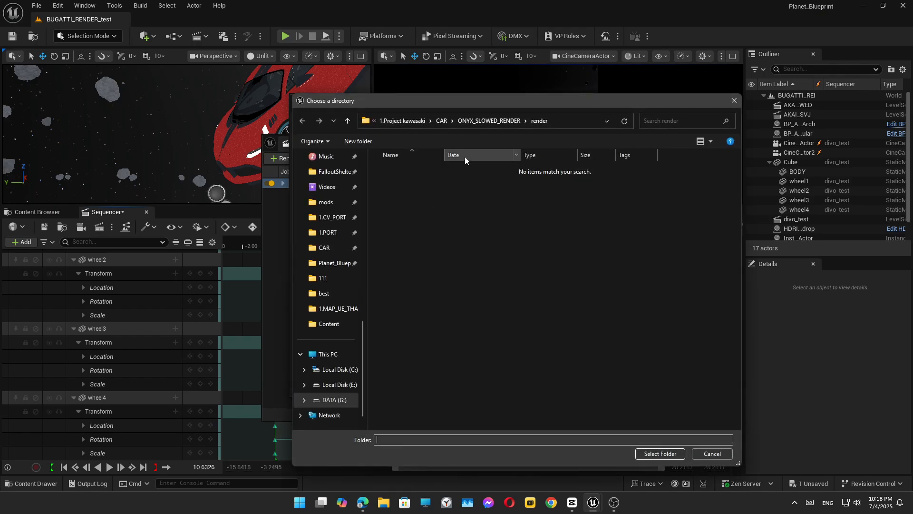
pyautogui.click(441, 121)
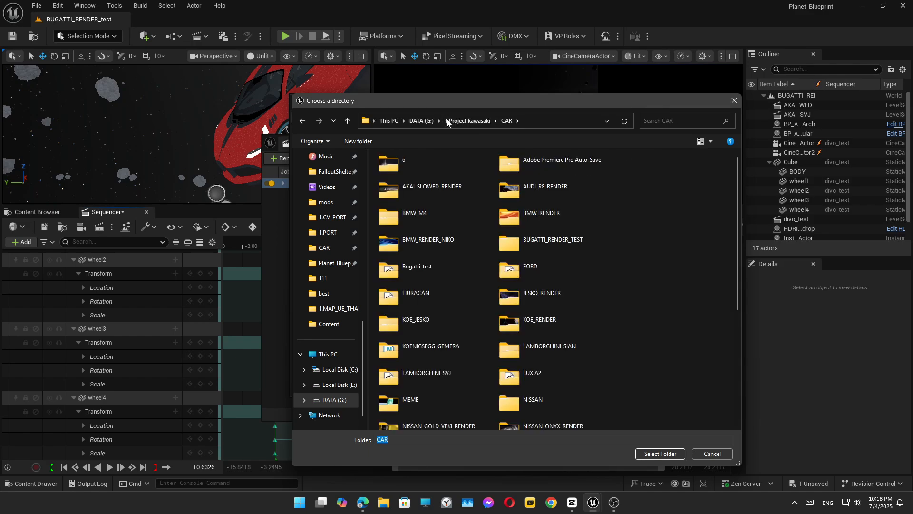
pyautogui.doubleClick(401, 270)
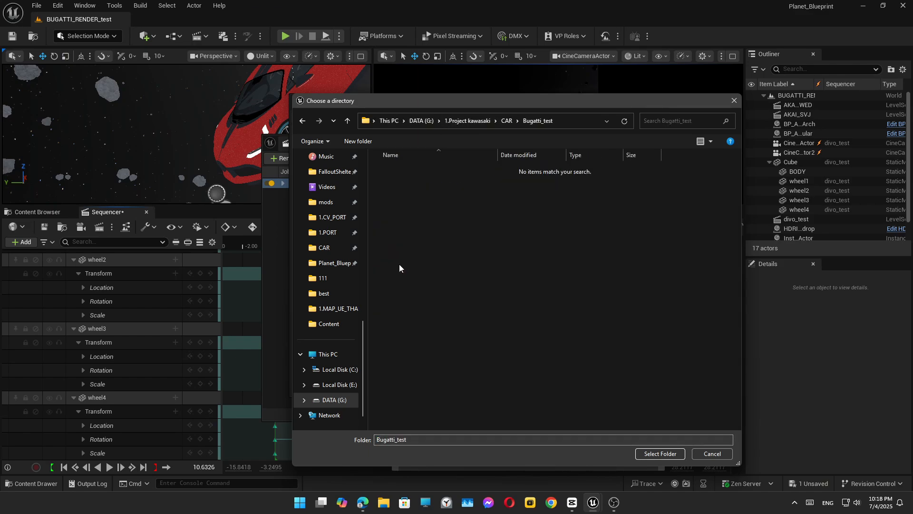
pyautogui.click(506, 121)
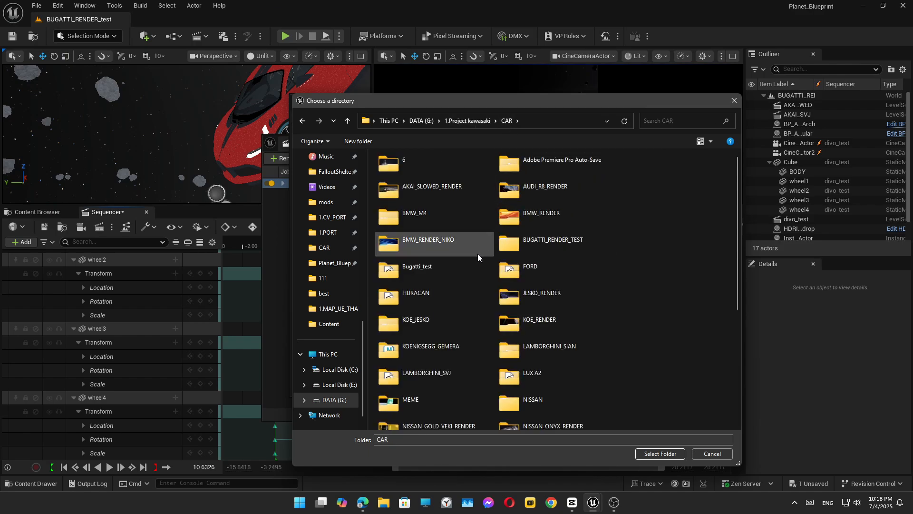
pyautogui.doubleClick(553, 241)
# - Create a folder named fix, choose it as the output directory and accept the render configuration
pyautogui.click(354, 142)
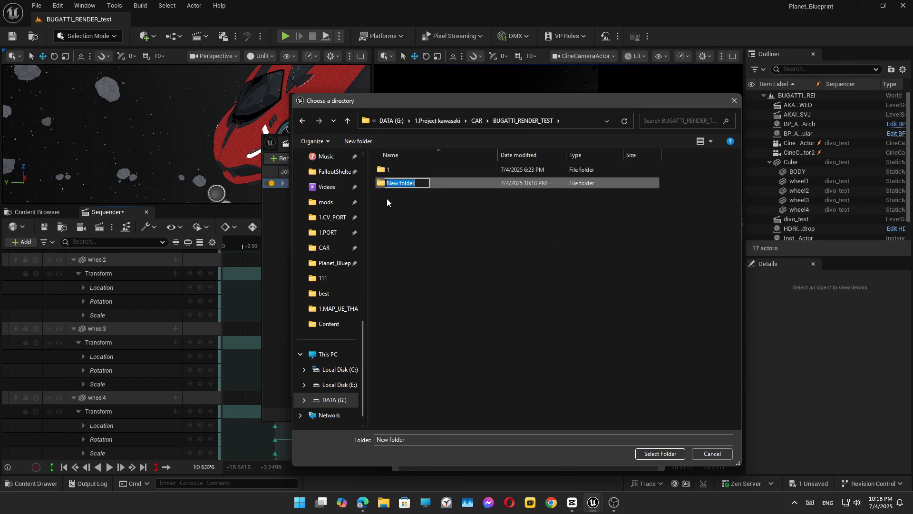
pyautogui.write('fi')
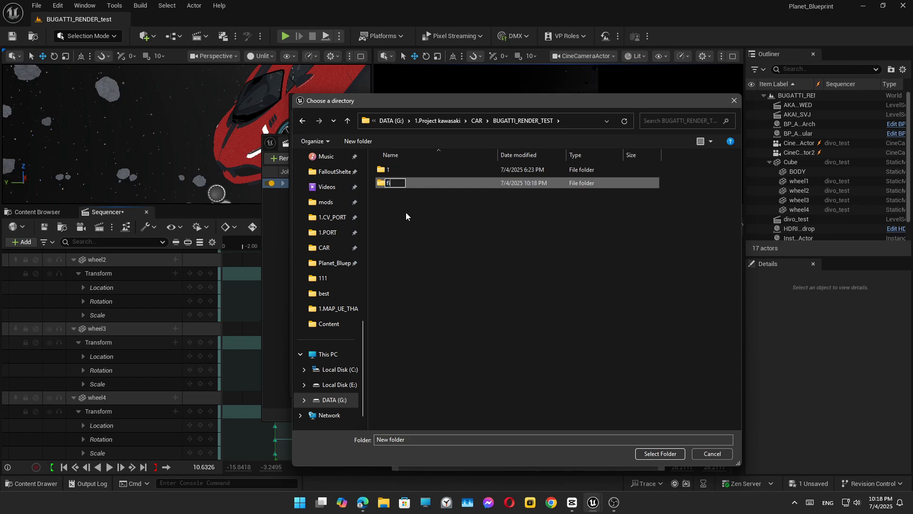
pyautogui.write('x')
pyautogui.press('Return')
pyautogui.doubleClick(406, 183)
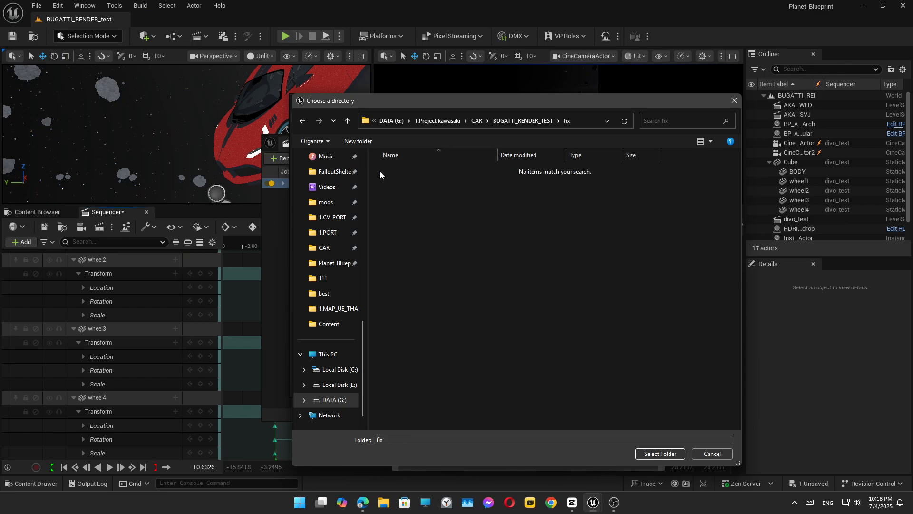
pyautogui.click(654, 454)
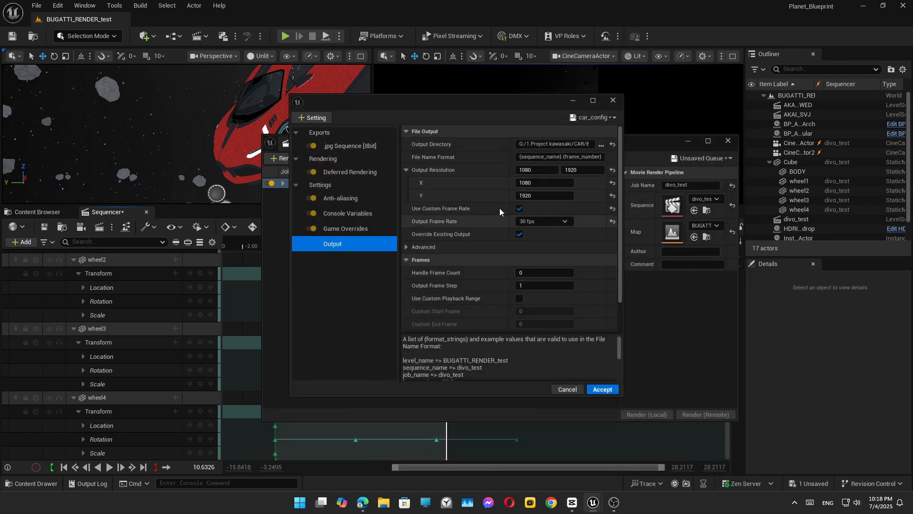
pyautogui.click(592, 391)
# - Switch the CineCameraActor view to Unlit and render the divo_test job locally
pyautogui.click(632, 55)
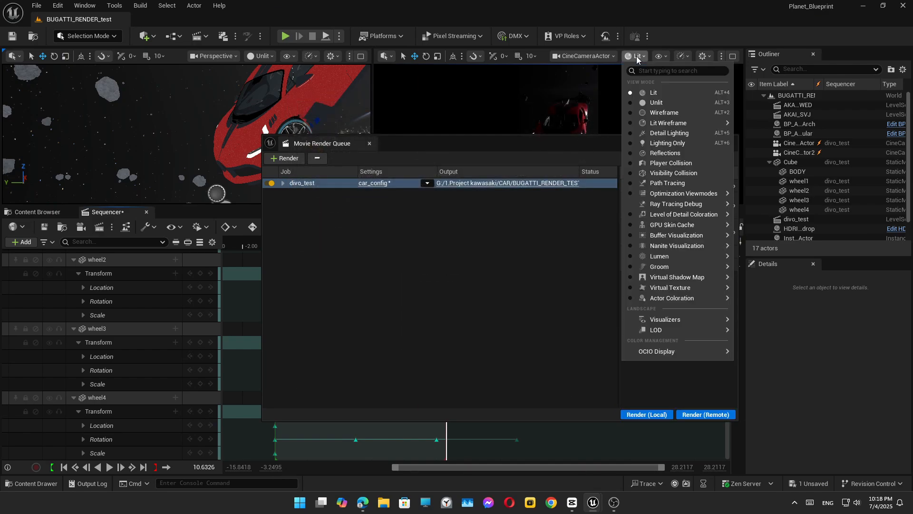
pyautogui.click(643, 99)
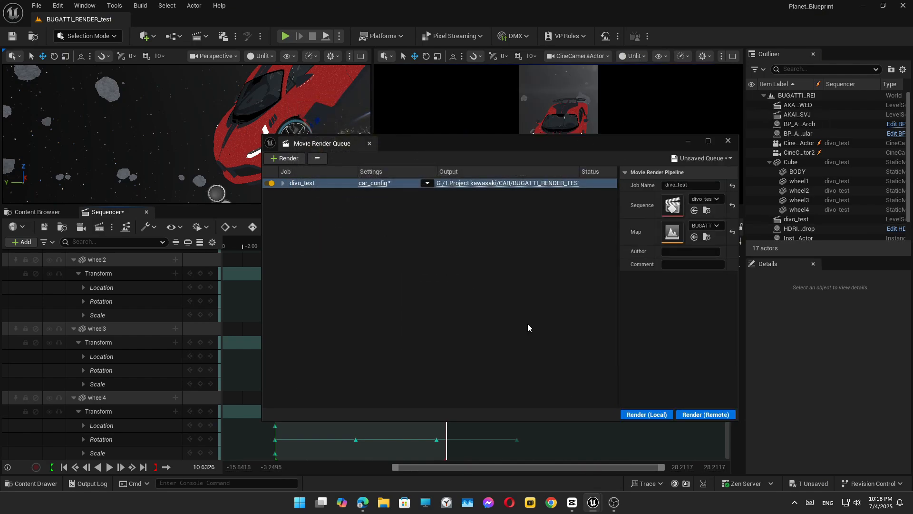
pyautogui.click(646, 414)
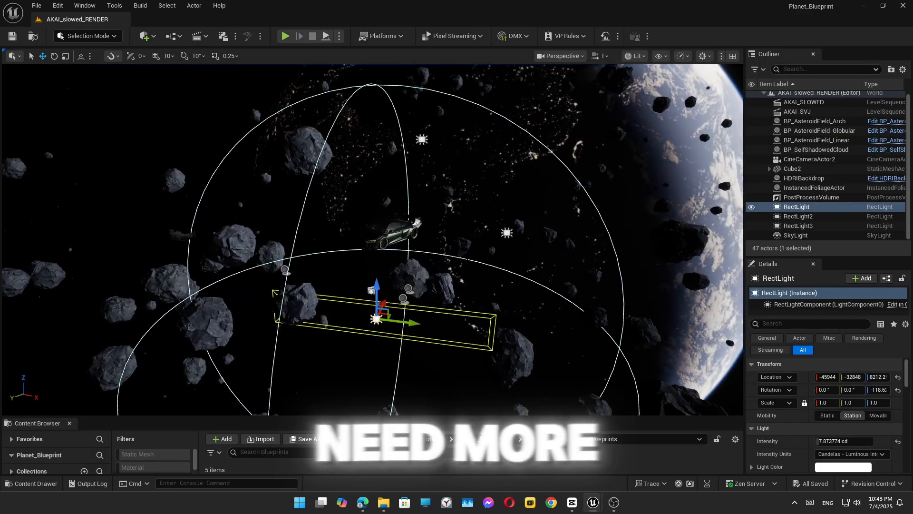
# - Select RectLight2 in the AKAI_slowed_RENDER level and move it to about X -45740, Y -32896, Z 8590
pyautogui.click(793, 216)
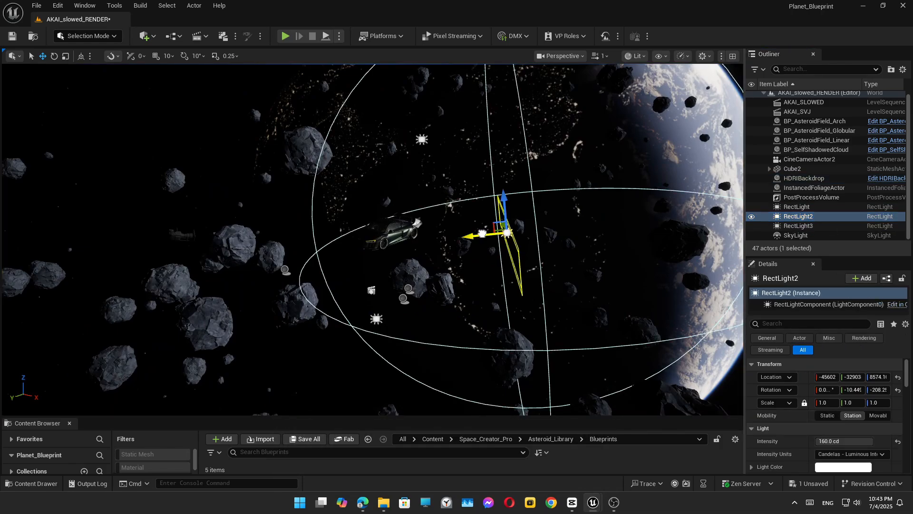
pyautogui.moveTo(476, 236); pyautogui.dragTo(465, 196)
pyautogui.press('w')
pyautogui.moveTo(465, 196); pyautogui.dragTo(505, 205, button='right')
pyautogui.press('a')
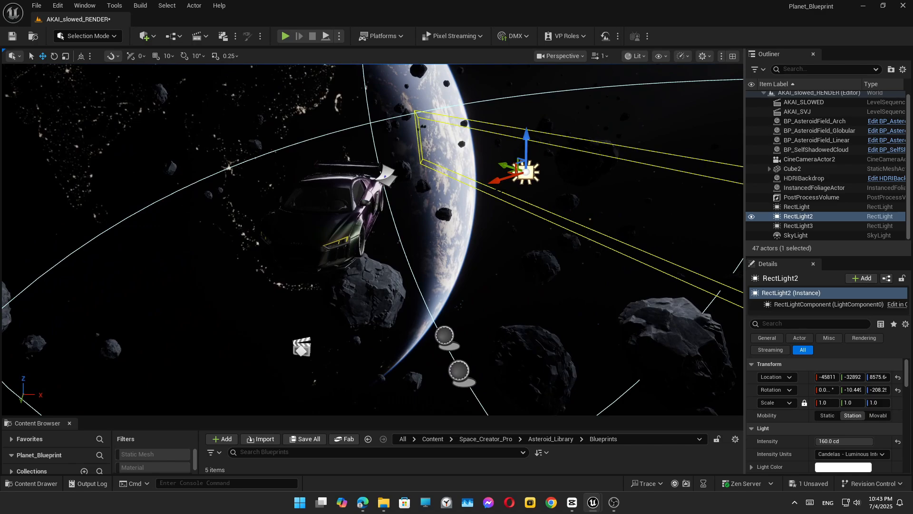
pyautogui.moveTo(497, 181); pyautogui.dragTo(525, 162)
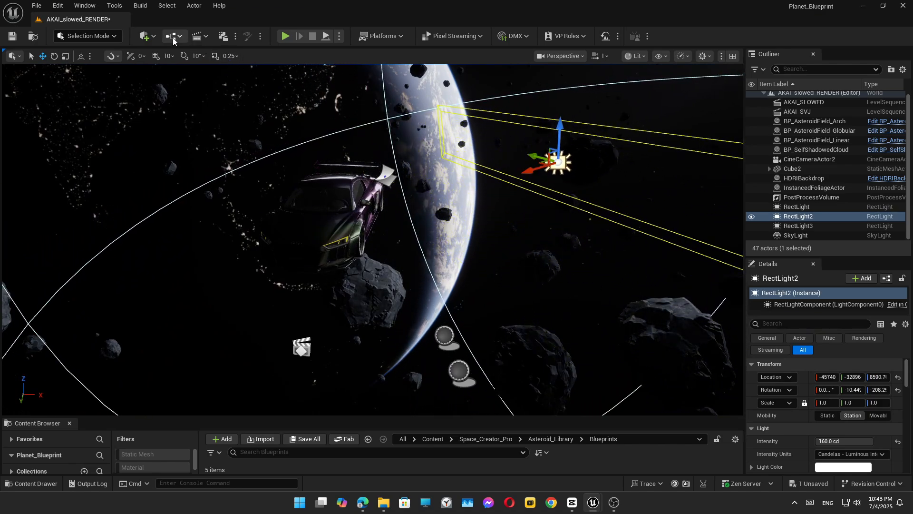
# - Look through the light types available for placement and open RectLight2's intensity value
pyautogui.click(145, 36)
pyautogui.moveTo(199, 158)
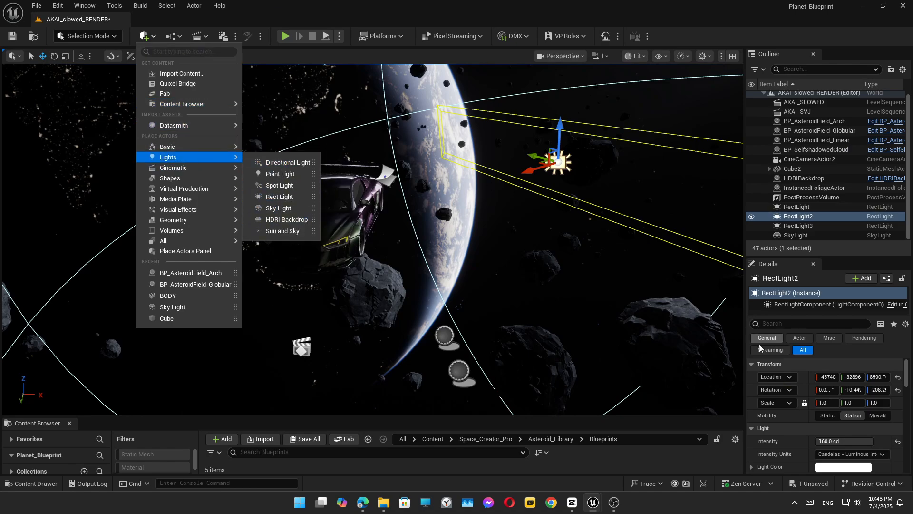
pyautogui.scroll(-3, 818, 376)
pyautogui.click(823, 395)
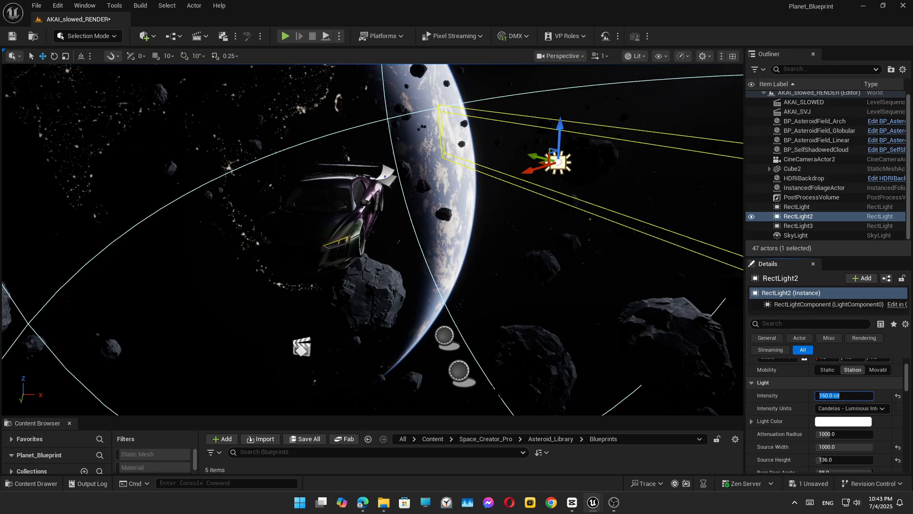
# - Raise RectLight2 vertically above the car
pyautogui.moveTo(428, 238); pyautogui.dragTo(590, 223, button='right')
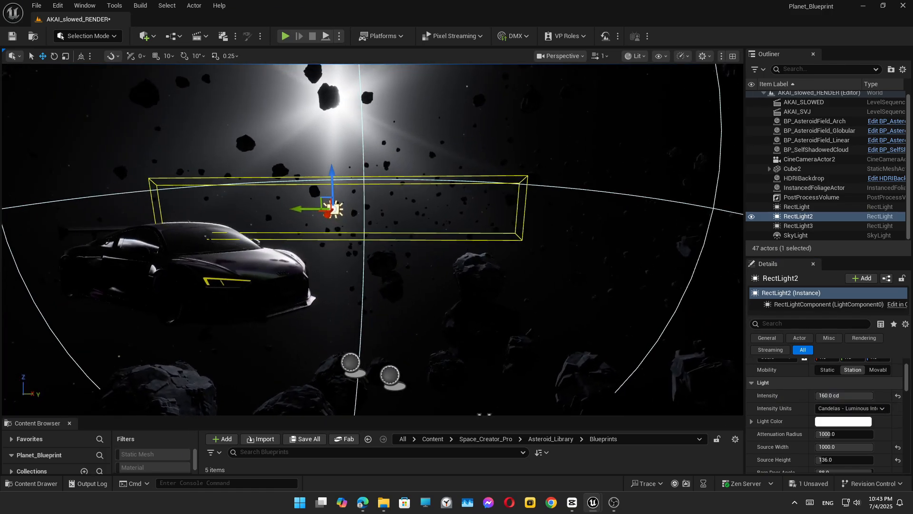
pyautogui.moveTo(330, 181); pyautogui.dragTo(331, 141)
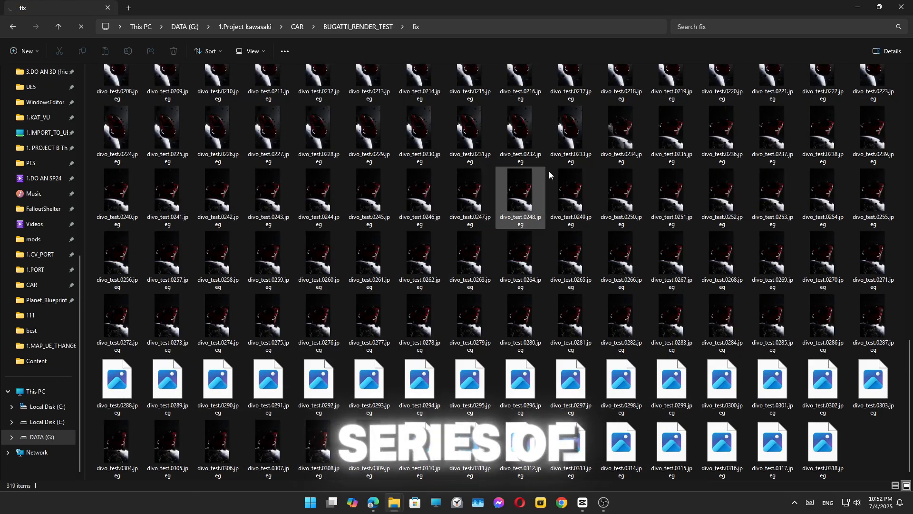
# - Inspect the rendered frame divo_test.0231.jpeg up close, including the car's front, and close the image and its folder
pyautogui.click(469, 141)
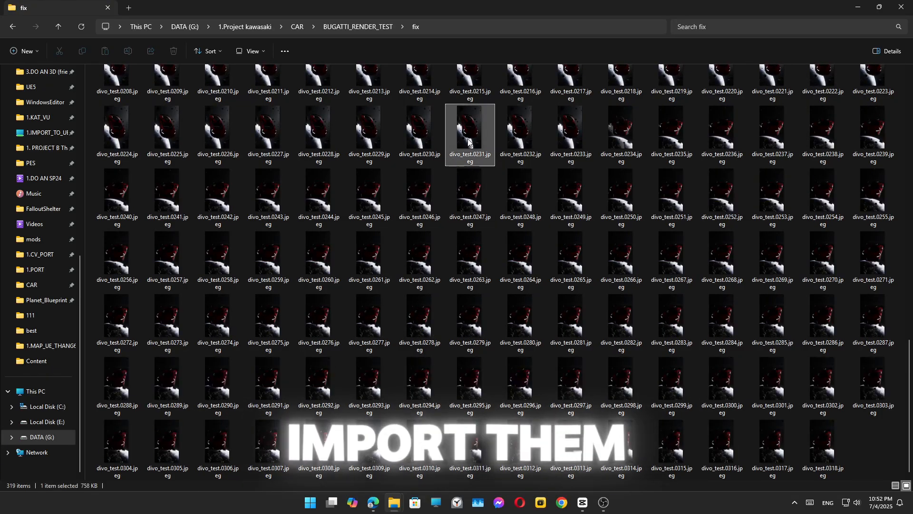
pyautogui.doubleClick(468, 142)
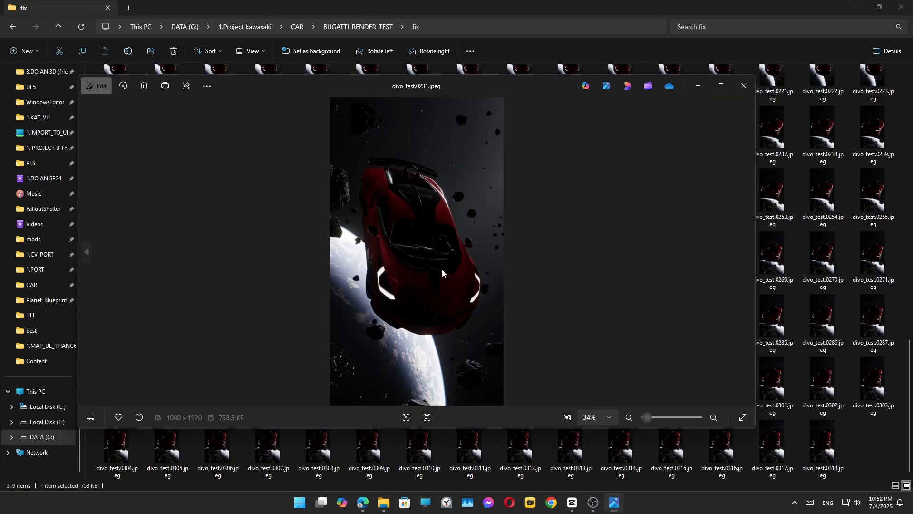
pyautogui.scroll(5, 442, 269)
pyautogui.moveTo(466, 305); pyautogui.dragTo(480, 215)
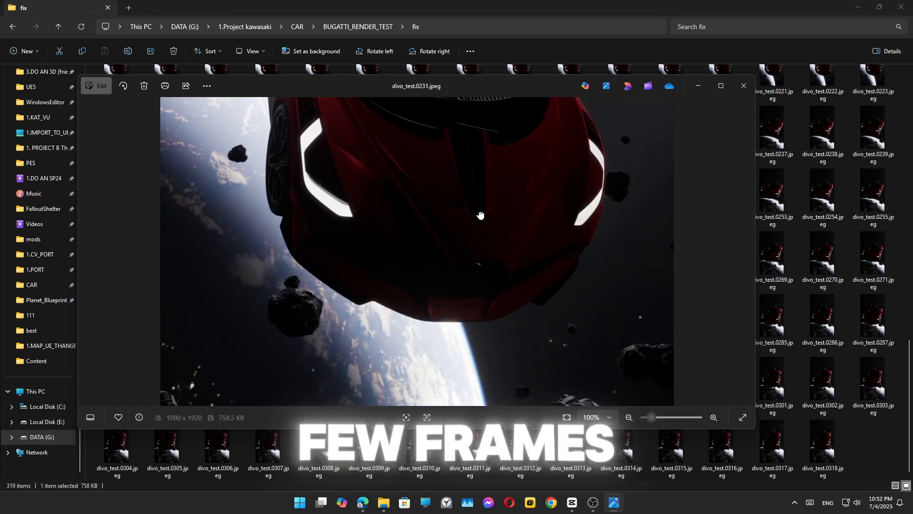
pyautogui.click(744, 86)
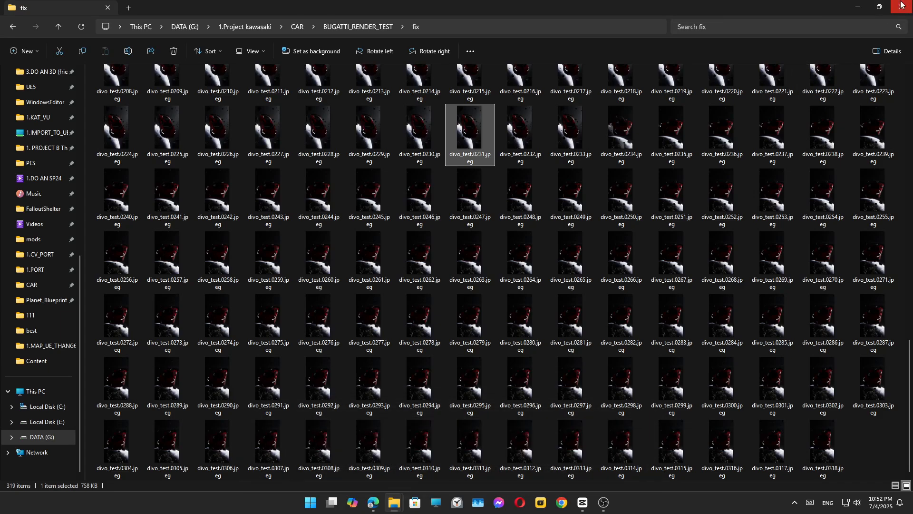
pyautogui.click(901, 5)
# - Find and launch Adobe Premiere Pro 2022
pyautogui.click(310, 502)
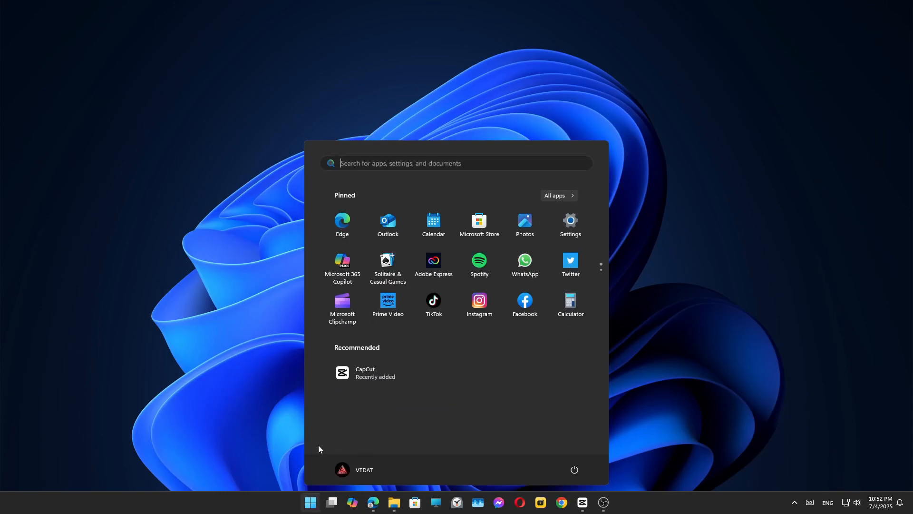
pyautogui.write('pre')
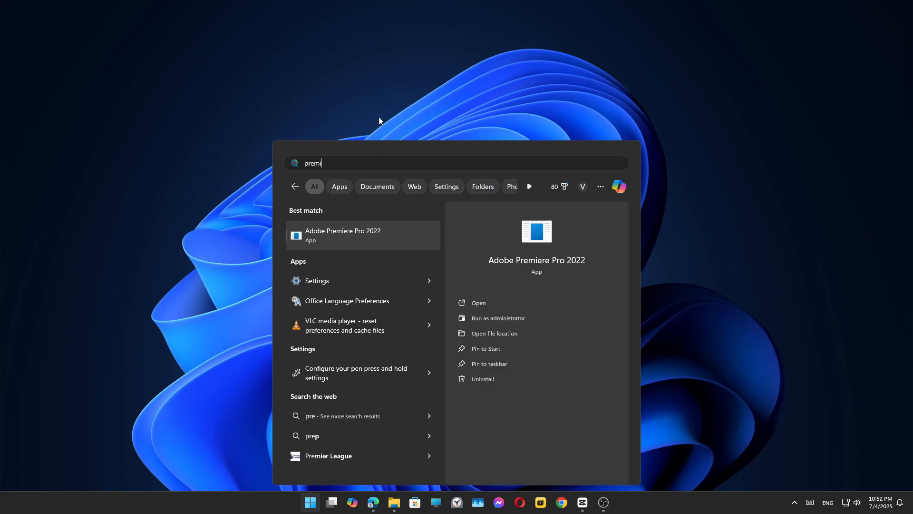
pyautogui.write('mi')
pyautogui.click(396, 399)
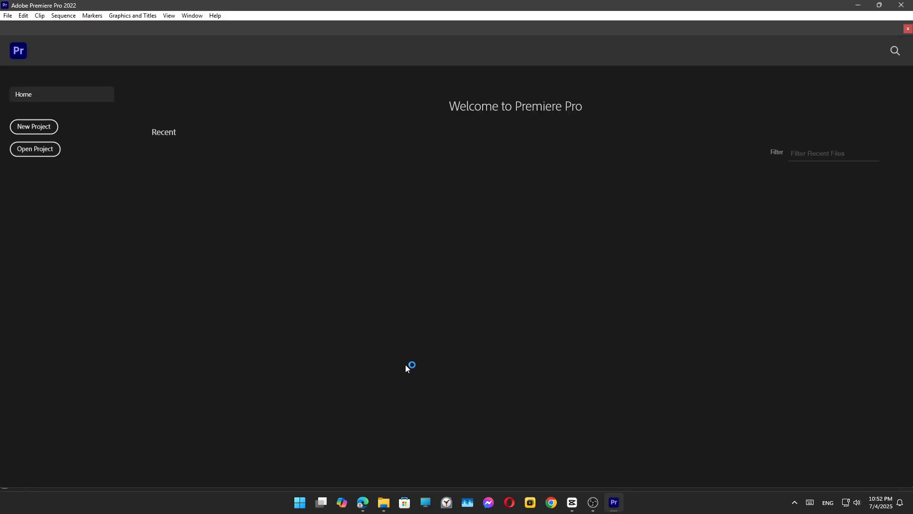
# - Create a new project named 111111 in the G:\1.Project kawasaki\CAR folder
pyautogui.click(48, 129)
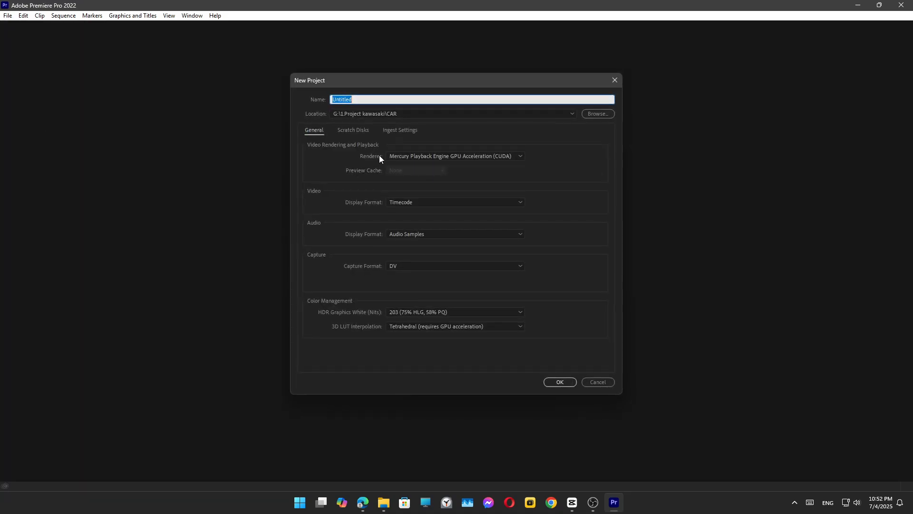
pyautogui.write('xxxx')
pyautogui.write('111111')
pyautogui.click(559, 381)
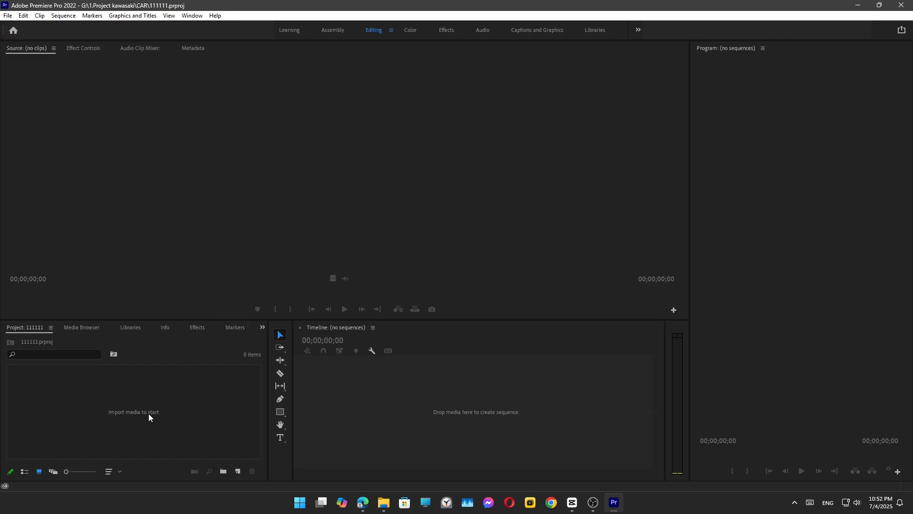
# - Import the frames starting at divo_test.0000.jpeg from BUGATTI_RENDER_TEST\fix as an image sequence
pyautogui.doubleClick(149, 413)
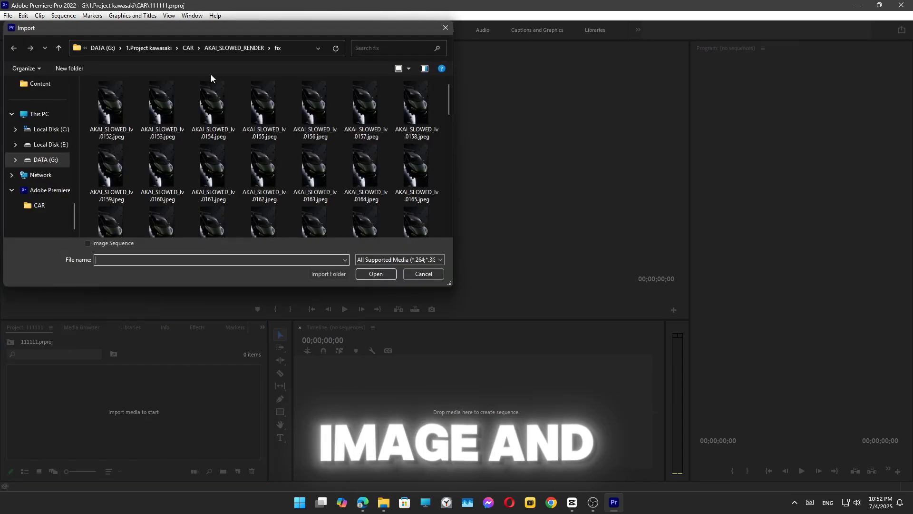
pyautogui.click(188, 48)
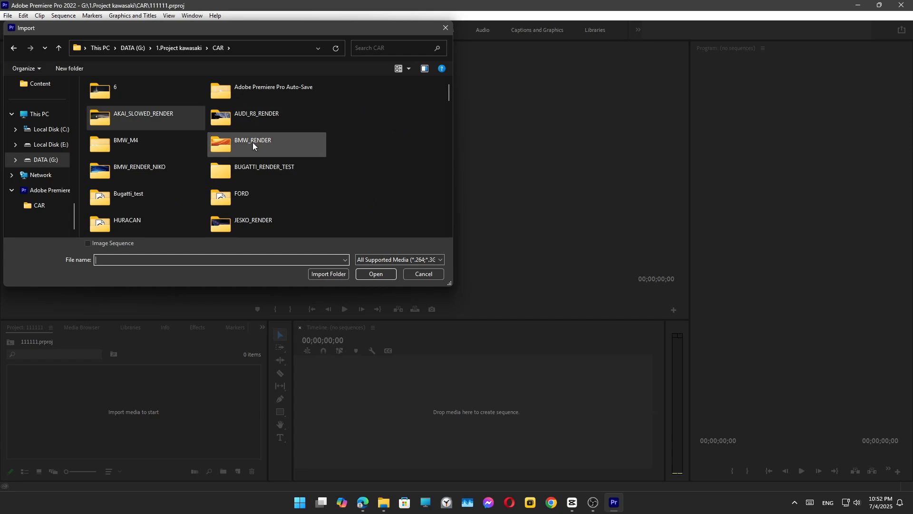
pyautogui.doubleClick(226, 163)
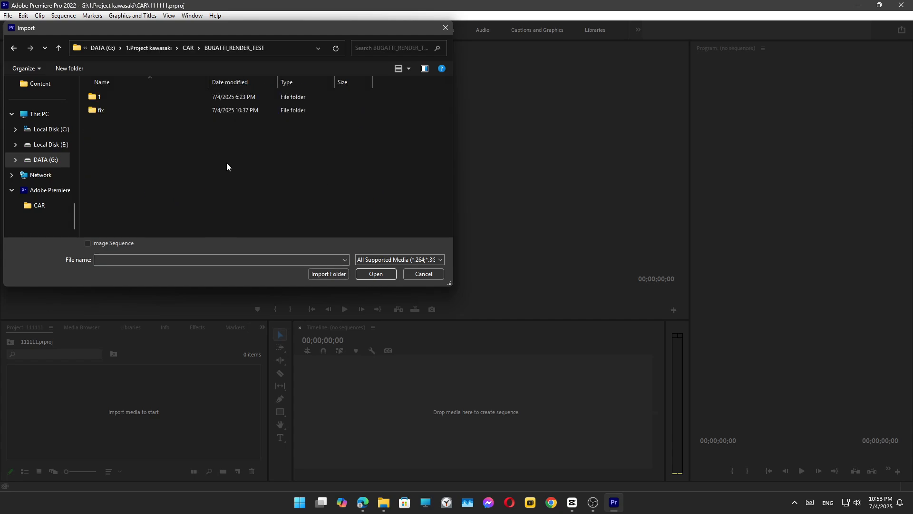
pyautogui.doubleClick(138, 113)
pyautogui.click(124, 125)
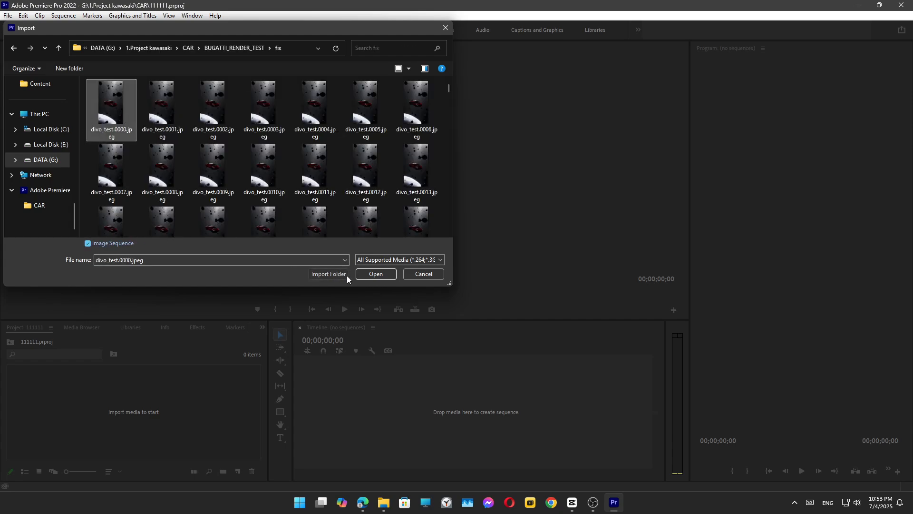
pyautogui.click(375, 274)
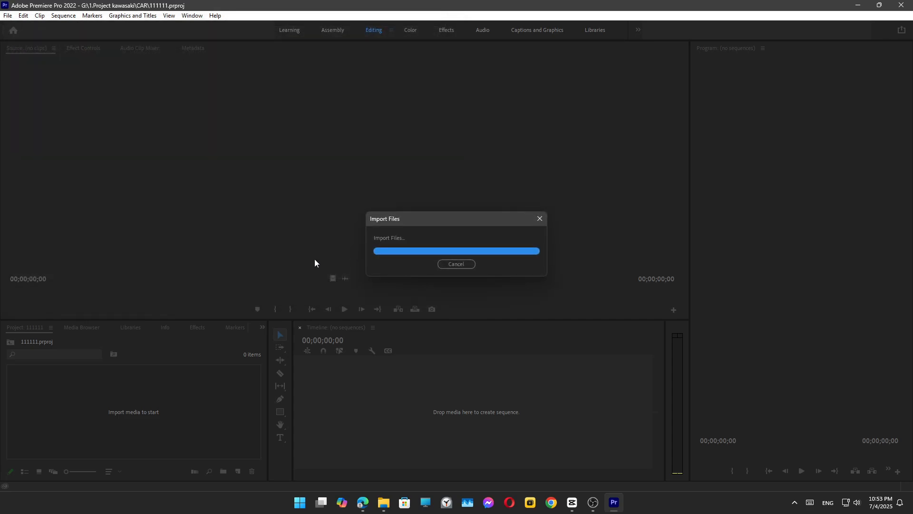
# - Check the footage interpretation of the imported divo_test clip and accept the frame rate from the file
pyautogui.rightClick(61, 397)
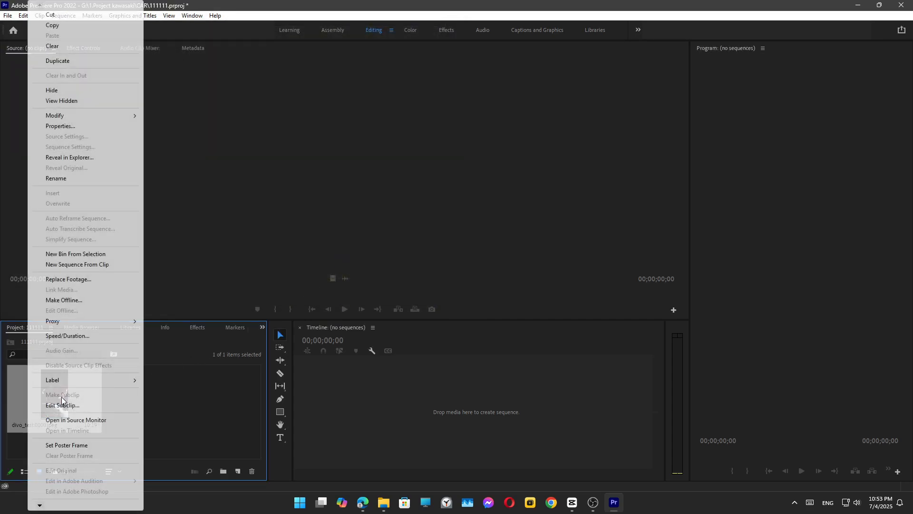
pyautogui.moveTo(95, 116)
pyautogui.click(183, 126)
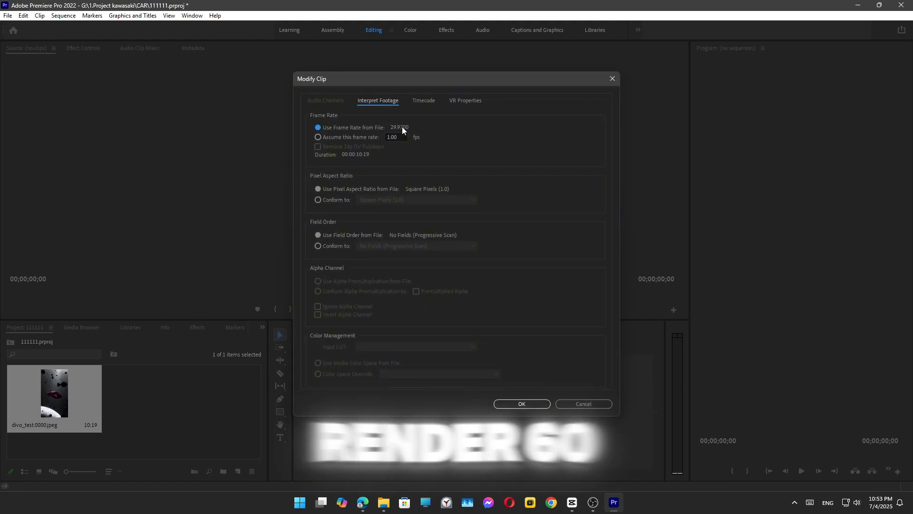
pyautogui.click(522, 403)
# - Create a sequence by placing the divo_test clip on the empty timeline and play it through to the end
pyautogui.moveTo(63, 394); pyautogui.dragTo(358, 400)
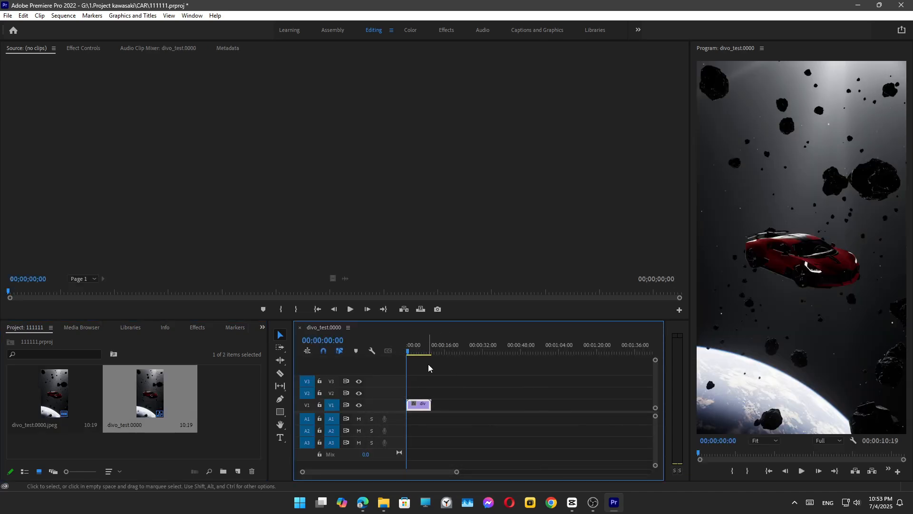
pyautogui.press('space')
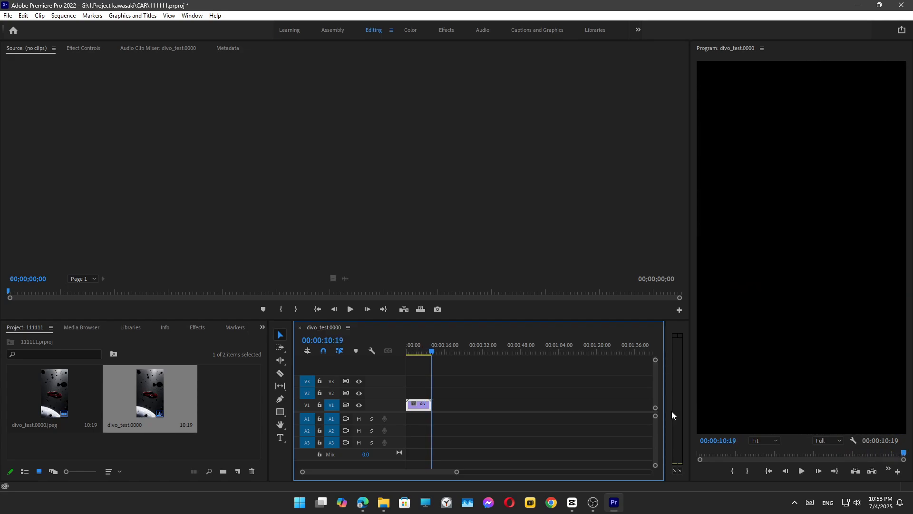
pyautogui.doubleClick(9, 9)
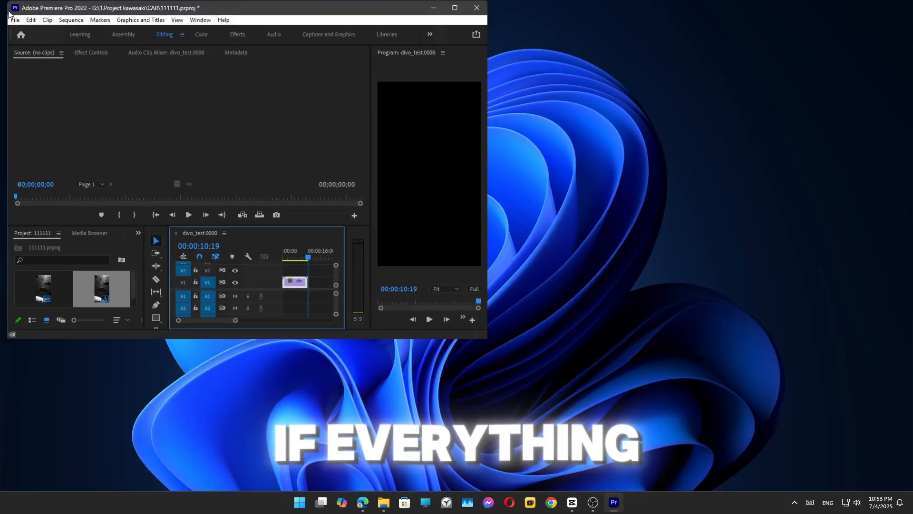
pyautogui.click(449, 8)
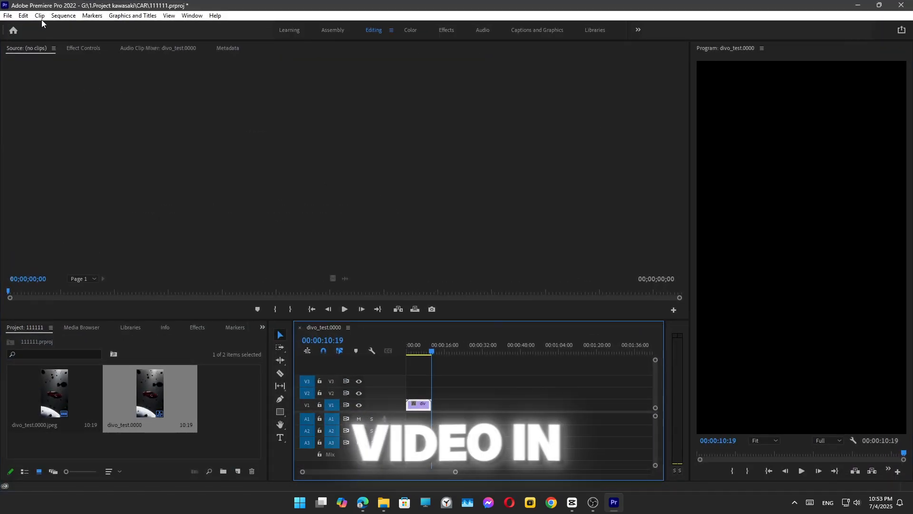
# - Start a media export of the divo_test.0000 sequence with the H.264 format and audio export turned off
pyautogui.click(8, 16)
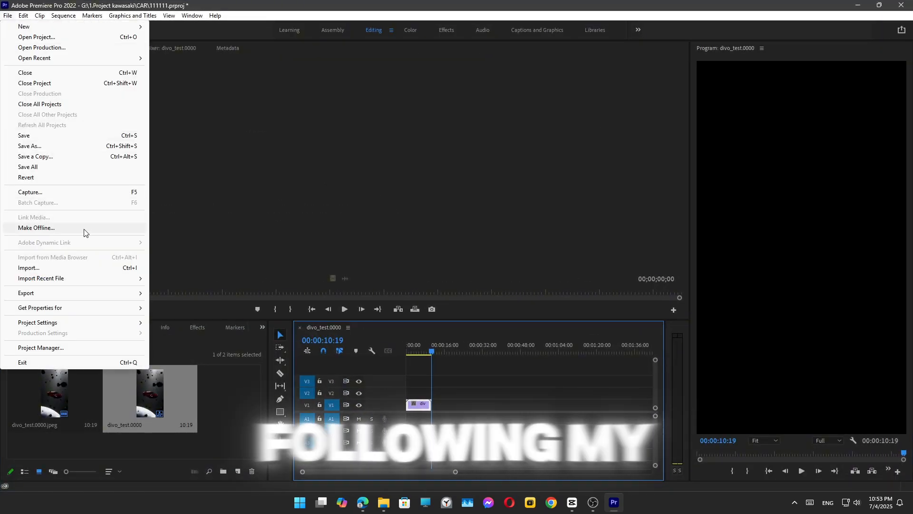
pyautogui.moveTo(140, 298)
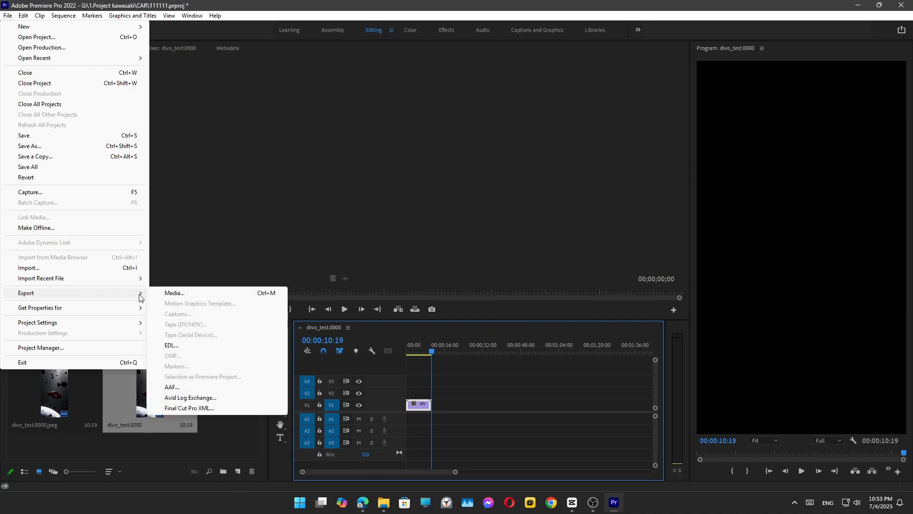
pyautogui.click(180, 294)
pyautogui.click(585, 99)
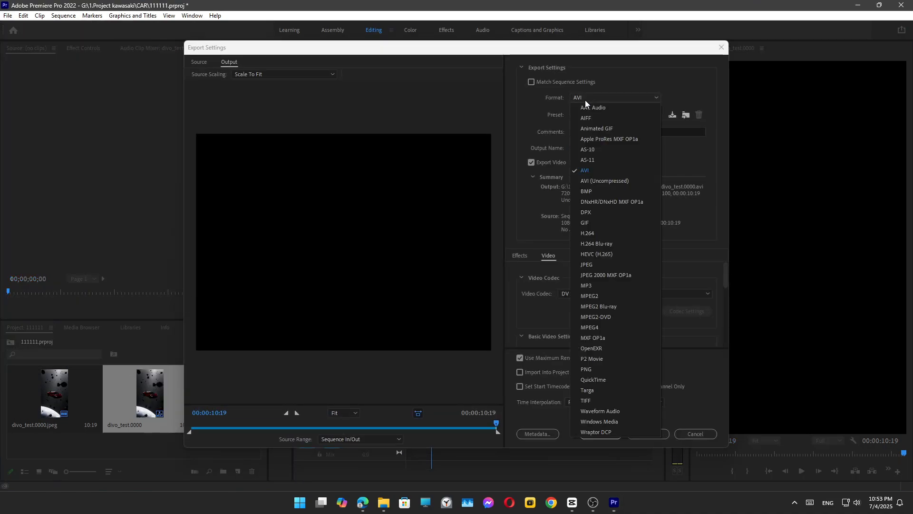
pyautogui.click(594, 233)
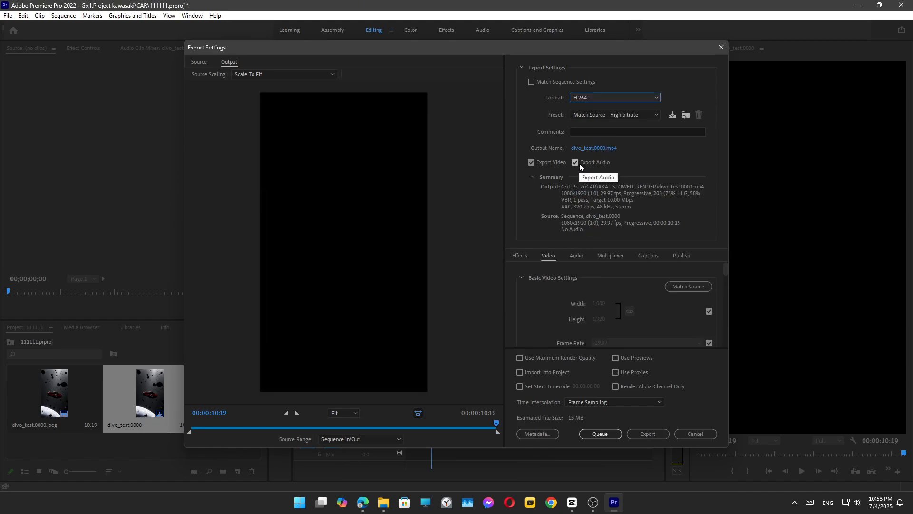
pyautogui.click(579, 164)
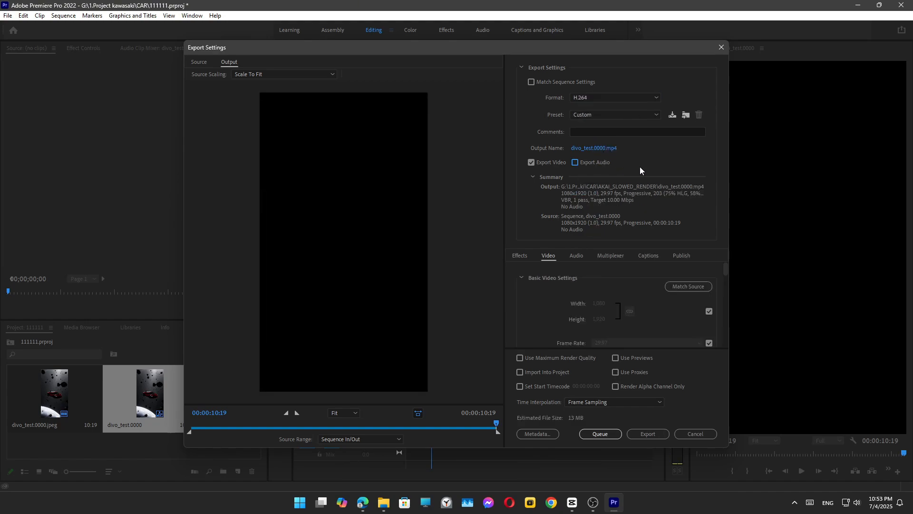
# - Set the export's output location to the BUGATTI_RENDER_TEST folder, with the file name divo_test.0000.mp4
pyautogui.click(589, 148)
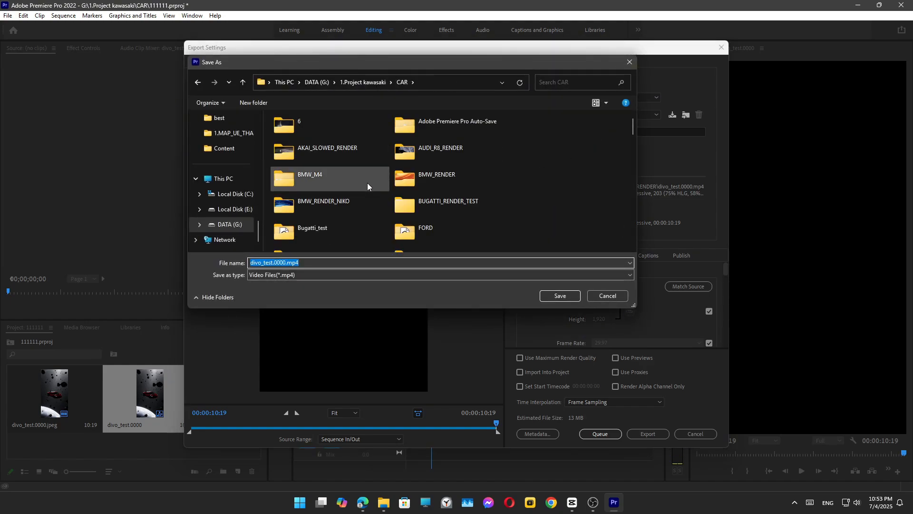
pyautogui.doubleClick(436, 202)
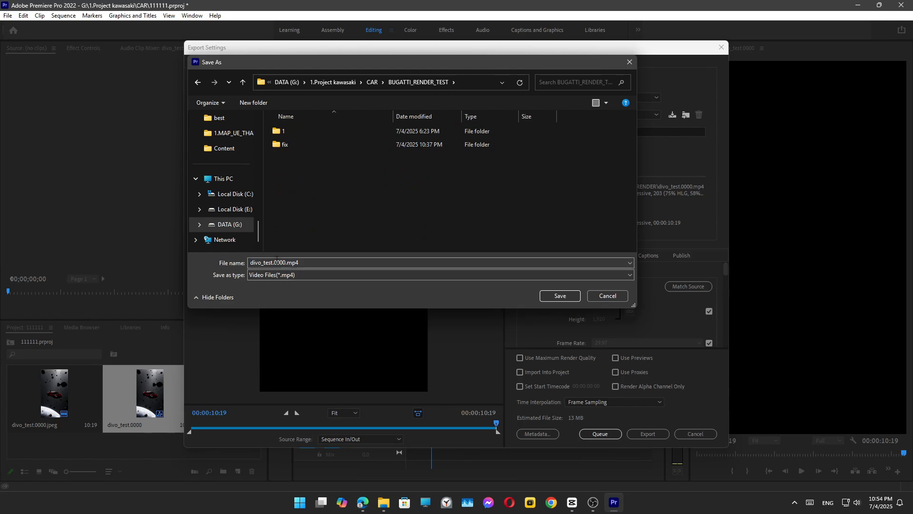
pyautogui.click(560, 296)
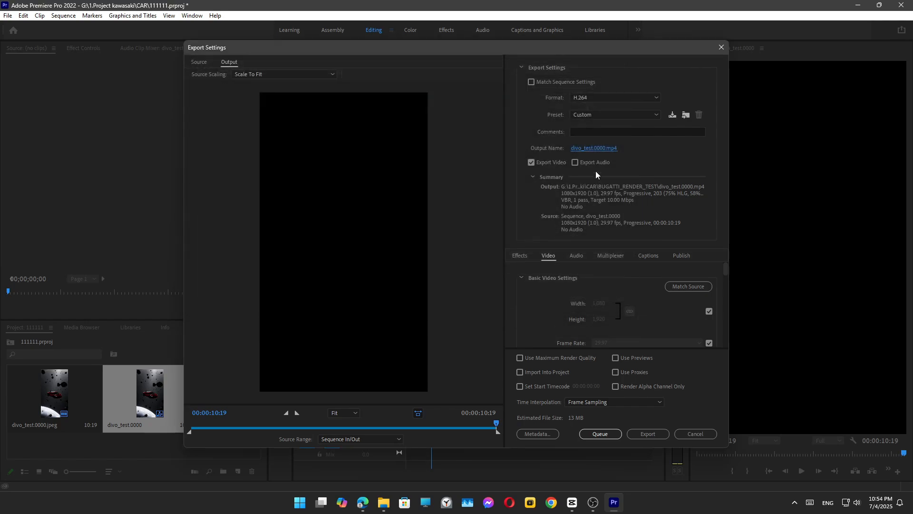
# - Export the video with maximum render quality, CBR bitrate encoding and a target bitrate of 50 Mbps
pyautogui.scroll(-3, 592, 299)
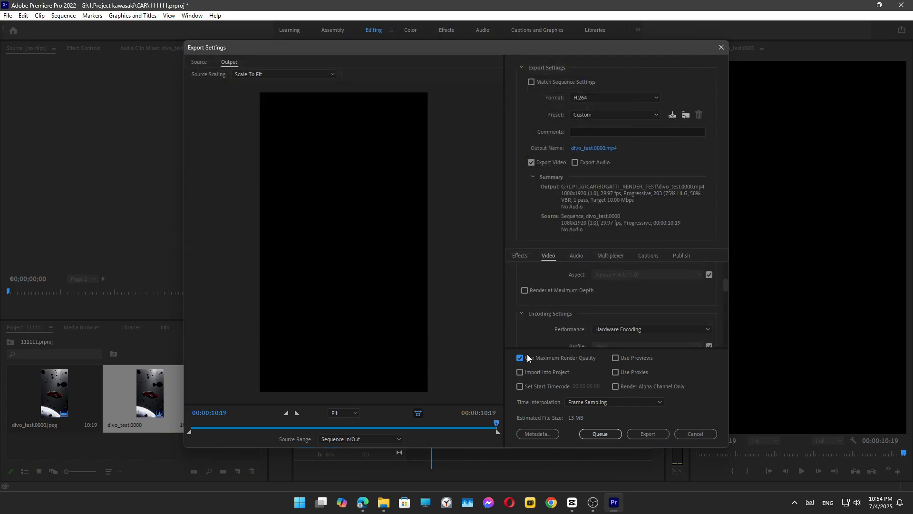
pyautogui.scroll(-5, 595, 319)
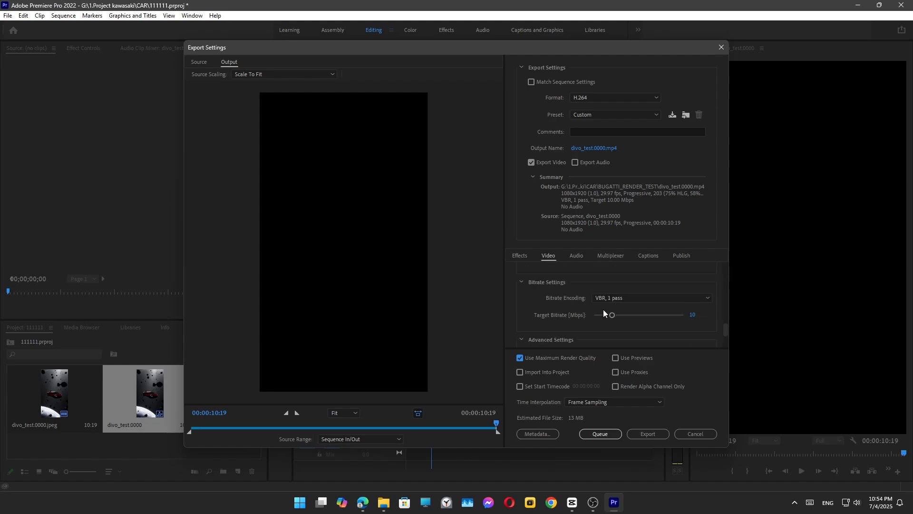
pyautogui.click(604, 298)
pyautogui.click(611, 307)
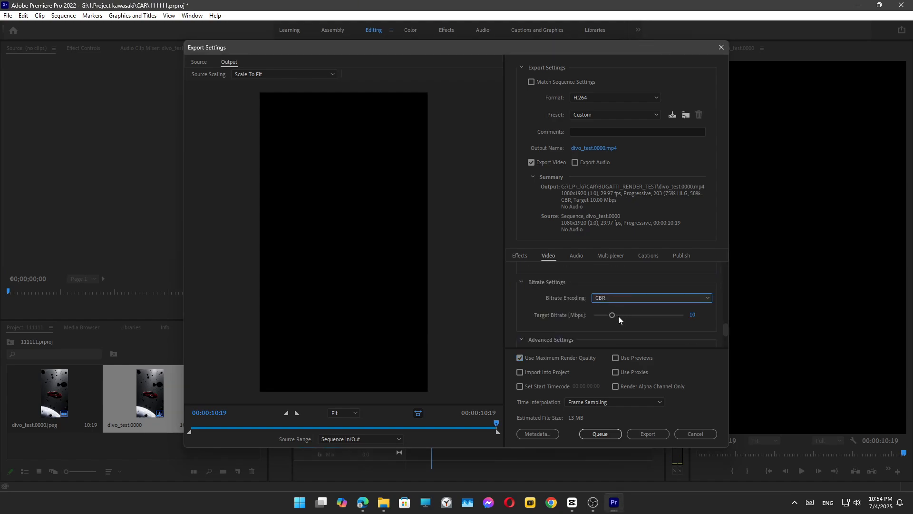
pyautogui.moveTo(619, 315); pyautogui.dragTo(615, 315)
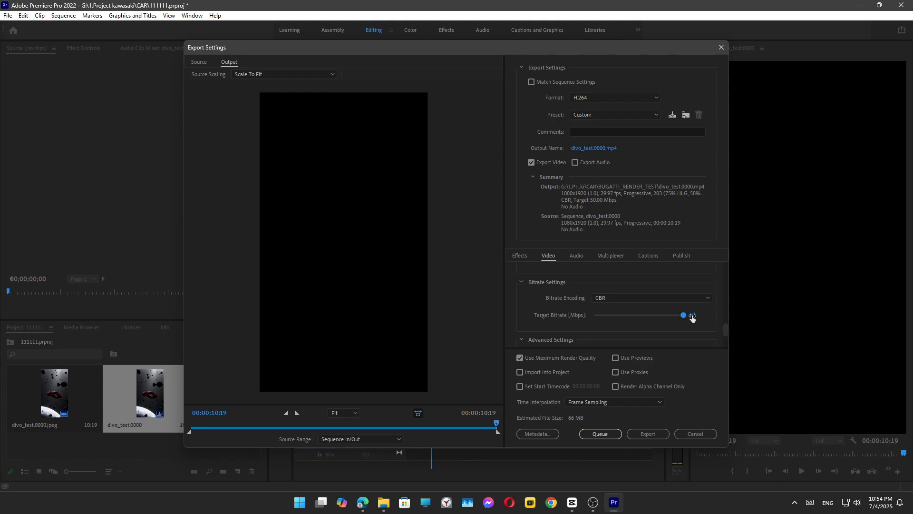
pyautogui.click(647, 434)
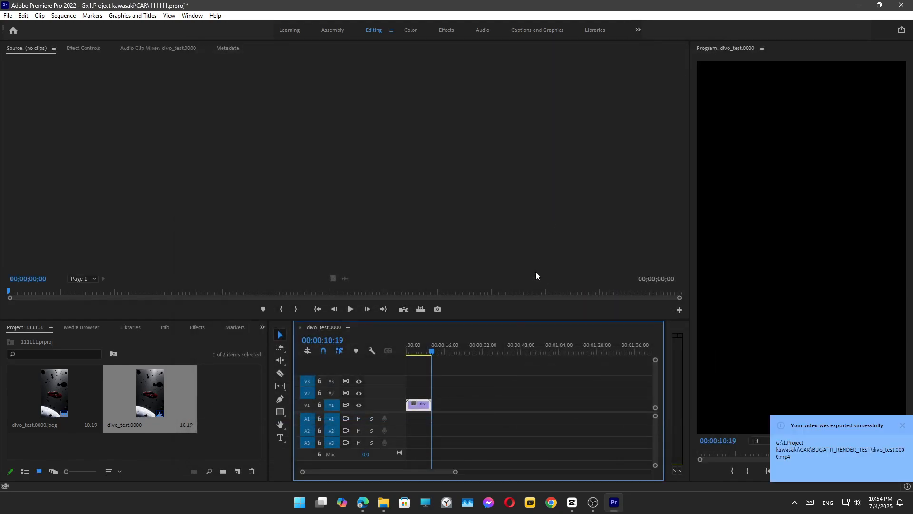
# - Minimize Premiere Pro and switch to the open CapCut project 0704
pyautogui.click(859, 4)
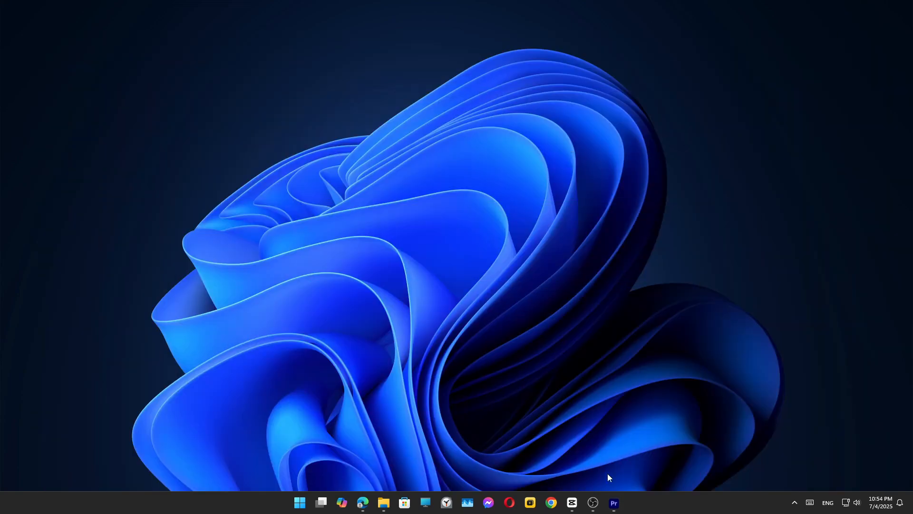
pyautogui.click(576, 507)
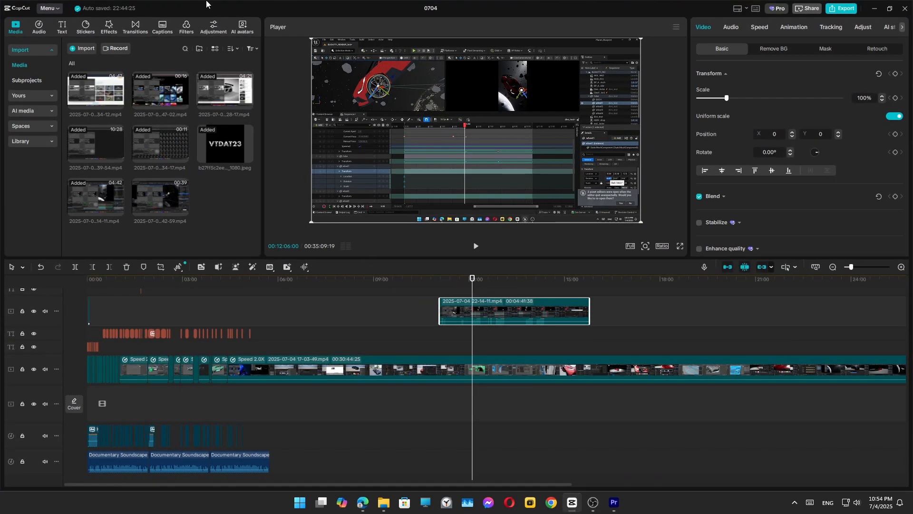
# - Close project 0704 and create a new empty CapCut project
pyautogui.click(905, 8)
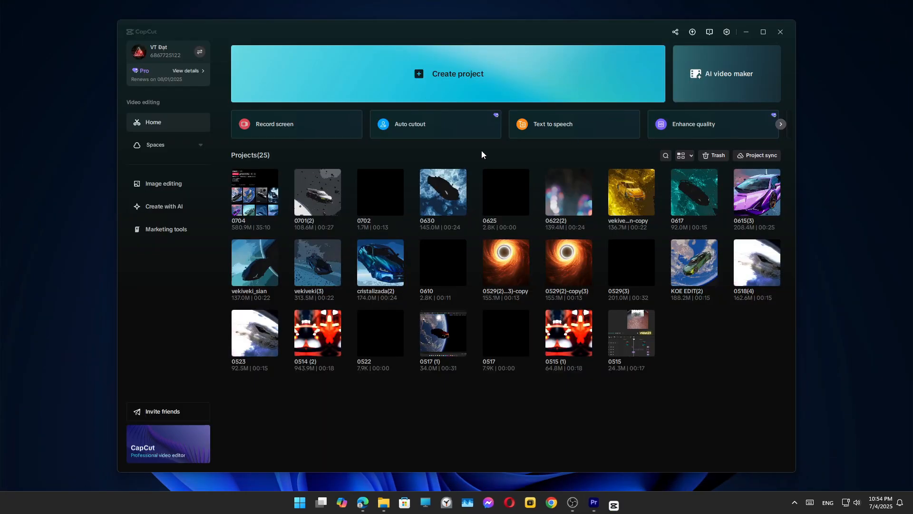
pyautogui.click(417, 76)
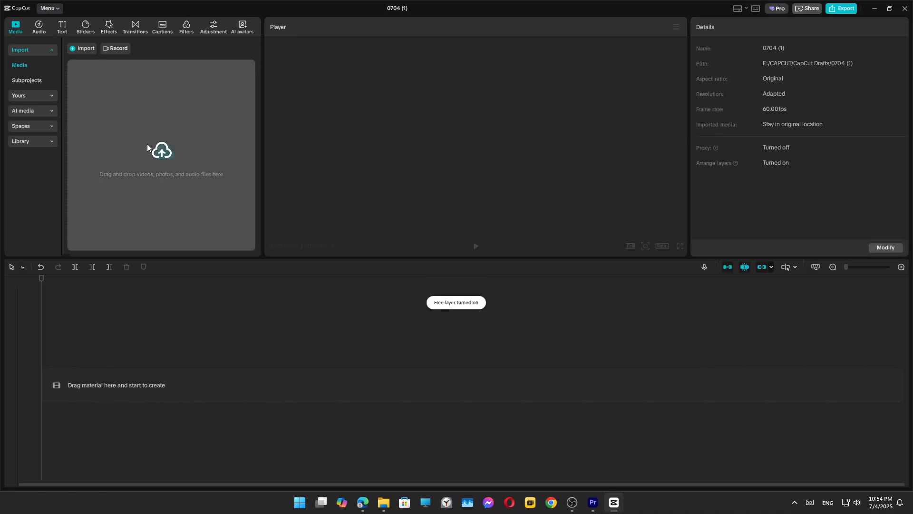
pyautogui.click(146, 144)
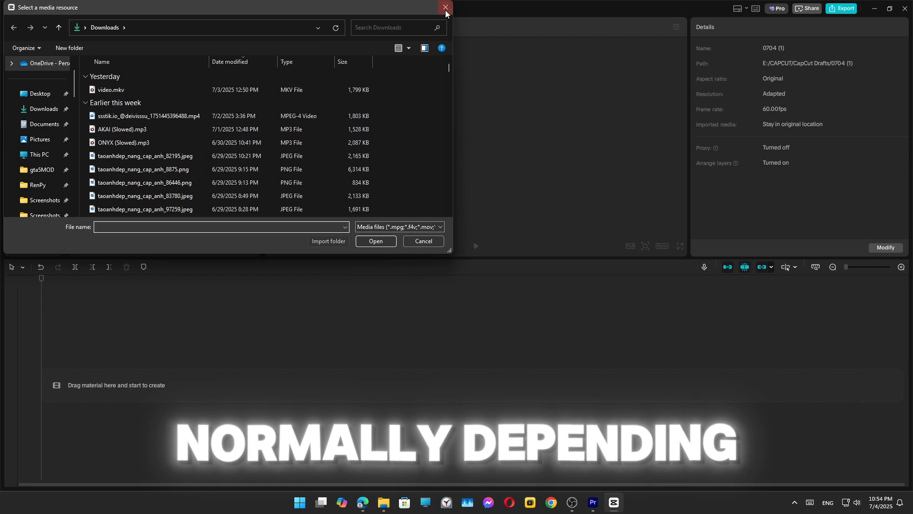
pyautogui.click(445, 7)
# - Bring divo_test.0000.mp4 from the BUGATTI_RENDER_TEST folder in File Explorer into the new CapCut project's media
pyautogui.moveTo(388, 505)
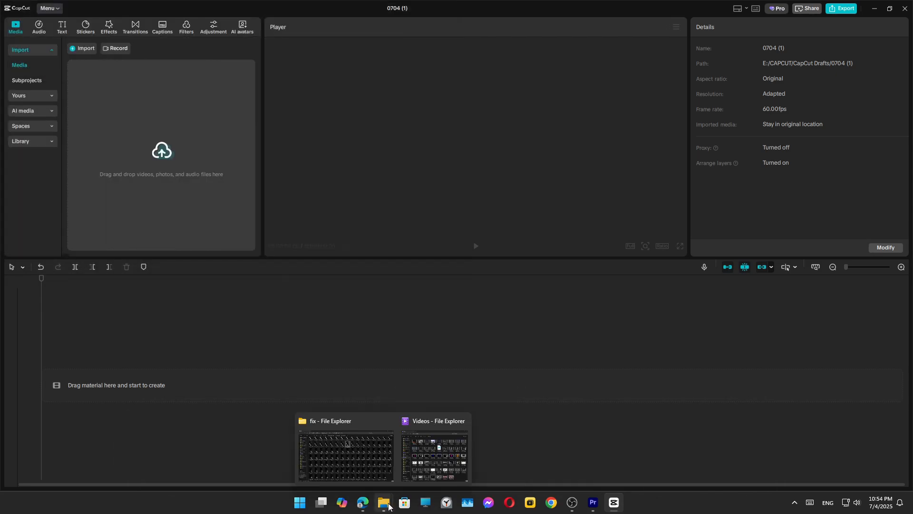
pyautogui.click(346, 449)
pyautogui.click(367, 29)
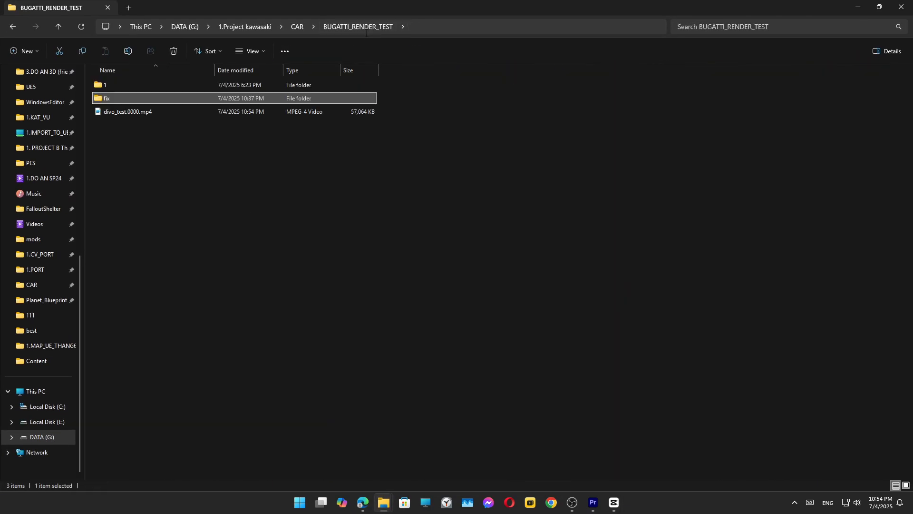
pyautogui.click(261, 114)
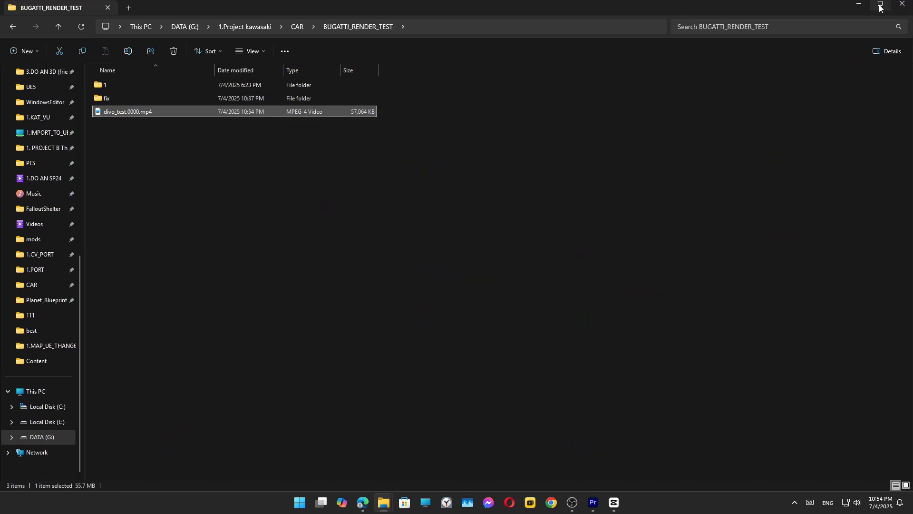
pyautogui.click(880, 7)
pyautogui.moveTo(484, 10); pyautogui.dragTo(786, 144)
pyautogui.moveTo(561, 248); pyautogui.dragTo(154, 146)
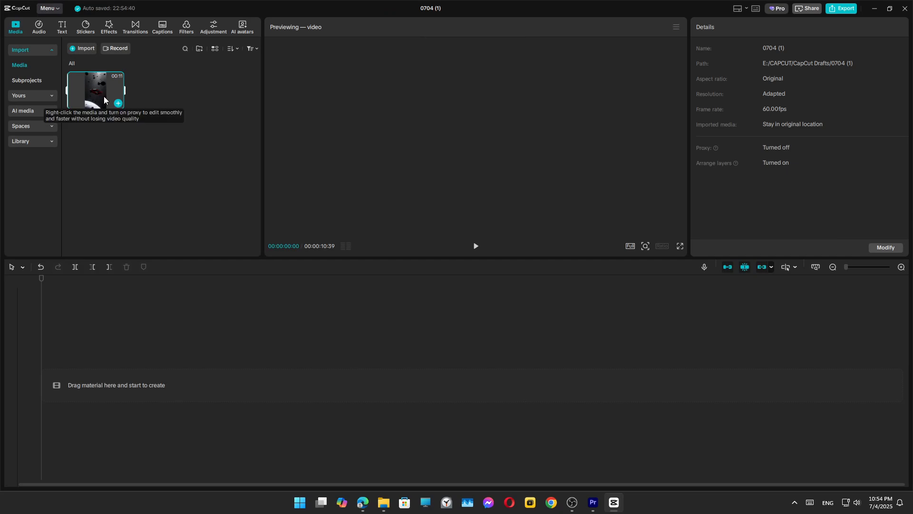
# - Place divo_test.0000.mp4 at the start of the timeline and scrub through it to preview the footage
pyautogui.moveTo(103, 99); pyautogui.dragTo(68, 320)
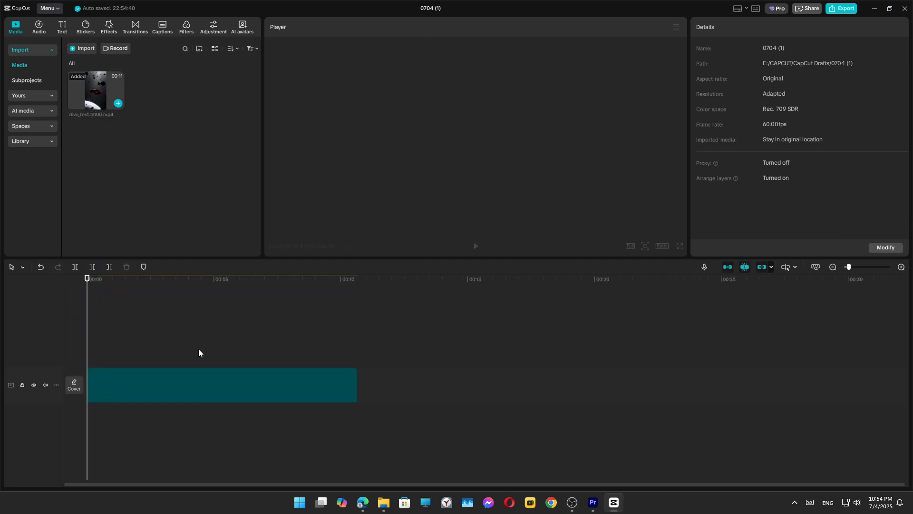
pyautogui.click(185, 399)
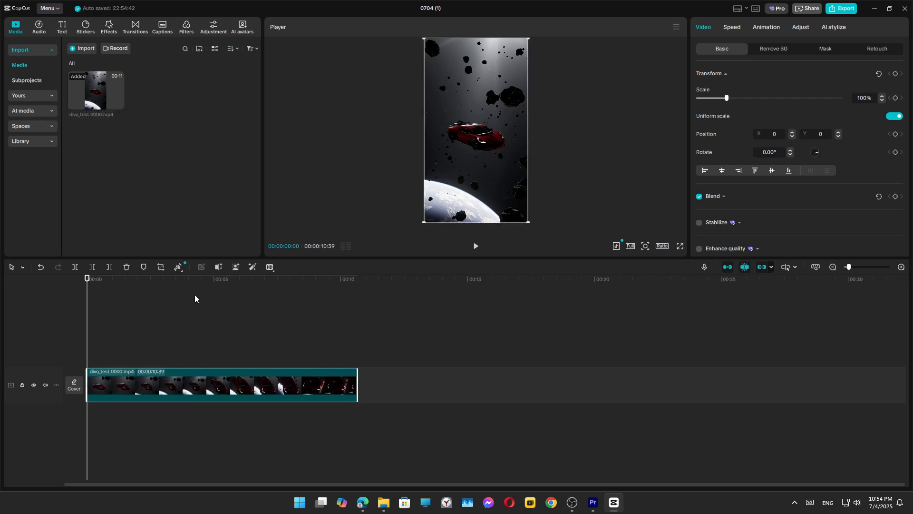
pyautogui.moveTo(102, 285); pyautogui.dragTo(141, 303)
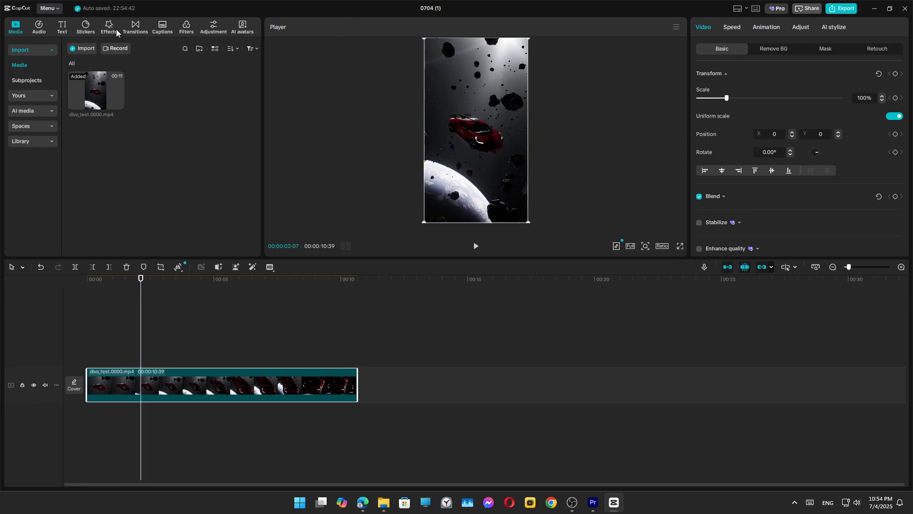
pyautogui.click(252, 302)
pyautogui.moveTo(184, 286); pyautogui.dragTo(244, 303)
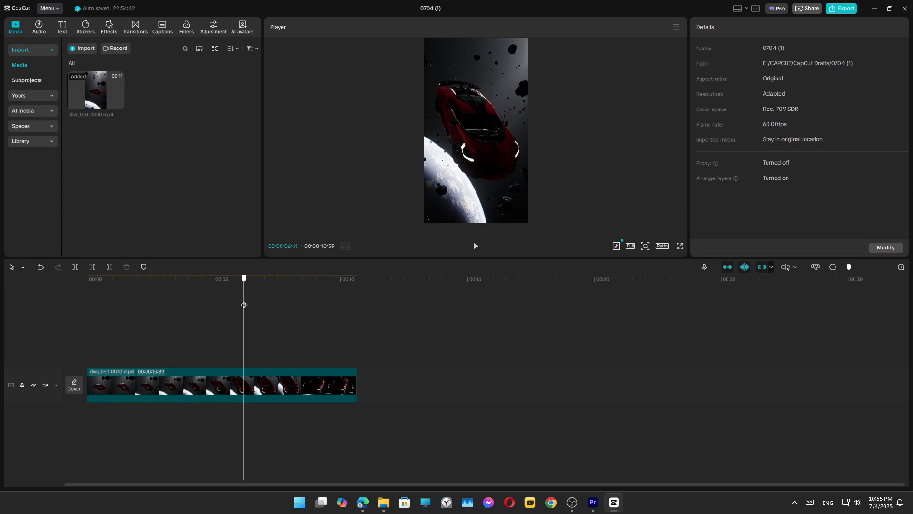
# - Switch the workspace to a layout with a tall vertical player and widen the player area
pyautogui.click(57, 8)
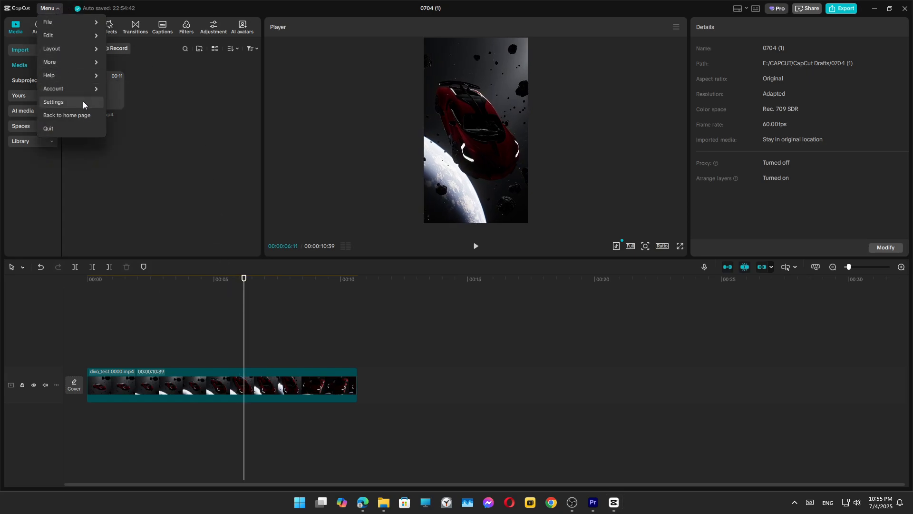
pyautogui.moveTo(94, 46)
pyautogui.click(144, 89)
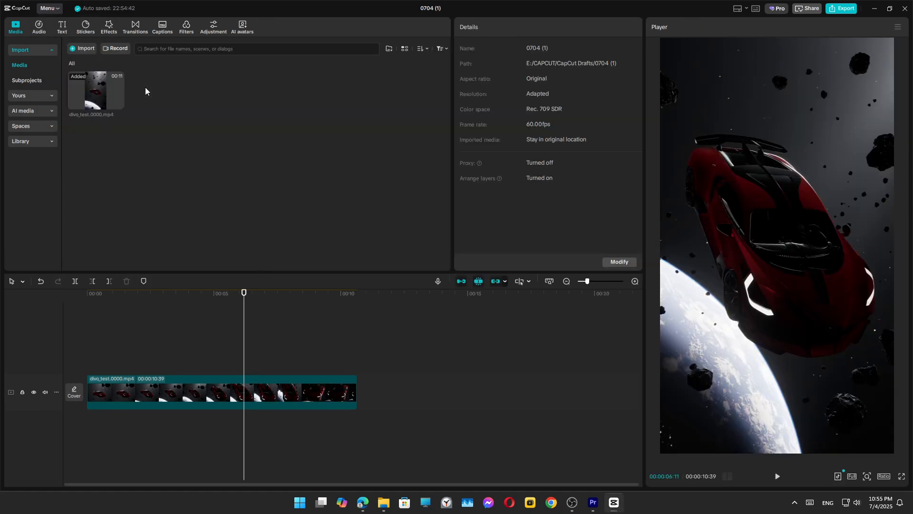
pyautogui.moveTo(644, 197); pyautogui.dragTo(474, 204)
# - Adjust the divo_test clip's lightness to Exposure 18, Contrast -13, Highlight 37, Shadow 9 and Brilliance 15
pyautogui.moveTo(263, 301); pyautogui.dragTo(215, 328)
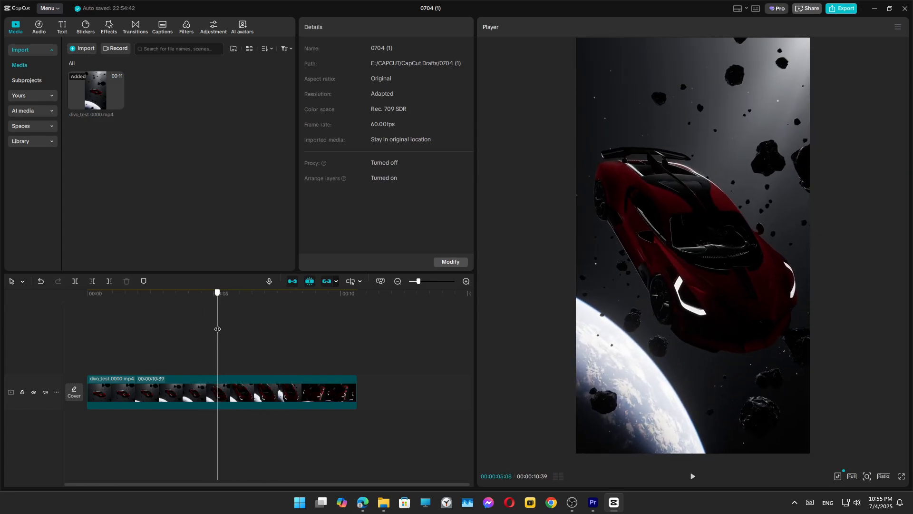
pyautogui.click(253, 377)
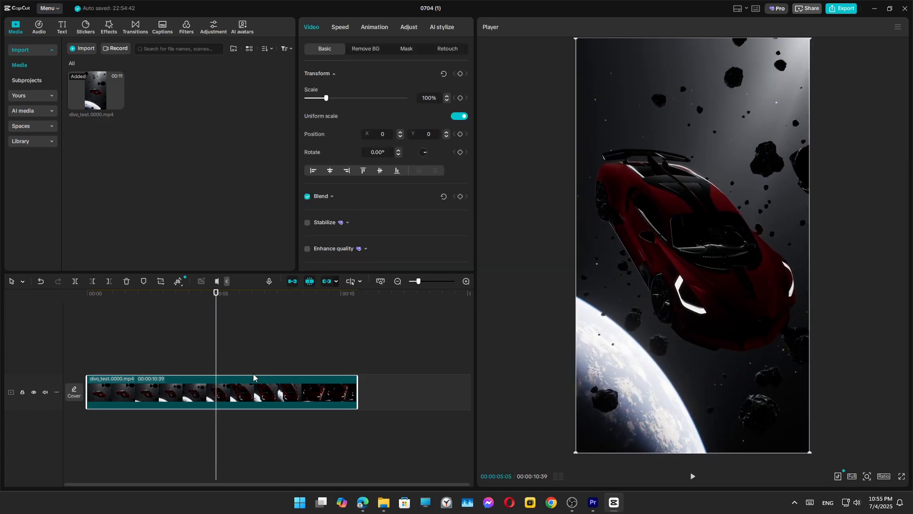
pyautogui.click(410, 28)
pyautogui.scroll(-3, 372, 200)
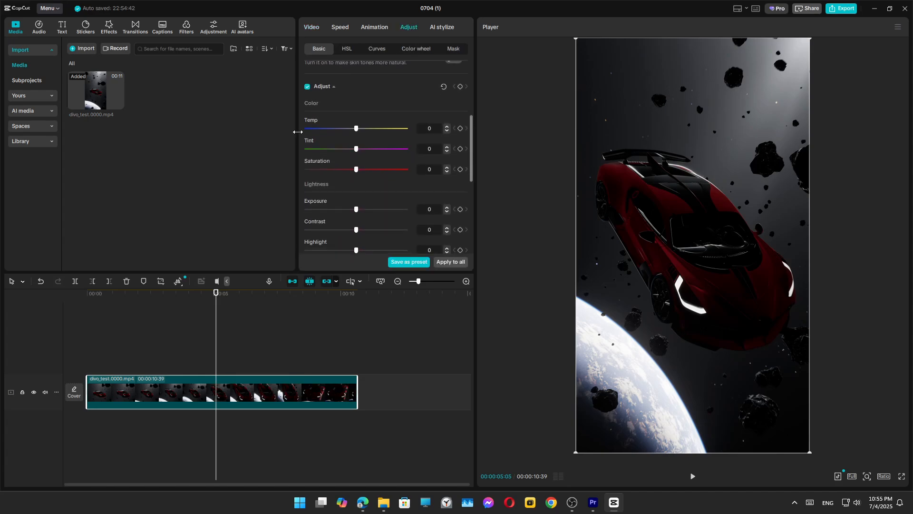
pyautogui.moveTo(298, 133); pyautogui.dragTo(226, 141)
pyautogui.scroll(-1, 298, 166)
pyautogui.scroll(-2, 296, 165)
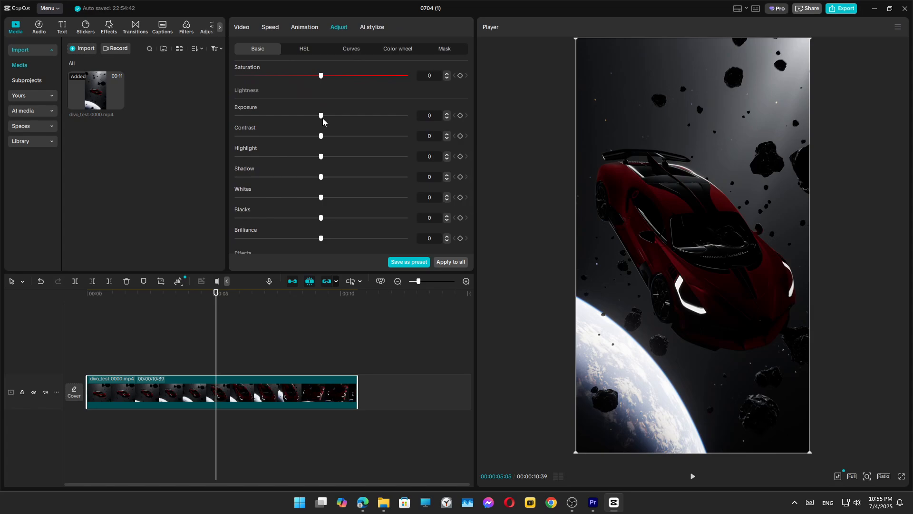
pyautogui.moveTo(326, 121); pyautogui.dragTo(386, 158)
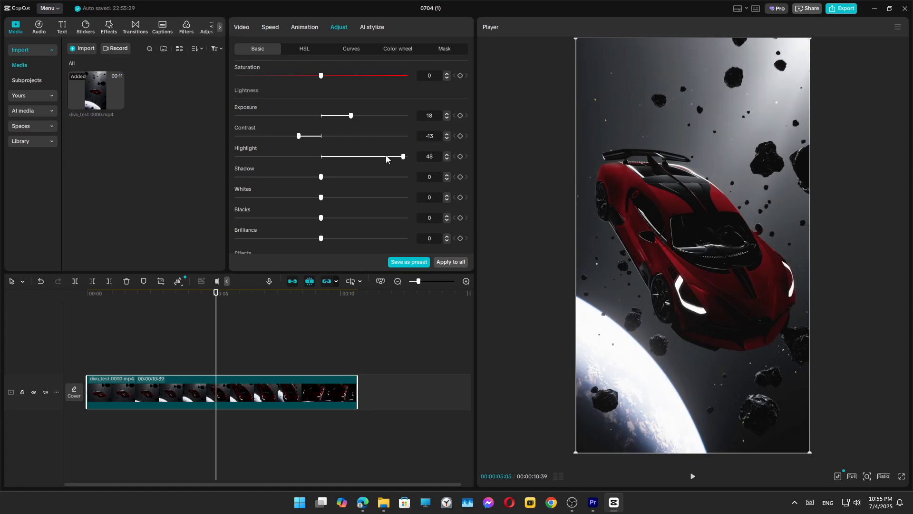
pyautogui.moveTo(322, 178); pyautogui.dragTo(289, 206)
pyautogui.moveTo(320, 220)
pyautogui.mouseDown()
pyautogui.moveTo(358, 213)
pyautogui.moveTo(300, 212)
pyautogui.moveTo(321, 219)
pyautogui.mouseUp()
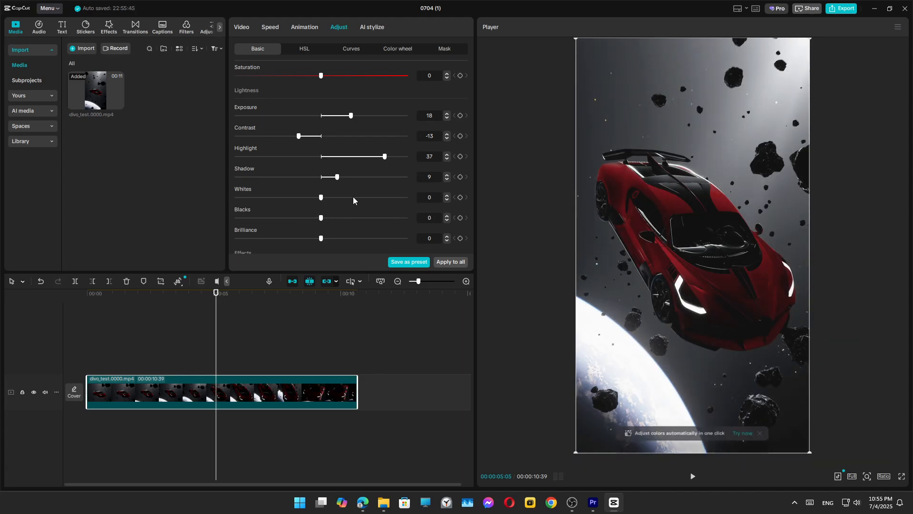
pyautogui.scroll(-3, 319, 155)
pyautogui.moveTo(321, 128); pyautogui.dragTo(344, 136)
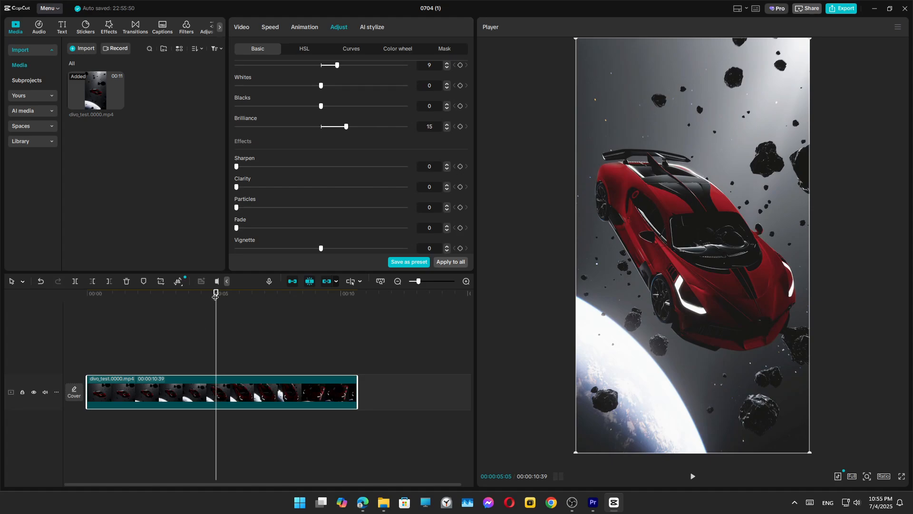
# - Play the graded clip from its beginning to review the look
pyautogui.moveTo(215, 296); pyautogui.dragTo(89, 290)
pyautogui.press('space')
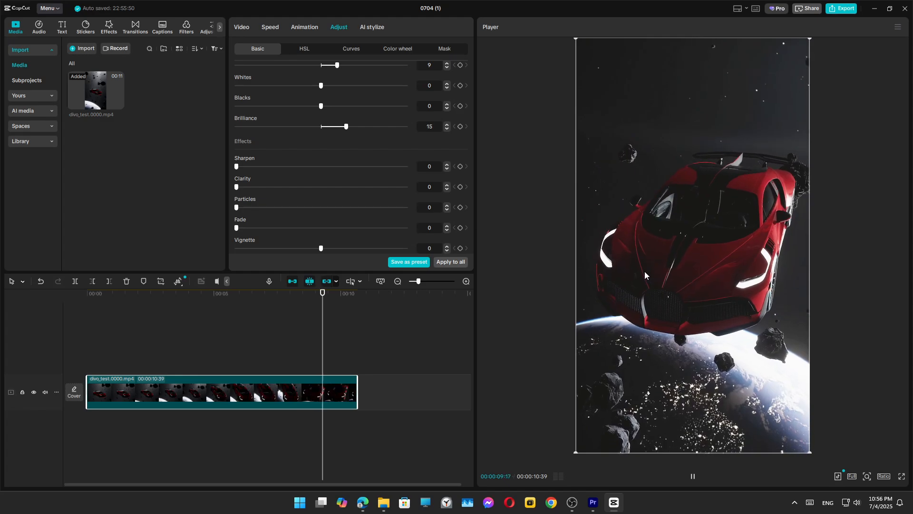
pyautogui.press('space')
# - Refine the clip's grade by setting Brilliance to 7, Highlight to 17 and Saturation to 9, and check it at another frame
pyautogui.scroll(1, 340, 160)
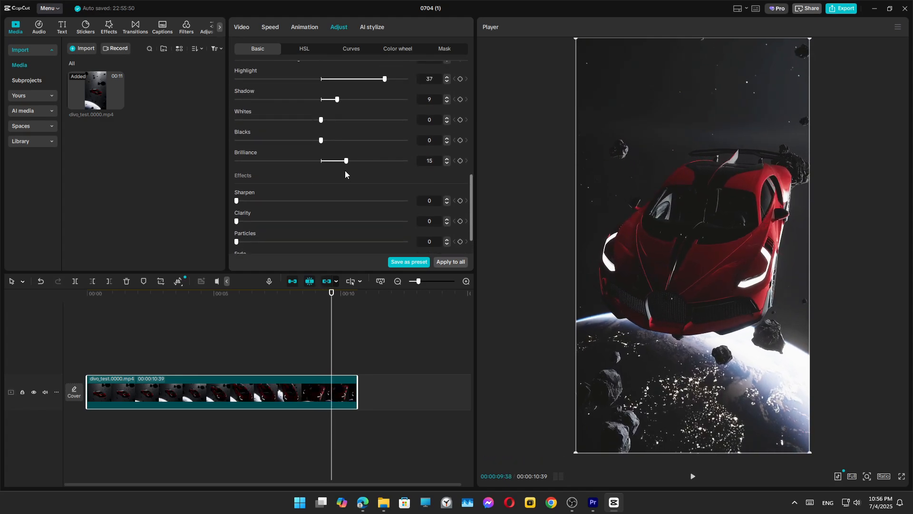
pyautogui.moveTo(339, 160); pyautogui.dragTo(331, 160)
pyautogui.scroll(1, 335, 171)
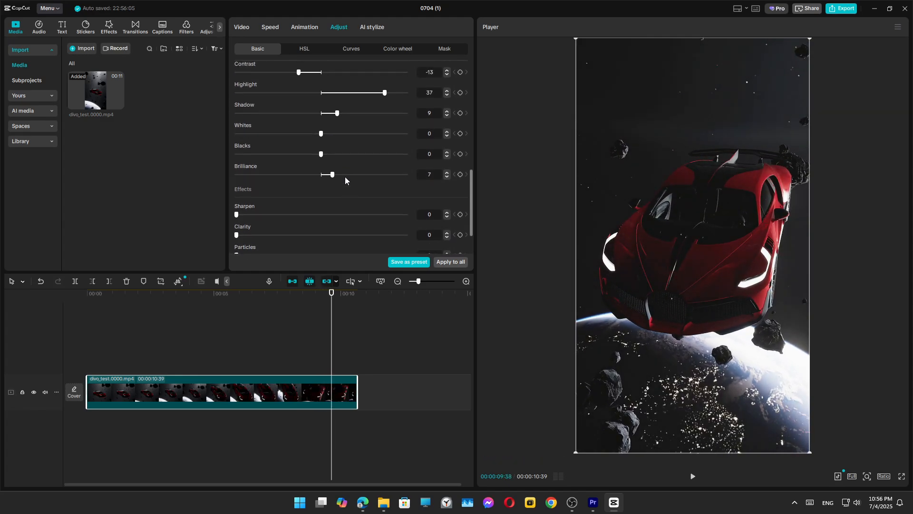
pyautogui.moveTo(384, 113); pyautogui.dragTo(335, 114)
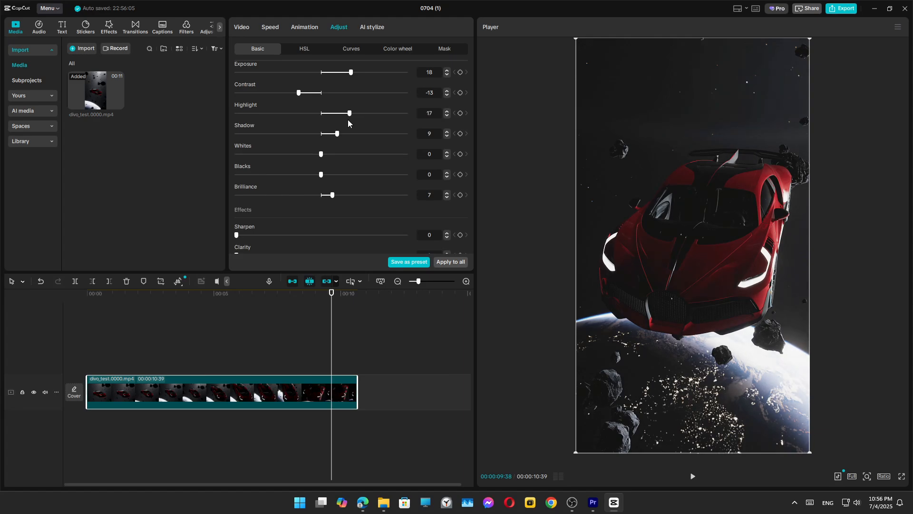
pyautogui.scroll(5, 359, 178)
pyautogui.scroll(-4, 347, 189)
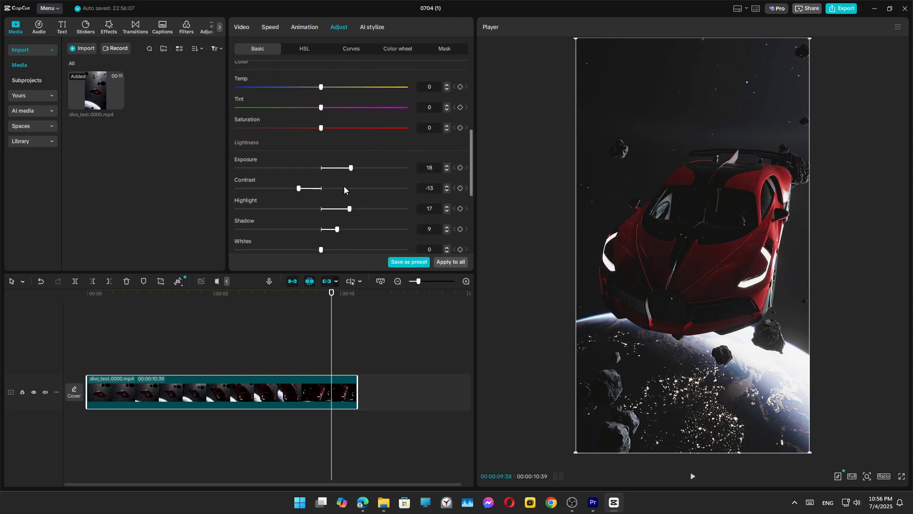
pyautogui.scroll(2, 333, 193)
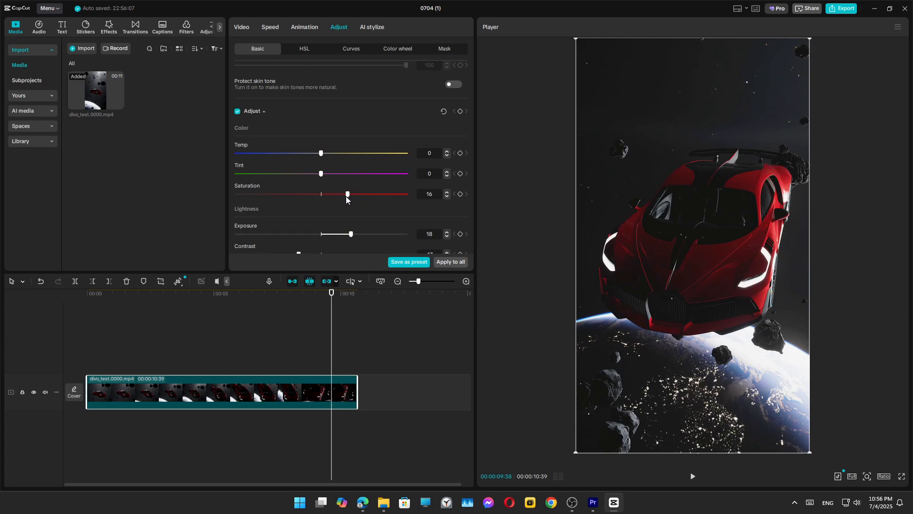
pyautogui.moveTo(333, 292); pyautogui.dragTo(243, 292)
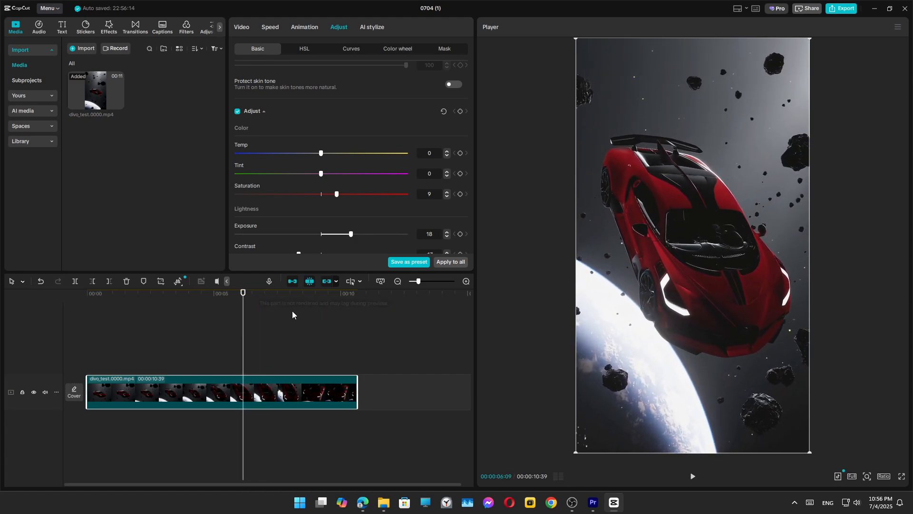
# - Start a video export and set its frame rate to 30fps
pyautogui.click(843, 9)
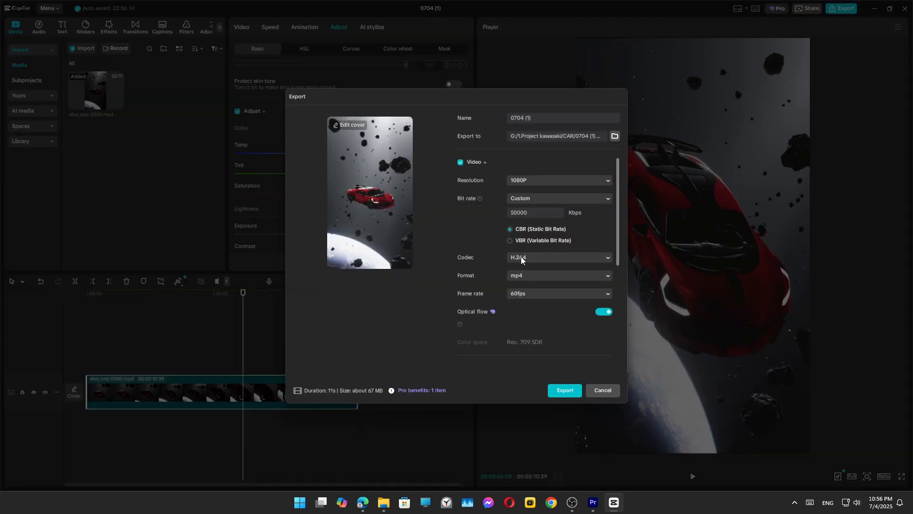
pyautogui.click(523, 297)
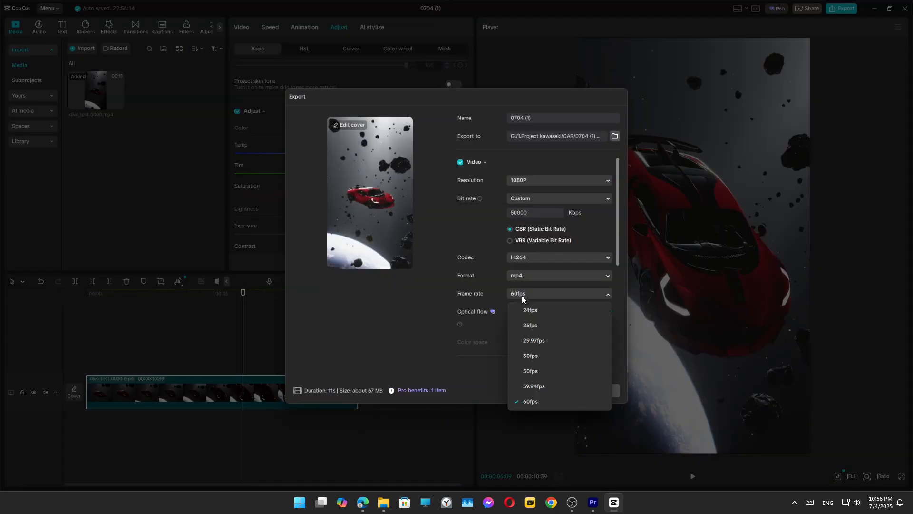
pyautogui.click(538, 355)
pyautogui.scroll(-2, 519, 315)
pyautogui.scroll(2, 517, 309)
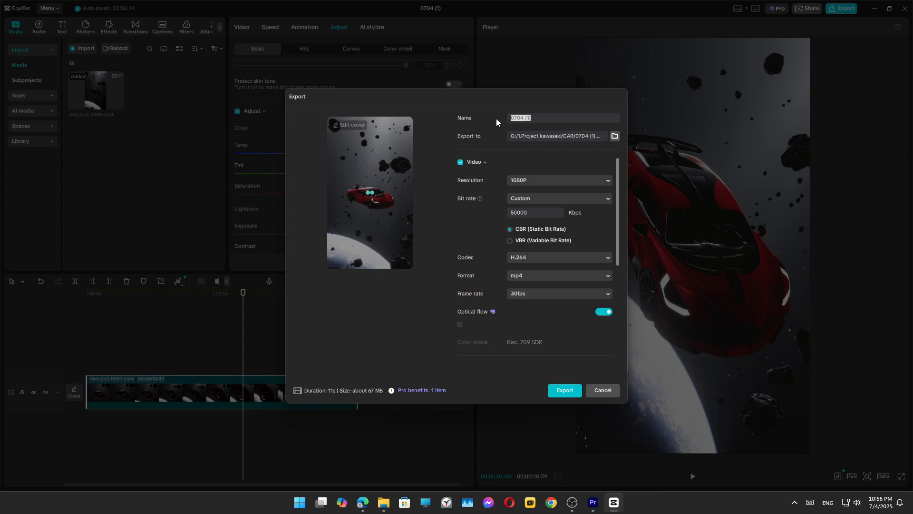
# - Name the export bugatti and export the video
pyautogui.press('Home')
pyautogui.write('bugatt')
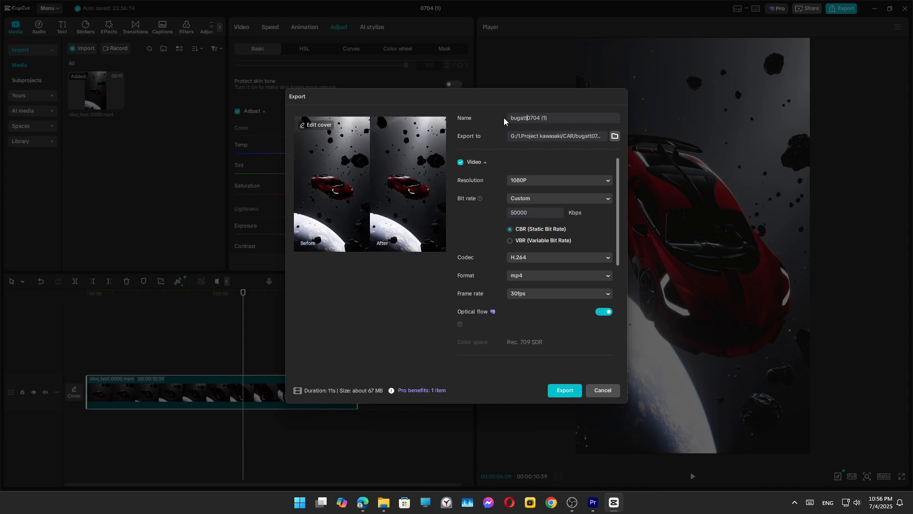
pyautogui.write('i')
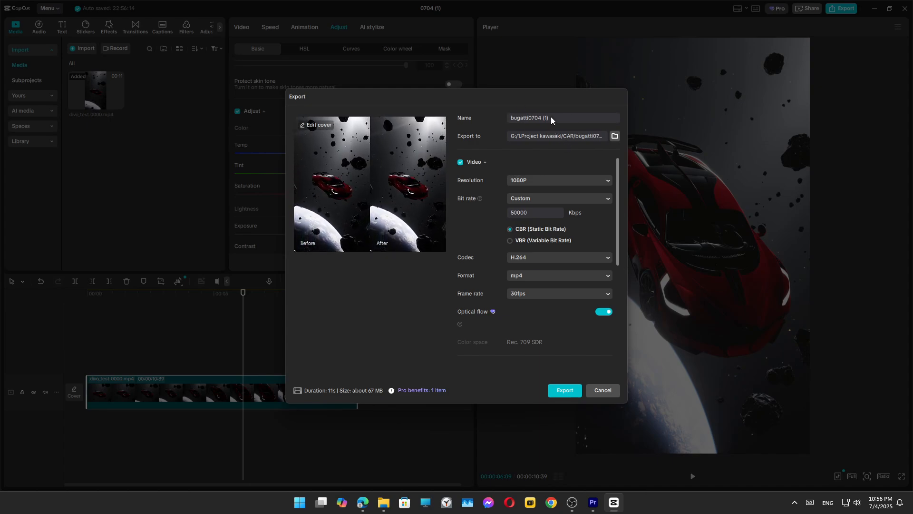
pyautogui.moveTo(551, 118); pyautogui.dragTo(527, 119)
pyautogui.press('BackSpace')
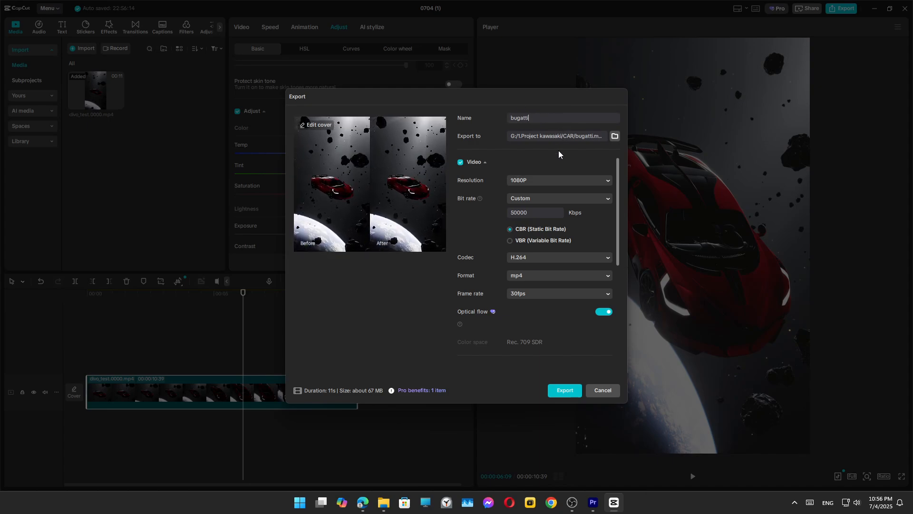
pyautogui.click(564, 391)
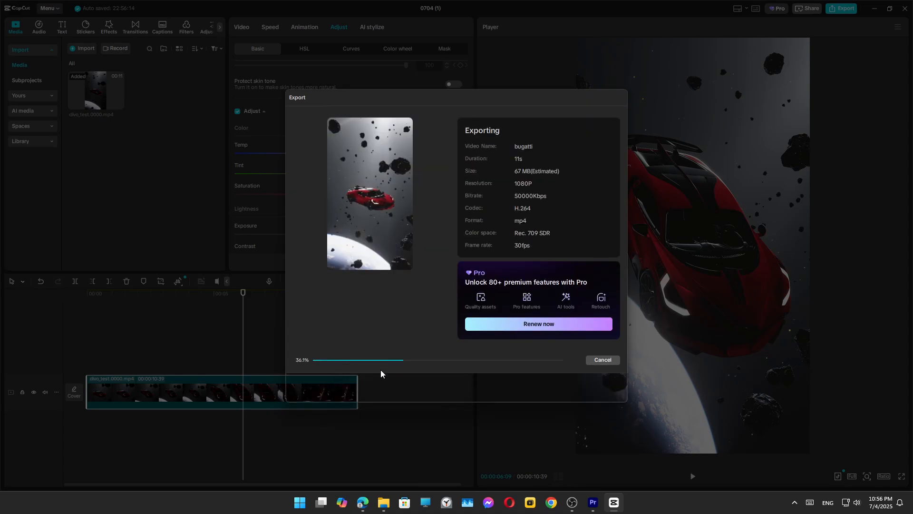
# - Find and launch the Topaz Video AI application
pyautogui.click(304, 509)
pyautogui.write('topaz Video AI')
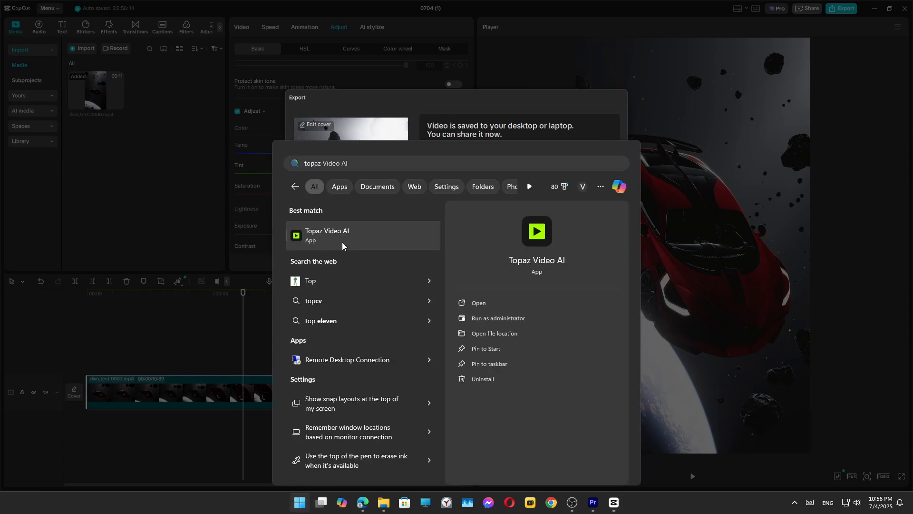
pyautogui.click(342, 242)
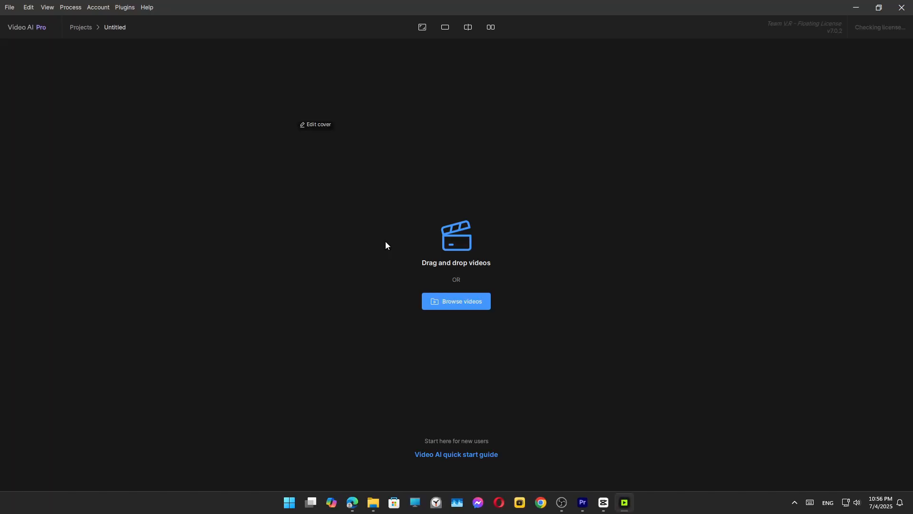
# - Load bugatti.mp4 from the CAR folder into the empty project
pyautogui.click(447, 304)
pyautogui.scroll(-3, 227, 144)
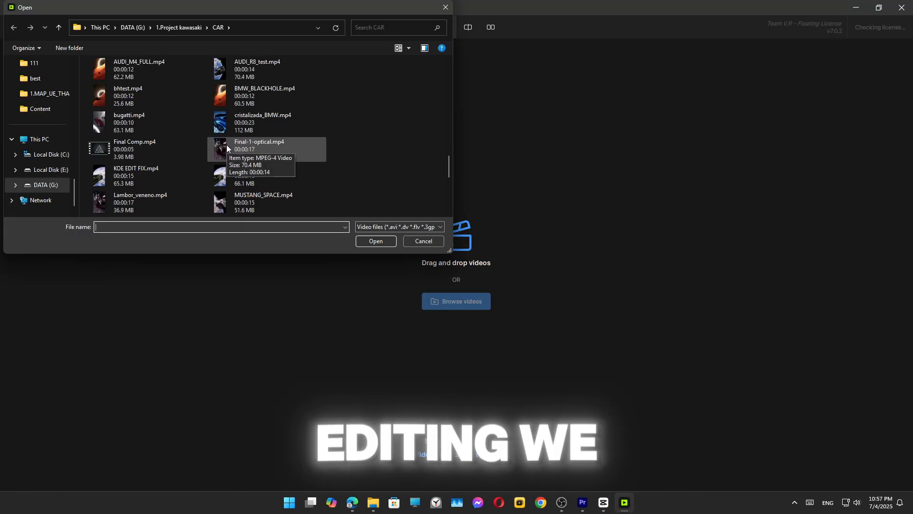
pyautogui.click(167, 126)
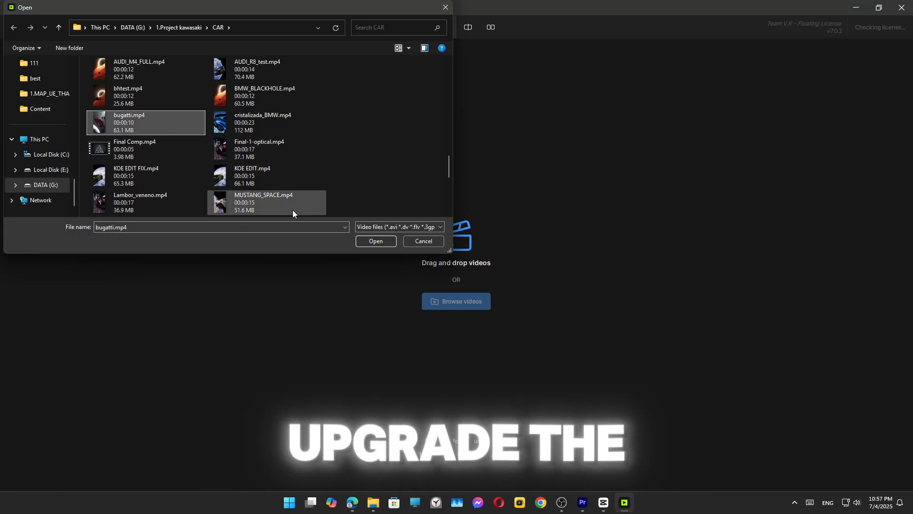
pyautogui.click(364, 243)
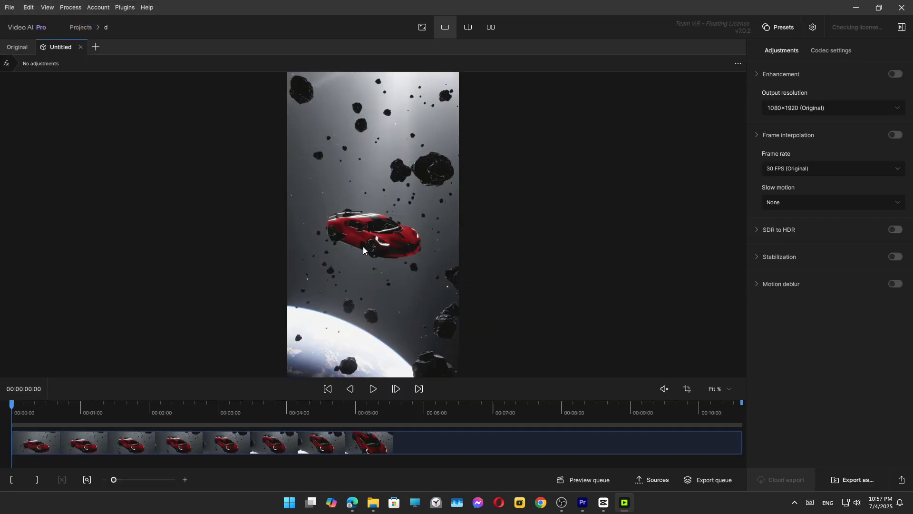
# - Scrub through the loaded clip and set its output frame rate to 59.94 FPS
pyautogui.click(83, 407)
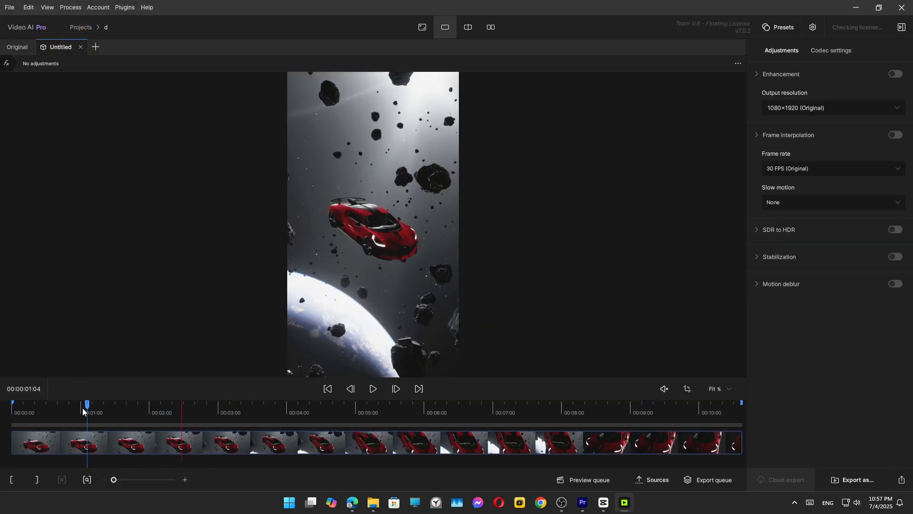
pyautogui.moveTo(83, 409); pyautogui.dragTo(330, 413)
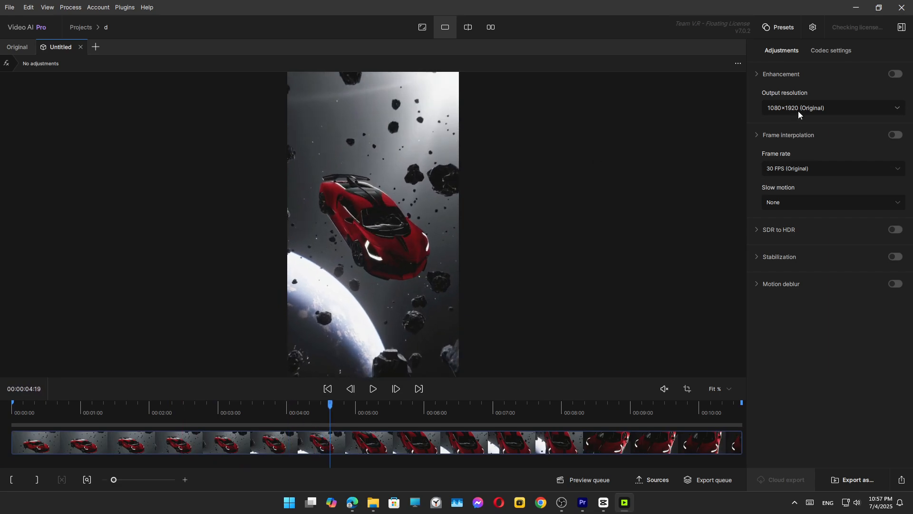
pyautogui.click(799, 169)
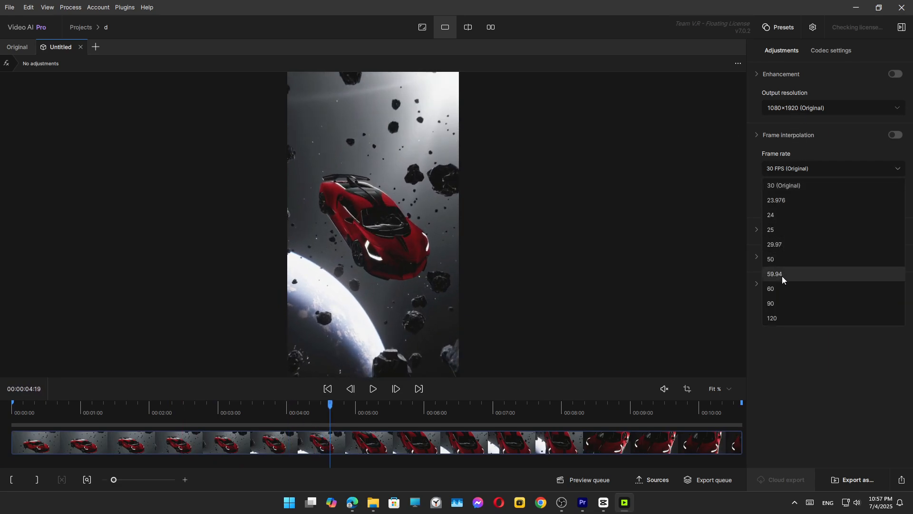
pyautogui.click(782, 275)
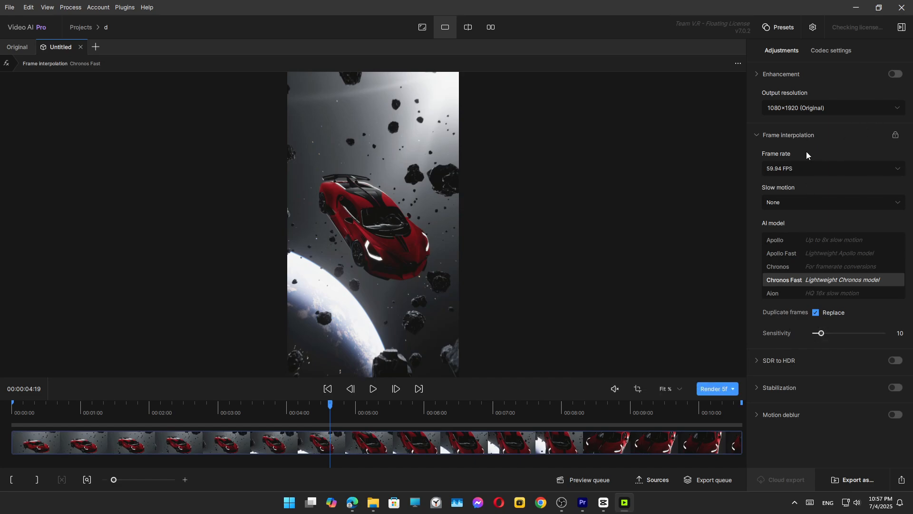
pyautogui.scroll(-1, 790, 241)
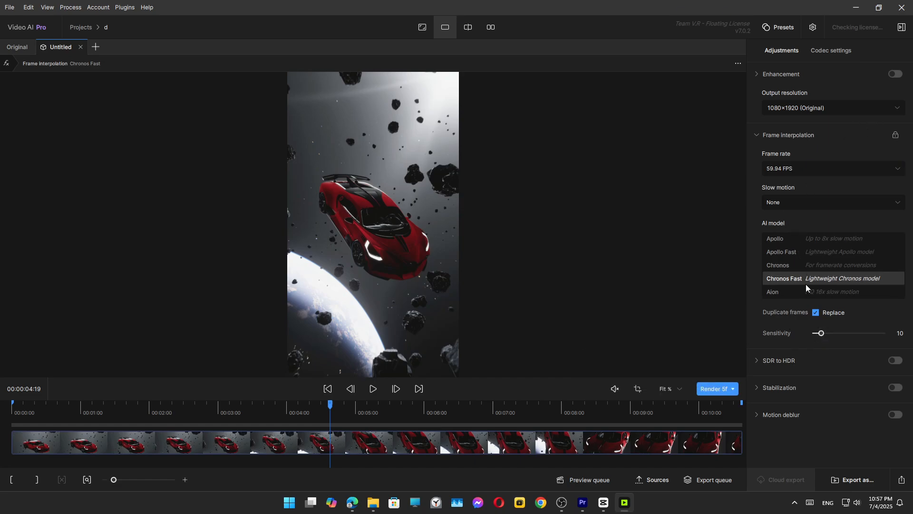
pyautogui.scroll(1, 804, 273)
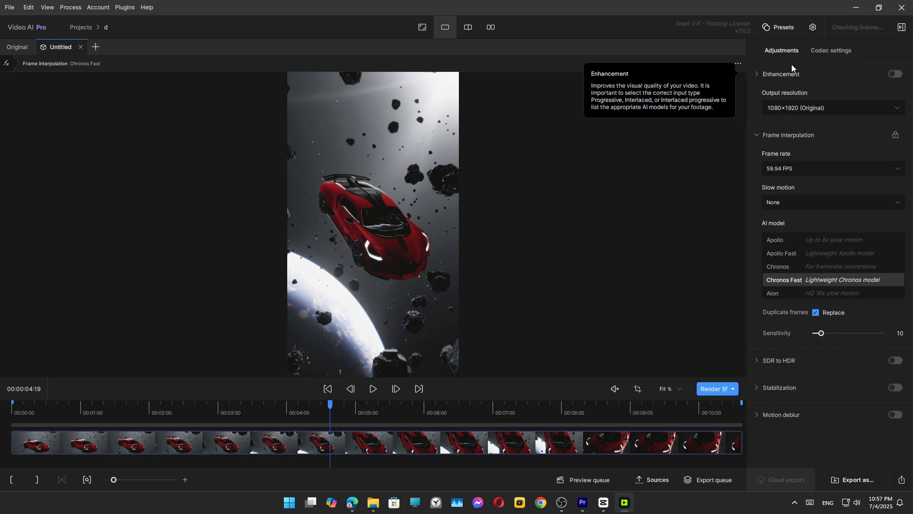
# - Turn on Enhancement for the clip and look through its model and interpolation settings
pyautogui.click(894, 74)
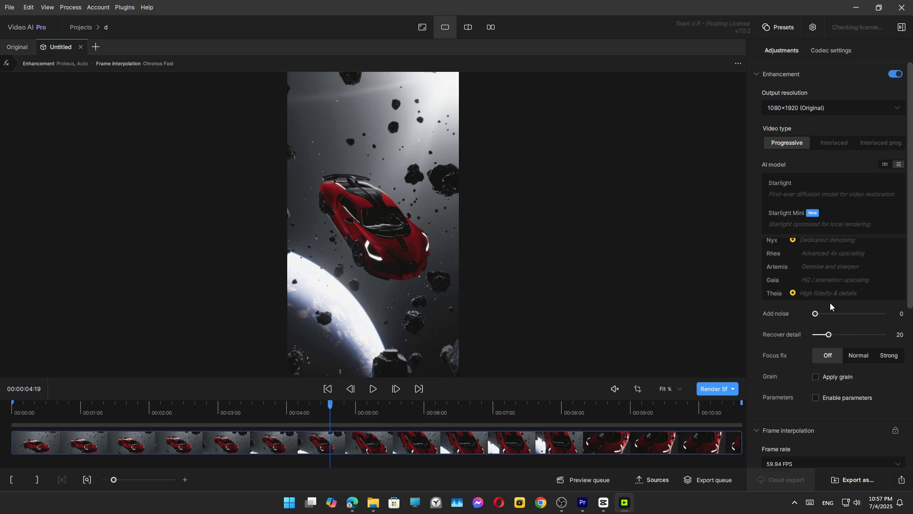
pyautogui.scroll(-2, 791, 339)
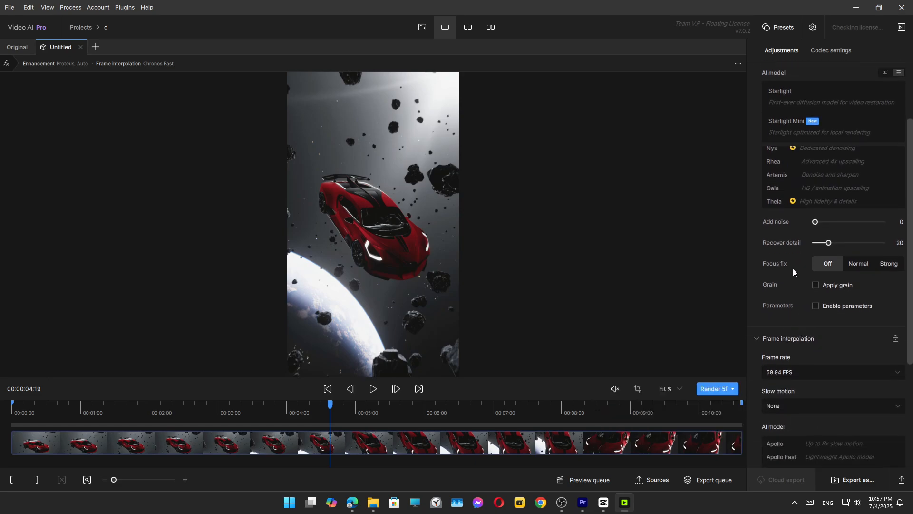
pyautogui.scroll(-2, 791, 268)
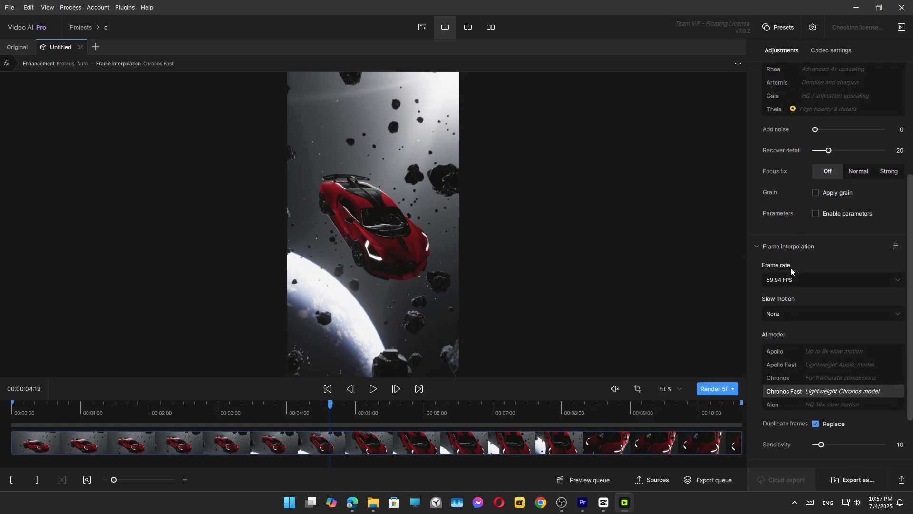
pyautogui.scroll(-2, 791, 267)
pyautogui.scroll(-1, 790, 267)
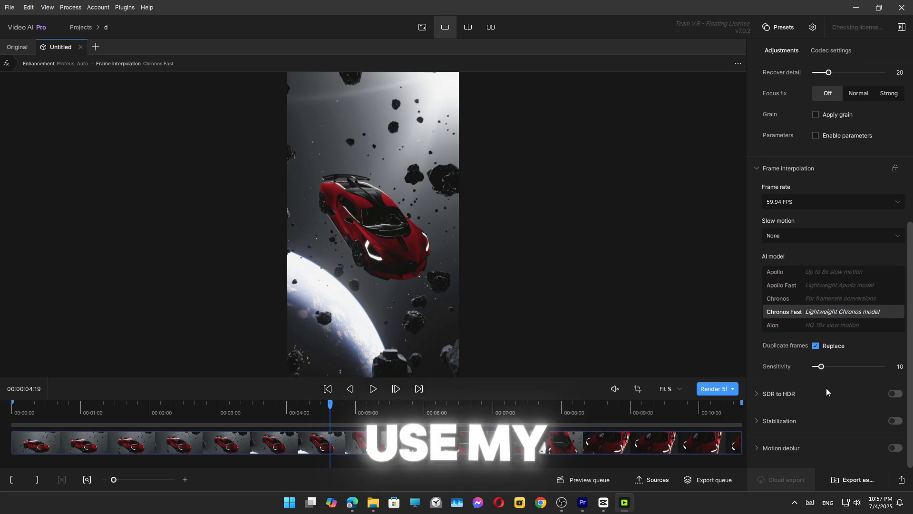
pyautogui.scroll(3, 780, 247)
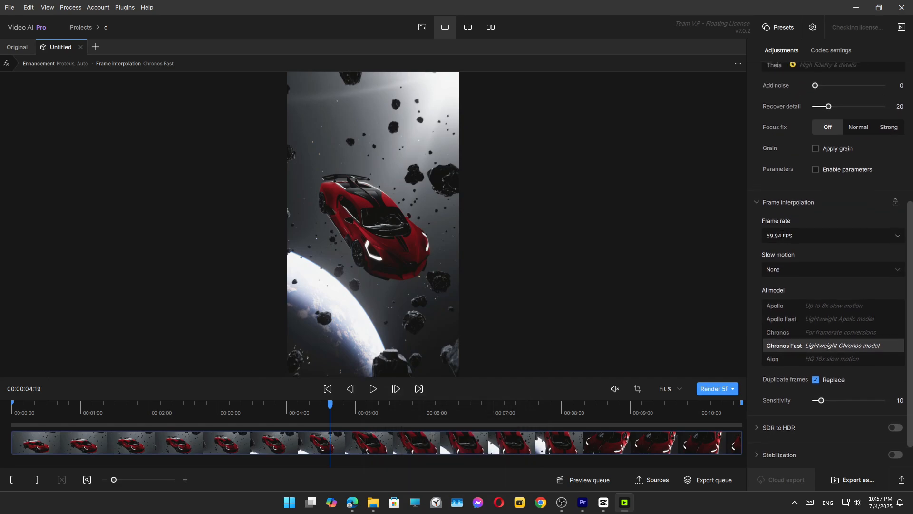
pyautogui.scroll(1, 788, 242)
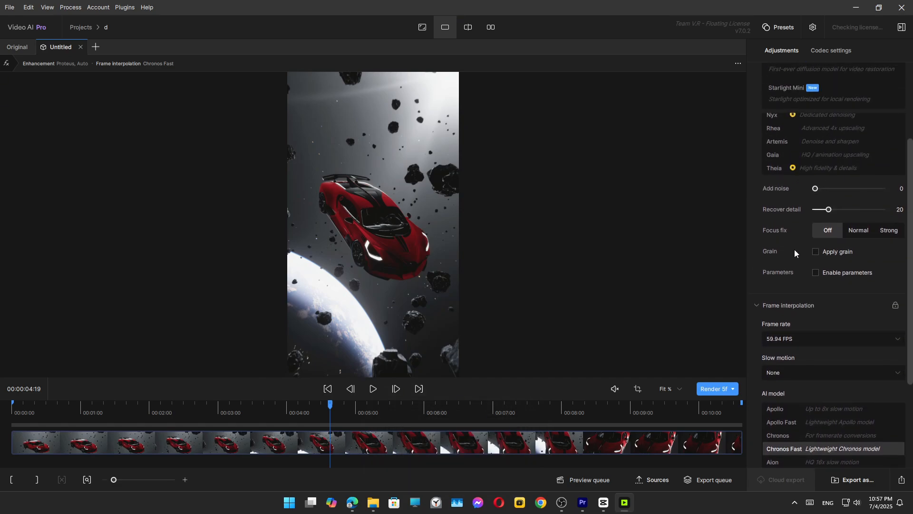
# - Enable manual enhancement parameters with Fix compression 90, Improve detail 70, Sharpen 50 and Reduce noise 20
pyautogui.click(823, 275)
pyautogui.click(871, 292)
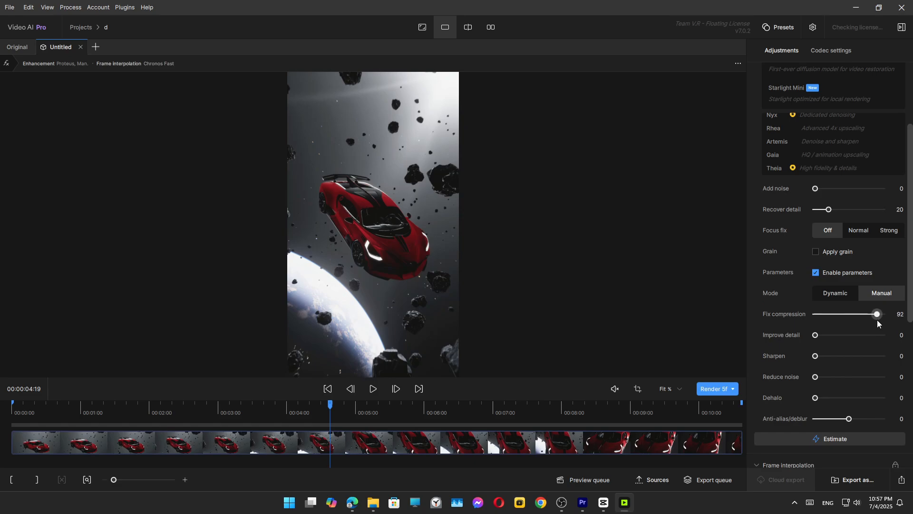
pyautogui.click(899, 315)
pyautogui.click(901, 335)
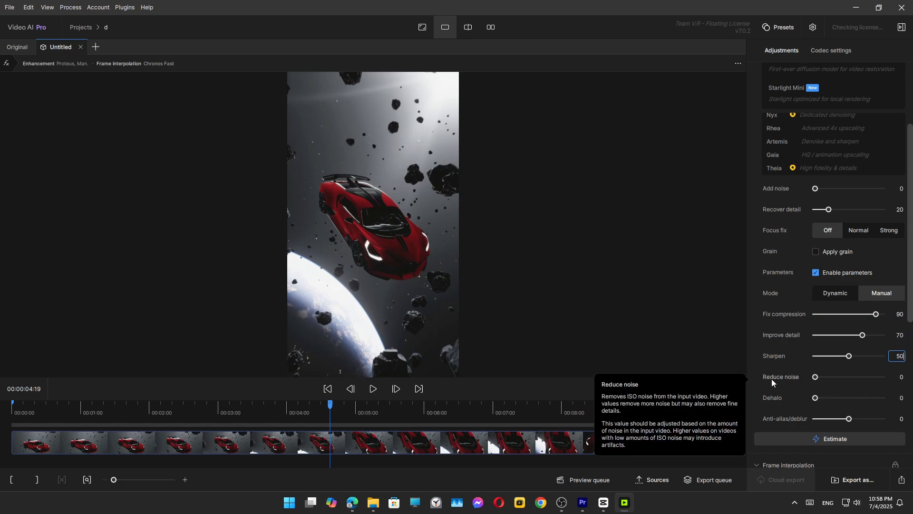
pyautogui.moveTo(815, 377); pyautogui.dragTo(821, 378)
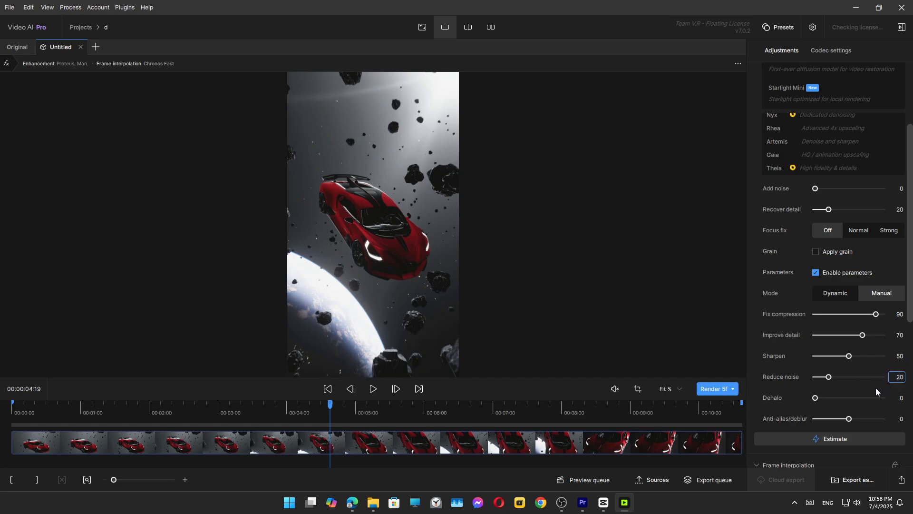
# - Set the output encoding to a constant bitrate with a target of 60 Mb/s
pyautogui.scroll(-4, 877, 332)
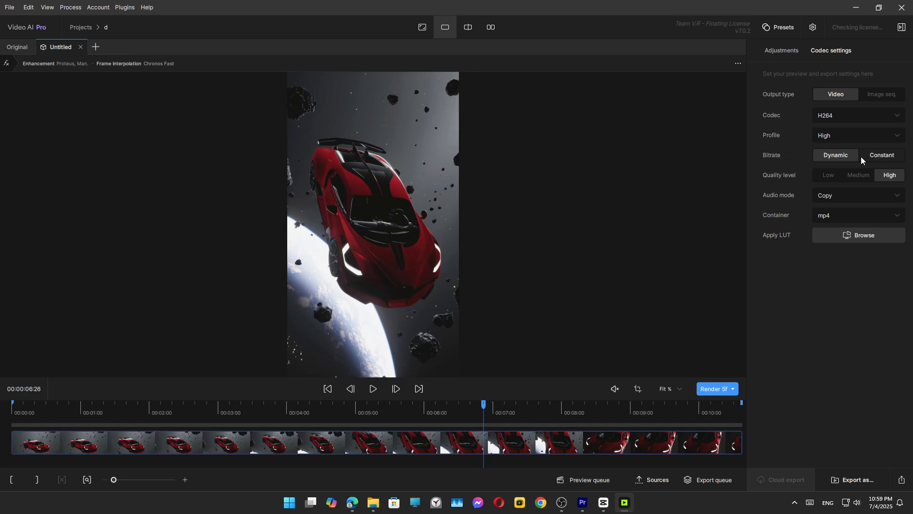
pyautogui.click(861, 156)
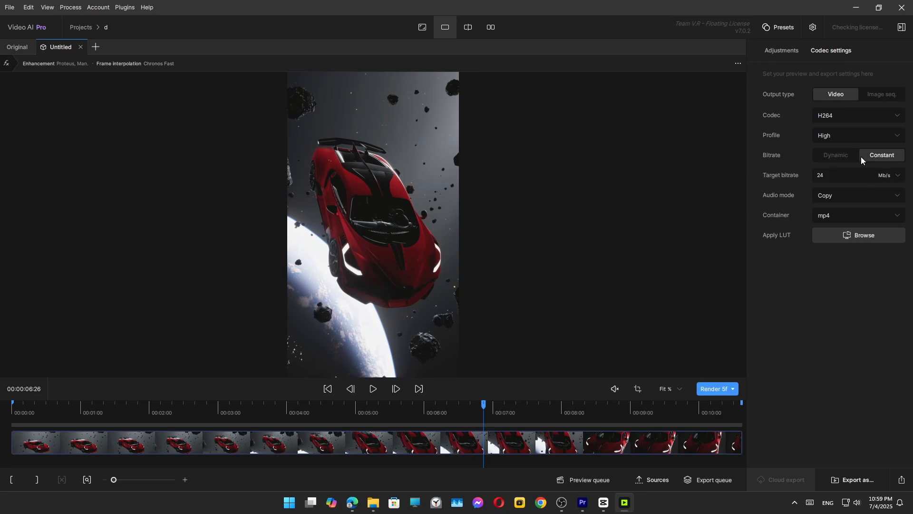
pyautogui.click(860, 175)
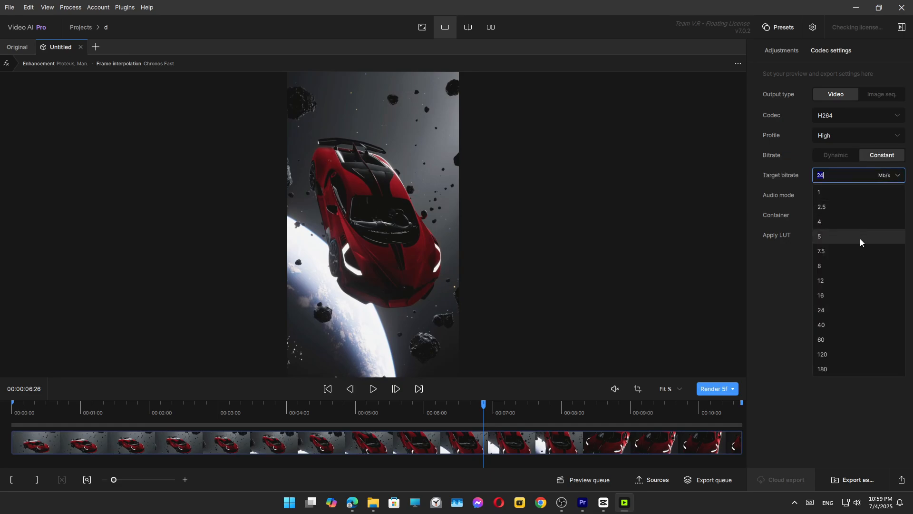
pyautogui.click(836, 339)
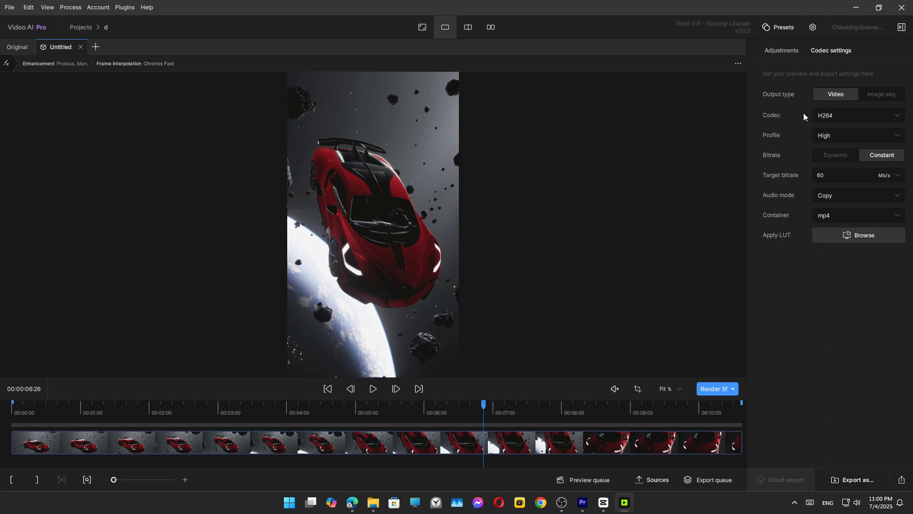
# - Export the enhanced video under the suggested file name and open the export queue
pyautogui.click(771, 48)
pyautogui.scroll(-3, 821, 290)
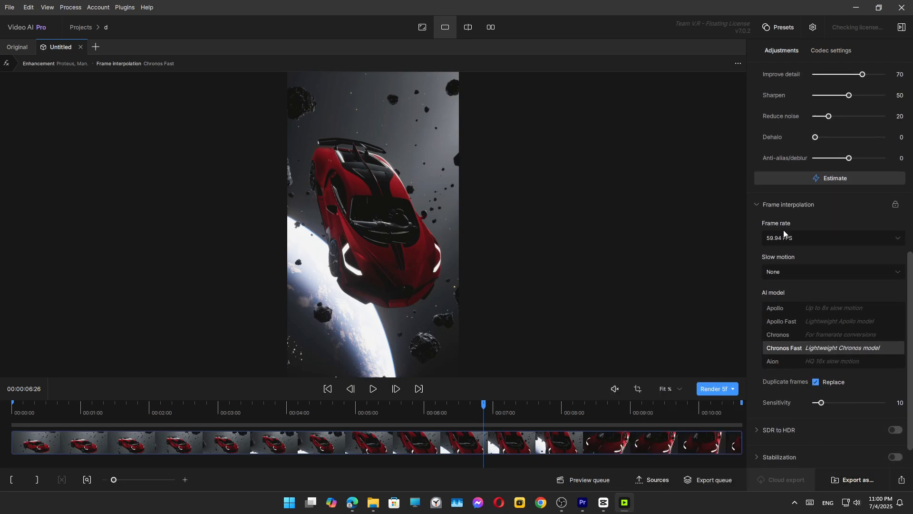
pyautogui.click(843, 481)
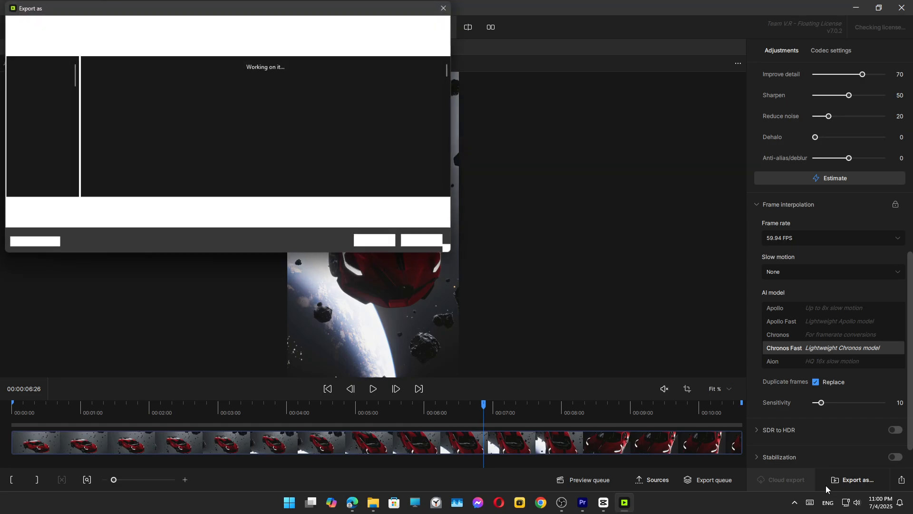
pyautogui.click(372, 241)
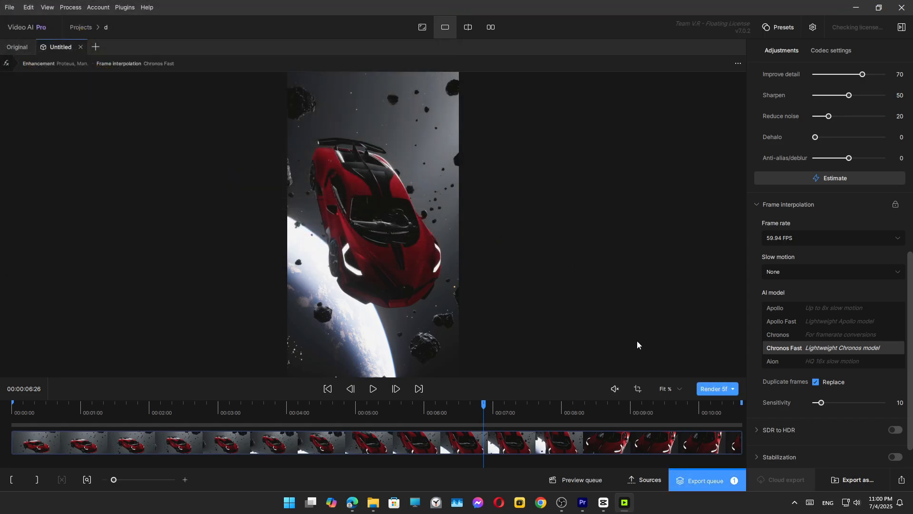
pyautogui.click(707, 481)
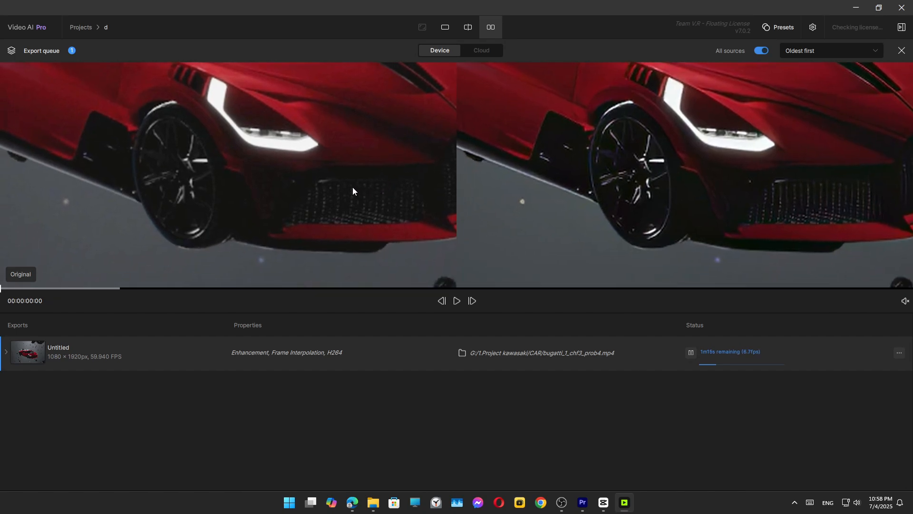
# - Scrub the export preview to 00:00:01:13 and compare the original with the enhanced frame using the split view divider
pyautogui.moveTo(33, 288); pyautogui.dragTo(122, 291)
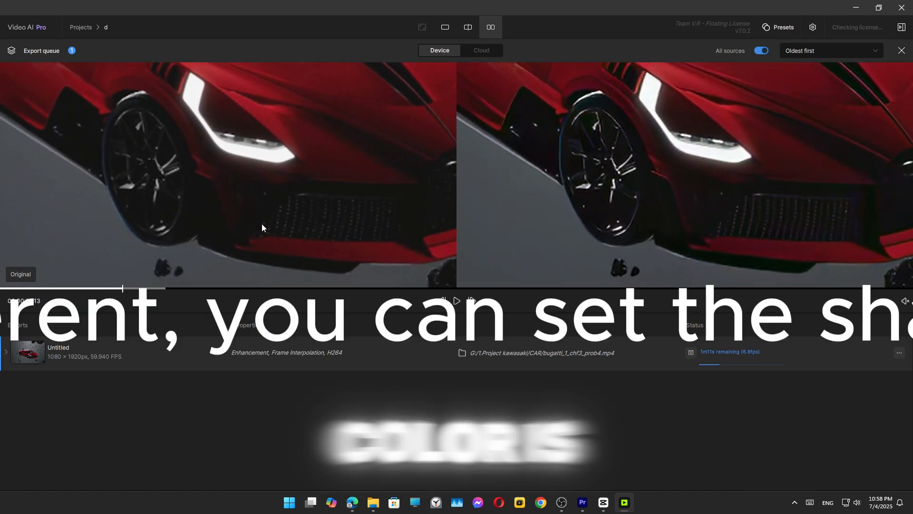
pyautogui.click(468, 27)
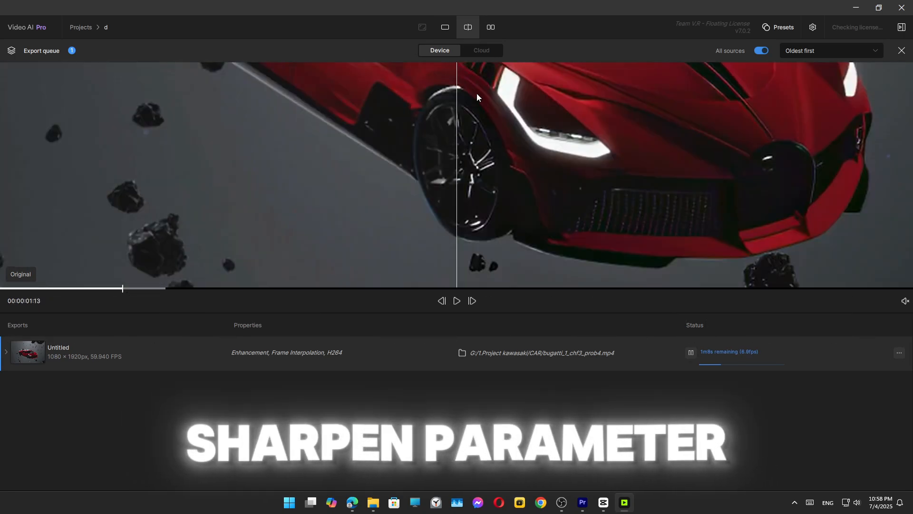
pyautogui.moveTo(456, 166); pyautogui.dragTo(567, 179)
pyautogui.scroll(-12, 466, 159)
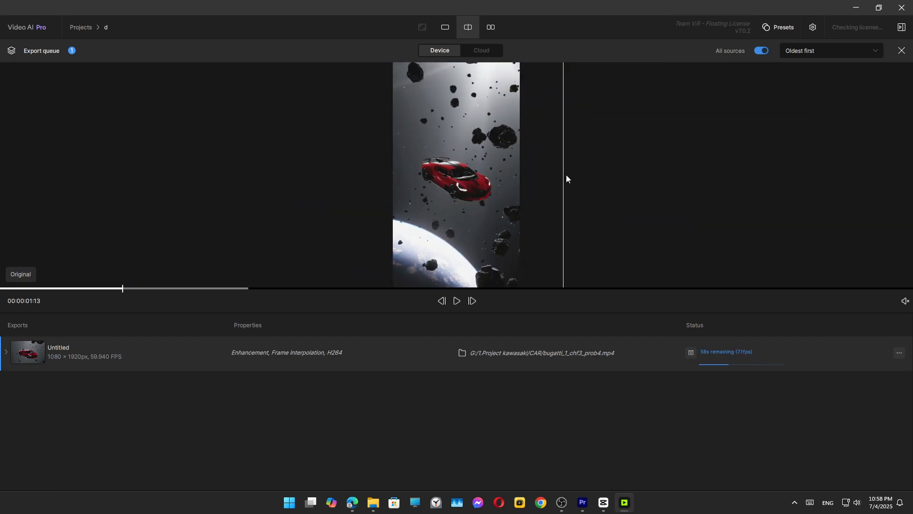
pyautogui.moveTo(566, 176); pyautogui.dragTo(453, 215)
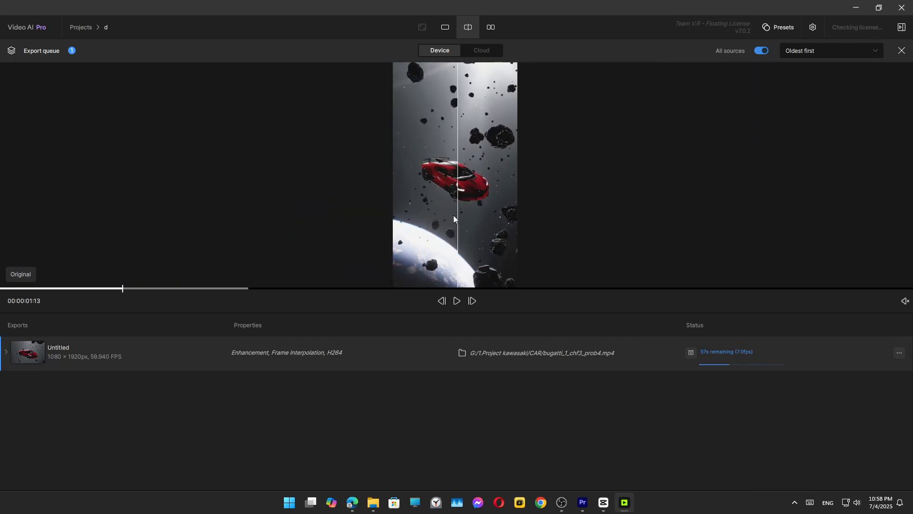
# - Inspect the car close up in single view, switching between the original and enhanced versions
pyautogui.click(450, 28)
pyautogui.scroll(10, 463, 247)
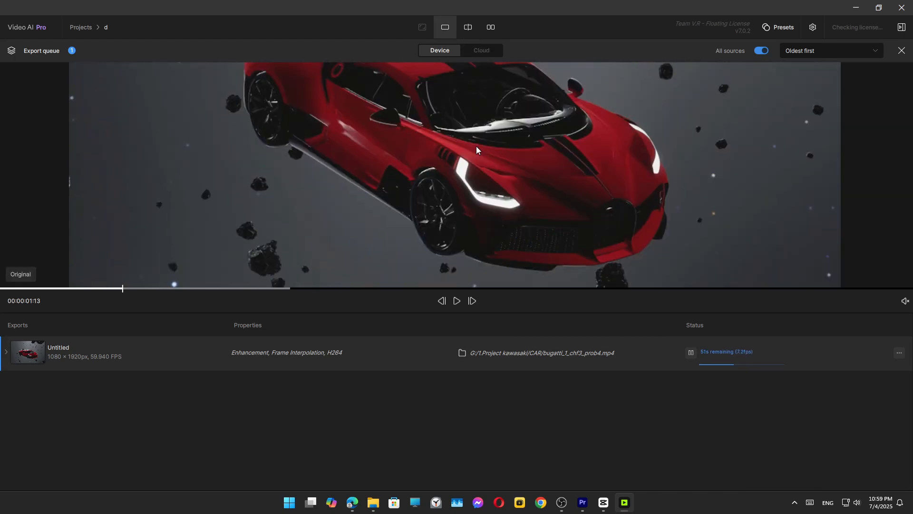
pyautogui.click(477, 147)
pyautogui.click(476, 147)
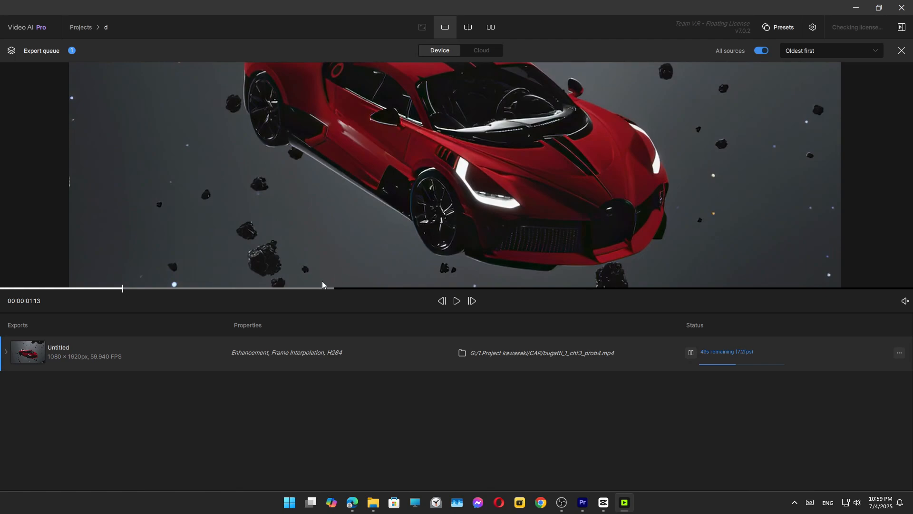
# - Move the preview to 00:00:03:27 and examine the detail of the asteroids around the car
pyautogui.moveTo(293, 291); pyautogui.dragTo(340, 289)
pyautogui.scroll(-5, 433, 186)
pyautogui.moveTo(462, 212); pyautogui.dragTo(401, 106)
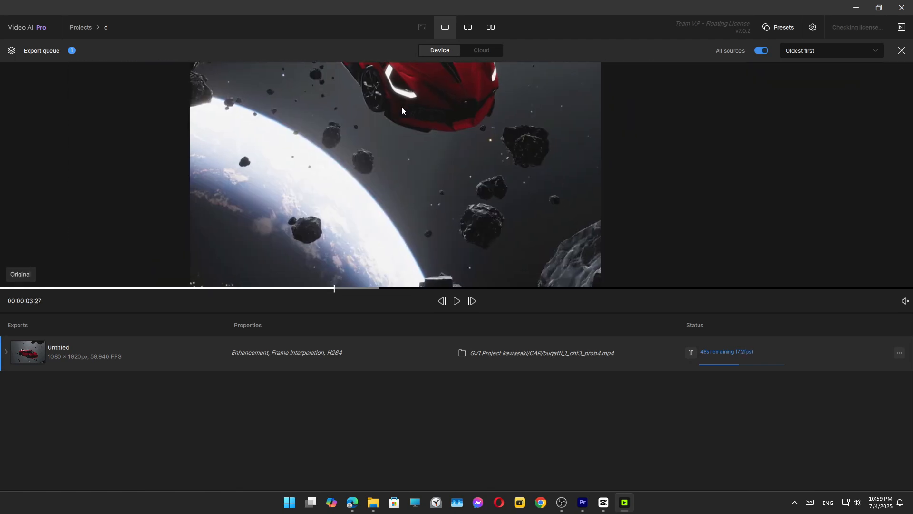
pyautogui.moveTo(489, 170); pyautogui.dragTo(520, 173)
pyautogui.scroll(3, 543, 143)
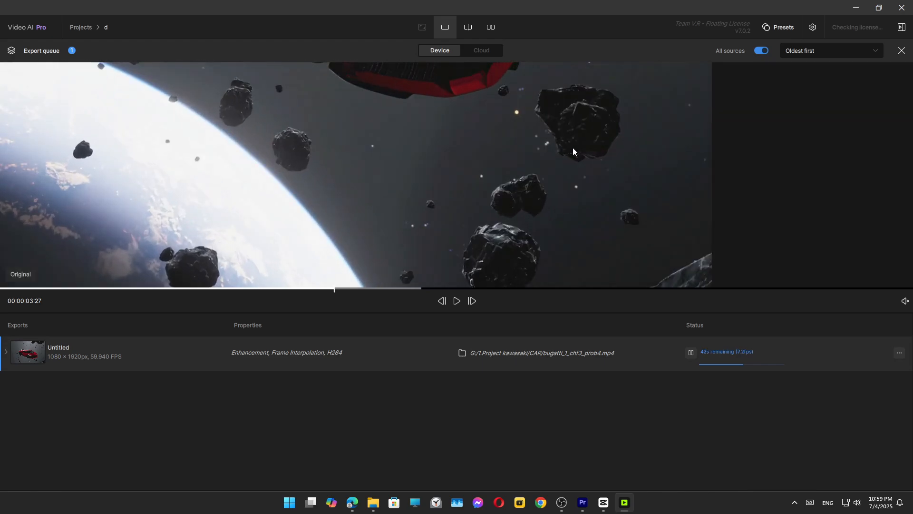
pyautogui.moveTo(573, 148); pyautogui.dragTo(531, 216)
pyautogui.scroll(3, 571, 228)
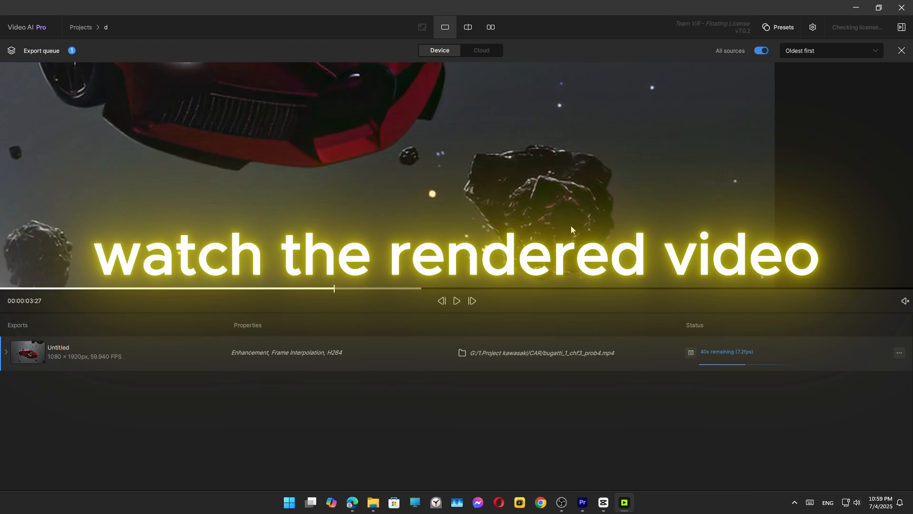